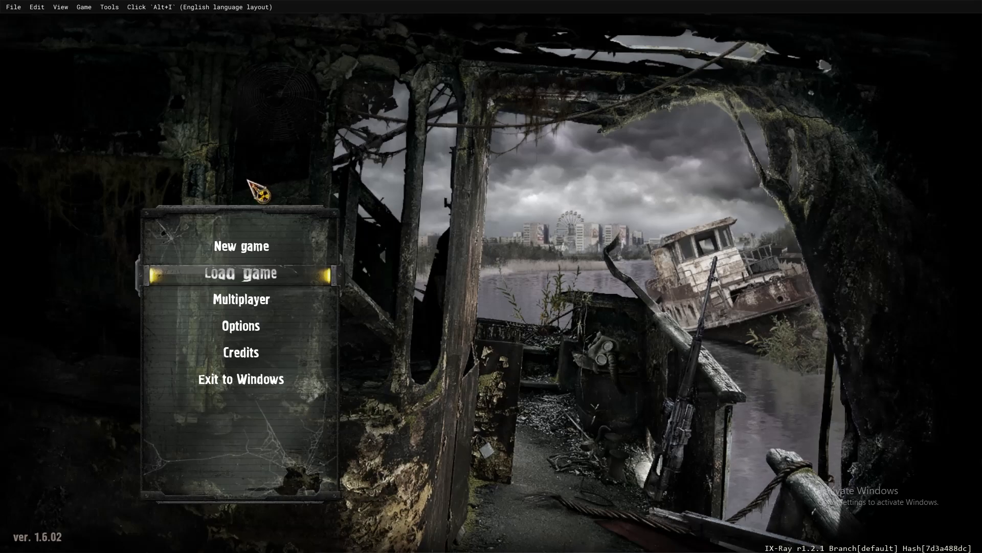
Start a new game at Stalker difficulty and enter the loaded level.
left_click(242, 250)
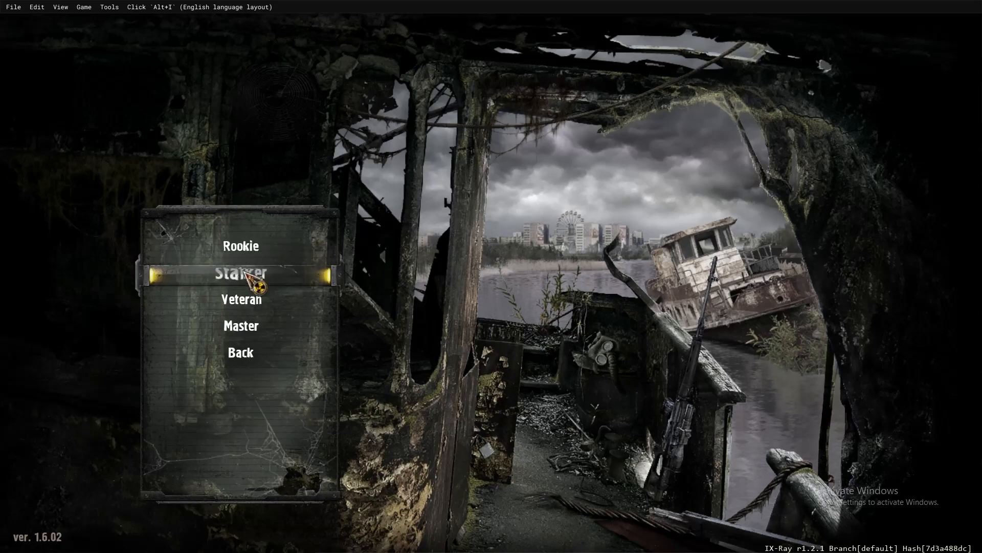
left_click(248, 273)
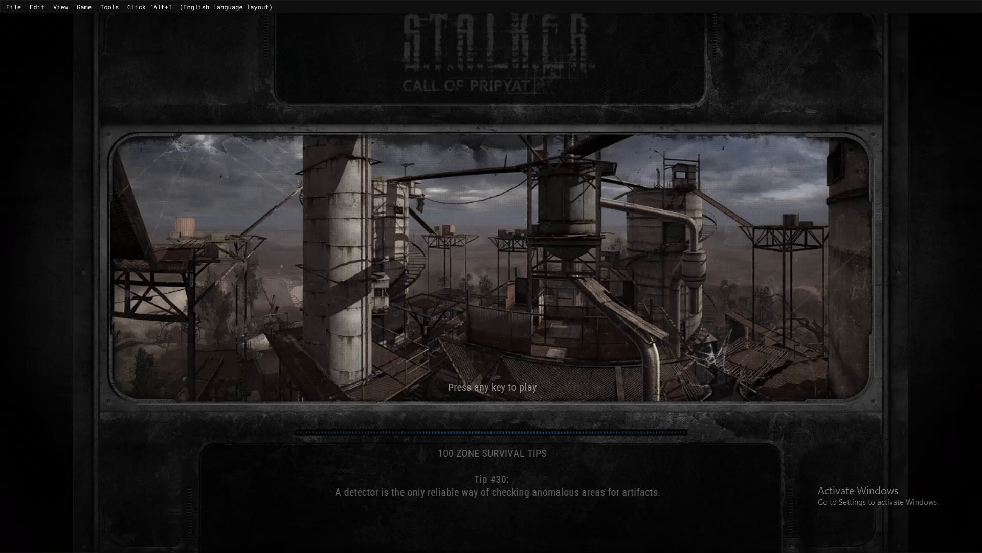
key("space")
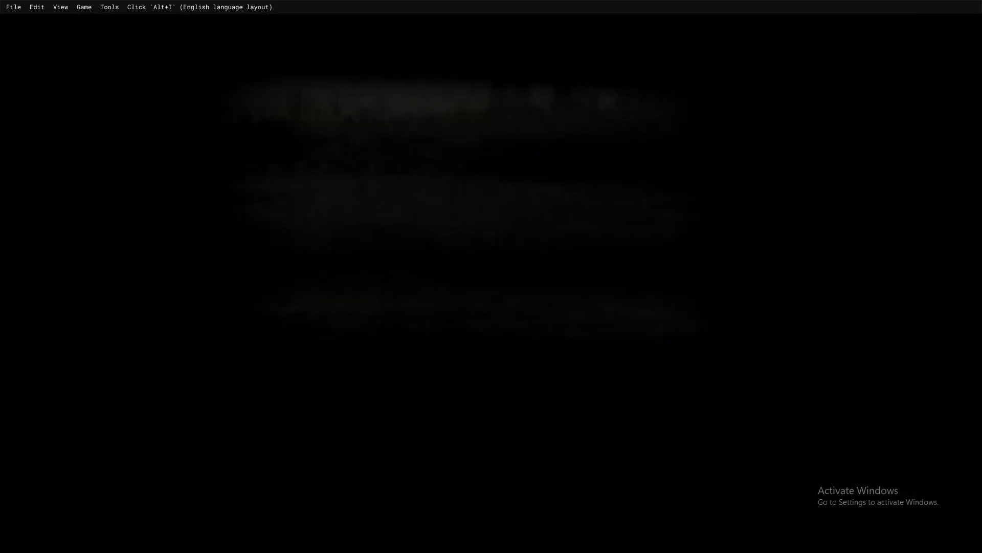
key("w")
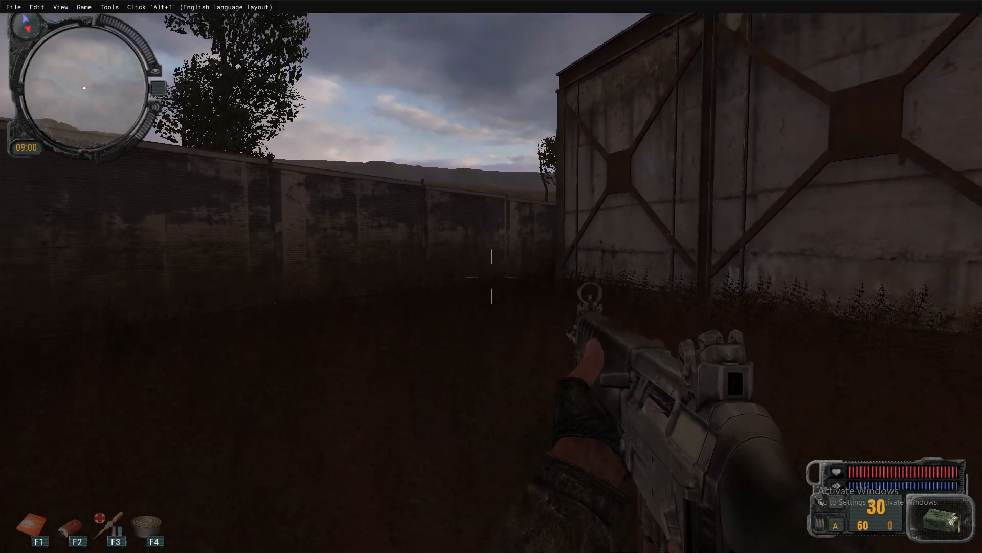
Switch to the pistol and fire several test shots while walking along the corrugated wall.
key("3")
key("2")
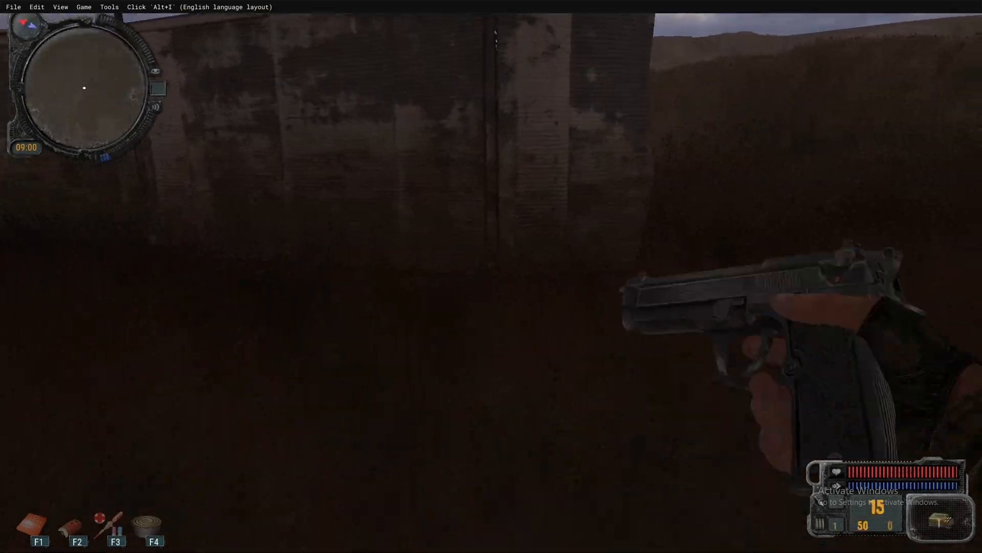
key("w")
left_click(491, 277)
left_click(491, 277)
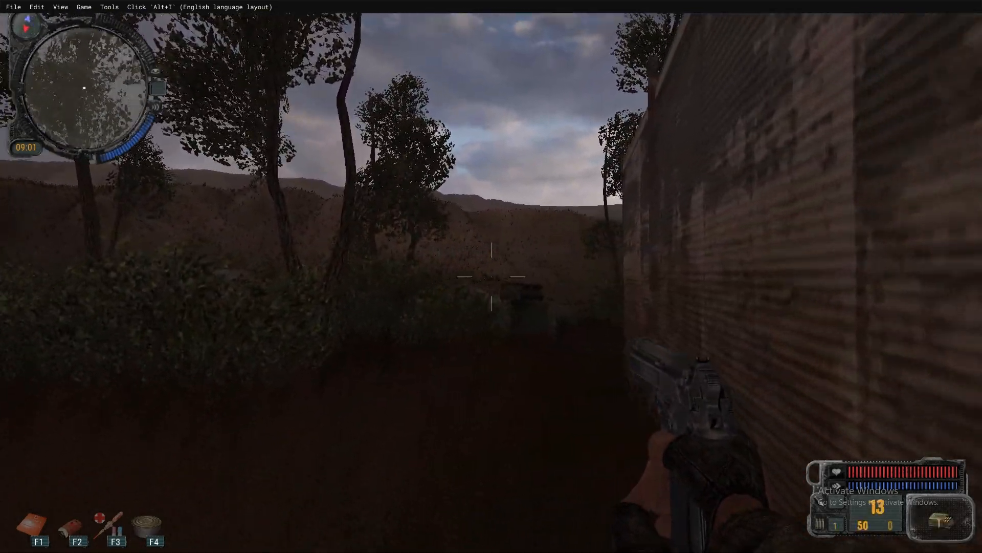
left_click(491, 276)
left_click(491, 277)
left_click(491, 276)
Check the sound options from the pause menu and return to the game without changing them.
key("Escape")
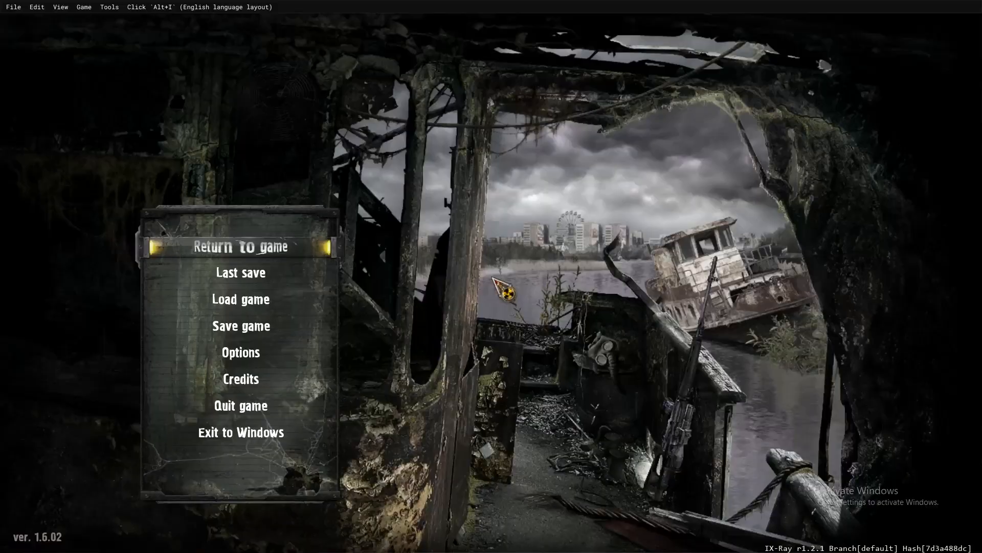
left_click(243, 368)
left_click(604, 231)
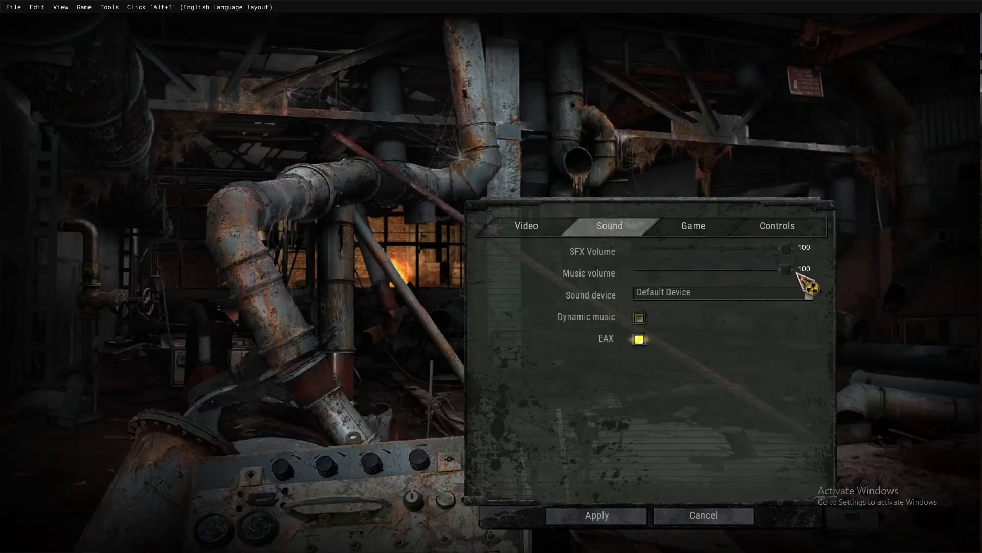
key("Escape")
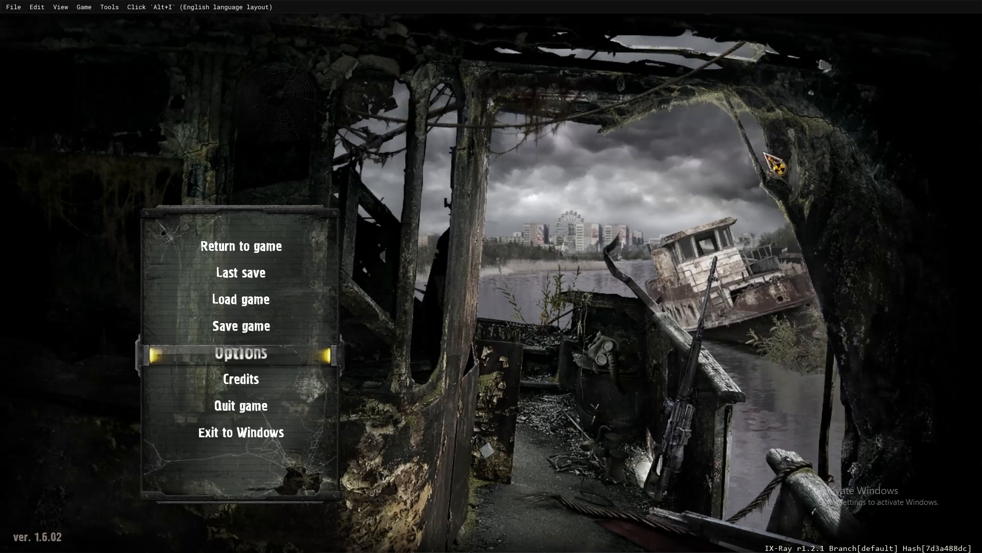
key("Escape")
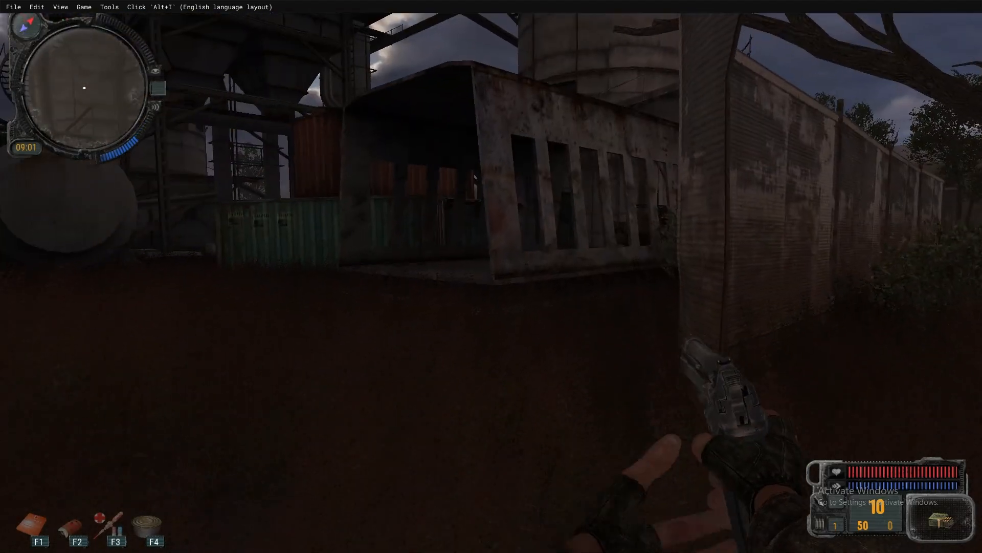
Fire several more pistol shots while moving around the industrial yard.
key("w")
left_click(491, 276)
left_click(491, 276)
left_click(491, 277)
left_click(491, 276)
left_click(491, 277)
left_click(491, 276)
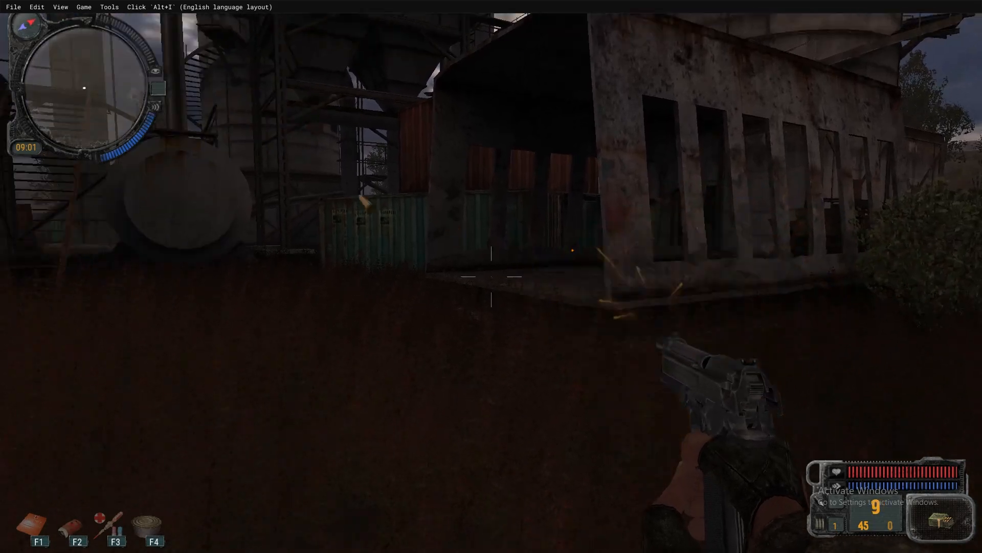
Switch to the rifle, fire a burst at the large round tank, and check the character's inventory.
key("2")
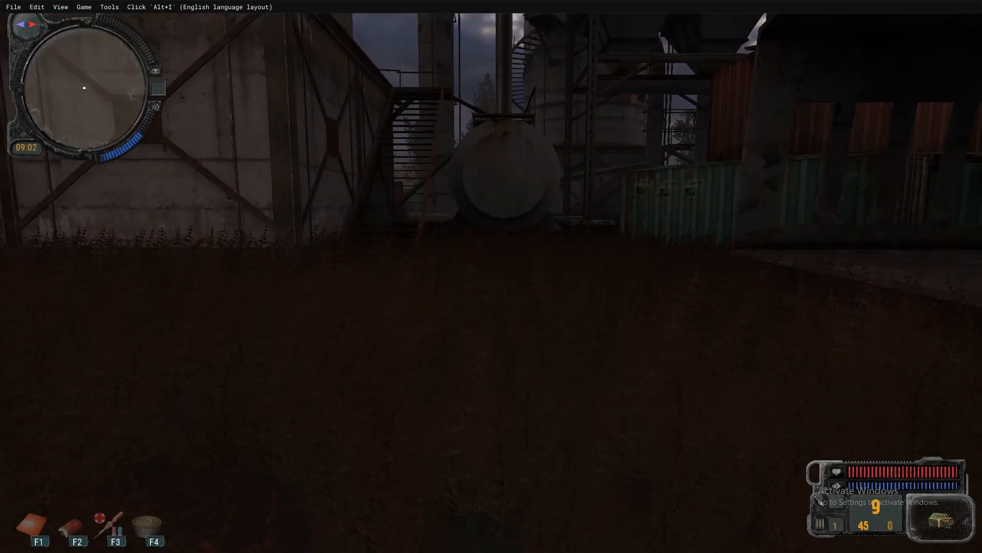
left_click_drag(491, 277, 491, 276)
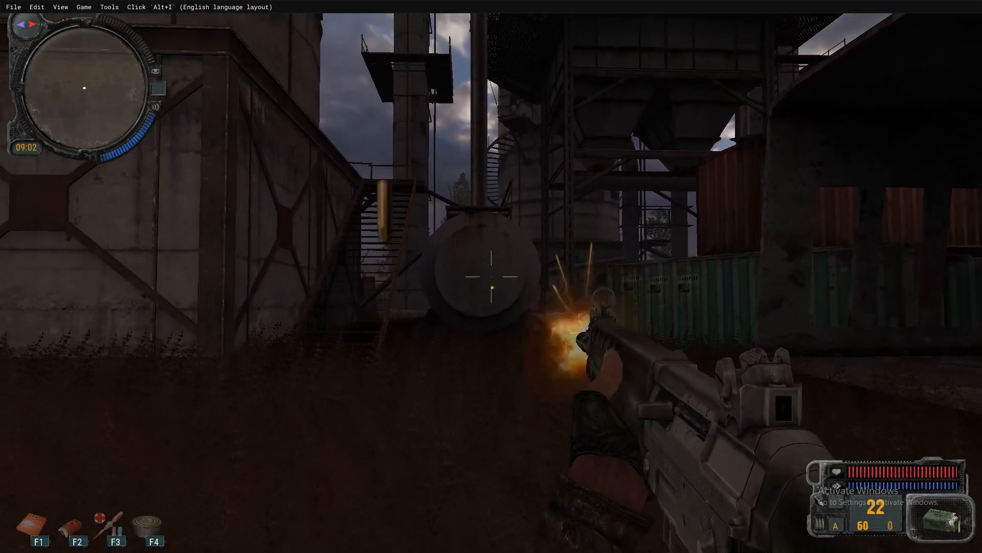
key("i")
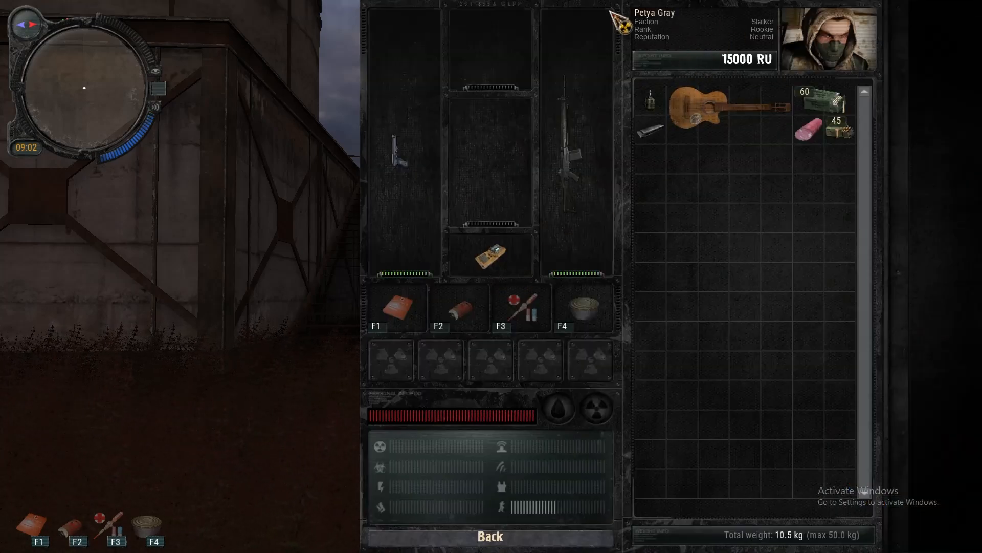
key("i")
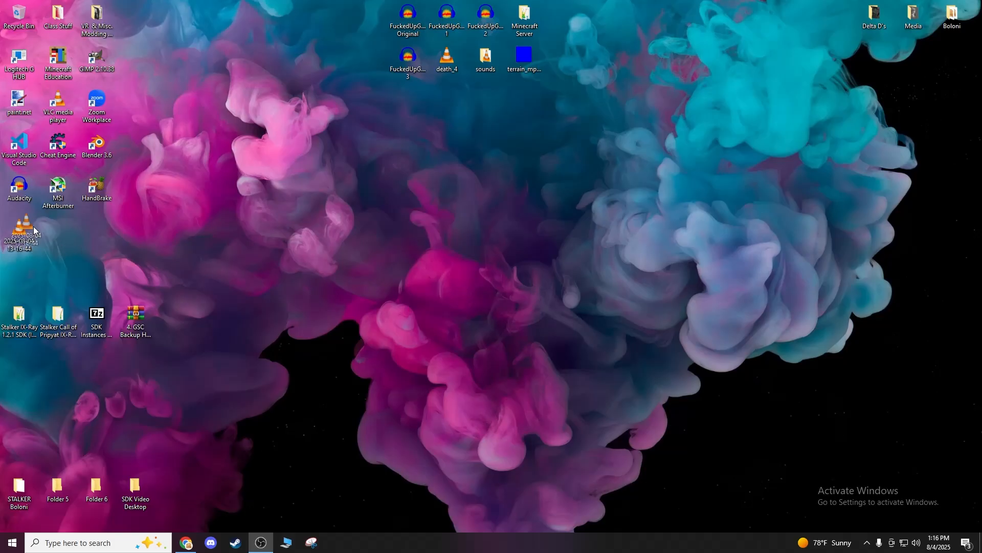
Bring the browser window with the IX-Ray repository onto the desktop and close the Steam Search and delta force console tabs.
left_click(283, 125)
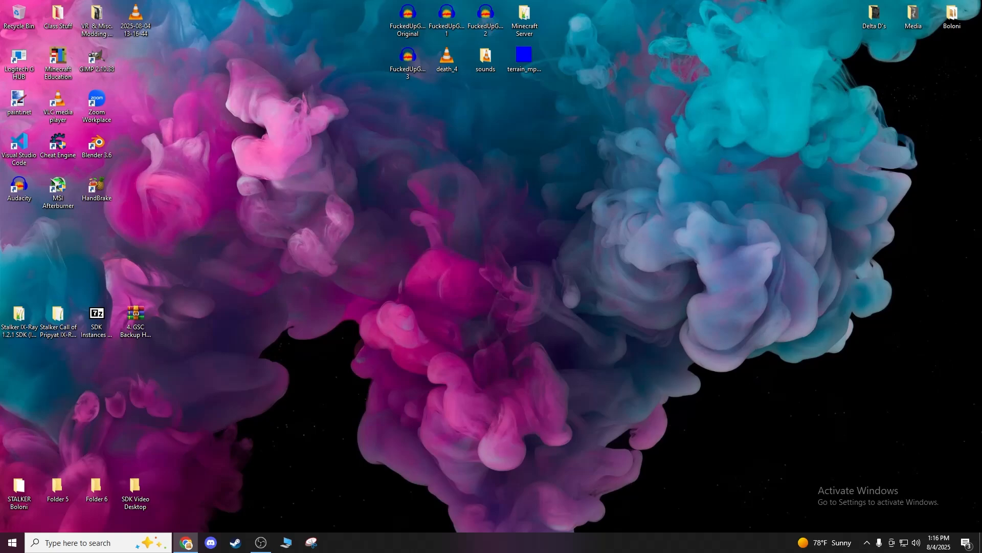
left_click_drag(981, 95, 454, 92)
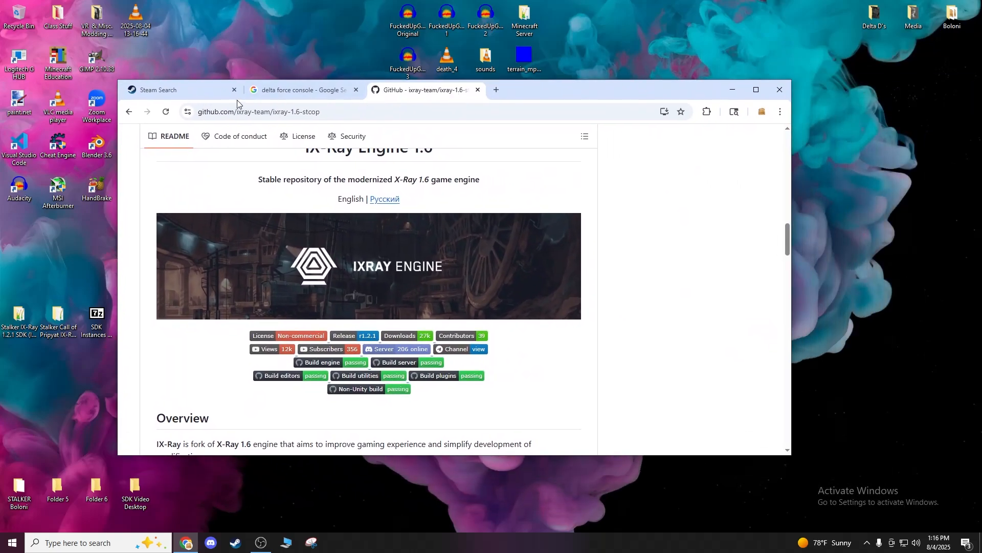
left_click(238, 92)
left_click(243, 90)
Reposition the browser window and make it taller to show more of the IX-Ray Engine 1.6 README.
scroll(299, 249, "up", 3)
scroll(299, 250, "down", 1)
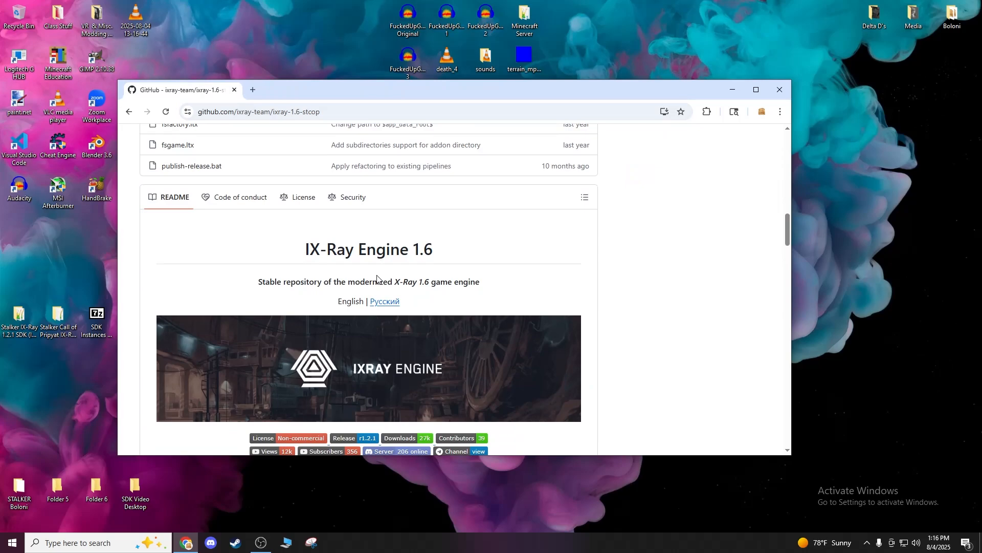
left_click_drag(298, 250, 441, 252)
scroll(491, 294, "down", 7)
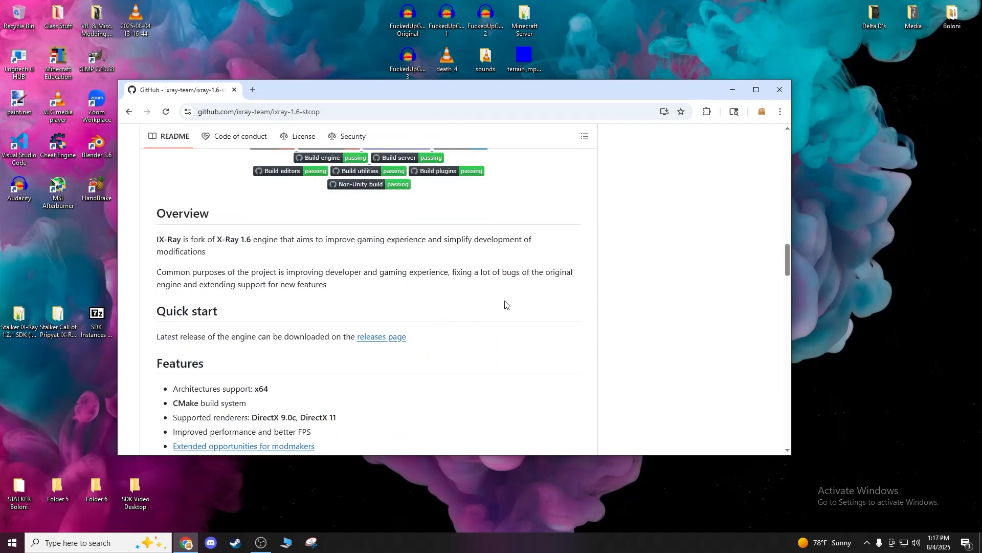
left_click_drag(431, 88, 497, 21)
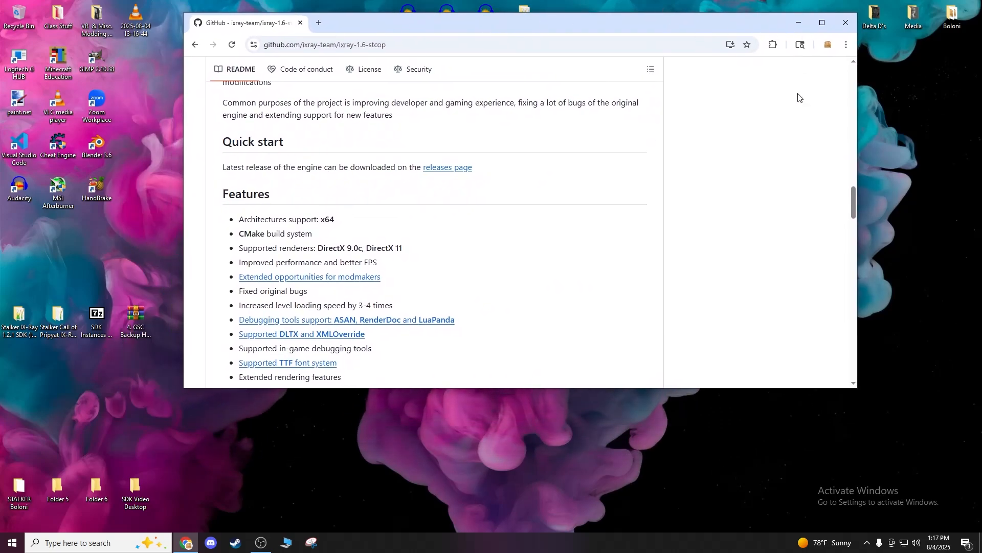
left_click_drag(698, 389, 697, 467)
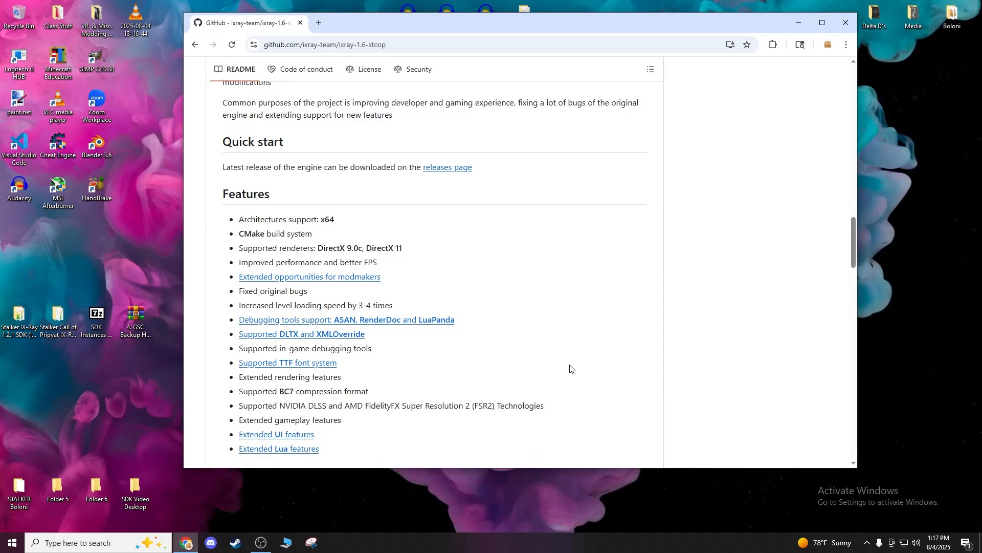
Look through the README's overview, features list and minimal system requirements.
scroll(567, 368, "up", 3)
scroll(548, 366, "up", 4)
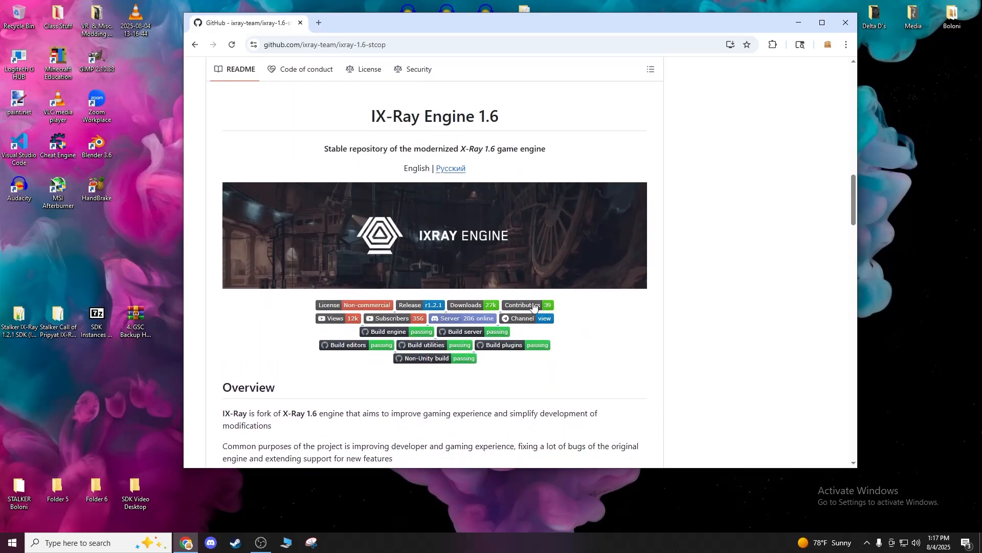
scroll(520, 274, "down", 8)
scroll(520, 274, "down", 5)
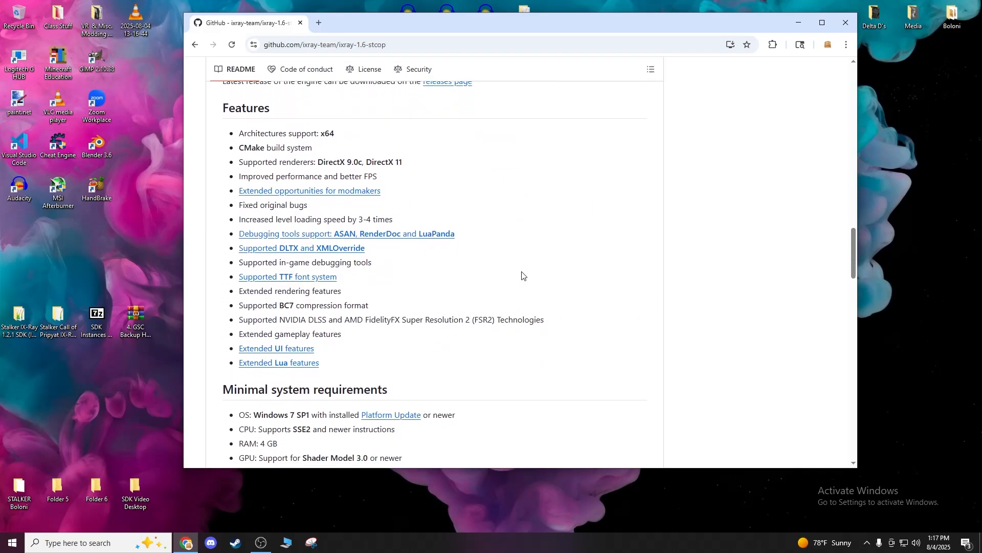
scroll(410, 227, "down", 2)
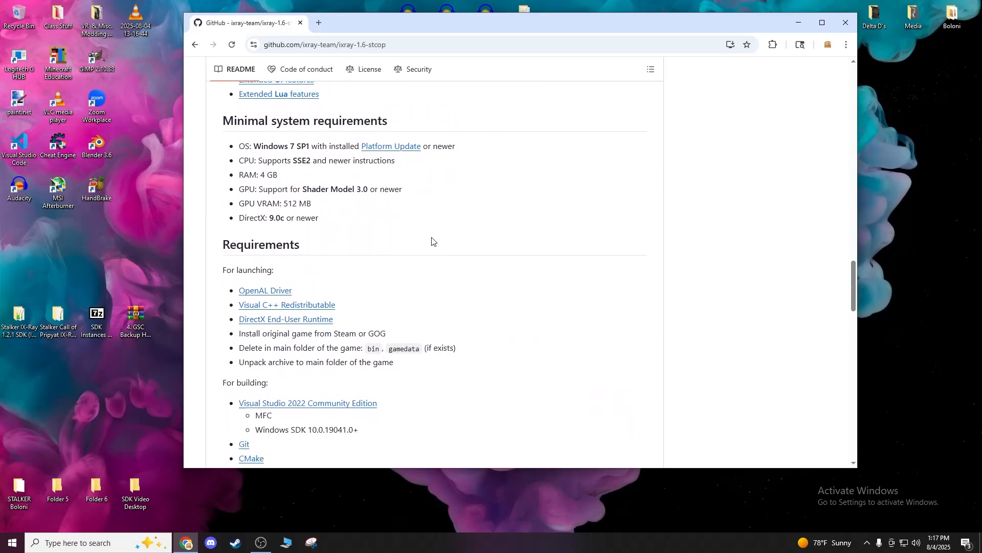
scroll(359, 194, "up", 2)
scroll(409, 215, "down", 1)
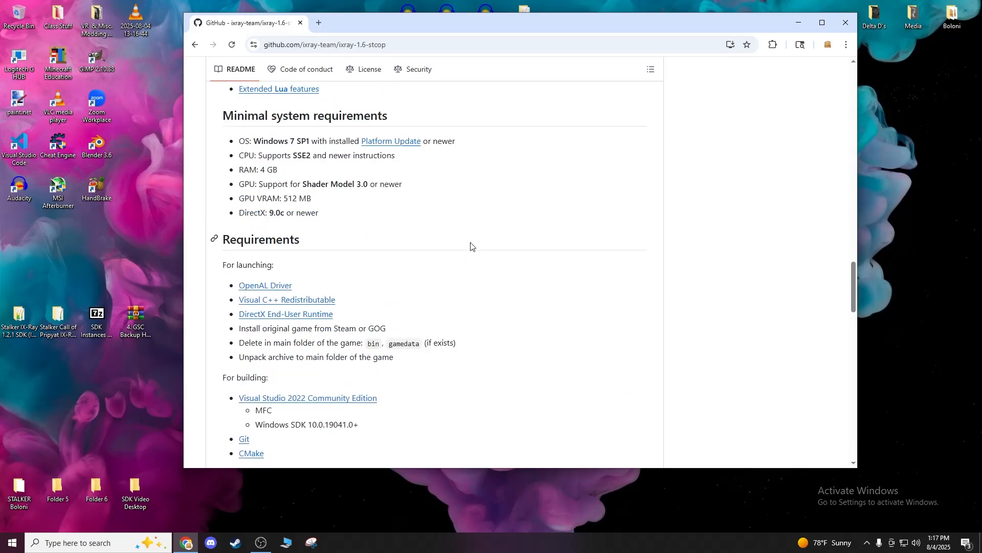
Examine the README's requirements for launching the engine and compare them with the features list.
scroll(461, 236, "up", 15)
scroll(458, 238, "down", 16)
scroll(425, 264, "down", 2)
scroll(328, 215, "up", 5)
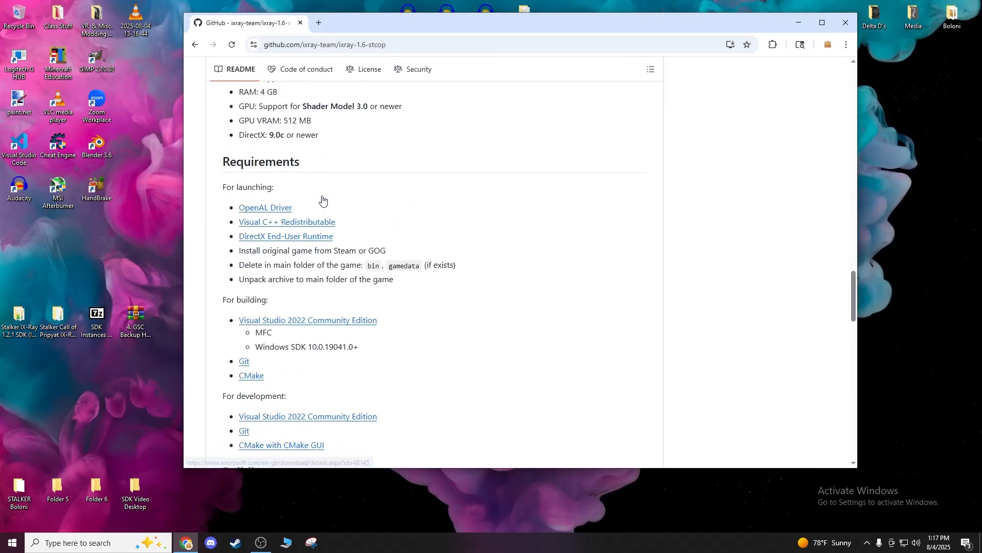
scroll(336, 251, "down", 4)
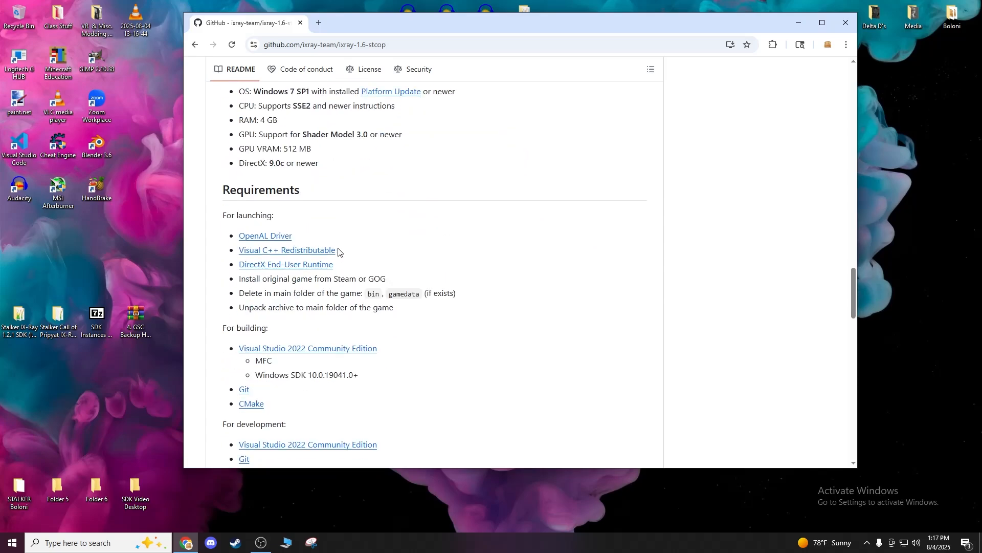
scroll(348, 287, "down", 2)
scroll(322, 418, "up", 13)
scroll(314, 338, "down", 3)
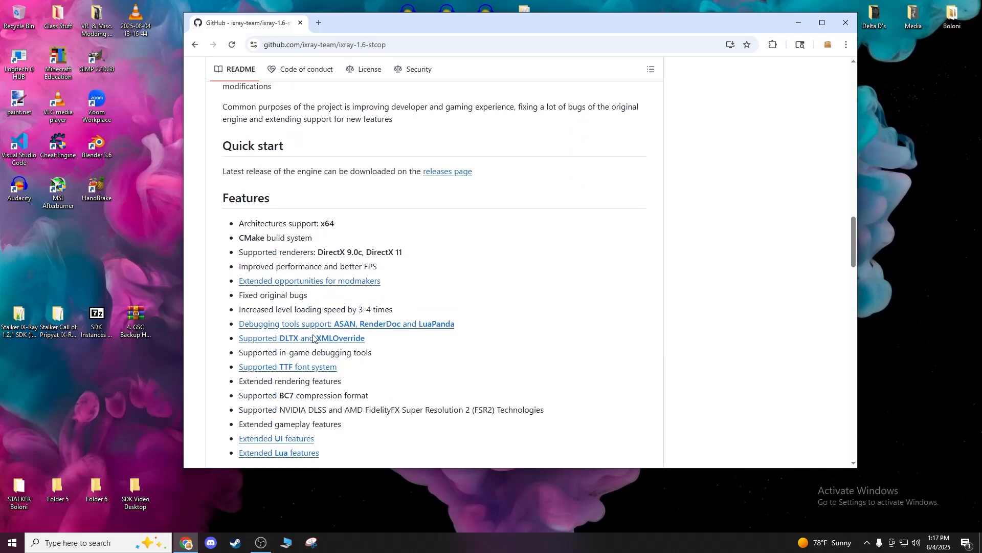
scroll(314, 338, "down", 5)
scroll(314, 336, "up", 8)
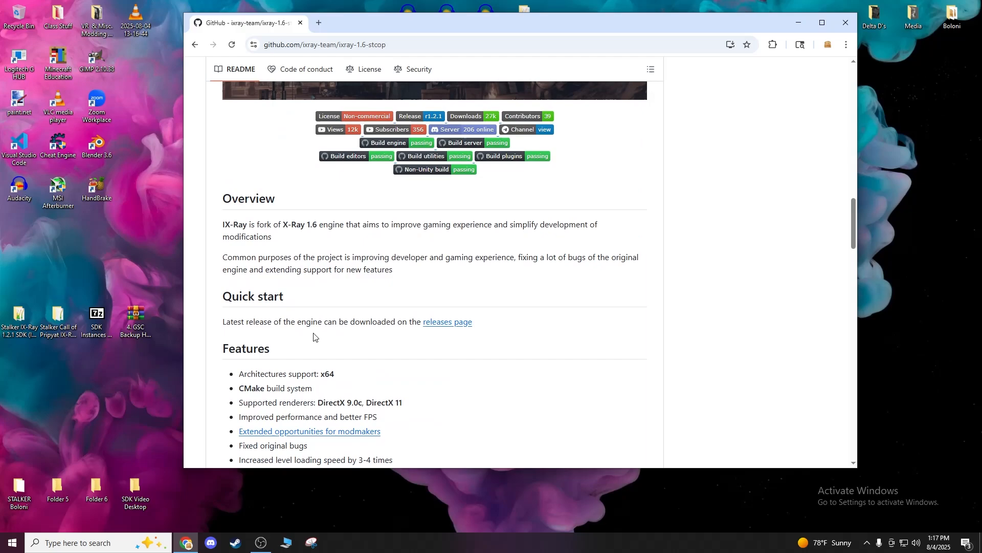
Examine the README's "For building" requirements covering Visual Studio 2022 Community Edition, Git and CMake.
scroll(314, 337, "down", 8)
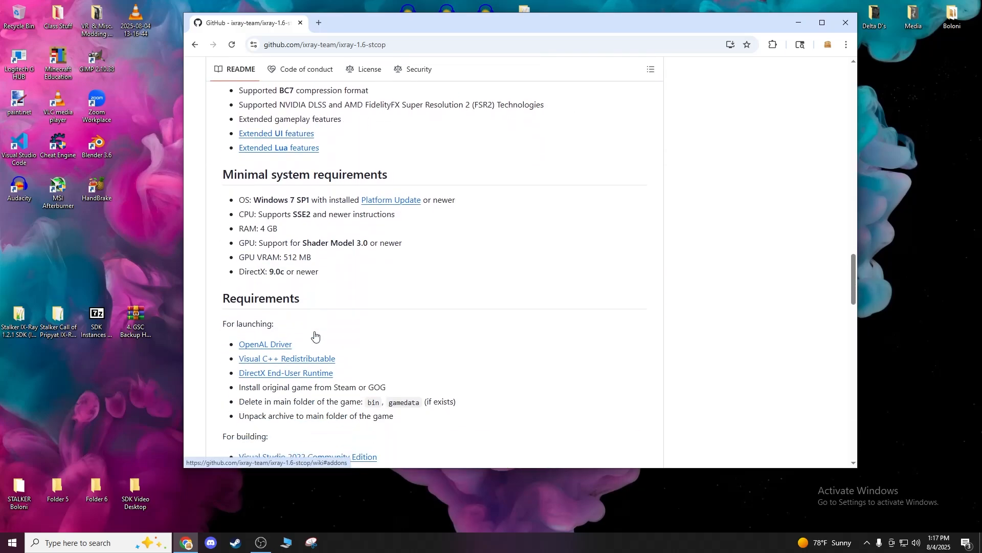
scroll(314, 335, "down", 4)
scroll(315, 335, "up", 1)
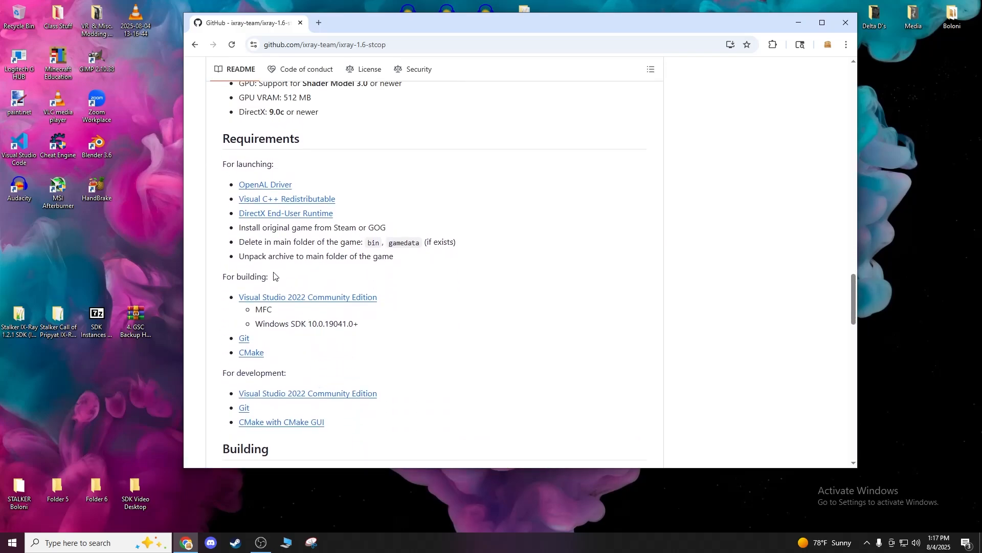
left_click_drag(269, 280, 206, 277)
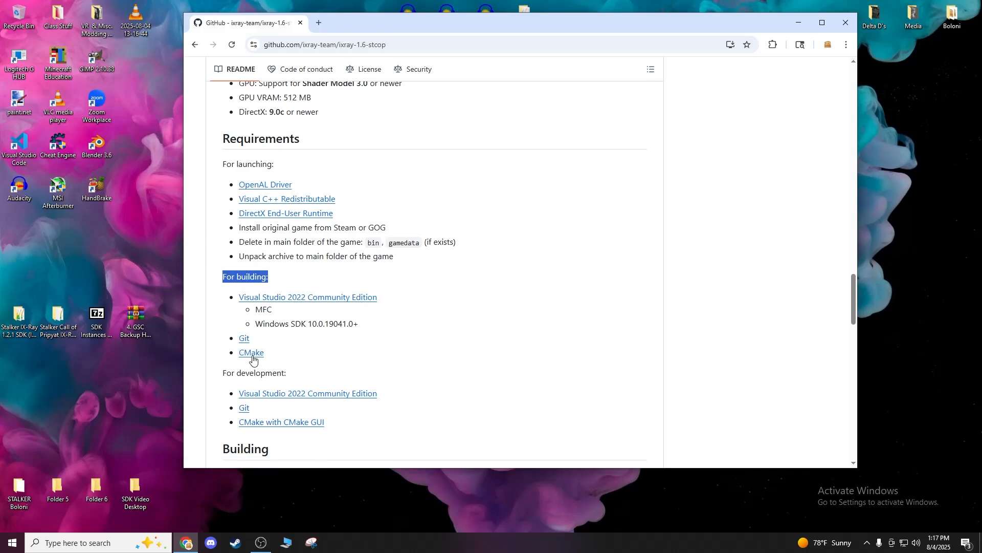
left_click(416, 360)
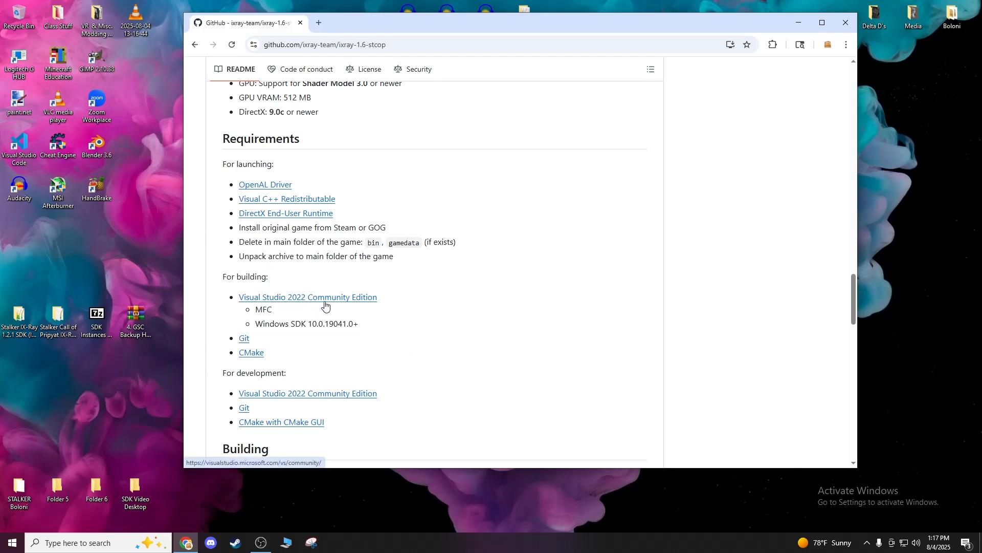
left_click(94, 543)
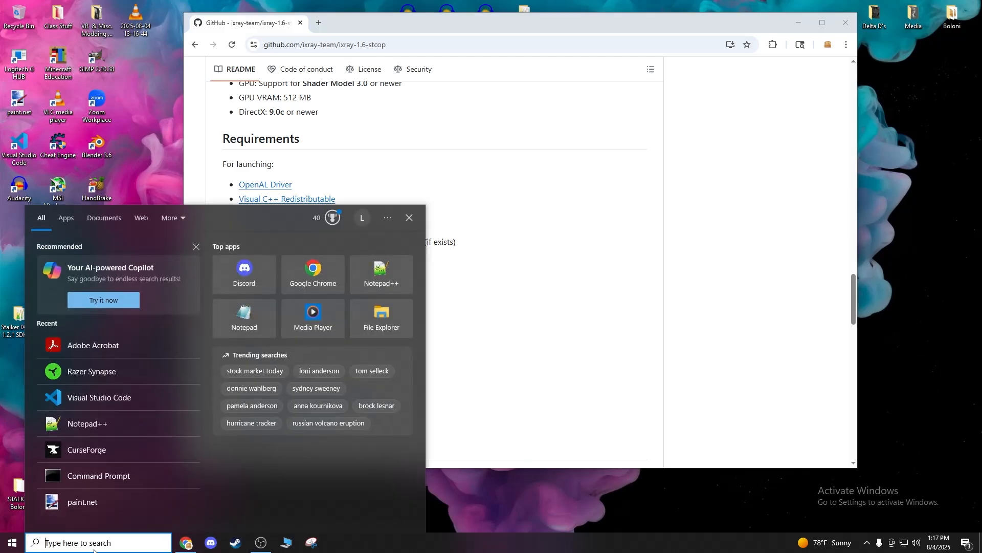
left_click(94, 550)
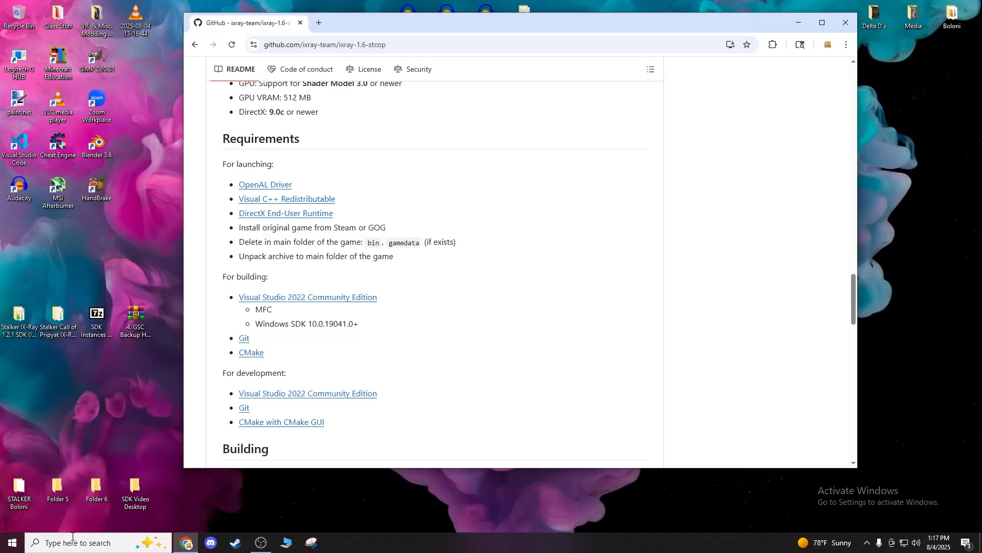
Find Visual Studio 2022 on the computer, open its start window for a look, and close it.
left_click(56, 546)
type("visyua")
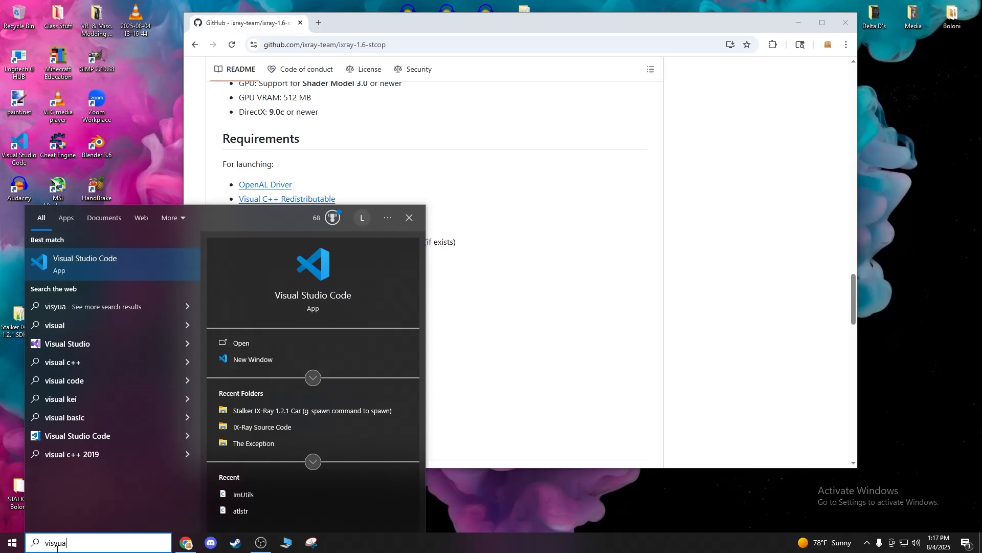
key("BackSpace")
key("BackSpace")
key("BackSpace")
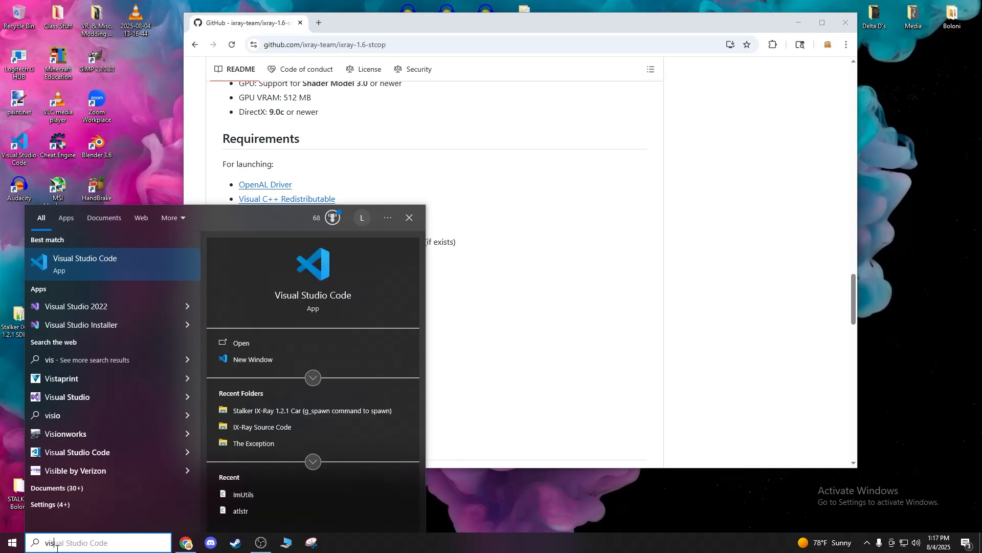
left_click(123, 310)
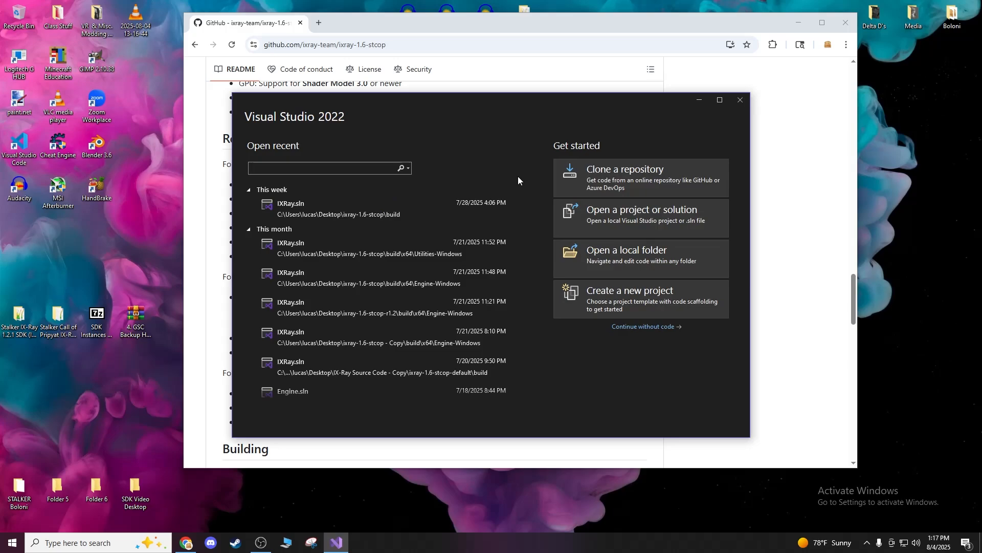
left_click_drag(532, 104, 583, 105)
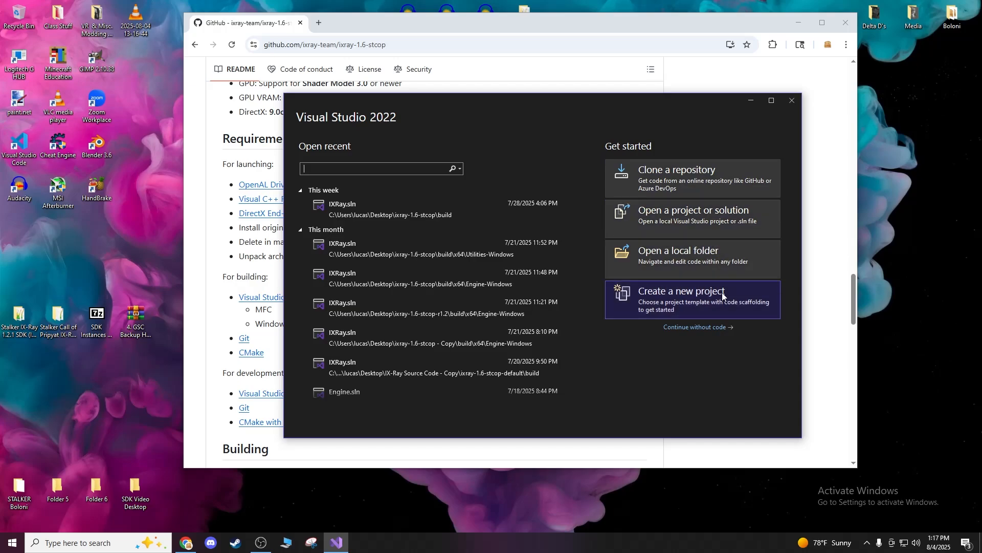
left_click(792, 100)
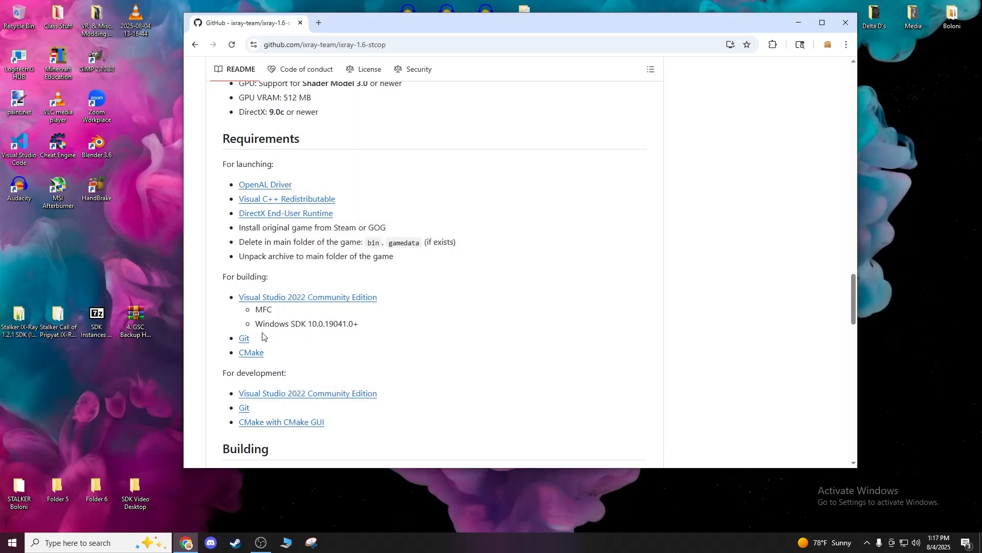
Open the Visual Studio Installer and move its window aside so the README's building requirements stay readable.
left_click_drag(252, 314, 345, 315)
left_click_drag(257, 325, 394, 330)
key("super+s")
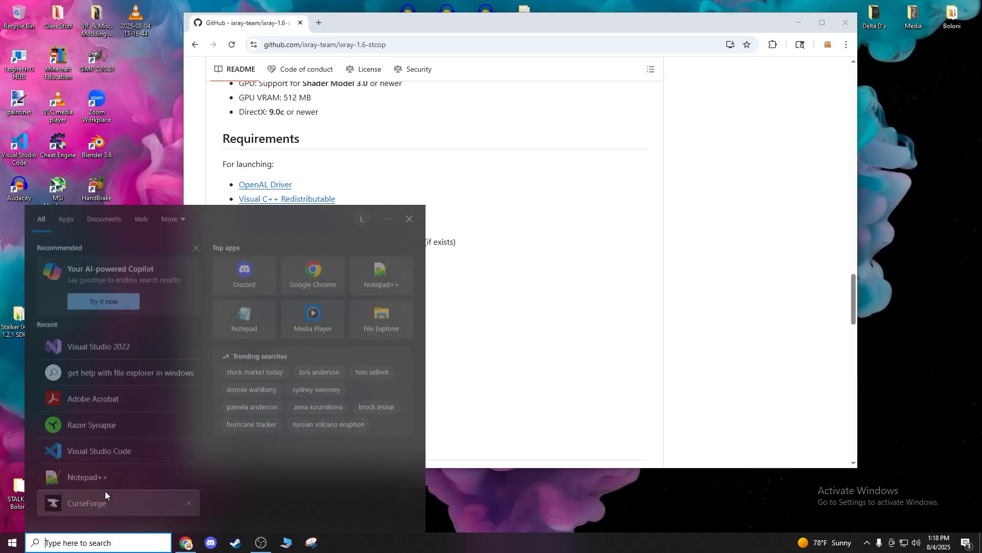
type("visu")
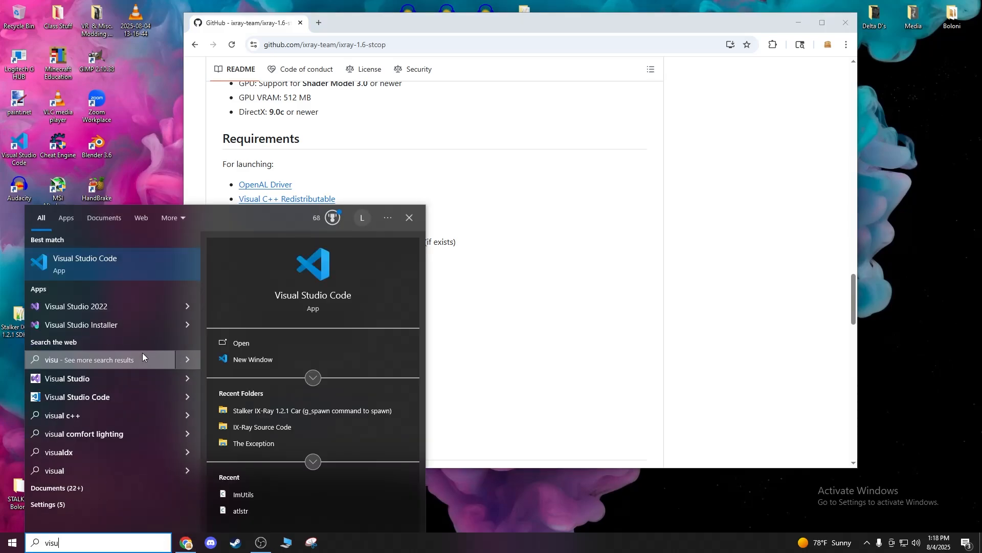
left_click(88, 324)
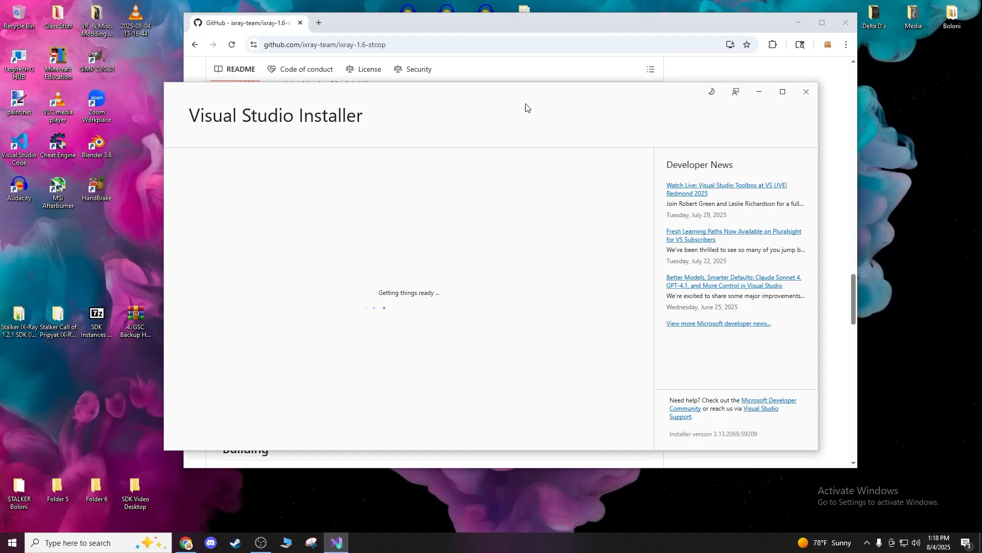
left_click_drag(516, 102, 779, 100)
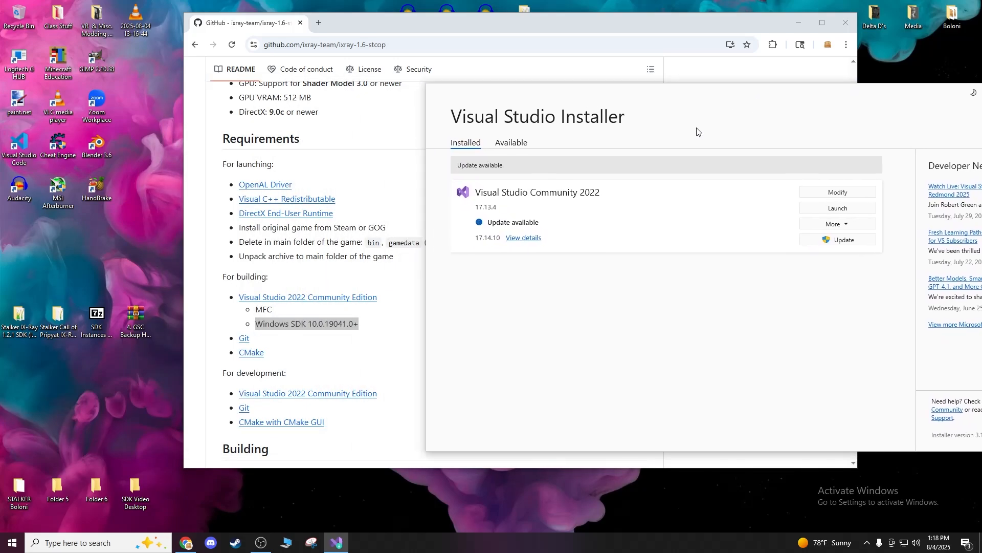
Highlight the MFC and Windows SDK 10.0.19041.0+ requirements in the README's building list.
left_click_drag(357, 326, 294, 326)
left_click(359, 326)
left_click_drag(358, 326, 249, 316)
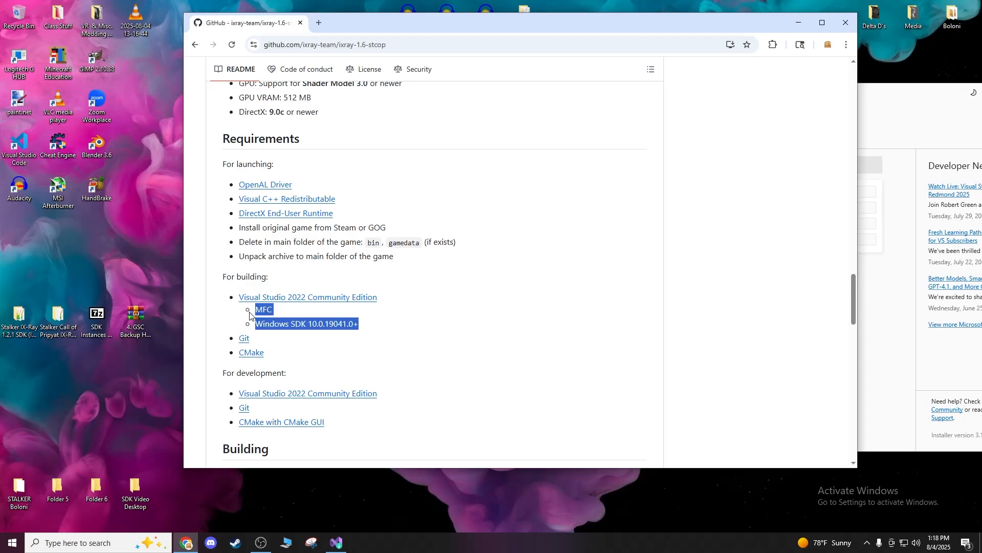
Return to the Visual Studio Installer and open the modification options for Visual Studio Community 2022.
left_click(336, 543)
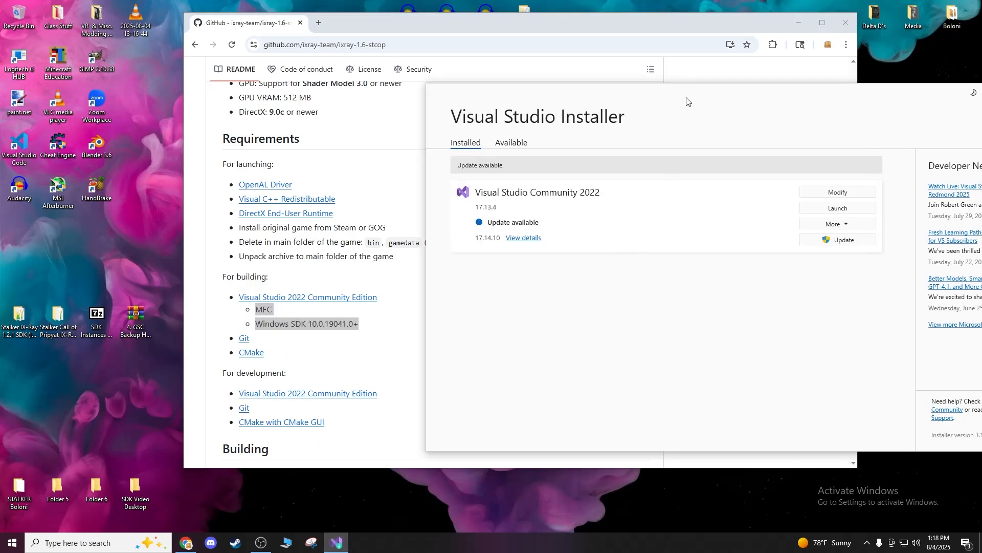
left_click_drag(687, 101, 620, 100)
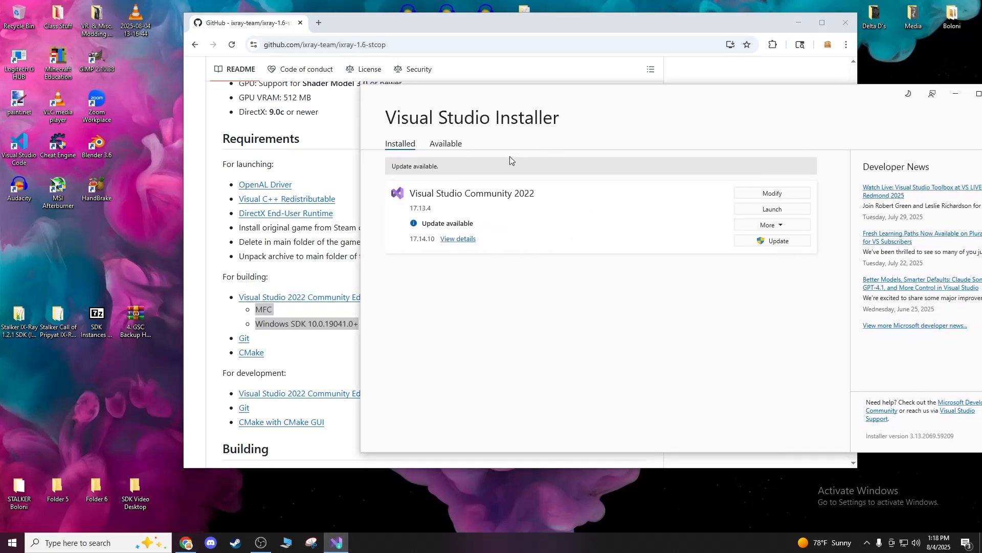
left_click(445, 144)
left_click(408, 144)
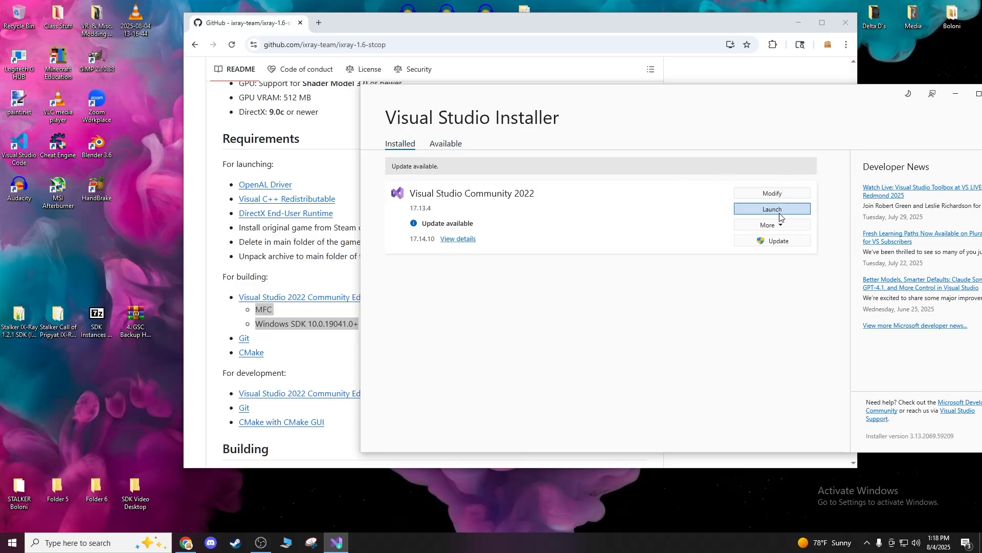
left_click(775, 193)
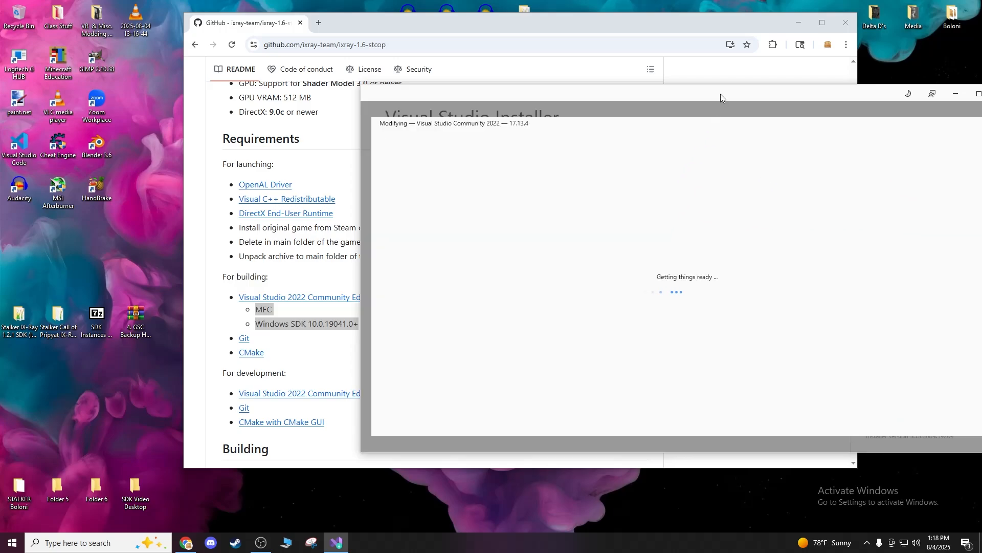
left_click_drag(721, 93, 747, 115)
Look through the available workloads from Desktop & Mobile to Other Toolsets, focusing on Desktop development with C++.
scroll(557, 288, "down", 2)
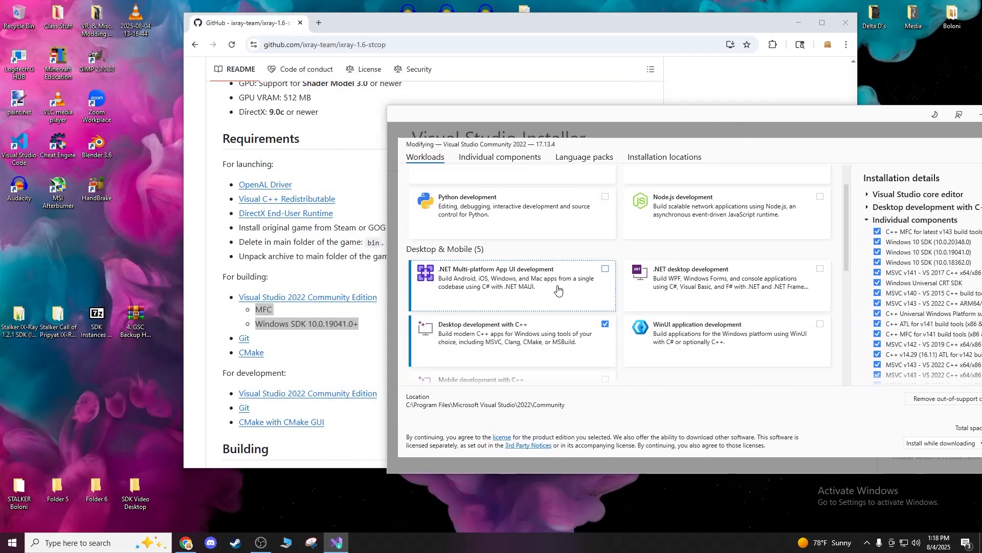
scroll(557, 288, "down", 2)
scroll(606, 291, "up", 1)
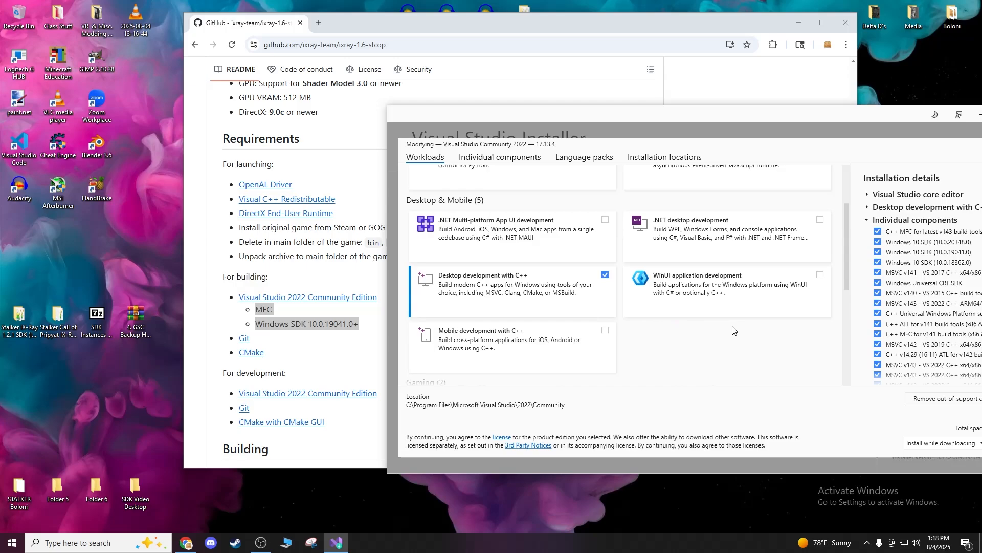
scroll(732, 330, "down", 5)
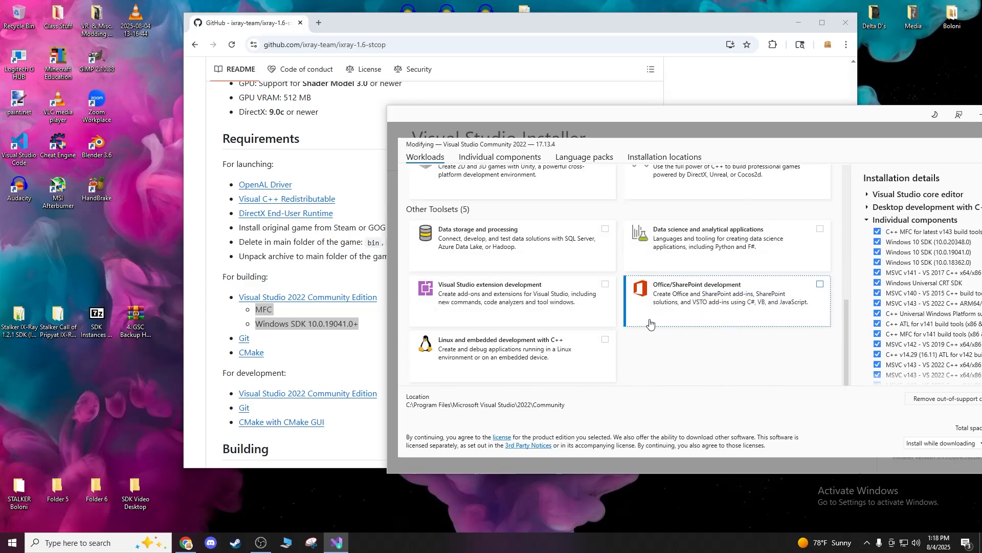
scroll(524, 268, "up", 5)
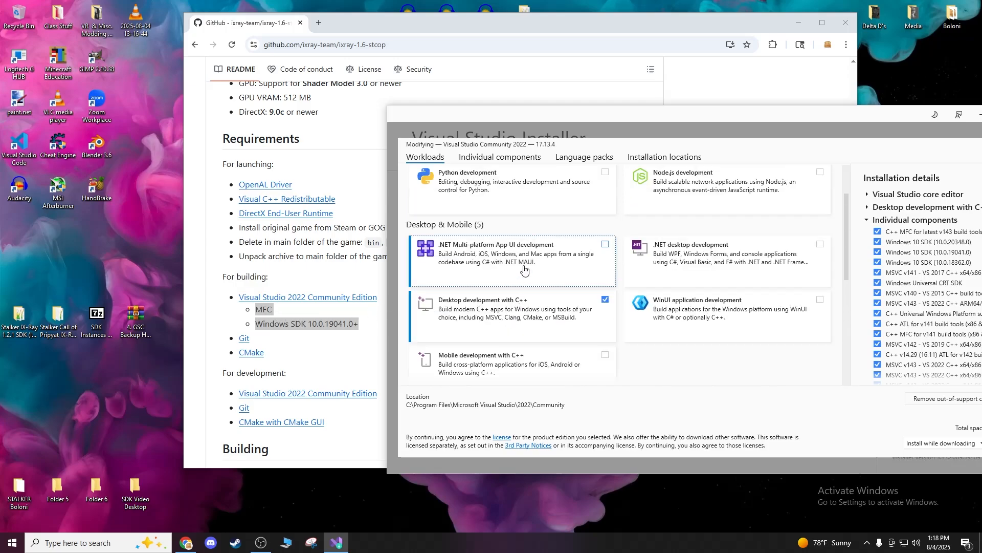
Search the individual components for MFC and look through the matching build tools entries.
left_click(500, 157)
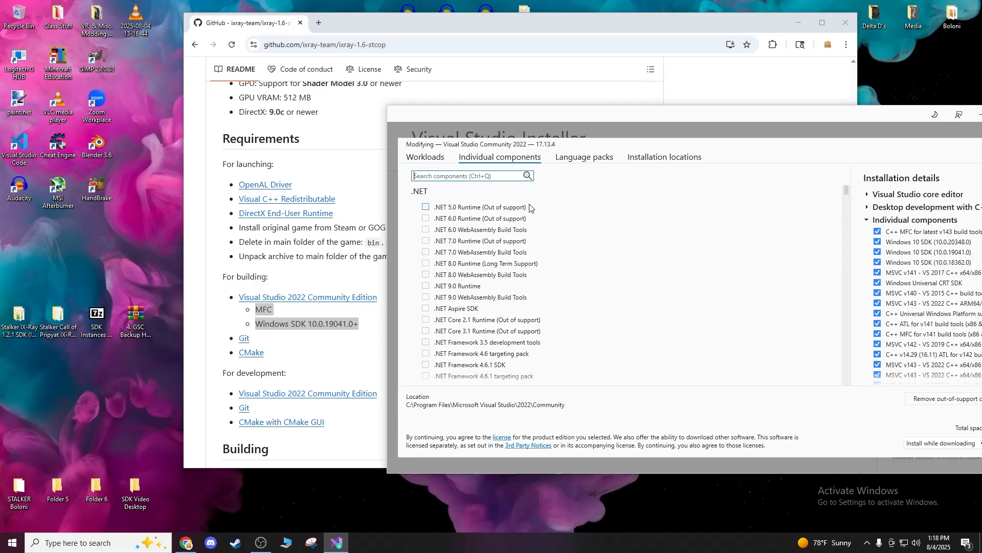
type("MFC")
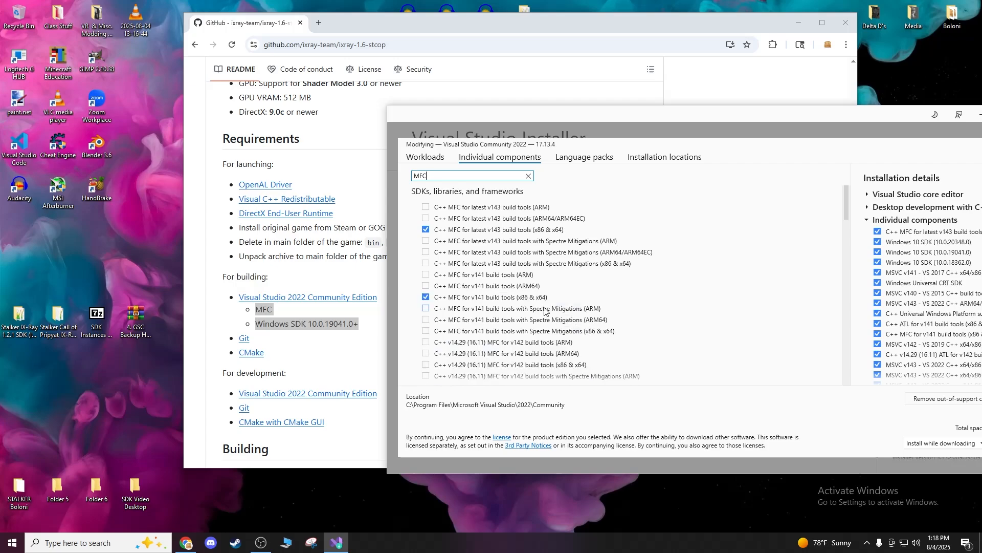
scroll(543, 309, "down", 5)
scroll(566, 306, "up", 8)
Go back to the workloads and compare them with the README's building and development requirements.
left_click(426, 157)
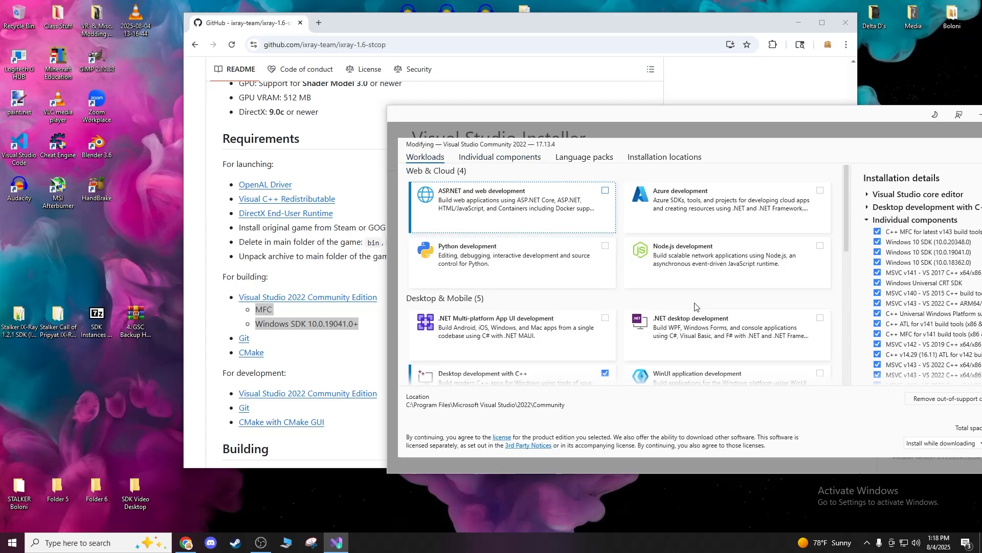
scroll(695, 306, "down", 1)
scroll(608, 341, "down", 1)
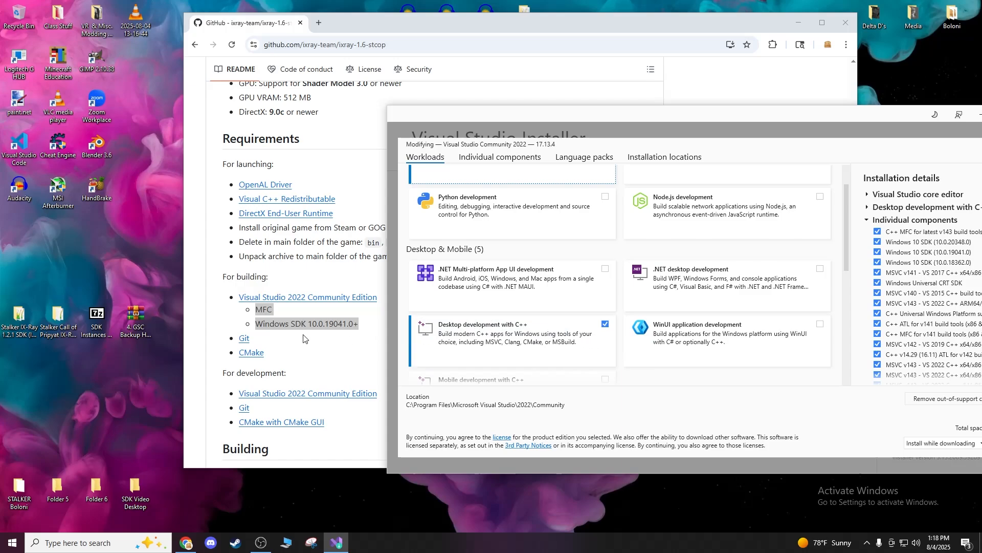
scroll(309, 326, "down", 1)
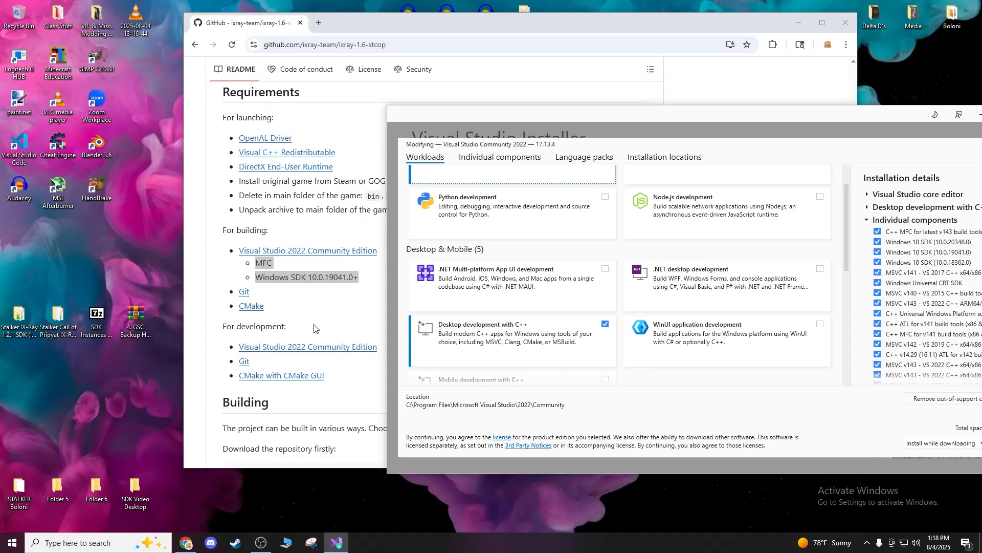
scroll(514, 340, "down", 3)
scroll(514, 339, "down", 3)
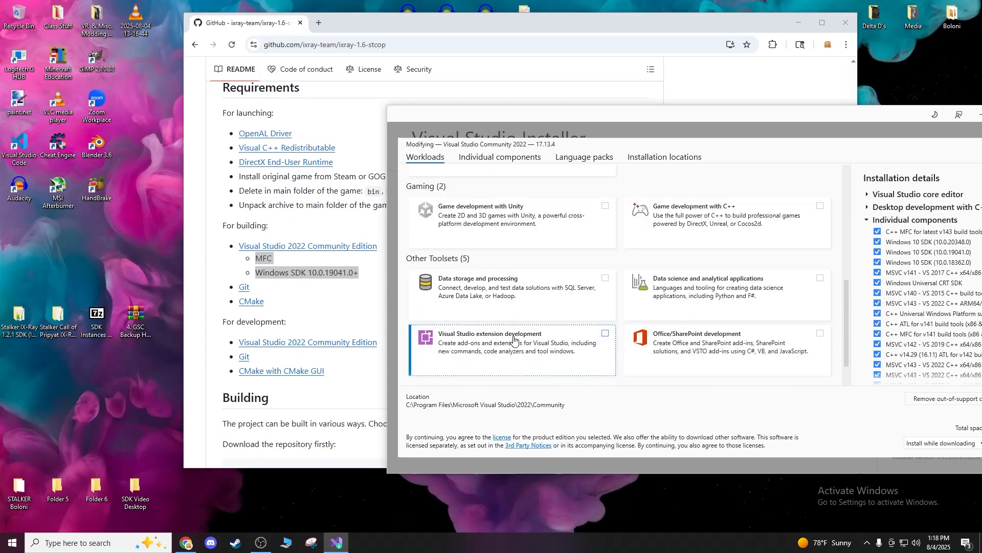
scroll(517, 340, "up", 5)
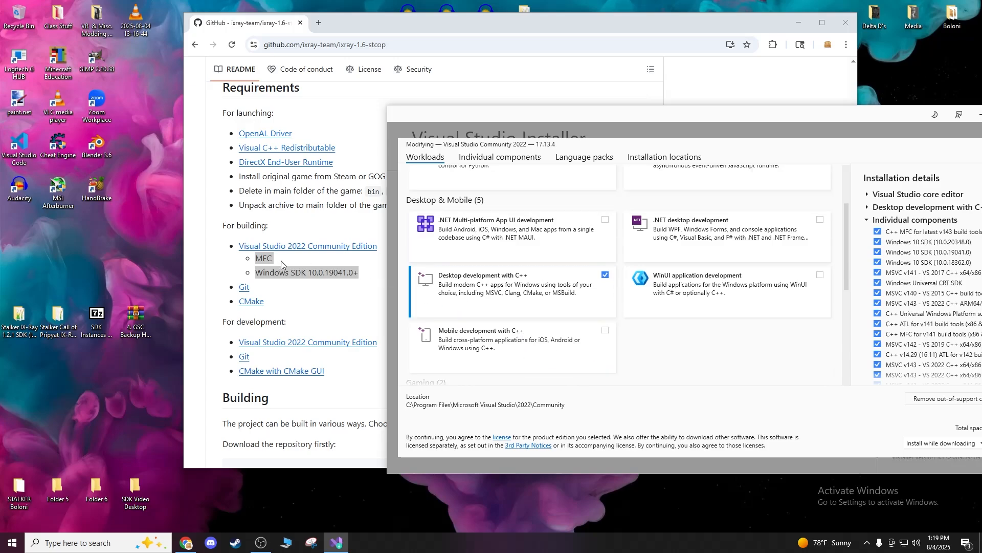
Copy the Windows SDK requirement from the README and search the installer's individual components for Windows SDK 10.0.19041.0.
left_click(300, 261)
key("alt+Tab")
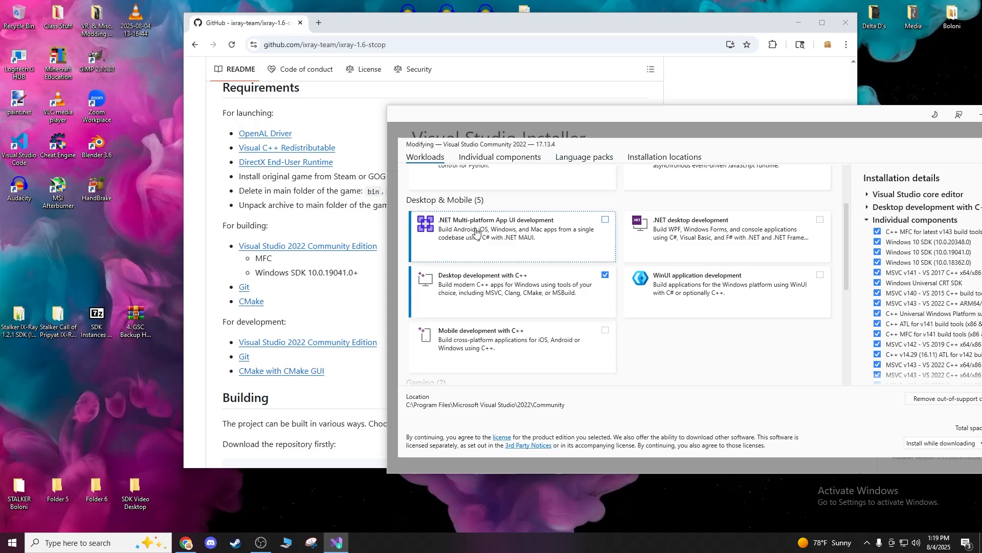
left_click_drag(360, 275, 254, 275)
right_click(264, 273)
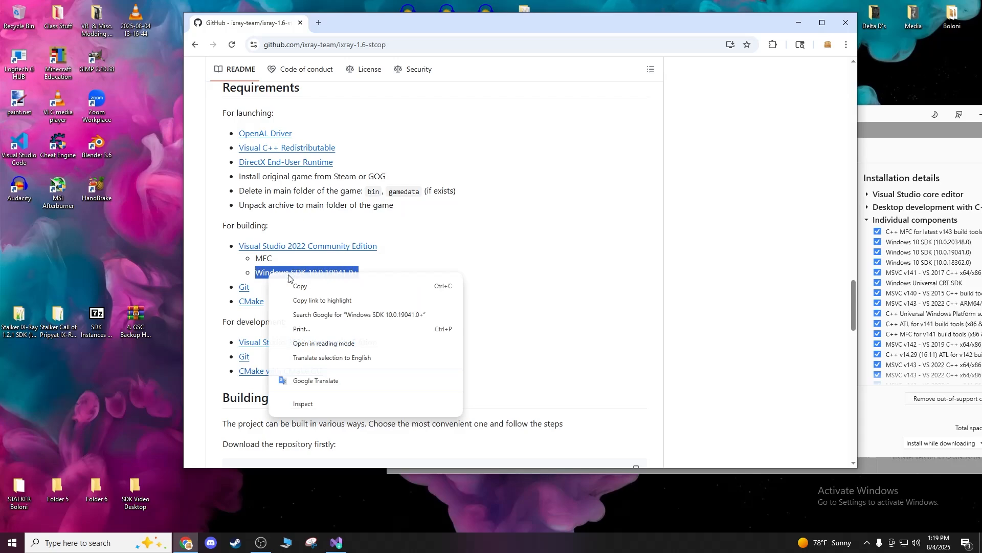
left_click(286, 279)
left_click(336, 542)
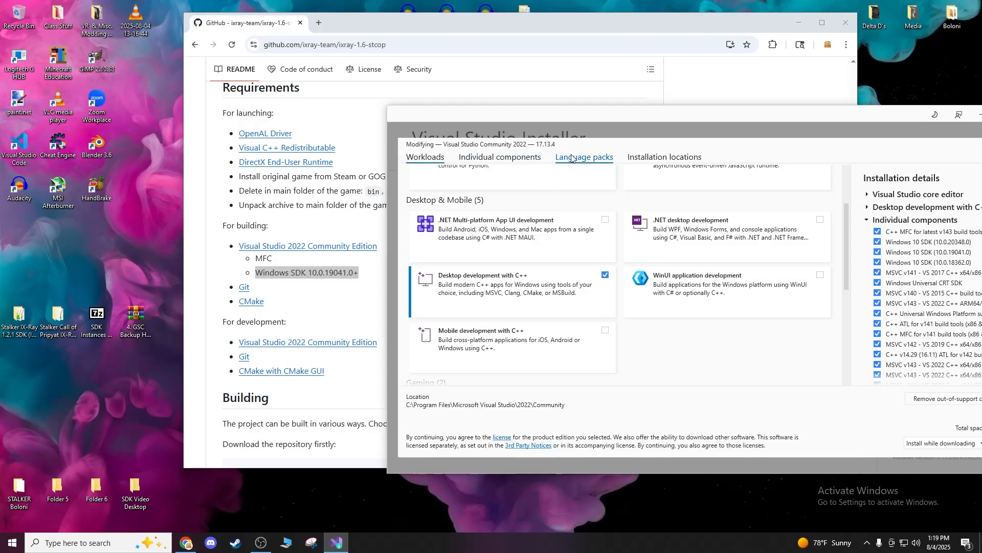
left_click(509, 158)
key("ctrl+v")
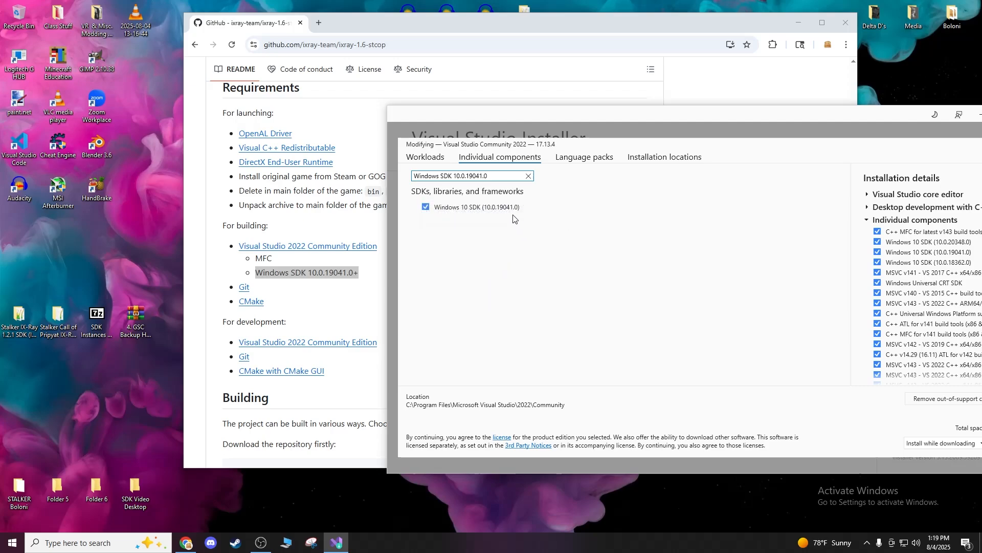
Review the full list of workloads once more, from Web & Cloud down to Other Toolsets.
left_click(426, 157)
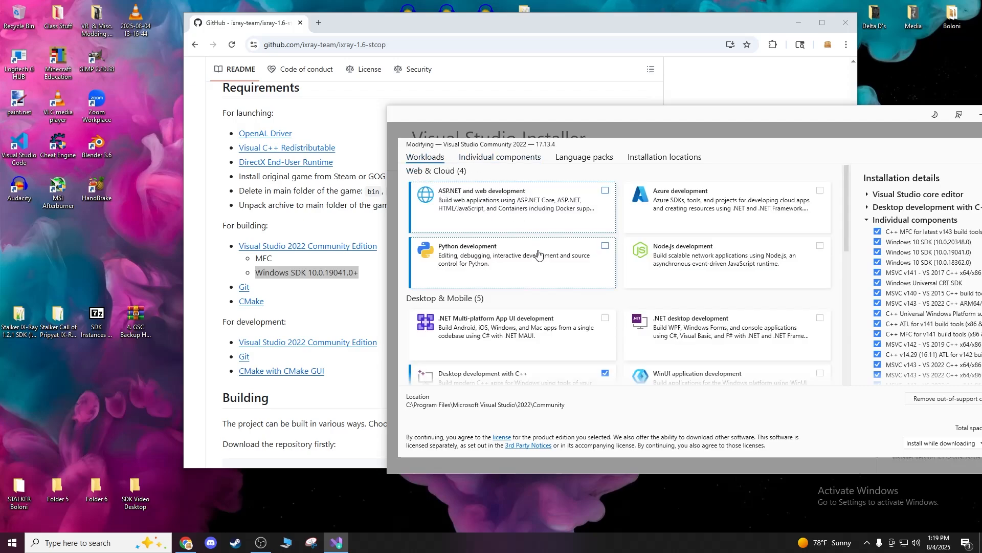
scroll(621, 318, "down", 1)
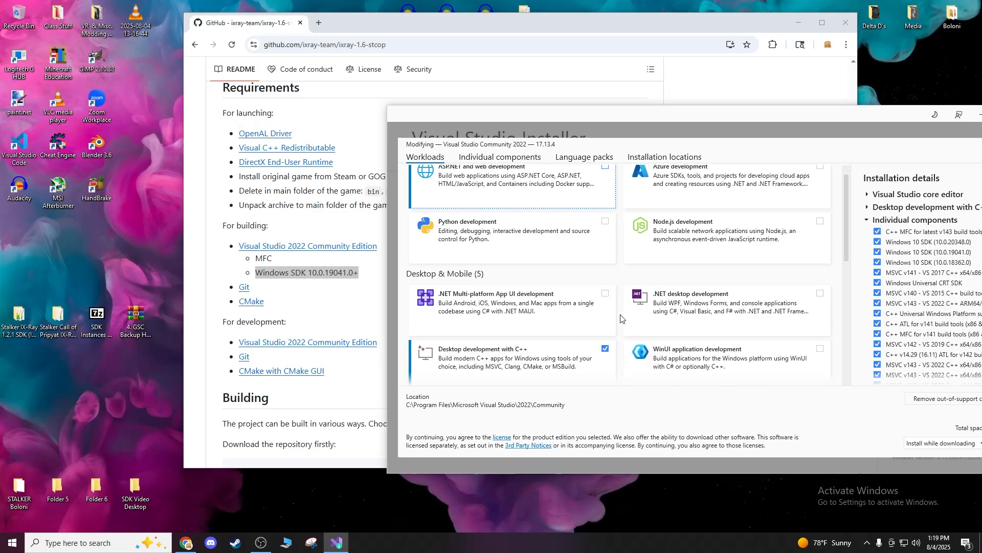
scroll(619, 318, "down", 5)
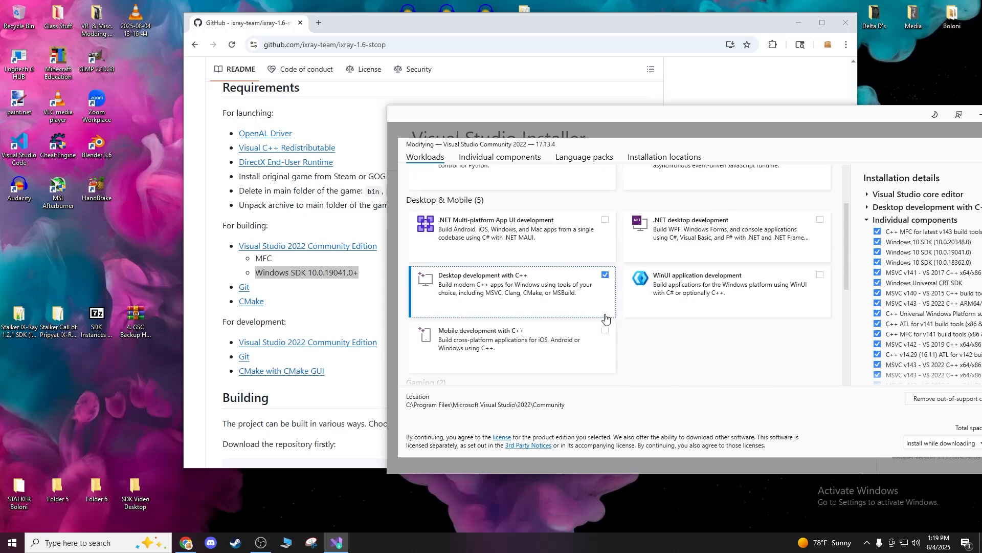
scroll(600, 316, "down", 2)
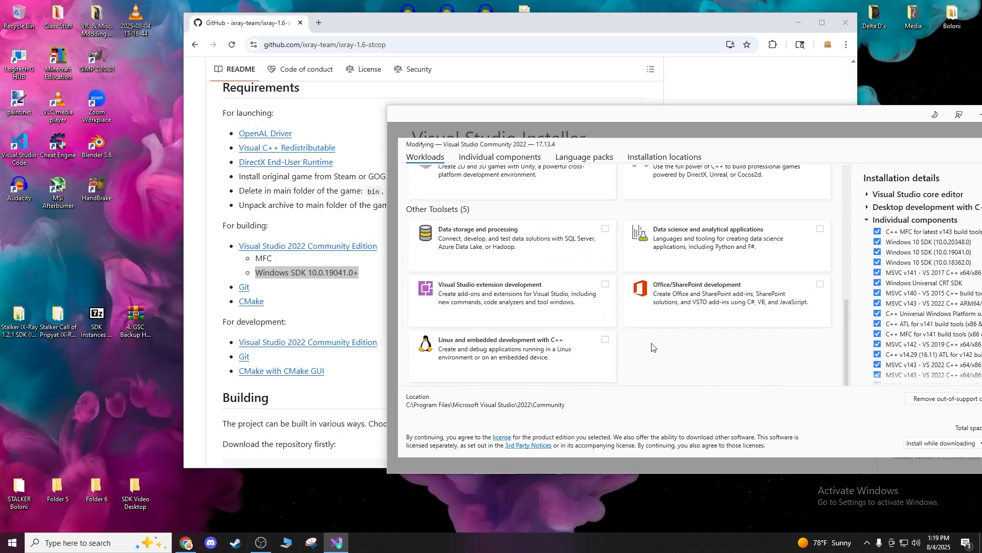
scroll(602, 317, "up", 6)
Clear the Windows SDK search from the individual components list and bring the whole installer window into view.
left_click(530, 159)
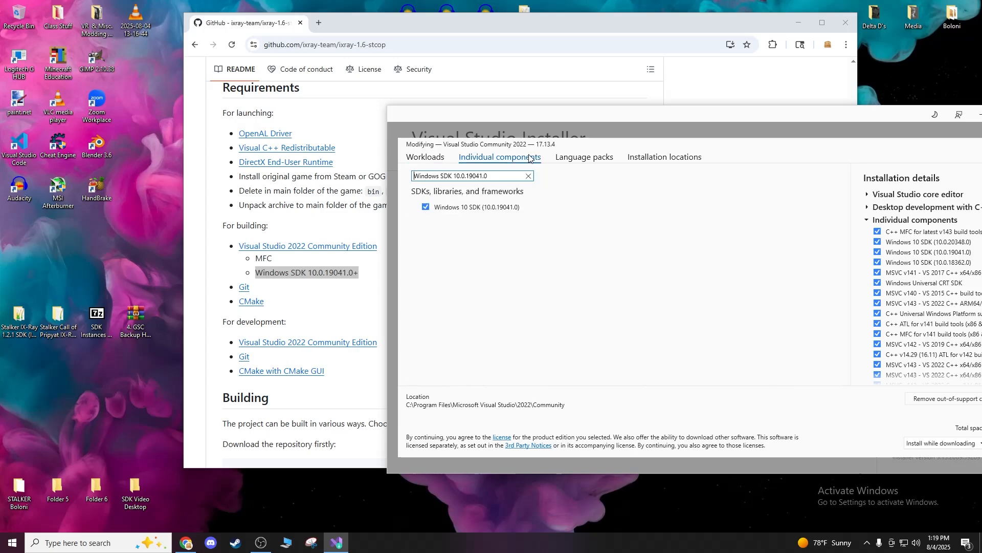
left_click(528, 176)
scroll(540, 253, "down", 8)
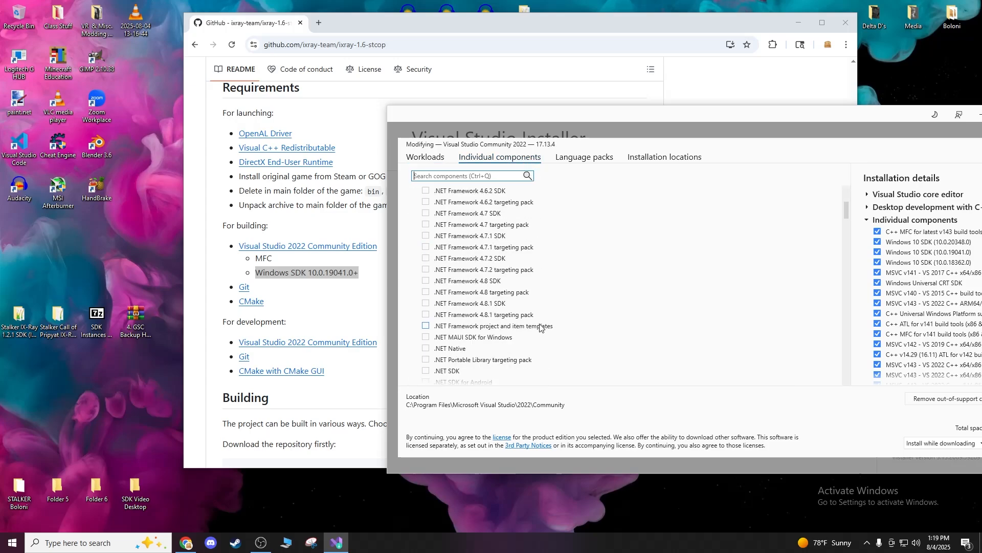
left_click_drag(832, 114, 639, 94)
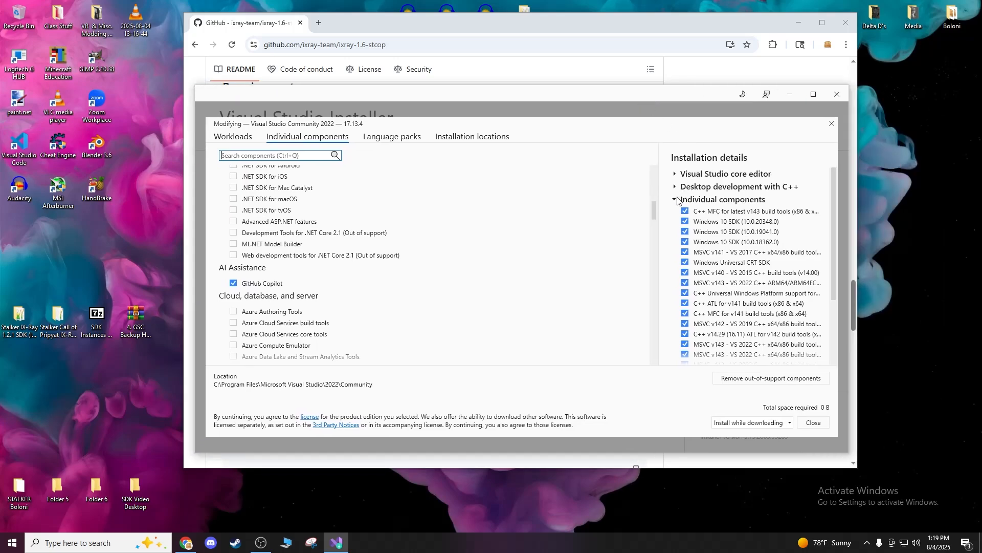
Examine the installation details for Visual Studio core editor and Desktop development with C++, including its included and optional components.
left_click(677, 200)
left_click(675, 187)
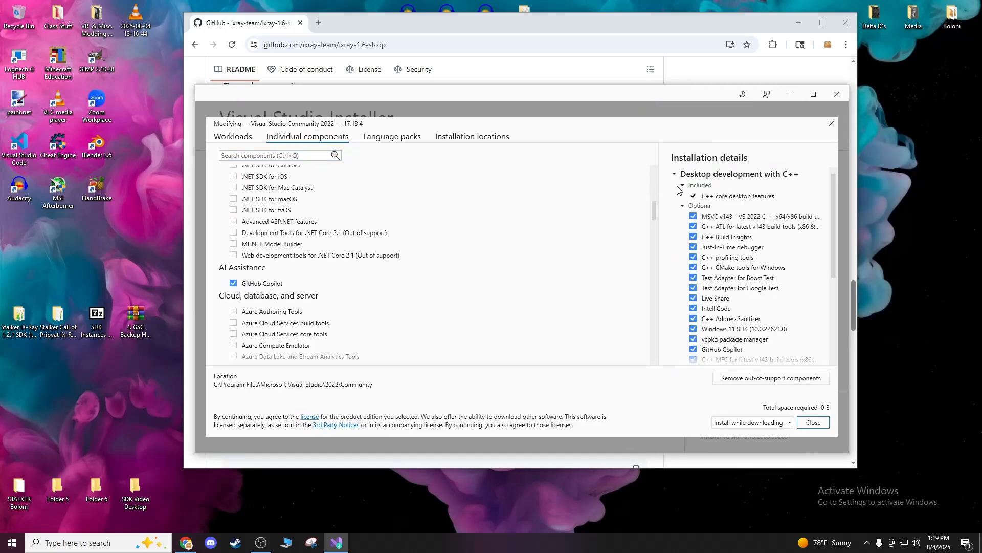
left_click(675, 174)
left_click(676, 174)
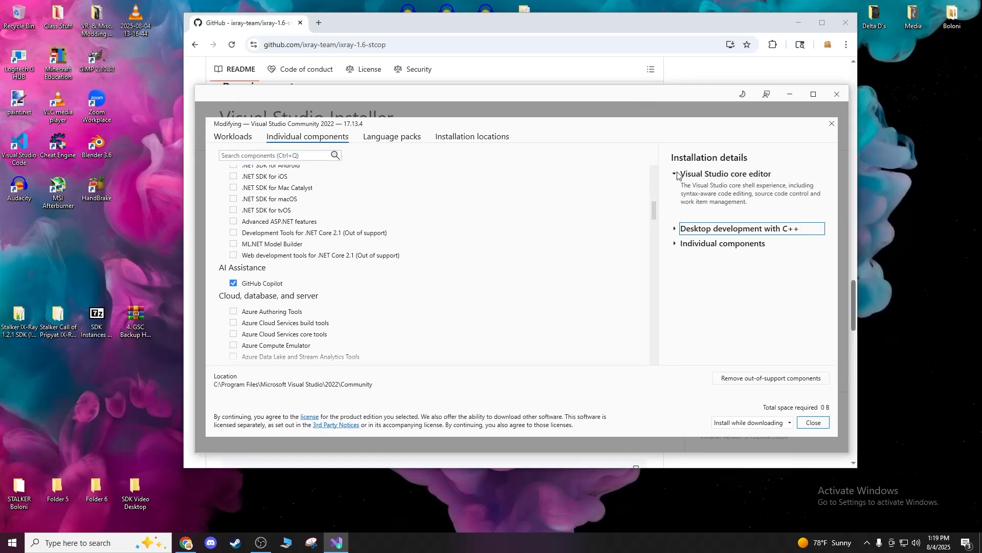
left_click(676, 174)
left_click(675, 188)
scroll(731, 243, "down", 4)
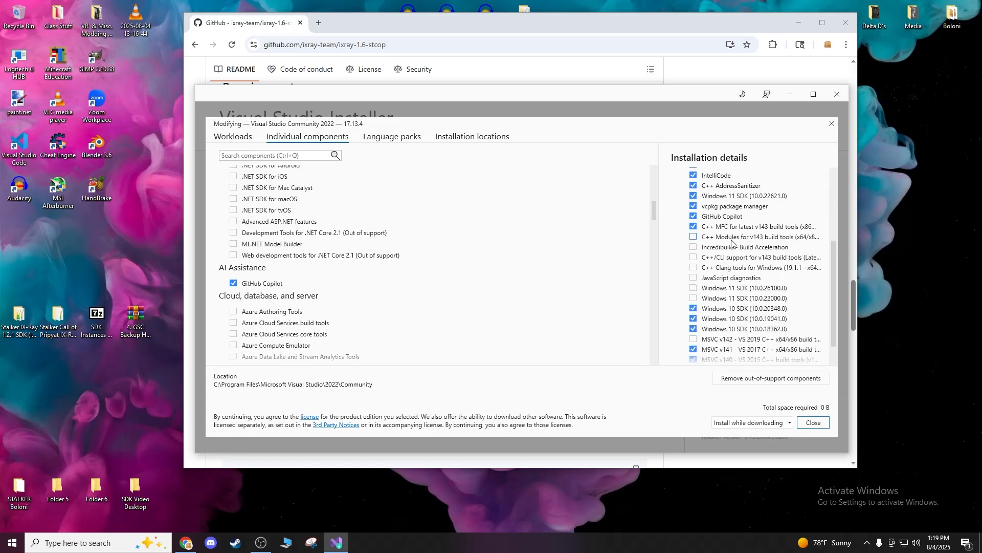
scroll(732, 241, "down", 2)
scroll(741, 256, "up", 6)
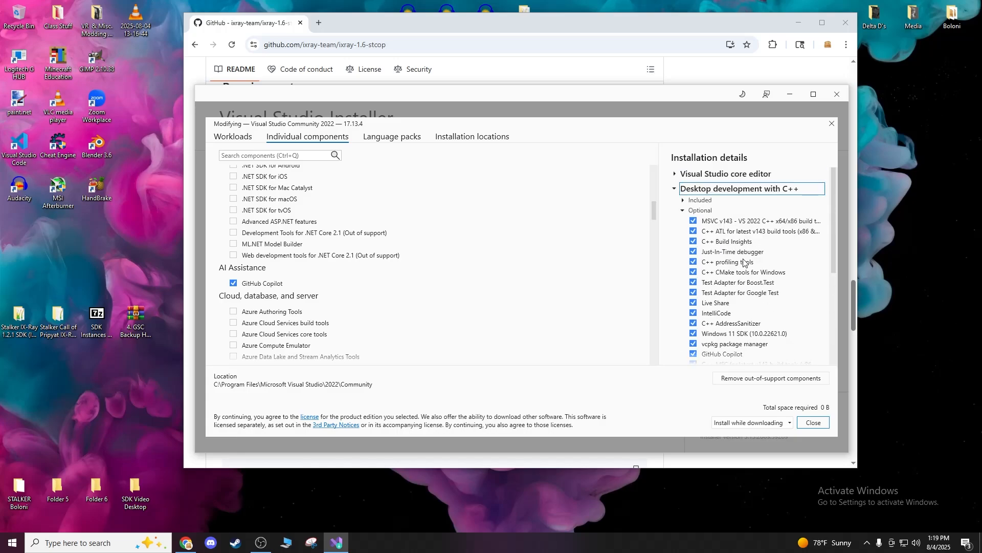
left_click(683, 200)
scroll(703, 214, "down", 8)
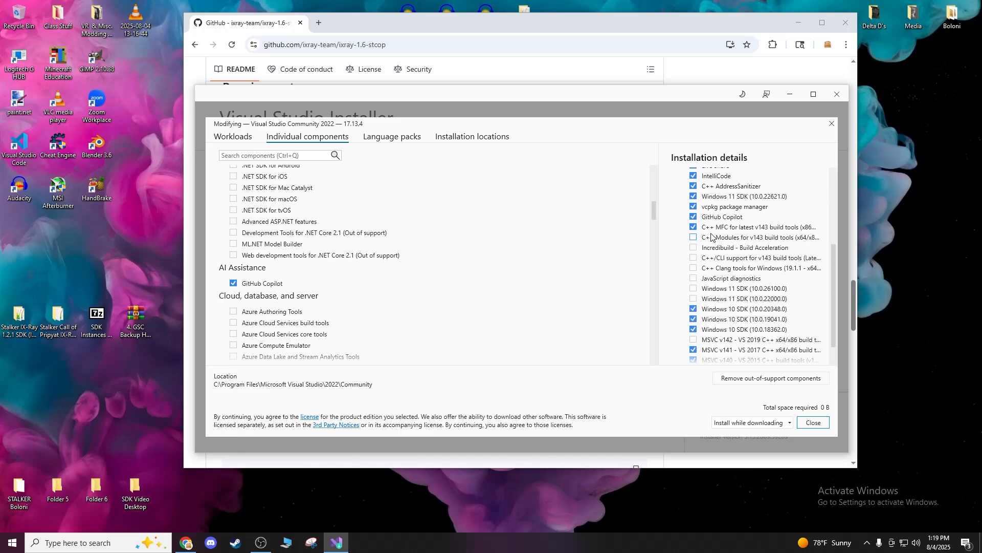
Read through the selected individual components in the installation details, from the MFC and Windows 10 SDK entries to the v143 build tools.
left_click(672, 358)
scroll(711, 321, "down", 5)
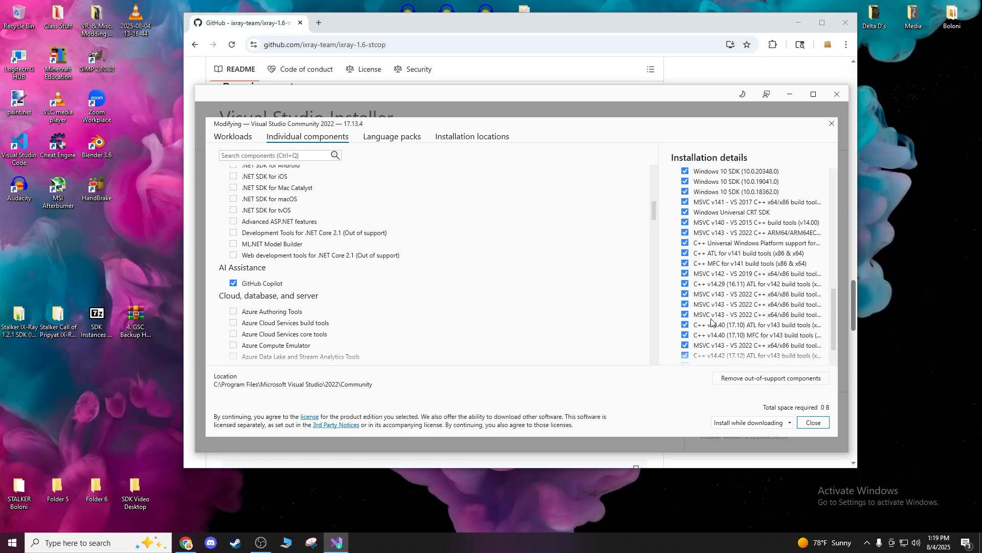
scroll(735, 326, "up", 3)
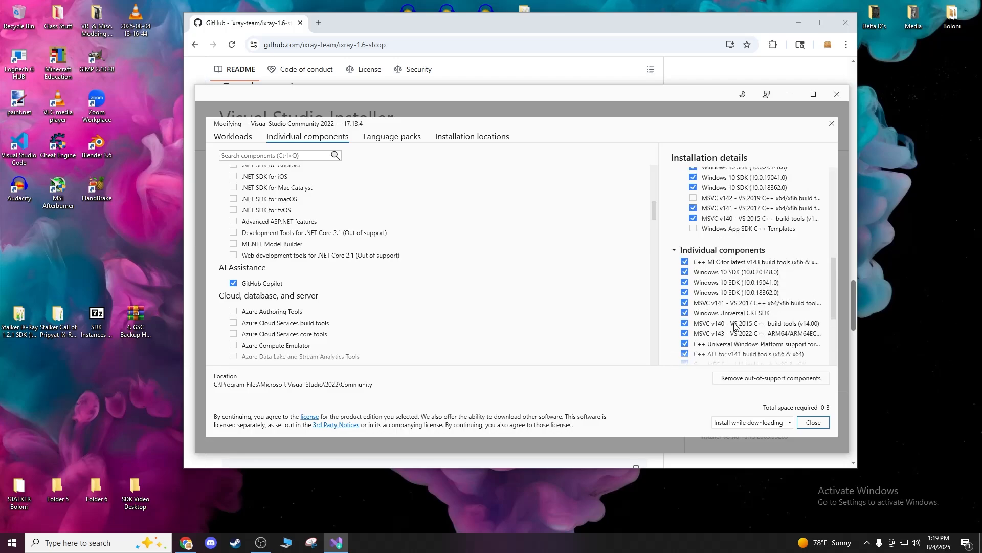
scroll(734, 291, "down", 5)
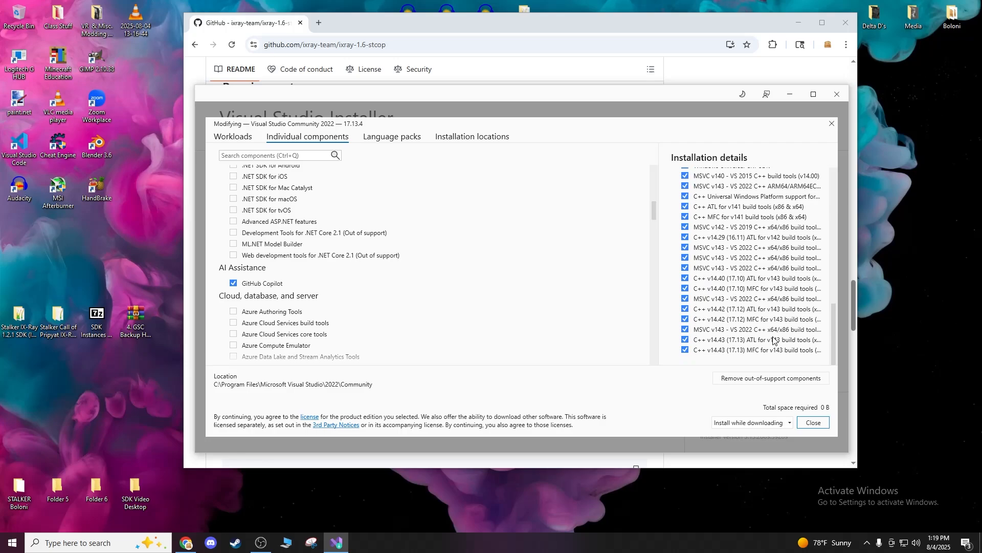
scroll(774, 339, "up", 3)
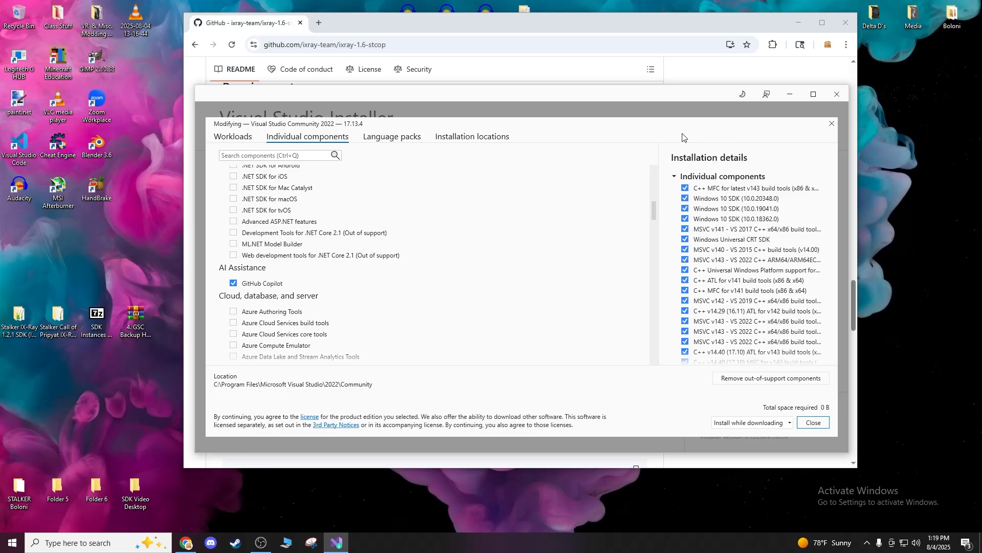
Maximize the installer, compare the full Desktop development with C++ and individual components selections, and close the installer.
left_click(814, 94)
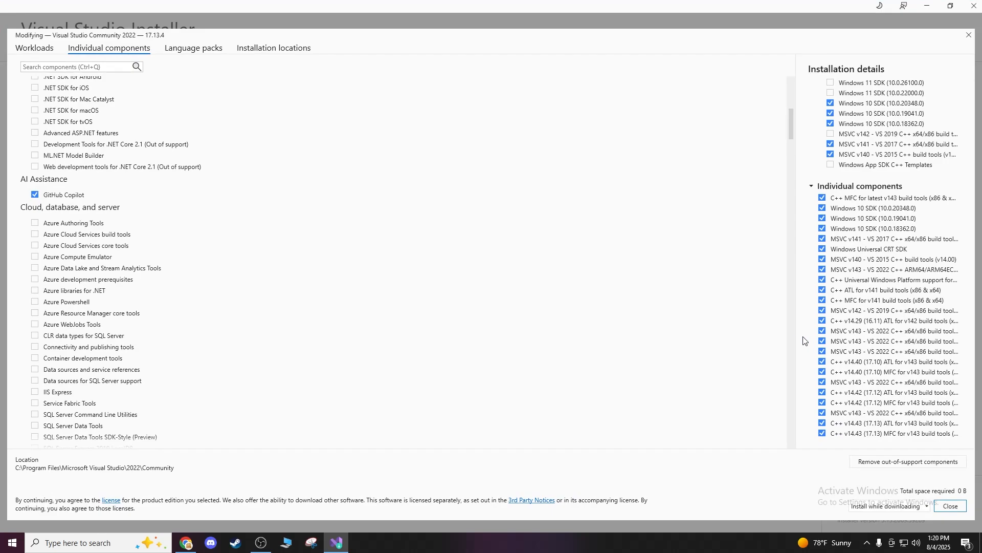
scroll(932, 364, "up", 5)
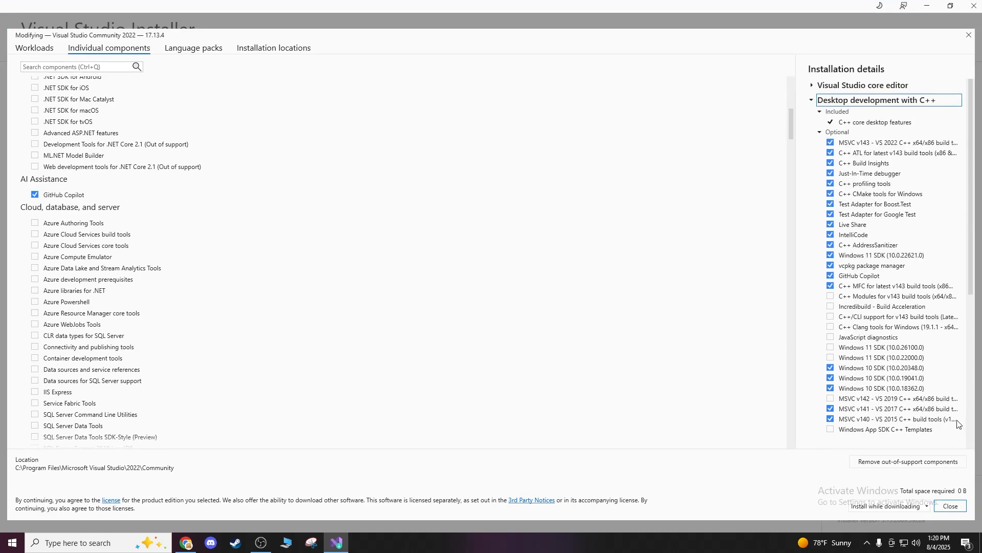
scroll(953, 360, "down", 3)
left_click(811, 278)
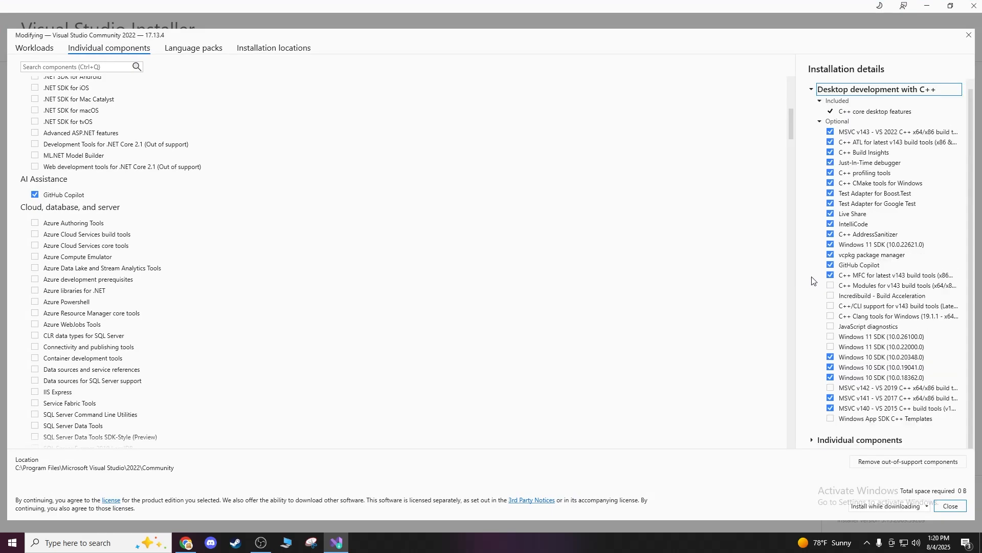
left_click(813, 442)
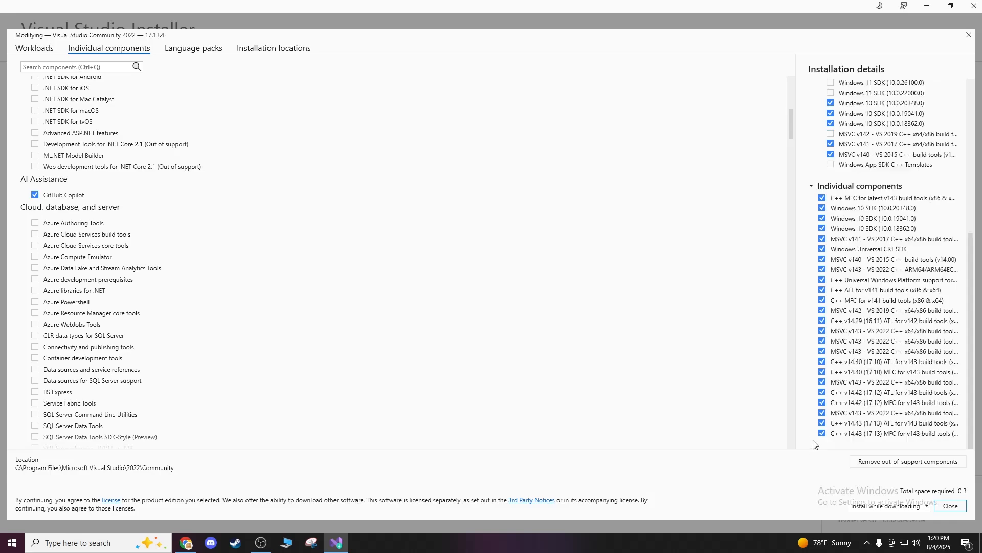
scroll(870, 255, "up", 5)
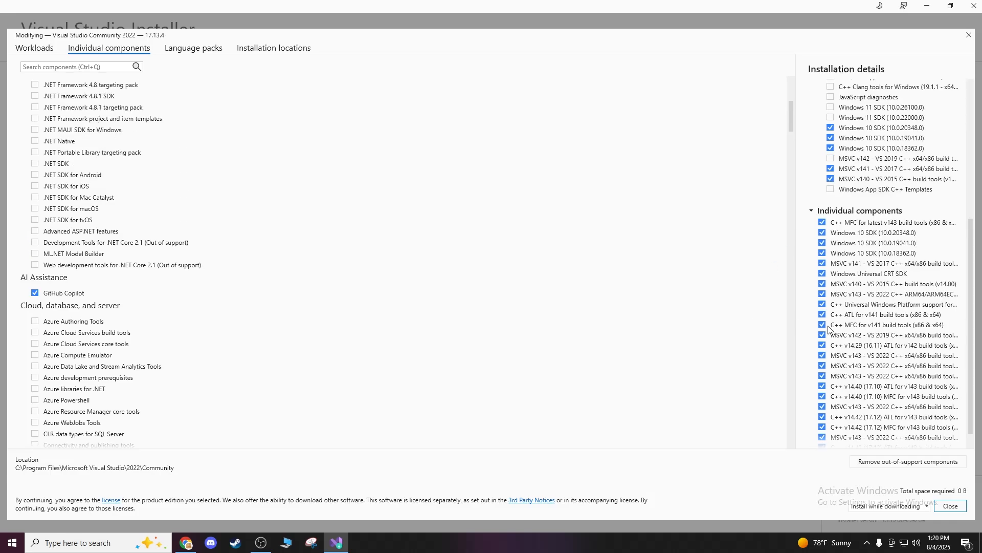
scroll(879, 359, "down", 5)
scroll(882, 394, "up", 5)
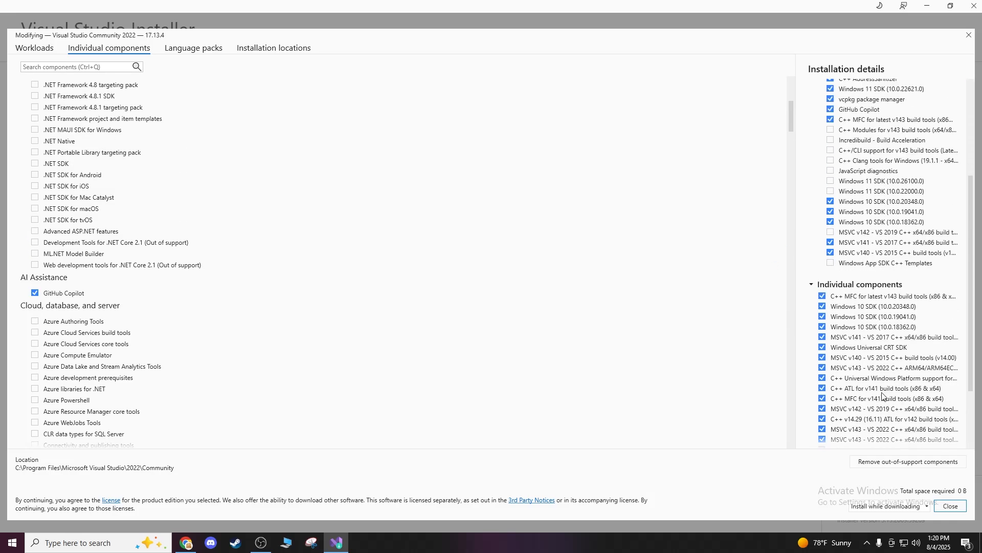
scroll(878, 394, "down", 5)
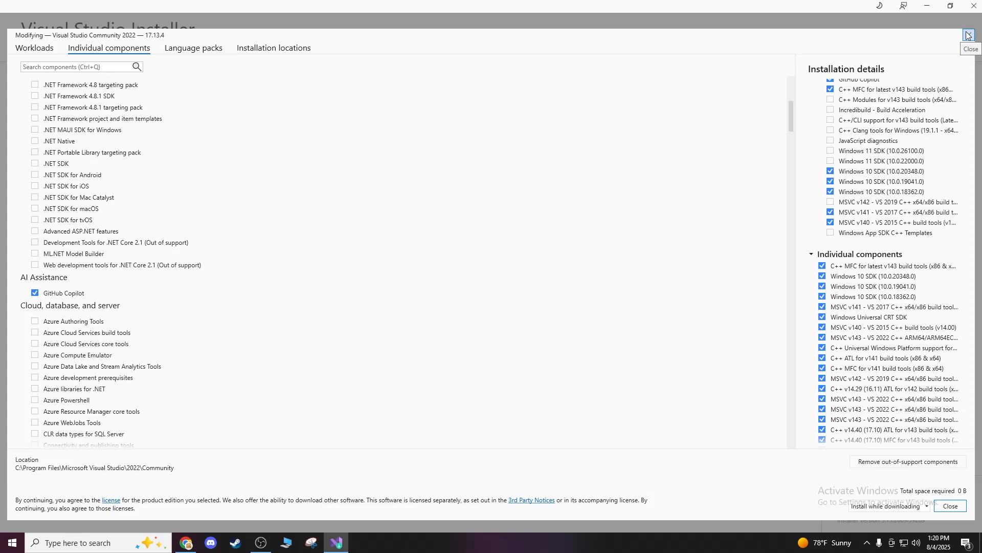
left_click(974, 6)
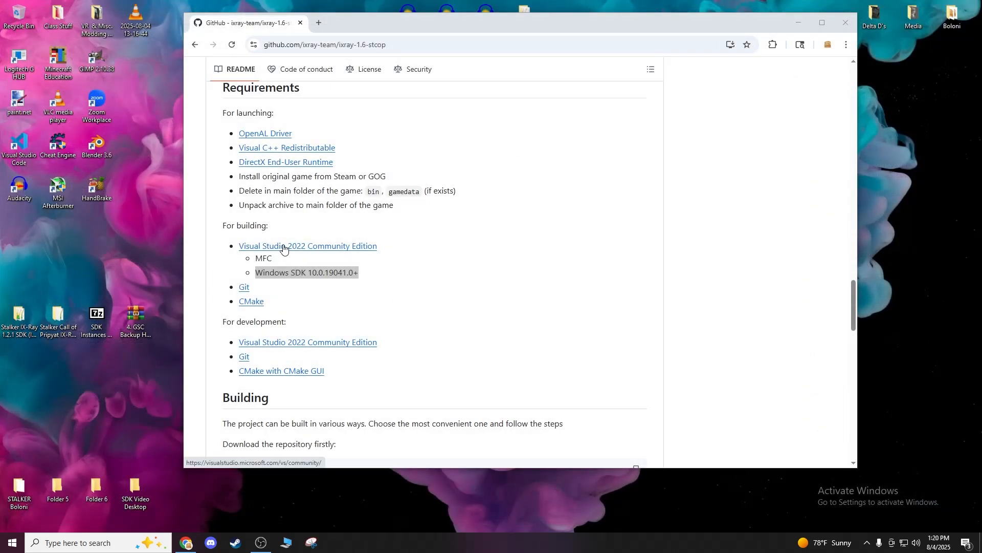
Return to the ixray-1.6-stcop GitHub page and look through it from the README requirements up to the file list and releases.
left_click_drag(443, 28, 512, 51)
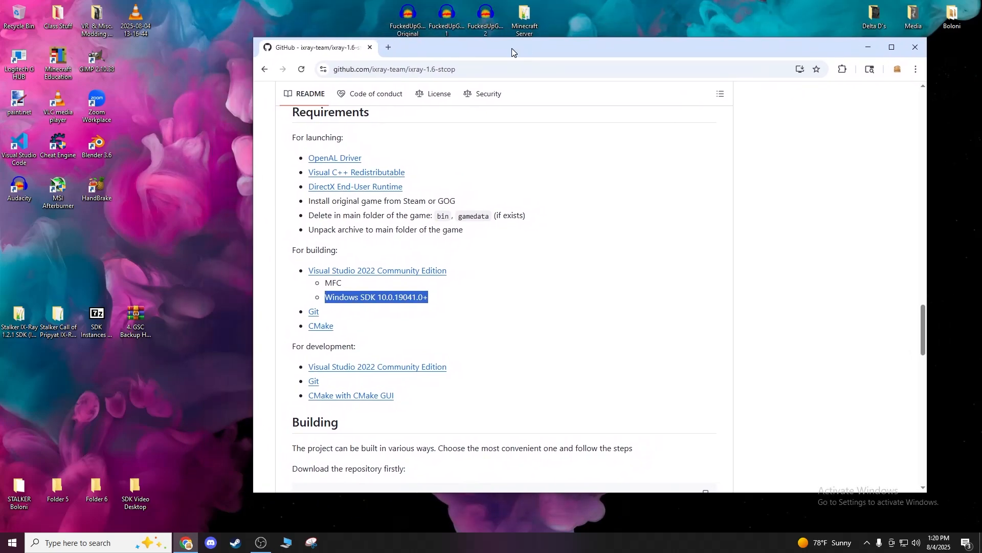
left_click(186, 542)
left_click(186, 543)
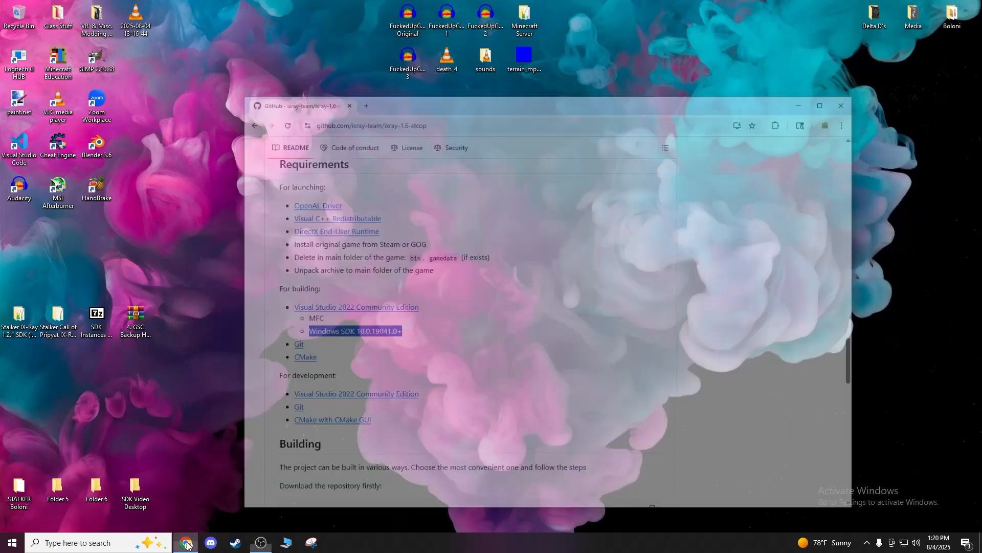
scroll(478, 215, "up", 20)
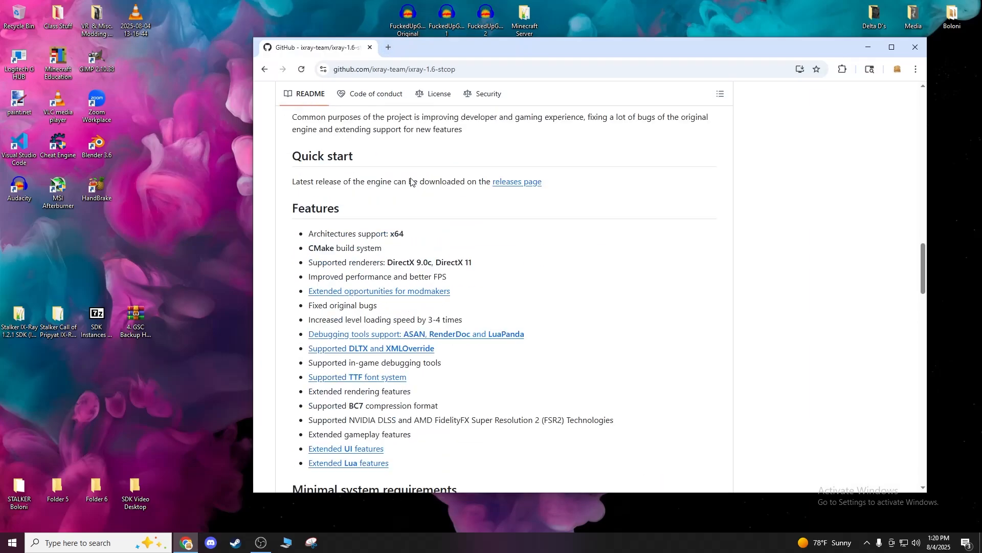
scroll(378, 120, "up", 2)
scroll(362, 117, "down", 15)
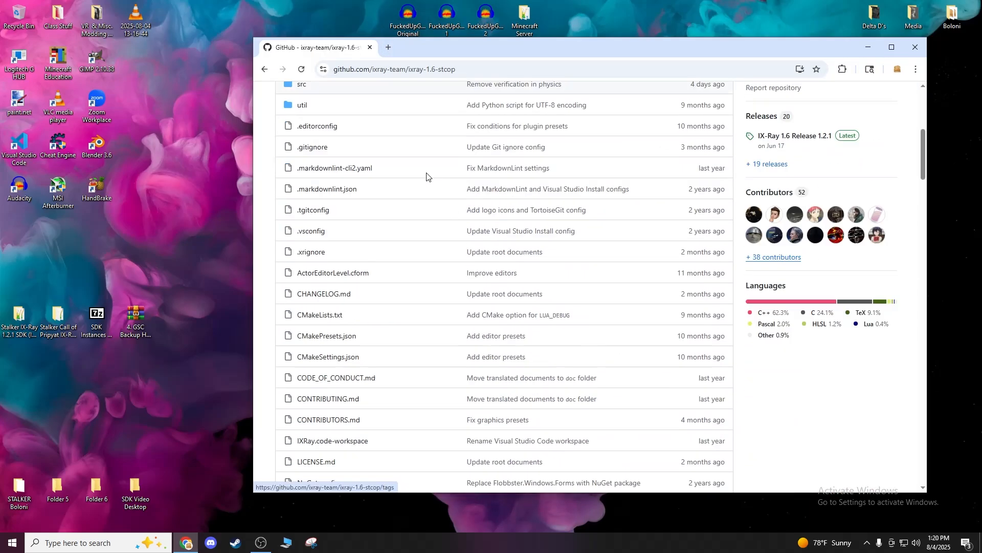
scroll(642, 274, "up", 10)
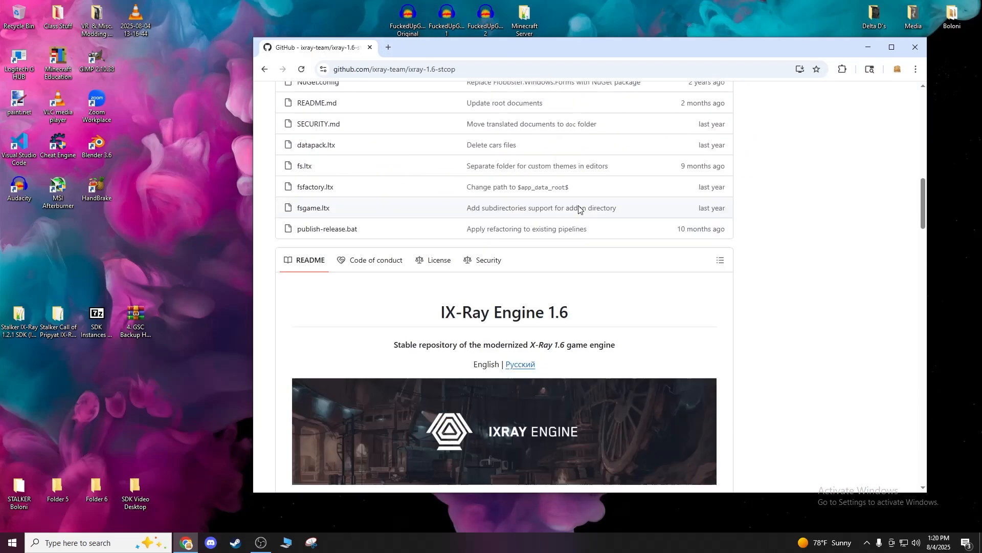
scroll(804, 340, "up", 2)
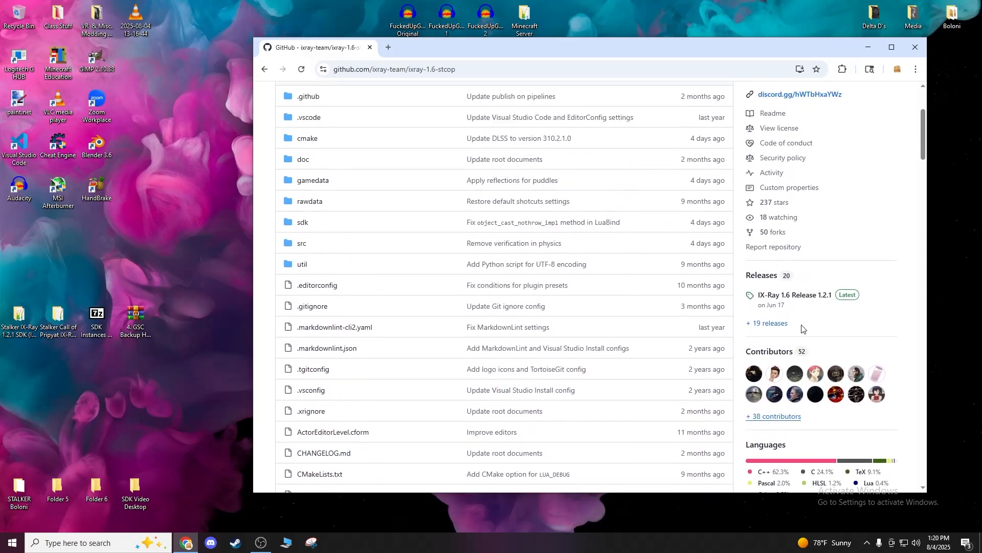
Open the IX-Ray 1.6 Release 1.2.1 page, look over its files table, and go back to the repository's main page.
left_click(796, 297)
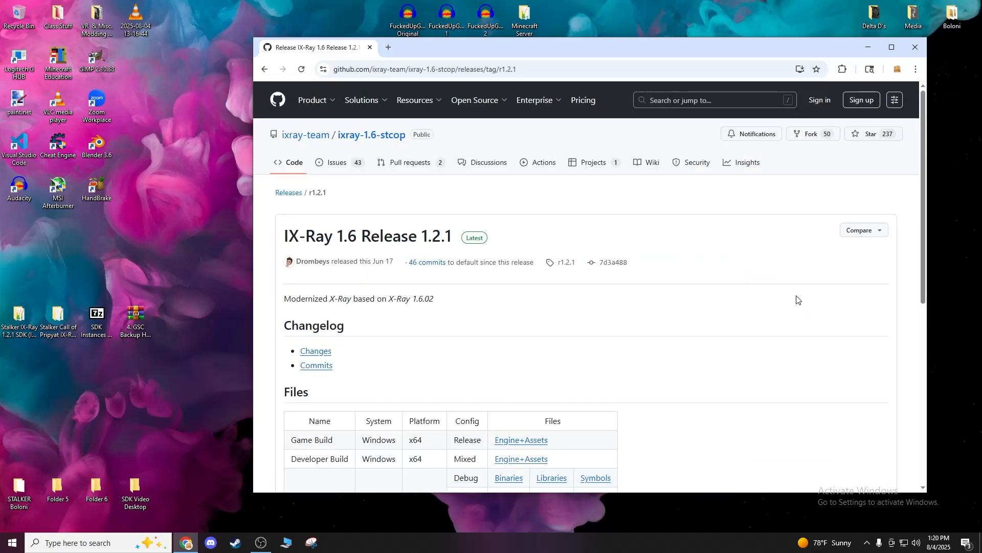
scroll(797, 300, "down", 2)
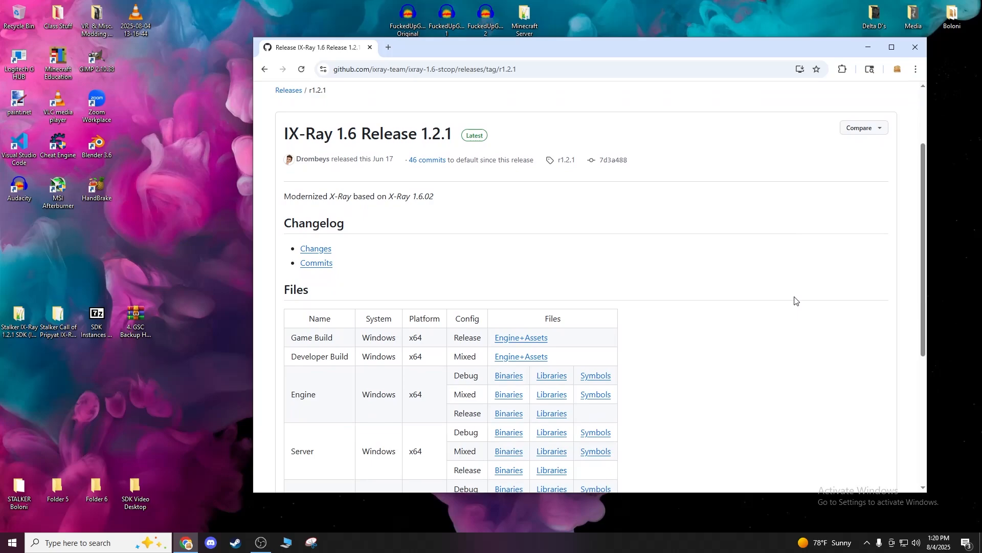
left_click(265, 69)
scroll(511, 225, "up", 3)
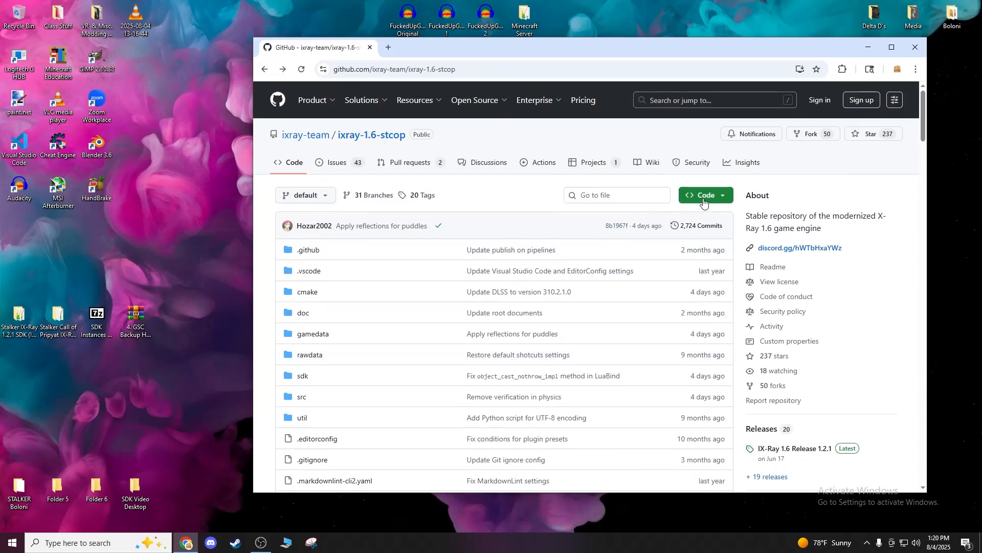
Open a Command Prompt and change the working directory to Desktop.
right_click(27, 244)
left_click(102, 542)
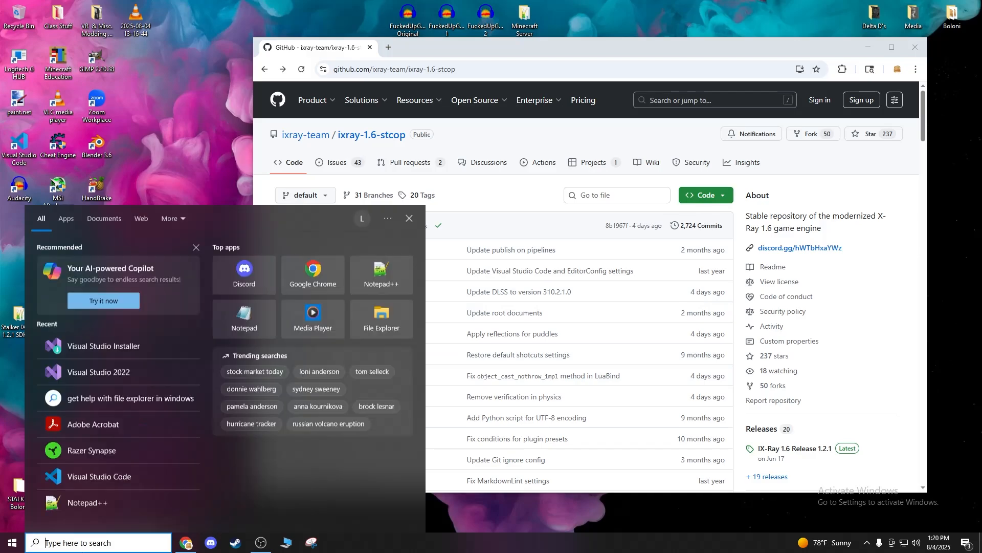
type("cmd")
key("Return")
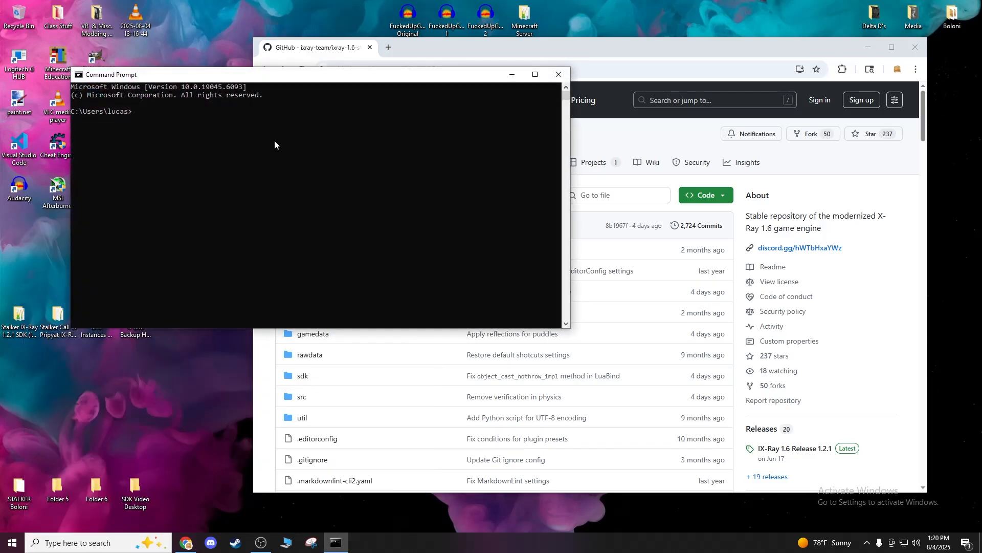
type("cd Desktop")
key("Return")
Begin a git clone command in the Command Prompt and find the repository's clone address in the README's Building section.
type("git clone")
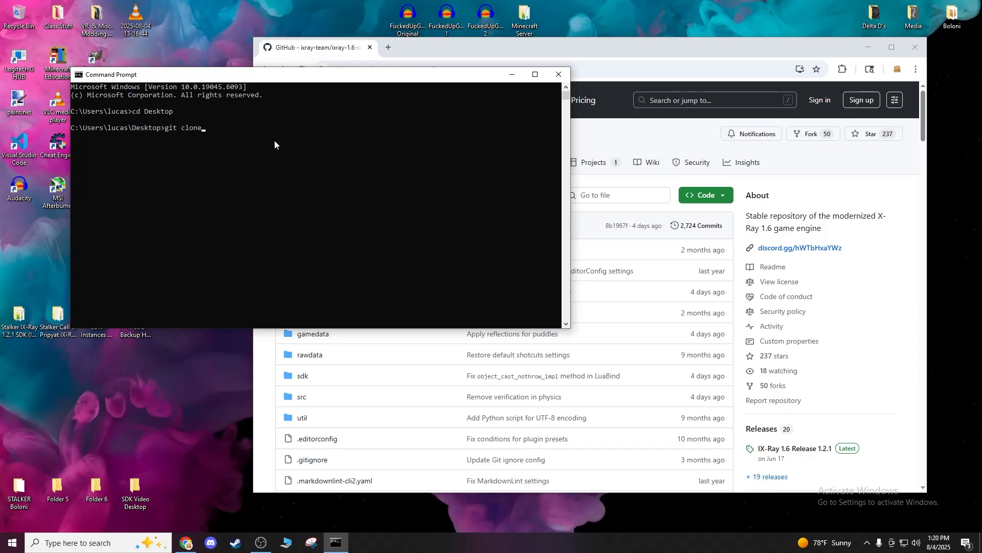
scroll(623, 300, "down", 10)
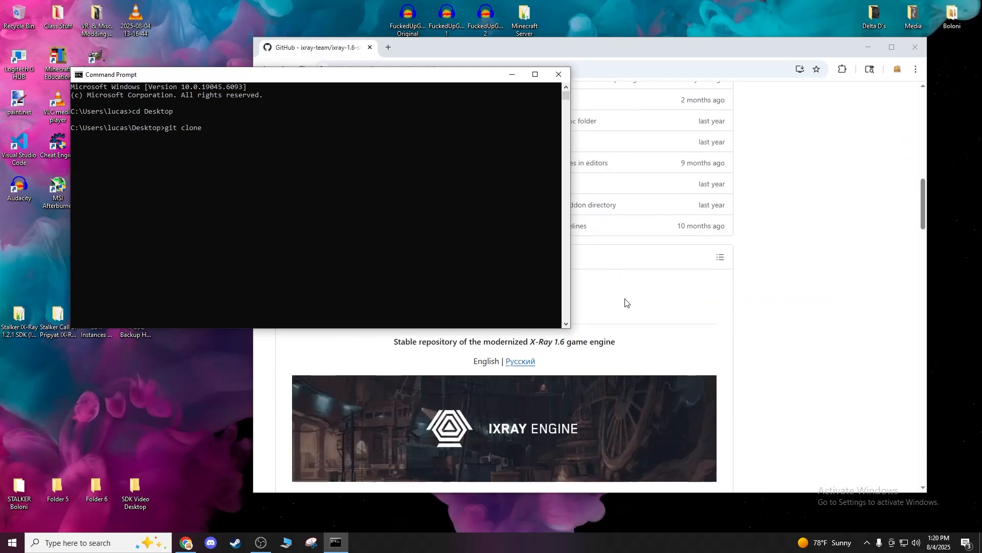
scroll(624, 292, "up", 10)
left_click_drag(691, 47, 792, 40)
left_click(802, 188)
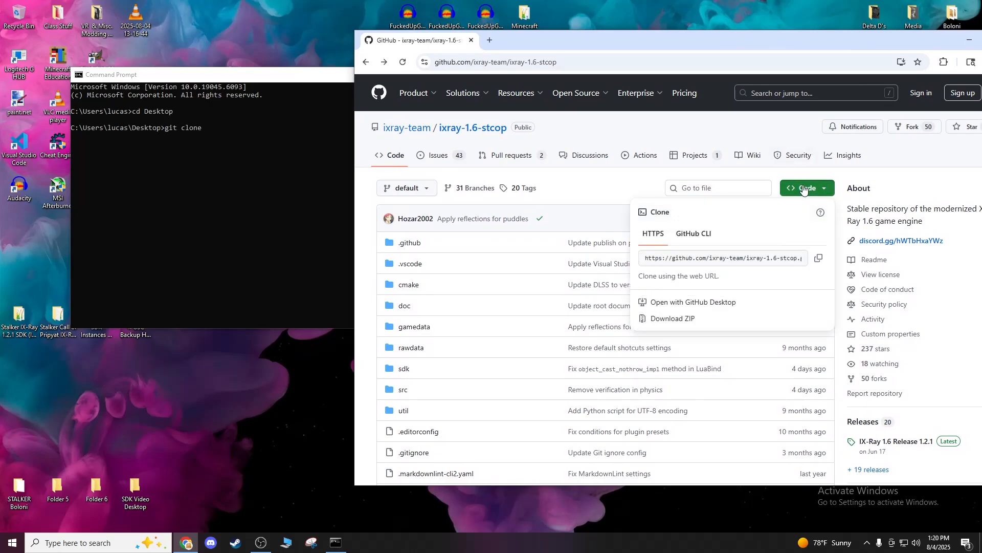
scroll(527, 366, "down", 15)
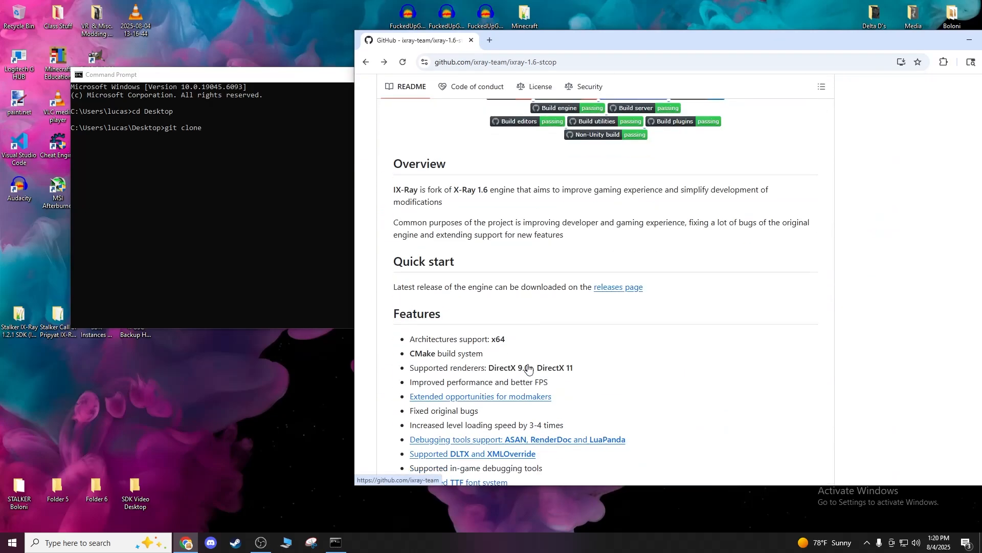
scroll(529, 364, "down", 8)
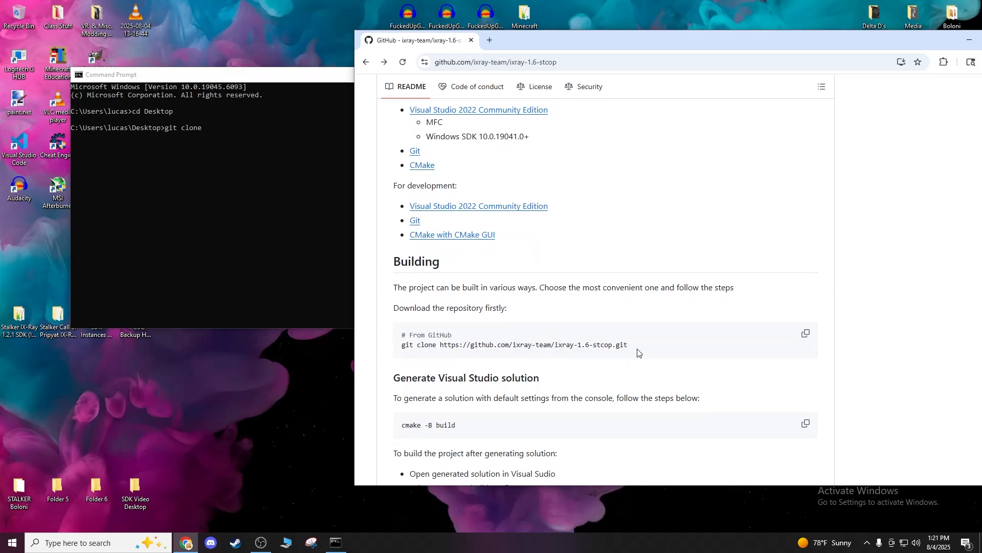
scroll(630, 345, "up", 20)
scroll(563, 353, "down", 15)
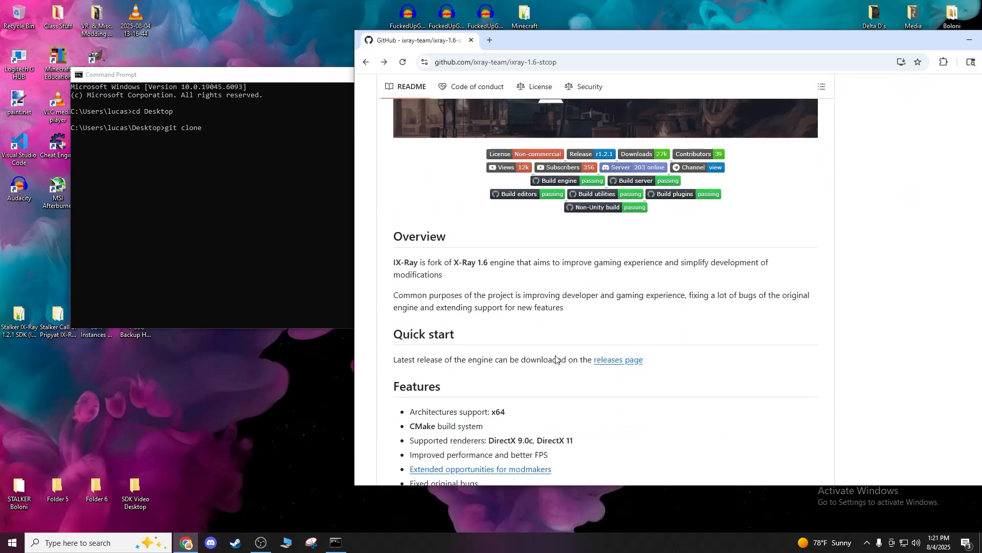
scroll(540, 360, "down", 10)
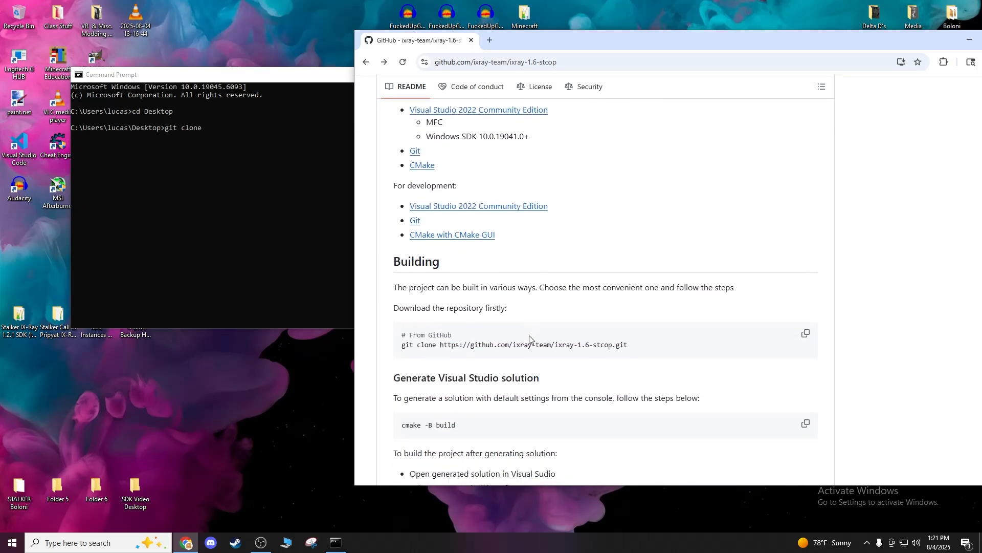
scroll(537, 330, "down", 1)
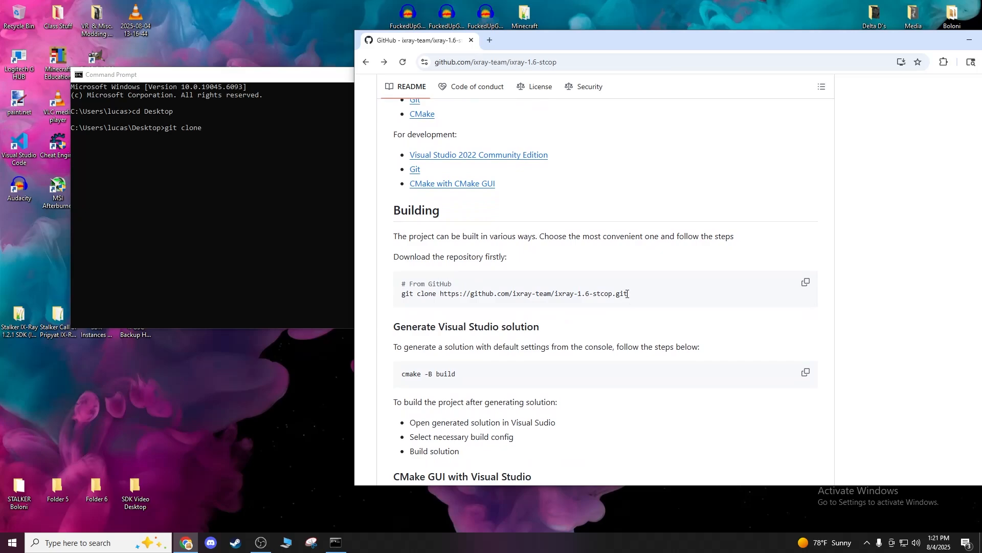
left_click_drag(627, 294, 449, 295)
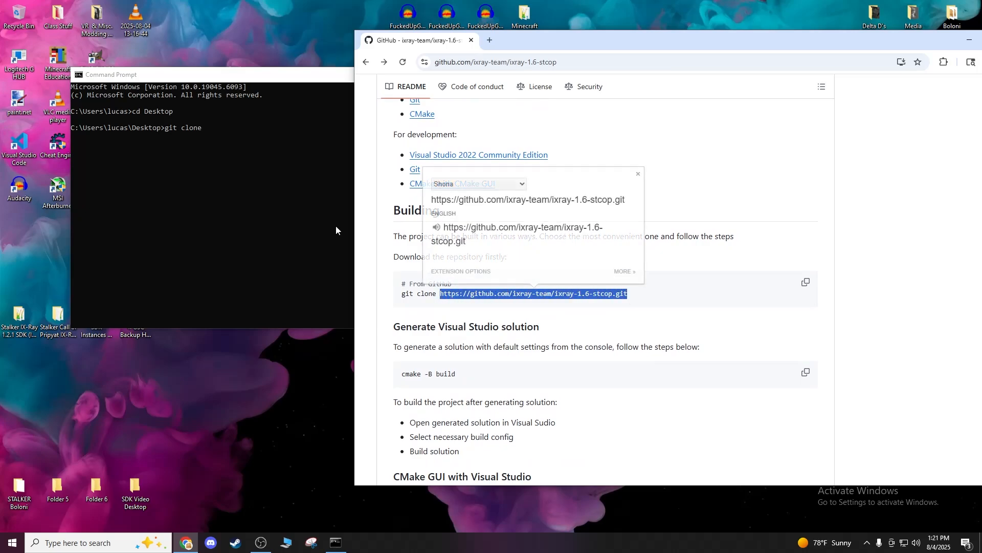
left_click(218, 127)
type("https://github.com/ixray-team/ixray-1.6-stcop.git")
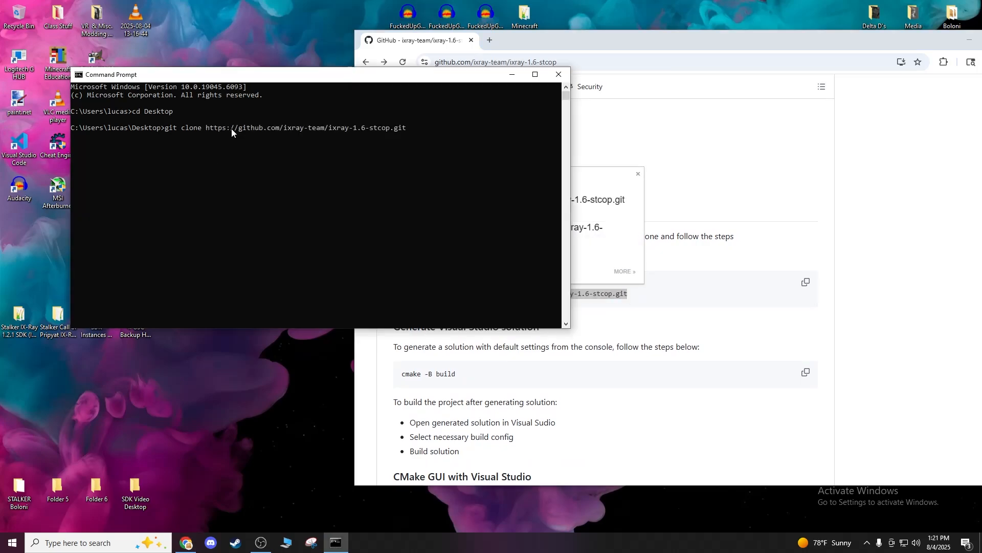
key("Return")
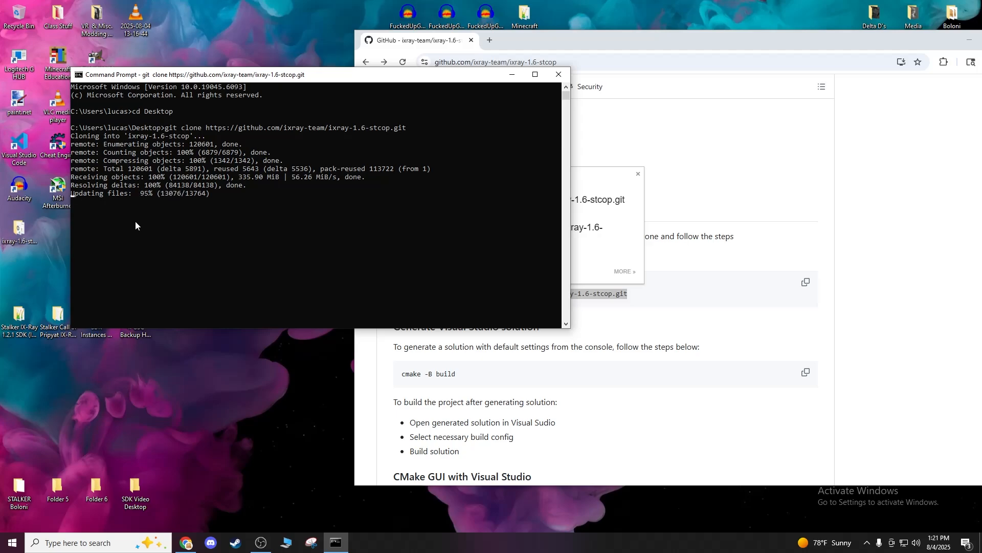
Review the clone output, look through the cloned ixray-1.6-stcop folder's files, and close the folder window.
mouse_move(674, 36)
left_mouse_down()
mouse_move(662, 42)
mouse_move(695, 50)
mouse_move(486, 50)
mouse_move(514, 48)
left_mouse_up()
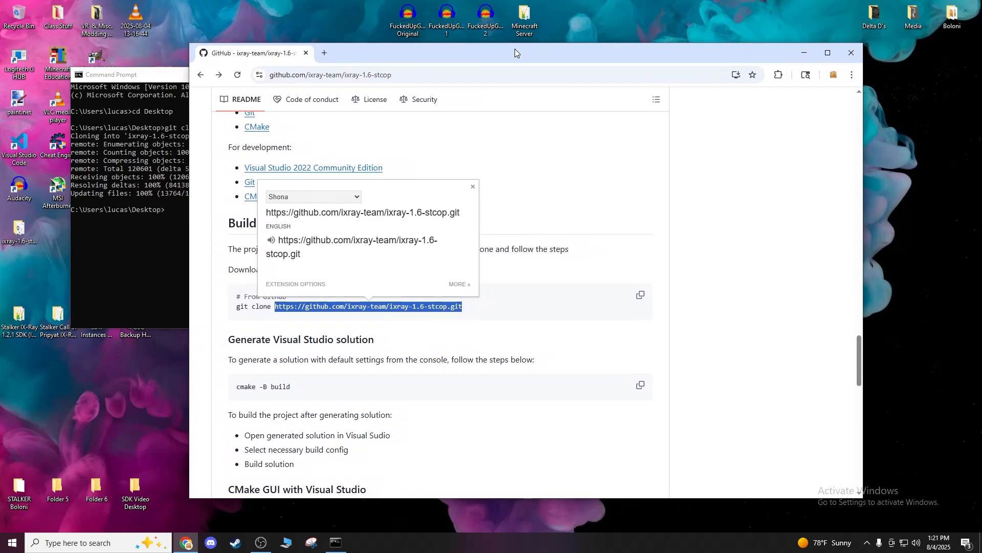
left_click(152, 74)
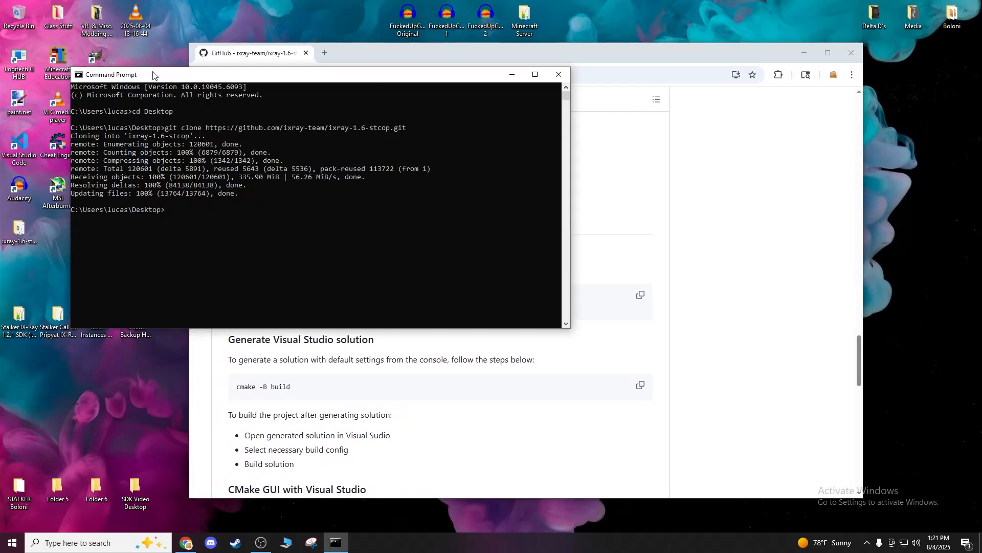
double_click(19, 230)
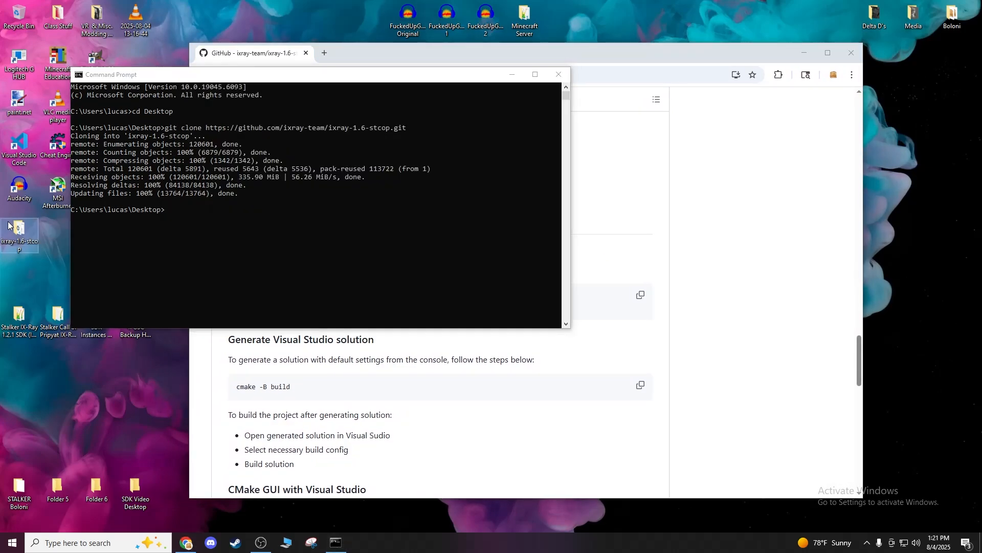
scroll(623, 401, "down", 3)
scroll(623, 401, "up", 3)
scroll(622, 400, "down", 3)
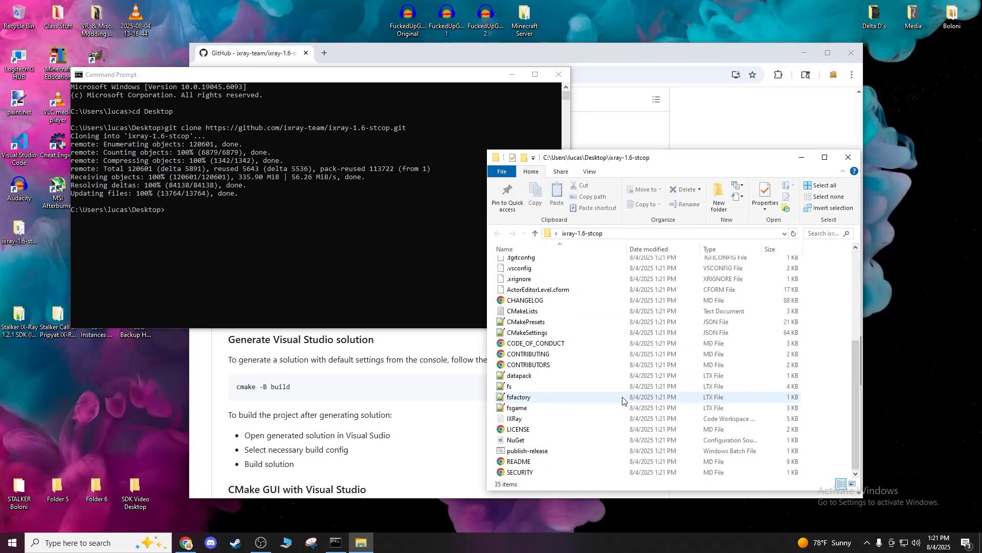
left_click(848, 157)
Move the Command Prompt clear of the README and read its build instructions down to the CMake with console section.
left_click_drag(441, 78, 842, 188)
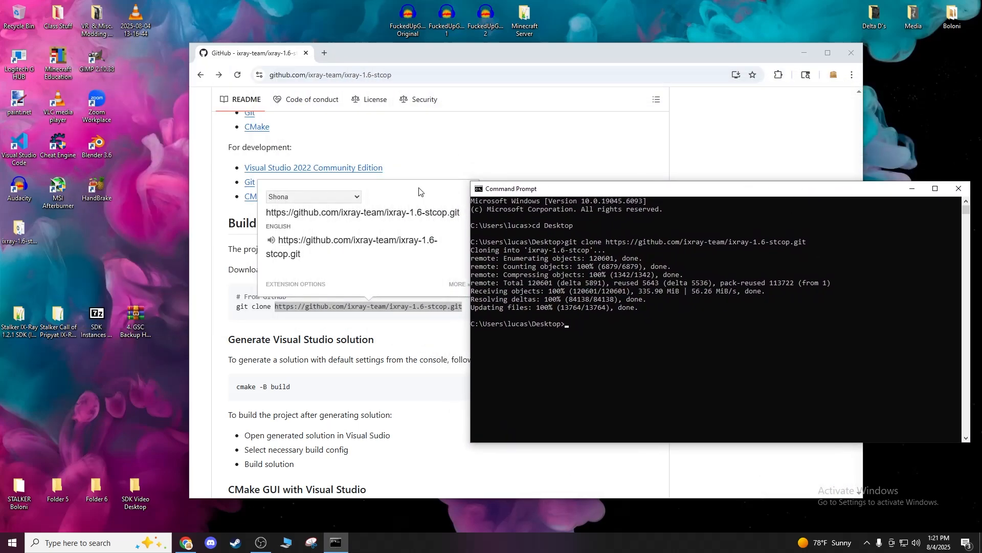
left_click(196, 180)
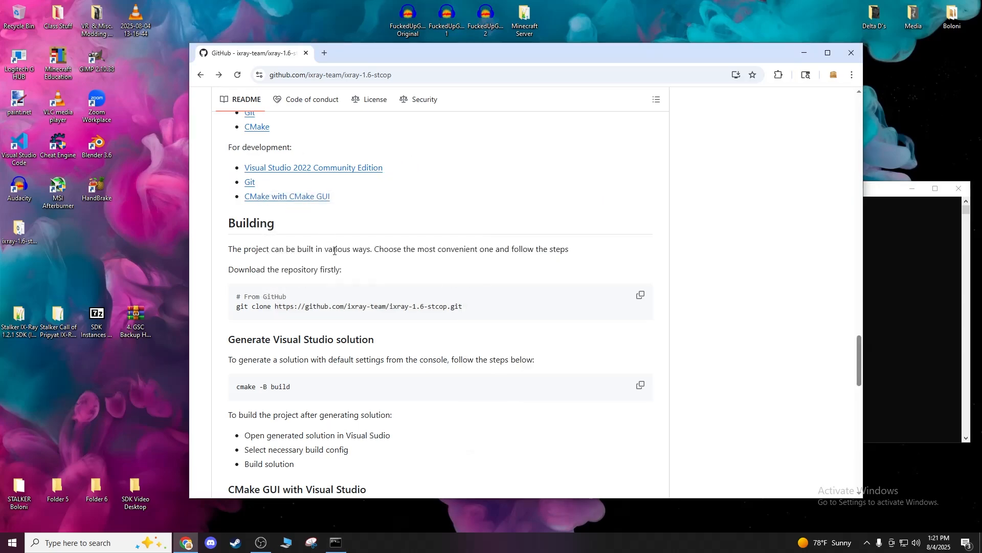
left_click(337, 543)
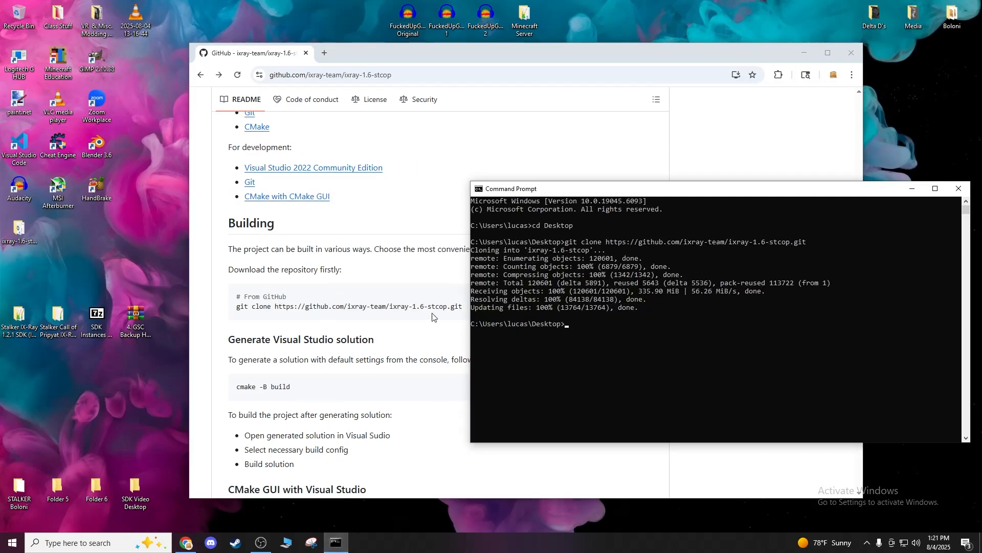
scroll(338, 348, "down", 4)
scroll(330, 348, "down", 3)
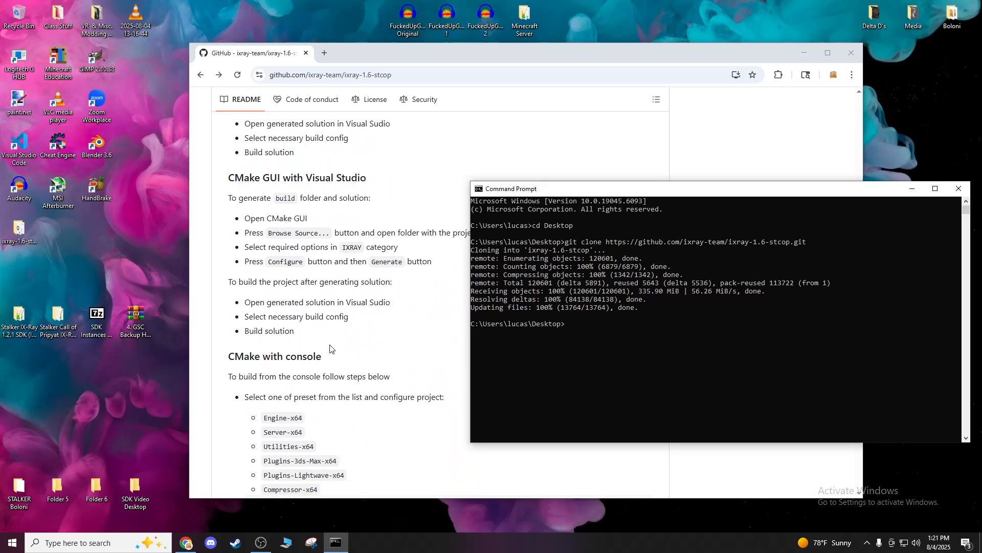
left_click(333, 316)
left_click_drag(333, 317, 227, 310)
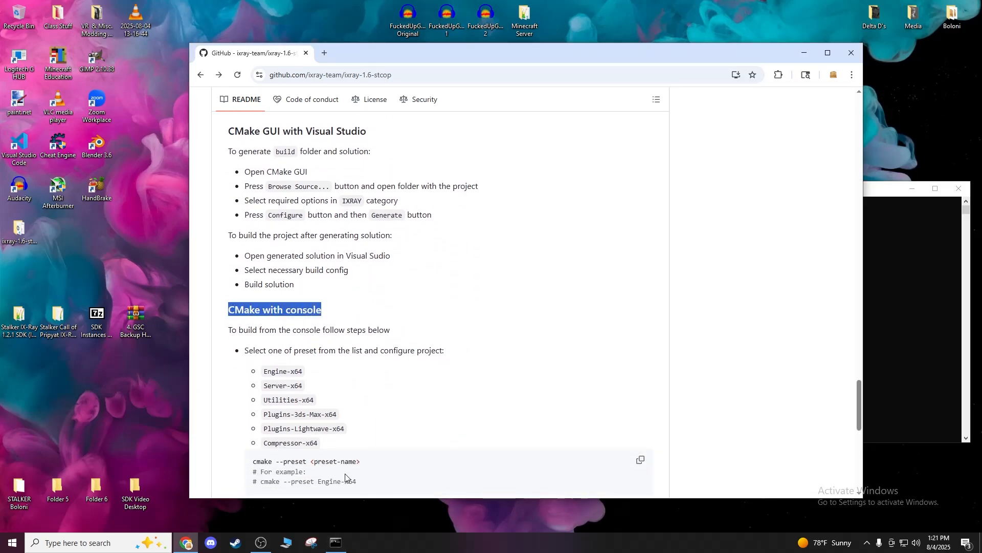
scroll(343, 461, "down", 2)
Copy the cloned folder's path from File Explorer and change the Command Prompt's working directory to Desktop\ixray-1.6-stcop.
left_click(336, 542)
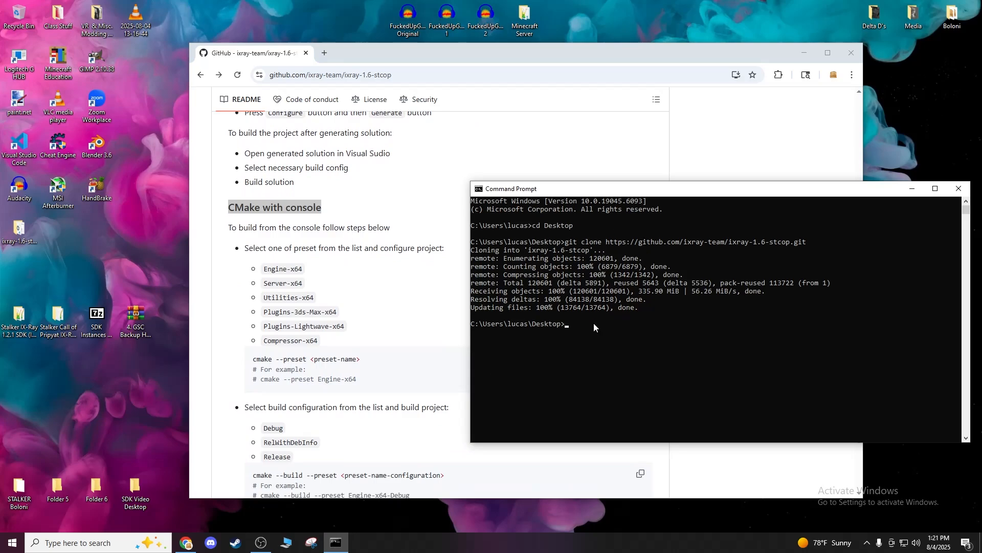
type("cd")
double_click(19, 228)
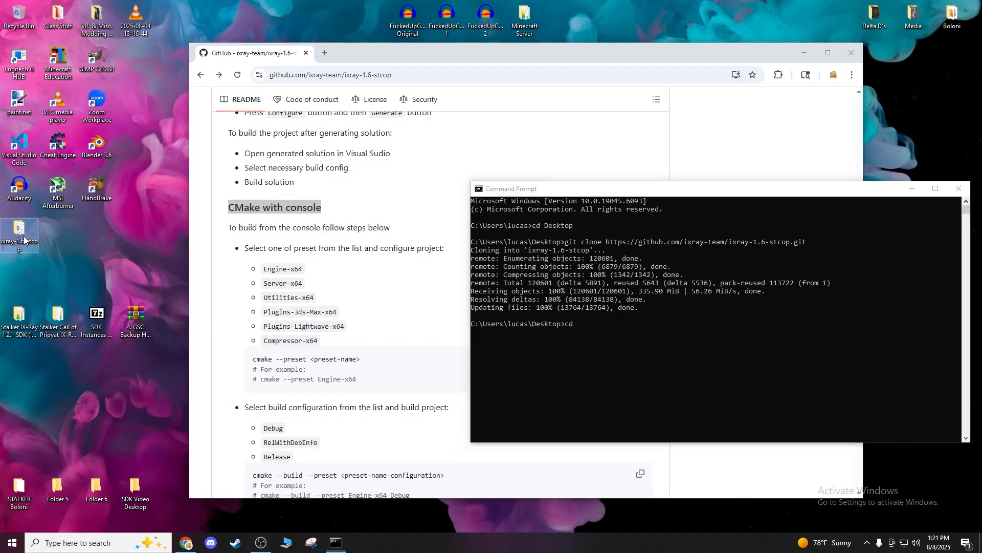
left_click(656, 234)
key("ctrl+c")
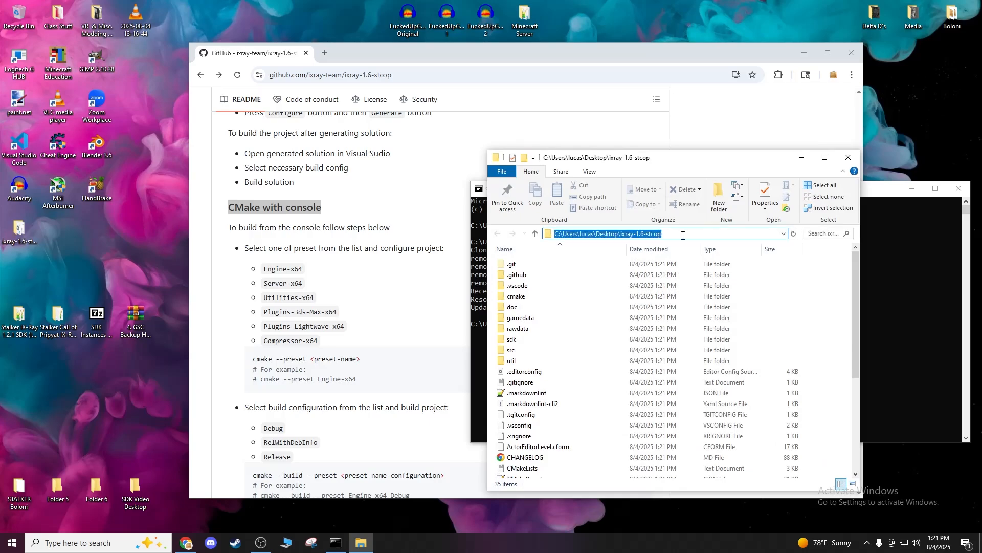
scroll(536, 302, "down", 5)
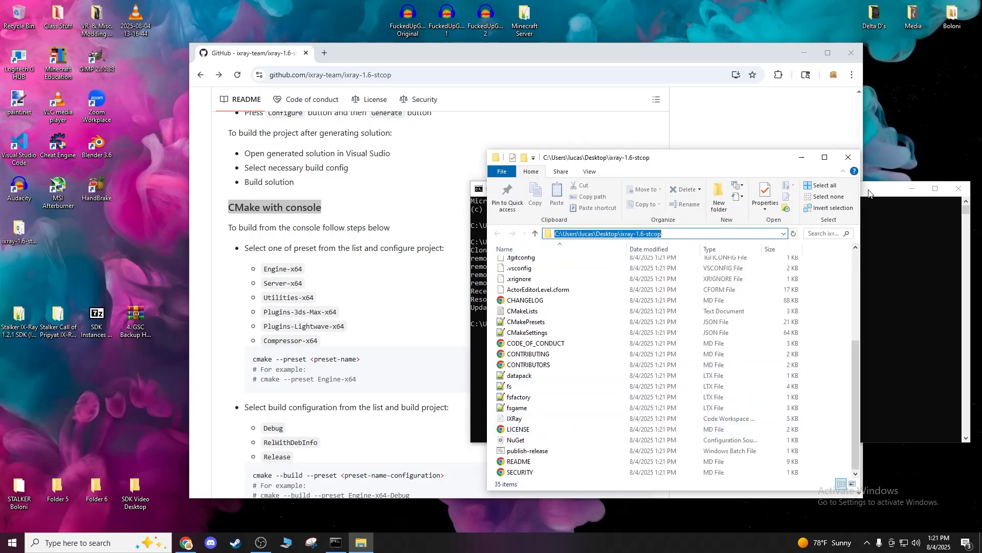
left_click(848, 157)
type("cd")
key("ctrl+v")
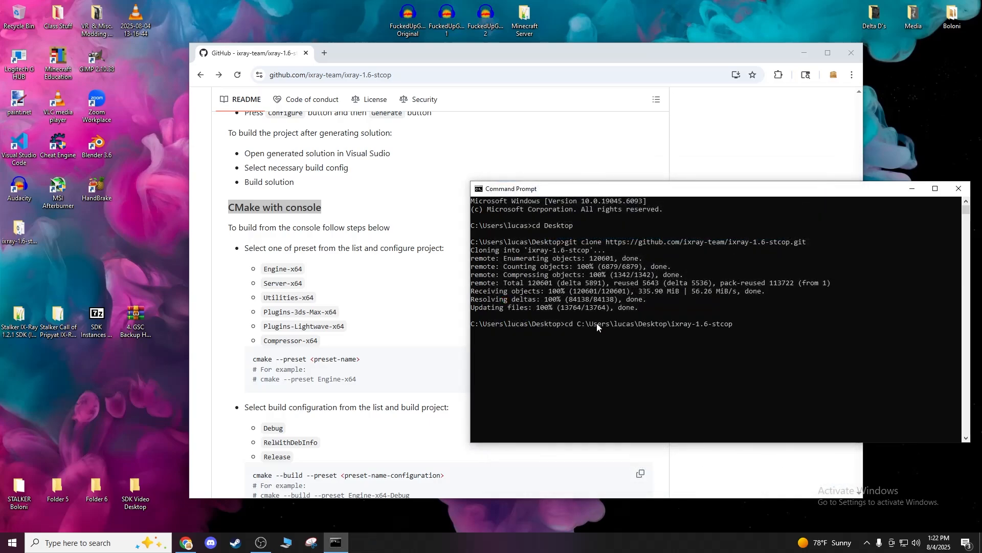
key("Return")
Try to run cmake --preset without a preset name in the ixray-1.6-stcop directory.
left_click_drag(670, 190, 680, 143)
type("cma")
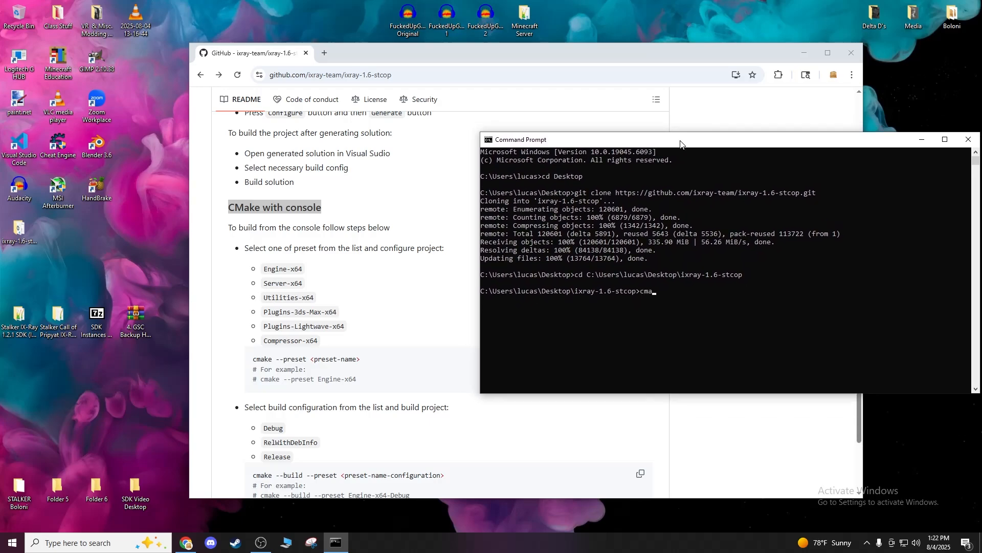
type("ke --preset")
key("Return")
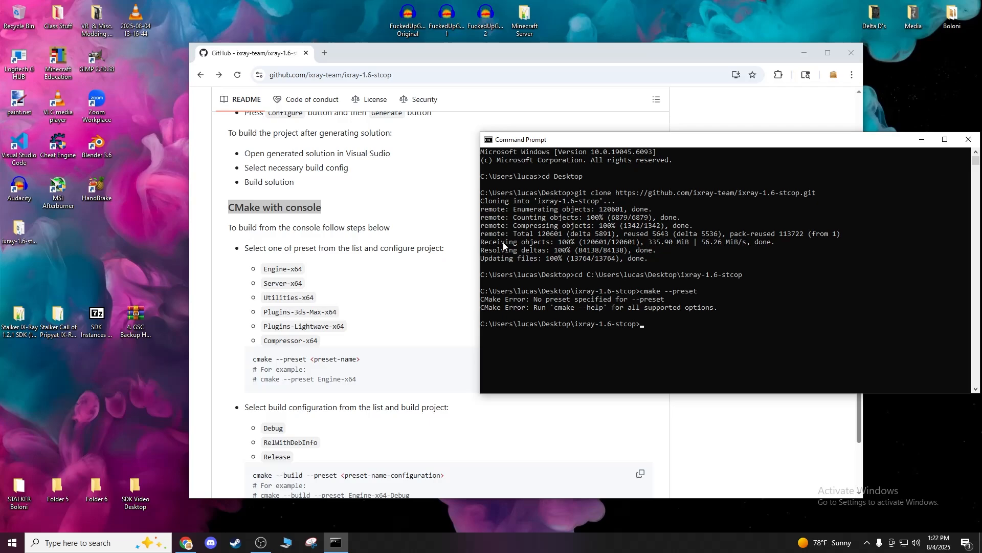
Copy the example command cmake --preset Engine-x64 from the README and try to run it in the Command Prompt.
left_click_drag(357, 380, 262, 389)
key("super+c")
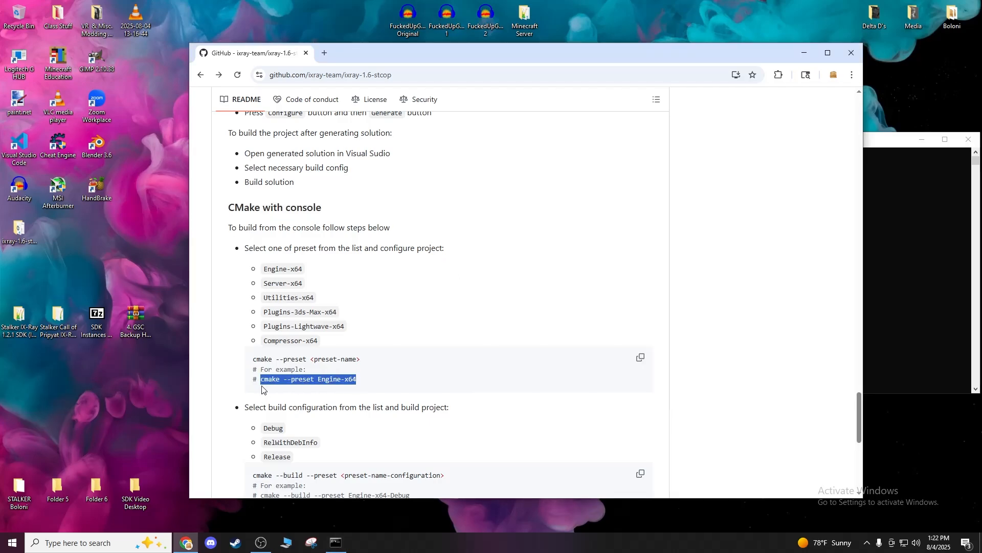
left_click(335, 542)
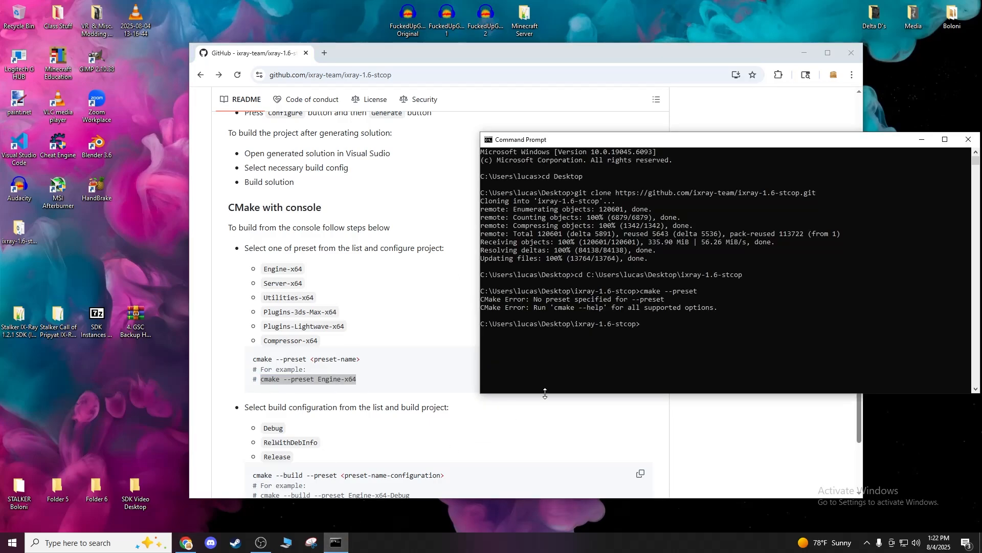
right_click(665, 327)
key("Return")
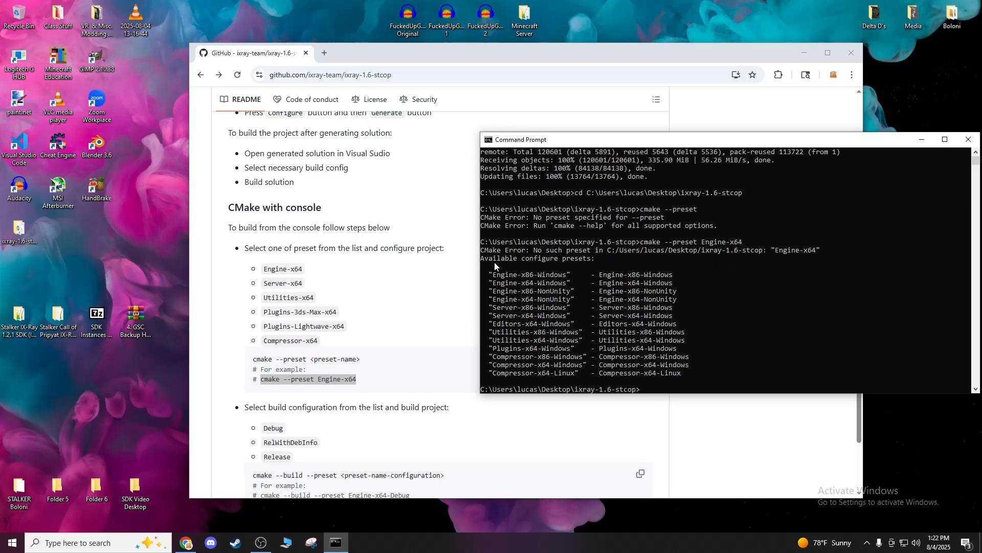
Look over the available configure presets and configure the project with cmake --preset Editors-x64-Windows.
mouse_move(482, 257)
left_mouse_down()
mouse_move(553, 260)
mouse_move(532, 249)
mouse_move(585, 250)
mouse_move(546, 264)
mouse_move(476, 264)
left_mouse_up()
scroll(607, 307, "down", 1)
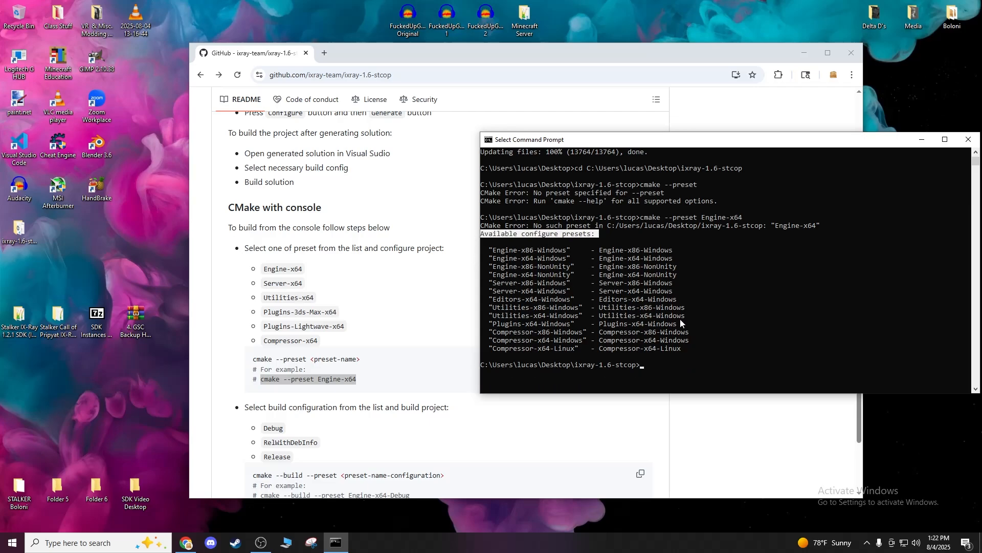
left_click_drag(681, 303, 591, 301)
key("ctrl+c")
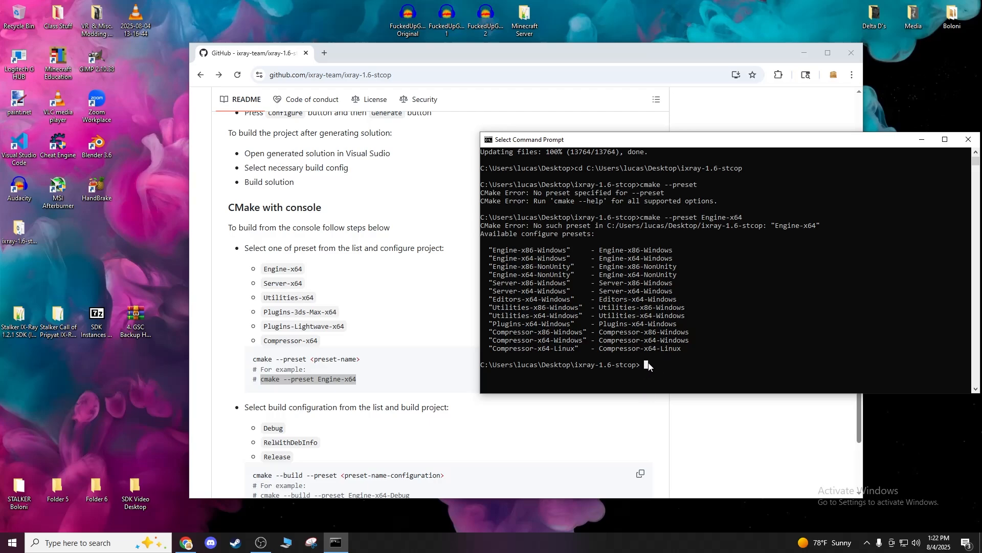
type("cmake --preset Editors")
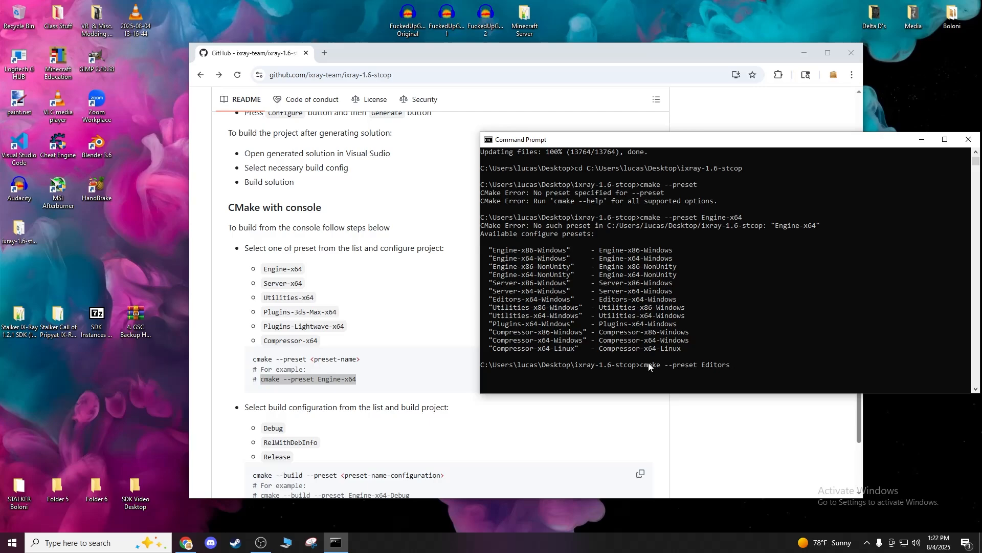
type("-x64-Windows")
key("Return")
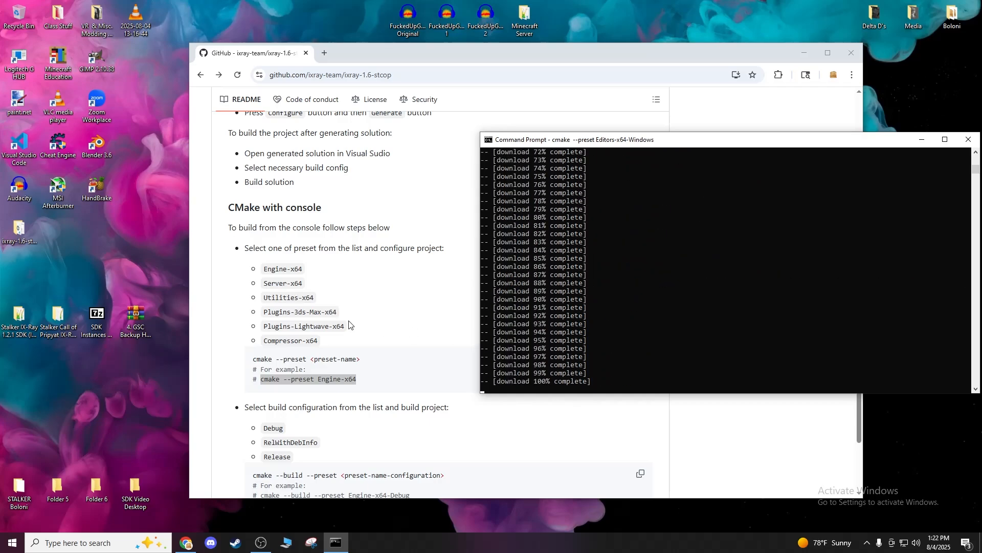
Open the cloned ixray-1.6-stcop folder from the desktop beside the Command Prompt and go into its build folder.
double_click(18, 230)
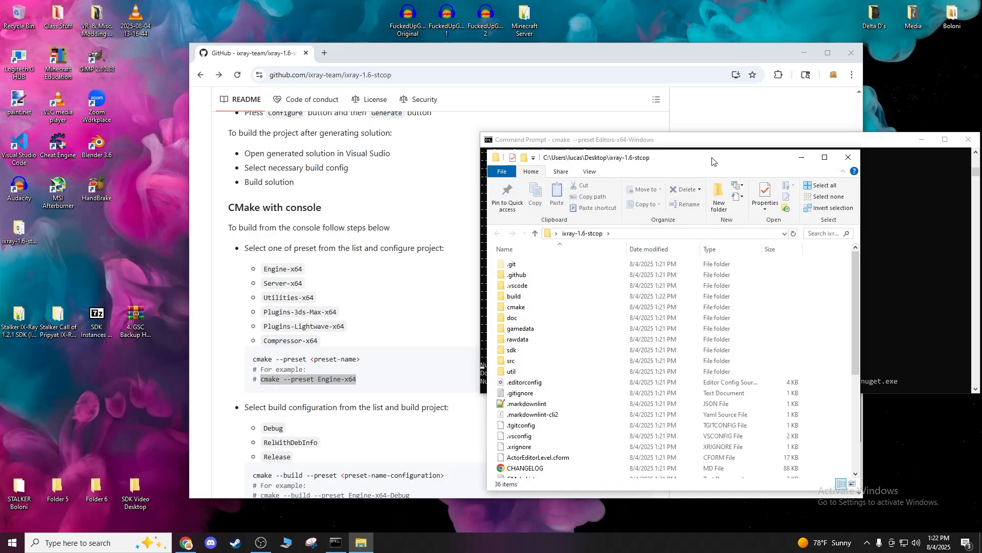
left_click_drag(712, 161, 314, 128)
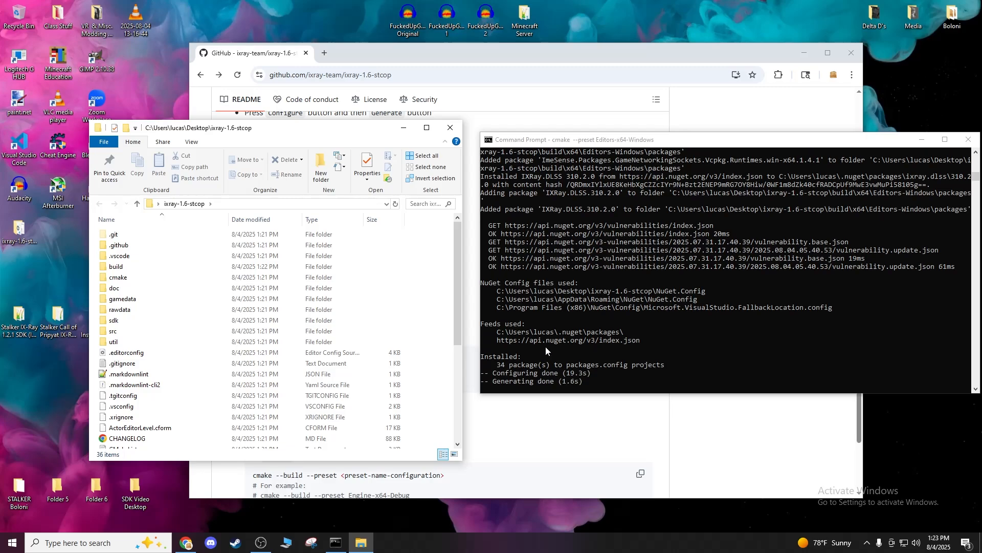
scroll(545, 350, "down", 1)
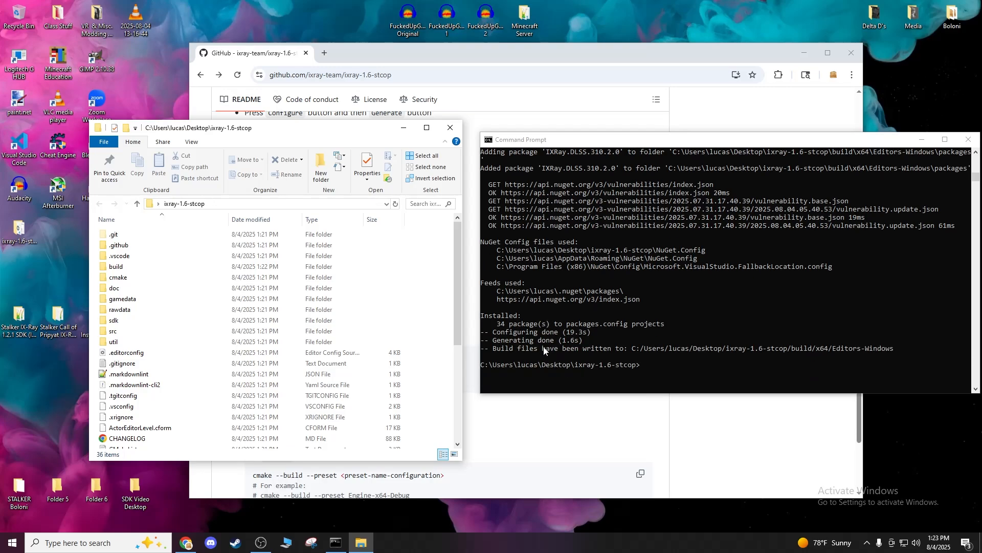
left_click(792, 350)
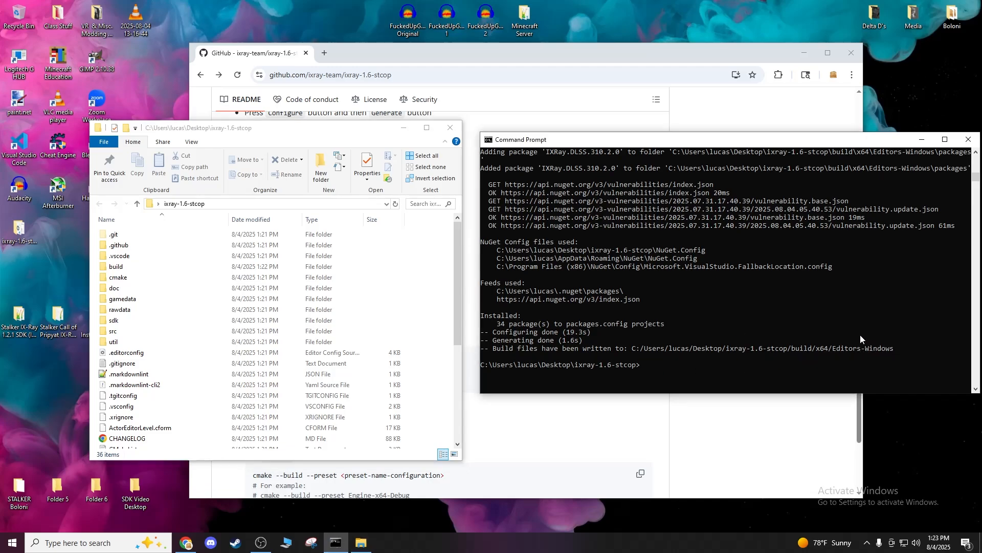
double_click(130, 267)
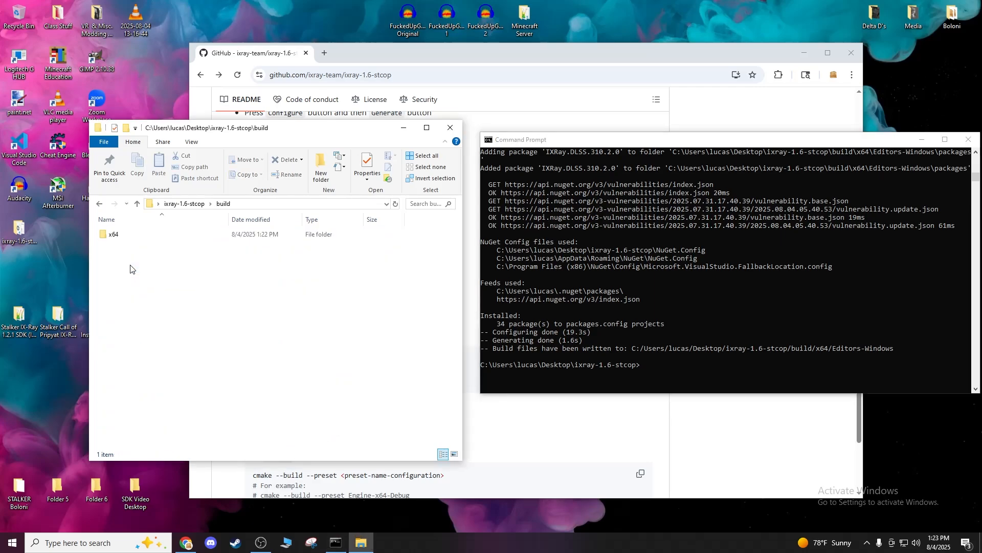
Close the Command Prompt and minimize the browser, leaving the build folder window in view.
left_click(969, 139)
left_click_drag(312, 132, 537, 130)
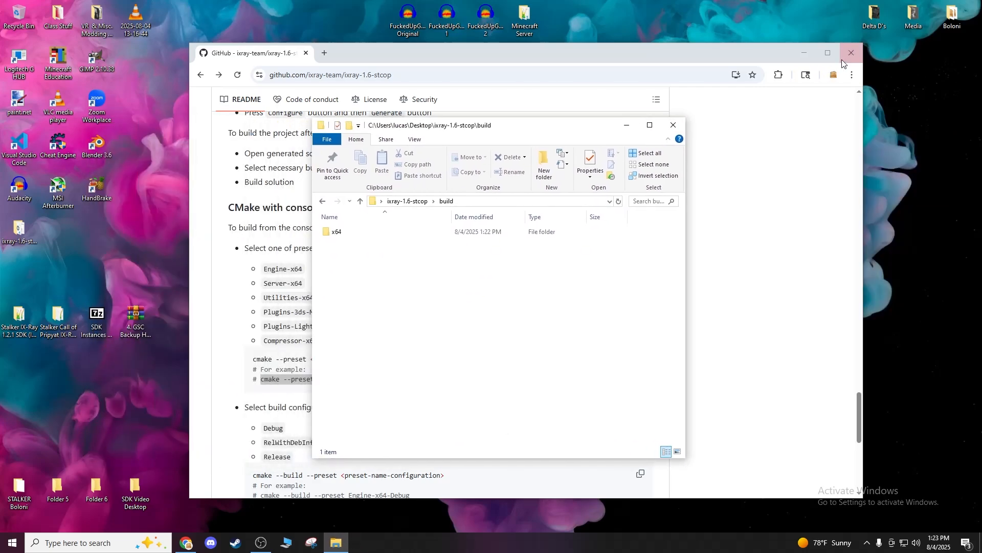
left_click(803, 53)
Open IXRay.sln from the x64\Editors-Windows folder in Visual Studio and dismiss the sign-in prompt.
double_click(357, 233)
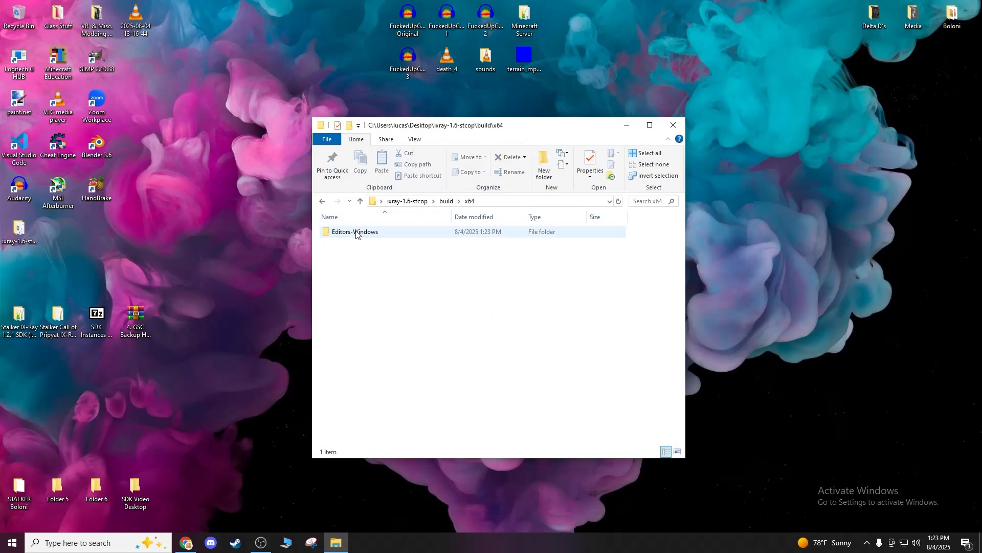
double_click(357, 232)
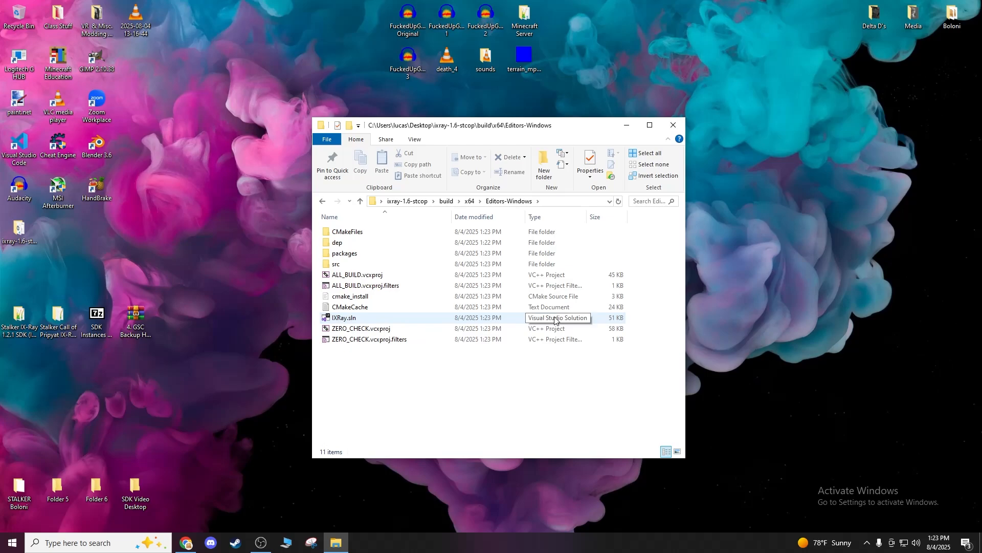
double_click(421, 318)
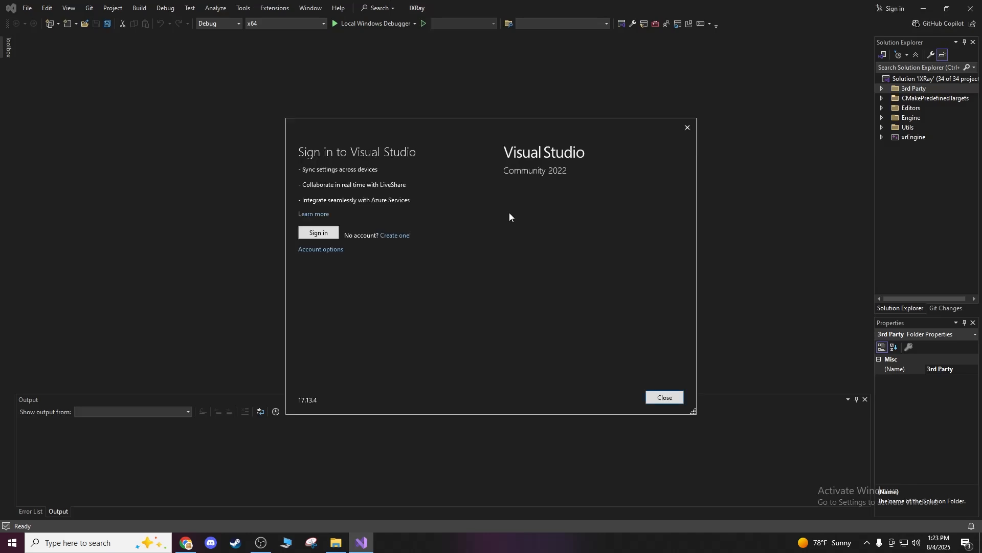
left_click(687, 128)
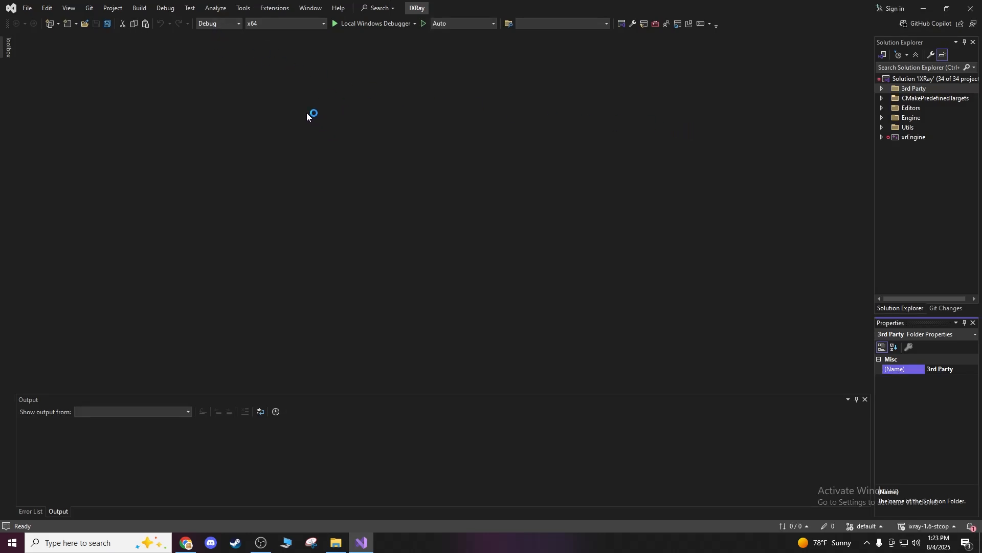
Select the Debug configuration and the x64 platform for the IXRay solution.
left_click(224, 25)
left_click(225, 25)
left_click(230, 24)
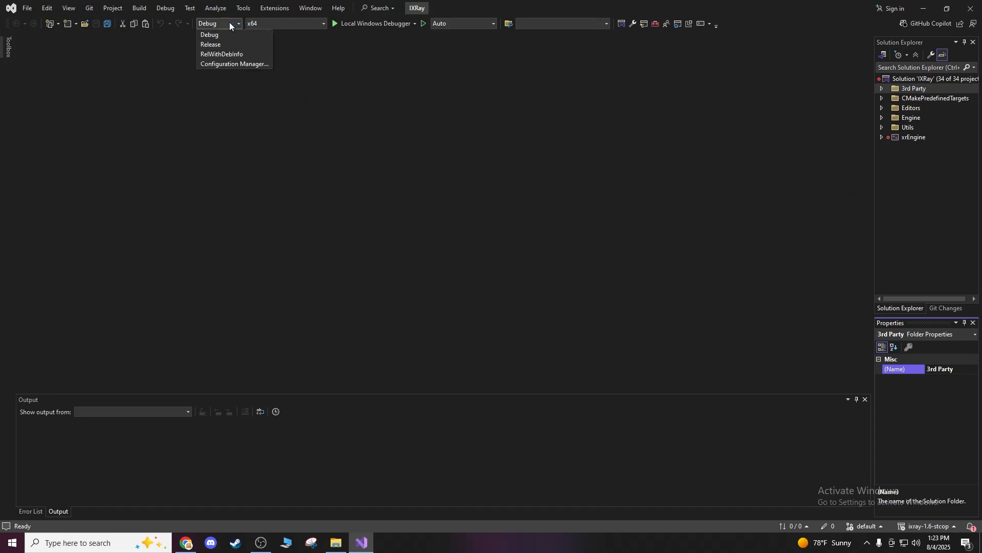
left_click(230, 24)
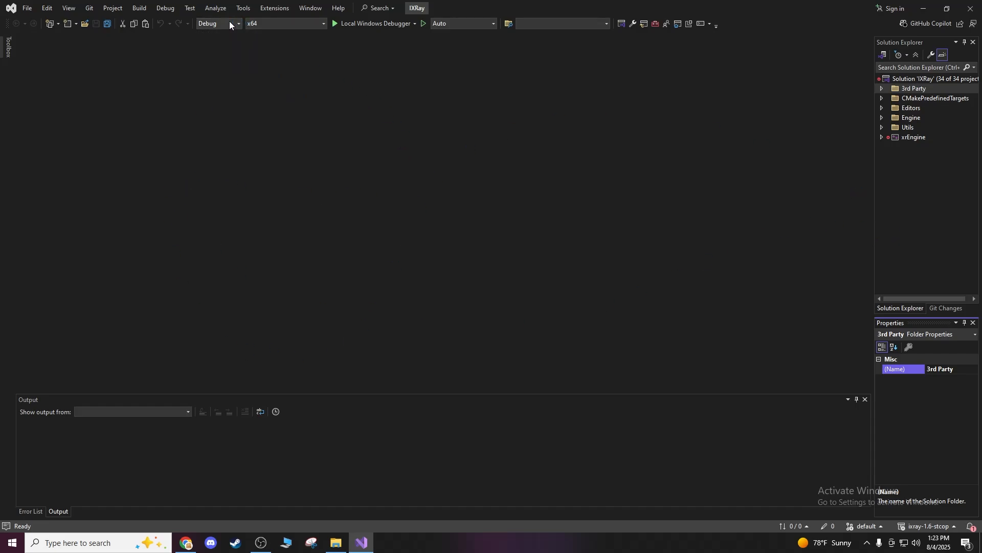
left_click(229, 24)
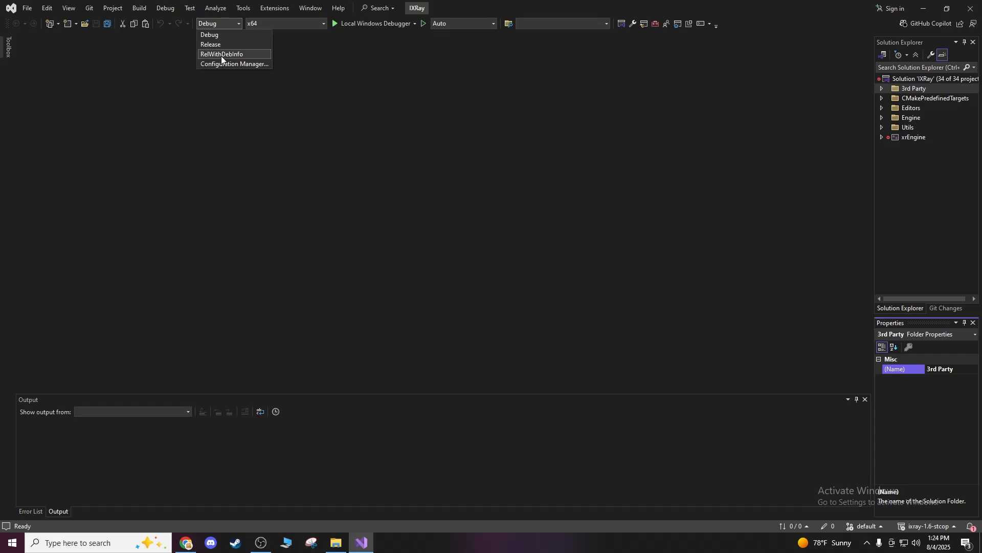
left_click(213, 37)
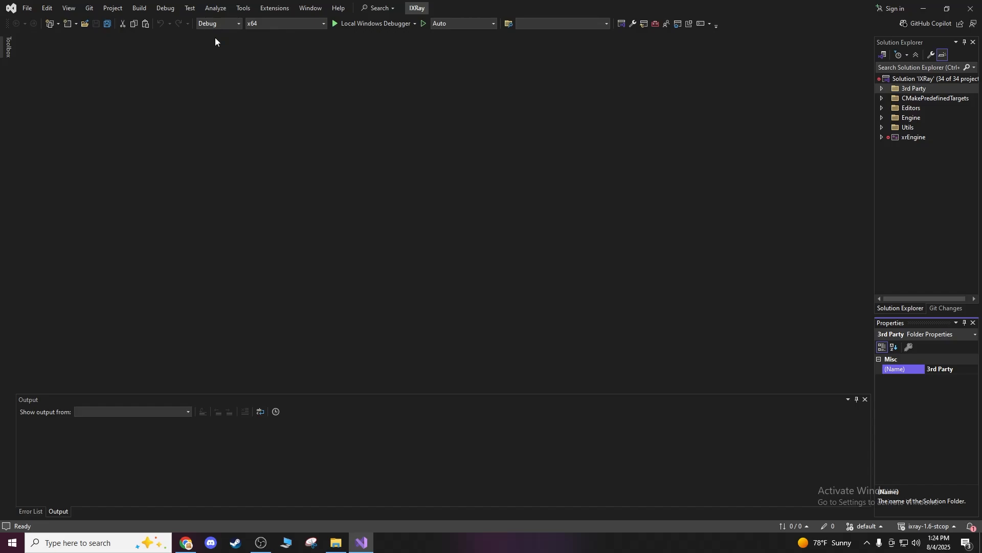
left_click(211, 25)
left_click(266, 23)
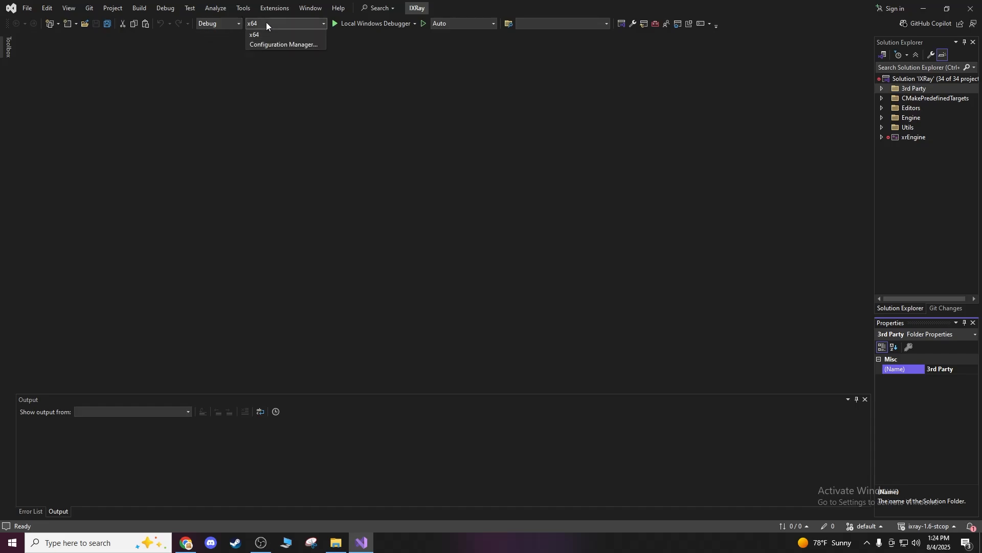
left_click(262, 36)
Build the whole IXRay solution.
left_click(139, 8)
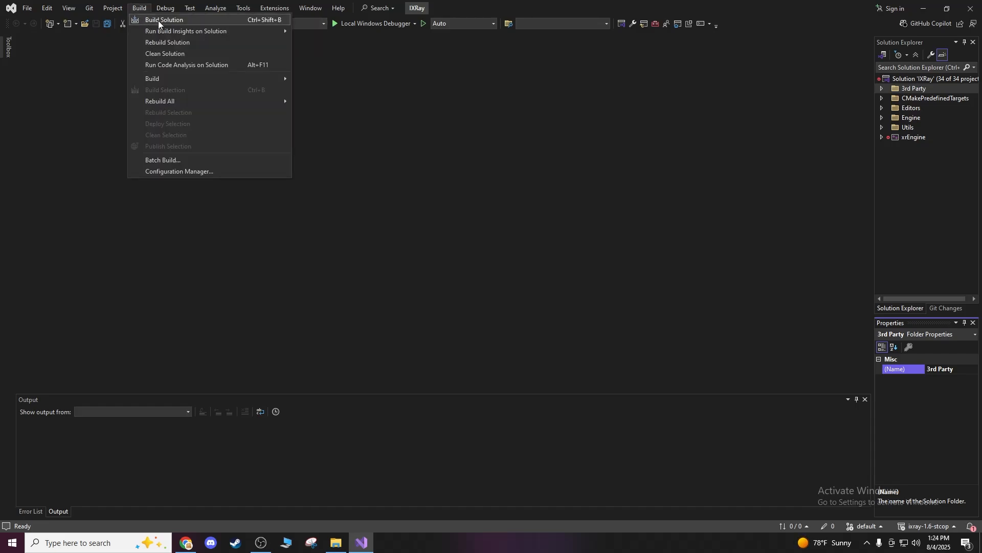
left_click(138, 9)
left_click(138, 9)
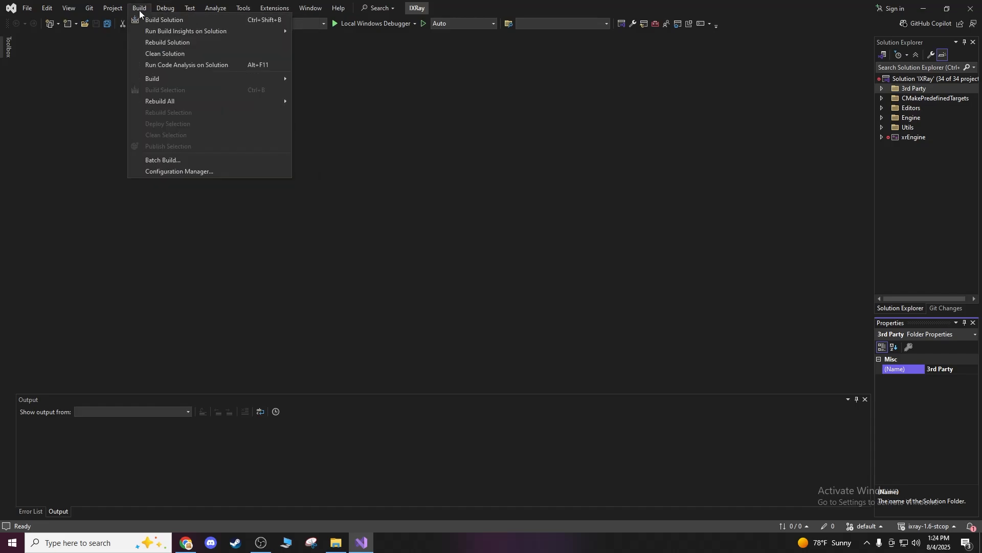
left_click(153, 19)
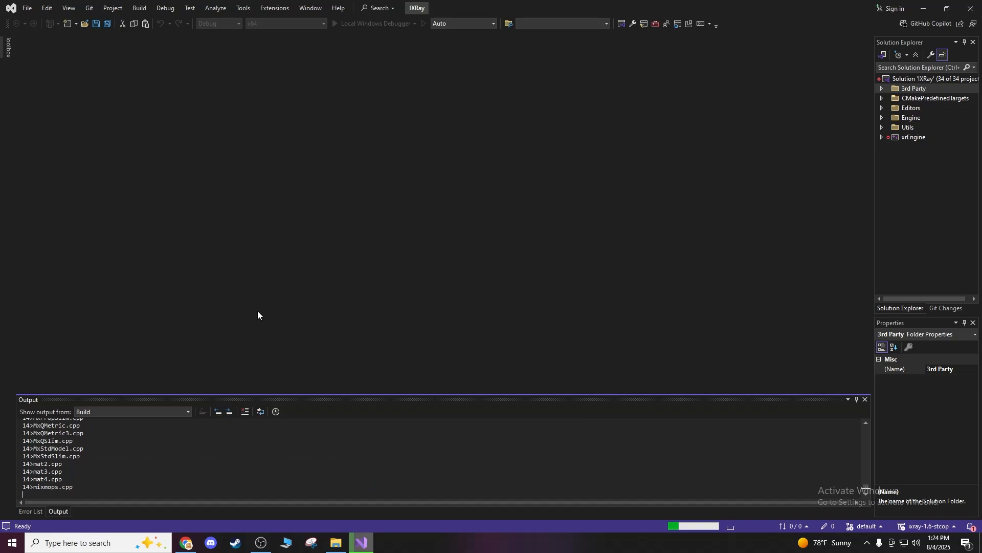
Check the running build for errors by comparing the error list with the build output.
left_click(31, 513)
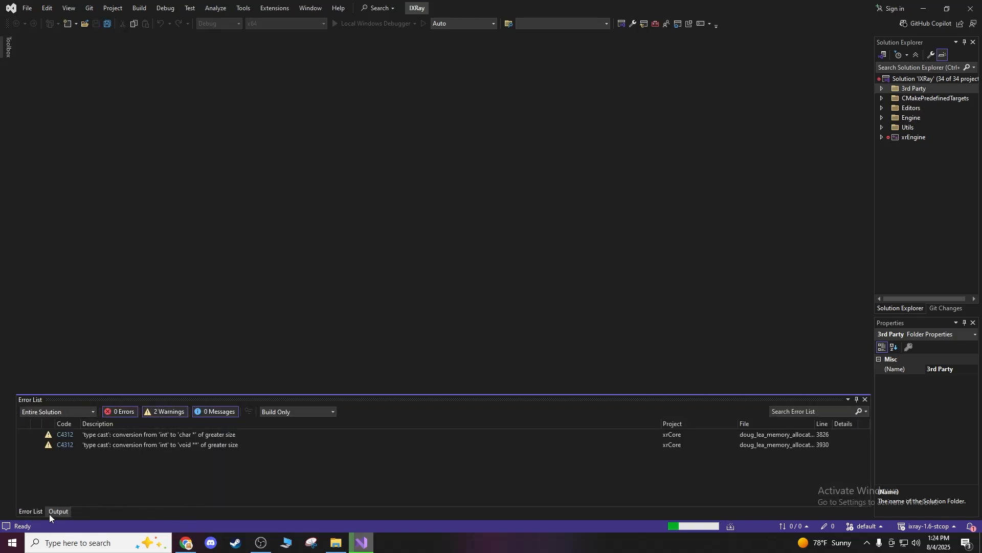
left_click(53, 511)
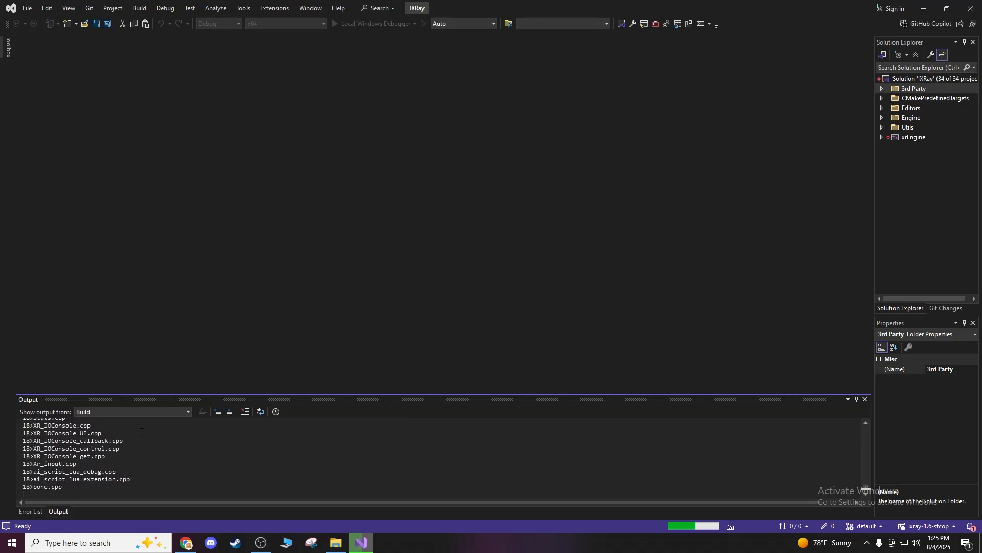
left_click(32, 511)
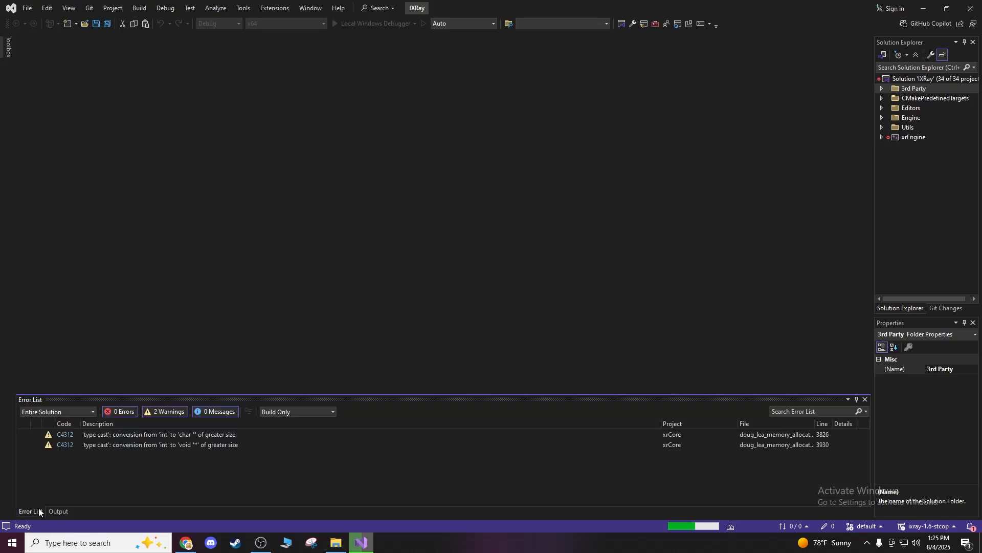
left_click(58, 511)
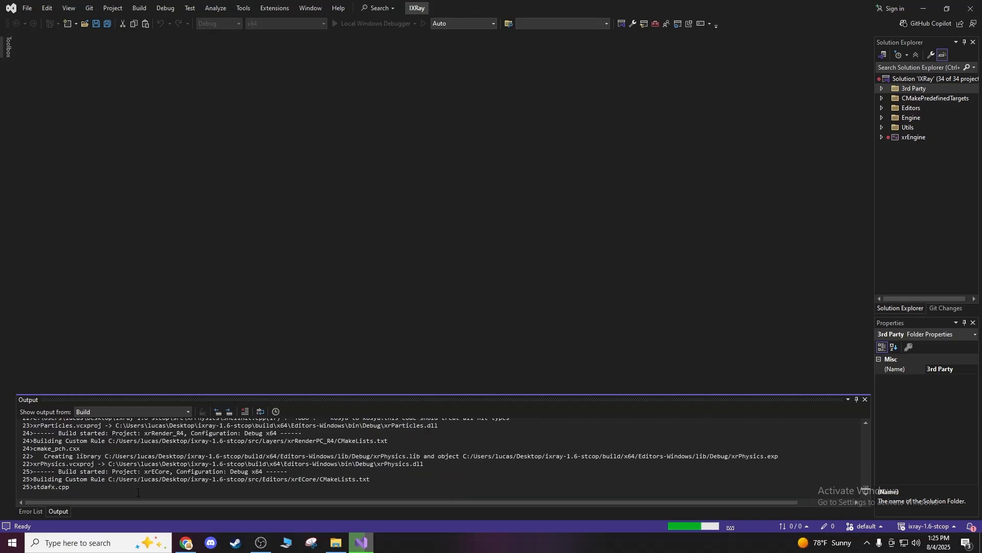
left_click(40, 511)
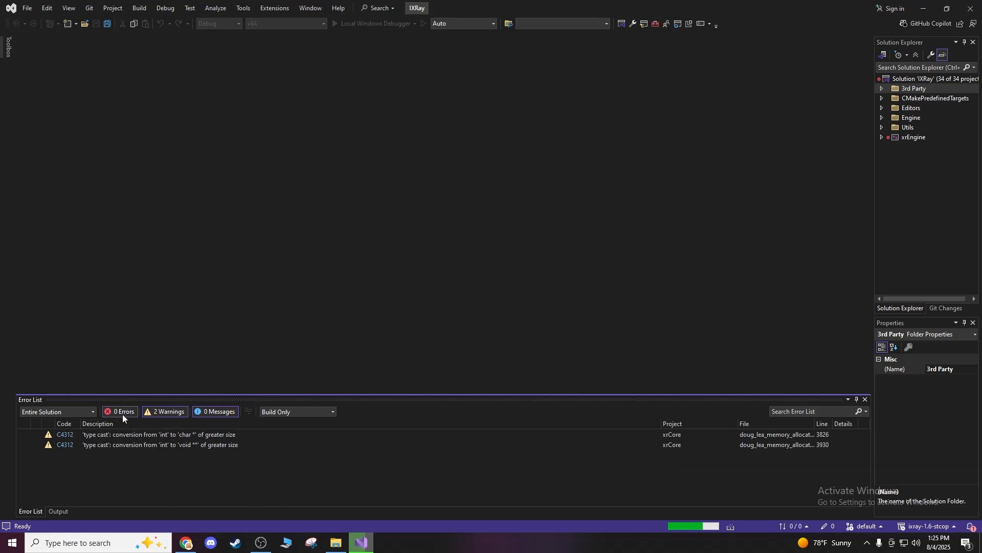
Review the README's building requirements in the browser, highlighting MFC and Windows SDK 10.0.19041.0+, and return to Visual Studio.
left_click(189, 541)
scroll(338, 368, "up", 20)
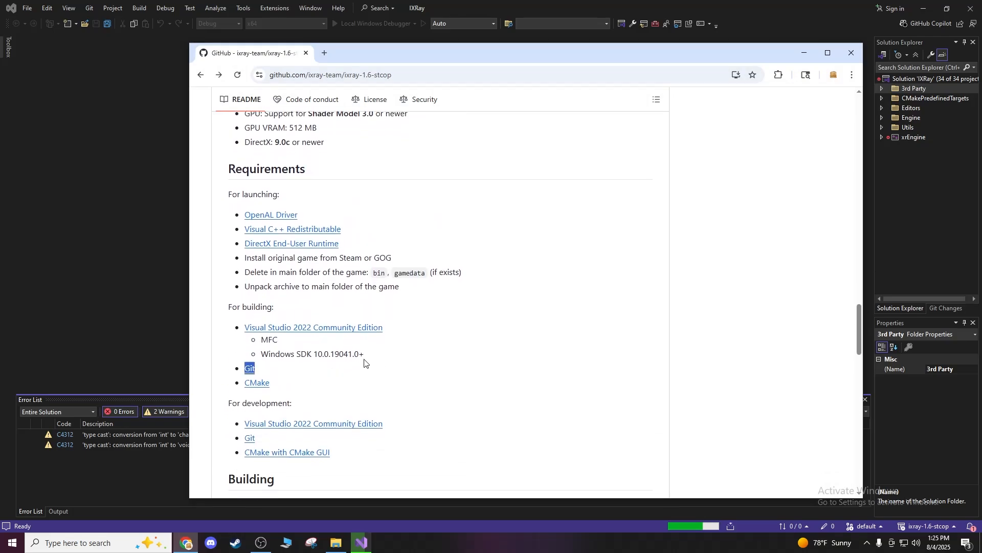
left_click_drag(250, 367, 258, 342)
left_click(404, 382)
left_click_drag(364, 354, 260, 339)
left_click(314, 373)
left_click_drag(366, 354, 260, 345)
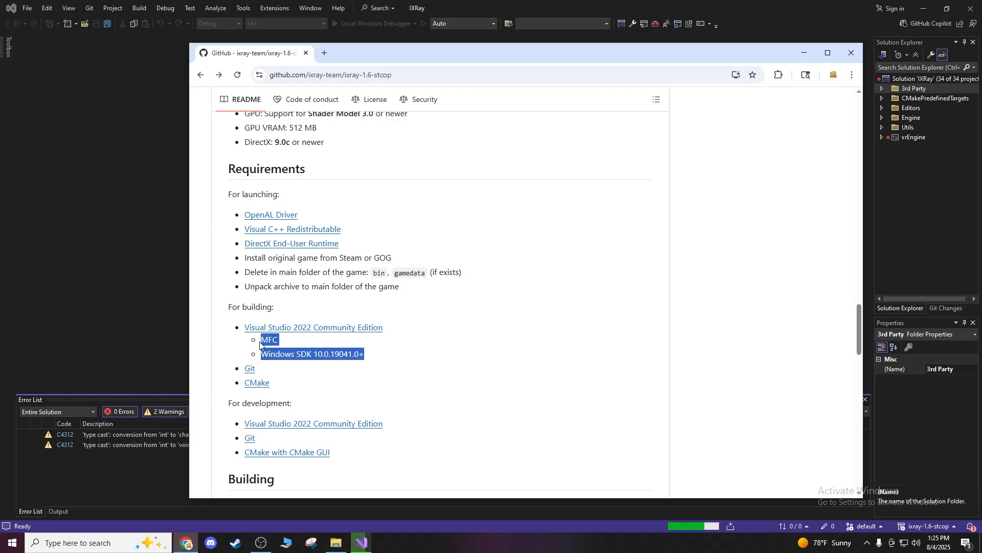
left_click(225, 354)
left_click(802, 51)
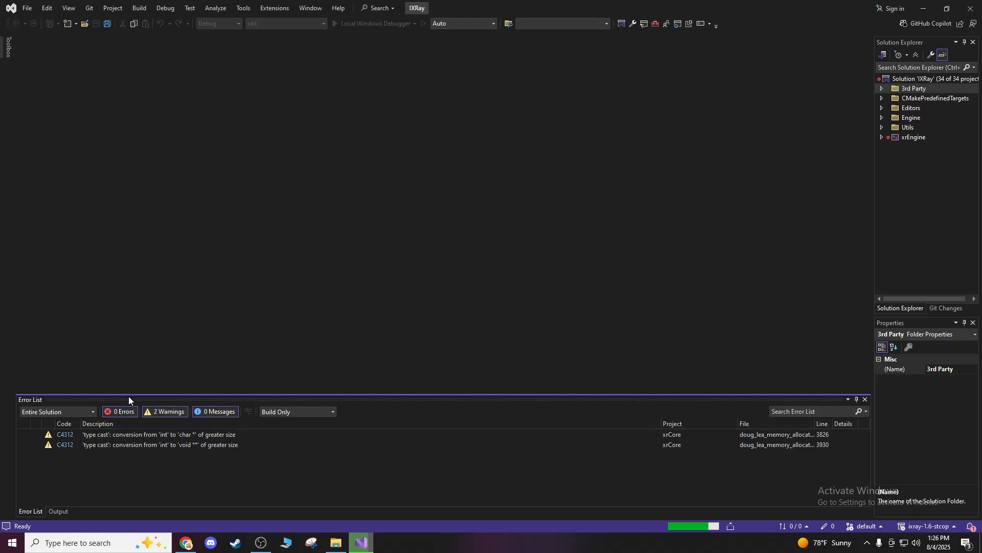
Monitor the build output and read through the linker warnings for ParticlesEditor in the error list.
left_click(69, 511)
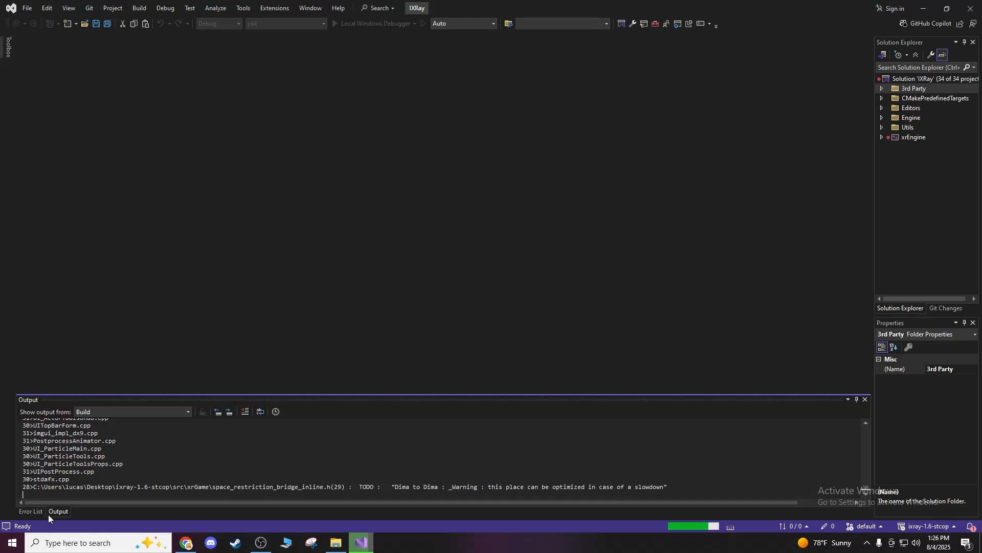
left_click(27, 510)
left_click(49, 510)
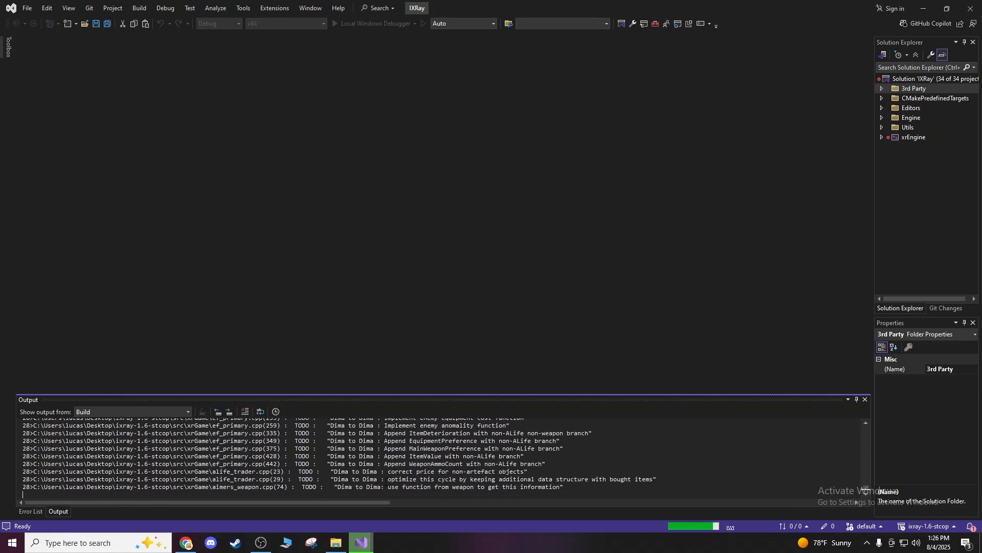
left_click(30, 512)
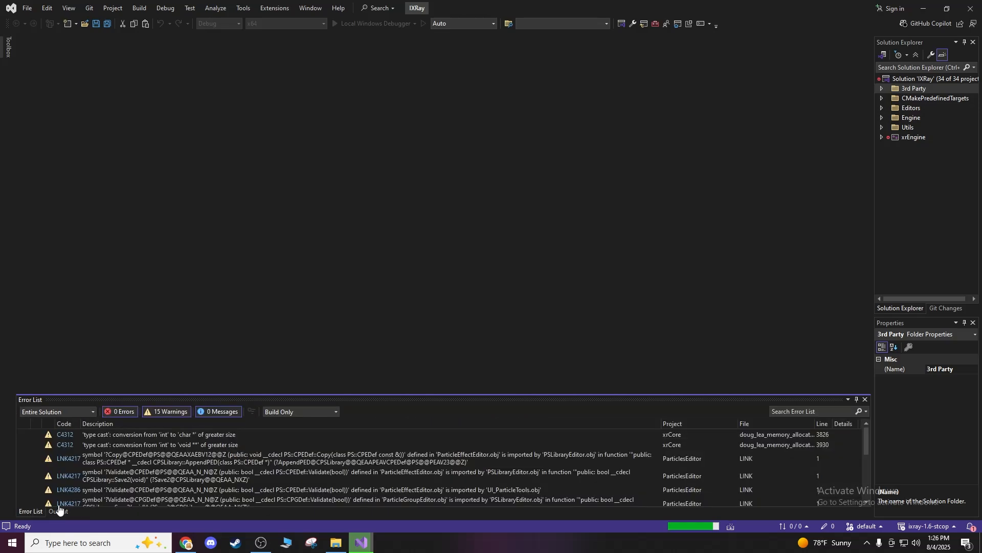
scroll(105, 481, "down", 5)
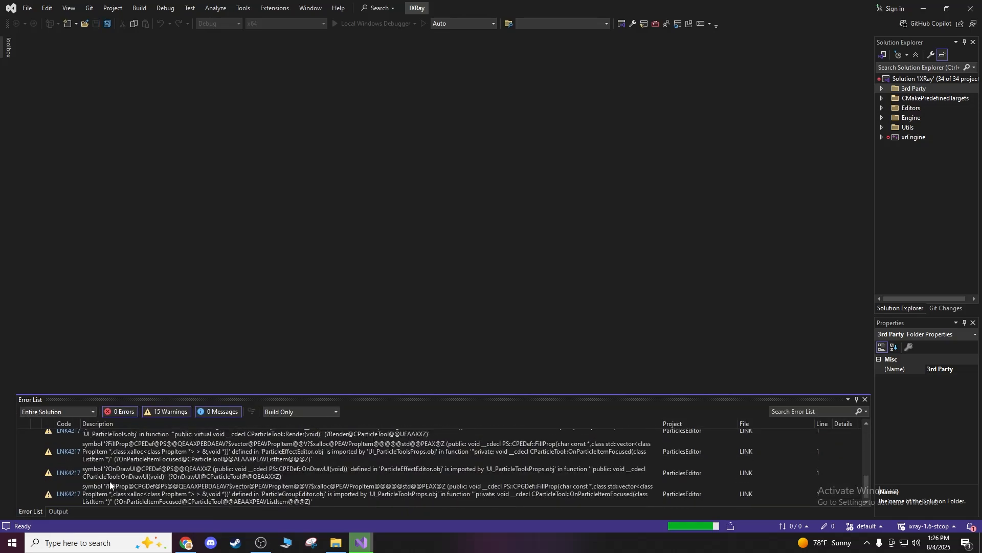
scroll(109, 481, "up", 6)
scroll(110, 481, "up", 1)
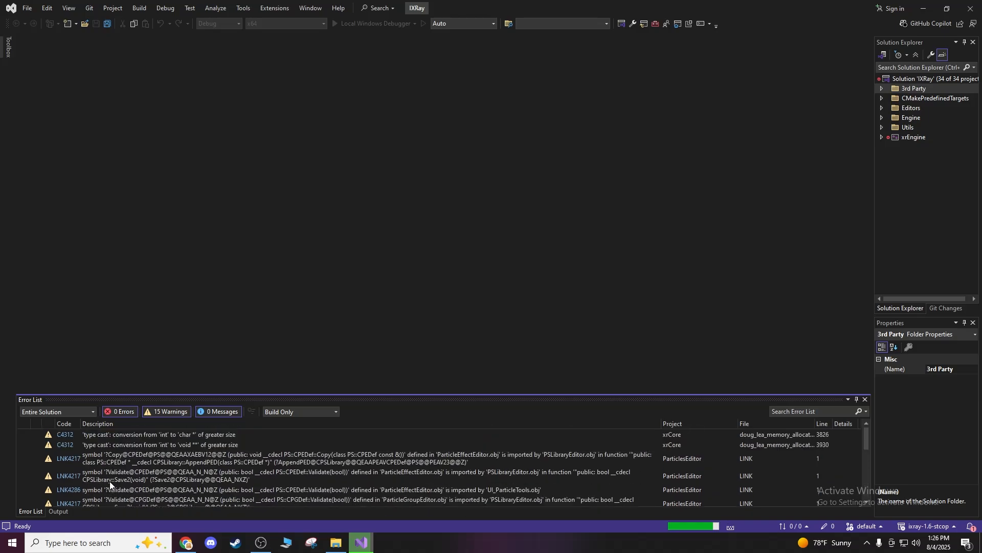
scroll(110, 481, "down", 8)
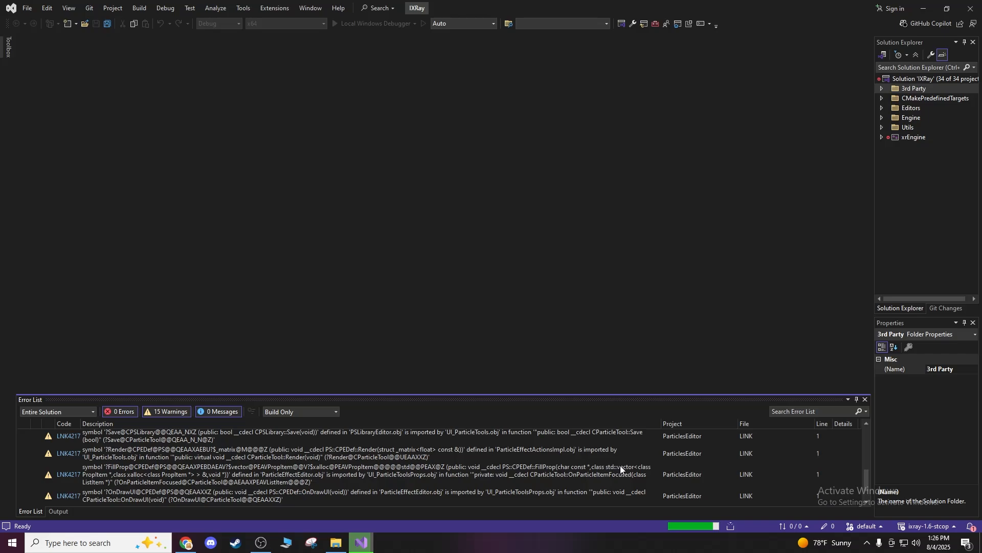
scroll(620, 465, "down", 1)
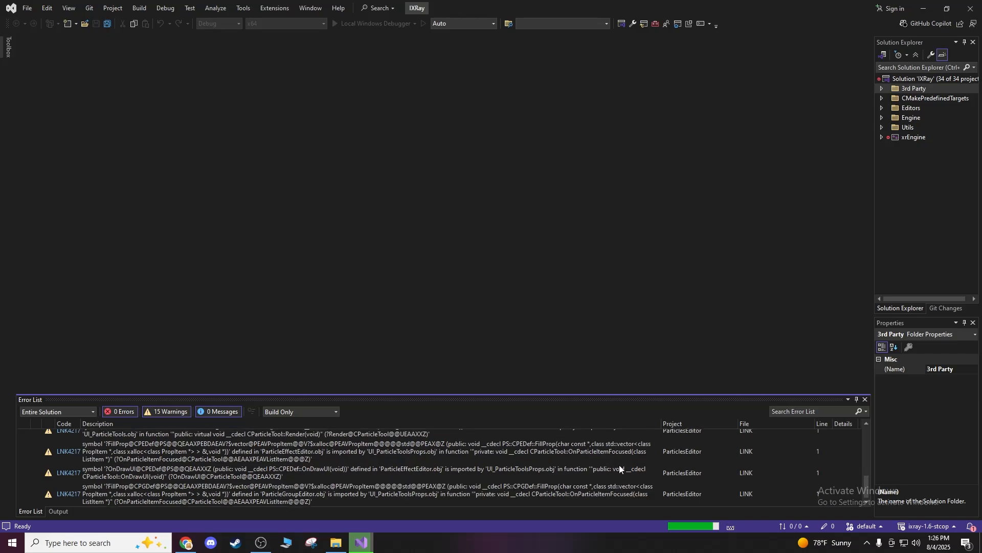
left_click(56, 511)
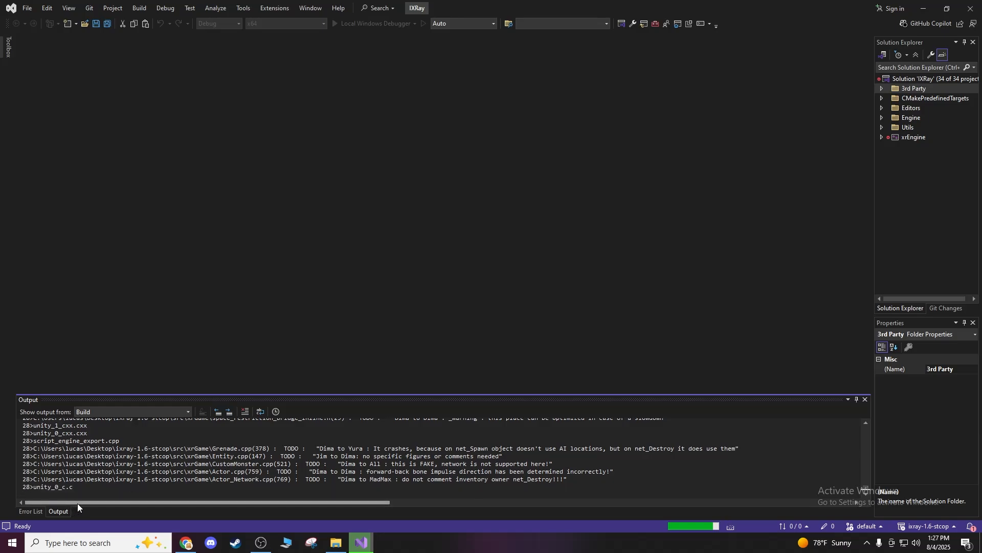
left_click(32, 511)
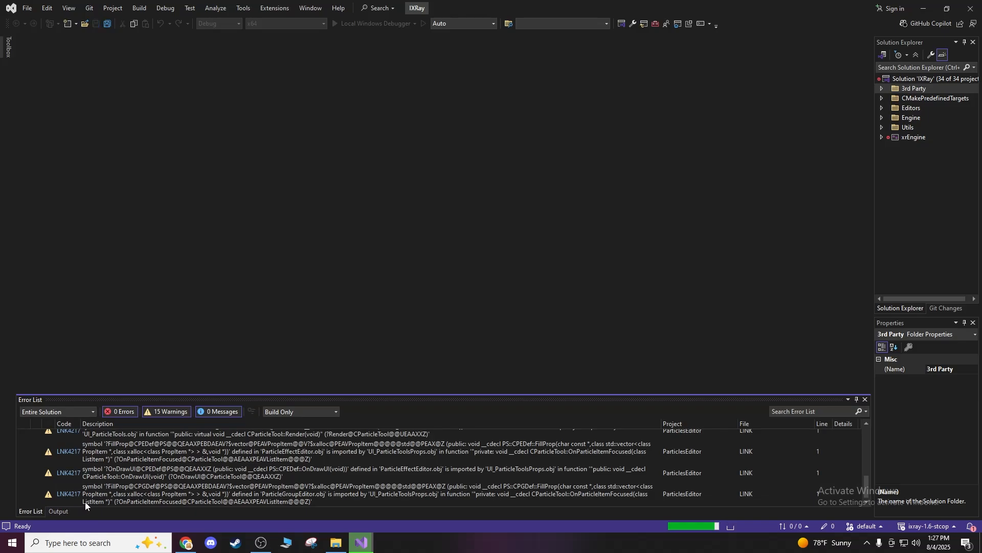
Reload all externally modified projects at the end of the build and compare the error list with the build output.
left_click(64, 507)
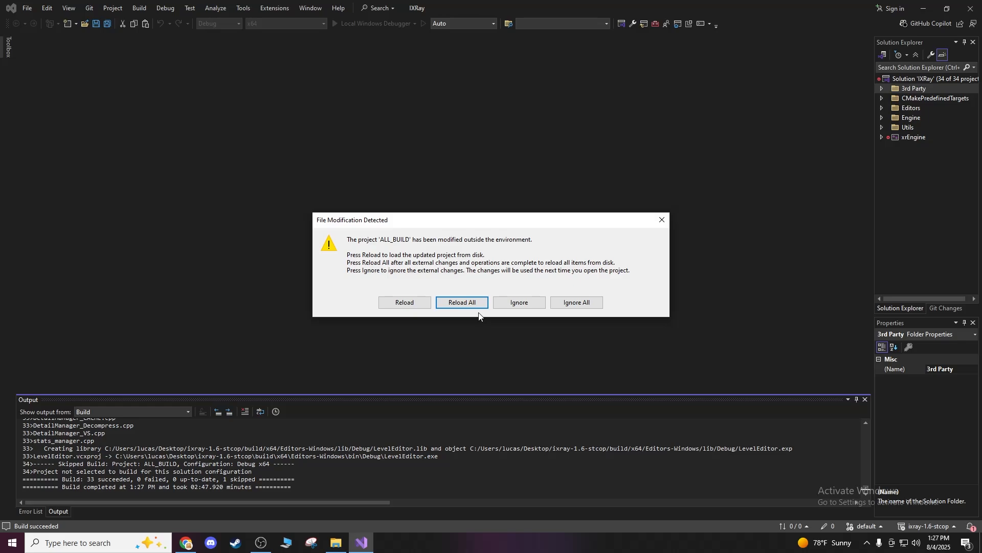
left_click(467, 302)
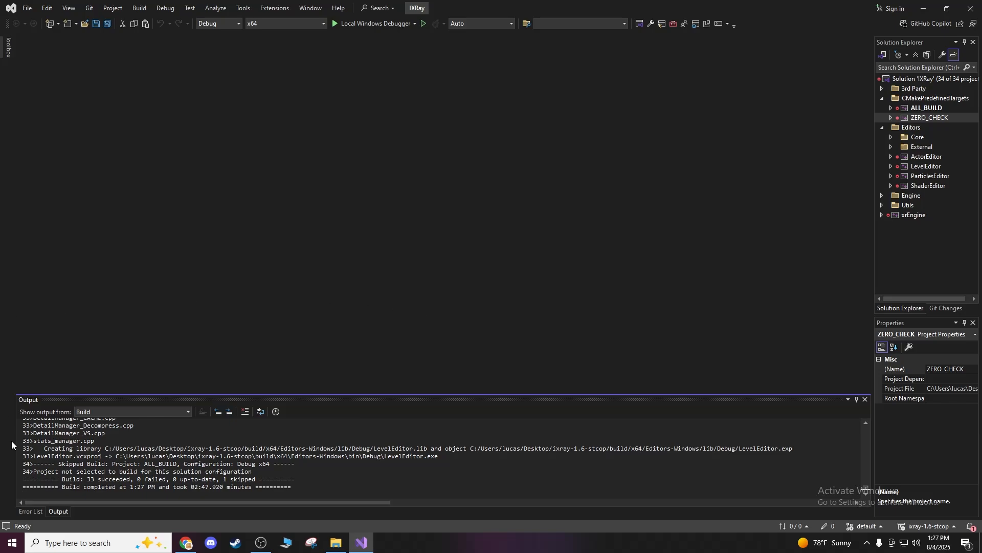
left_click(32, 511)
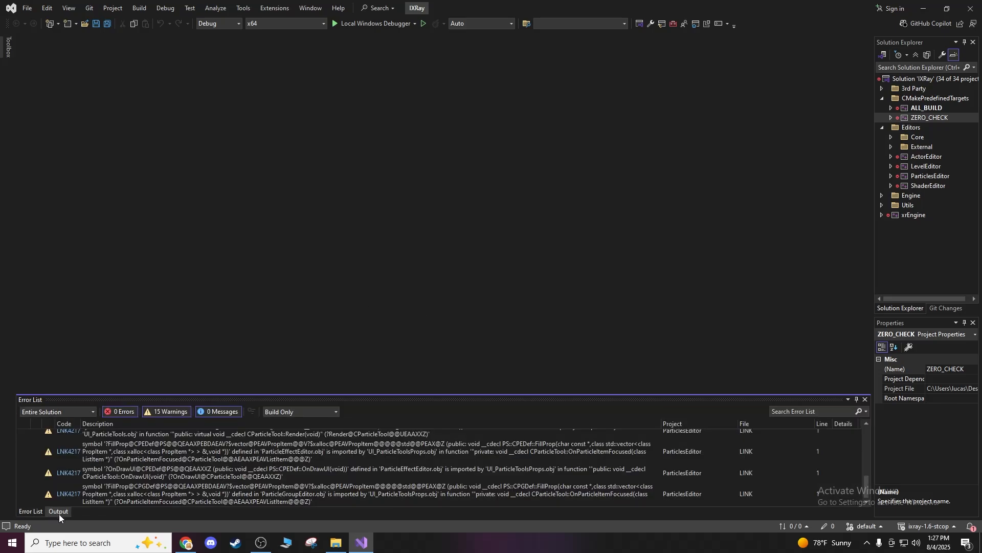
left_click(59, 512)
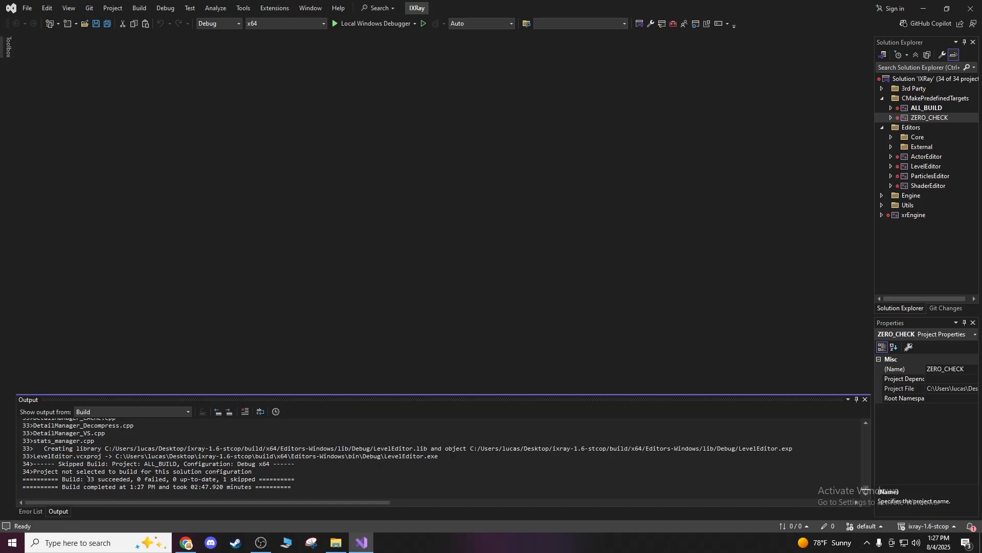
Review the build summary line in the output and close Visual Studio.
double_click(90, 479)
double_click(225, 479)
left_click(971, 9)
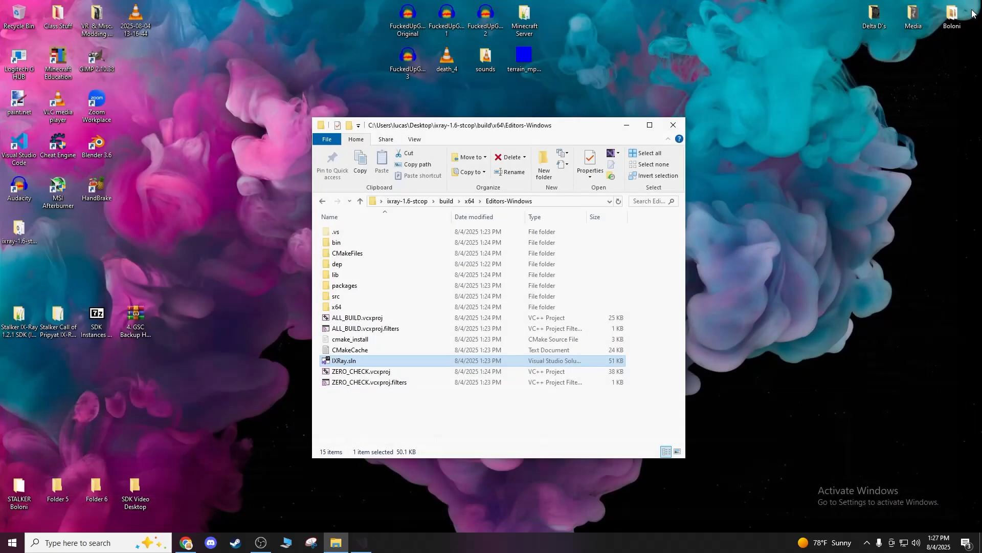
Open the bin\Debug folder of the Editors-Windows build and look through the compiled editor applications and DLLs.
double_click(336, 243)
double_click(339, 232)
scroll(384, 358, "down", 8)
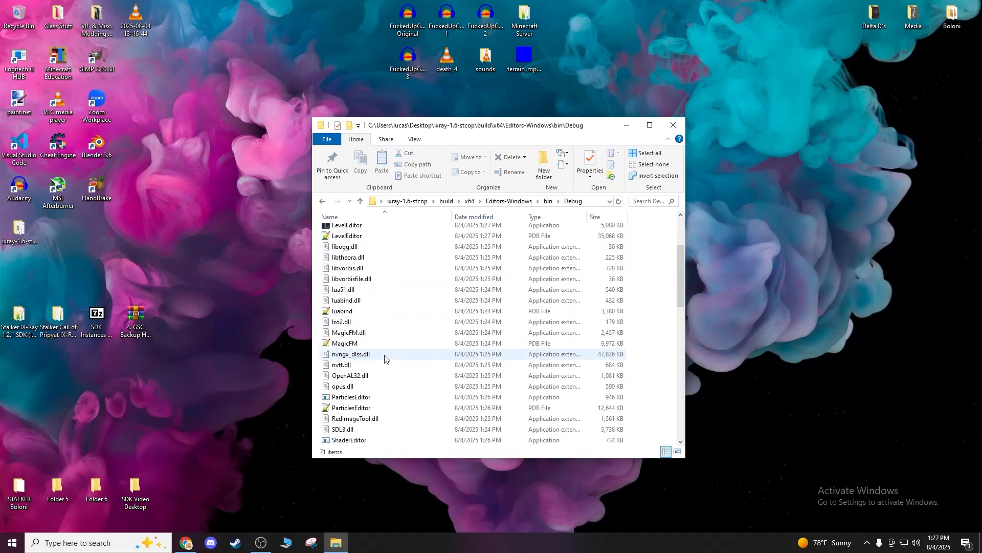
scroll(375, 410, "up", 4)
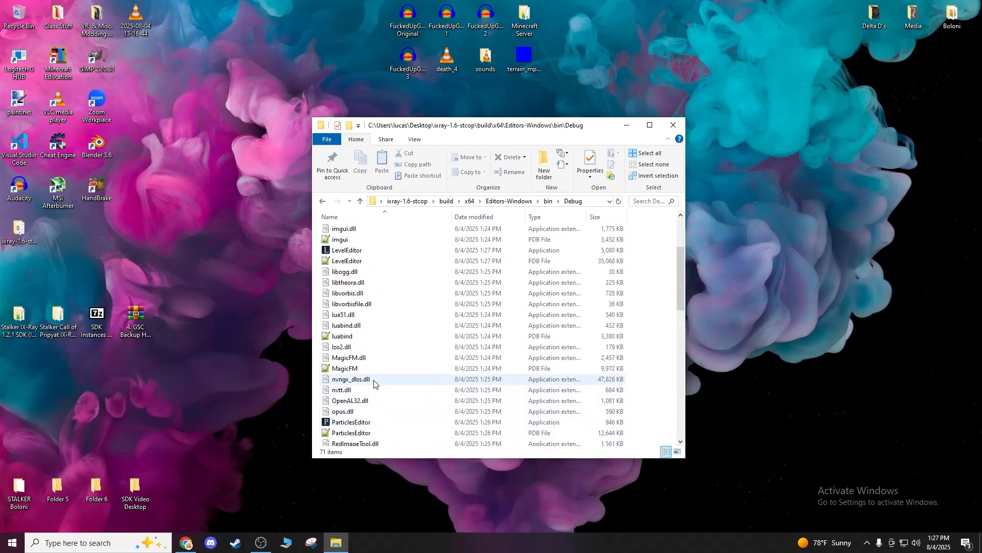
scroll(381, 358, "down", 4)
scroll(379, 389, "up", 8)
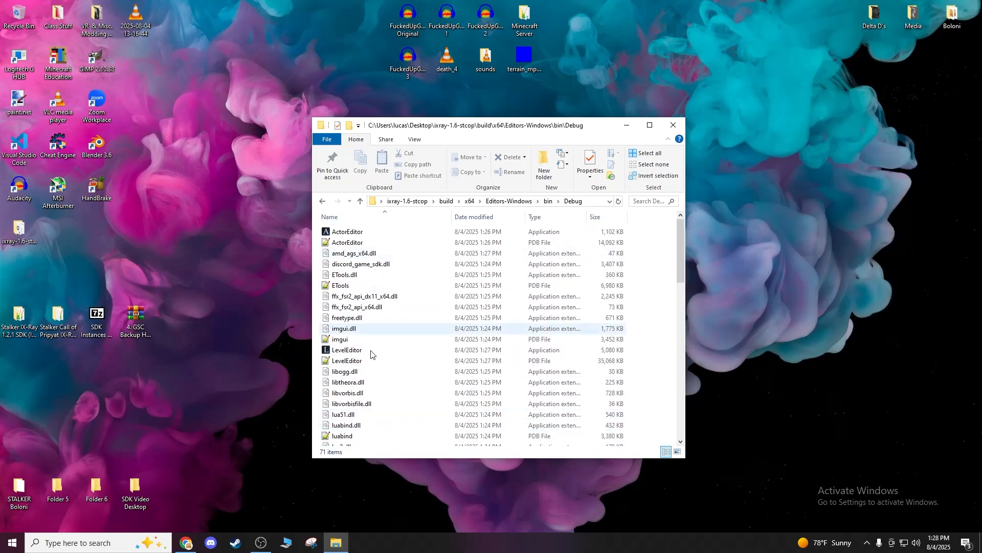
scroll(375, 400, "down", 6)
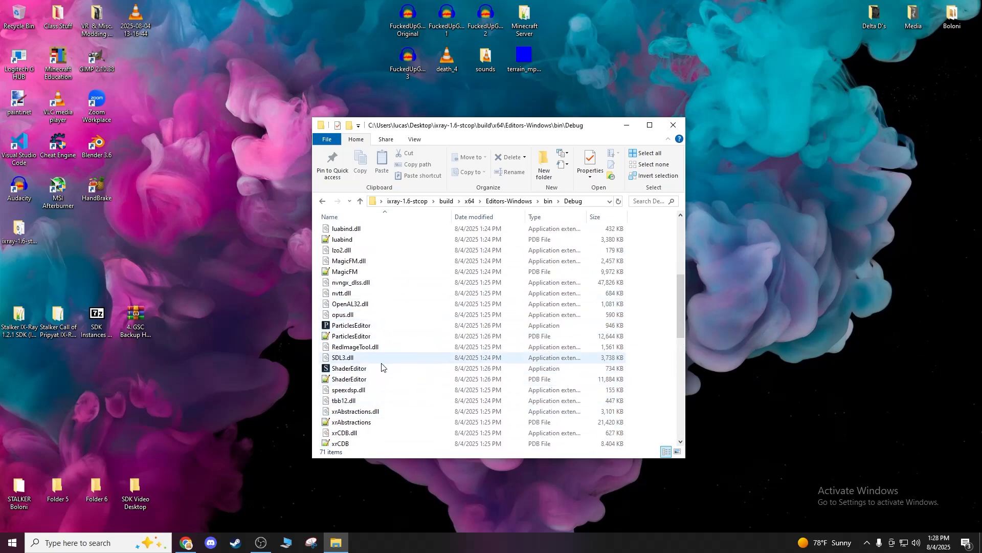
scroll(379, 366, "up", 6)
scroll(389, 374, "down", 15)
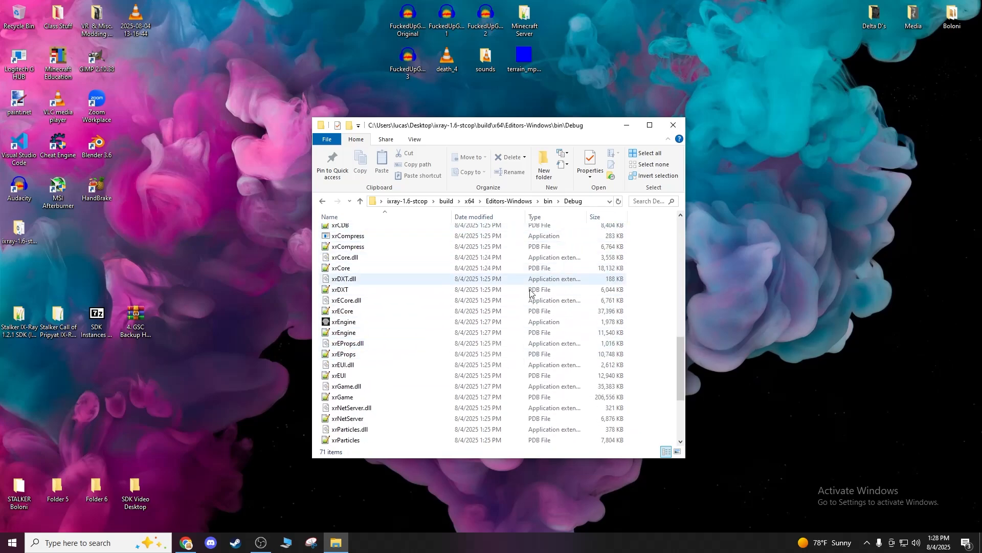
left_click(186, 542)
left_click(186, 542)
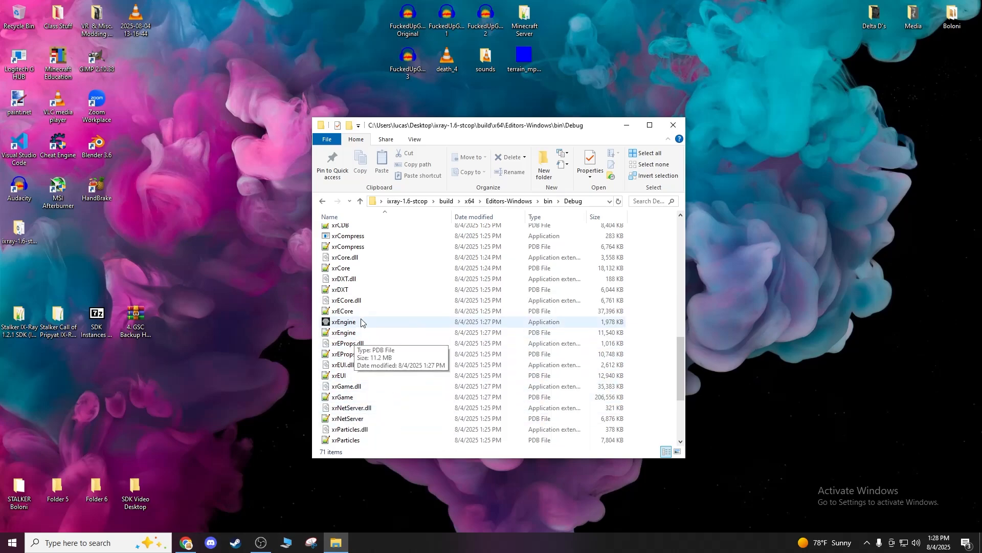
scroll(377, 408, "up", 15)
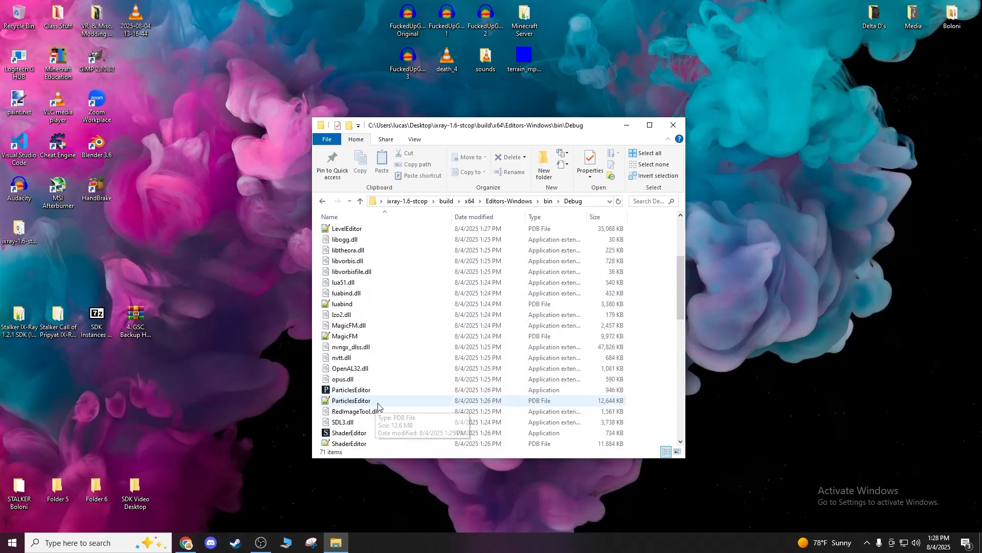
Return to the Editors-Windows folder and close its File Explorer window.
left_click(322, 202)
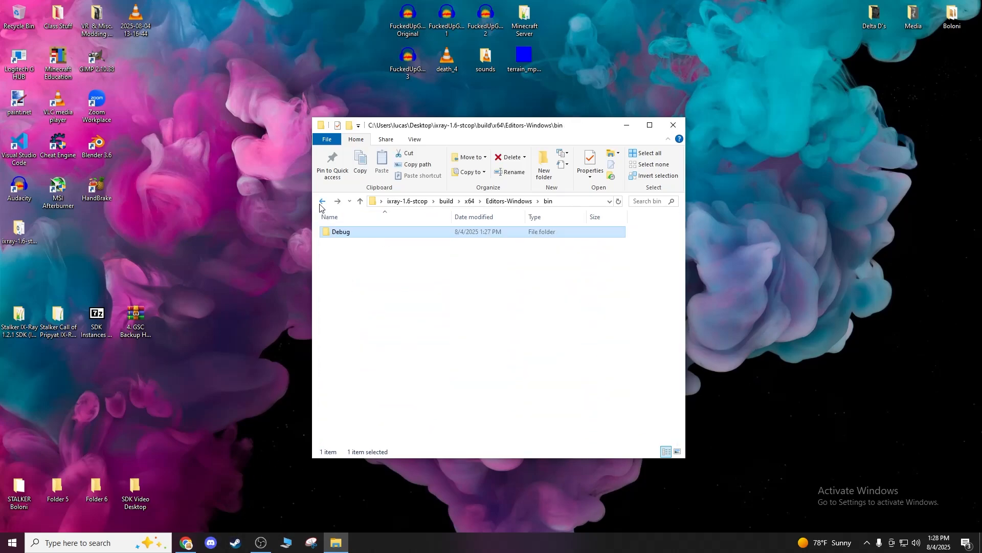
left_click(322, 201)
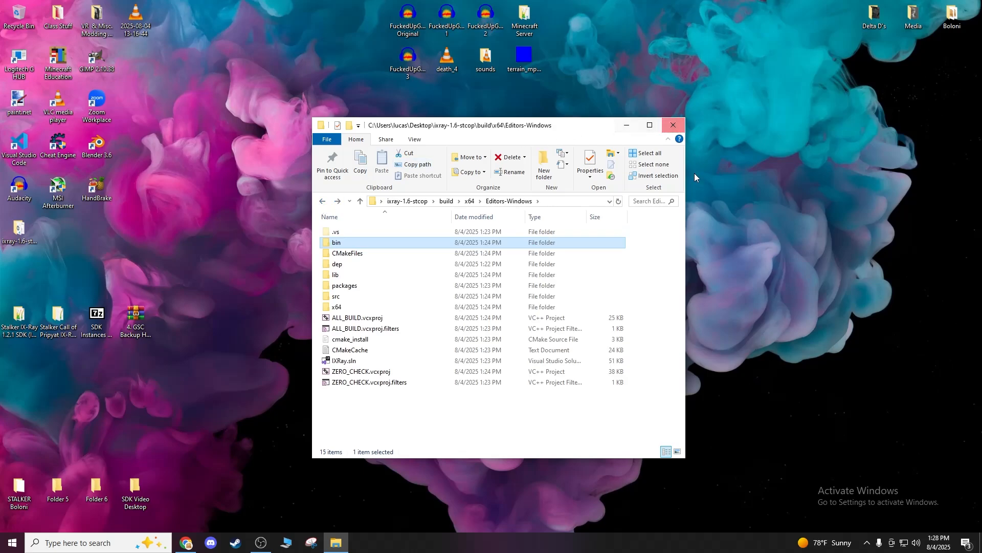
left_click(676, 131)
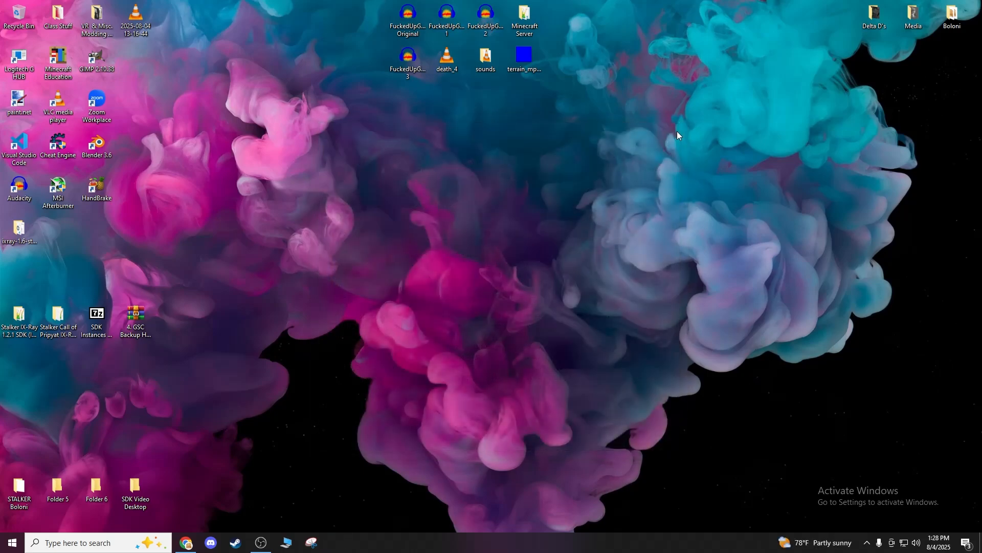
Delete the ixray-1.6-stcop folder from the desktop.
right_click(23, 233)
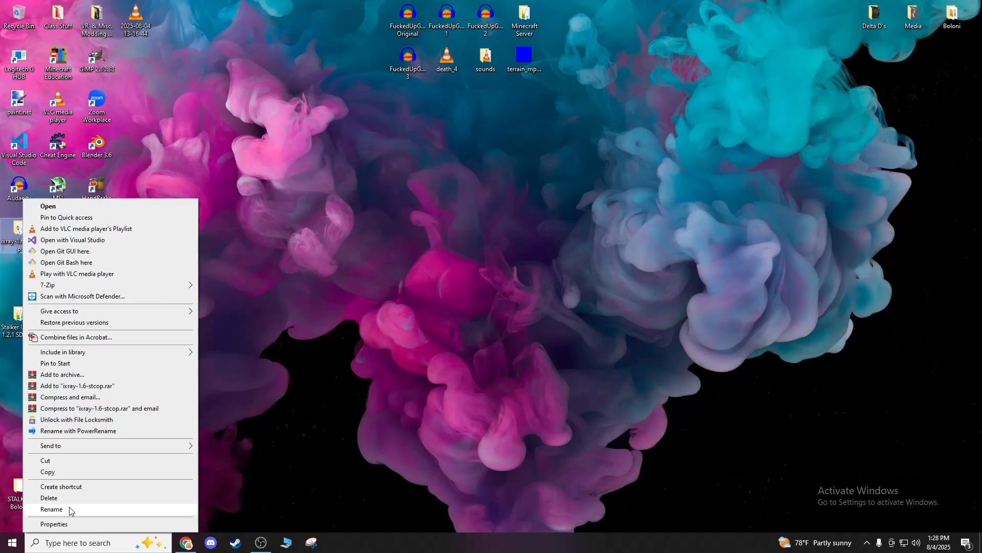
left_click(49, 497)
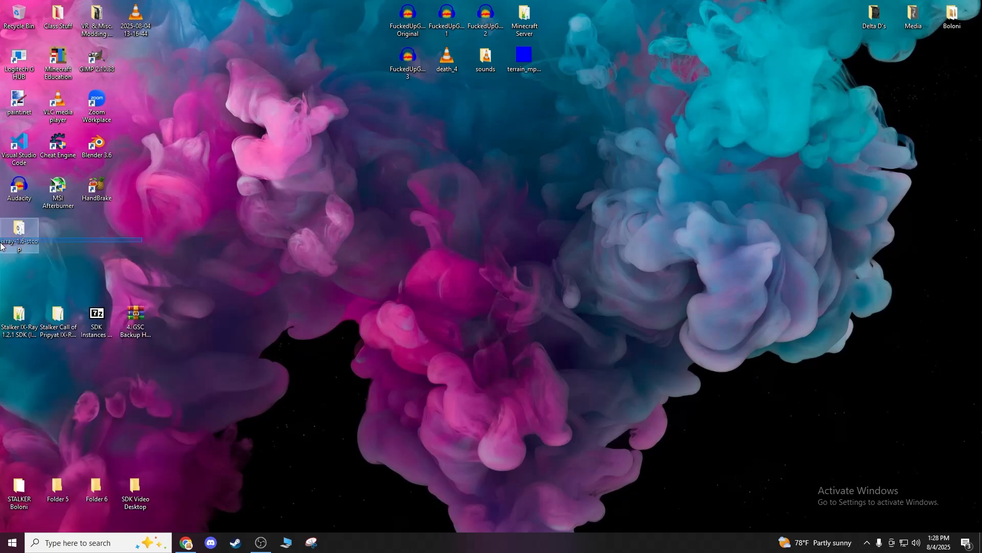
right_click_drag(11, 235, 11, 235)
left_click(96, 352)
right_click(9, 238)
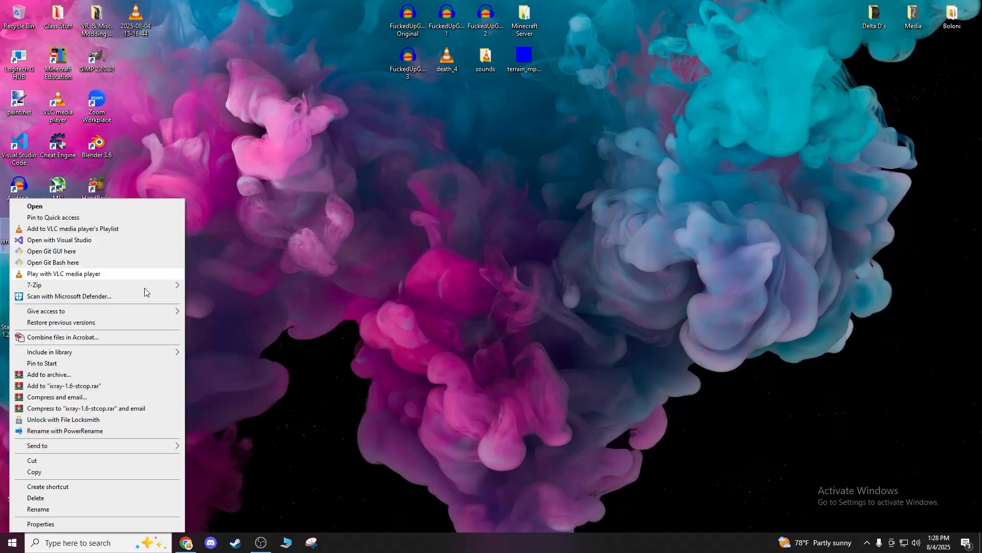
left_click(35, 498)
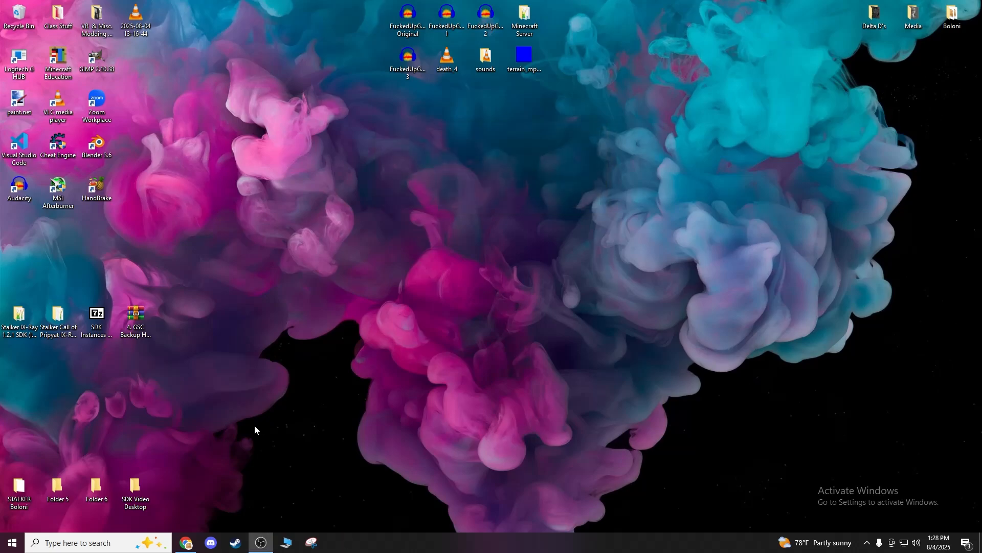
View the contents of the SDK Instances & Compiler.7z archive on the desktop and close the archive window.
double_click(100, 326)
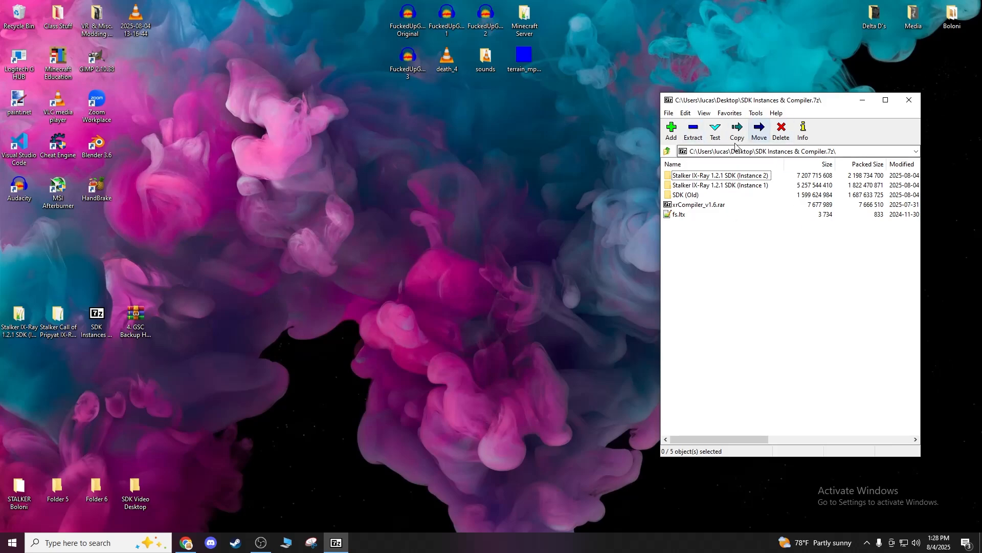
left_click(909, 101)
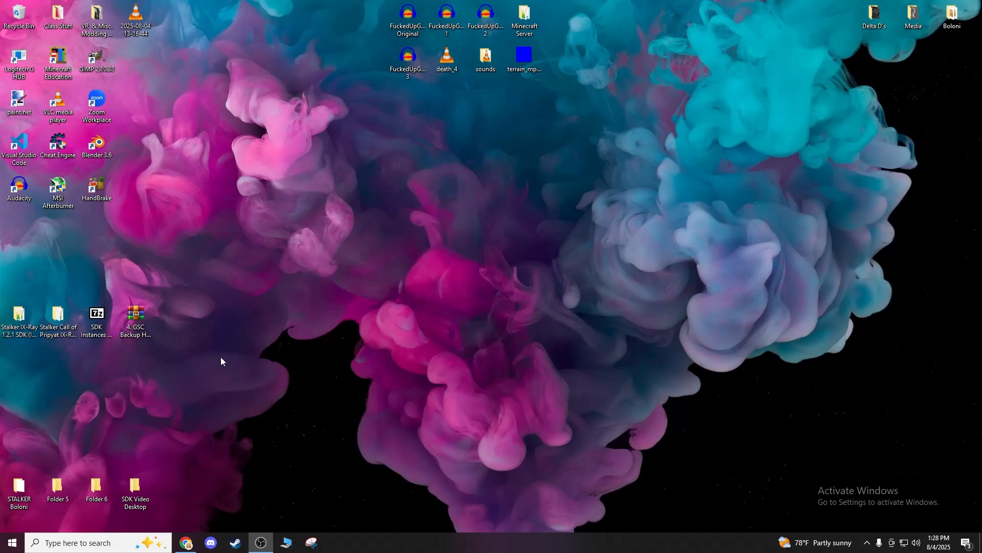
double_click(96, 318)
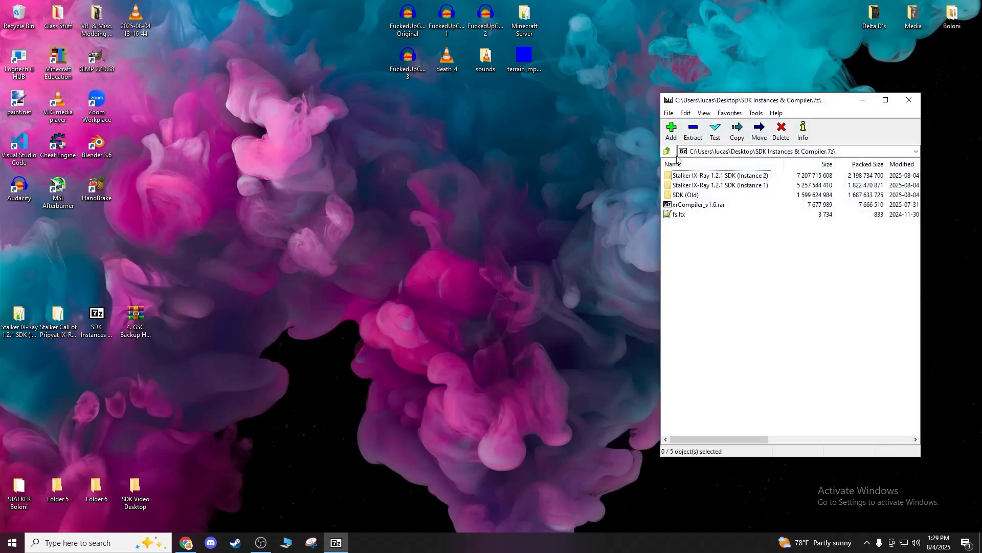
left_click(909, 100)
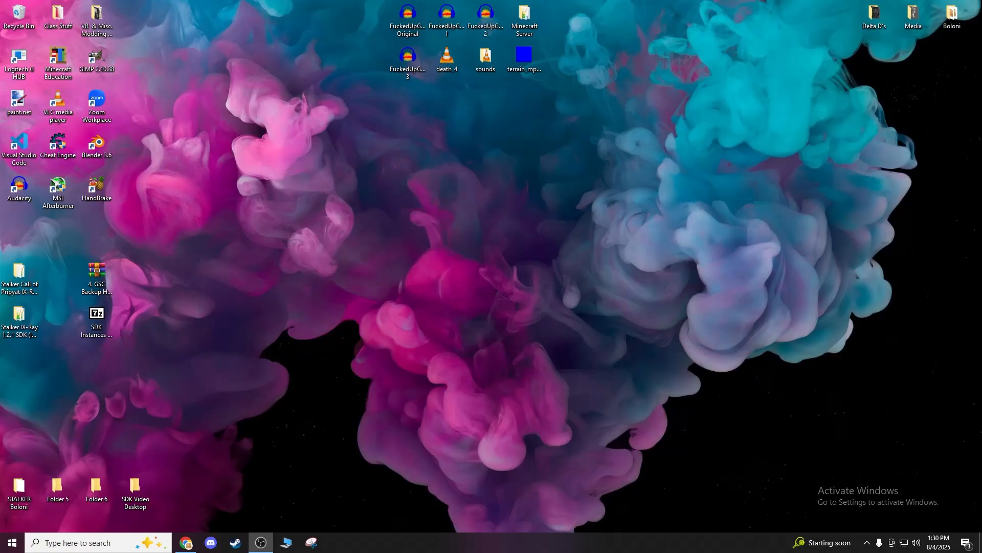
left_click_drag(19, 233, 138, 21)
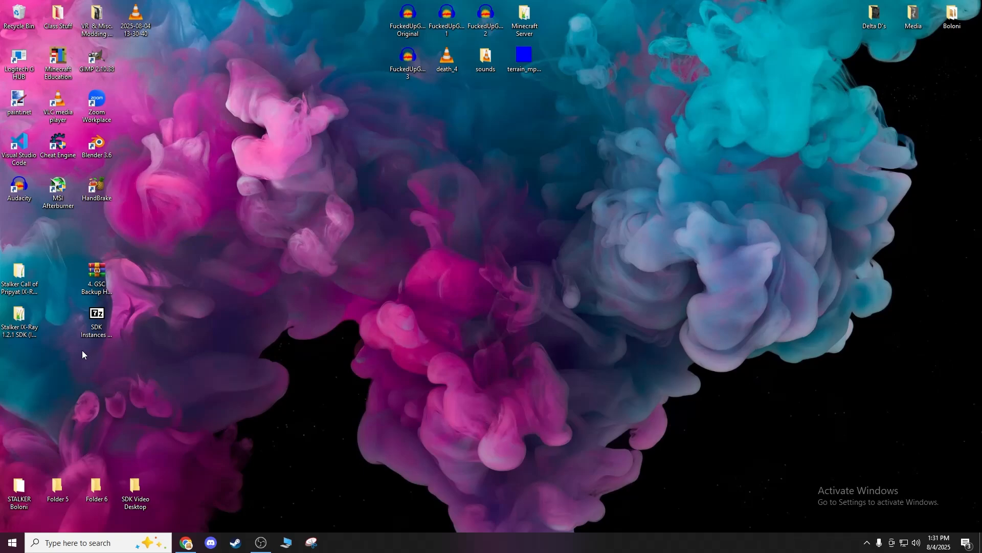
left_click_drag(162, 322, 327, 303)
left_click(88, 274)
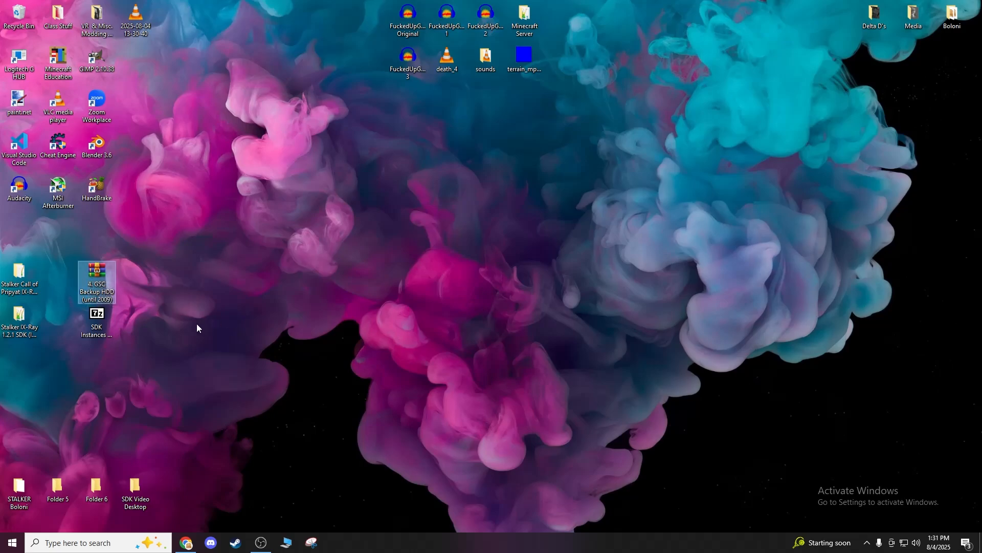
key("Down")
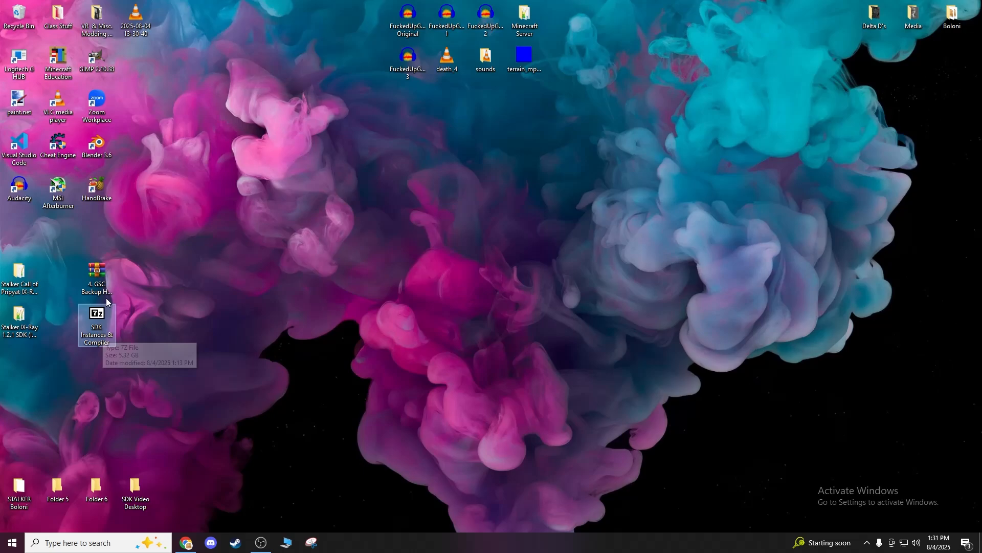
left_click(98, 269)
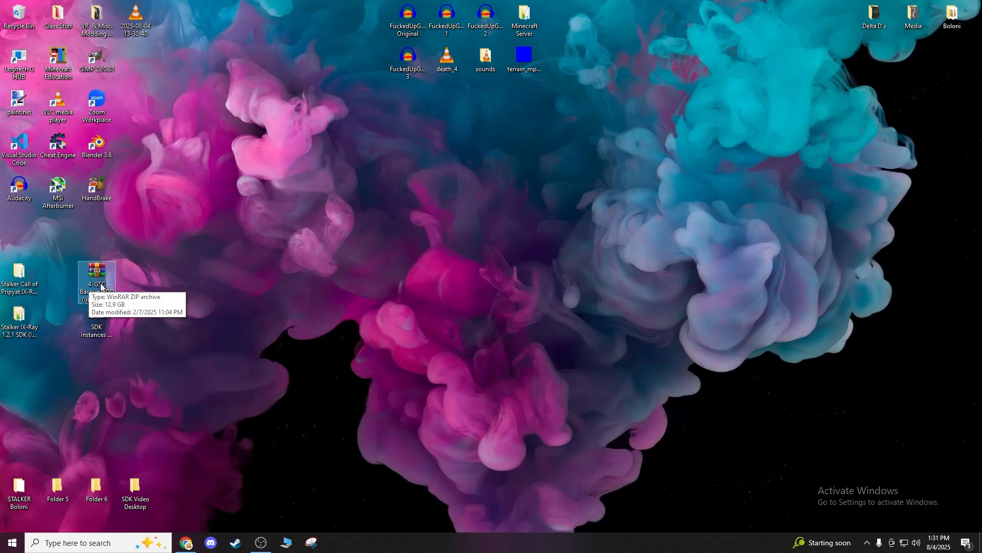
Move the SDK Instances & Compiler archive beside the GSC Backup HDD archive on the desktop and open it in 7-Zip.
left_click(100, 318)
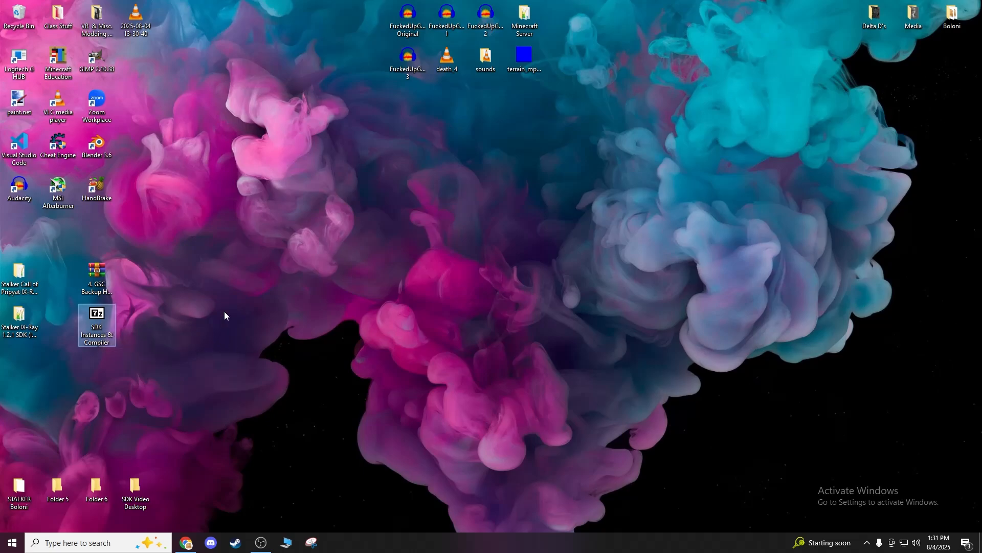
left_click_drag(100, 319, 151, 291)
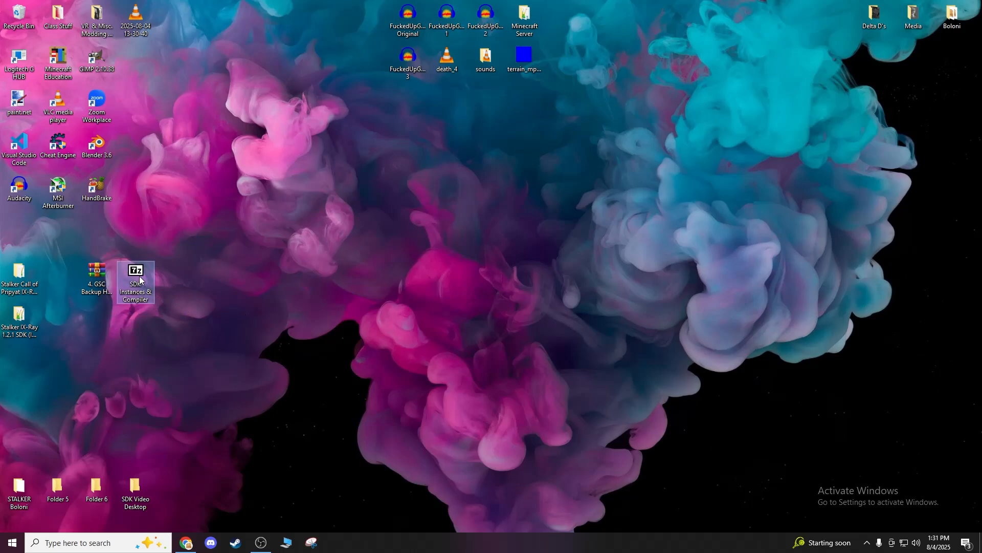
double_click(147, 273)
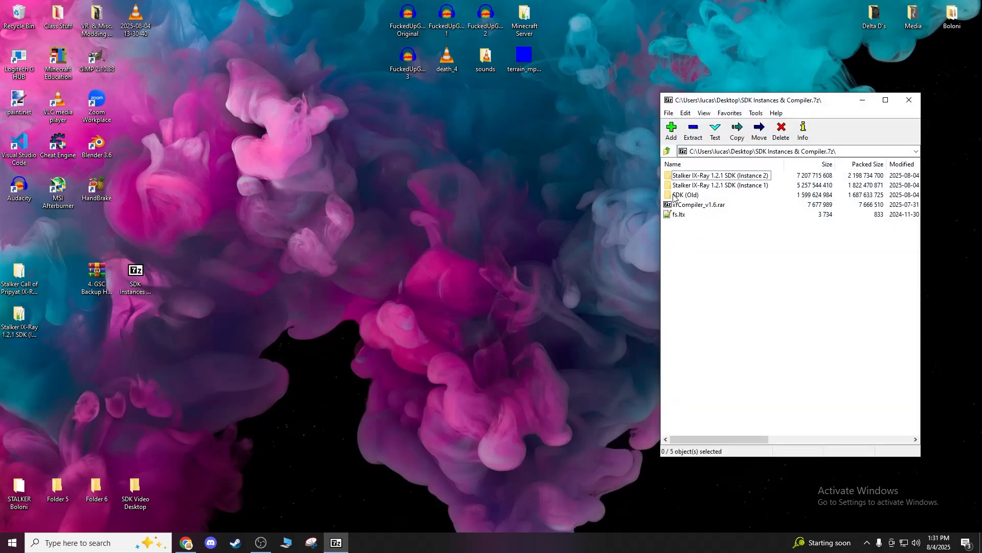
left_click(752, 177)
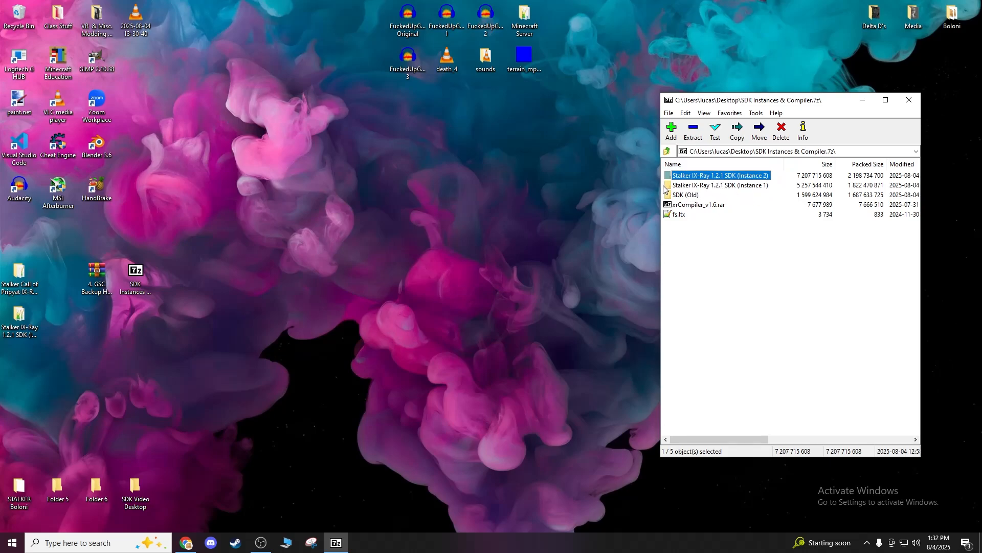
left_click(375, 266)
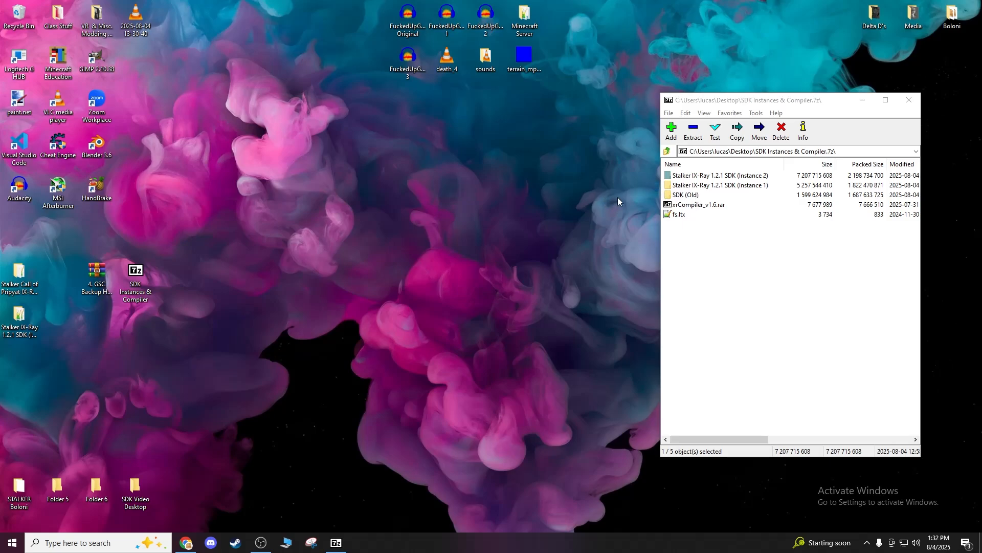
left_click(683, 192, "ctrl")
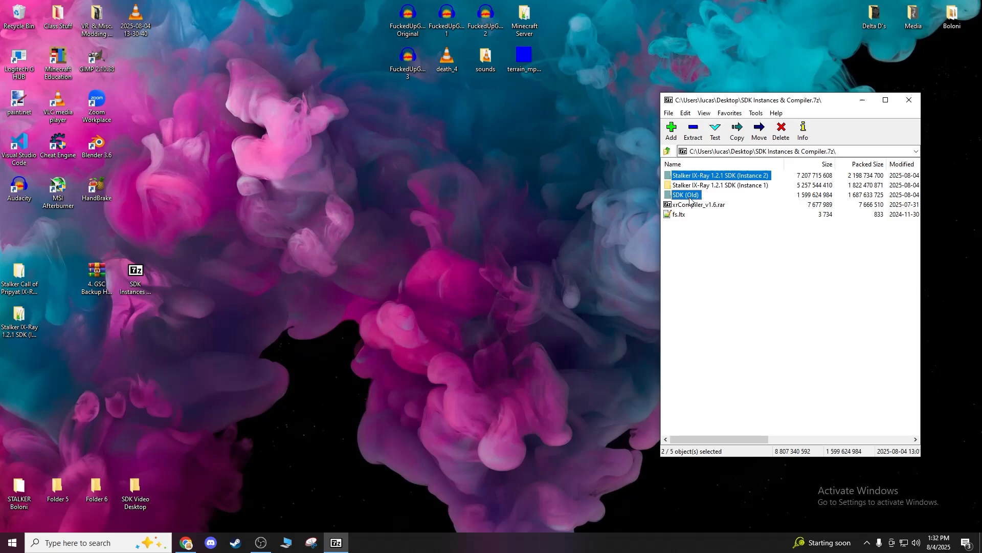
left_click(626, 223)
left_click(684, 191, "ctrl")
left_click(688, 271)
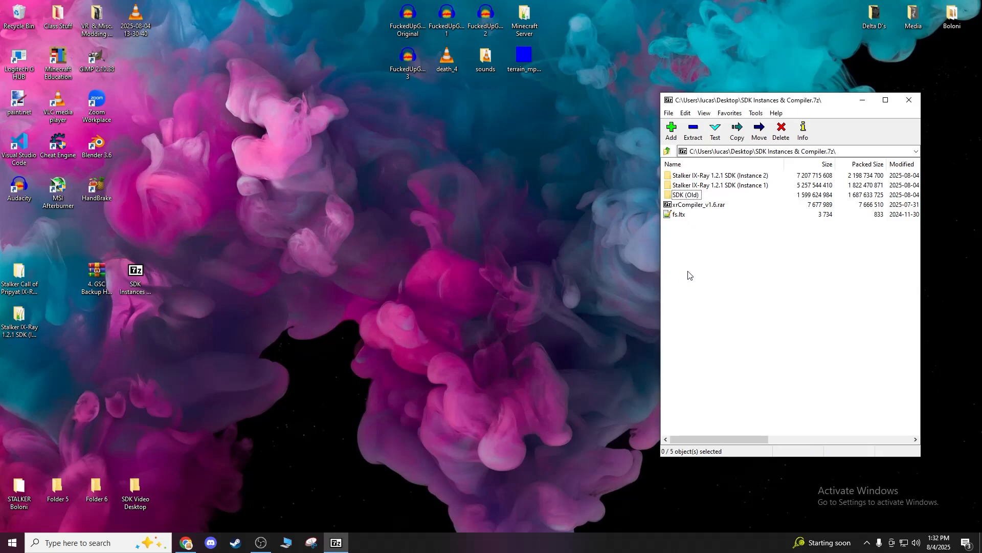
Extract the Stalker IX-Ray 1.2.1 SDK (Instance 1) and SDK (Old) folders from the archive and place them side by side on the desktop.
left_click(680, 185)
left_click(680, 195, "ctrl")
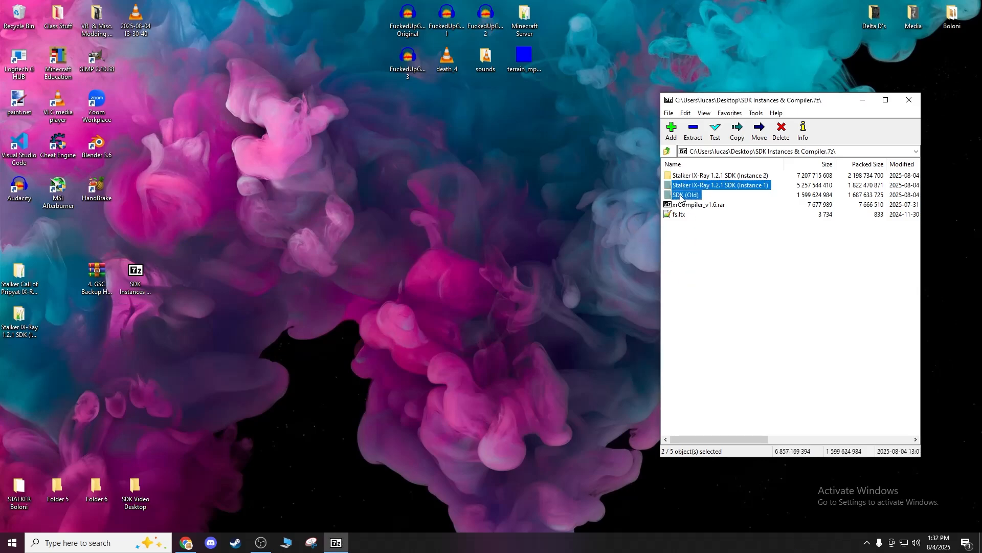
left_click_drag(691, 193, 476, 297)
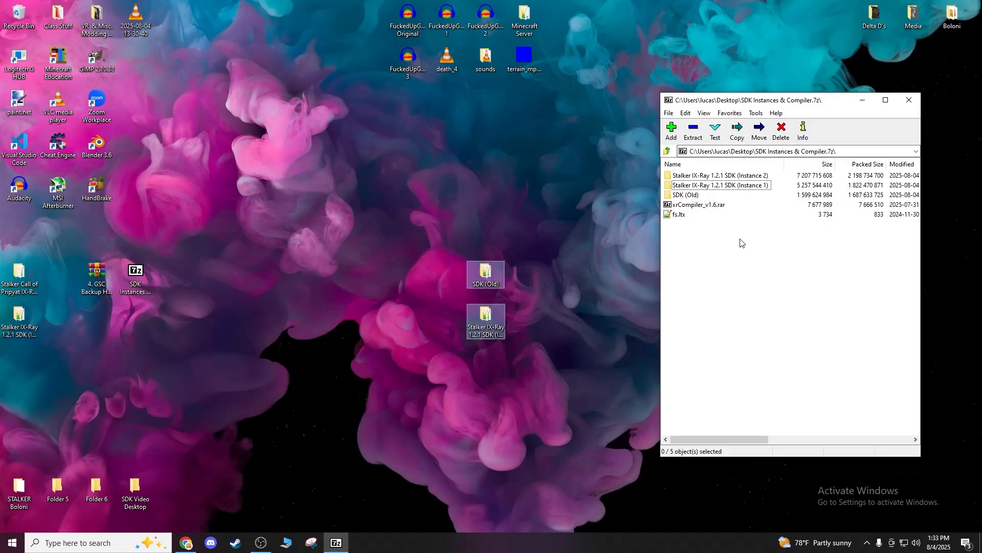
left_click_drag(796, 101, 833, 91)
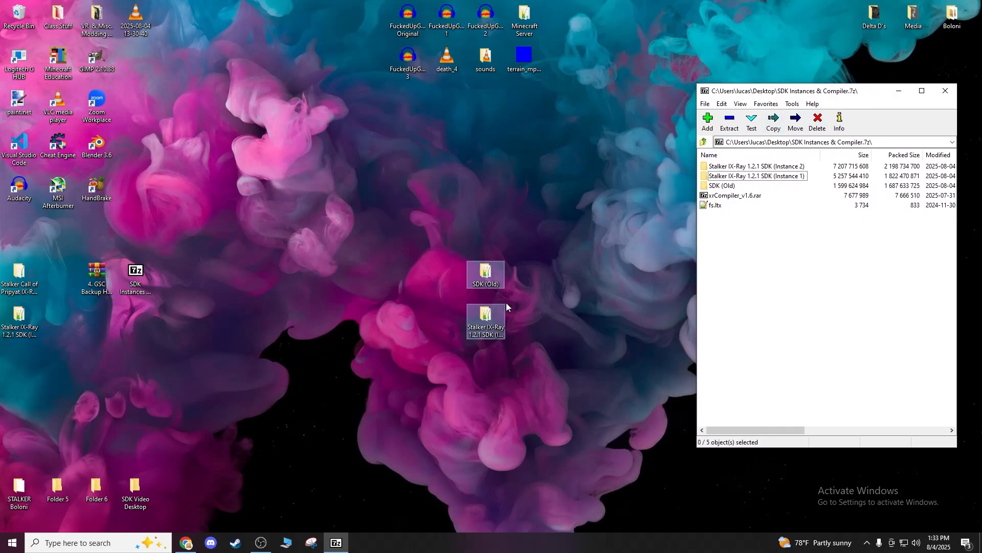
left_click_drag(485, 318, 397, 228)
left_click(503, 294)
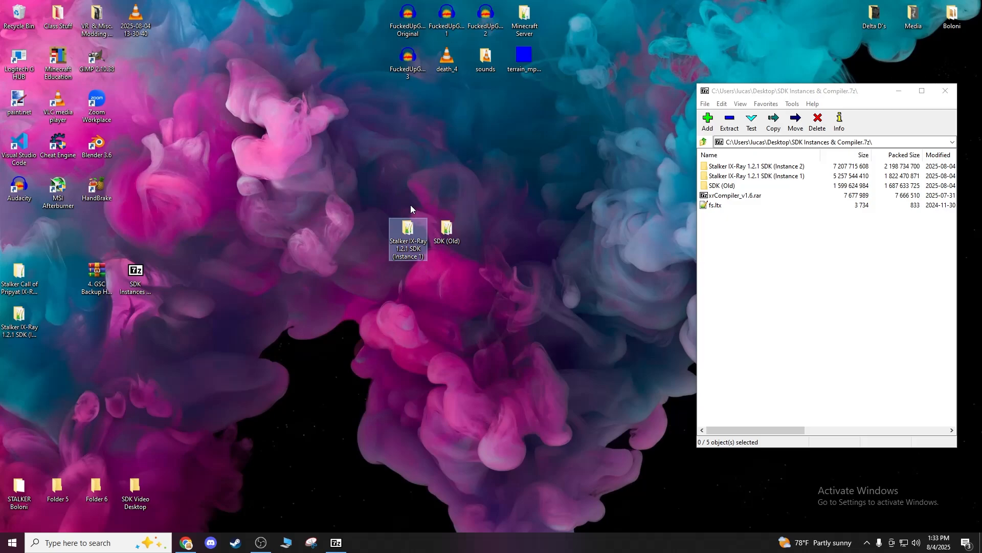
Examine the contents of the SDK (Old) folder on the desktop and close its window.
double_click(447, 231)
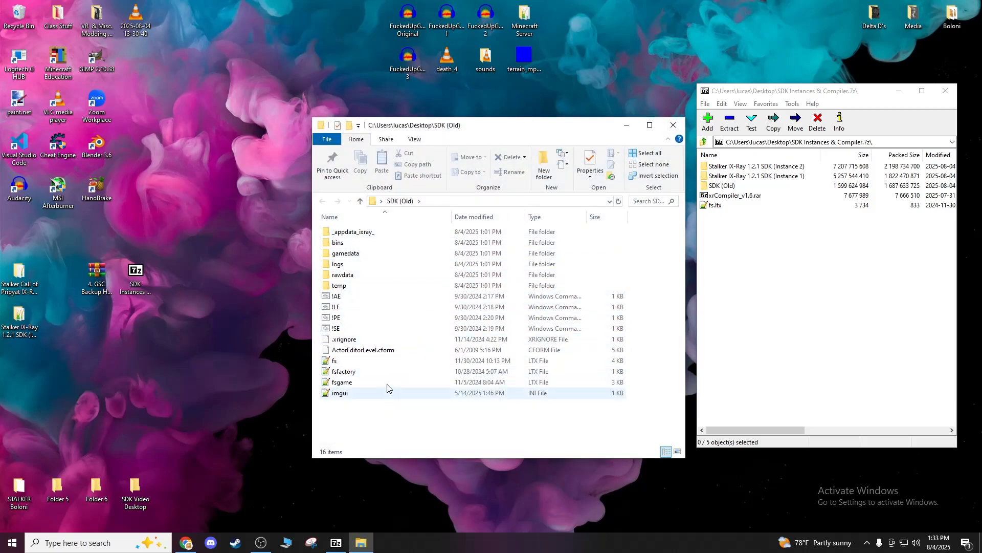
left_click(650, 124)
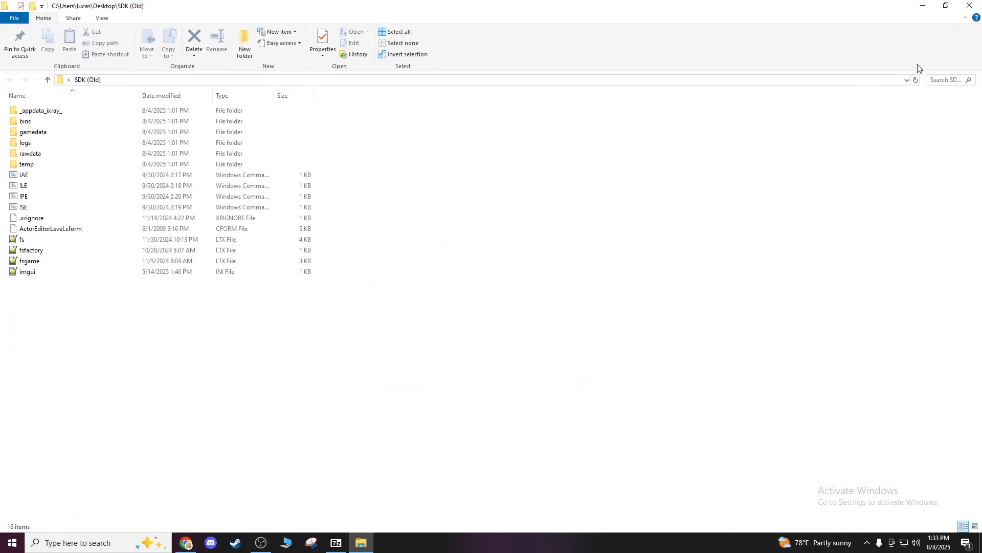
left_click(969, 7)
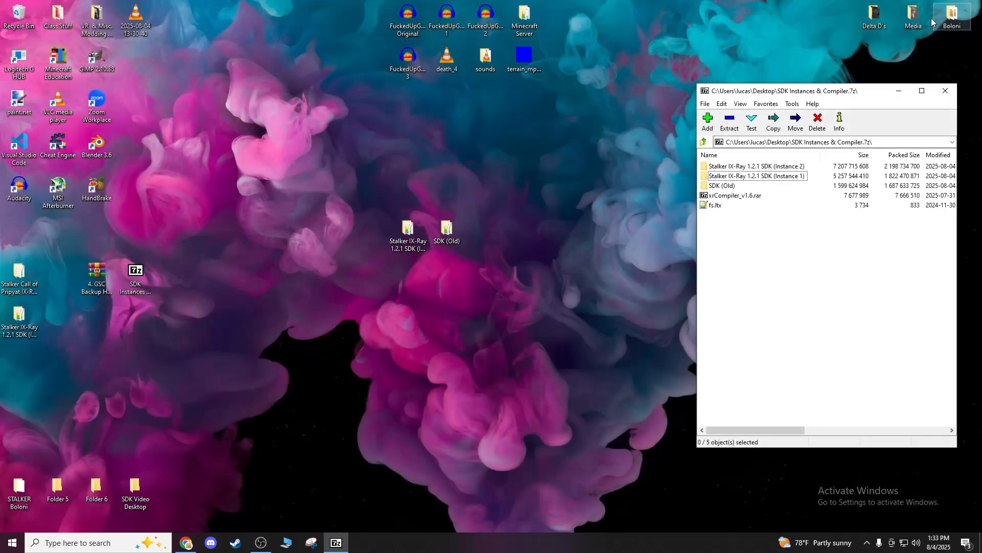
double_click(447, 230)
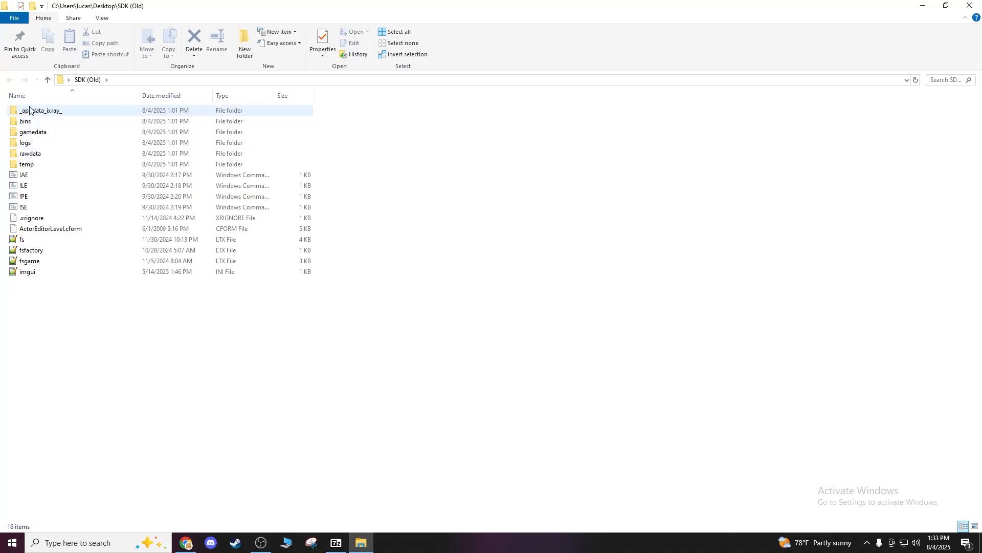
left_click(970, 6)
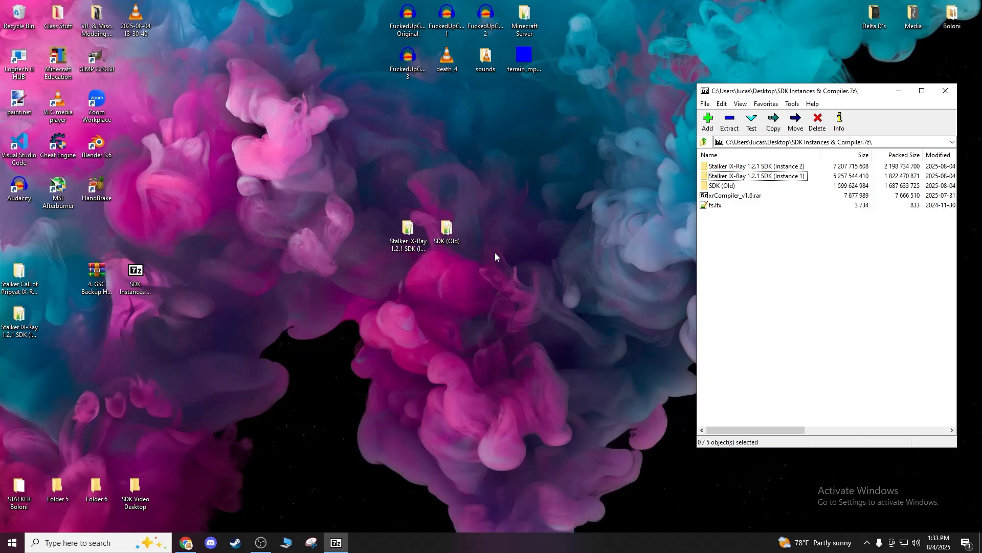
double_click(445, 233)
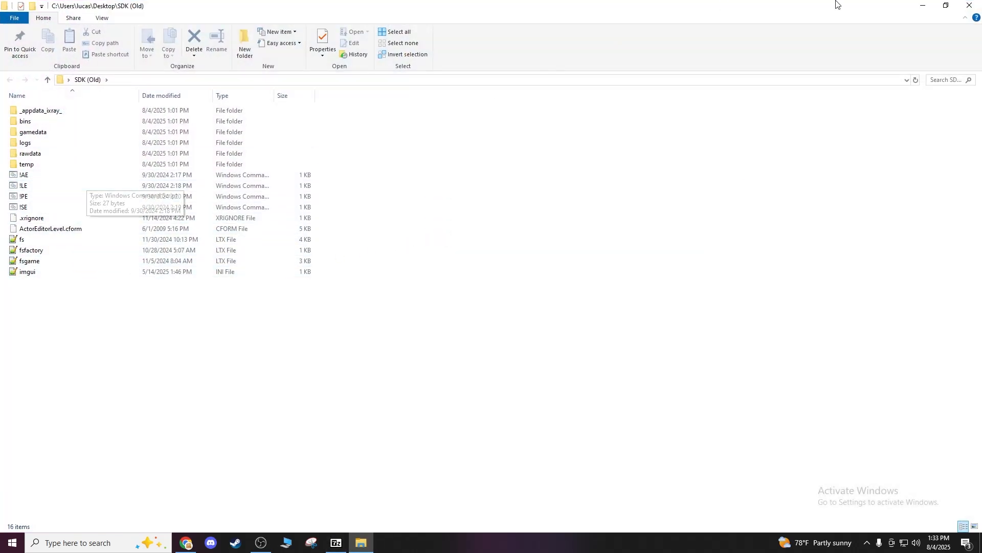
left_click(969, 5)
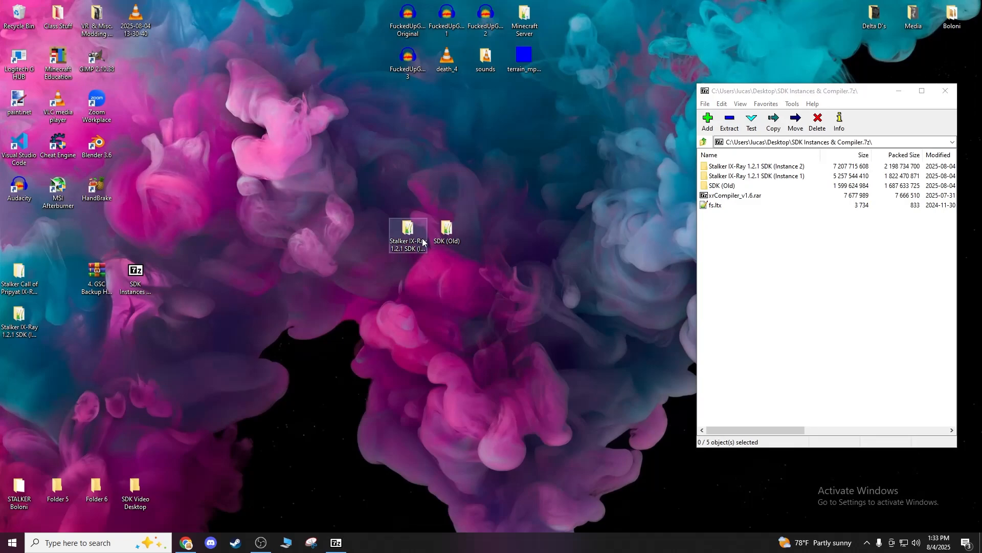
left_click_drag(446, 231, 442, 238)
Select fs.ltx in the archive, view the files of the extracted Instance 1 folder, and close the folder window.
left_click(715, 207)
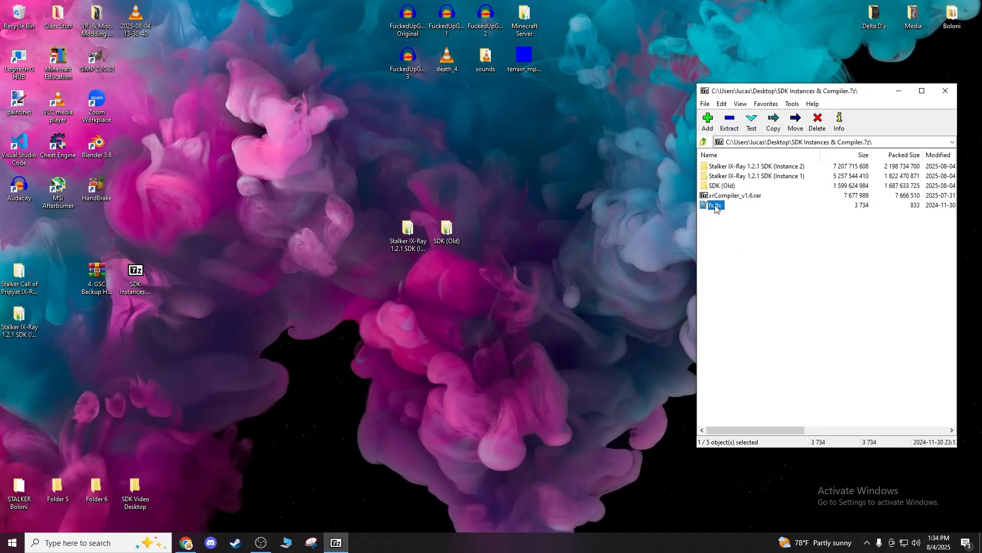
double_click(408, 231)
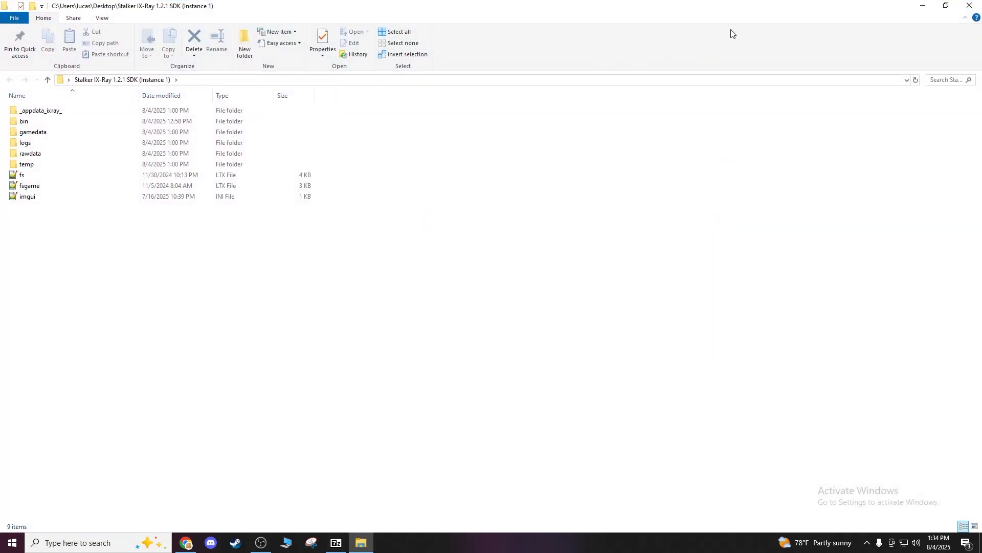
left_click_drag(726, 11, 430, 123)
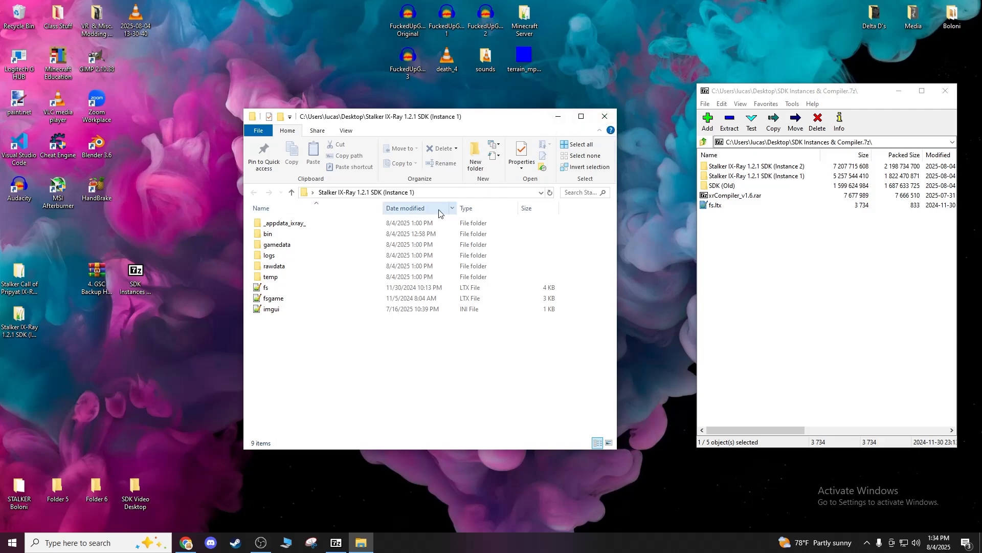
left_click(604, 117)
Rename the extracted Instance 1 folder on the desktop to "Stalker IX-Ray 1.2.1 SDK (Instance 1) a".
left_click(409, 229)
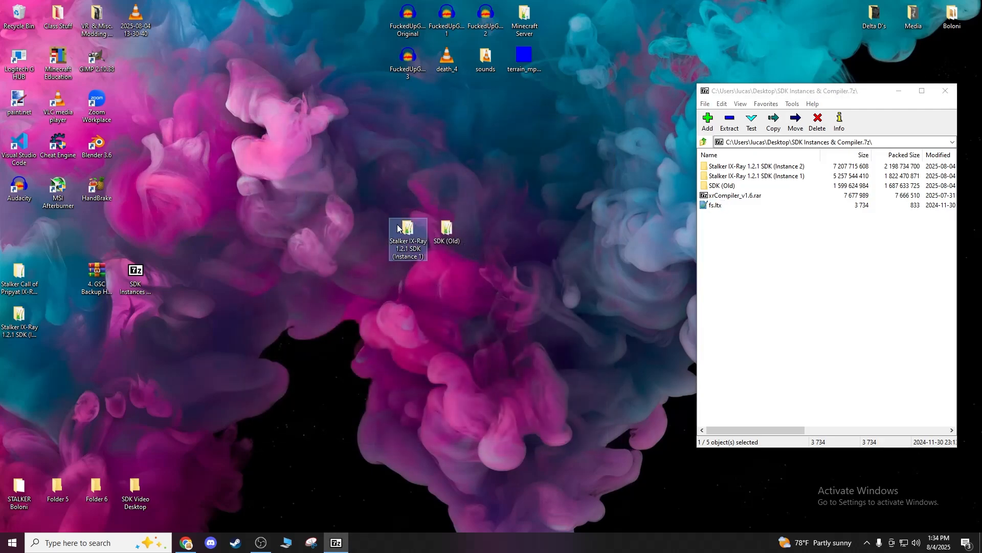
key("F2")
key("Return")
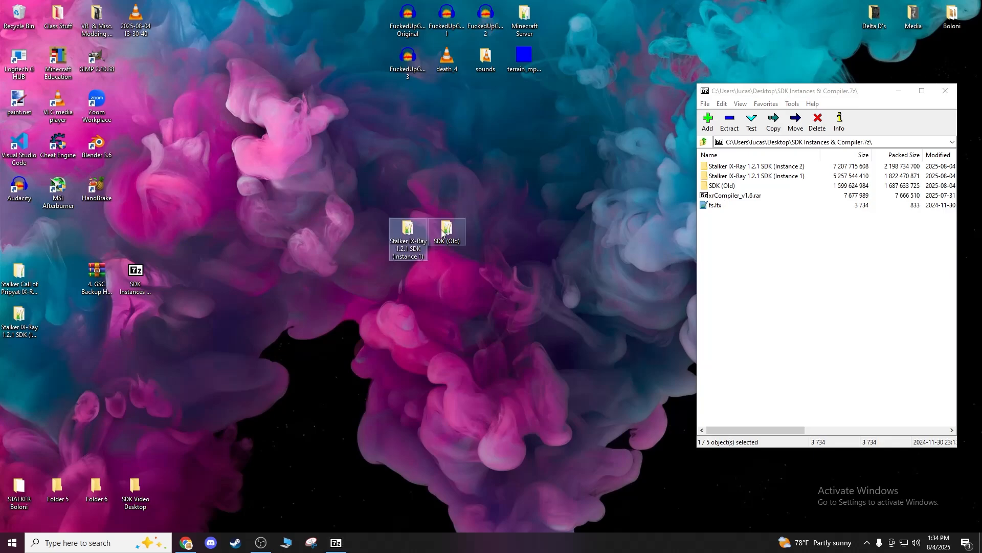
key("F2")
key("End")
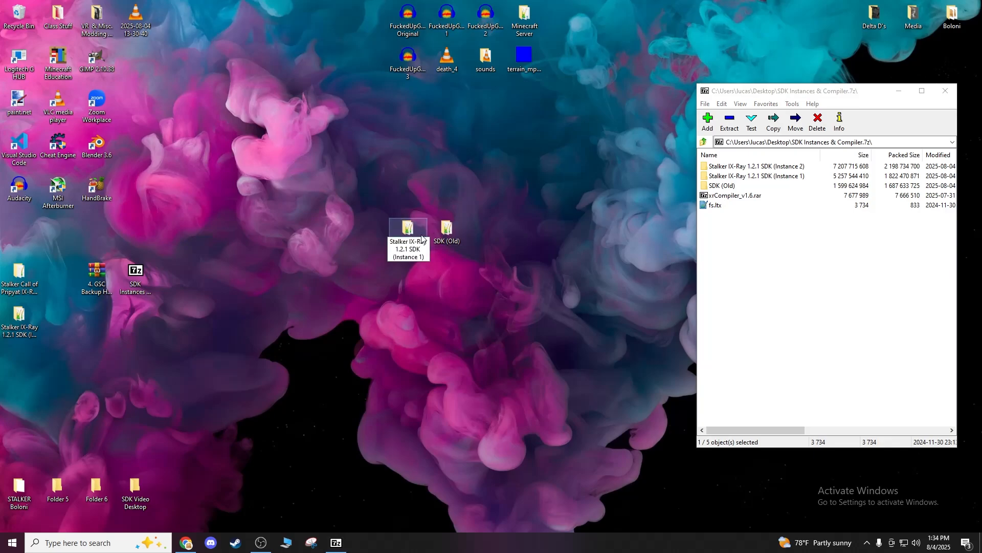
type("a")
key("Return")
Launch the level editor from the renamed folder's bin subfolder to check that it runs, and close the editor.
double_click(421, 238)
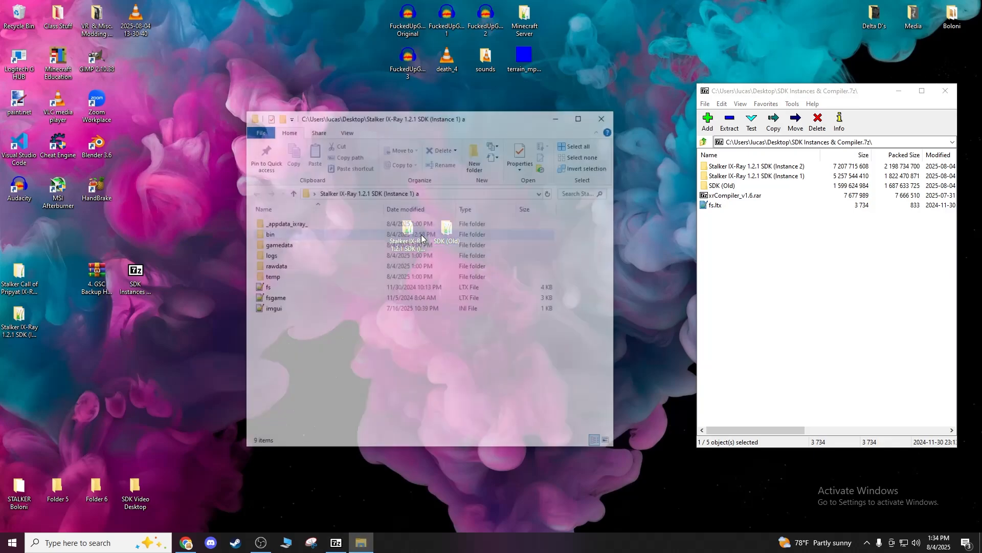
double_click(290, 235)
double_click(284, 341)
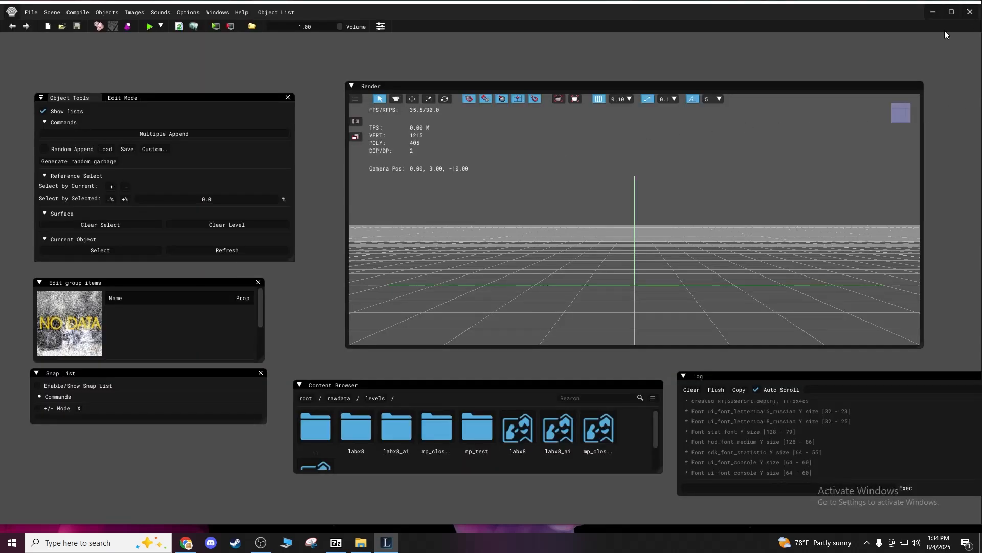
left_click(970, 11)
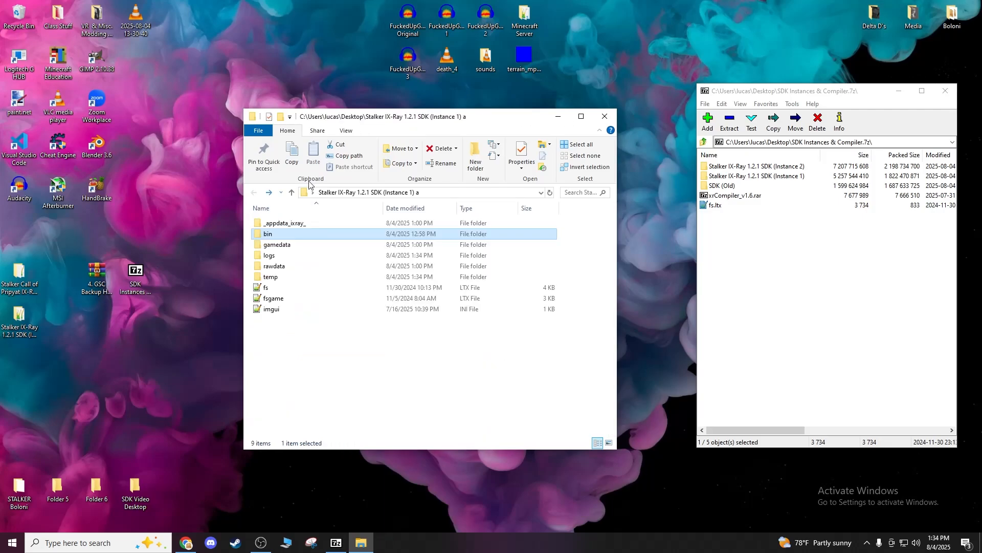
Restore the folder's name to "Stalker IX-Ray 1.2.1 SDK (Instance 1)" and close its File Explorer window.
left_click(606, 116)
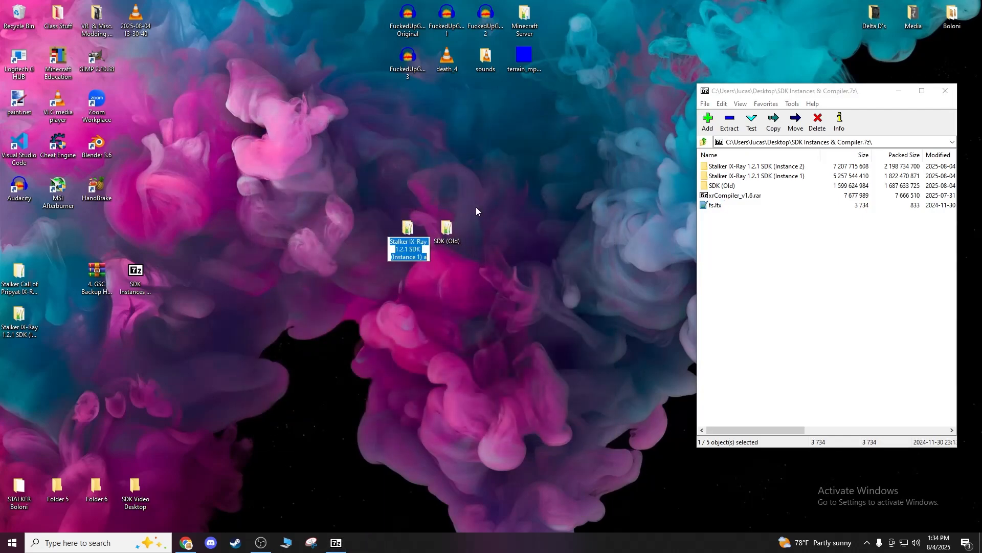
key("Return")
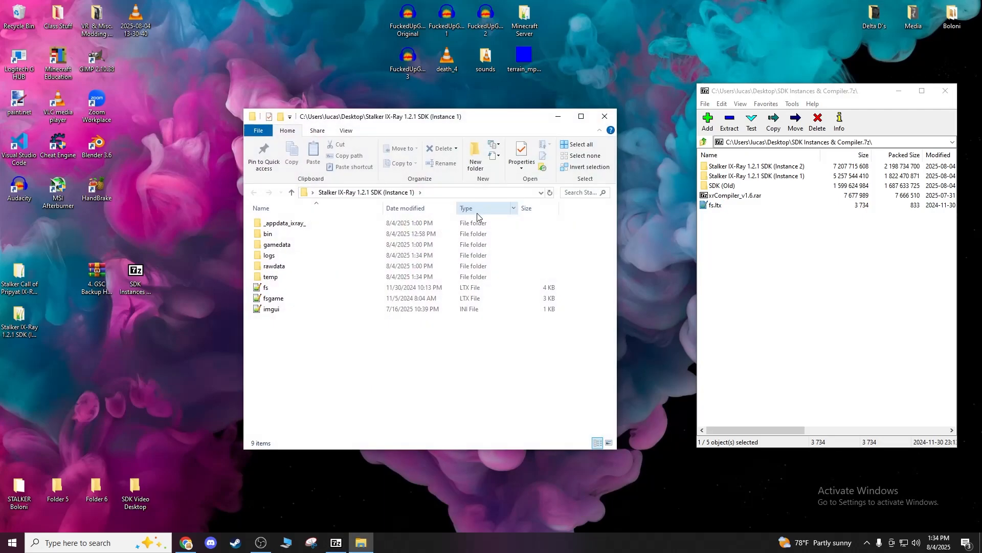
left_click(605, 116)
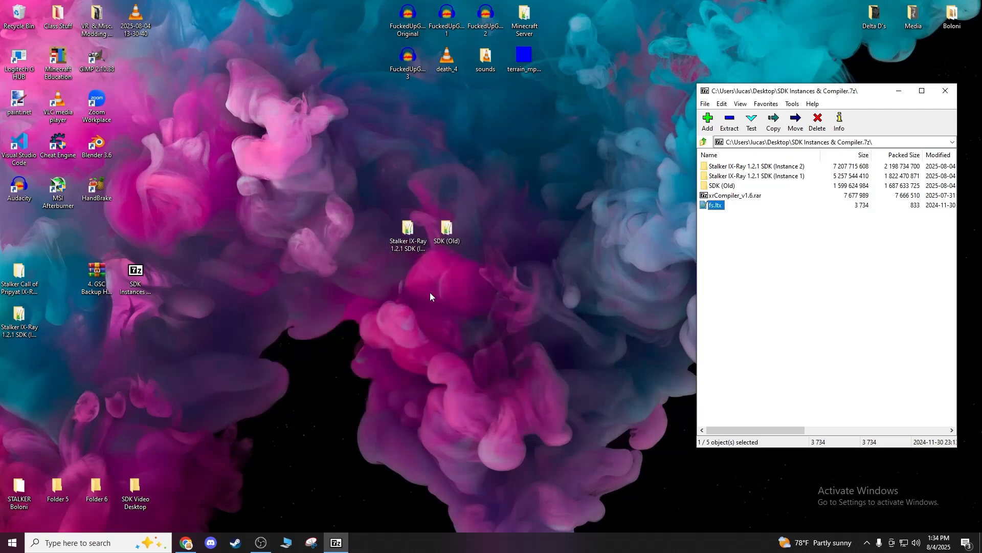
Open the Instance 1 folder, close the SDK Instances & Compiler archive, and place the SDK (Old) folder below Instance 1 on the desktop.
double_click(414, 231)
left_click_drag(921, 100, 877, 99)
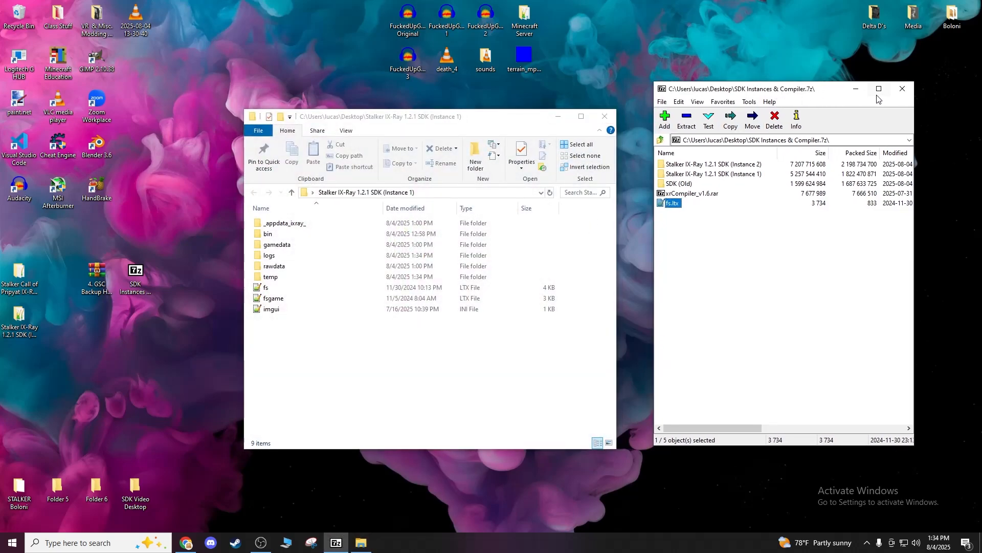
left_click(902, 89)
left_click_drag(451, 125, 719, 118)
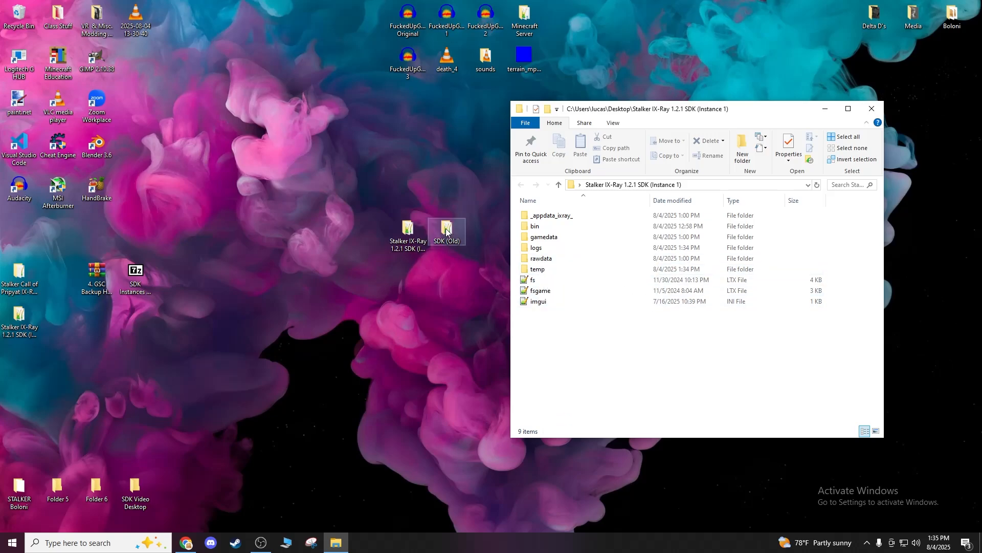
left_click_drag(446, 231, 408, 274)
Examine the Instance 1 rawdata folder with its objects and detail subfolders, and return to the Instance 1 root.
double_click(533, 260)
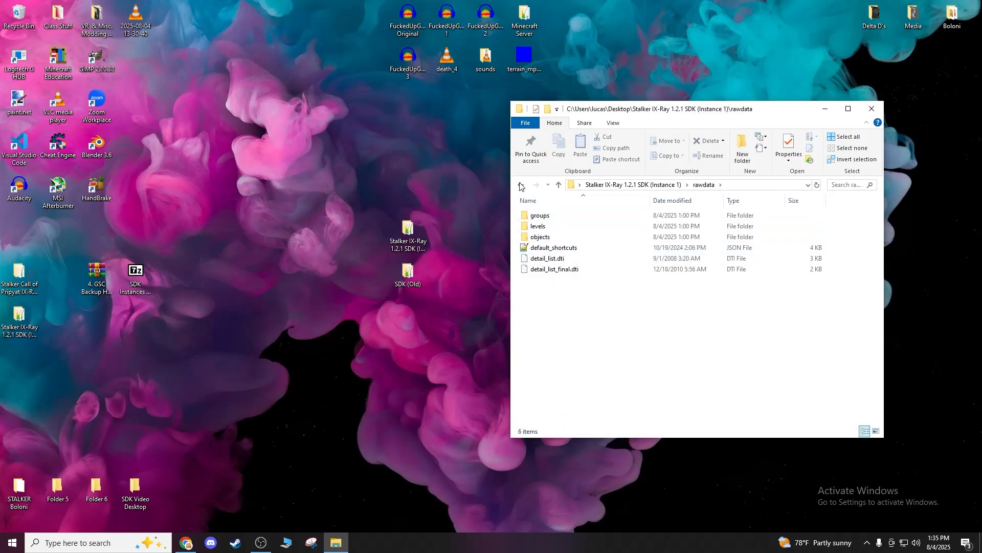
key("alt+Left")
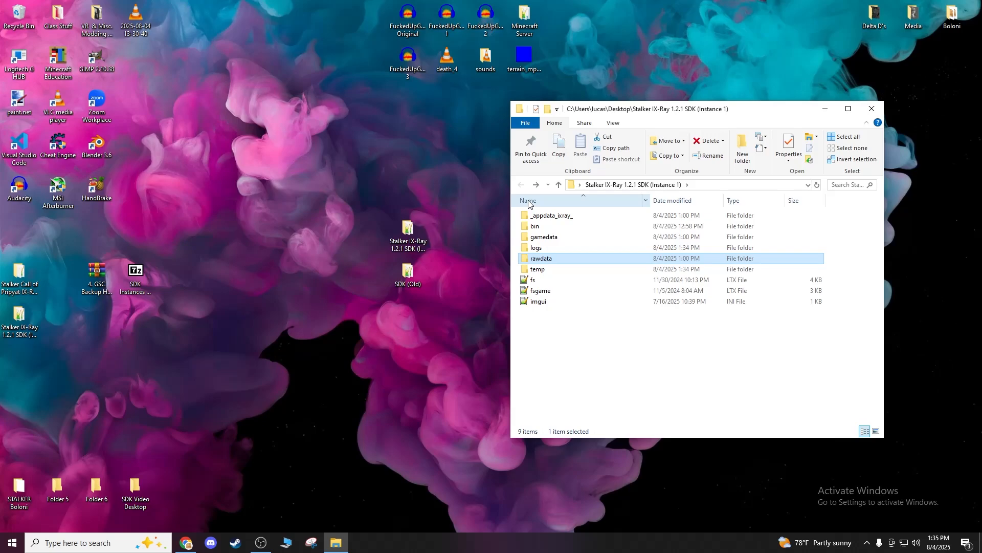
double_click(549, 261)
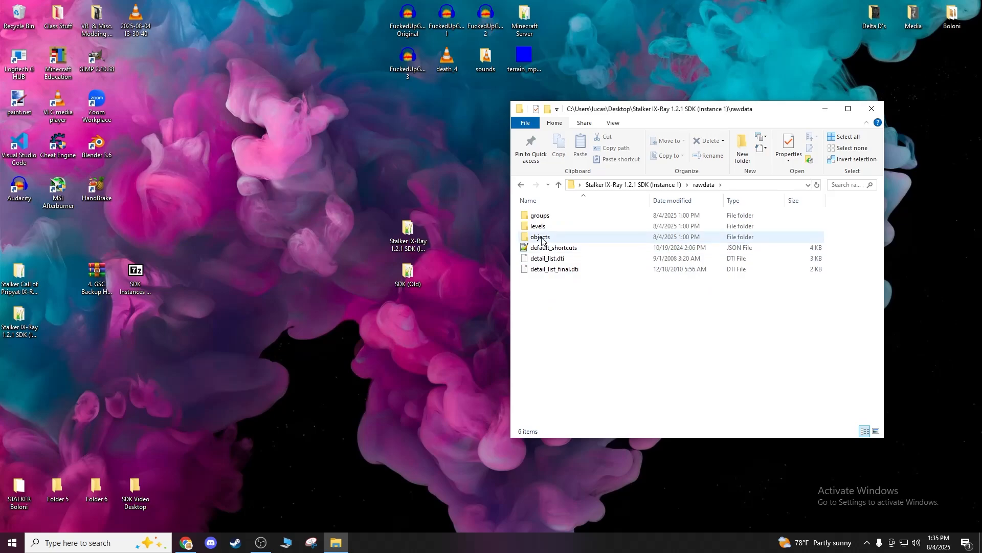
double_click(541, 238)
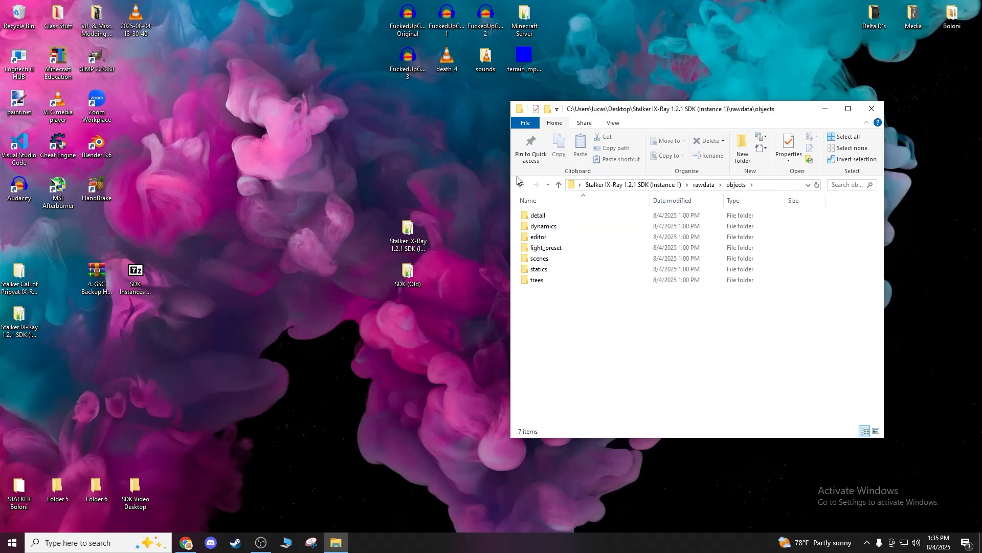
double_click(535, 216)
scroll(554, 249, "down", 5)
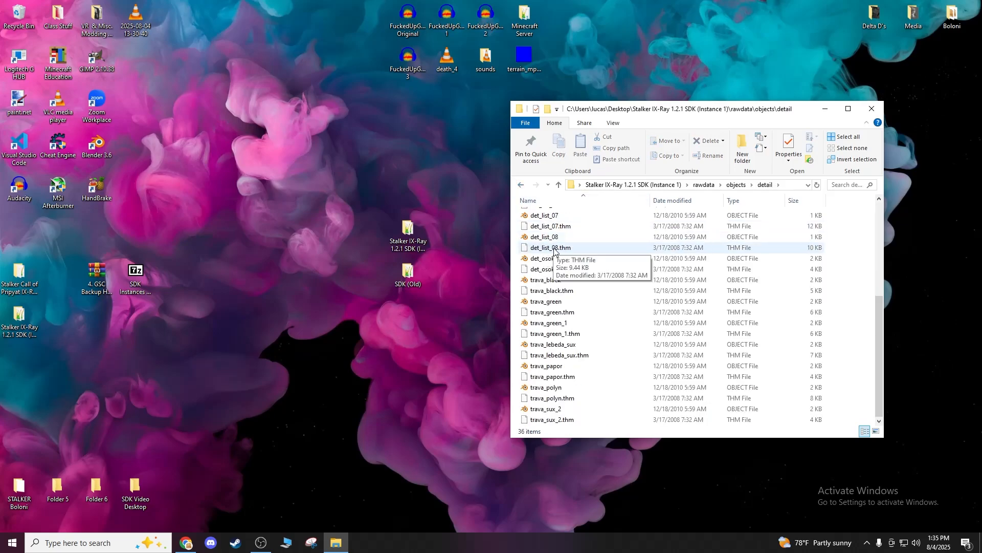
left_click(522, 186)
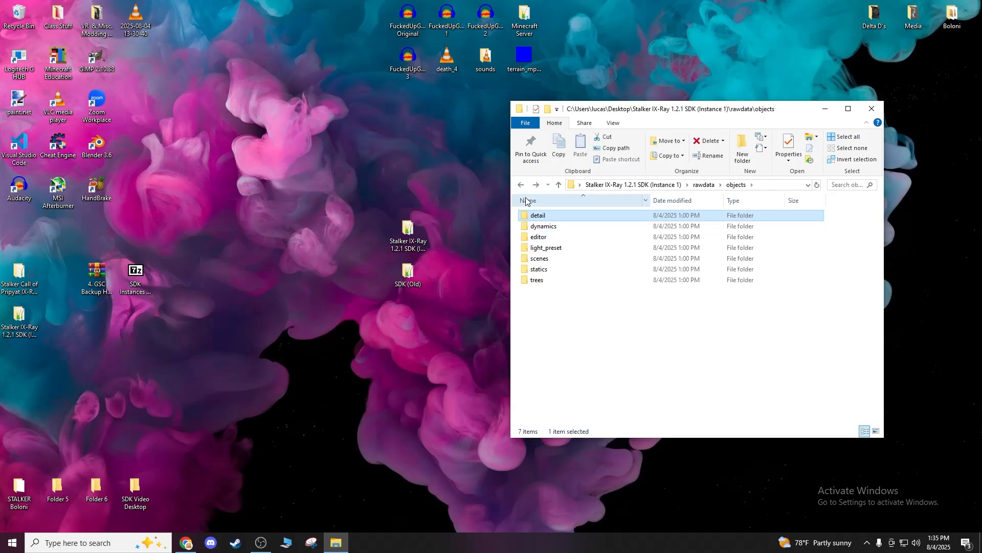
left_click(522, 188)
left_click(521, 188)
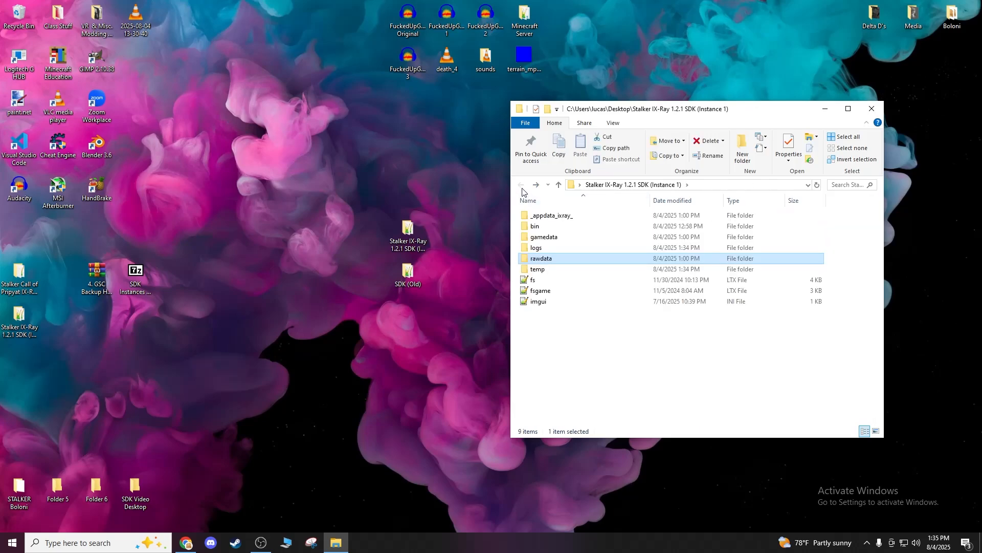
Open the 4. GSC Backup HDD (until 2009) archive beside the Instance 1 folder window and enter its top-level folder.
double_click(96, 273)
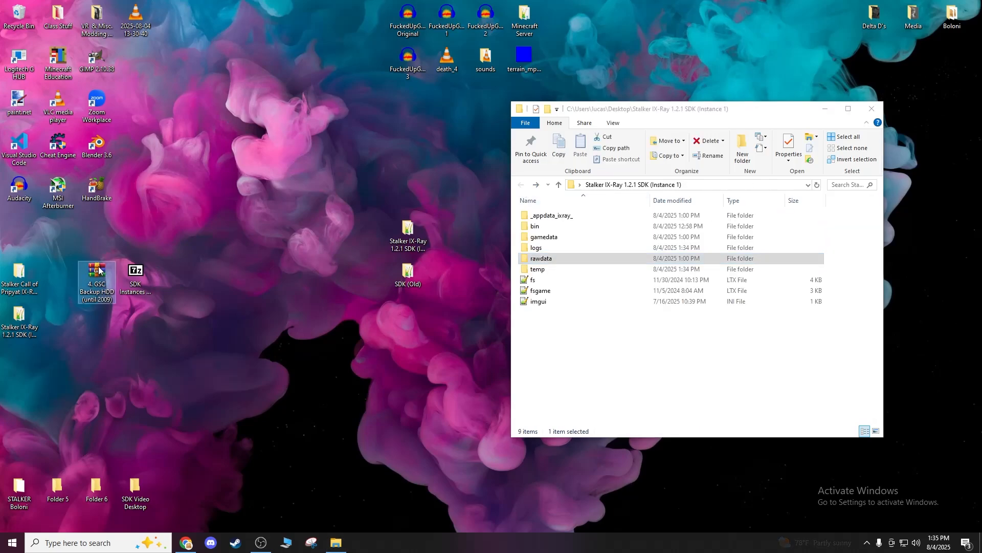
left_click(682, 103)
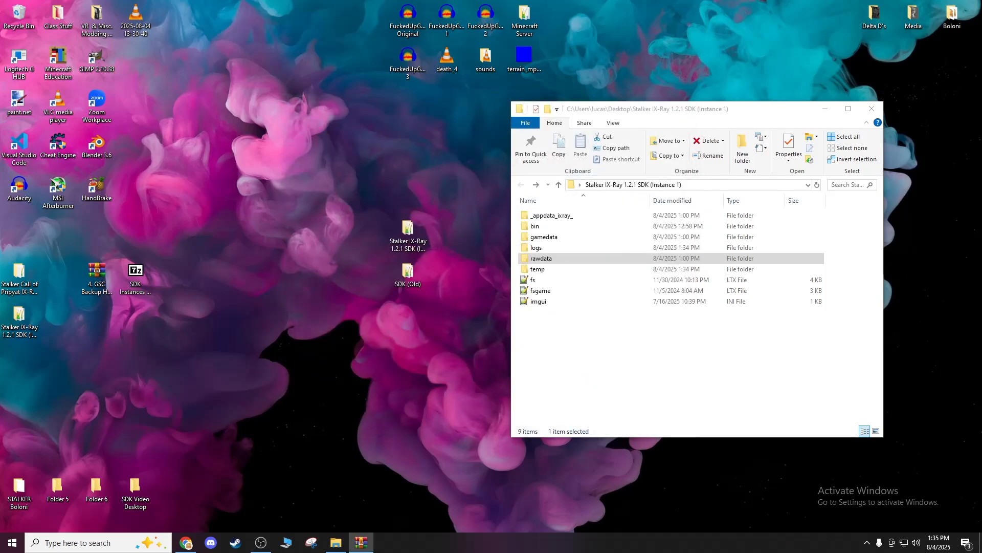
left_click_drag(844, 100, 344, 61)
double_click(253, 148)
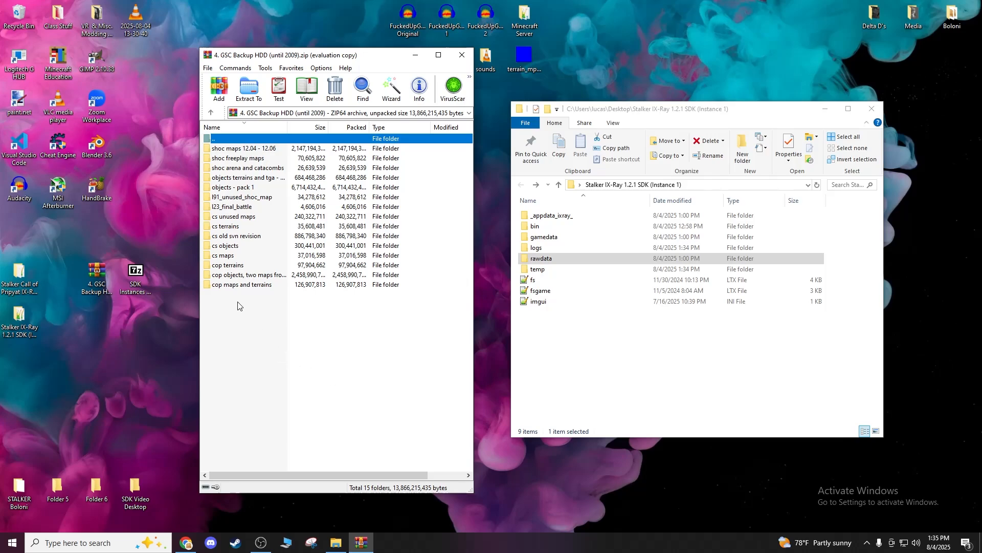
Extract the "cop terrains", "cop objects, two maps from official sdk" and "cop maps and terrains" folders to the desktop and close the GSC Backup archive.
left_click(221, 266)
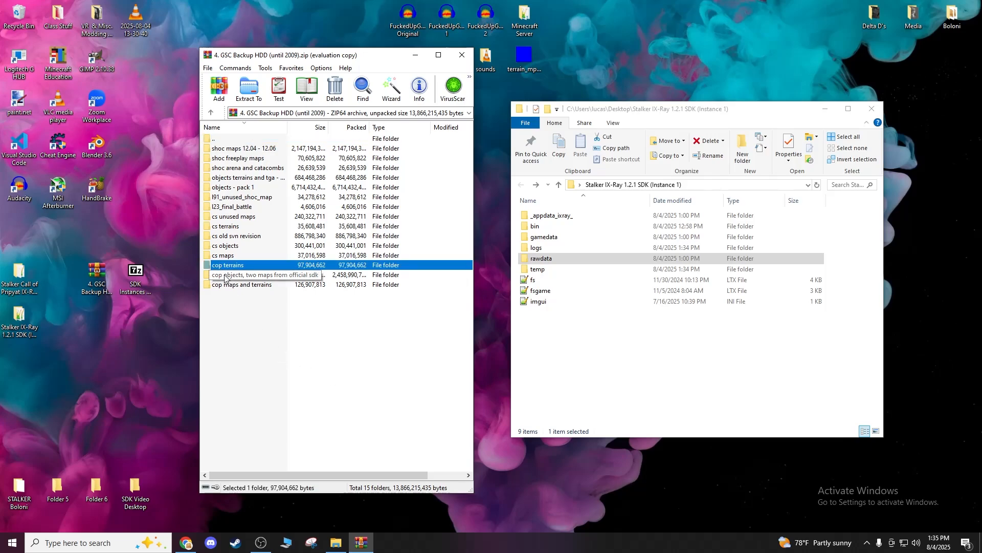
left_click(225, 276)
left_click(226, 285)
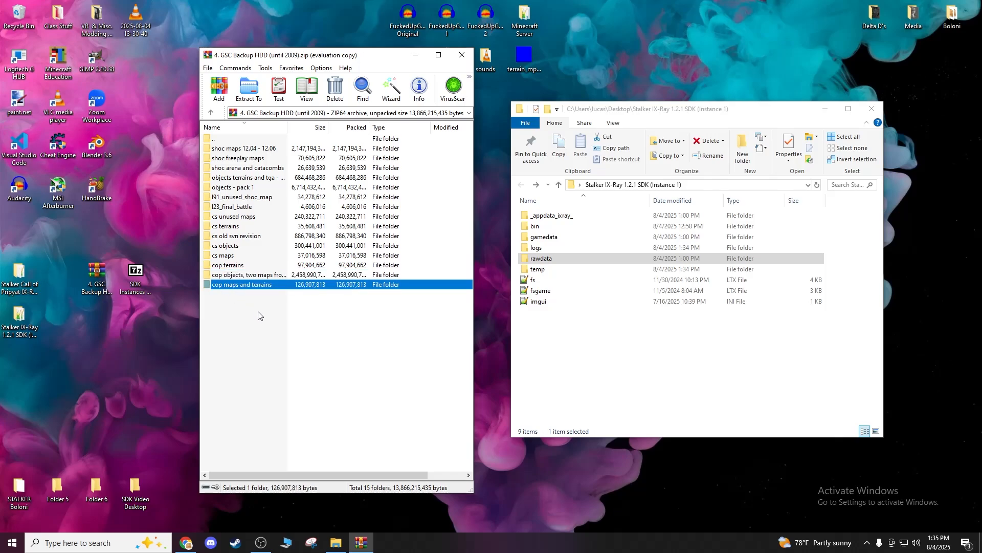
left_click_drag(242, 310, 222, 265)
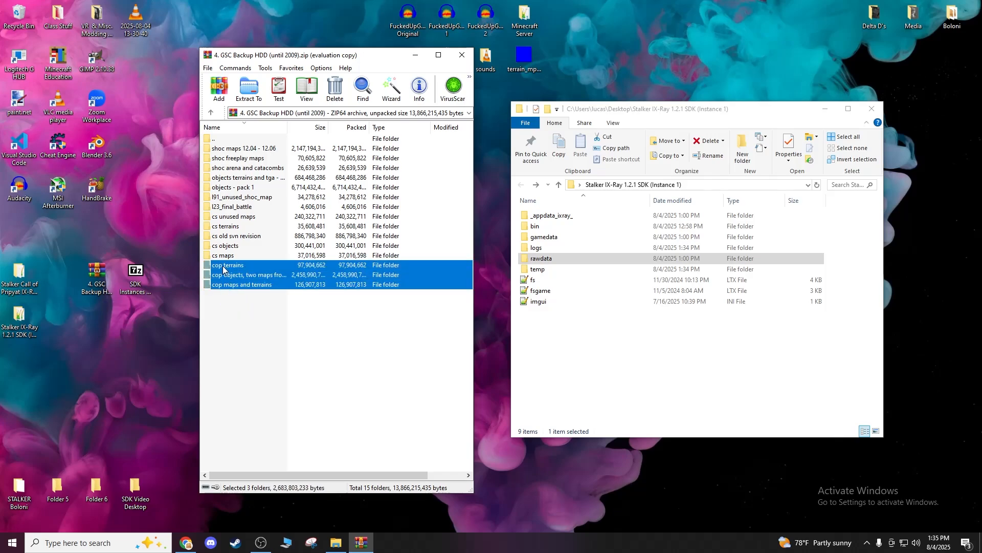
left_click_drag(115, 387, 129, 391)
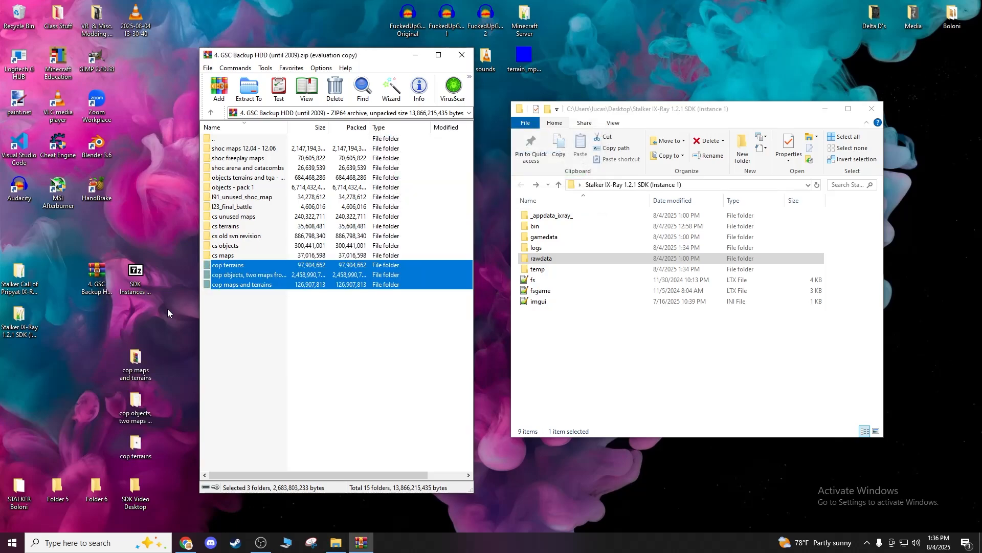
left_click(462, 54)
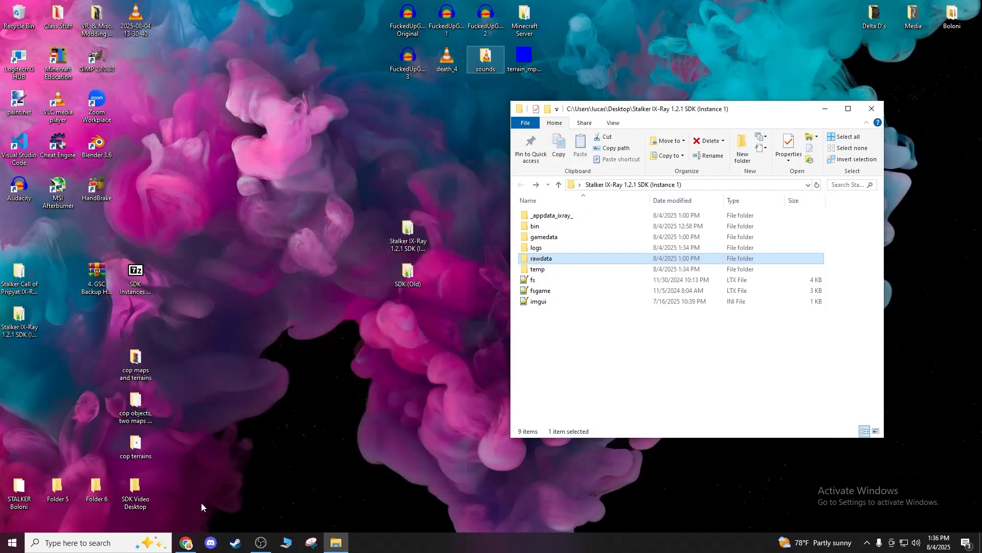
Place the three extracted cop folders beside the Instance 1 folder on the desktop and reopen Instance 1's rawdata folder.
left_click_drag(156, 435, 363, 233)
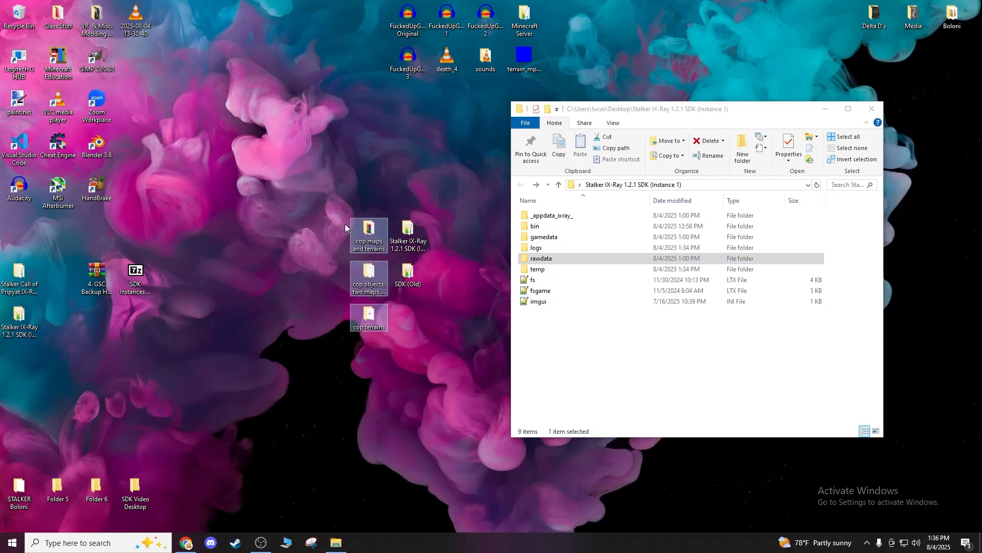
left_click(872, 108)
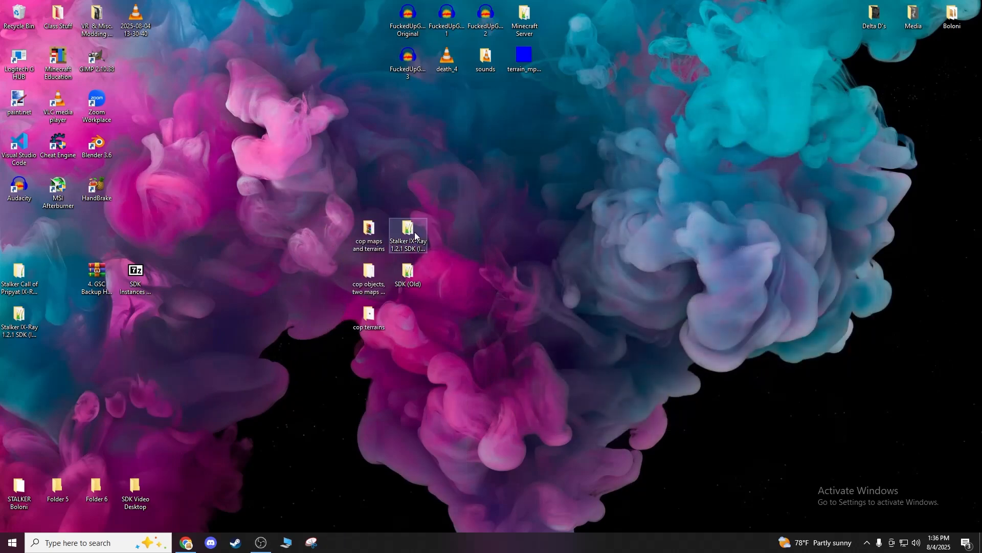
double_click(407, 233)
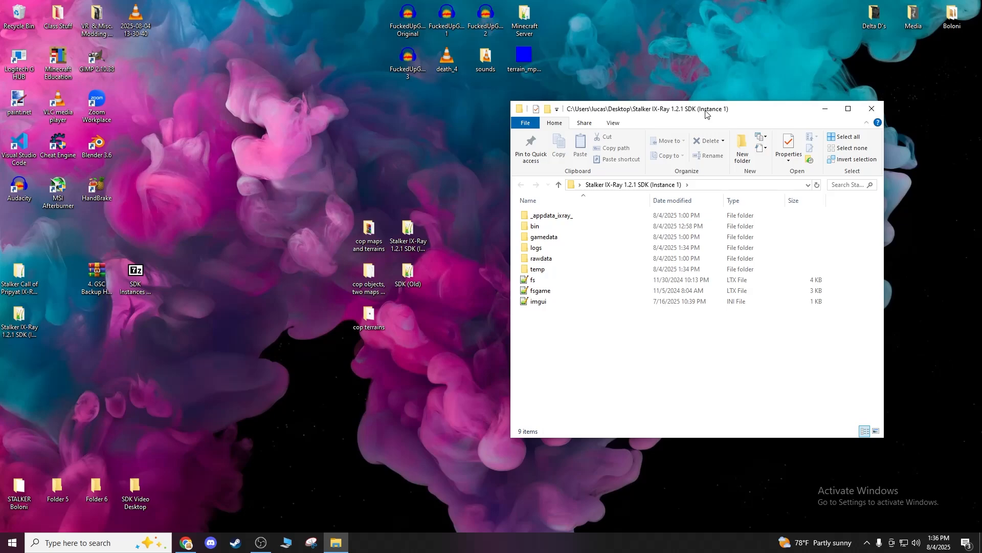
double_click(541, 259)
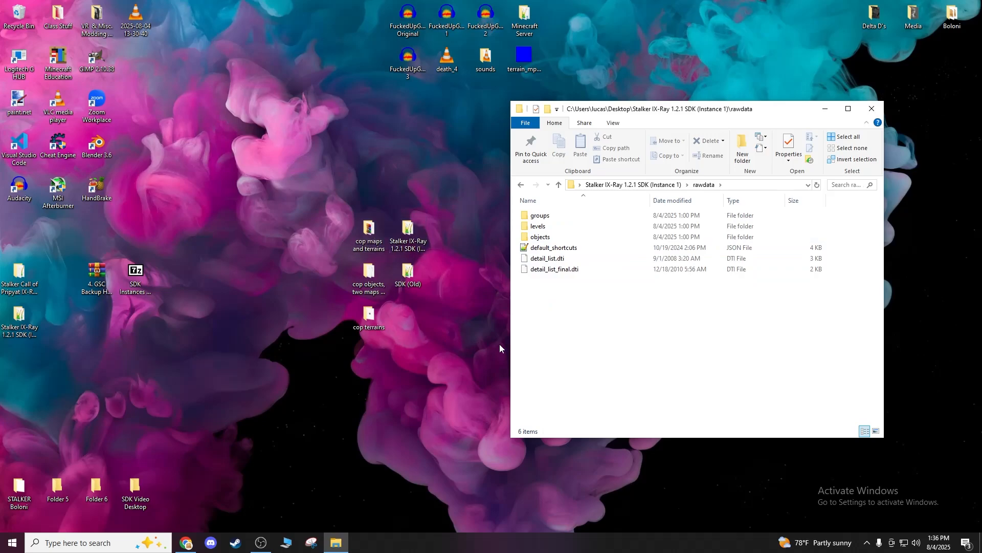
Open the lx_data.7z archive from the "cop maps and terrains" folder and enter its levels folder.
double_click(369, 231)
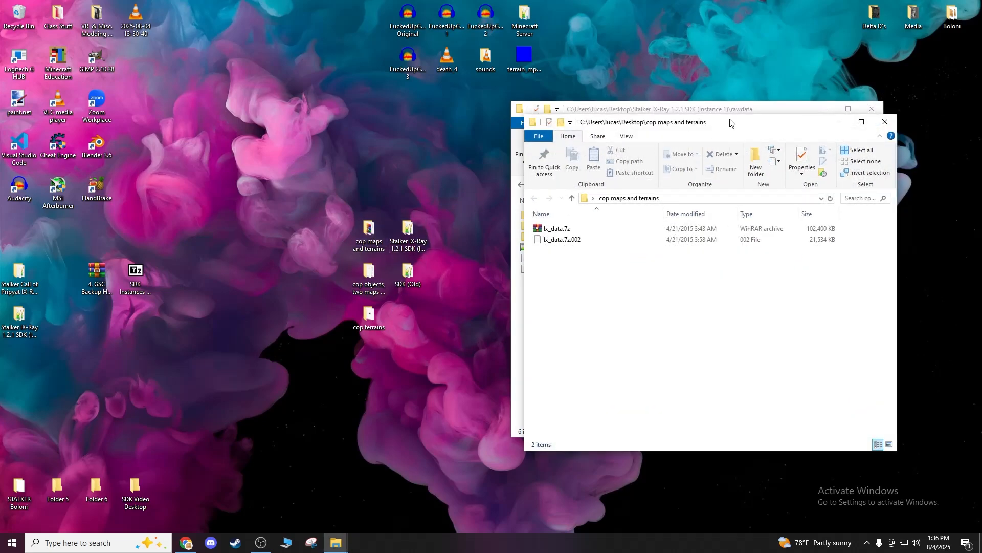
left_click_drag(732, 123, 326, 108)
left_click(163, 218)
double_click(164, 217)
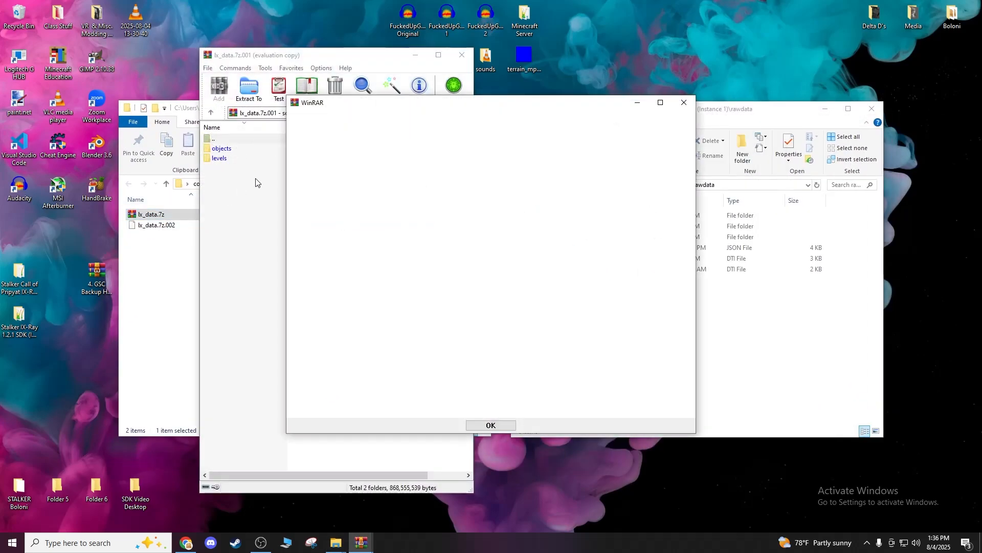
left_click(684, 104)
left_click(223, 161)
double_click(223, 162)
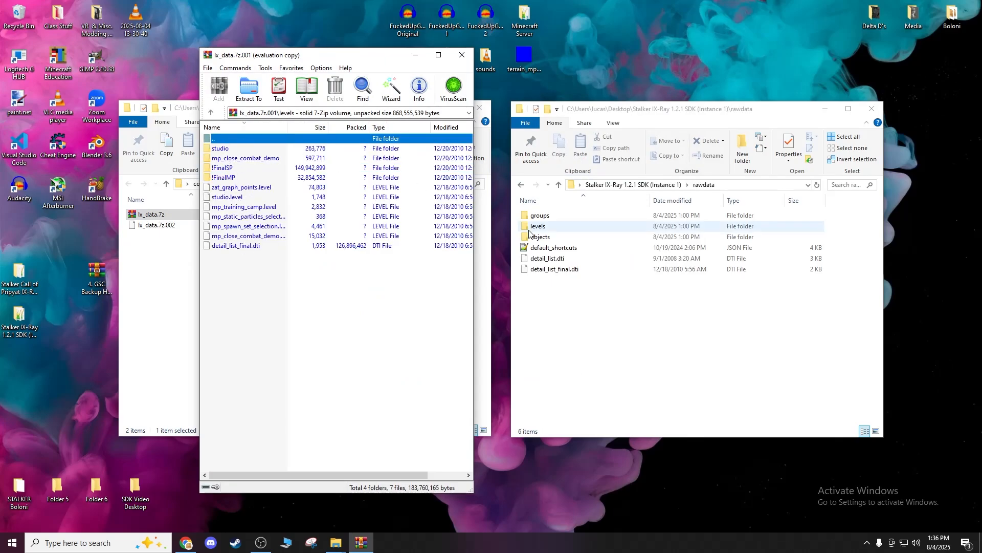
Open Instance 1's rawdata levels folder for comparison, then close the lx_data archive and the "cop maps and terrains" window.
left_click(544, 228)
double_click(545, 228)
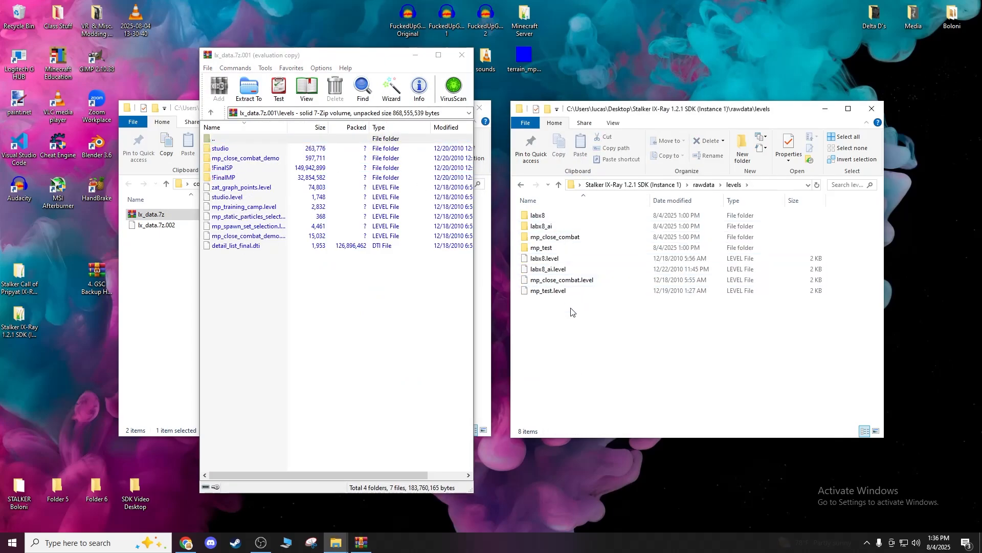
left_click(244, 245)
left_click(244, 260)
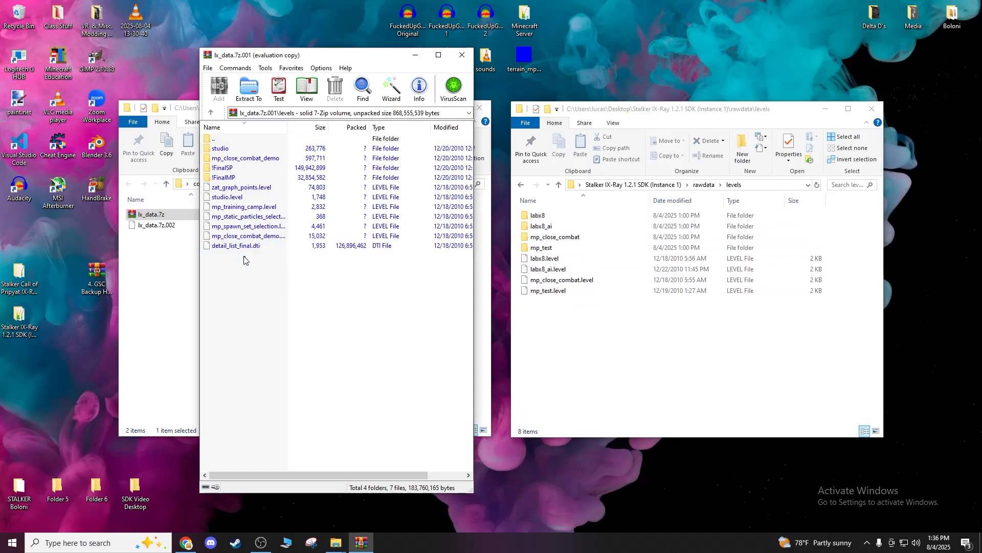
double_click(209, 138)
double_click(209, 138)
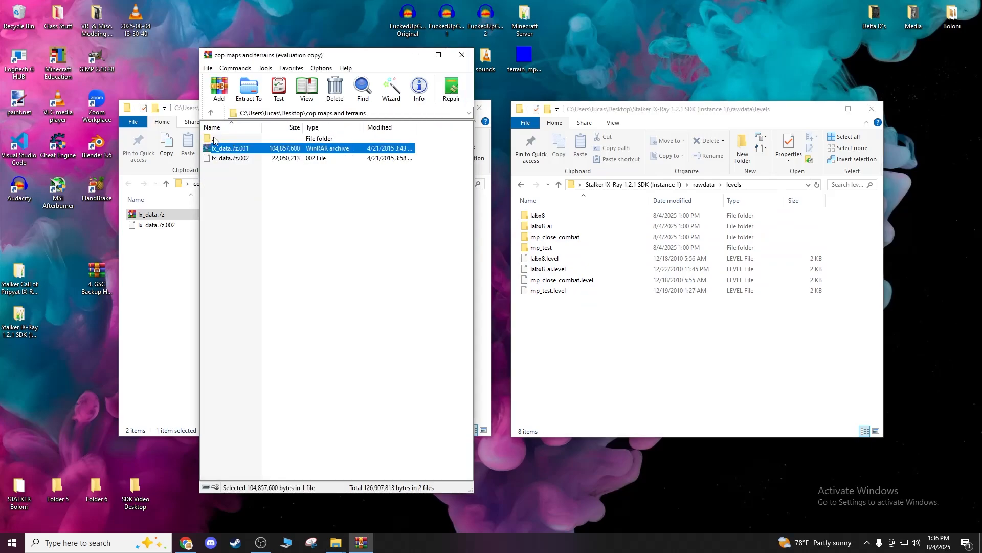
left_click(463, 54)
left_click(480, 108)
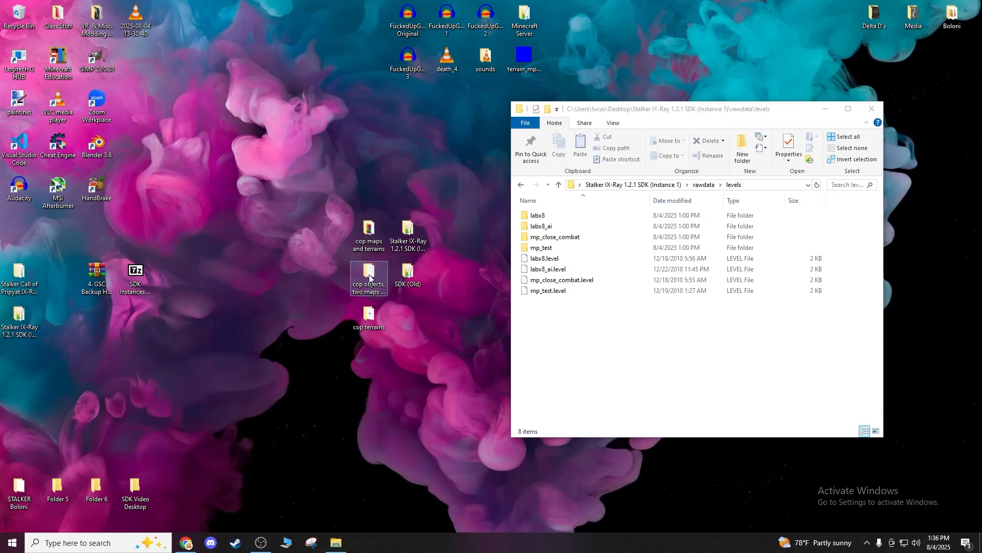
Open the resources_data.7z archive from the "cop objects, two maps from official sdk" folder and enter its rawdata levels folder.
double_click(370, 277)
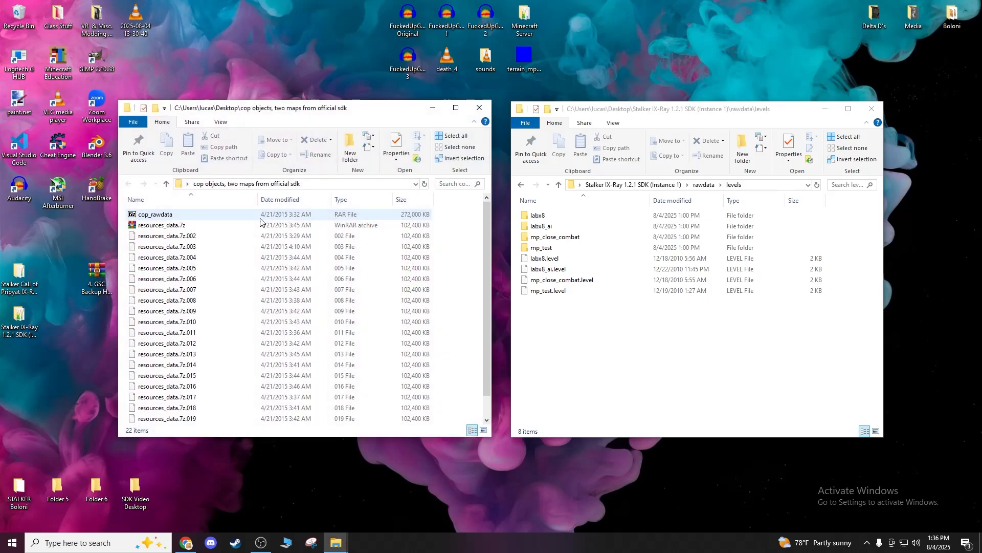
double_click(175, 225)
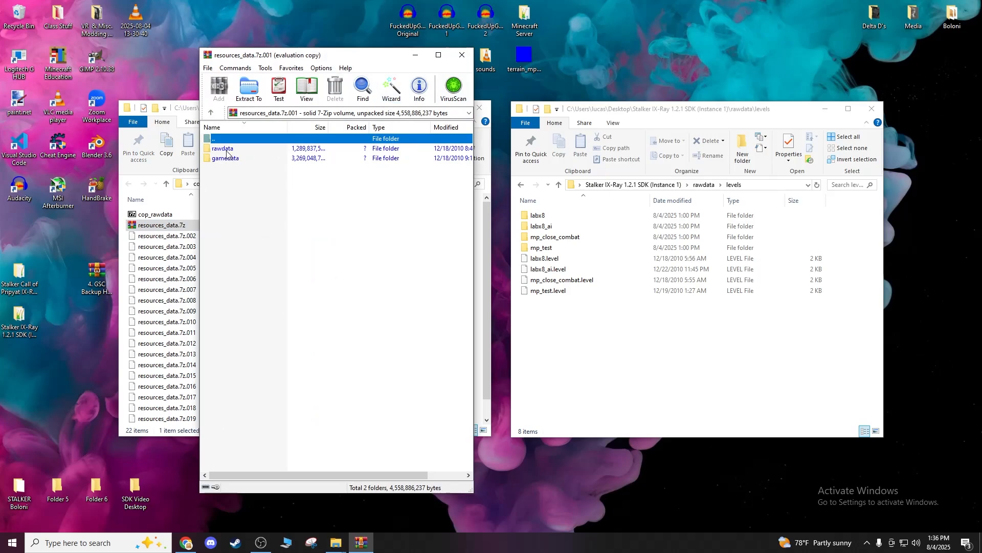
double_click(227, 154)
left_click(419, 235)
double_click(229, 158)
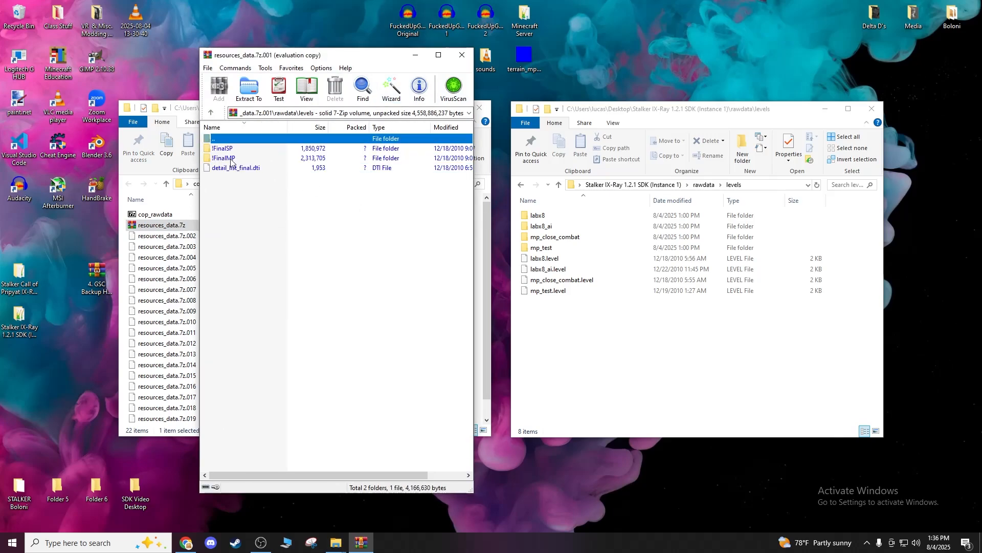
Examine the map files in the !FinalMP and !FinalSP level folders, then close the resources_data archive.
double_click(232, 159)
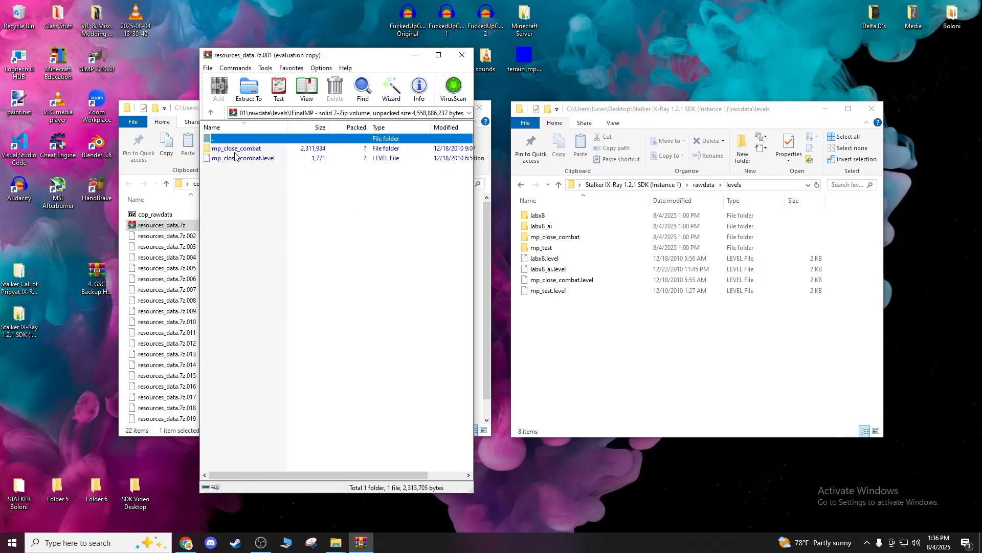
double_click(234, 150)
double_click(227, 139)
double_click(227, 139)
double_click(222, 149)
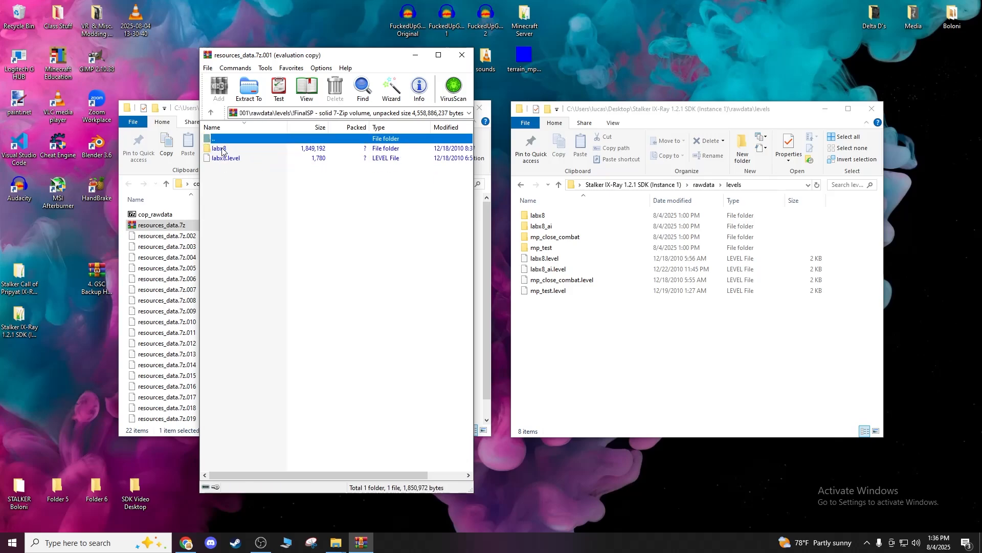
double_click(222, 149)
double_click(225, 139)
double_click(226, 140)
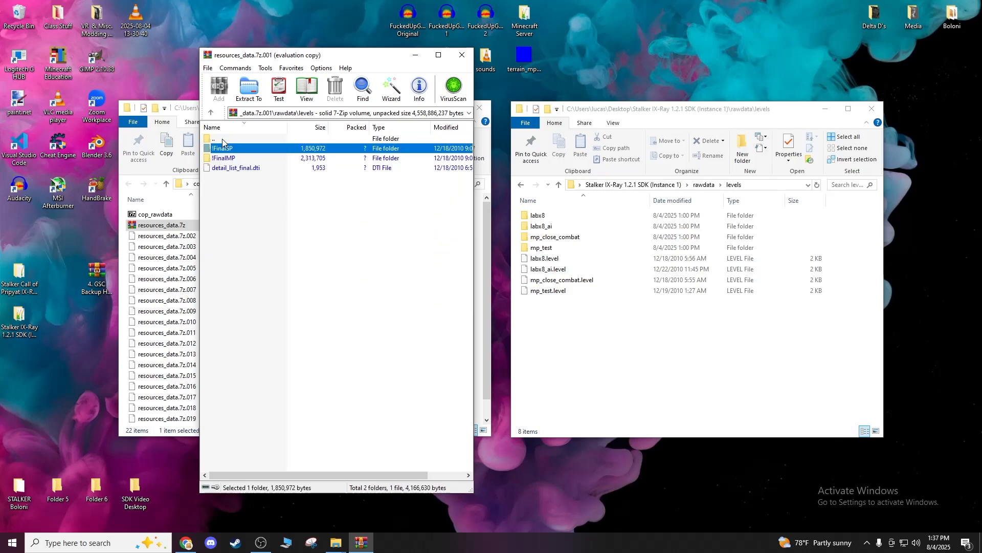
double_click(233, 139)
left_click(462, 54)
Open the cop_rawdata archive at its rawdata folder, close the source folder window, and place the archive beside the Instance 1 window.
double_click(155, 214)
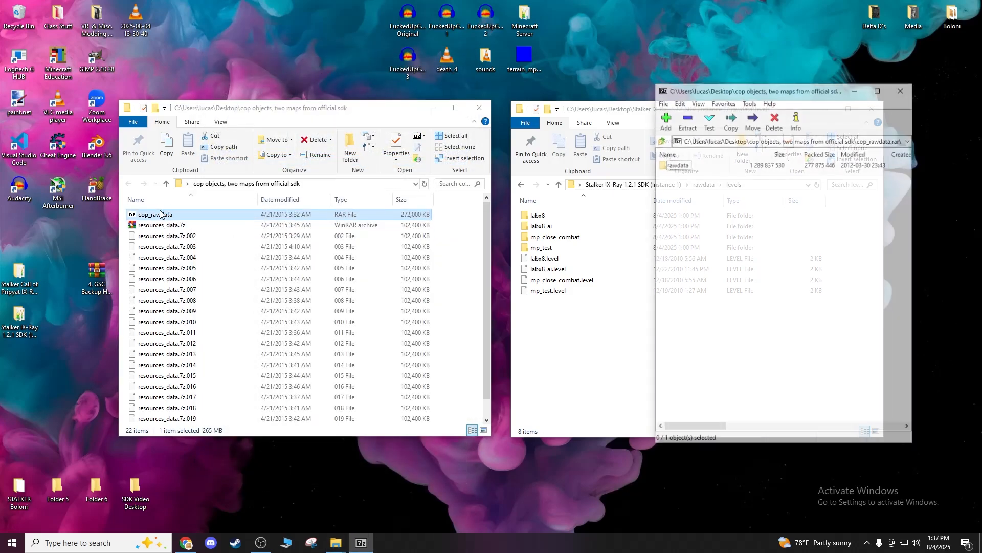
double_click(677, 165)
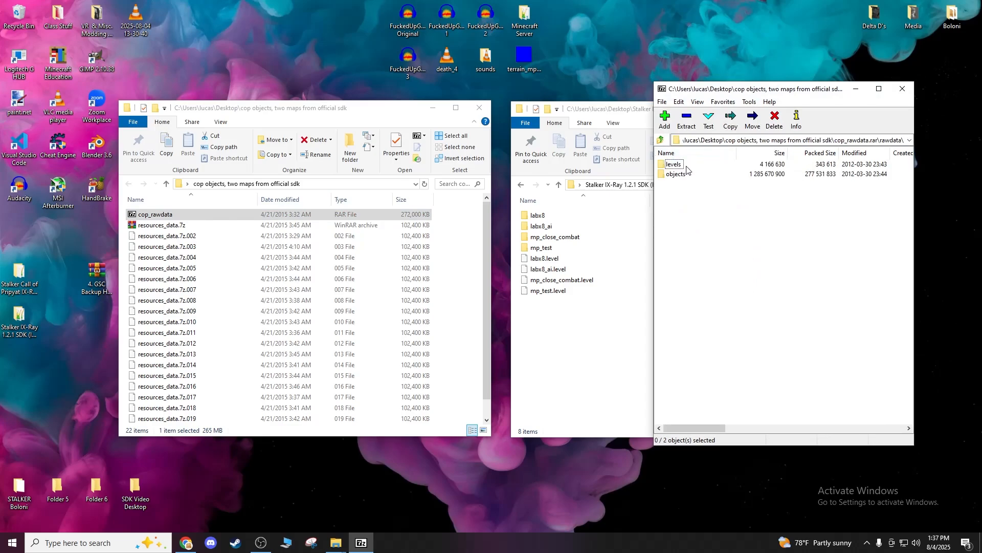
left_click(479, 107)
left_click_drag(761, 90, 295, 111)
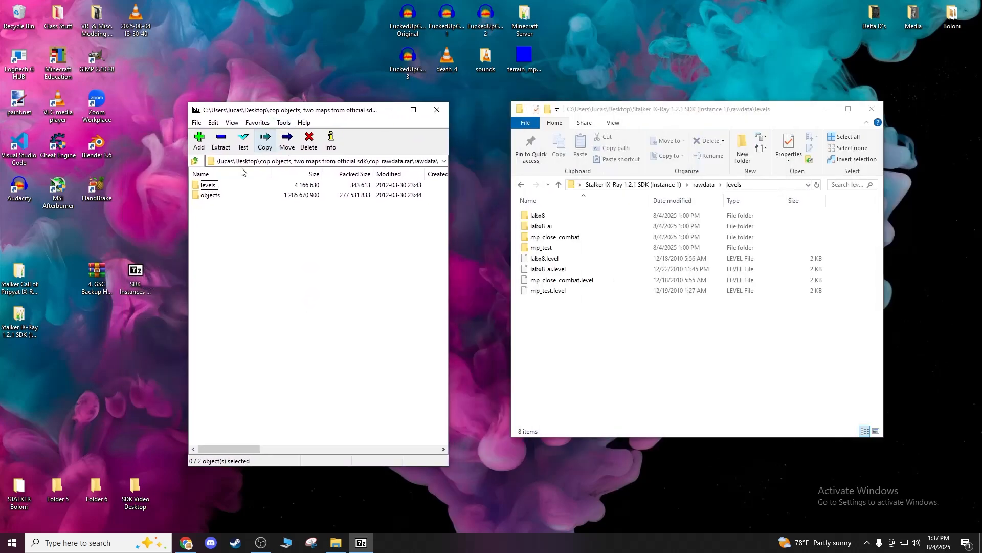
Look through the objects folder in the cop_rawdata archive, back out to the archive list, and re-enter the archive's rawdata folder.
double_click(214, 197)
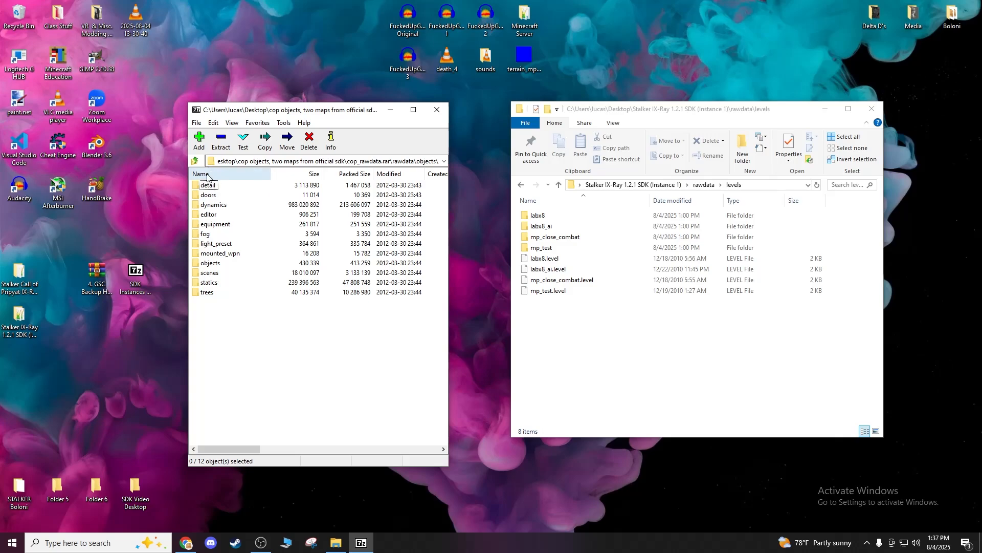
left_click(196, 162)
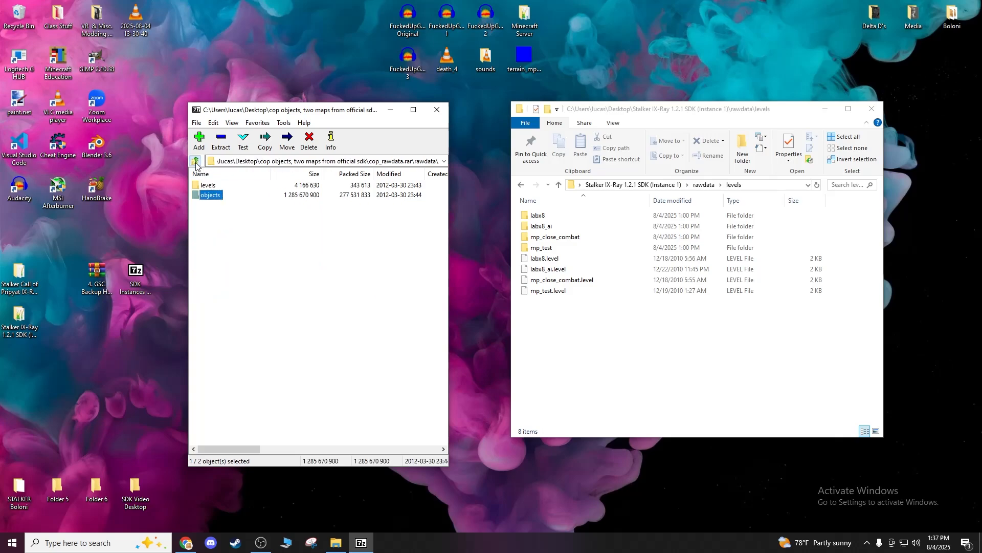
left_click(195, 161)
left_click(194, 163)
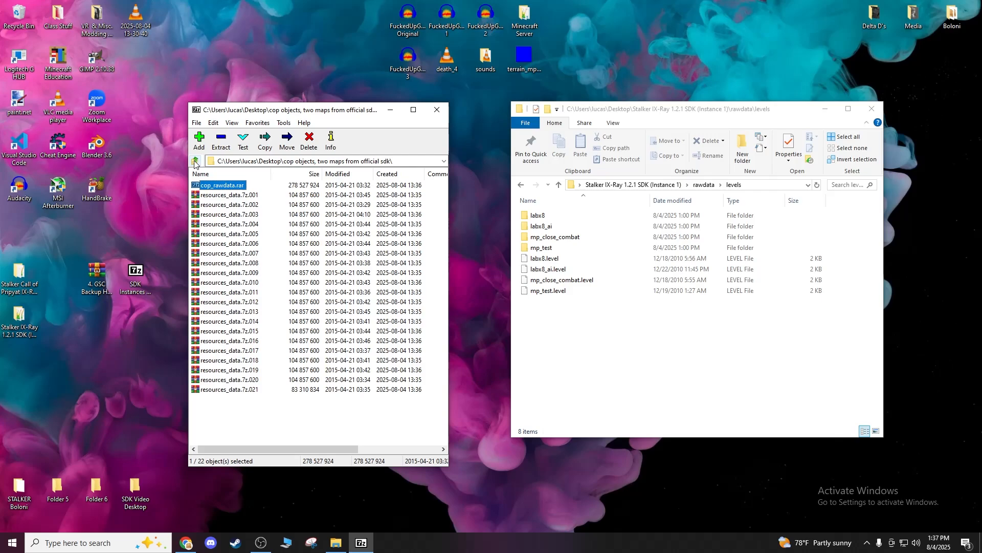
double_click(219, 185)
double_click(214, 186)
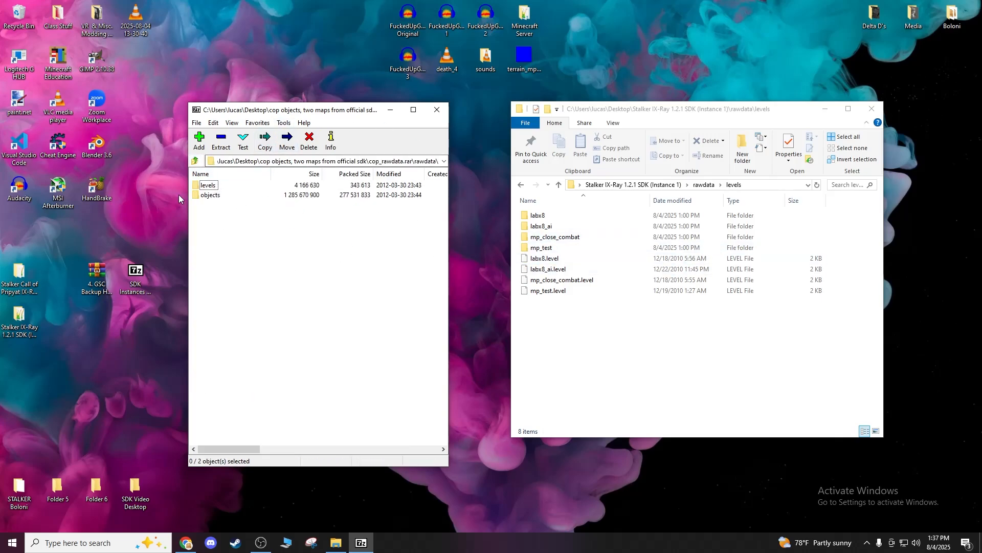
Return the Instance 1 window from levels to its rawdata folder.
left_click(521, 185)
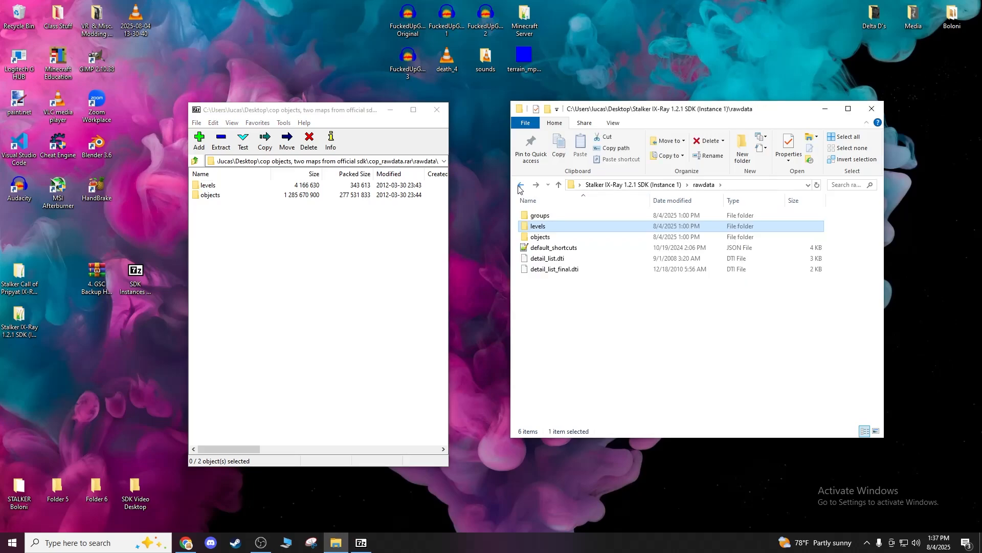
left_click(520, 184)
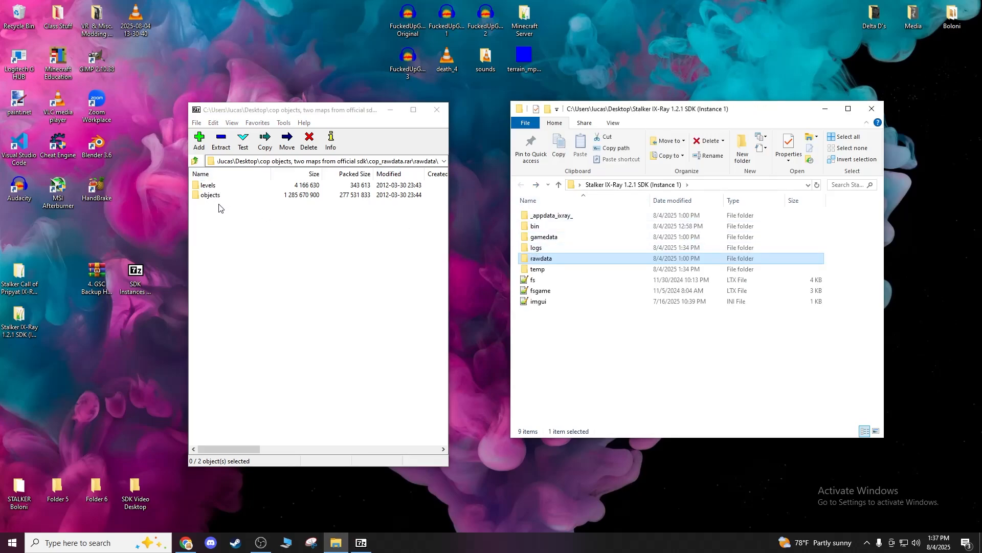
key("Return")
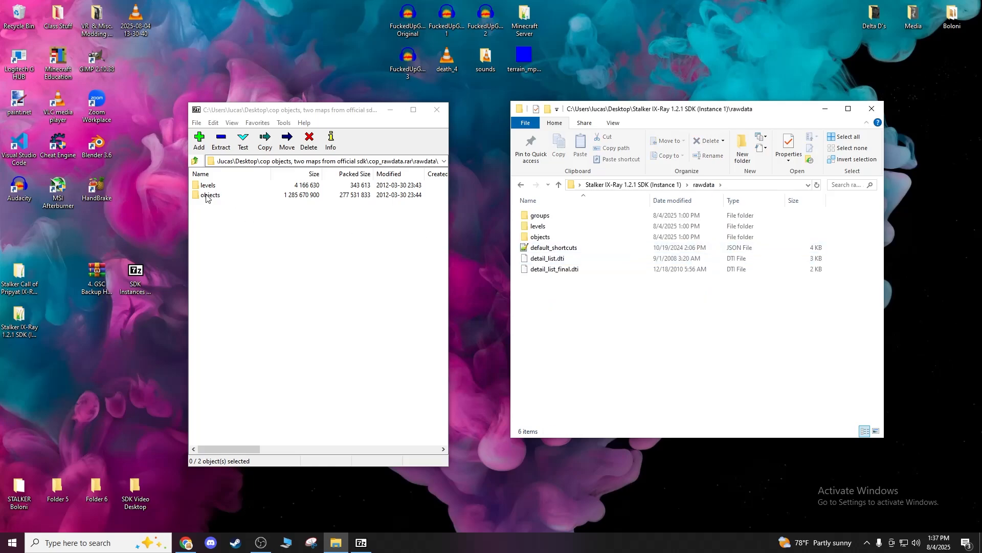
Check the archive's rawdata objects subfolders again and go back up to its levels and objects folders.
left_click(195, 162)
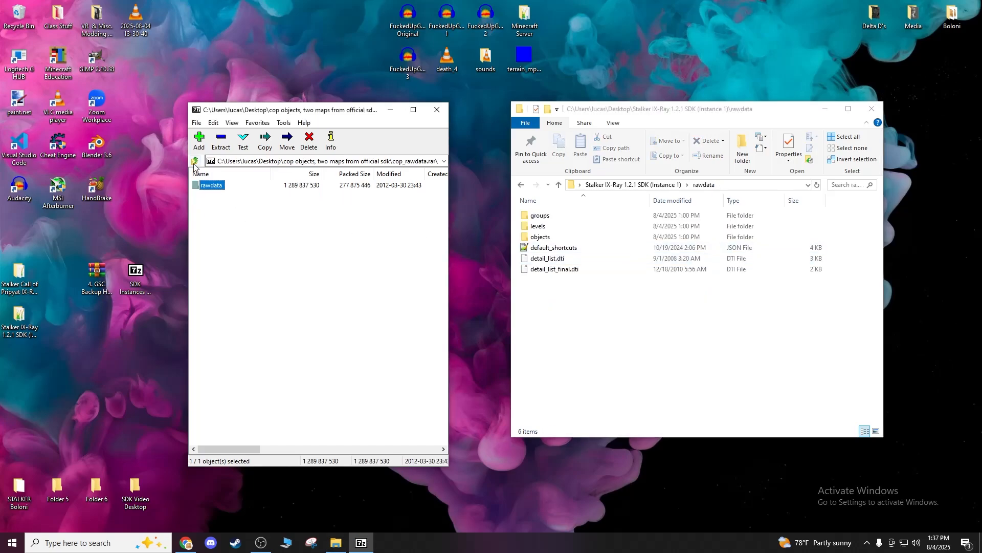
double_click(204, 185)
double_click(209, 194)
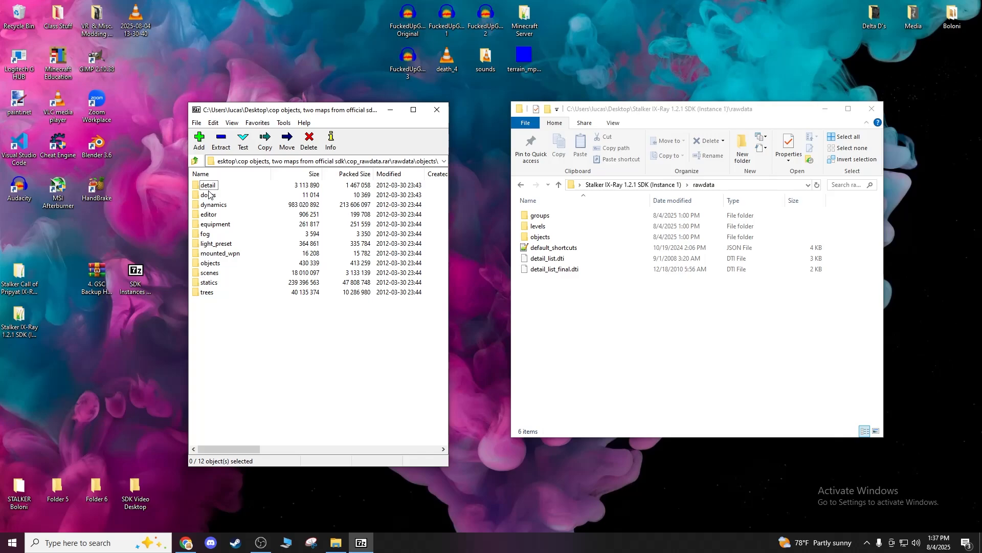
key("BackSpace")
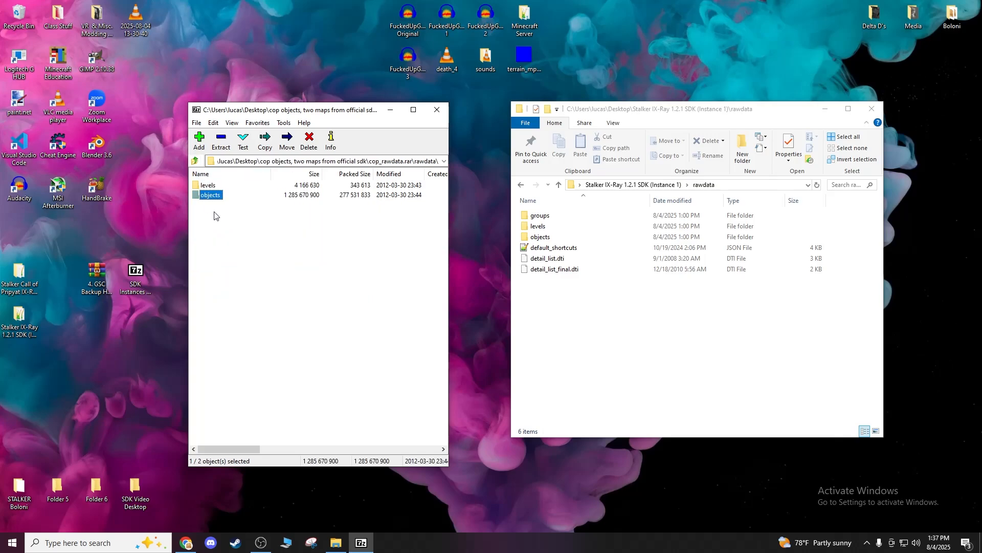
Copy the levels and objects folders from the cop_rawdata archive into Instance 1's rawdata folder.
double_click(540, 226)
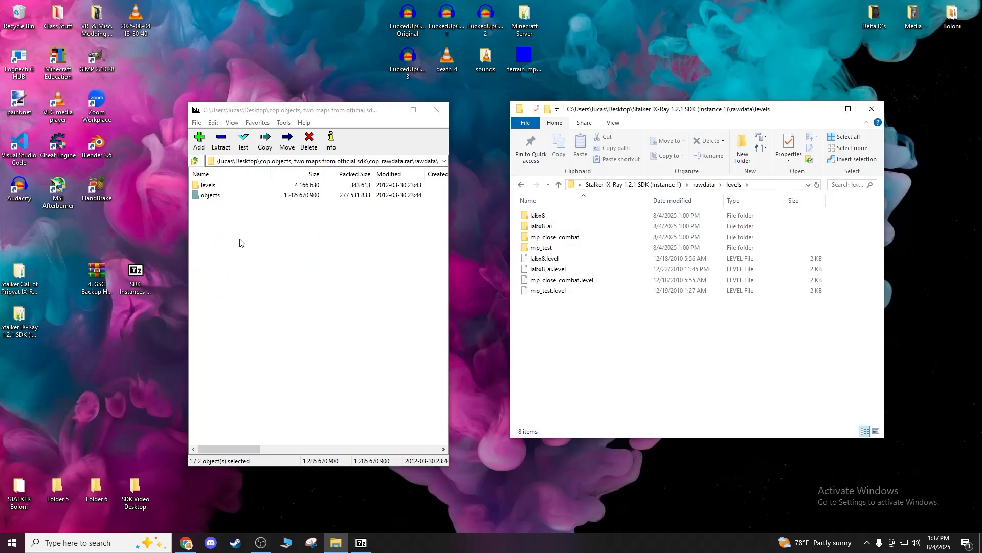
left_click_drag(231, 217, 212, 187)
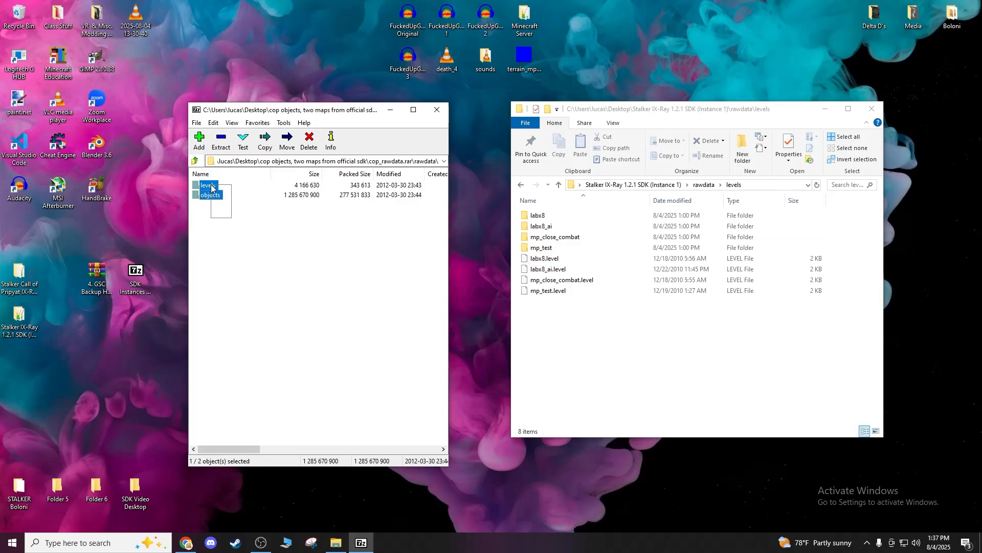
left_click(519, 185)
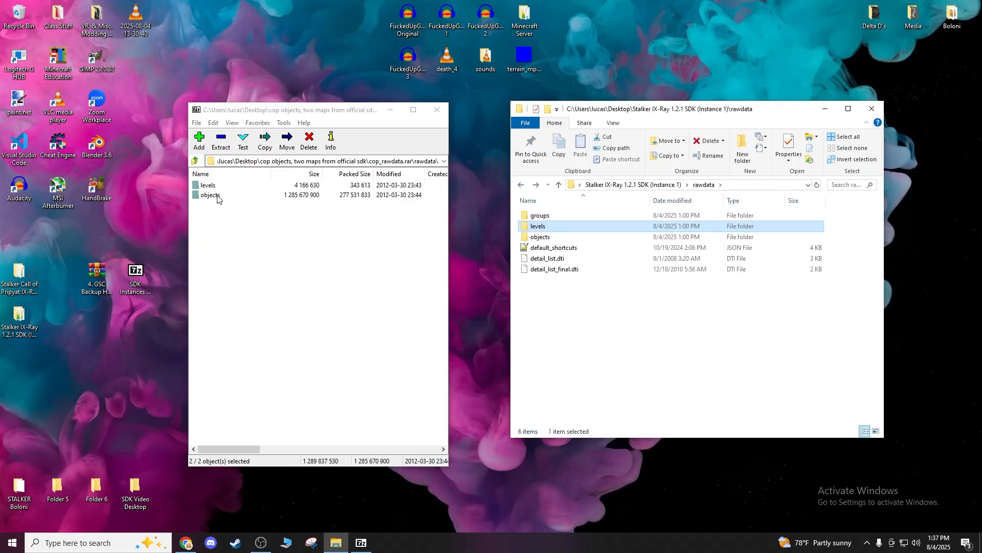
left_click_drag(217, 198, 592, 336)
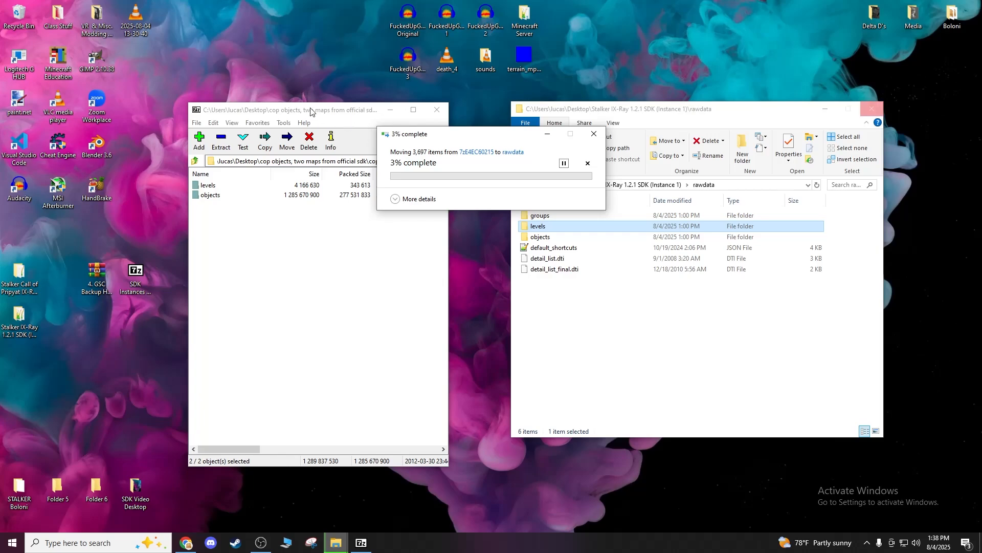
Examine the progress details of the running file transfer into rawdata.
left_click(420, 188)
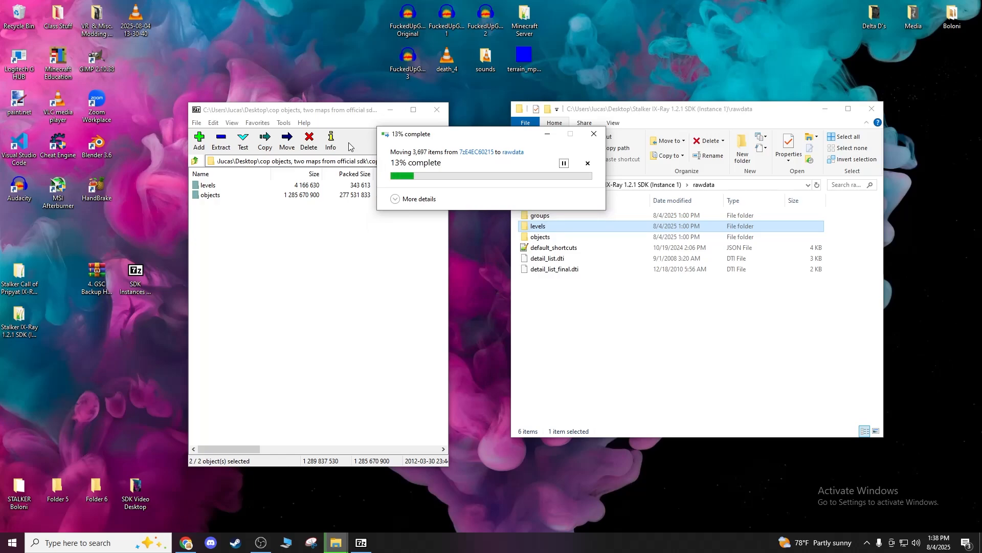
left_click(321, 111)
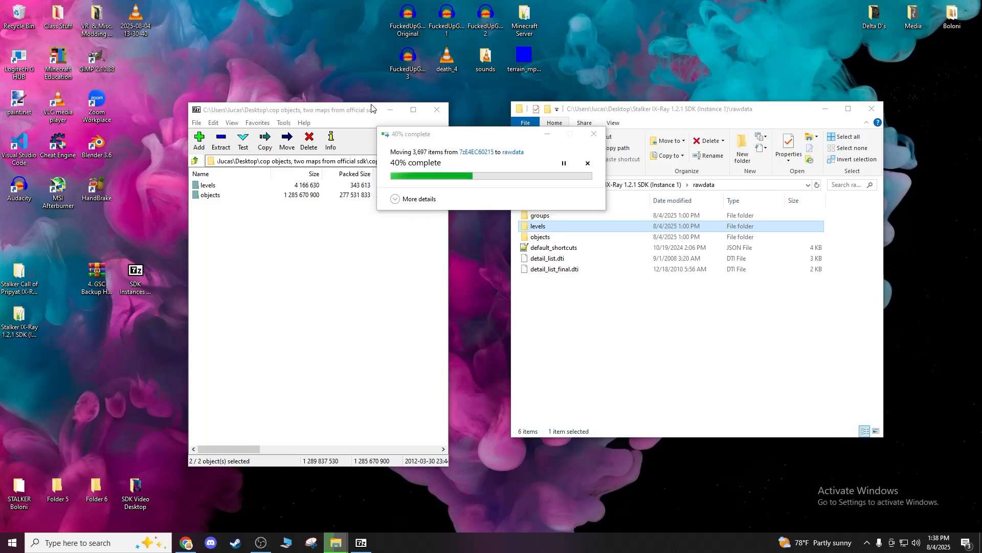
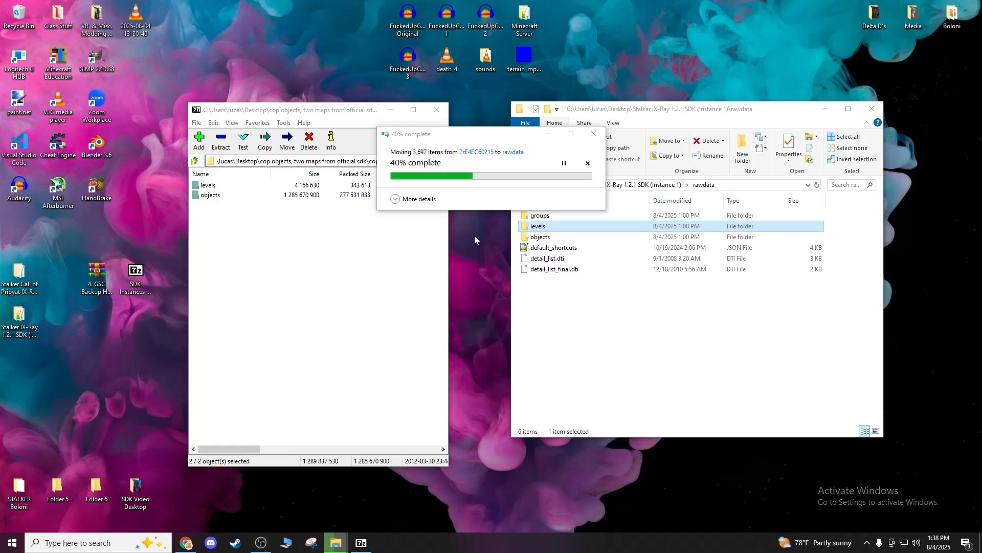
left_click(397, 199)
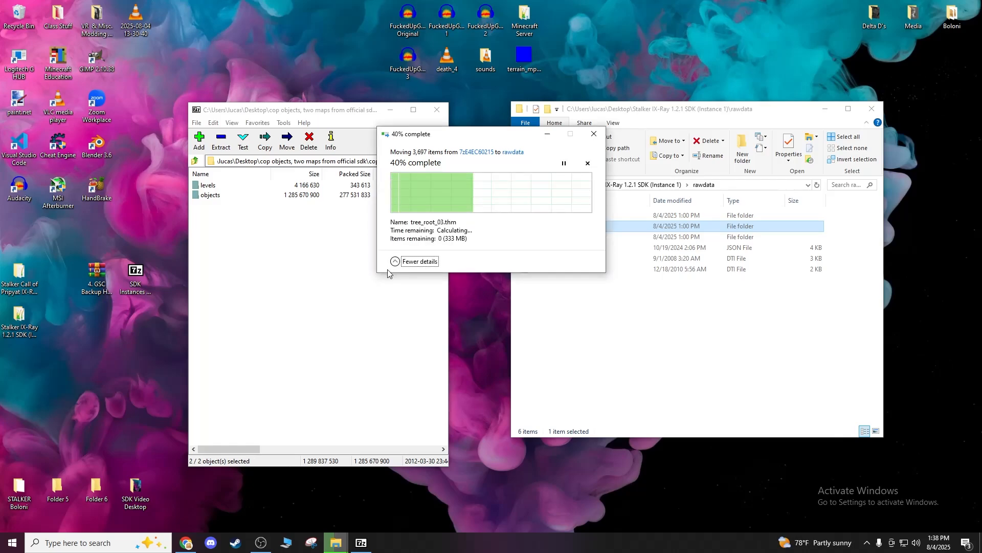
left_click(394, 262)
left_click(397, 198)
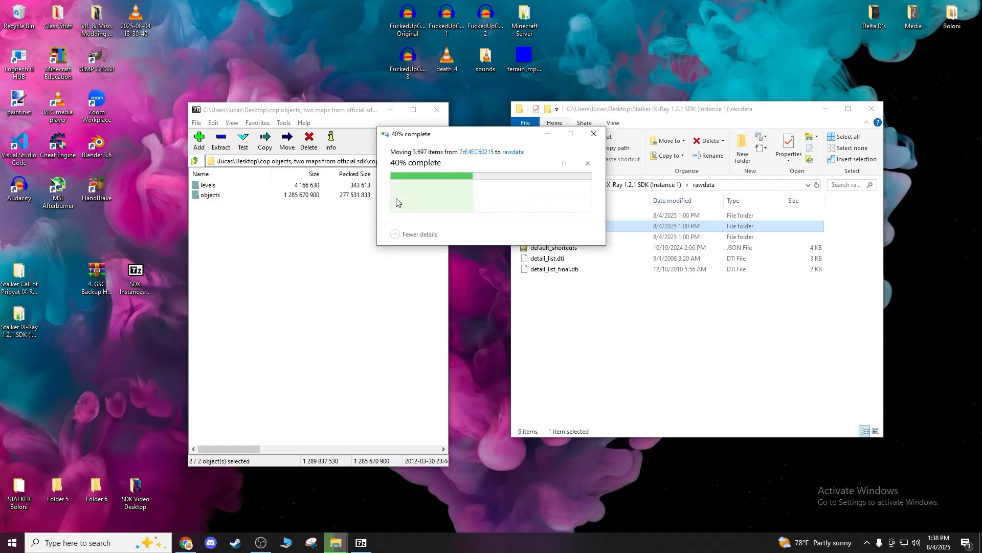
left_click(394, 262)
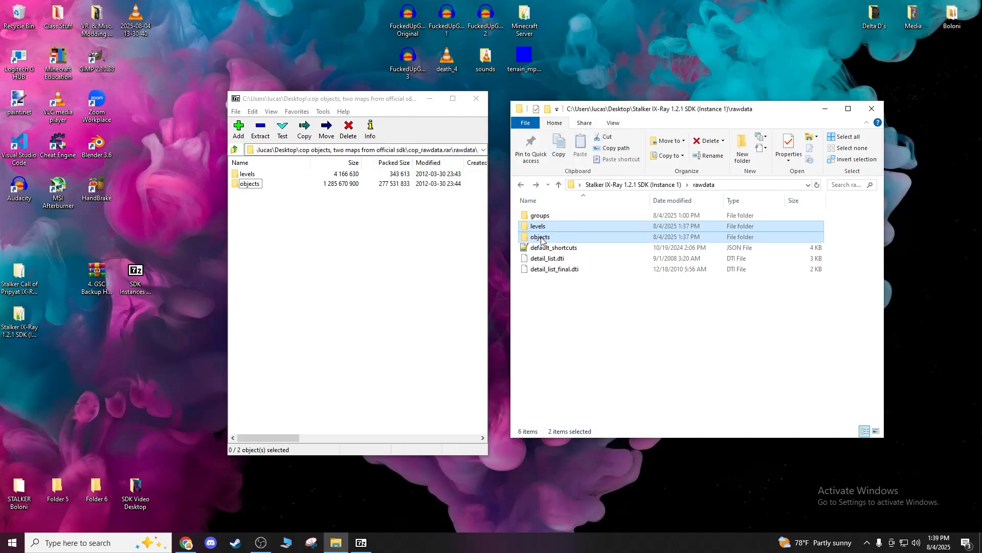
Look through mp_test, mp_close_combat and !FinalMP in Instance 1's levels folder, and return to rawdata.
double_click(562, 227)
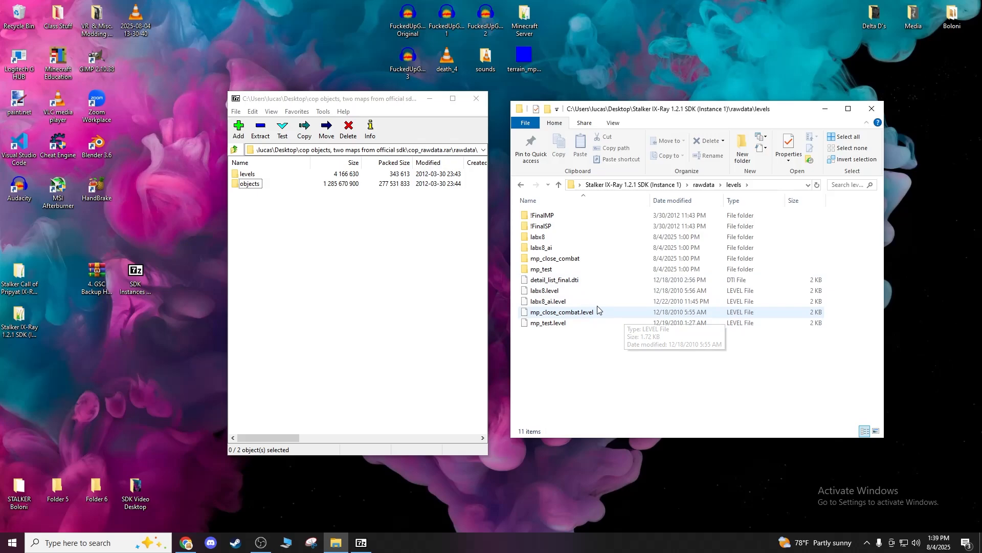
double_click(554, 271)
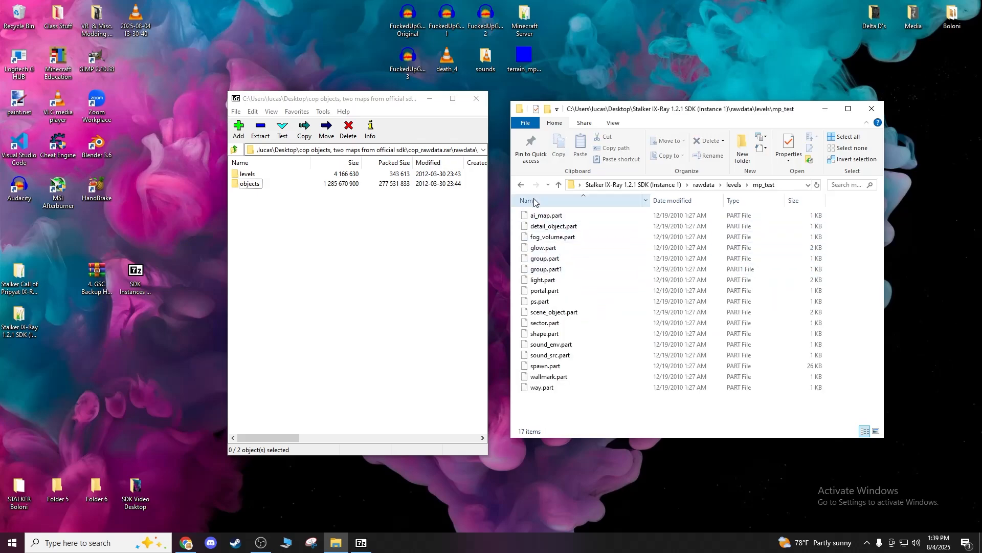
key("alt+Left")
double_click(554, 259)
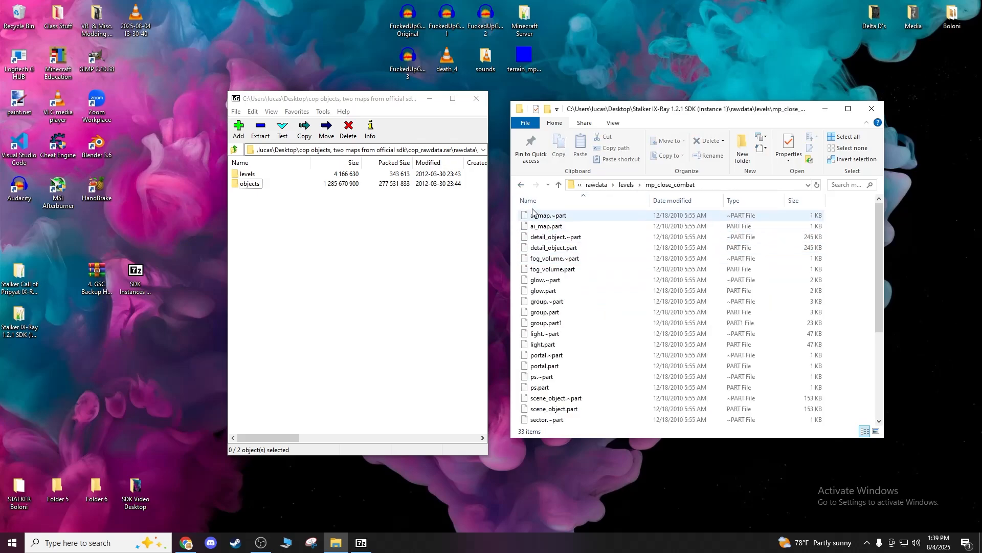
key("alt+Left")
double_click(550, 215)
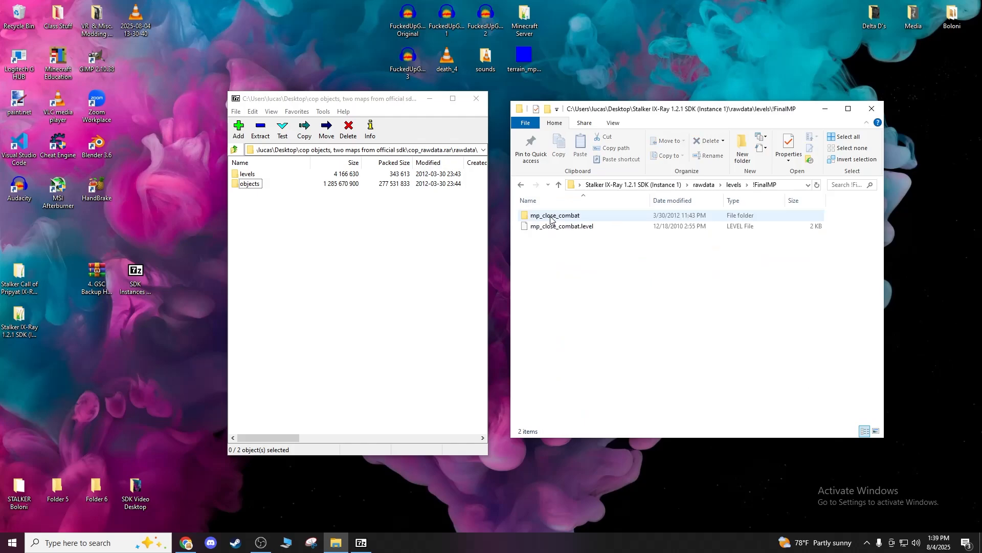
double_click(550, 215)
left_click(521, 186)
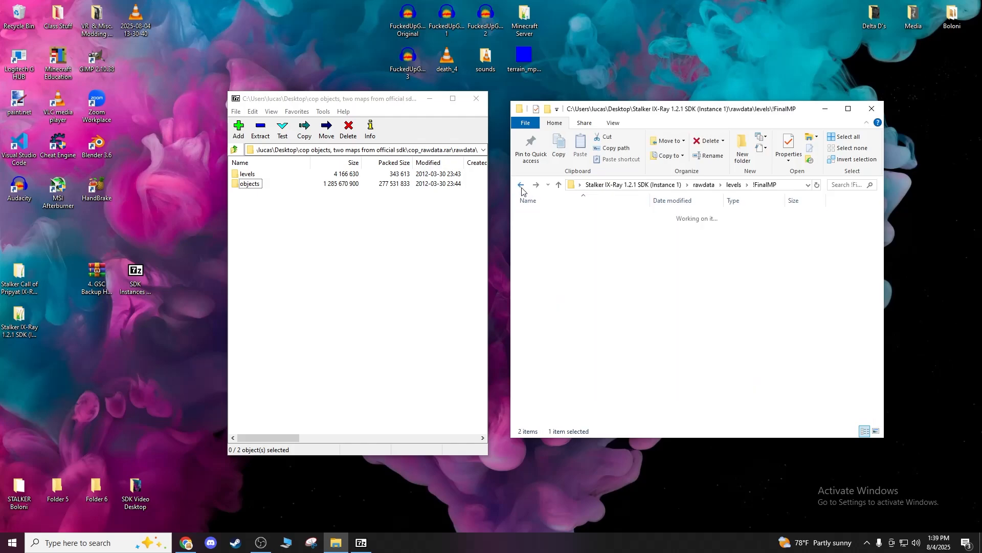
left_click(521, 186)
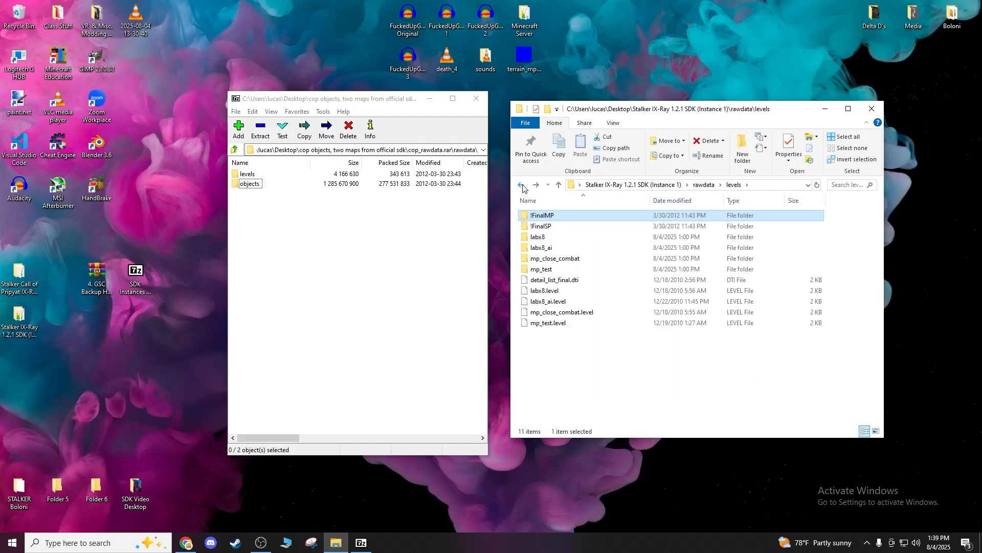
left_click(522, 186)
left_click(522, 185)
left_click(522, 186)
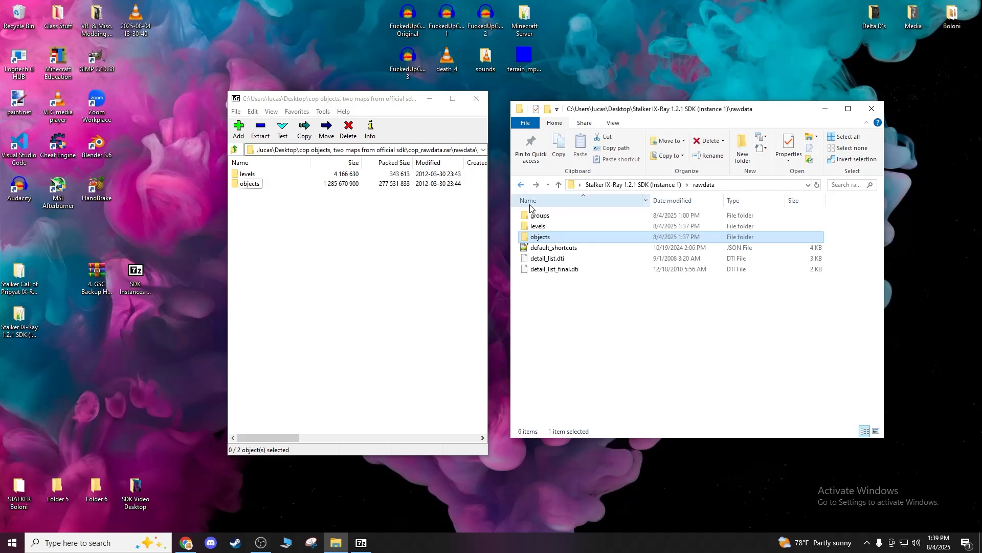
Check Instance 1's objects folder and the mp_test and labx8_ai level folders, ending in levels.
double_click(541, 236)
left_click(520, 185)
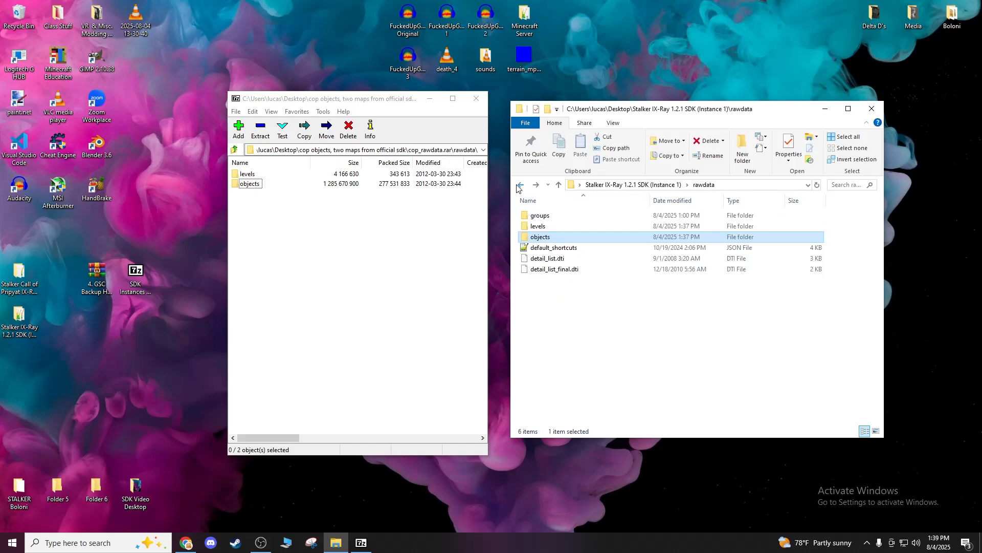
double_click(550, 227)
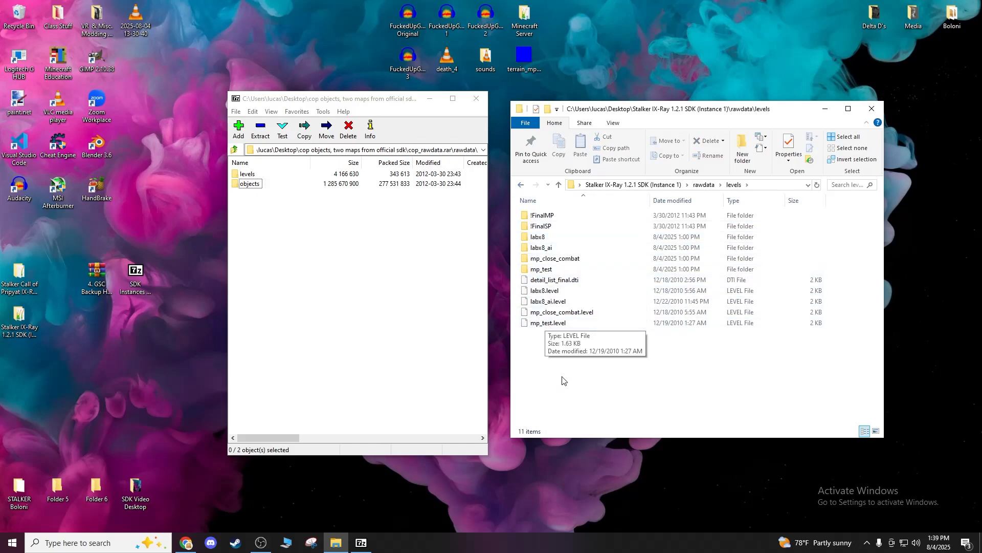
double_click(541, 269)
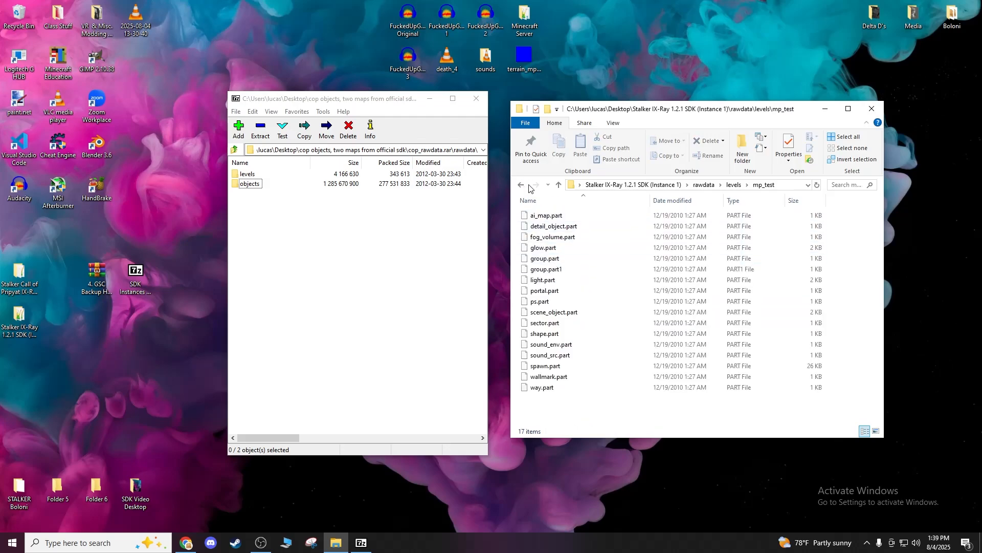
left_click(522, 186)
left_click(521, 185)
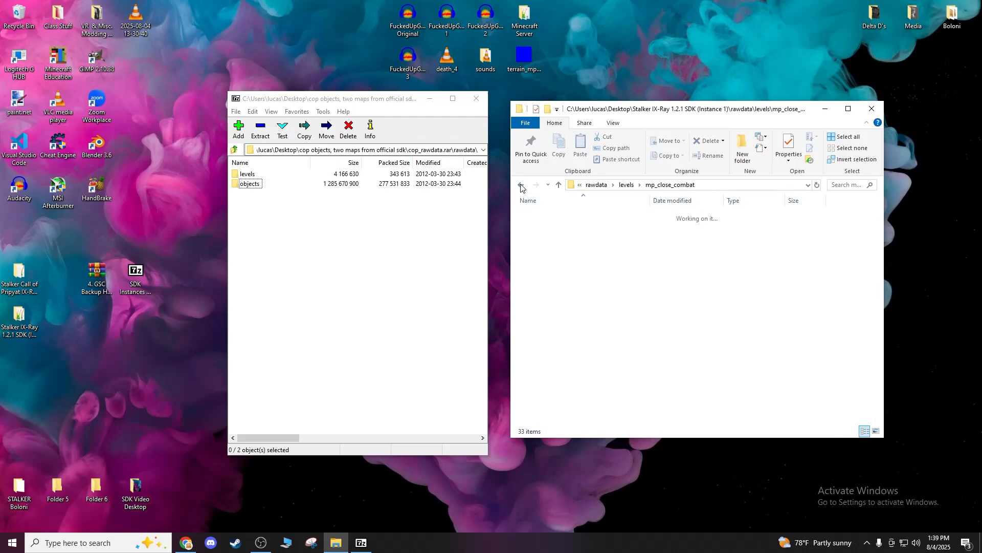
double_click(544, 251)
left_click(523, 188)
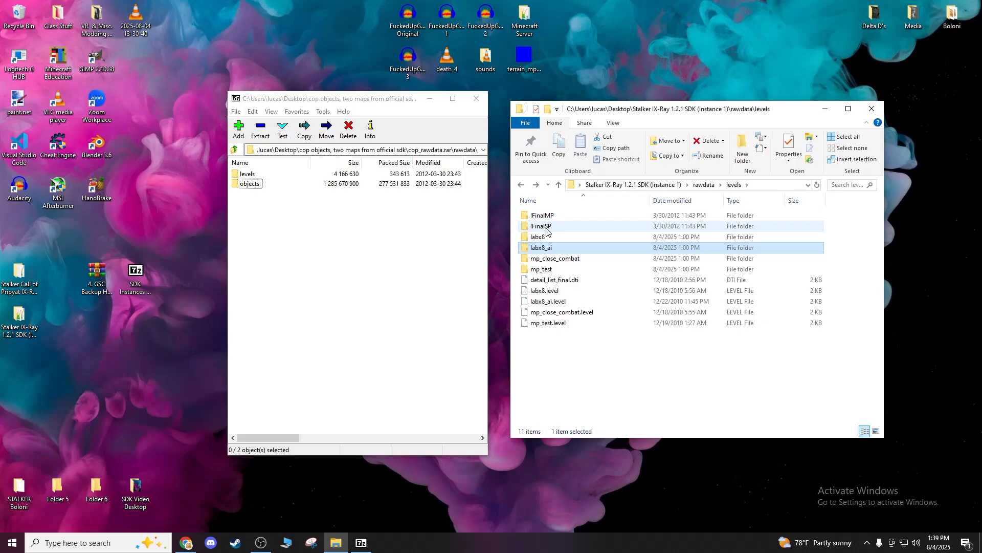
Check the !FinalSP level folder in the cop_rawdata archive and back out to the folder holding the archives.
double_click(244, 175)
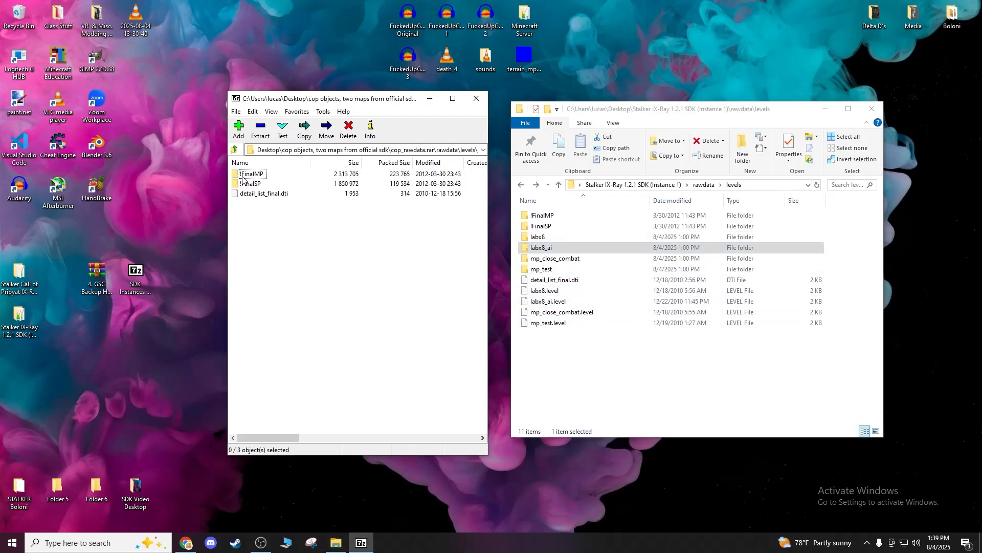
double_click(250, 184)
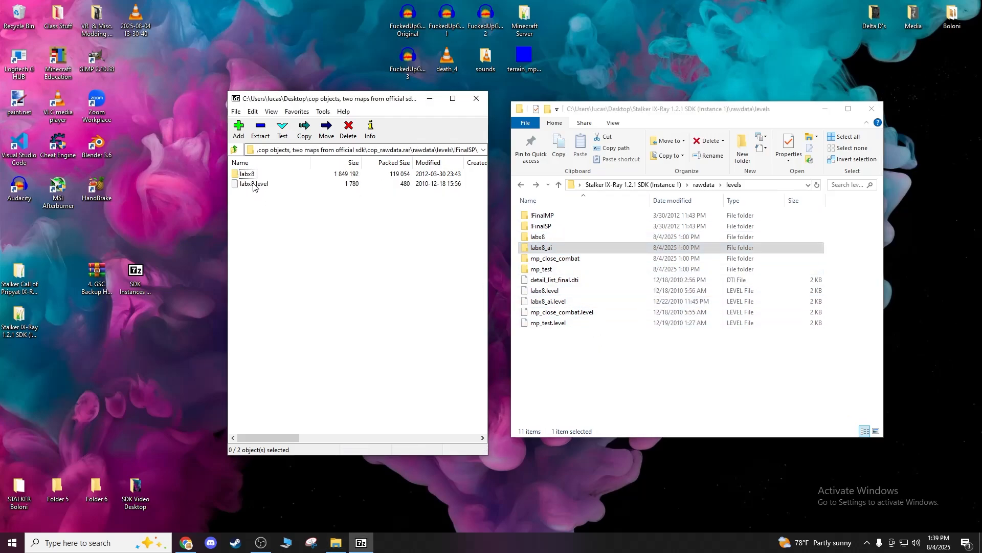
left_click(235, 149)
left_click(235, 150)
left_click(234, 150)
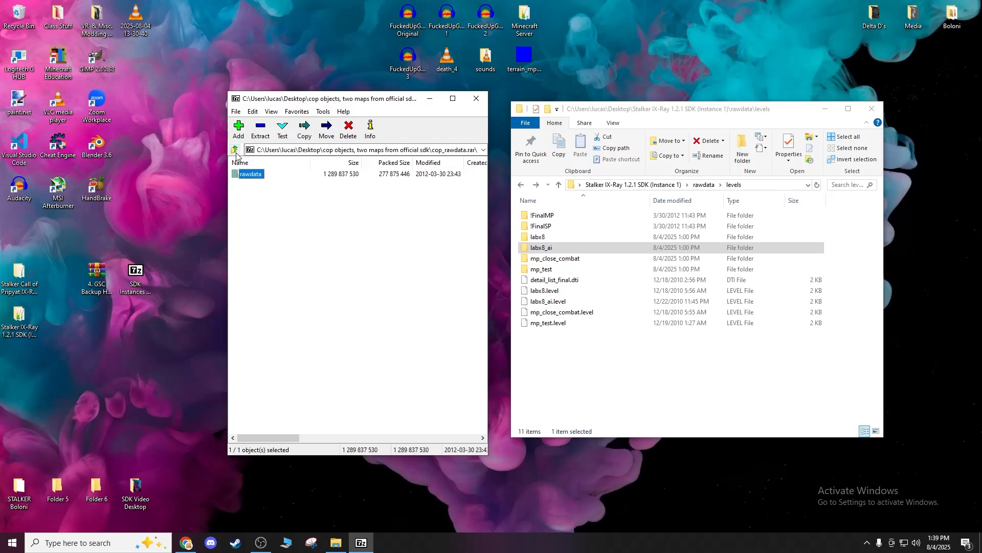
left_click(235, 149)
Look through rawdata's levels and !FinalSP folders in the resources_data.7z.001 archive, and close the archive window.
double_click(262, 184)
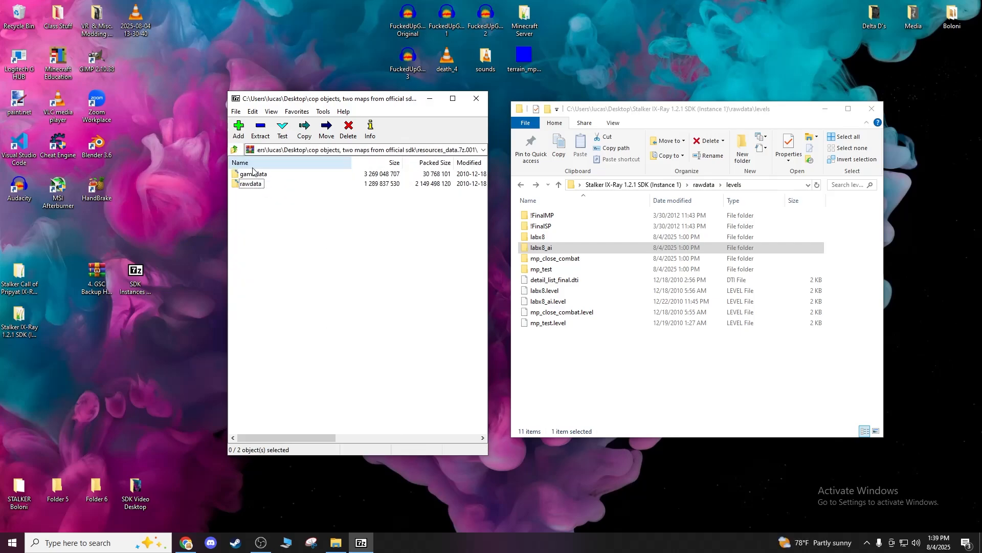
double_click(250, 184)
double_click(248, 174)
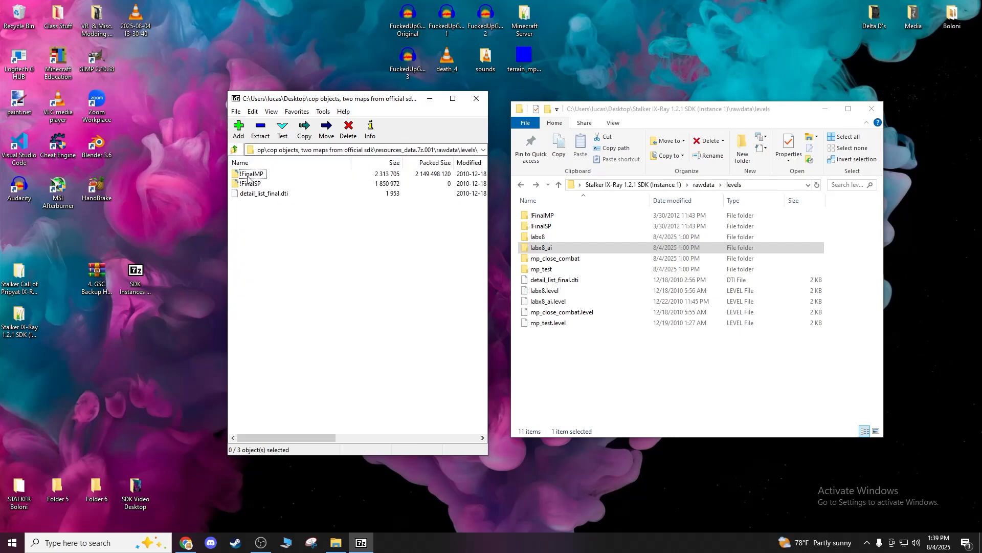
double_click(250, 184)
left_click(235, 150)
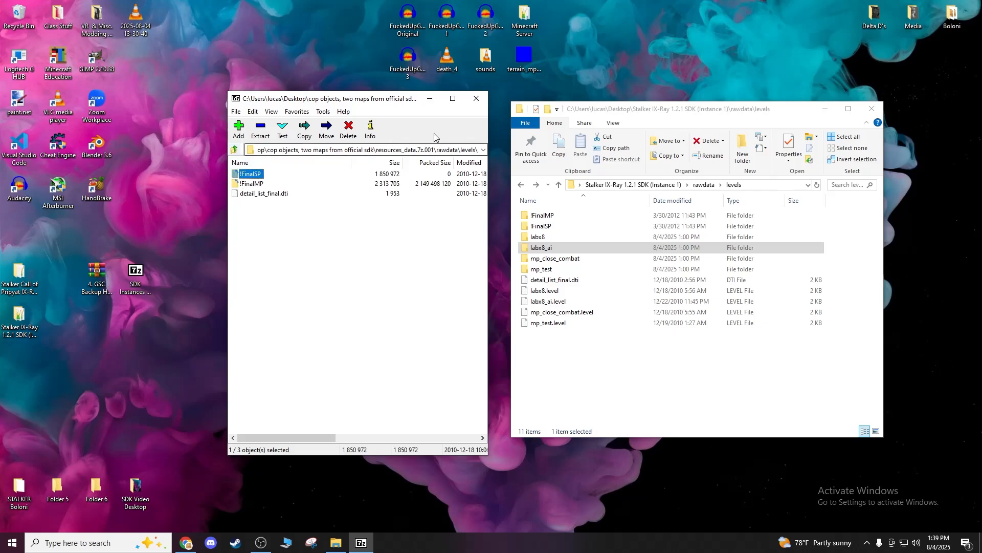
left_click(477, 98)
View the terrain folder in the terrain_cop archive from cop terrains, and close the archive and its folder window.
double_click(368, 315)
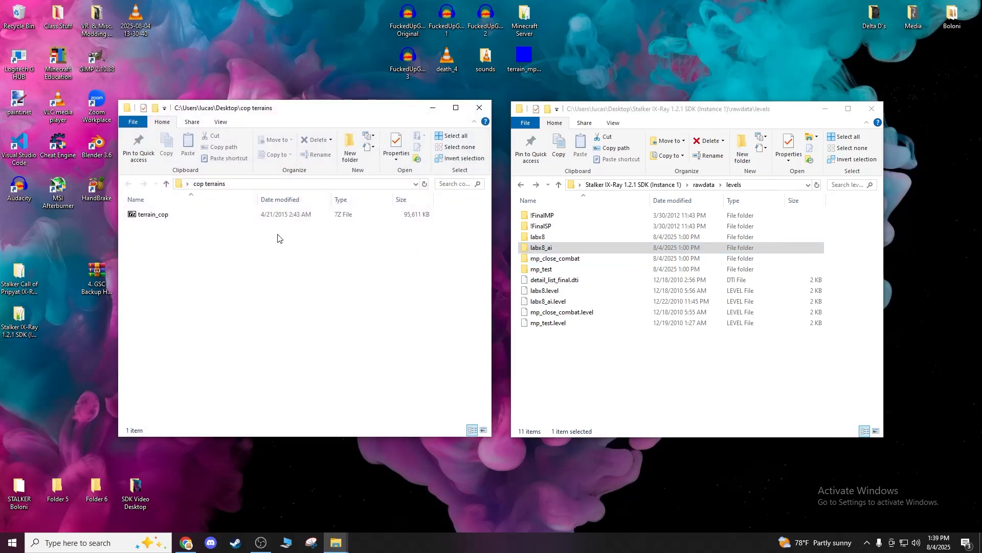
double_click(154, 215)
double_click(249, 174)
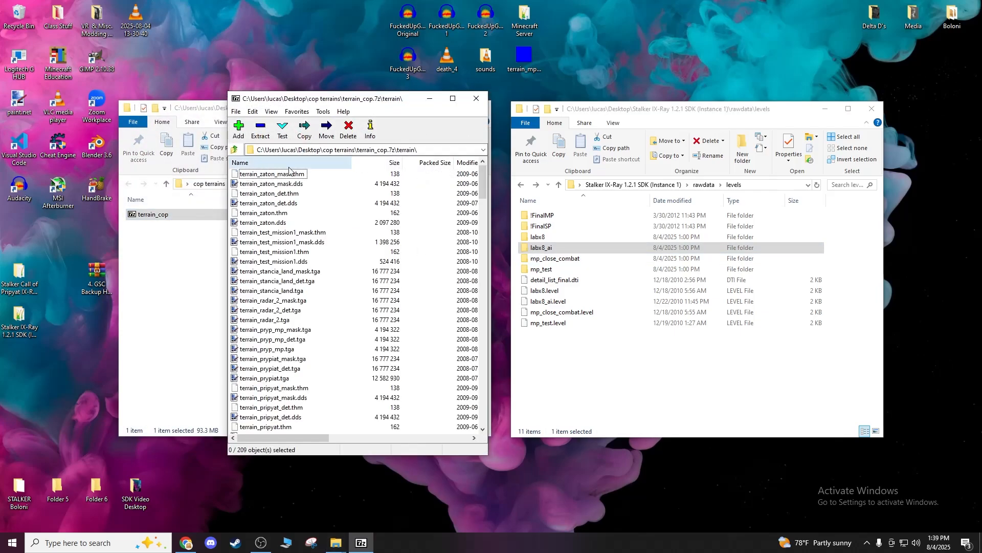
left_click(476, 98)
left_click(479, 108)
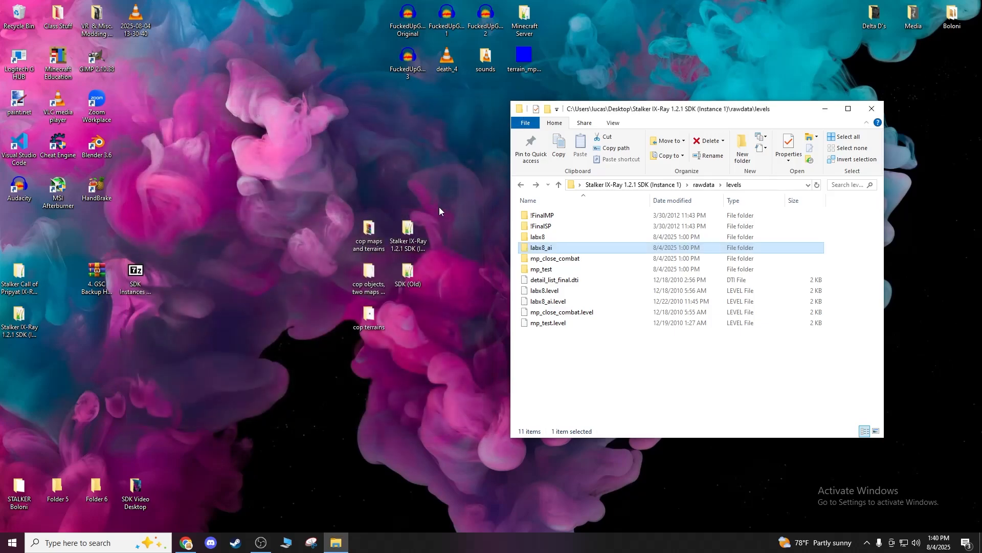
Open the lx_data.7z archive from the cop maps and terrains folder at its levels folder and dismiss the licence reminder.
double_click(369, 231)
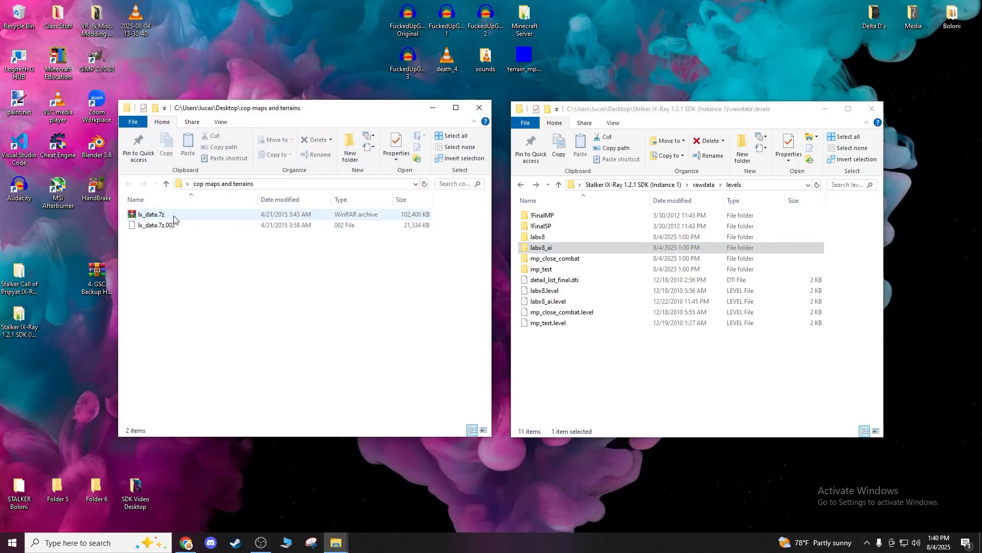
double_click(153, 214)
left_click(218, 159)
double_click(219, 159)
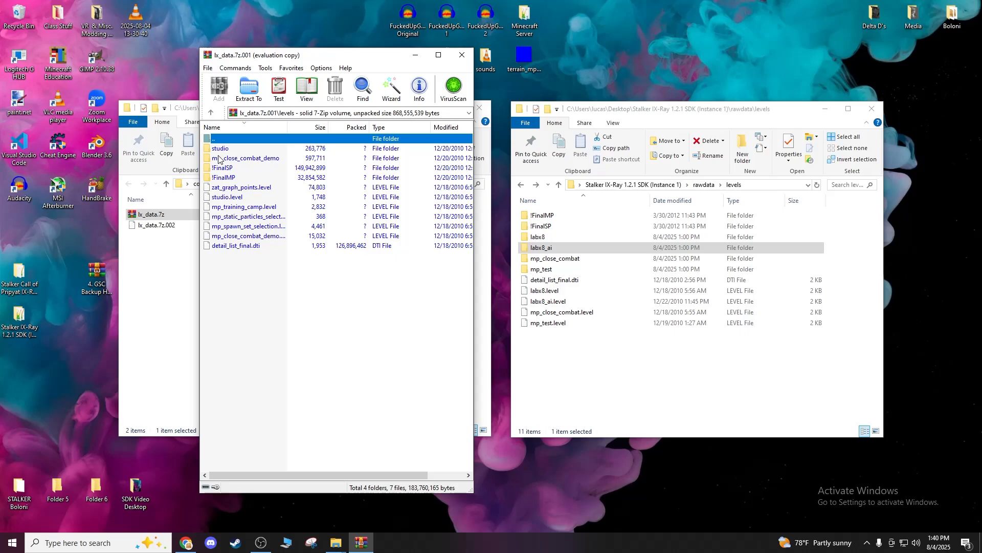
left_click(413, 236)
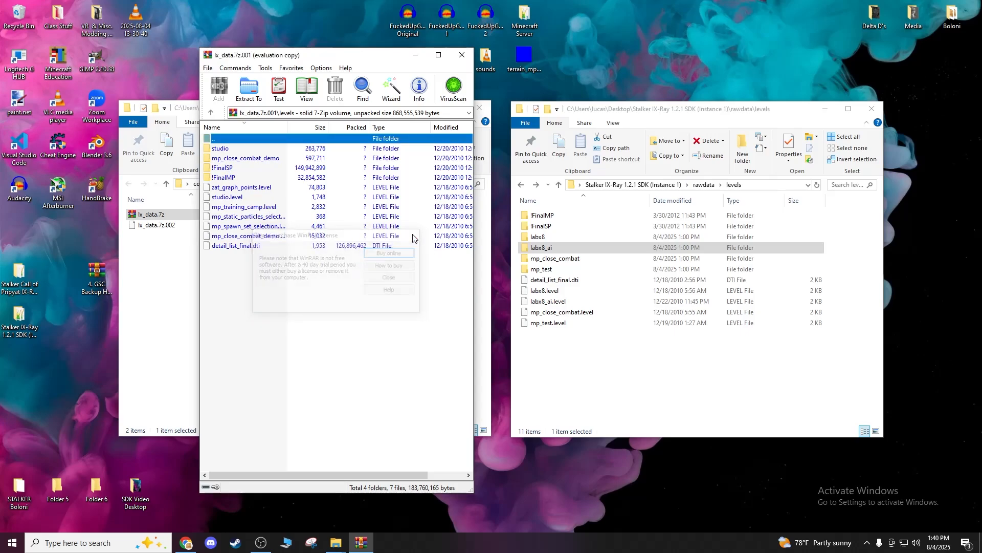
Examine the levels\!FinalMP folder in lx_data.7z, and reopen the archive to examine its objects\scenes folder.
double_click(230, 178)
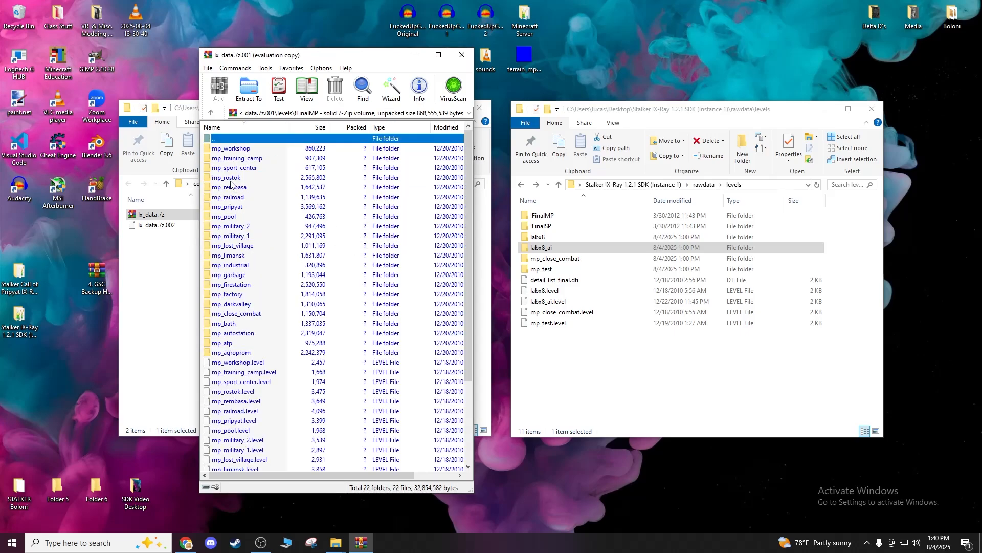
left_click(463, 55)
double_click(152, 216)
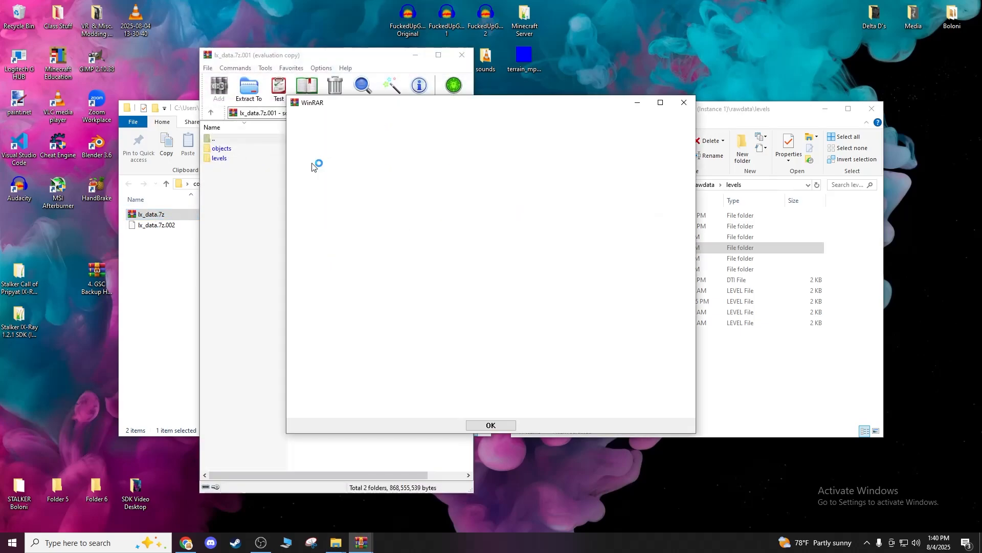
left_click(679, 95)
double_click(222, 149)
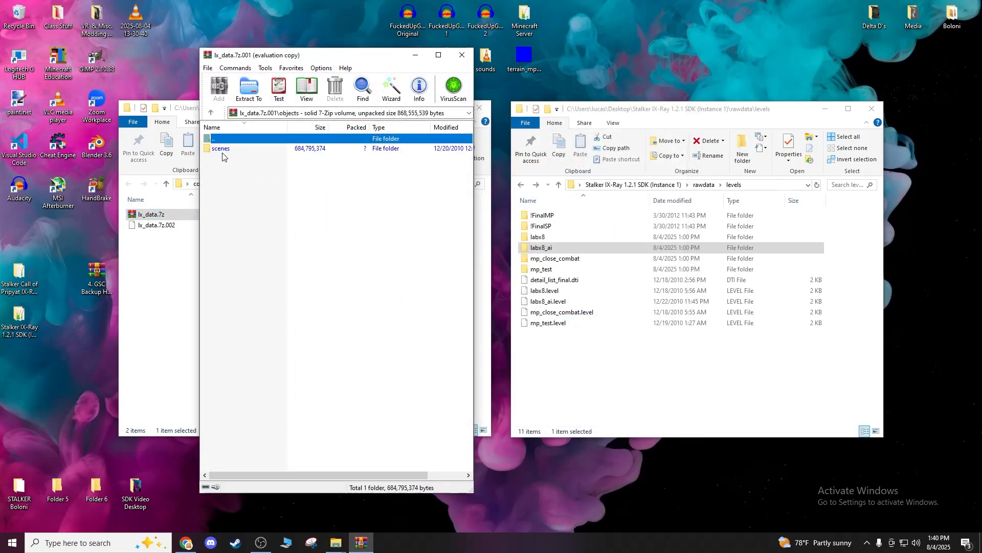
double_click(222, 150)
double_click(223, 139)
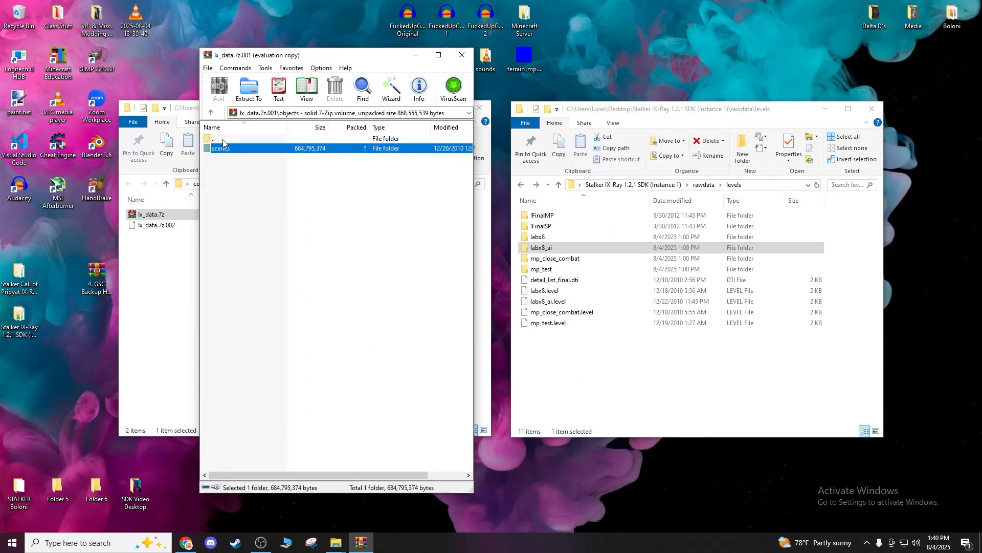
double_click(223, 139)
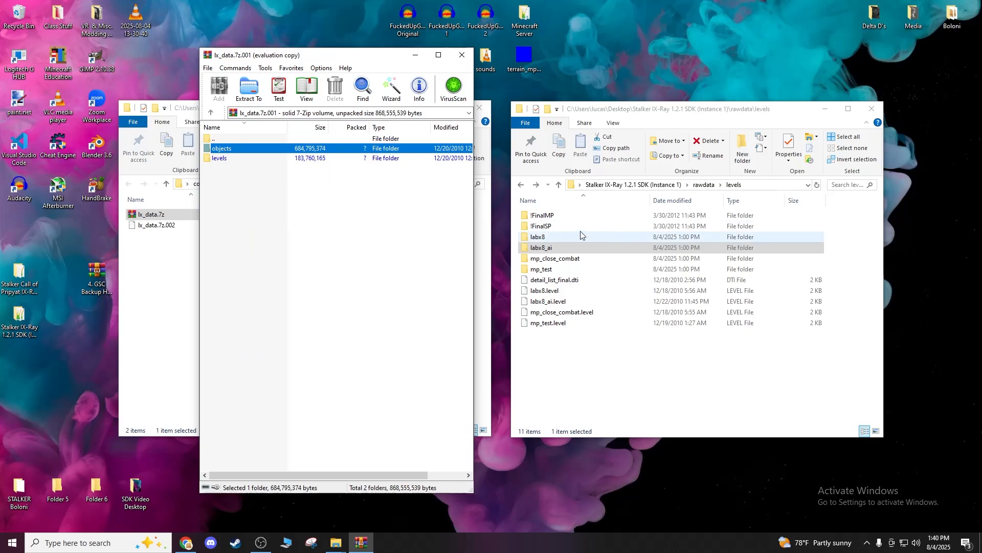
double_click(216, 149)
double_click(219, 148)
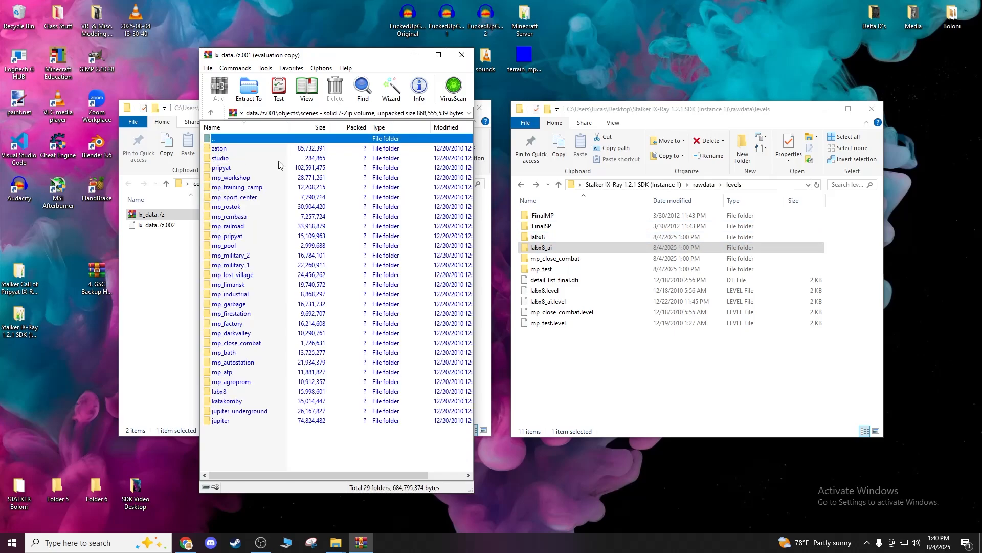
Compare the archive's objects\scenes folder with the SDK's rawdata\objects\scenes folder.
left_click(519, 185)
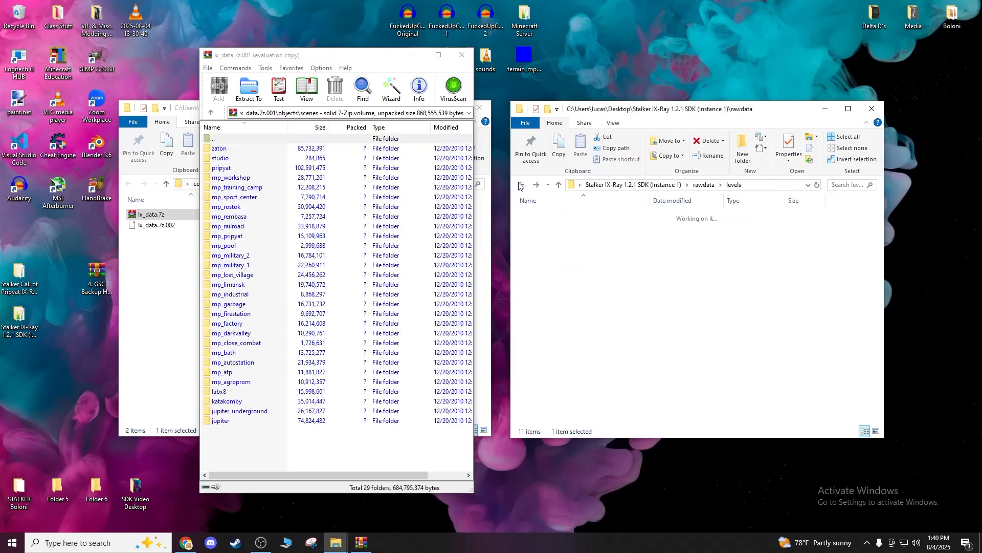
double_click(227, 141)
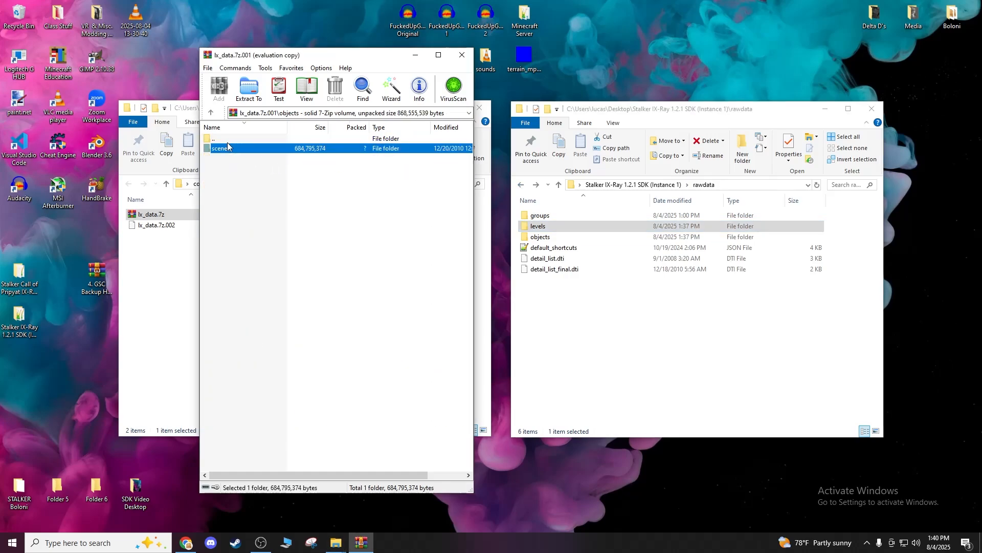
double_click(227, 141)
double_click(541, 237)
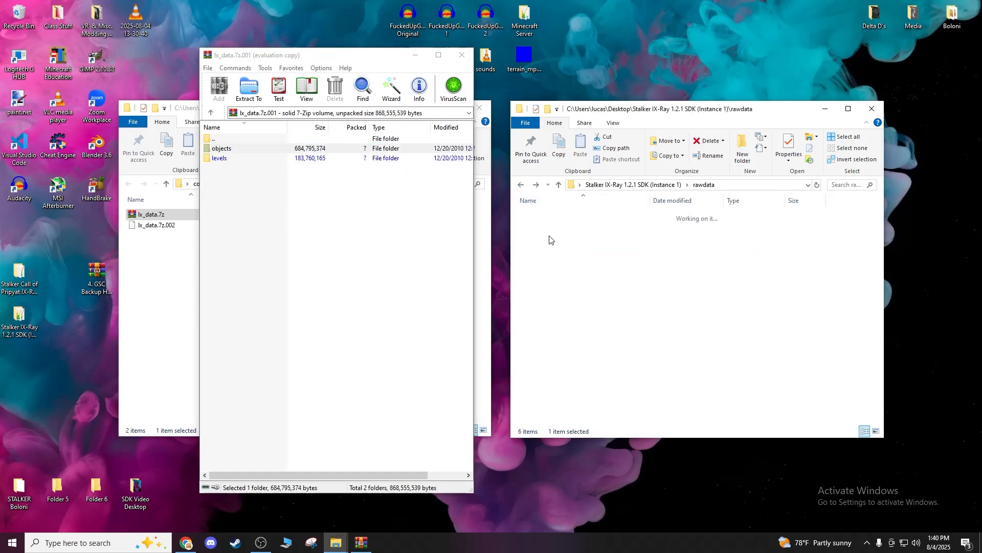
double_click(542, 312)
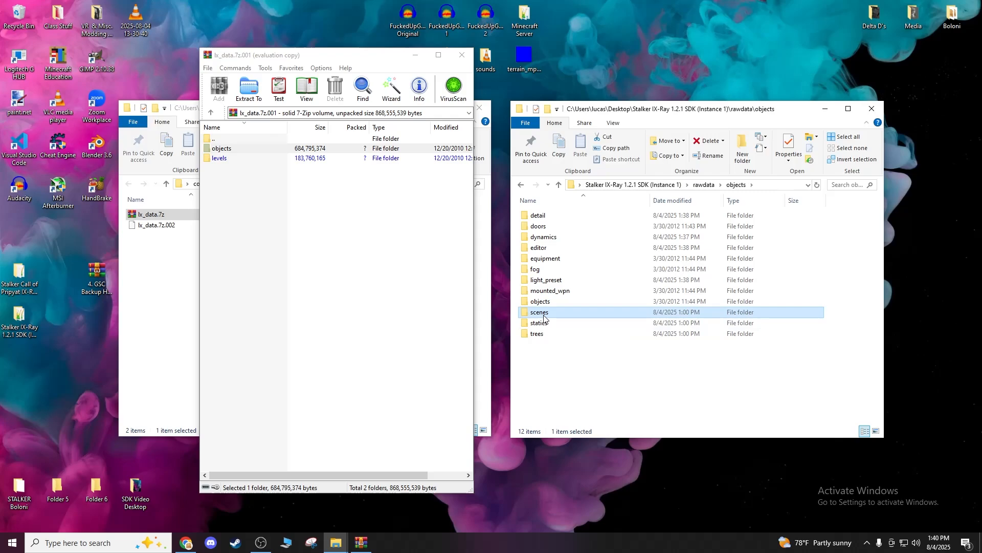
double_click(217, 149)
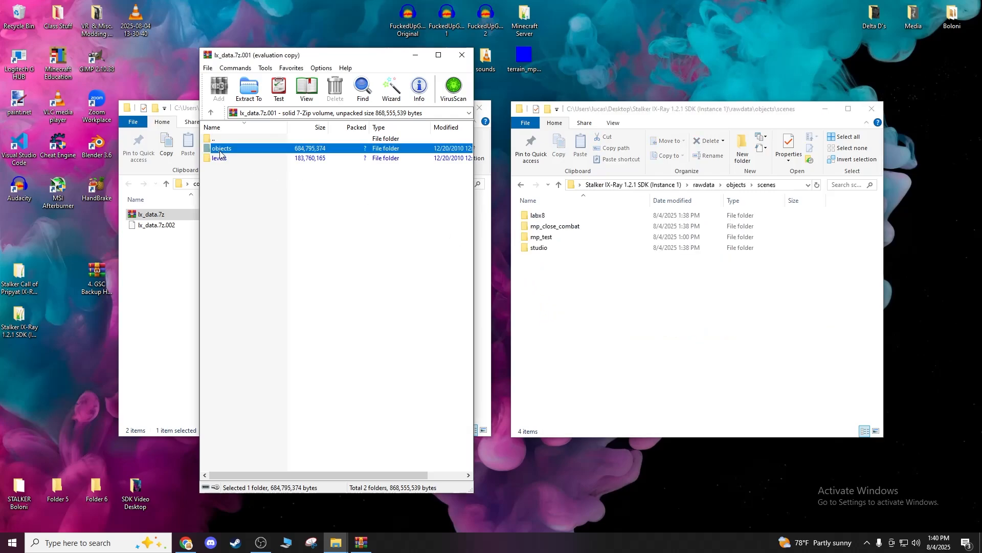
double_click(219, 149)
key("BackSpace")
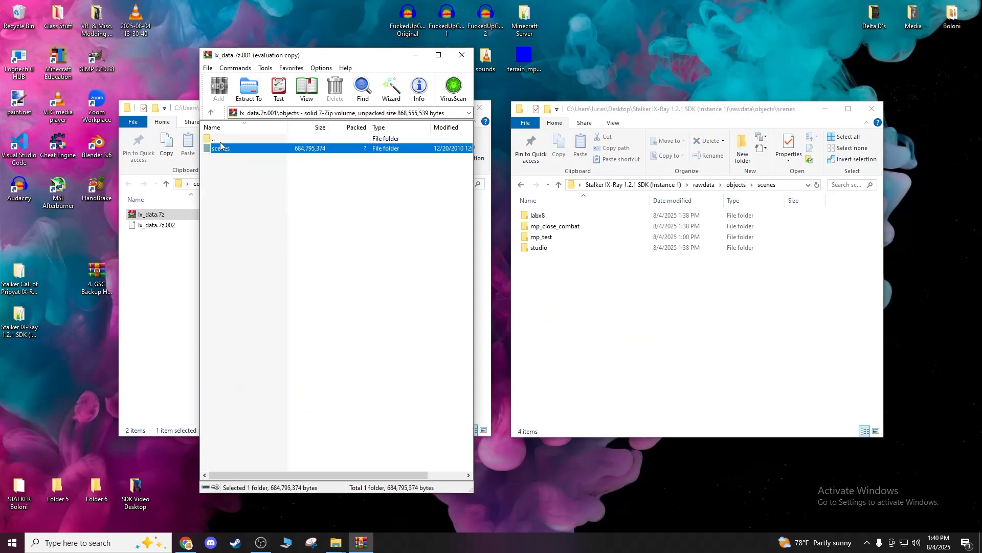
key("BackSpace")
double_click(222, 149)
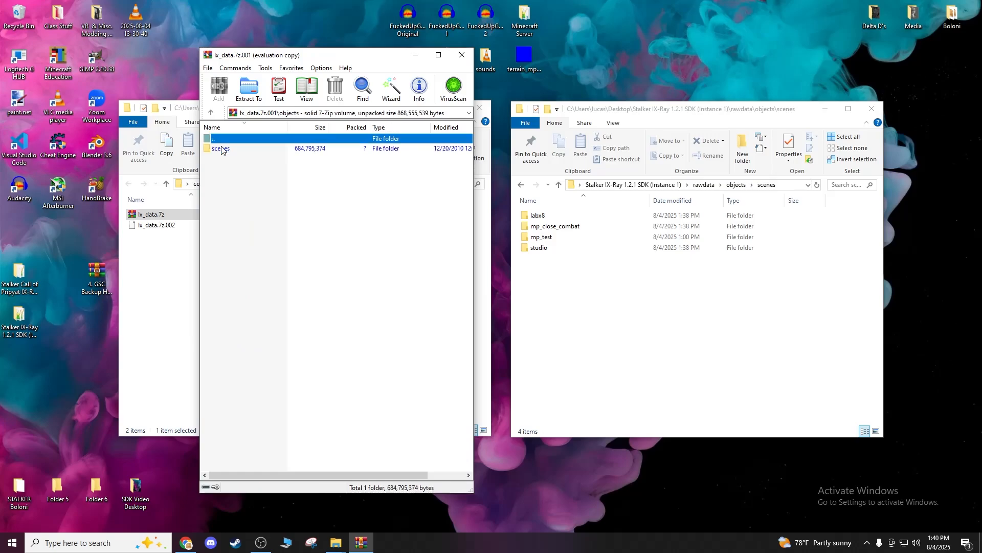
double_click(222, 150)
Extract the archive's scenes folder into the SDK's rawdata\objects folder, replacing files with the same names.
double_click(215, 139)
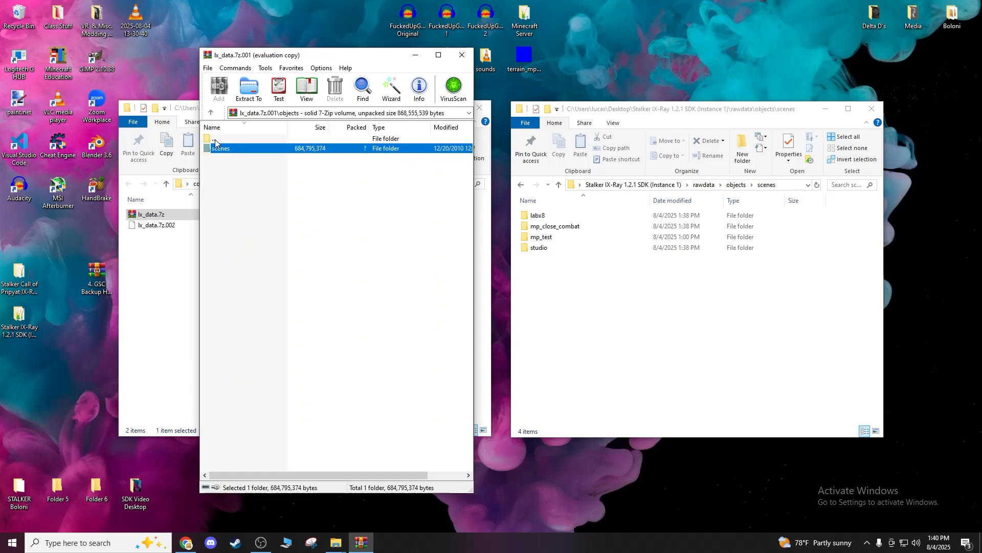
left_click(522, 186)
left_click_drag(222, 152, 619, 386)
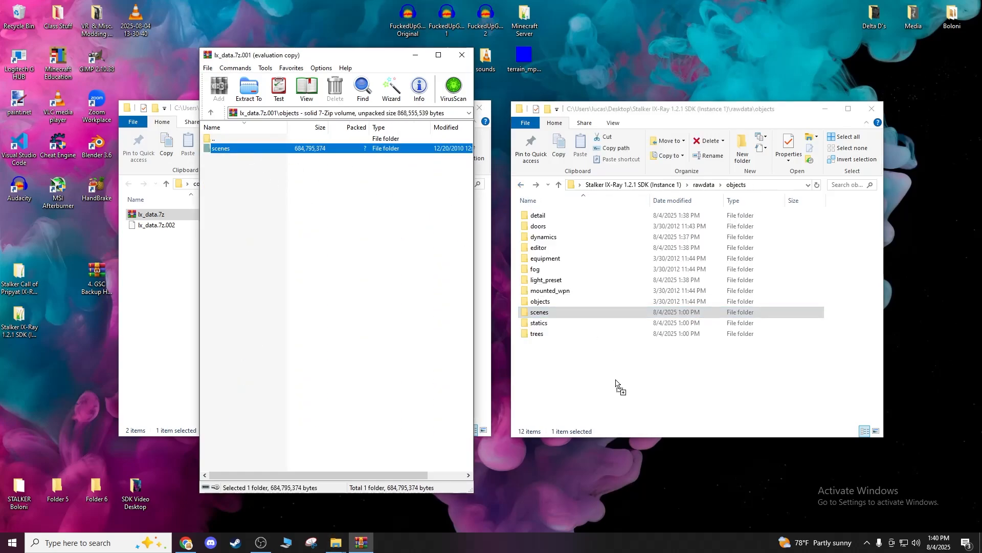
left_click(460, 191)
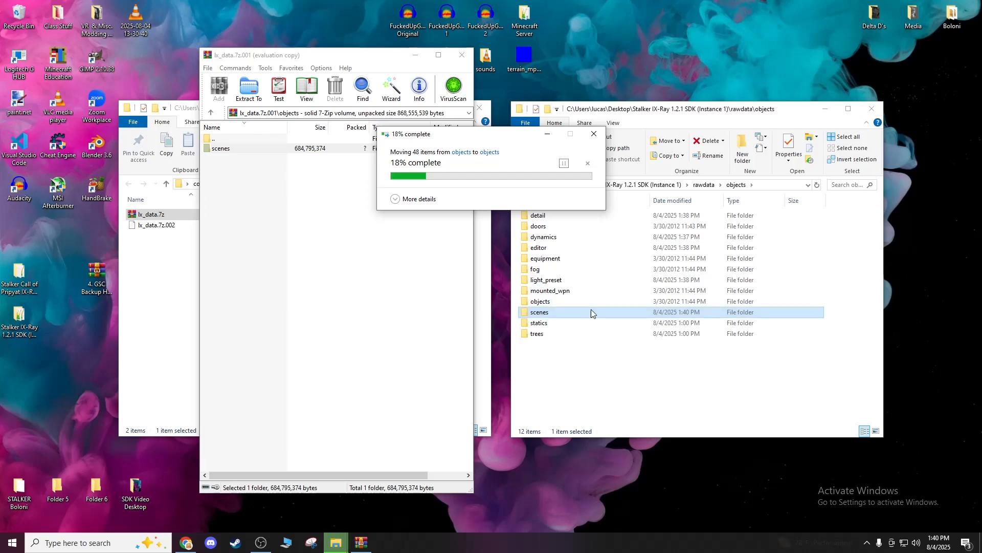
Extract the levels folder from lx_data.7z into the SDK's rawdata folder, replacing files with the same names.
double_click(220, 138)
double_click(225, 160)
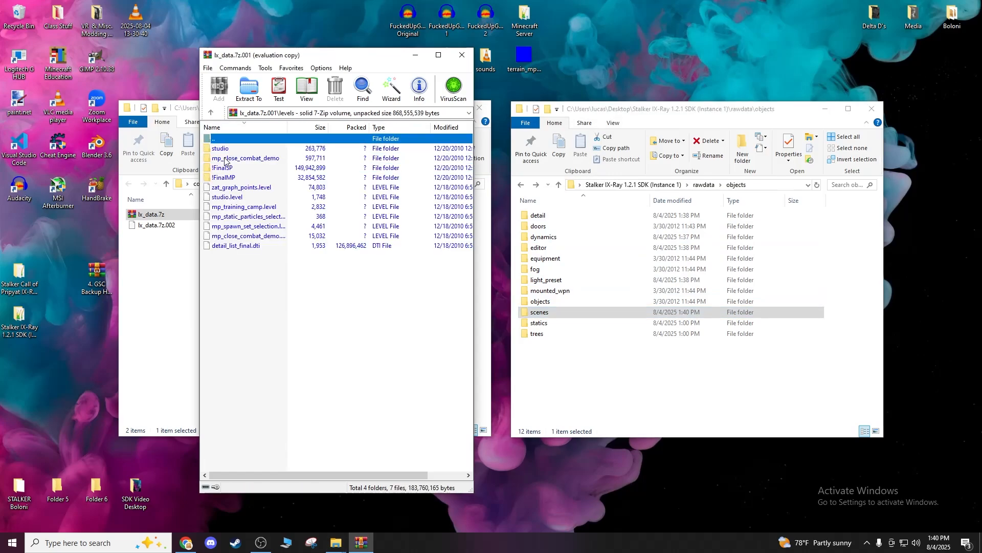
left_click(521, 185)
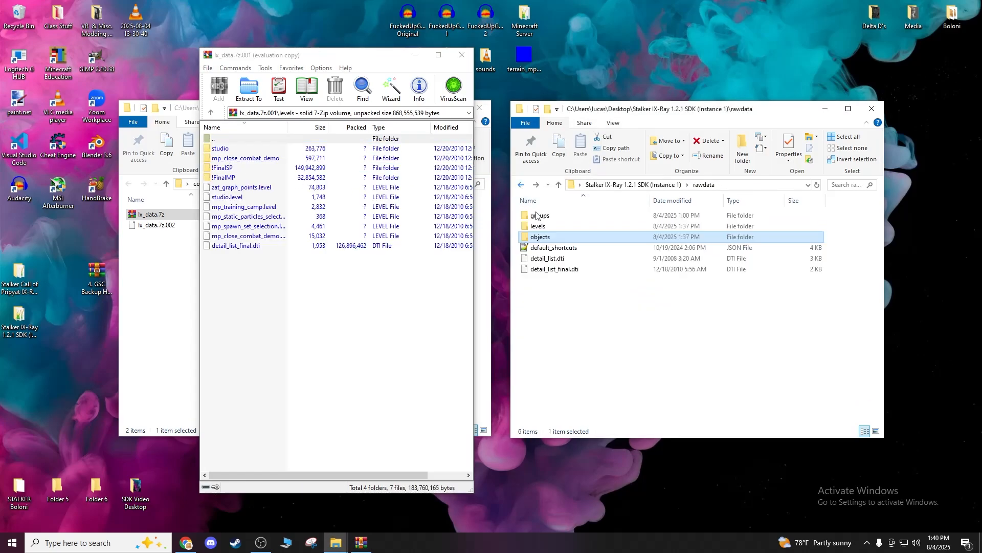
double_click(538, 227)
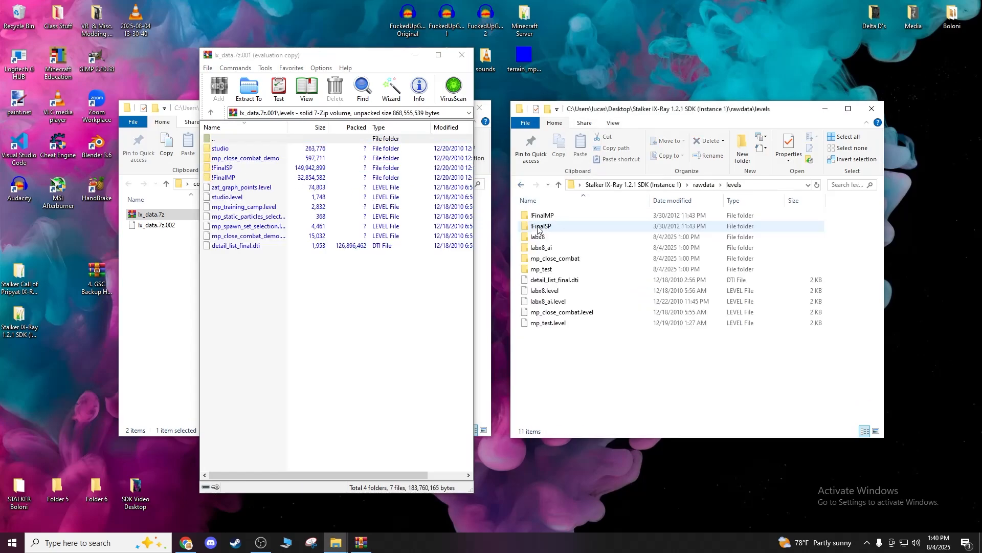
double_click(212, 140)
left_click(519, 185)
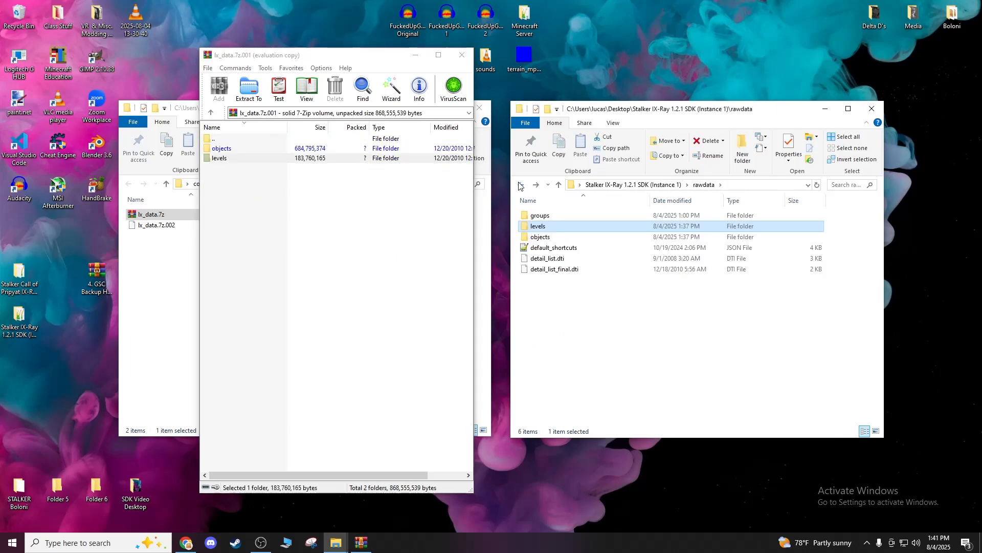
double_click(213, 159)
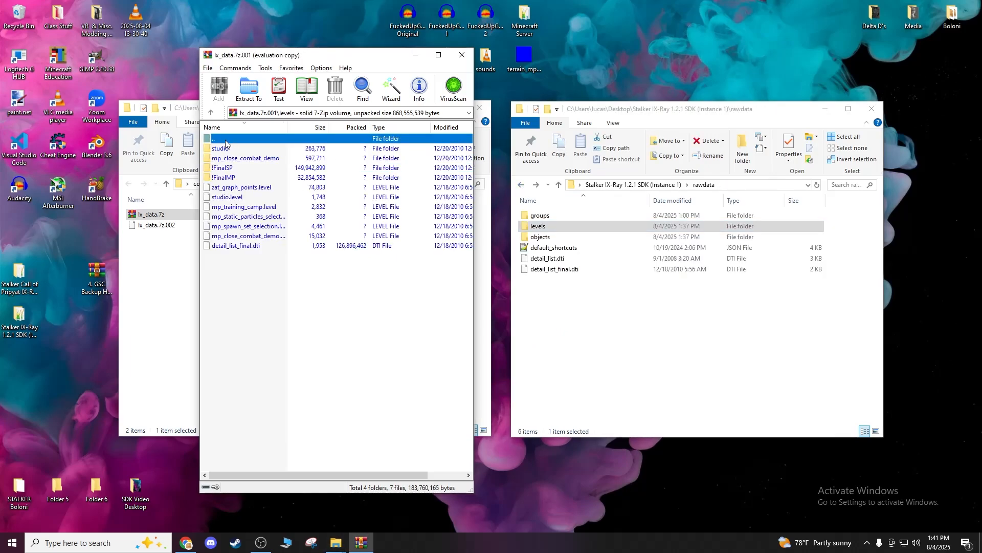
double_click(223, 142)
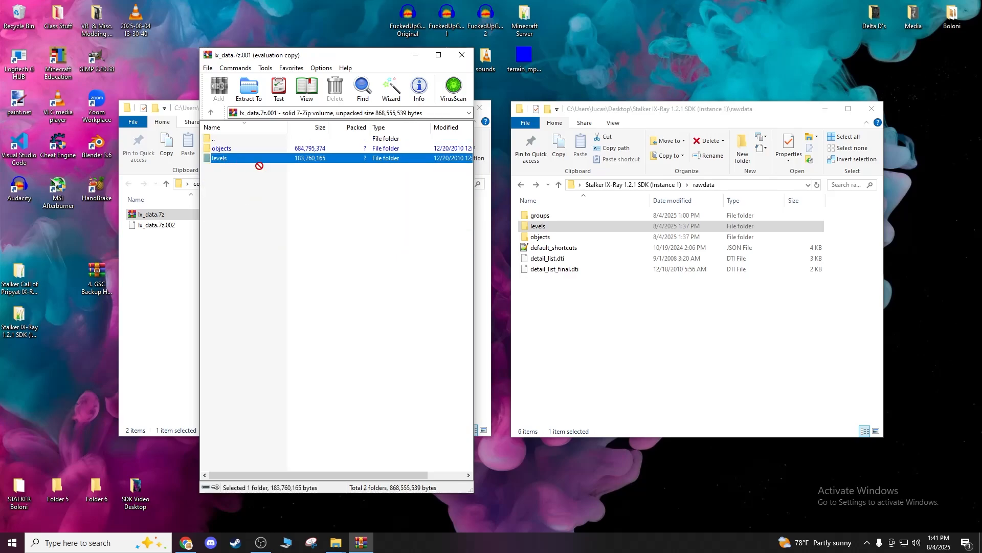
left_click_drag(259, 165, 558, 310)
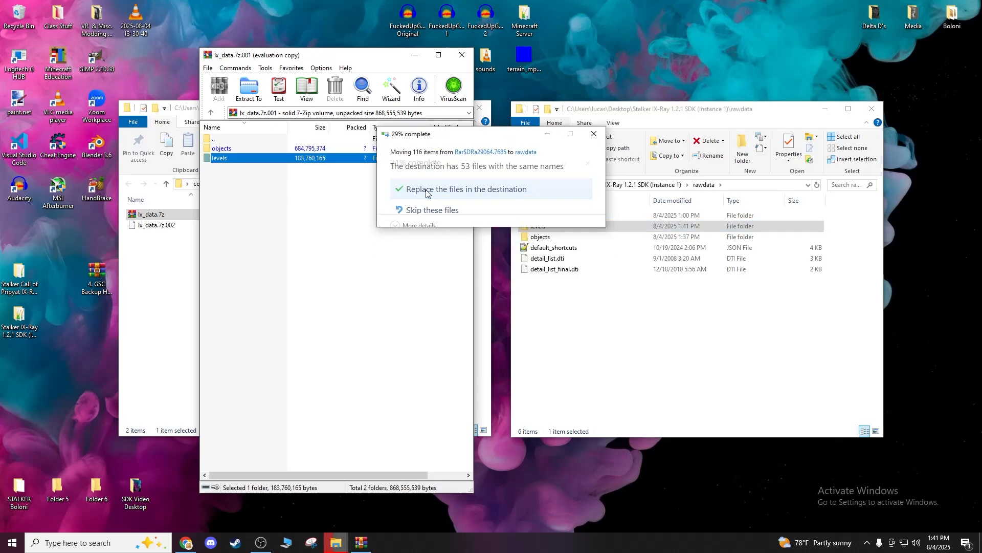
left_click(424, 189)
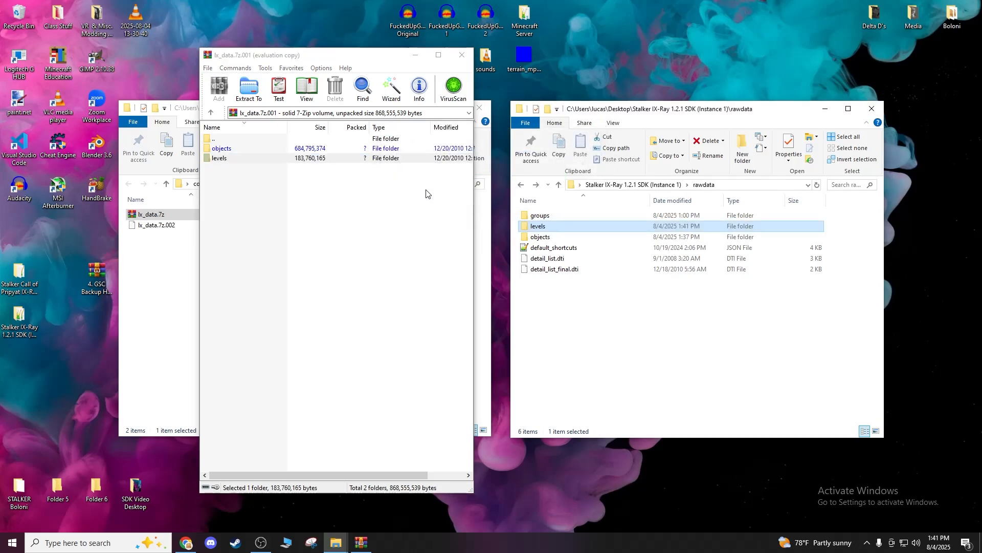
Close the archive and the cop maps and terrains folder, and check the SDK's rawdata\levels folder.
left_click(462, 55)
left_click(479, 108)
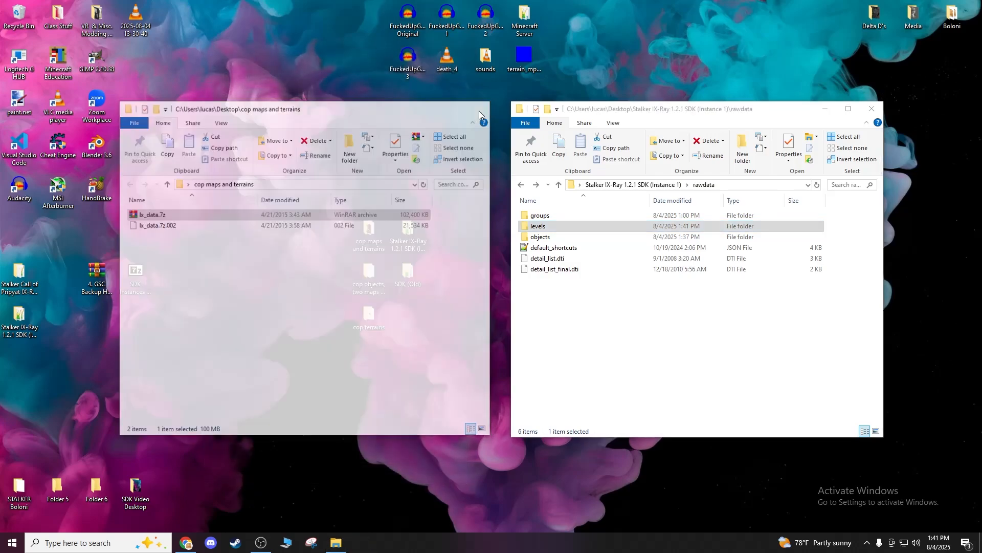
double_click(540, 227)
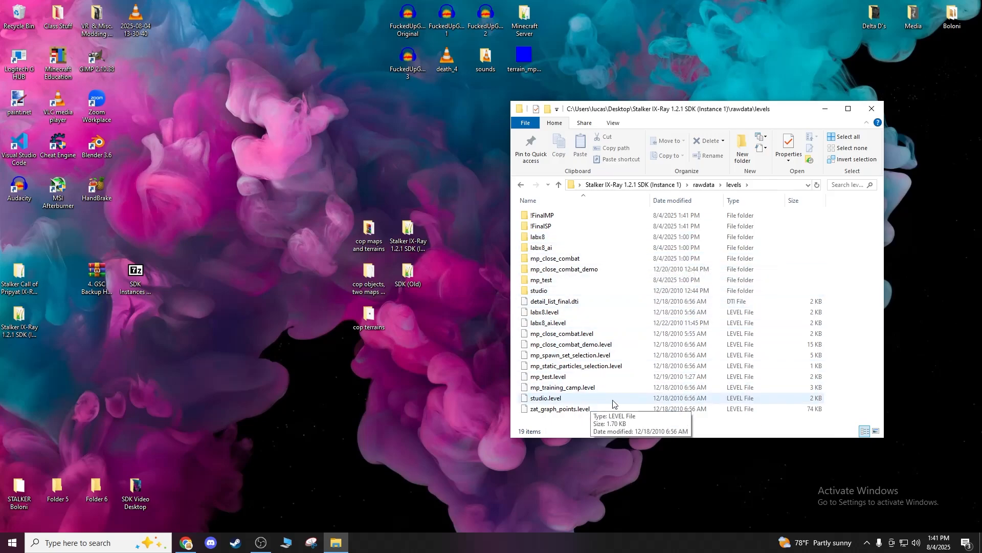
left_click(575, 392)
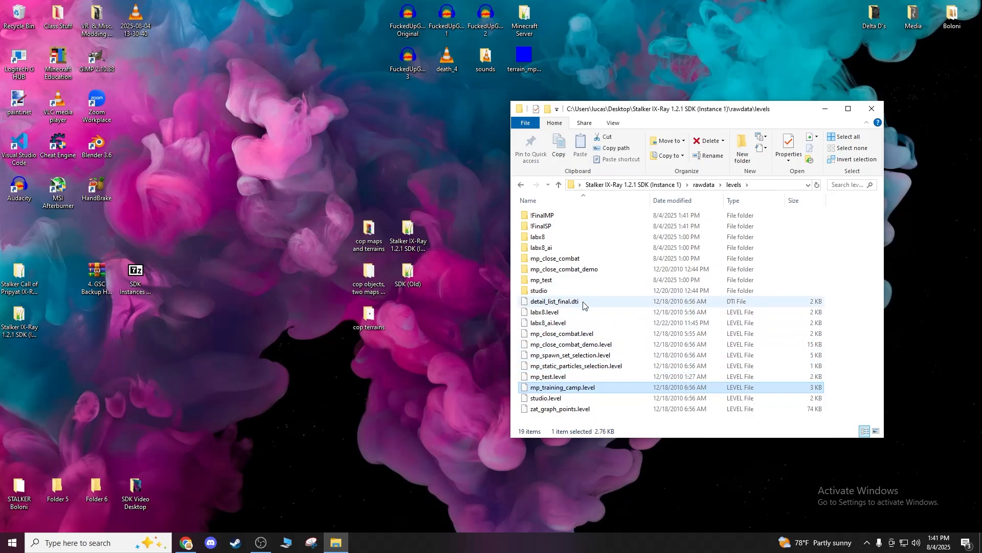
Examine the rawdata\levels\!FinalMP folder in resources_data.7z from the cop objects folder, and close the archive and folder.
left_click(368, 266)
double_click(368, 265)
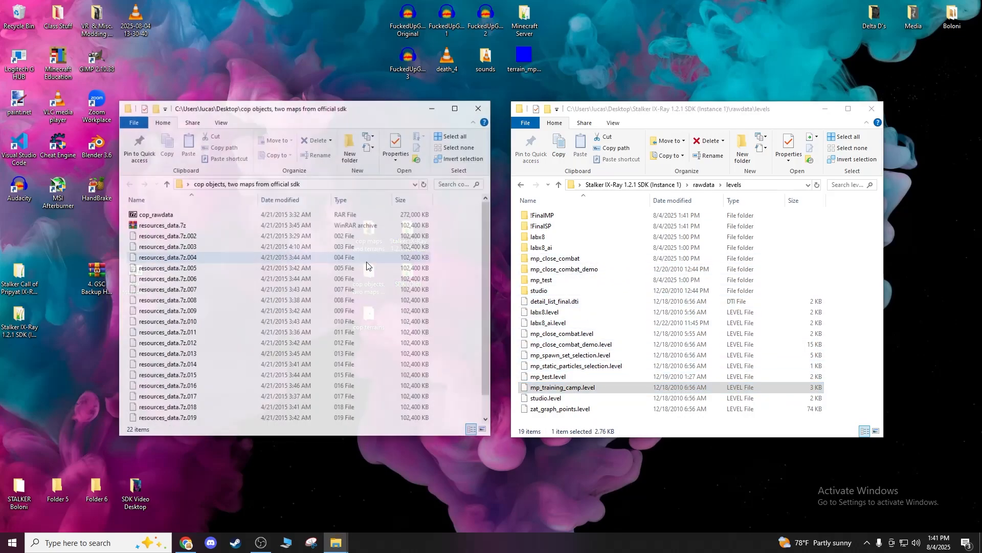
double_click(185, 225)
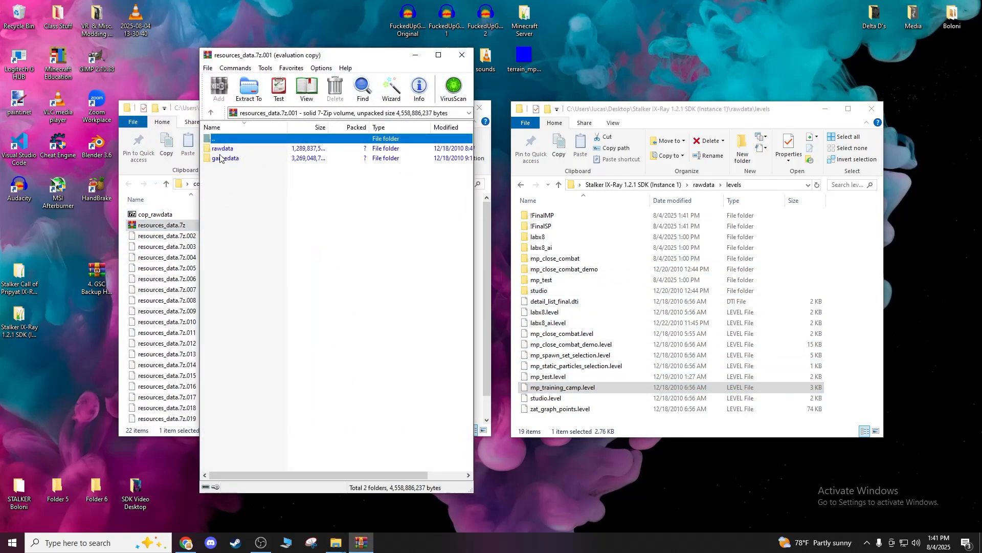
double_click(221, 149)
double_click(222, 149)
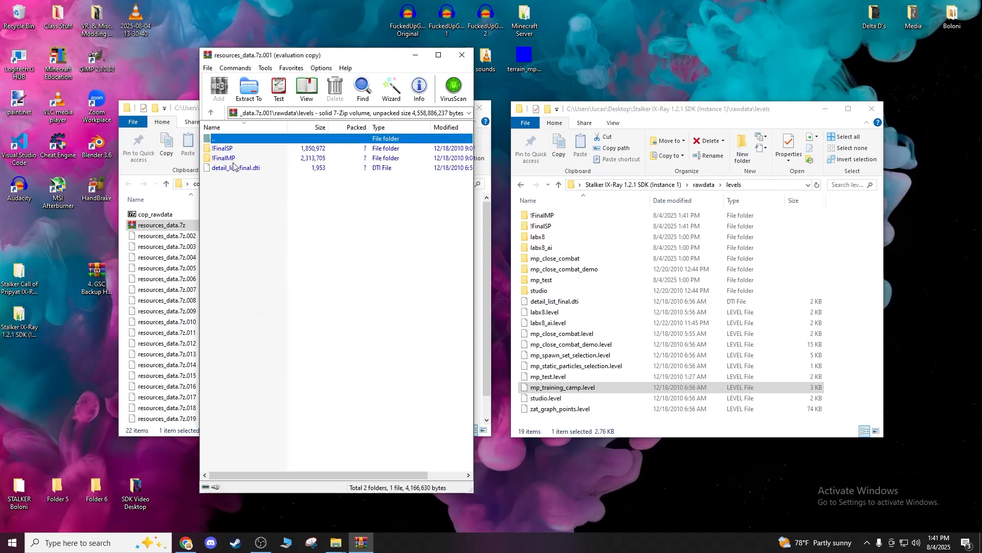
double_click(230, 159)
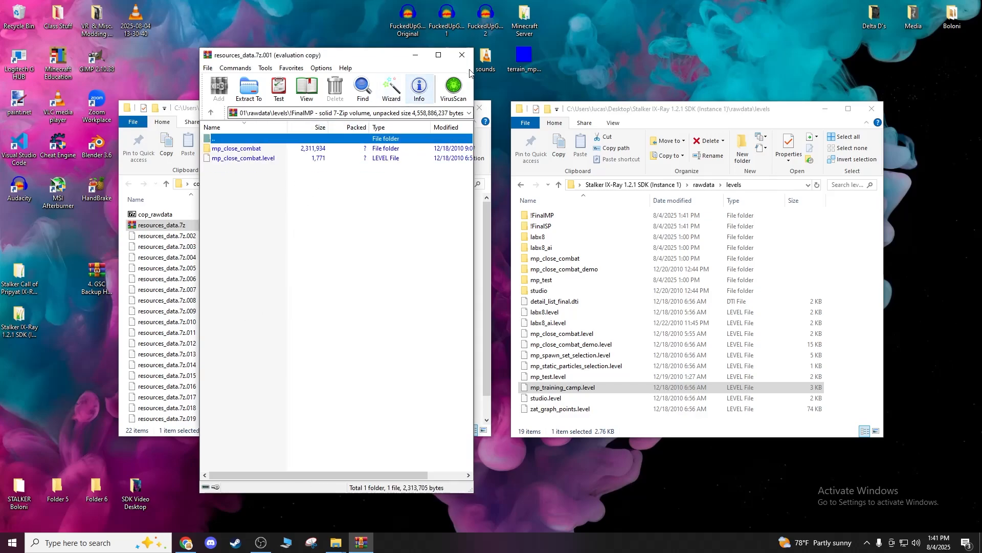
left_click(462, 55)
left_click(473, 108)
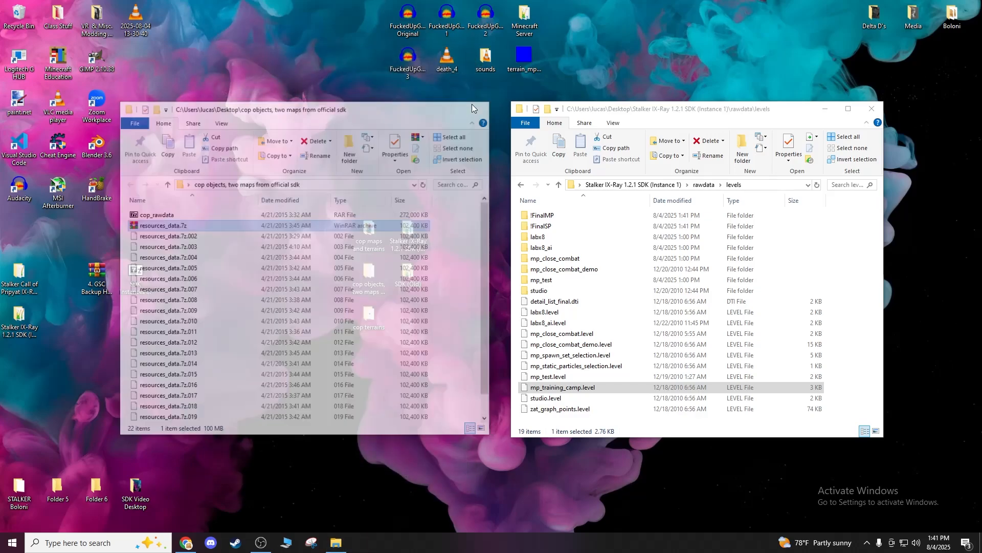
Reopen lx_data.7z from the cop maps and terrains folder and view its levels folder.
double_click(368, 233)
double_click(251, 214)
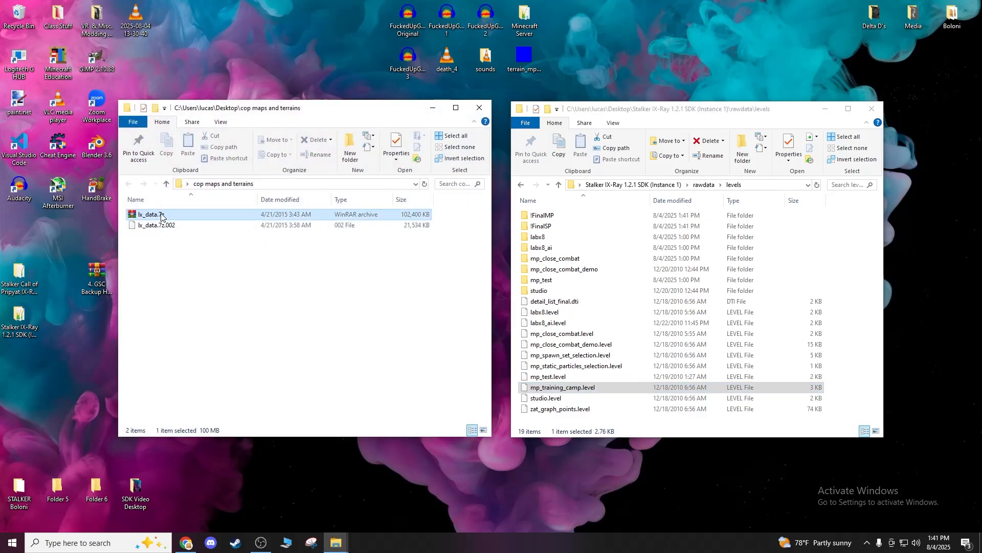
double_click(230, 162)
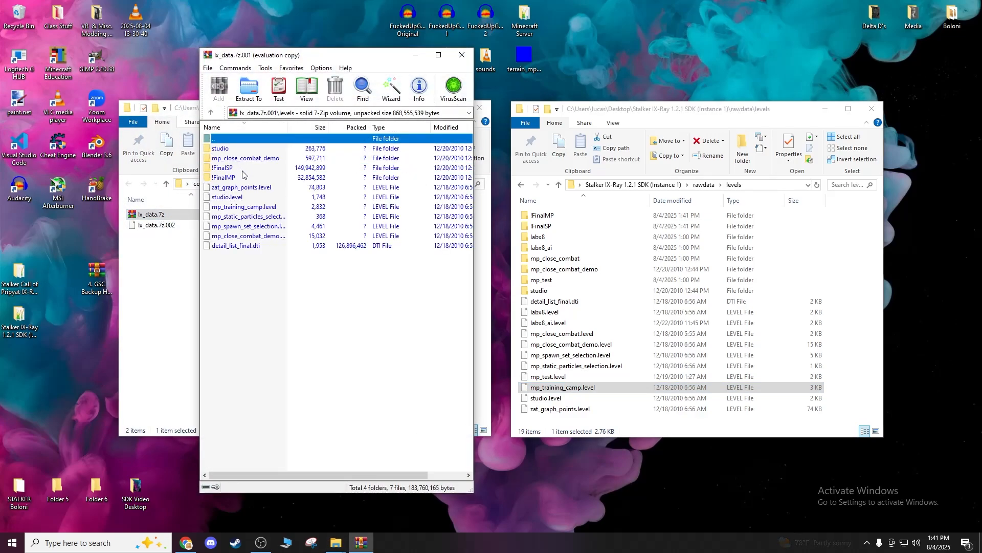
left_click(414, 235)
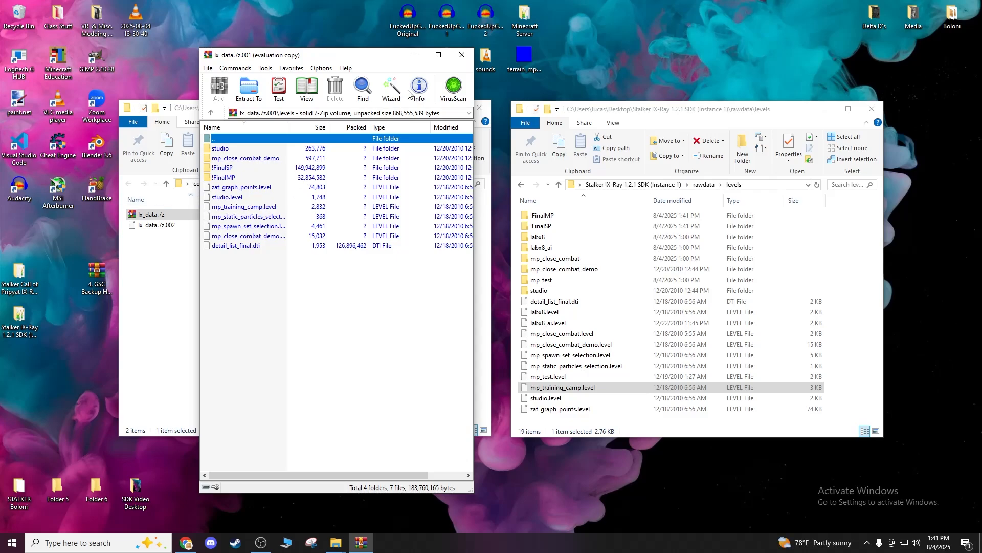
View the objects folder inside lx_data.7z, and close the archive and the cop maps and terrains folder.
left_click(462, 55)
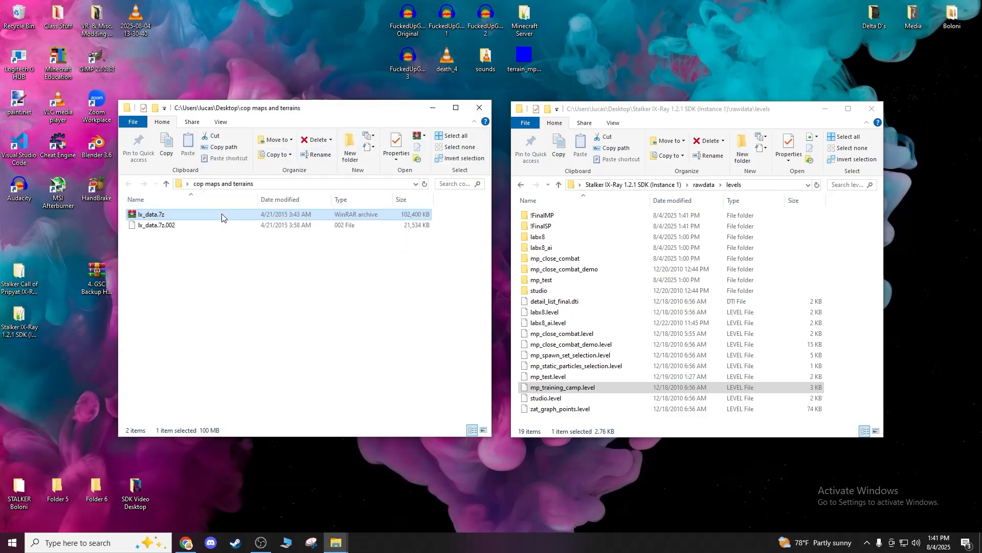
double_click(187, 215)
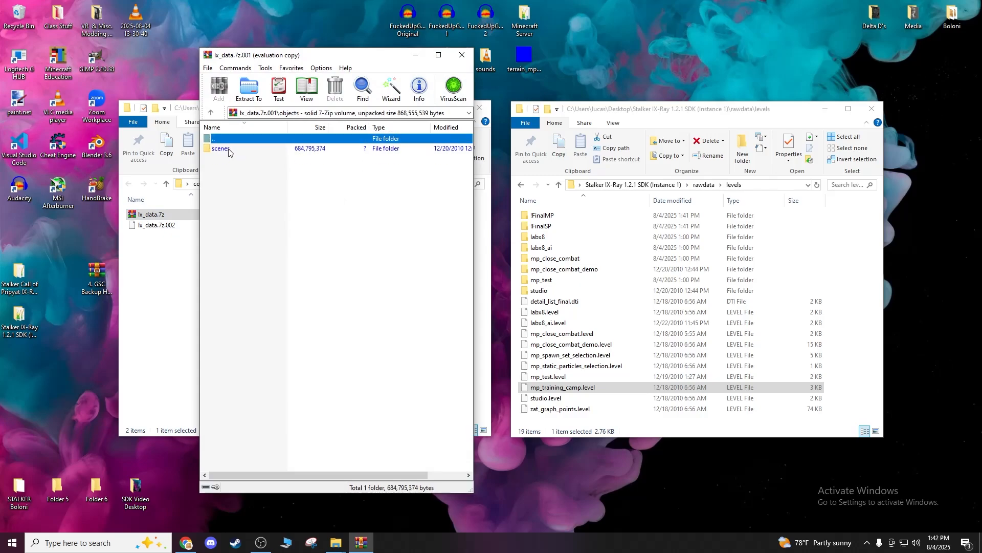
left_click(227, 148)
left_click(415, 234)
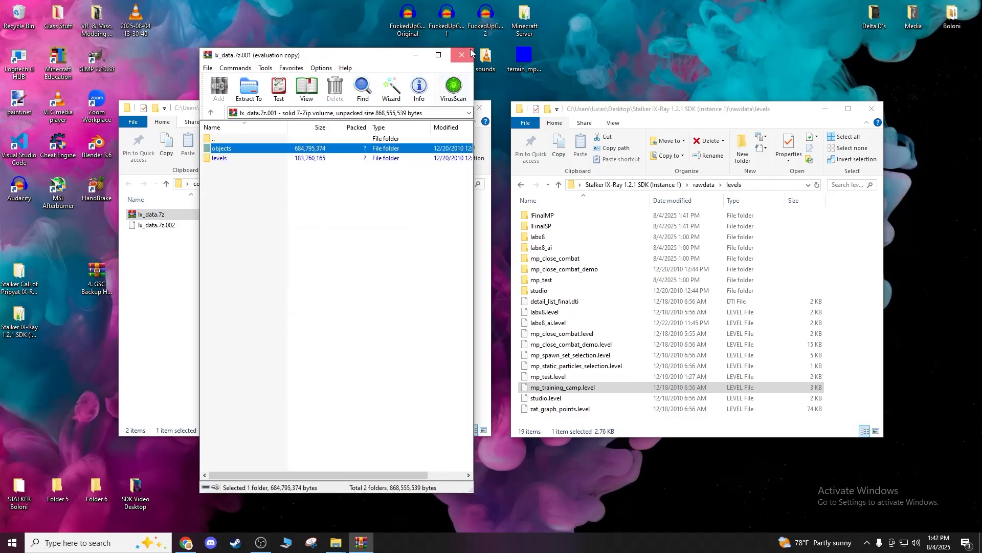
left_click(462, 55)
left_click(479, 107)
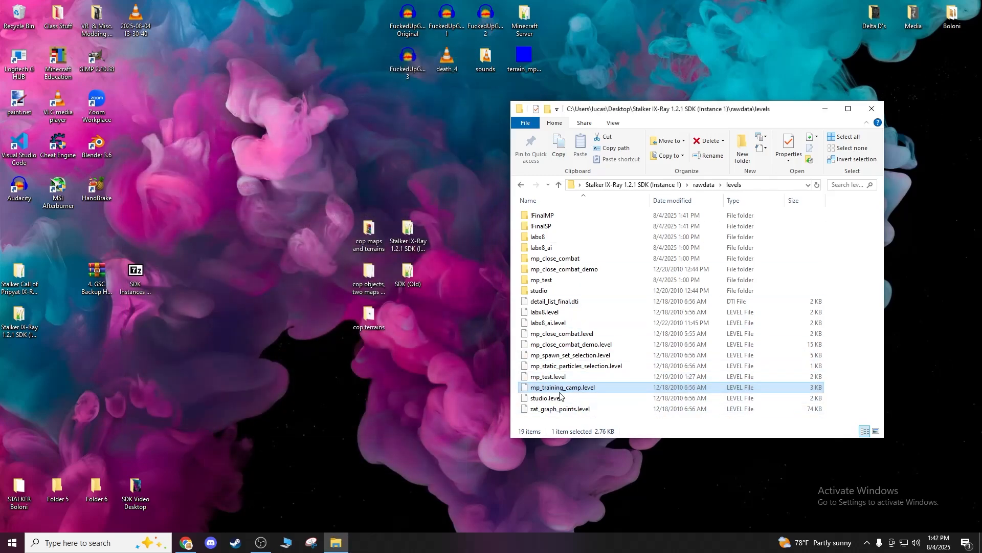
Launch LevelEditor from the bin folder of the Stalker IX-Ray 1.2.1 SDK (Instance 1).
left_click(522, 185)
left_click(522, 184)
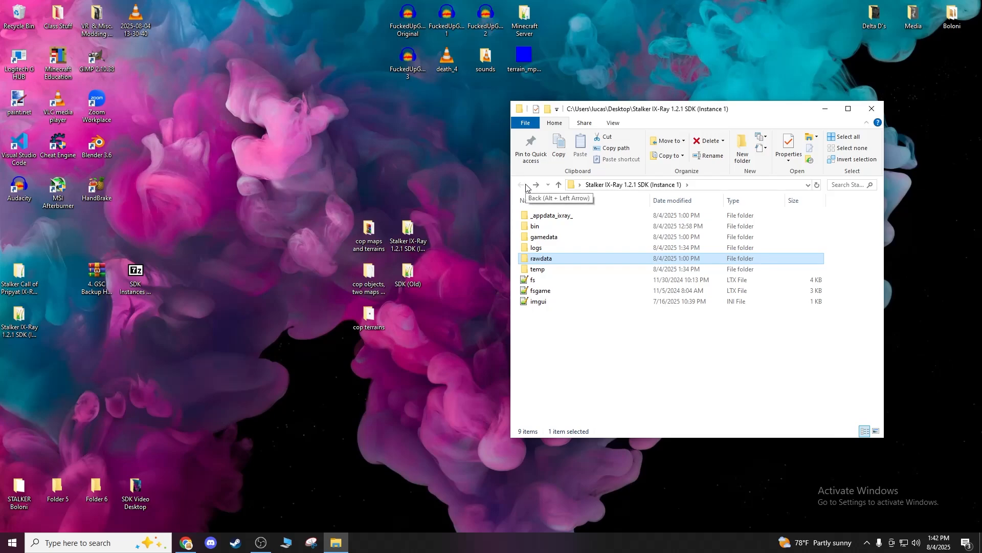
double_click(540, 226)
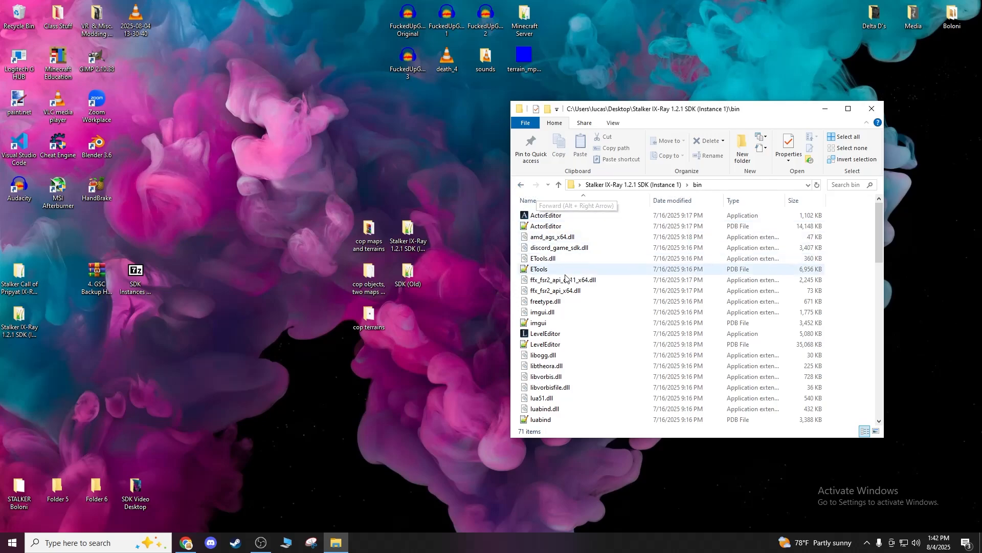
scroll(550, 307, "down", 7)
scroll(552, 312, "up", 7)
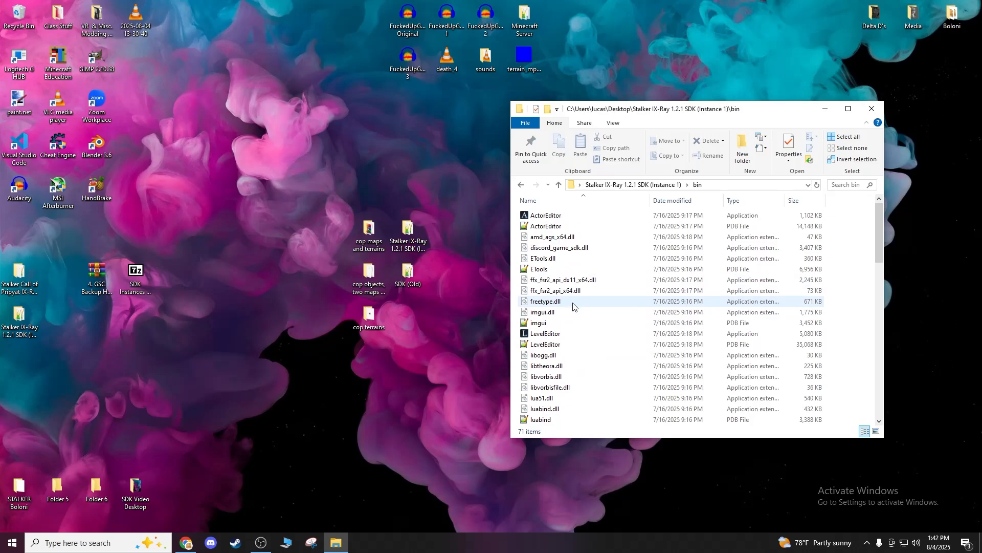
left_click(520, 185)
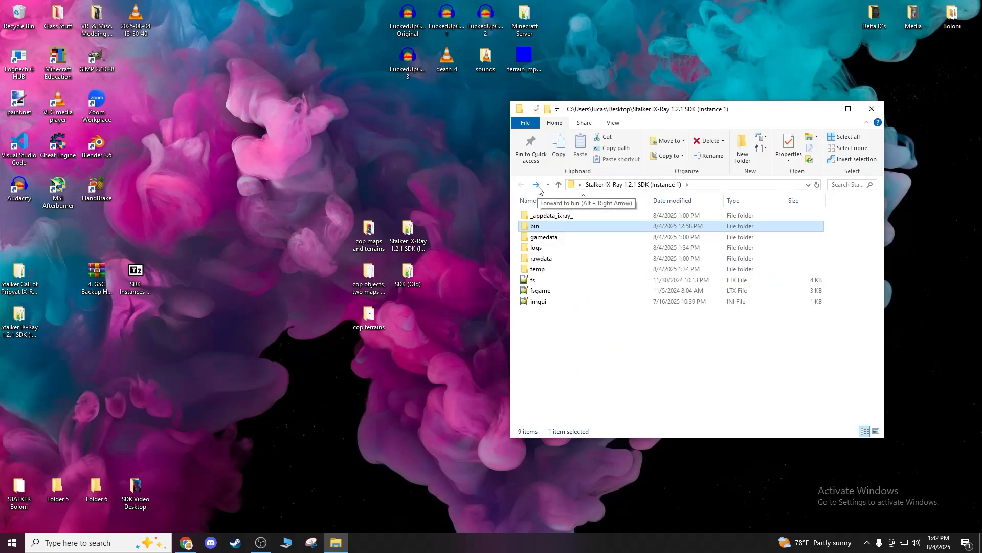
left_click(536, 185)
double_click(543, 333)
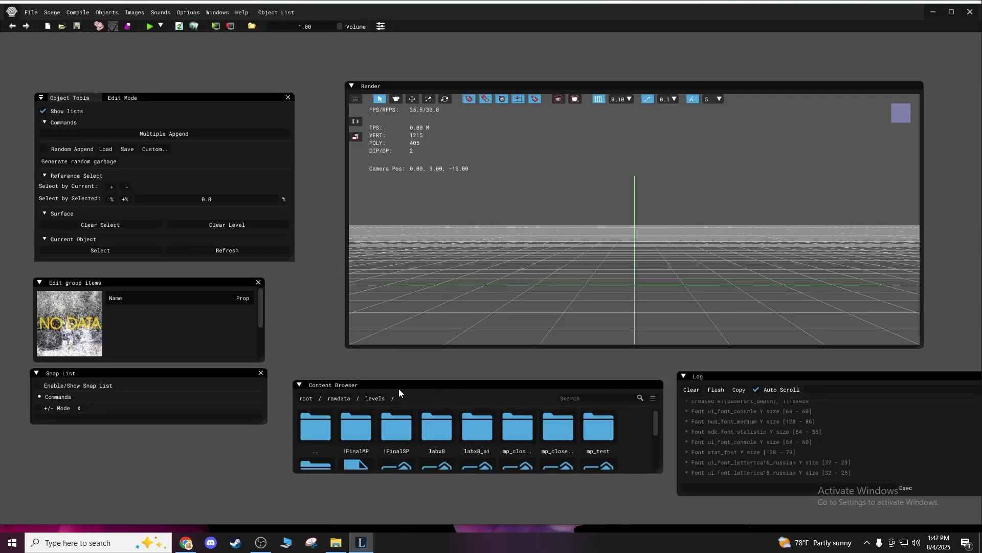
Dock the Edit group items, Object Tools, Snap List and Log windows with the Content Browser as one tabbed group.
left_click_drag(103, 296, 385, 386)
left_click_drag(75, 97, 511, 382)
left_click_drag(143, 375, 575, 384)
left_click_drag(751, 376, 352, 82)
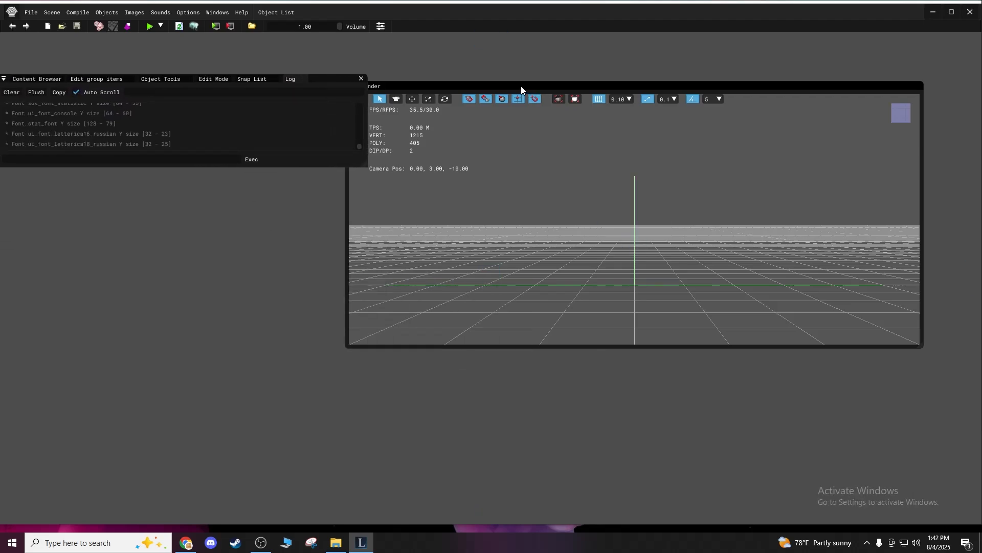
Arrange the tabbed group and the Render view side by side, extend both down the workspace, and maximize the editor window.
left_click_drag(520, 86, 572, 47)
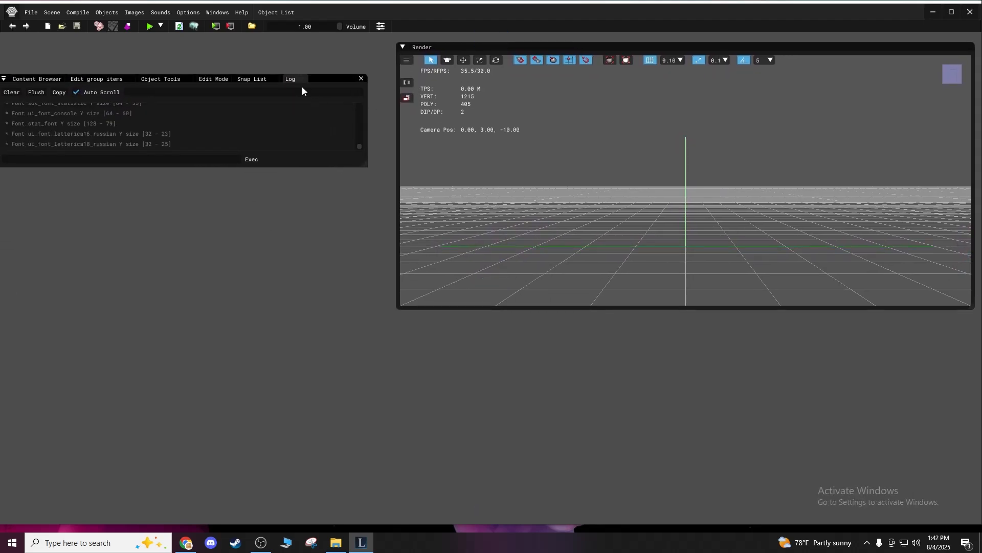
left_click_drag(324, 78, 338, 47)
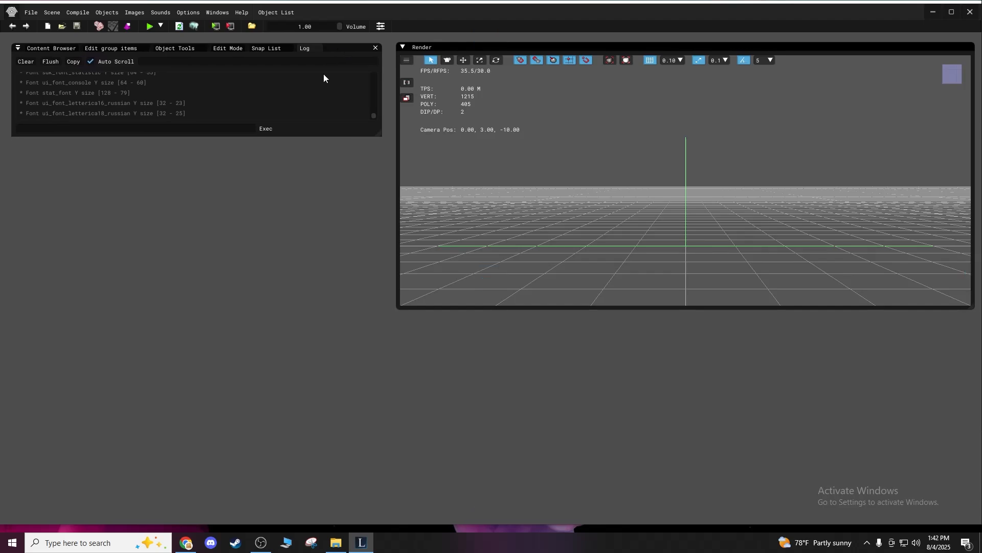
left_click_drag(270, 137, 235, 492)
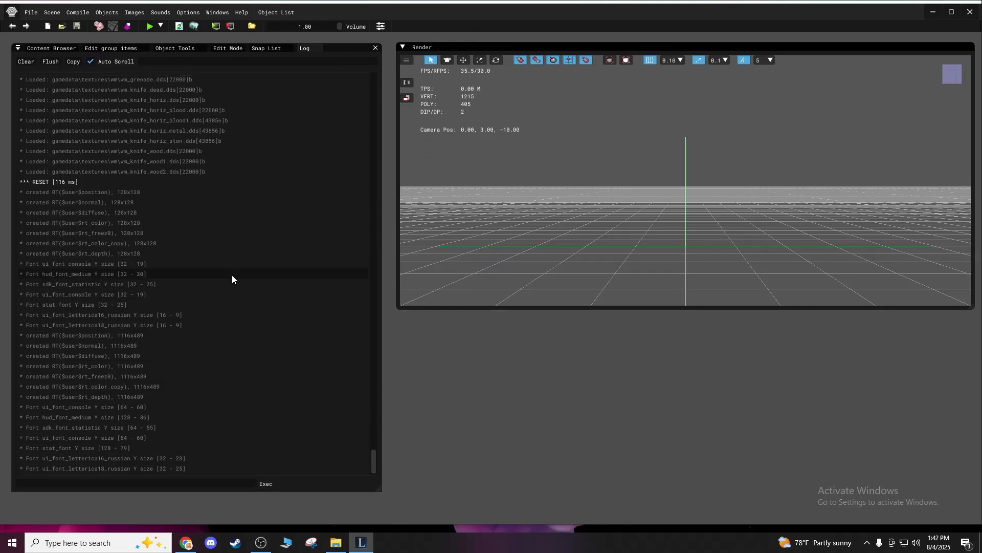
left_click_drag(490, 309, 464, 490)
left_click_drag(340, 11, 314, 45)
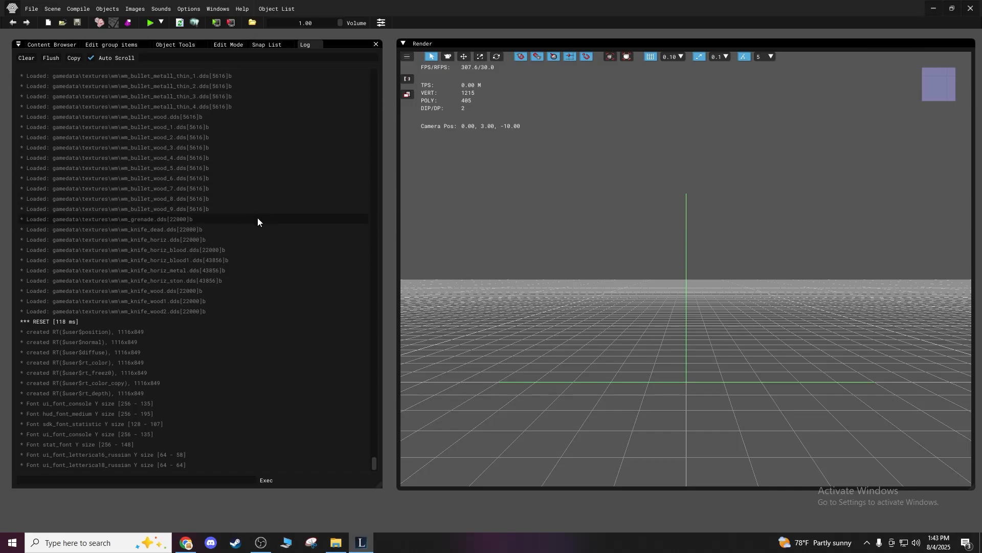
Open mp_training_camp.level from the SDK's rawdata\levels folder.
left_click(32, 9)
left_click(41, 35)
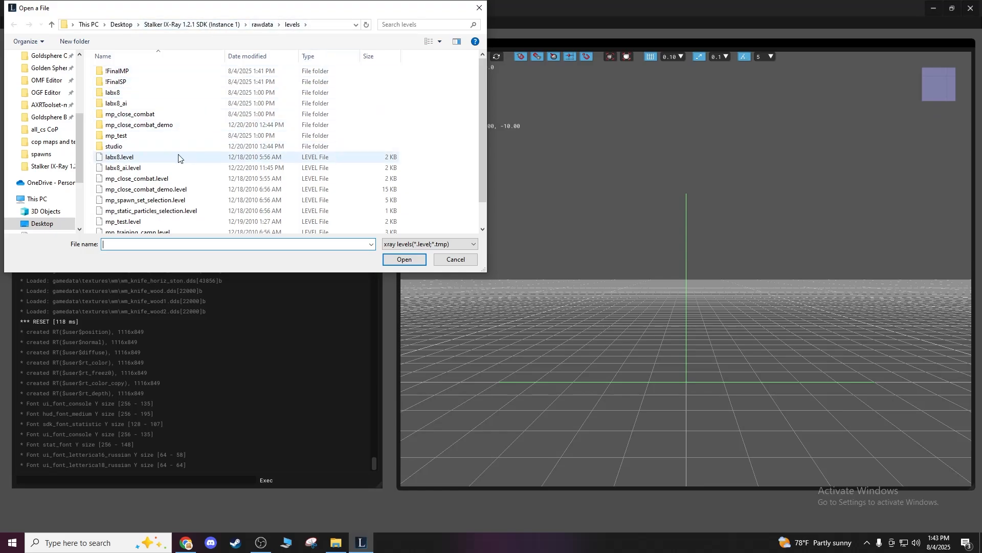
scroll(128, 159, "down", 1)
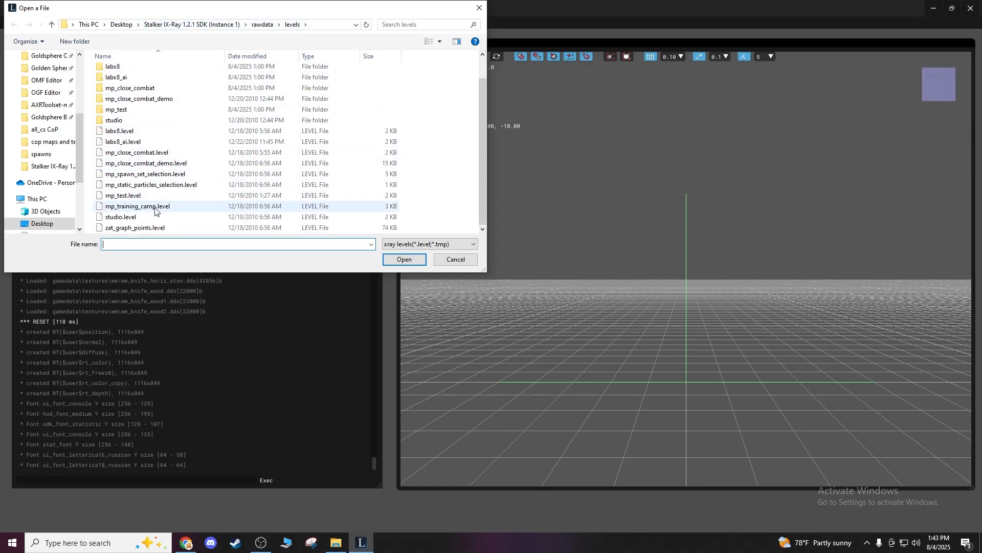
left_click(132, 210)
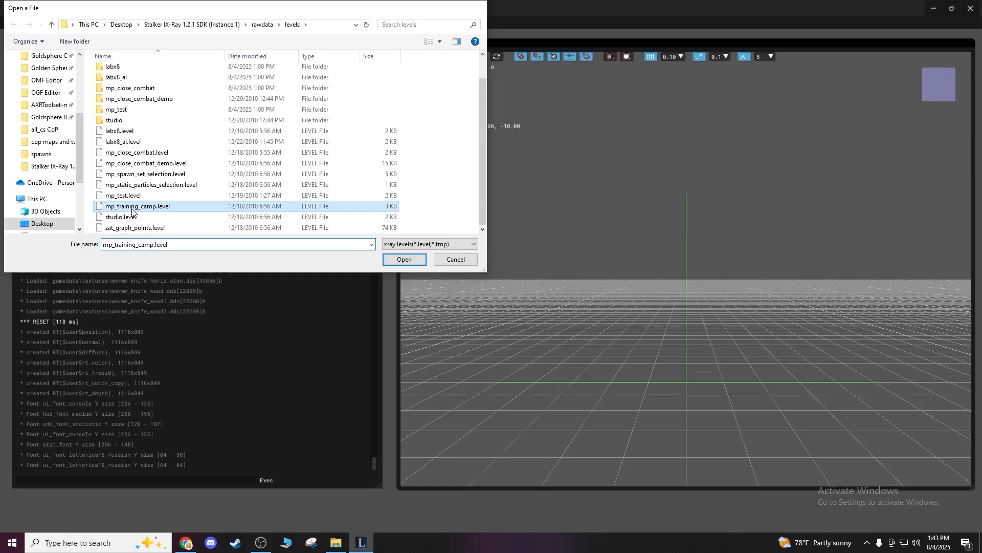
double_click(132, 207)
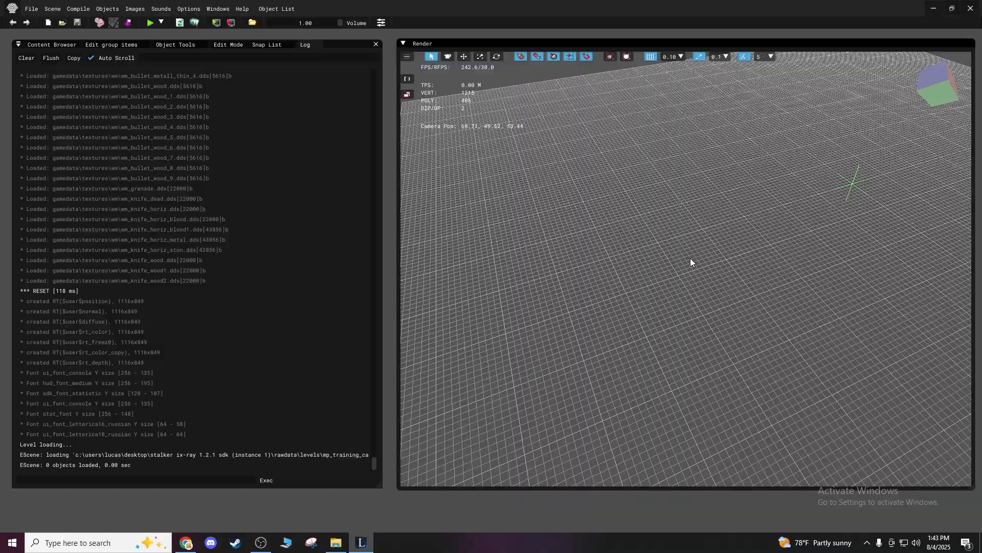
Look around the loaded scene and save the level.
mouse_move(652, 284)
left_mouse_down("shift")
mouse_move(726, 251)
mouse_move(732, 266)
mouse_move(721, 261)
mouse_move(716, 296)
mouse_move(712, 266)
mouse_move(711, 287)
left_mouse_up("shift")
left_click(28, 9)
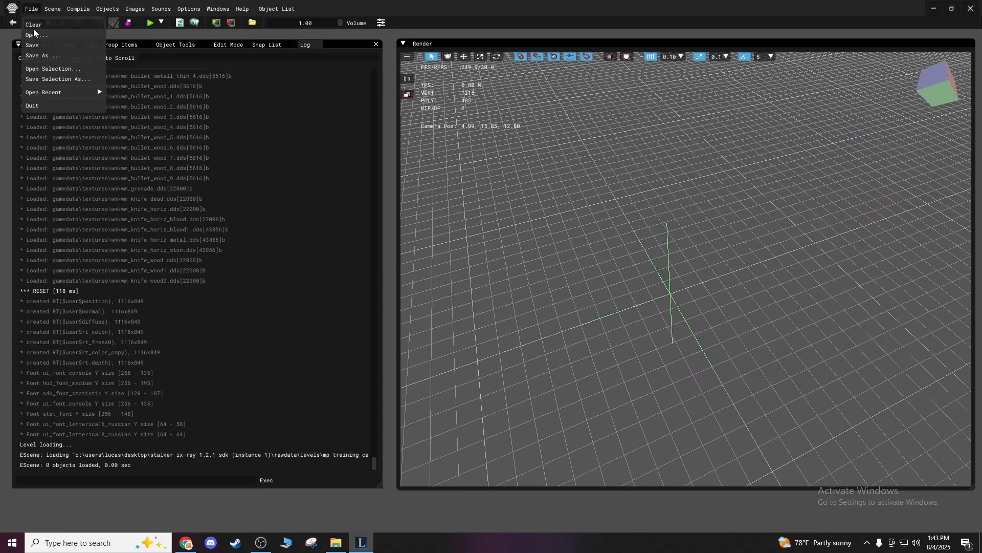
left_click(34, 37)
Delete mp_training_camp.level from the rawdata\levels folder through the editor's file-opening dialog.
left_click(31, 9)
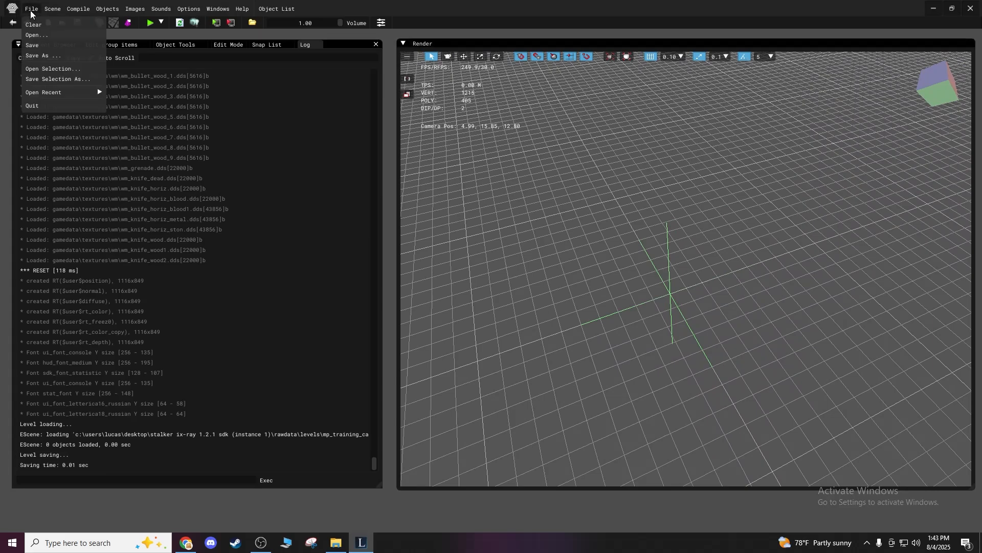
left_click(40, 35)
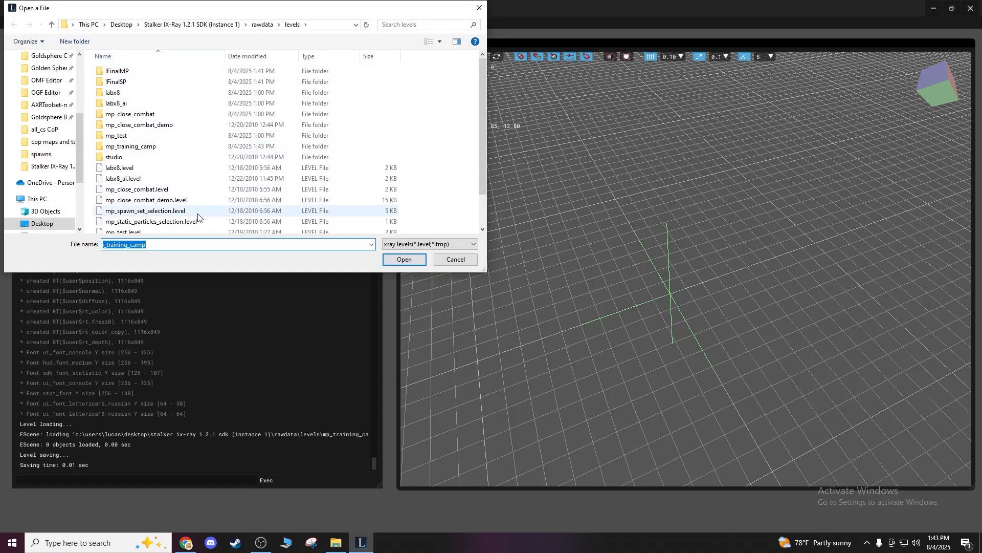
scroll(151, 230, "down", 1)
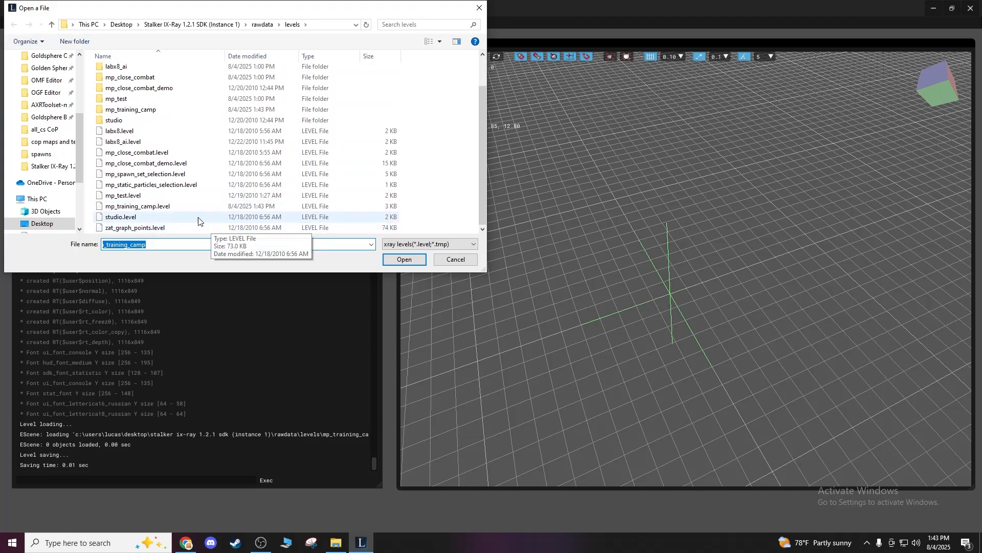
left_click(174, 210)
right_click(175, 212)
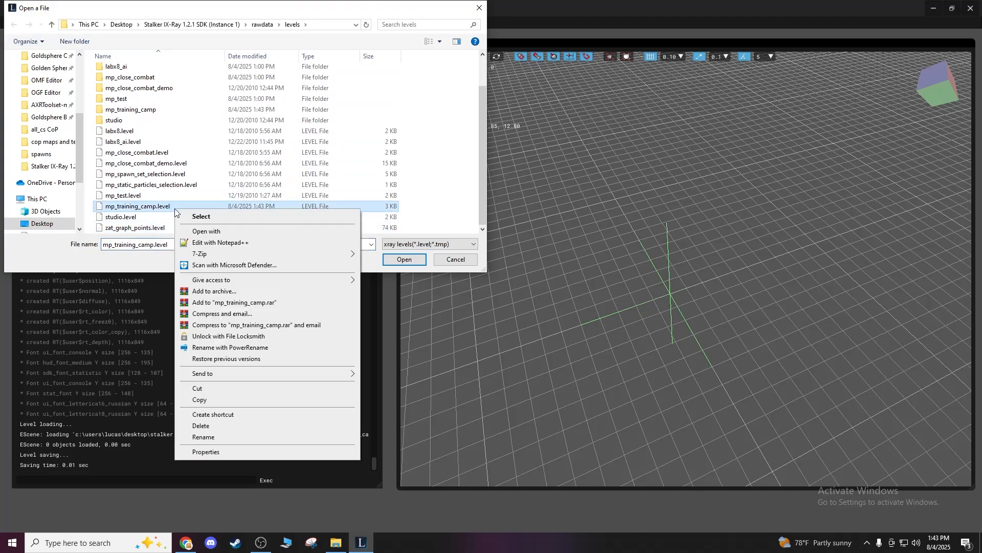
left_click(193, 452)
left_click(356, 214)
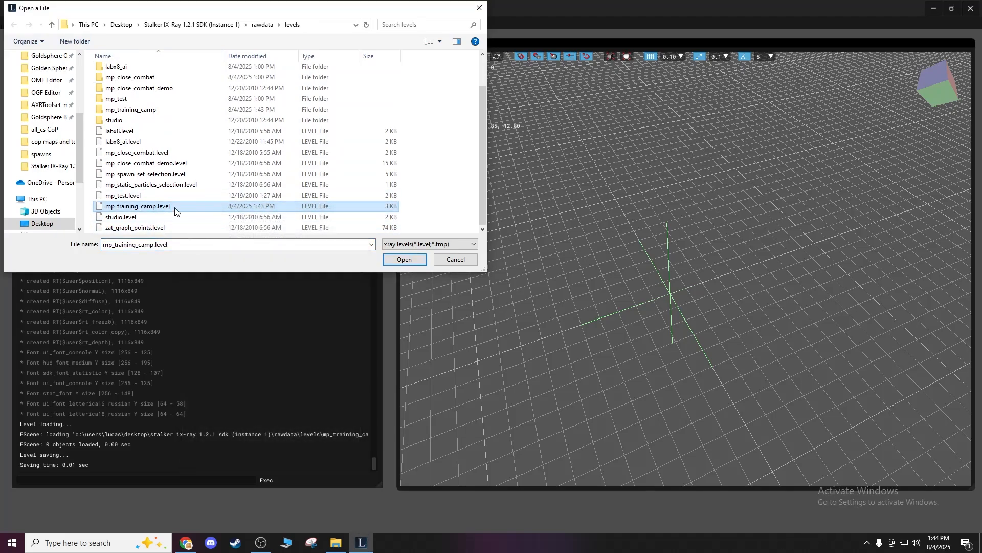
scroll(174, 212, "up", 1)
right_click(133, 228)
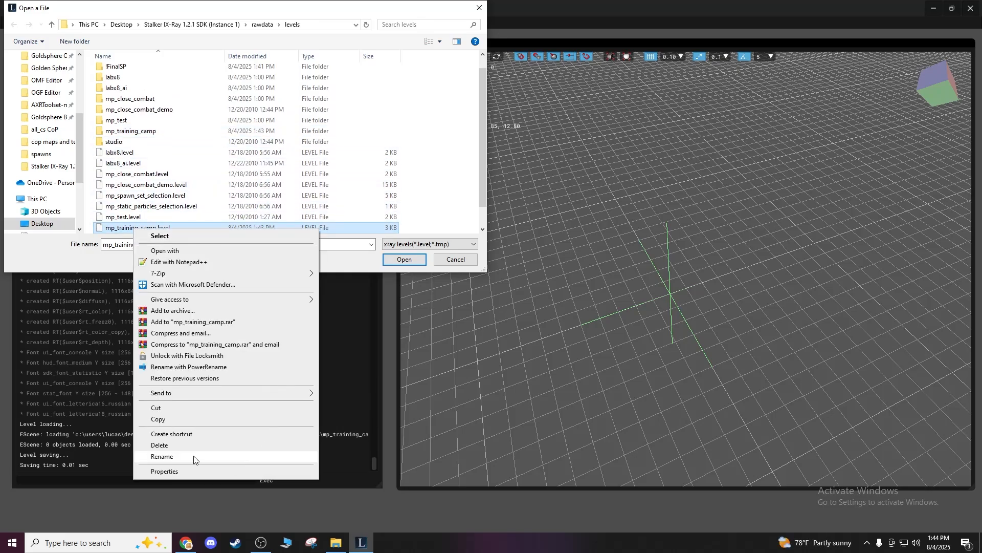
left_click(176, 152)
right_click(156, 228)
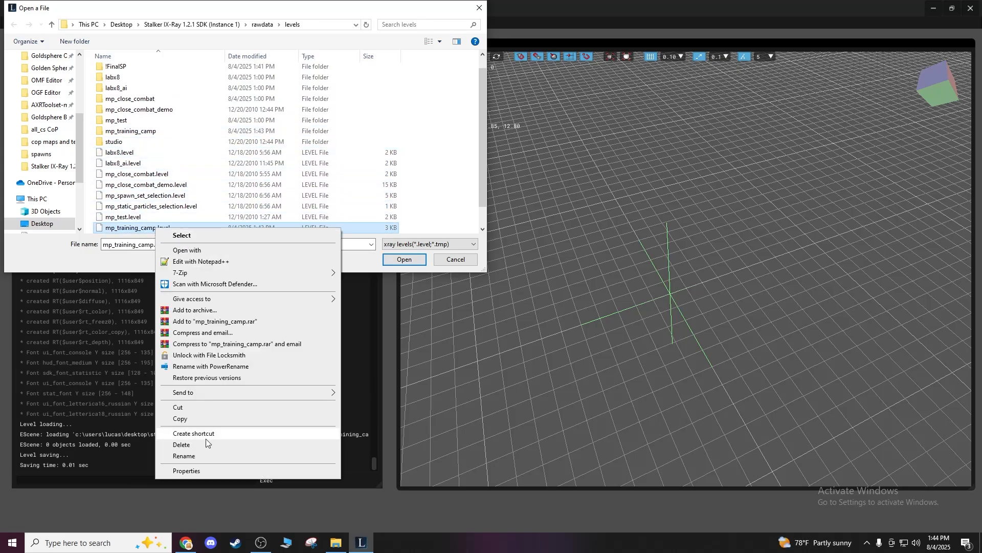
left_click(174, 447)
Copy mp_training_camp.level from the !FinalMP folder and return to the levels folder.
scroll(153, 126, "up", 1)
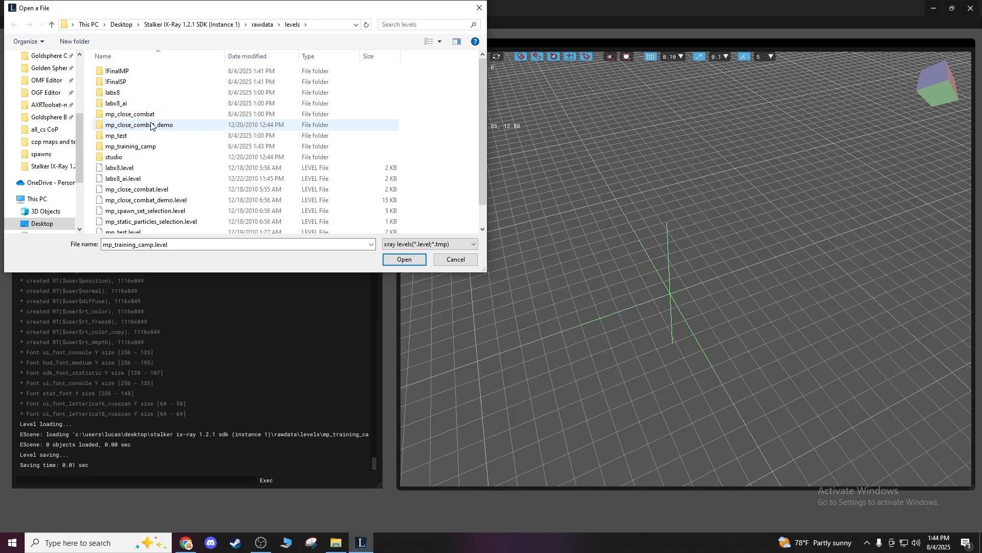
double_click(116, 71)
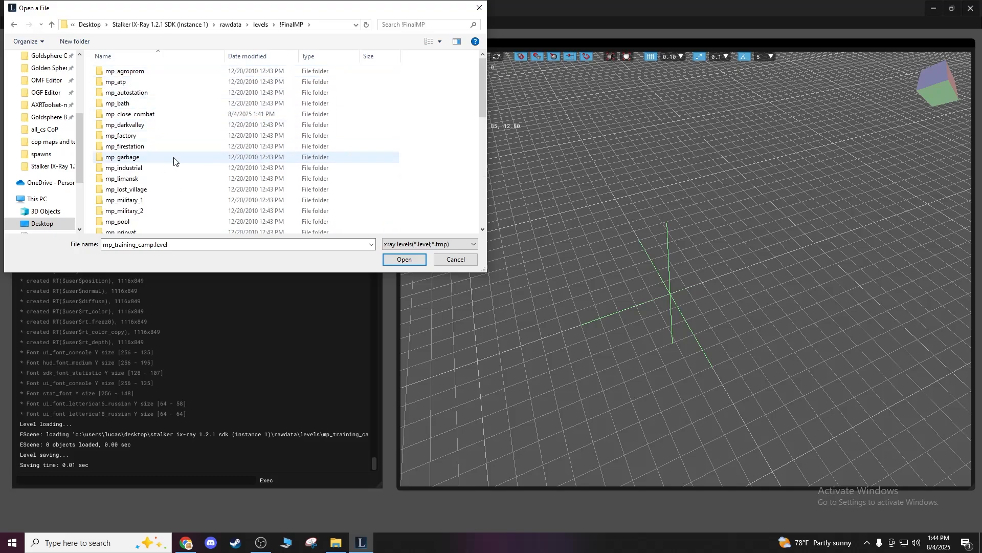
scroll(173, 162, "down", 4)
scroll(160, 177, "down", 1)
scroll(160, 177, "up", 2)
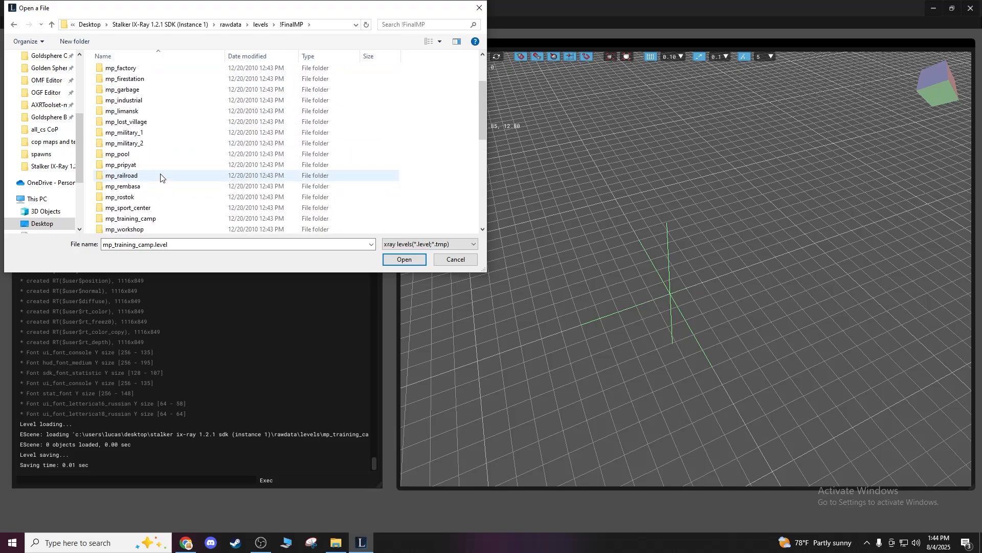
left_click(135, 221)
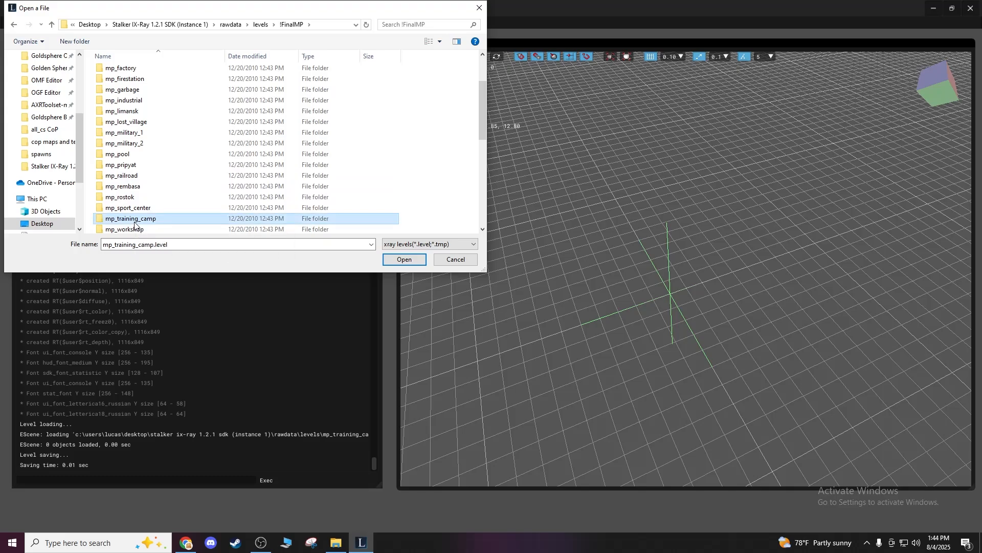
scroll(164, 215, "down", 10)
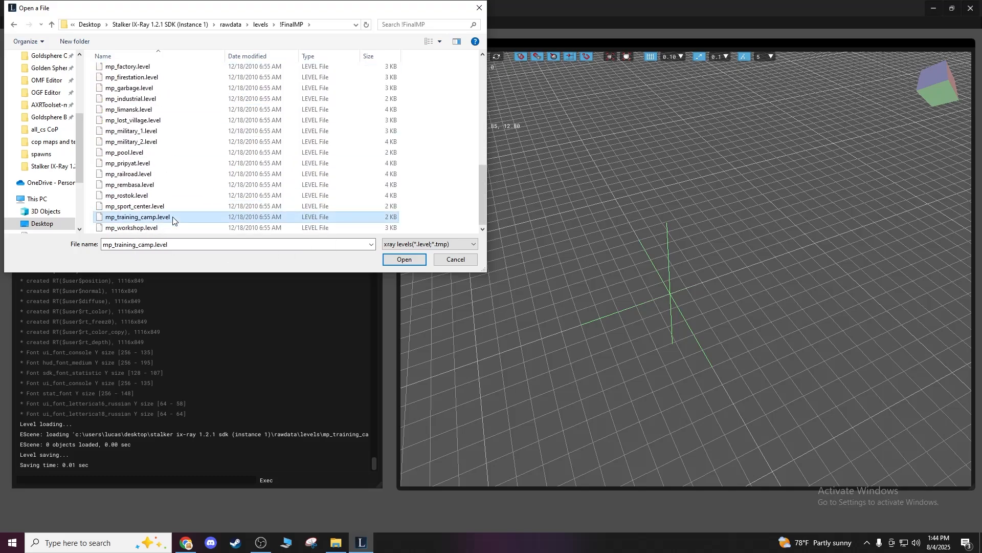
right_click(165, 218)
left_click(192, 409)
left_click(15, 25)
scroll(245, 192, "down", 1)
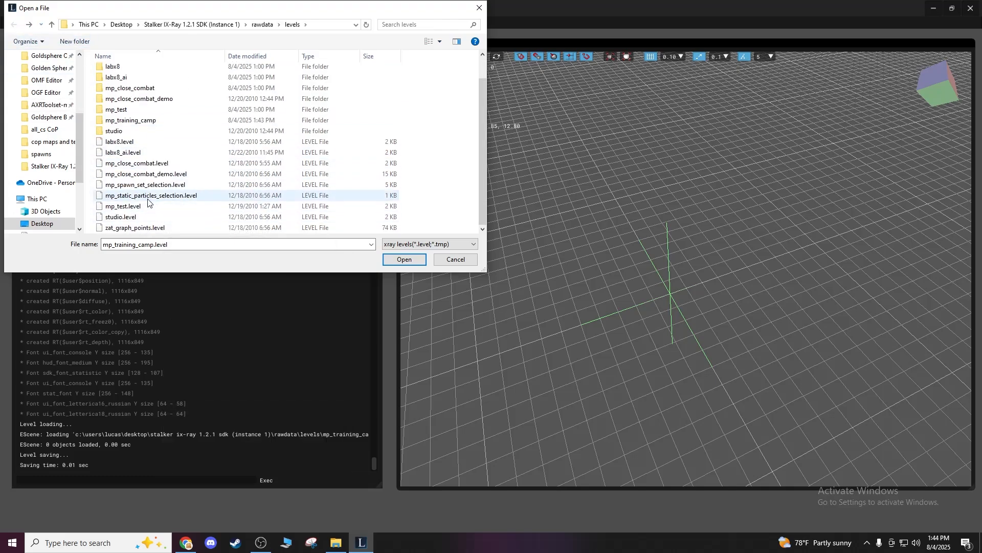
Leave the level editor's file dialog and open the SDK's rawdata\levels folder in File Explorer.
left_click(479, 8)
left_click(933, 9)
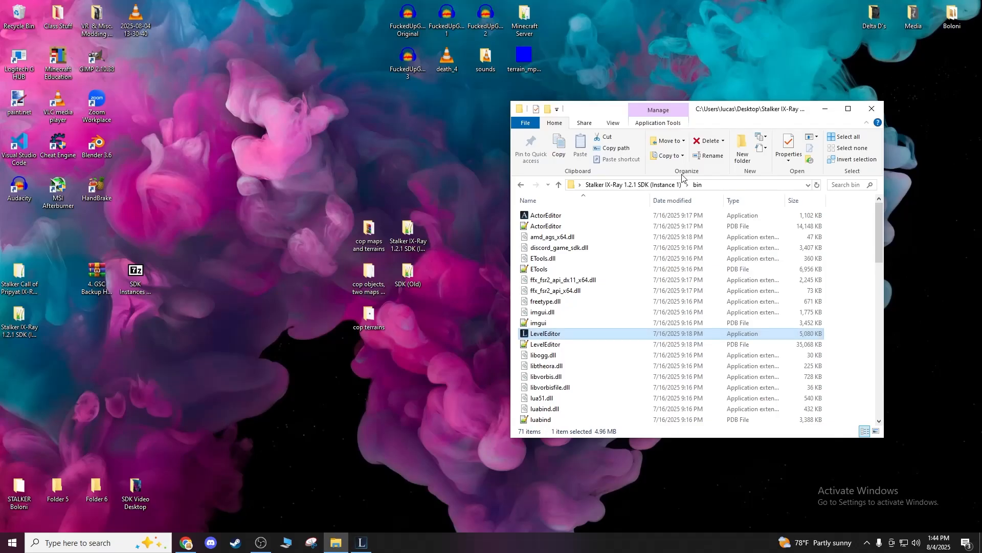
left_click(523, 186)
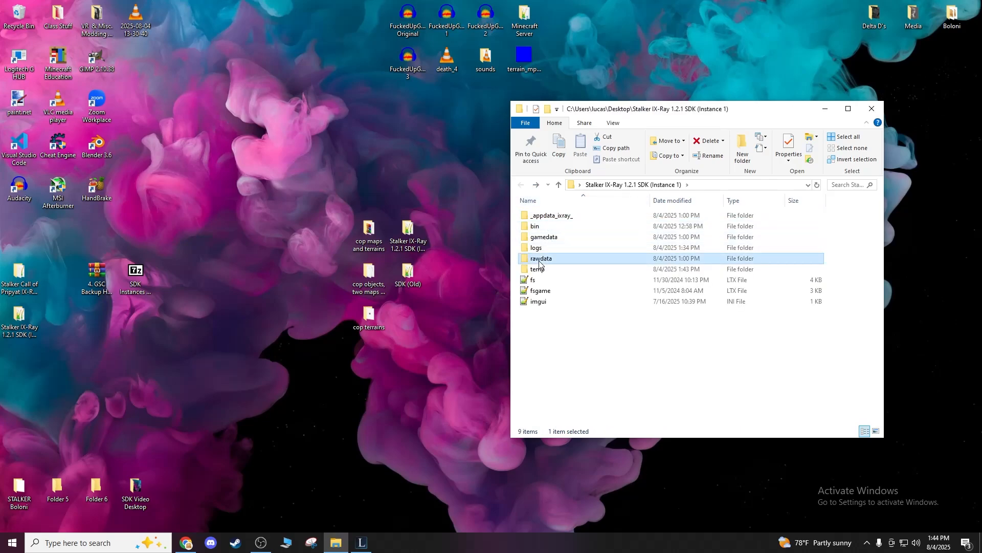
double_click(543, 256)
double_click(541, 231)
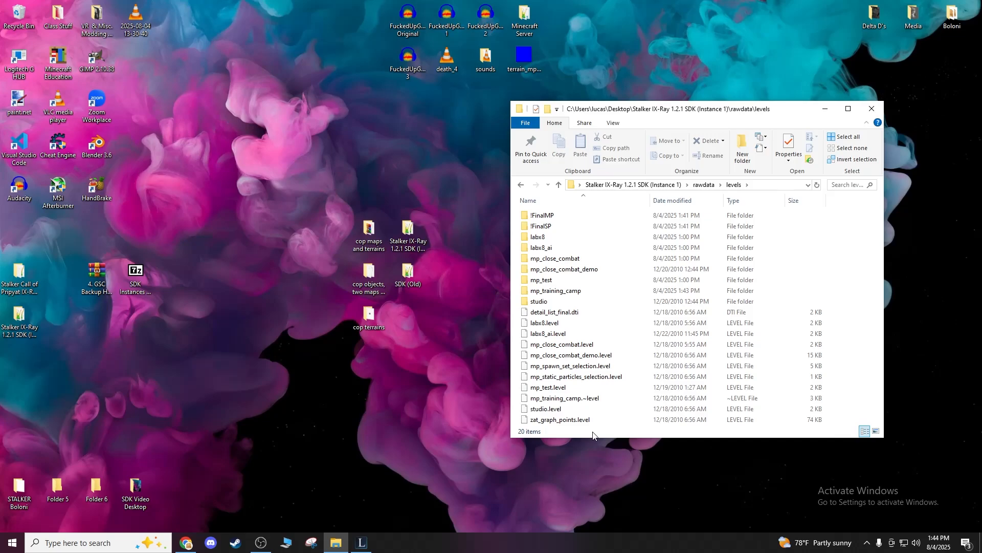
Copy the mp_training_camp folder and mp_training_camp.level from the !FinalMP folder into the rawdata\levels folder.
double_click(539, 216)
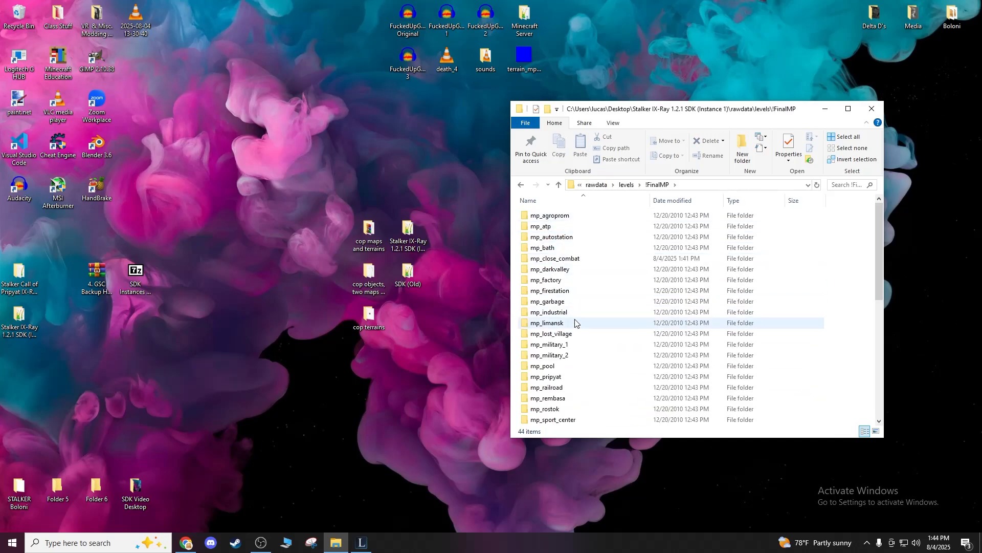
scroll(575, 322, "down", 5)
scroll(575, 321, "up", 3)
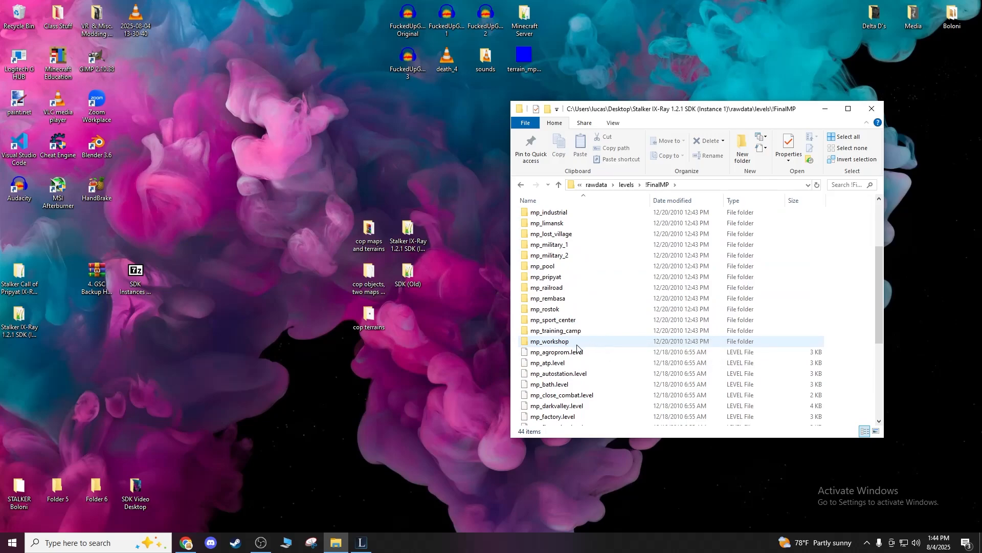
right_click(567, 331)
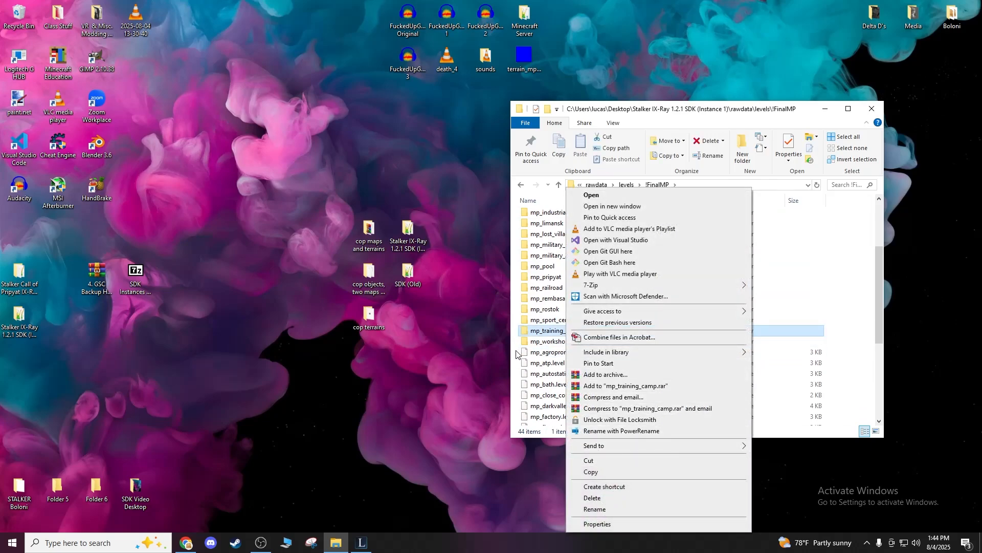
key("Escape")
scroll(543, 342, "down", 5)
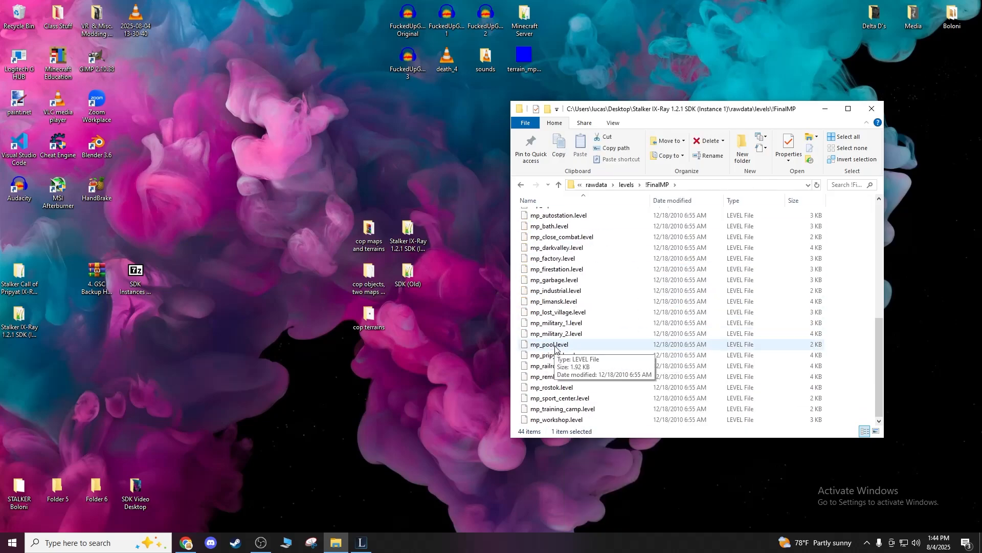
right_click(588, 408)
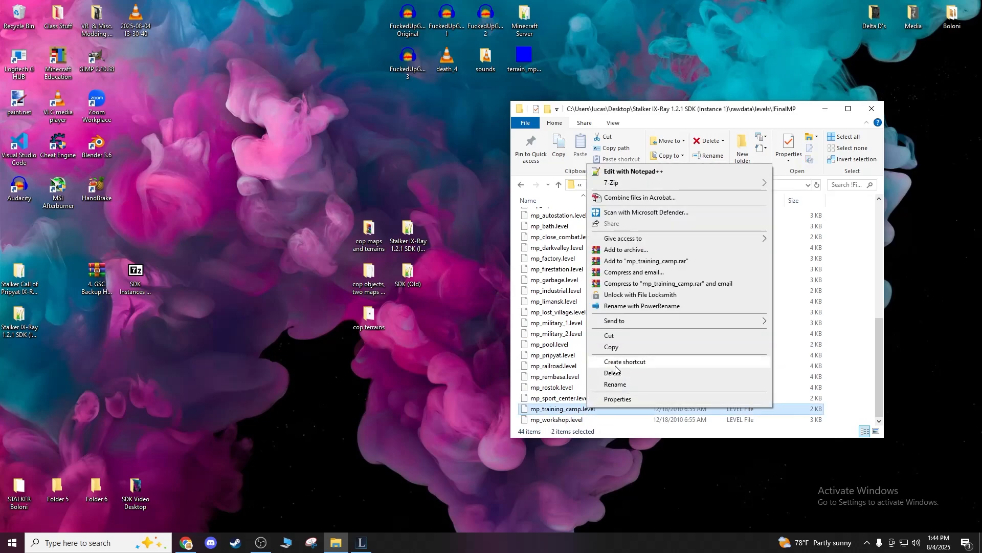
left_click(612, 348)
left_click(520, 185)
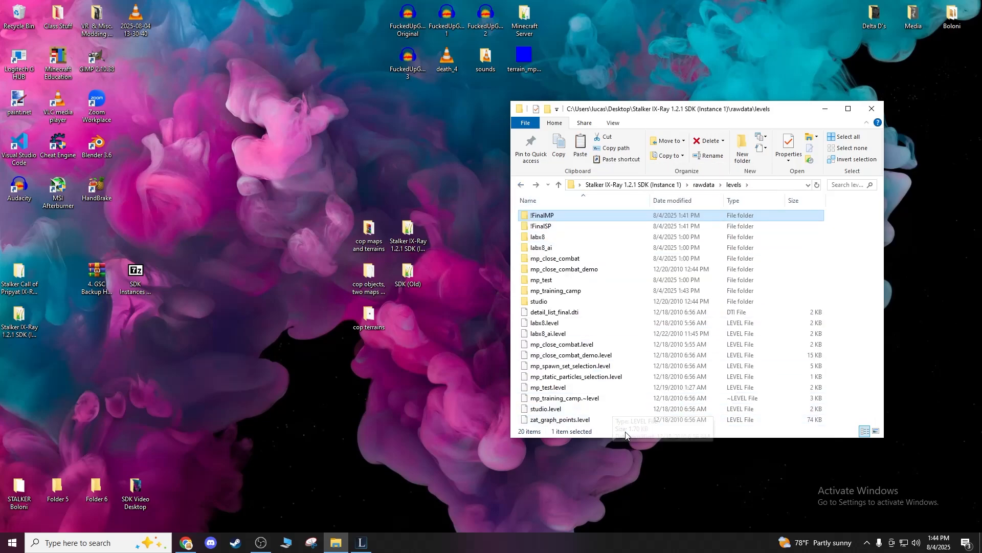
key("ctrl+v")
left_click(469, 190)
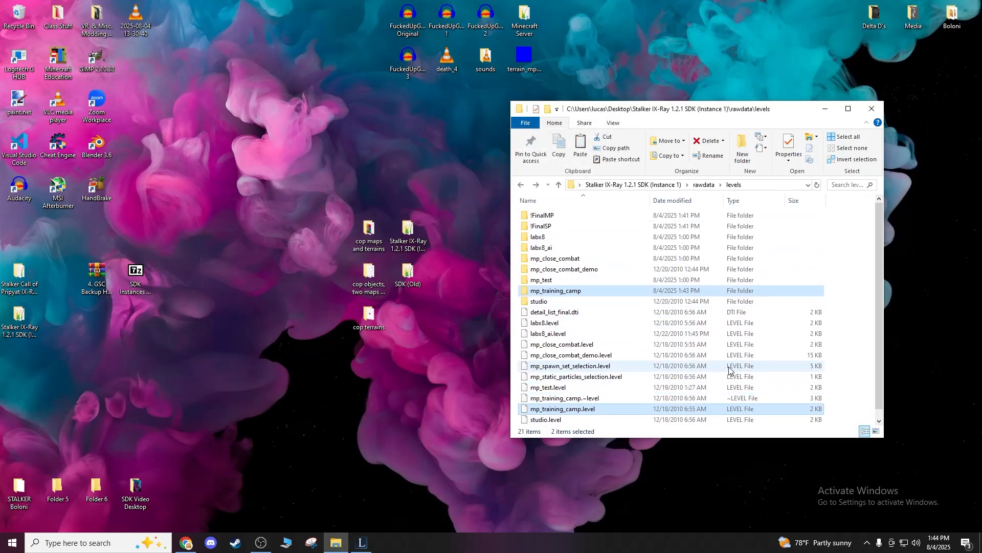
Switch back to the IX-Ray Level Editor and load mp_training_camp.level from rawdata\levels.
left_click(362, 544)
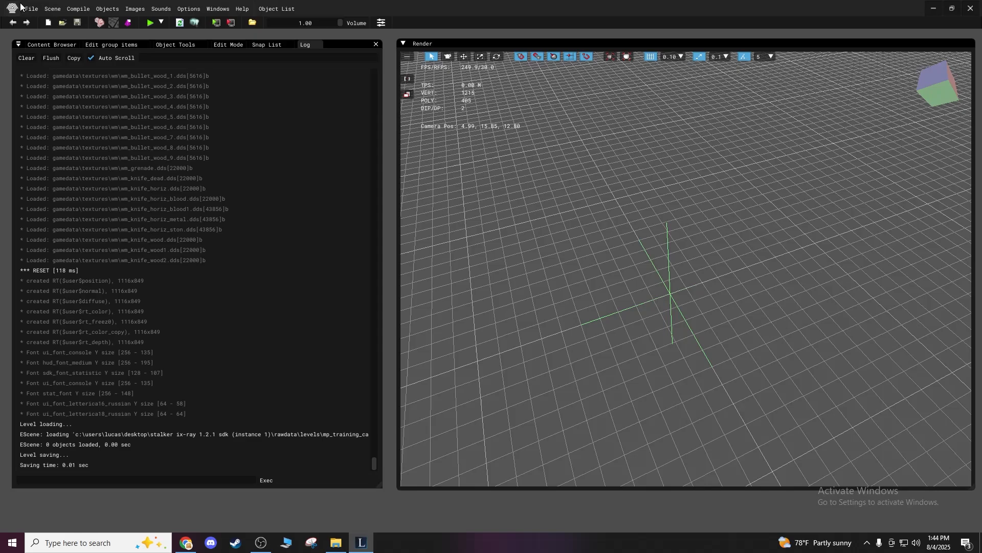
left_click(28, 9)
left_click(45, 36)
scroll(188, 193, "down", 1)
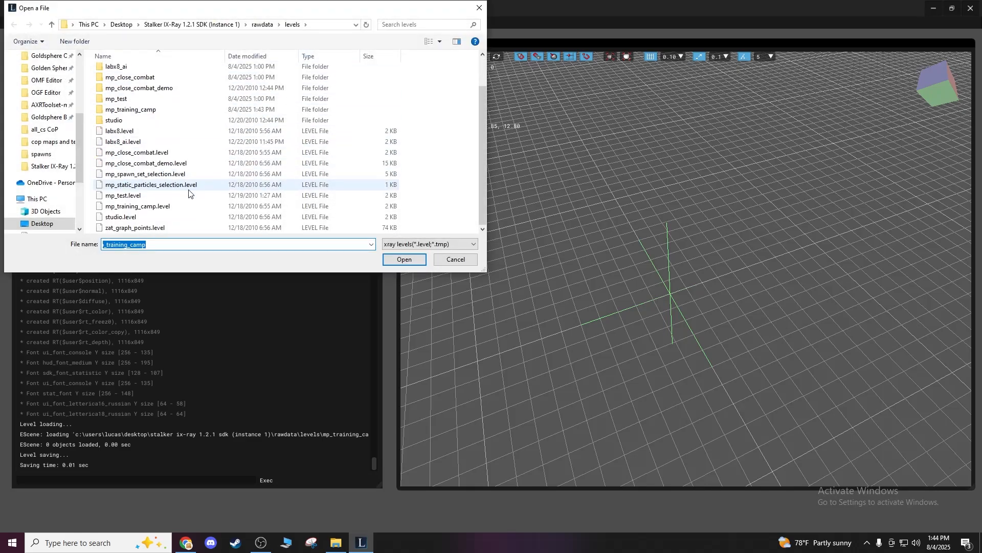
double_click(167, 207)
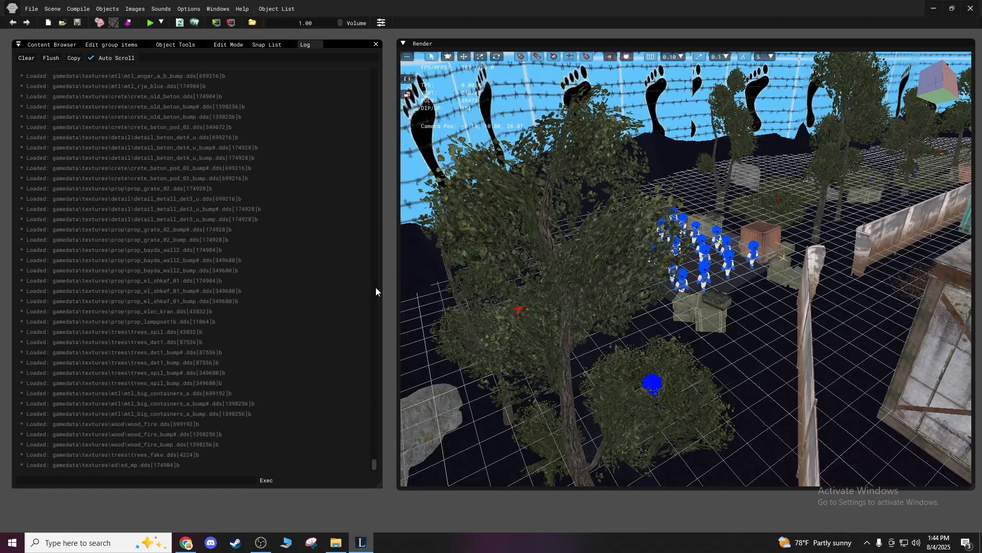
Look around the loaded mp_training_camp level, examining its spawn points, trees, walls and industrial structures.
mouse_move(610, 326)
left_mouse_down("shift")
mouse_move(636, 315)
mouse_move(625, 346)
mouse_move(602, 345)
mouse_move(599, 354)
mouse_move(630, 353)
mouse_move(616, 362)
mouse_move(587, 347)
mouse_move(609, 328)
mouse_move(596, 327)
left_mouse_up("shift")
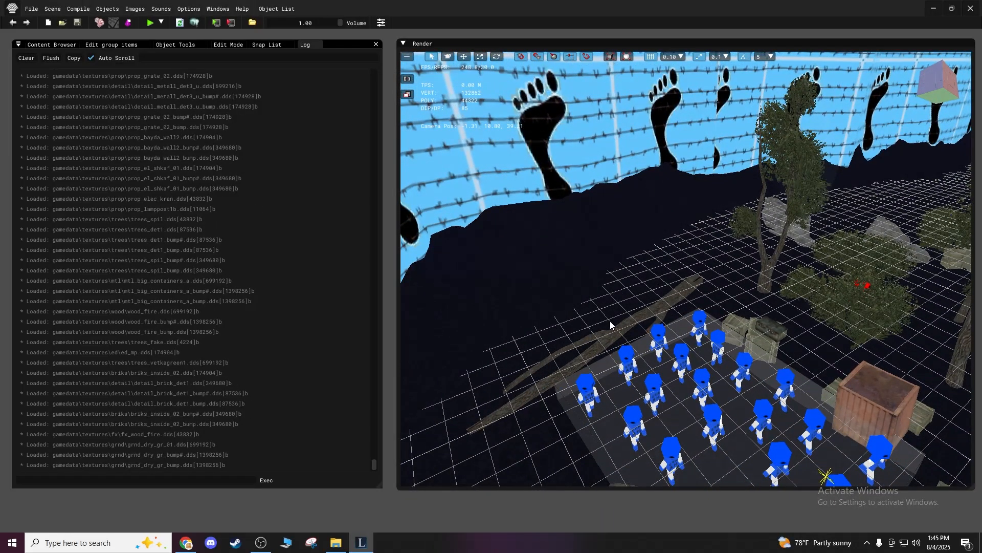
mouse_move(606, 326)
left_mouse_down("shift")
mouse_move(633, 299)
mouse_move(627, 323)
mouse_move(599, 304)
mouse_move(606, 312)
left_mouse_up("shift")
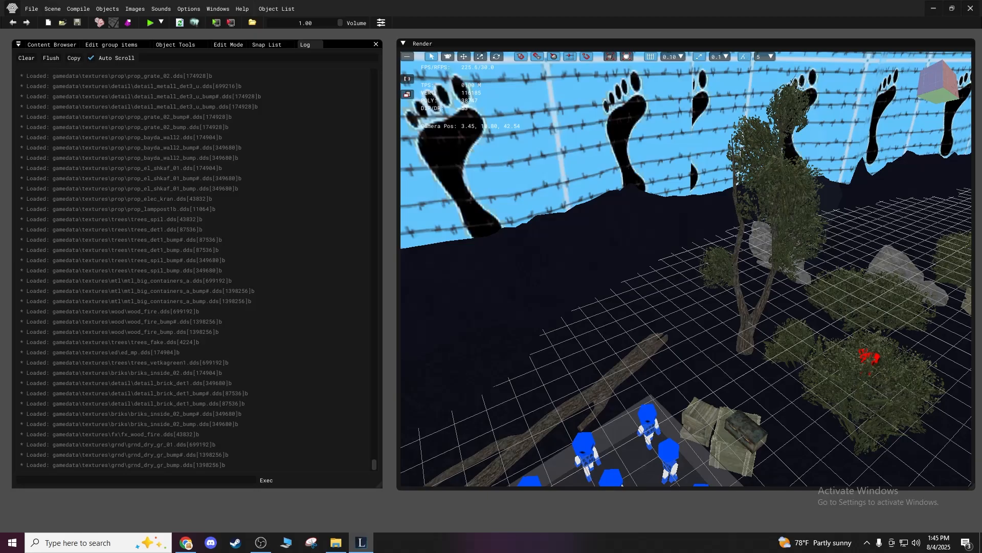
left_click_drag(605, 312, 644, 287, "shift")
right_click_drag(644, 287, 644, 310, "shift")
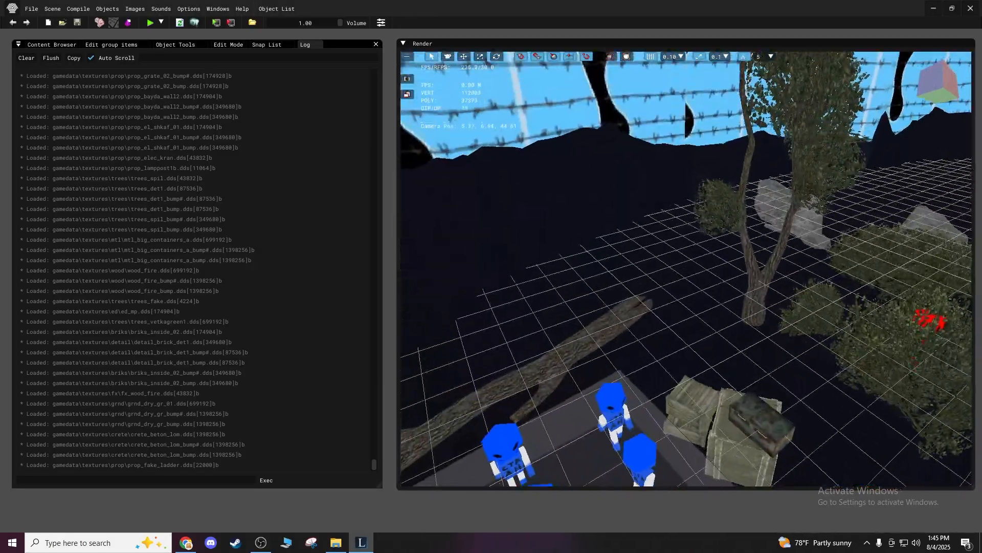
left_click_drag(644, 309, 727, 207, "shift")
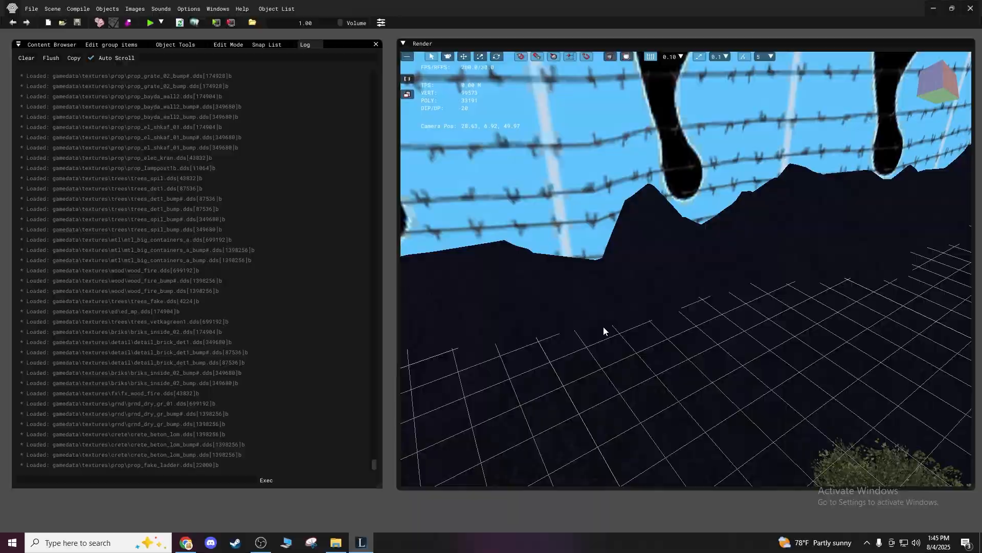
left_click_drag(603, 326, 816, 271, "shift")
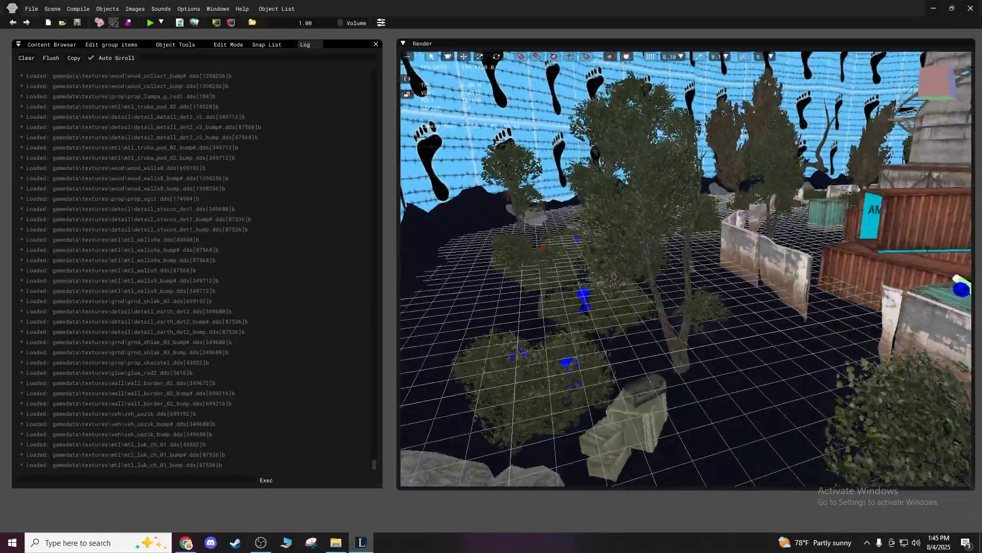
left_click_drag(685, 268, 821, 312, "shift")
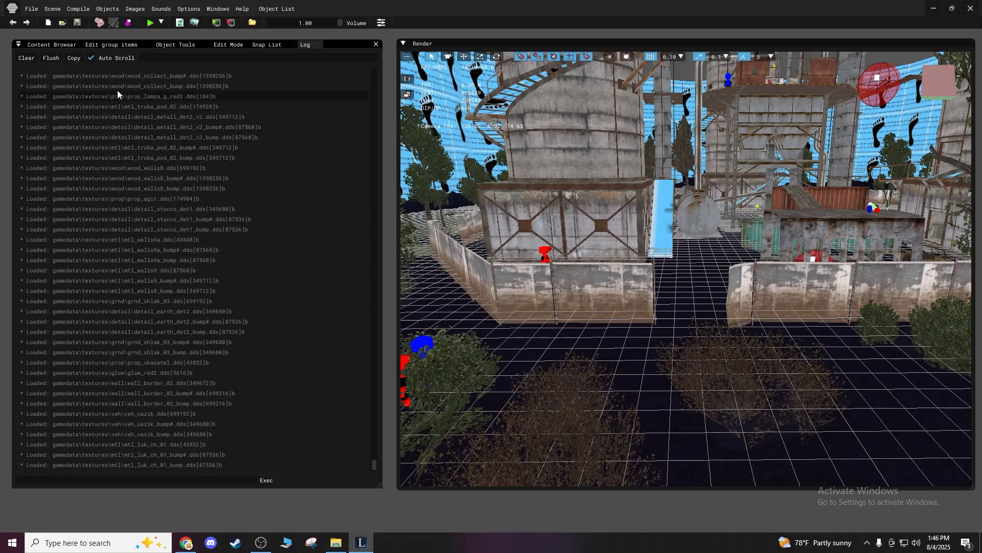
Examine the editor's Make and Compile options, including Geometry & Light, Detail Object Light, AIMap and Spawn.
left_click(78, 8)
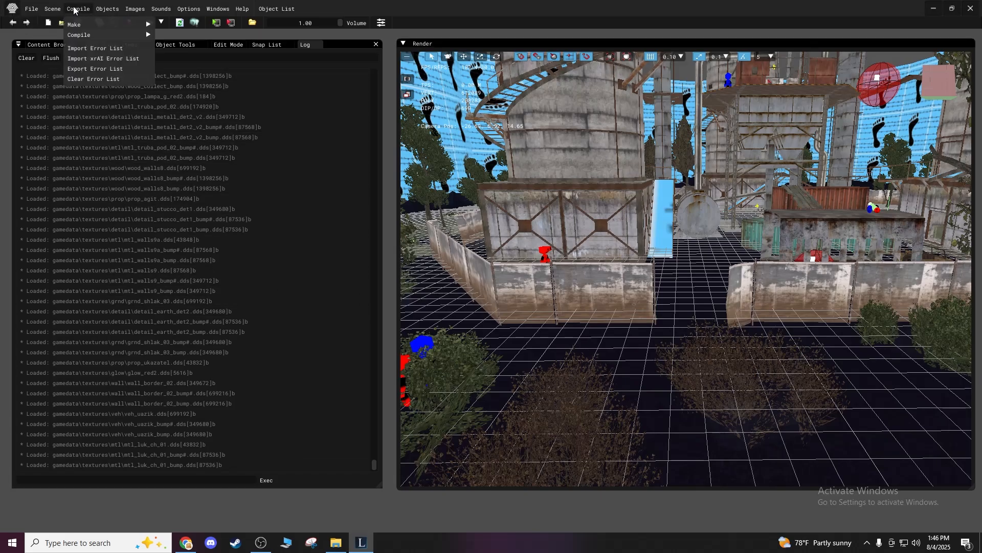
mouse_move(85, 36)
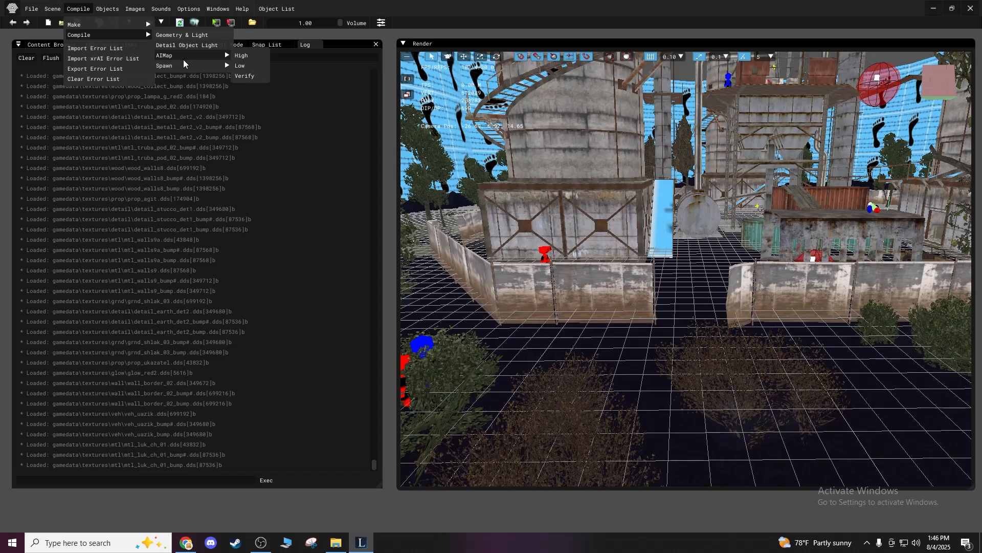
mouse_move(182, 65)
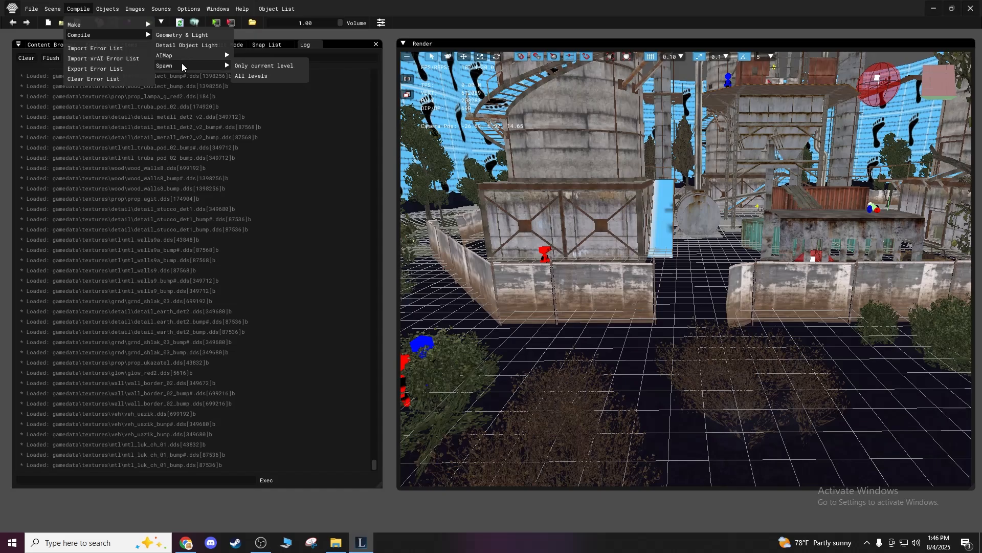
mouse_move(174, 57)
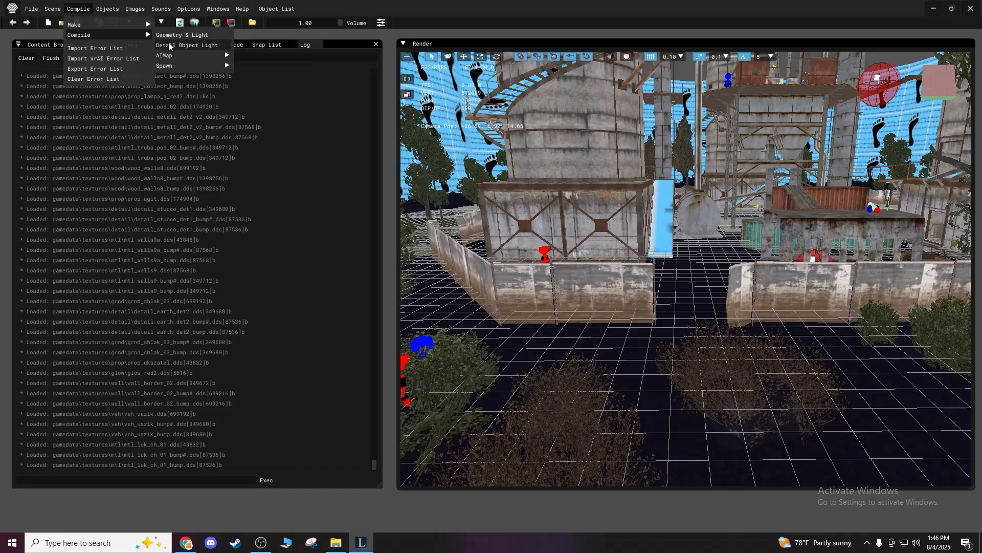
mouse_move(100, 24)
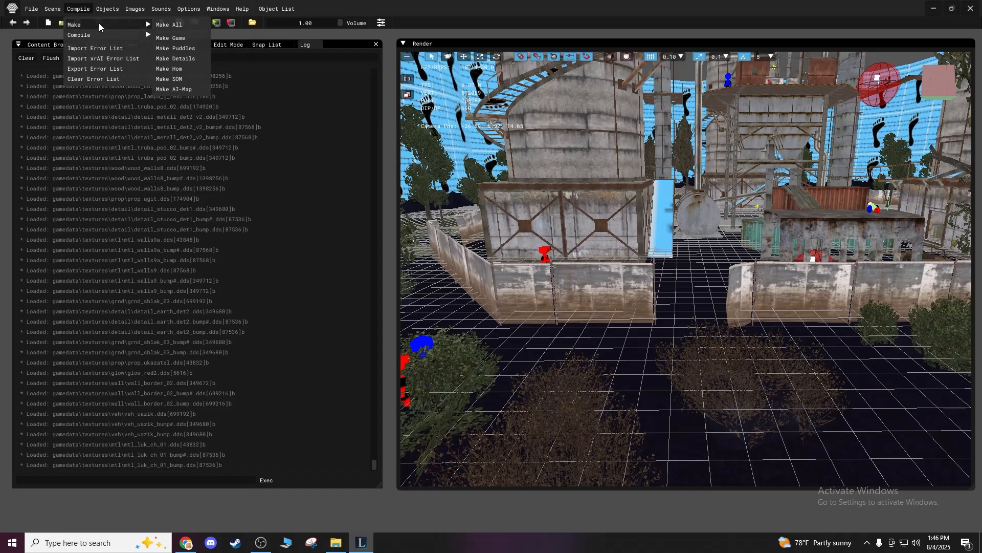
left_click(285, 32)
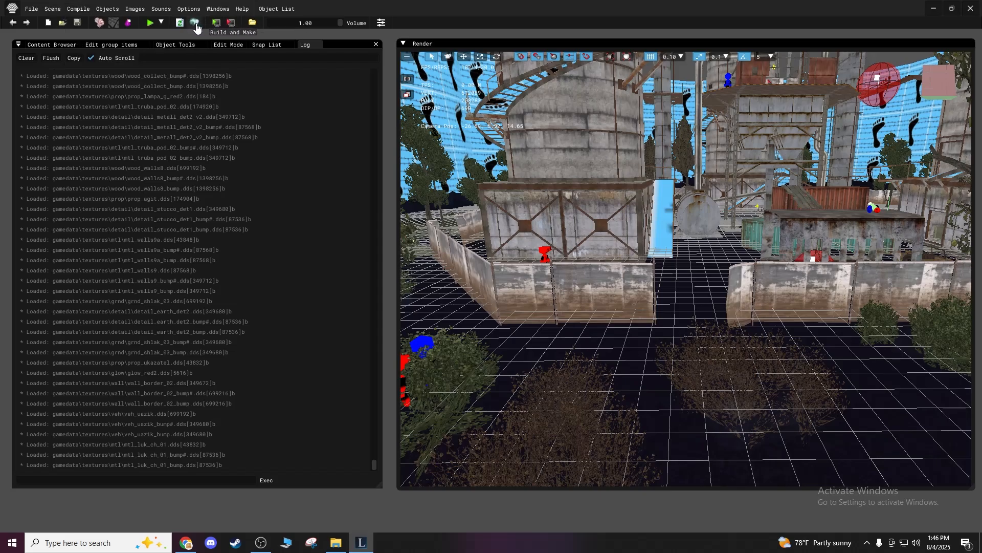
left_click(79, 8)
mouse_move(128, 35)
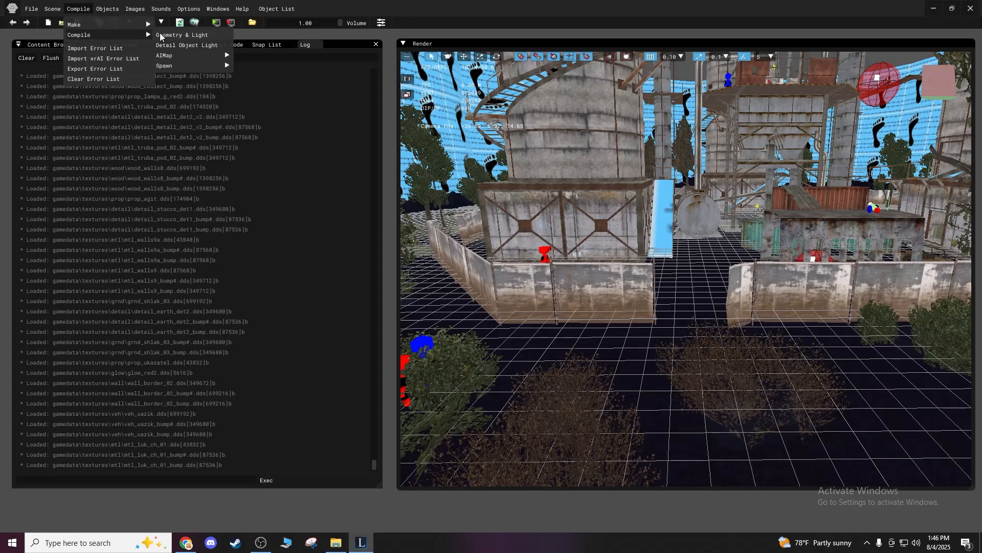
left_click(254, 34)
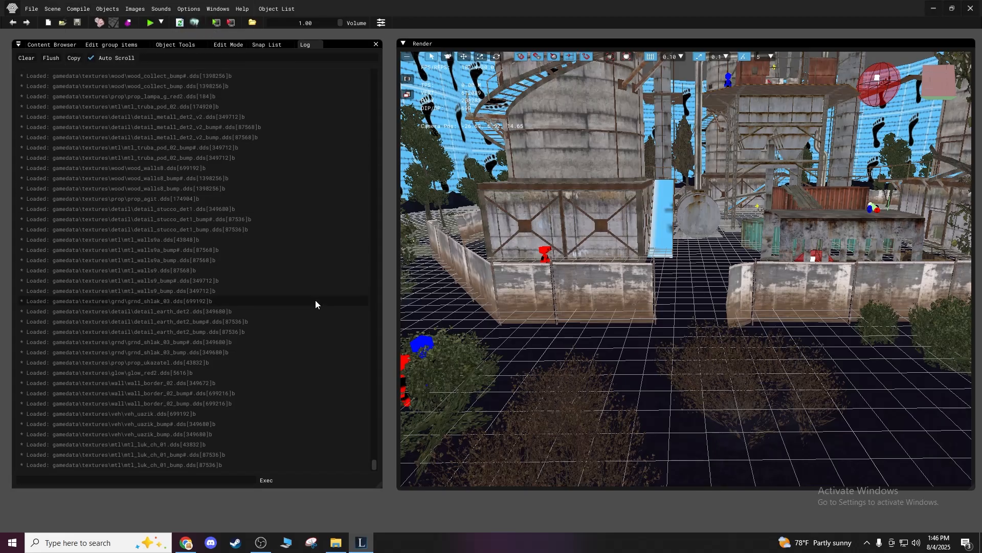
Try to run Build and Make on the level and check the validation errors in the log.
mouse_move(424, 429)
left_mouse_down("shift")
mouse_move(435, 491)
mouse_move(445, 440)
mouse_move(430, 419)
mouse_move(441, 378)
mouse_move(440, 440)
mouse_move(440, 386)
mouse_move(460, 374)
mouse_move(470, 343)
mouse_move(461, 317)
mouse_move(440, 327)
mouse_move(471, 286)
mouse_move(461, 317)
mouse_move(445, 306)
mouse_move(465, 287)
mouse_move(461, 261)
mouse_move(445, 282)
mouse_move(466, 271)
mouse_move(445, 261)
mouse_move(461, 251)
mouse_move(476, 261)
mouse_move(455, 256)
mouse_move(471, 250)
mouse_move(481, 266)
mouse_move(542, 276)
mouse_move(532, 256)
mouse_move(537, 277)
mouse_move(527, 271)
mouse_move(429, 428)
left_mouse_up("shift")
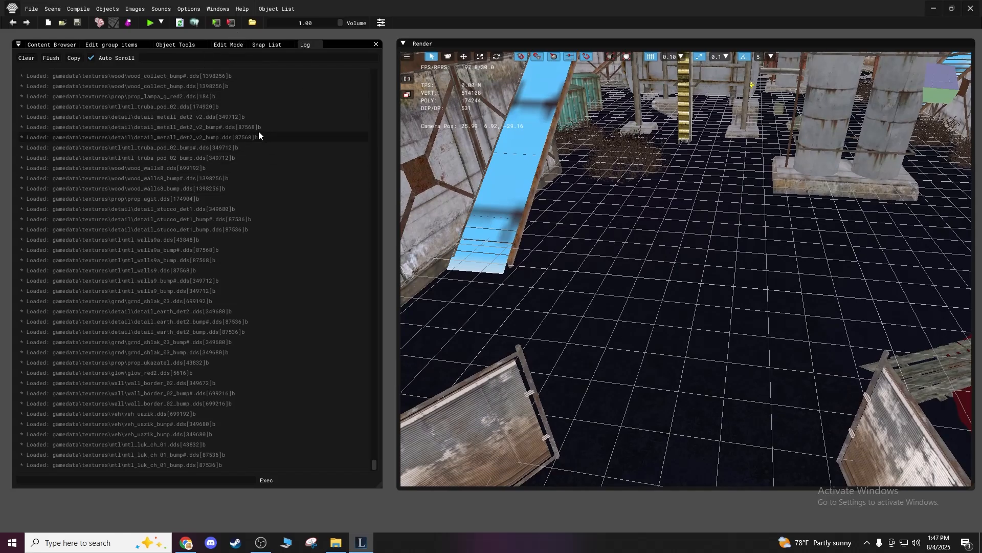
left_click(198, 26)
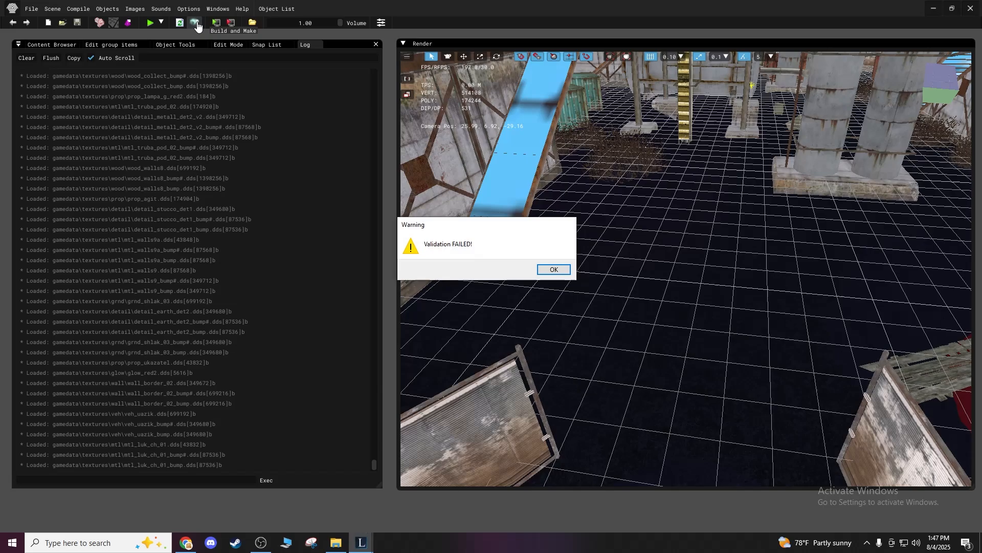
left_click(550, 271)
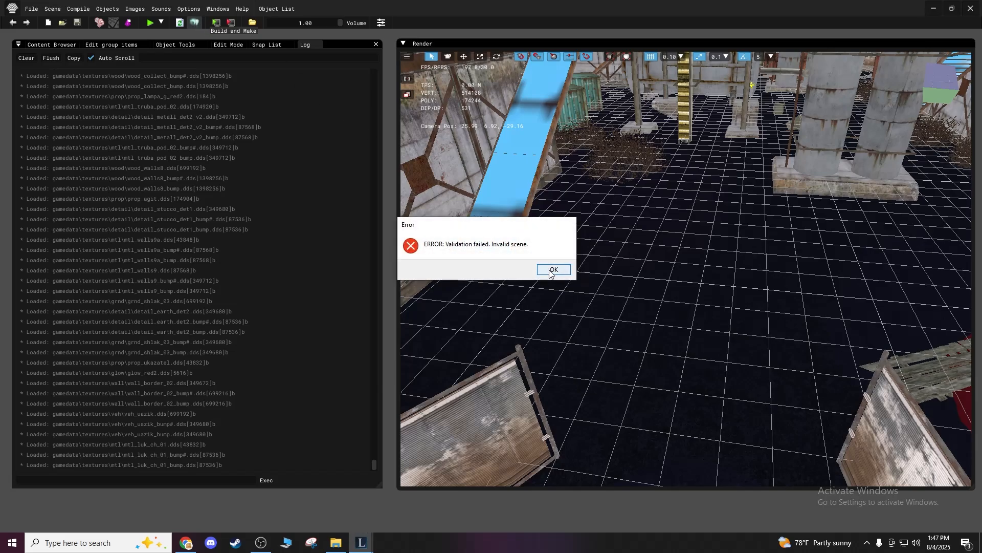
left_click(550, 271)
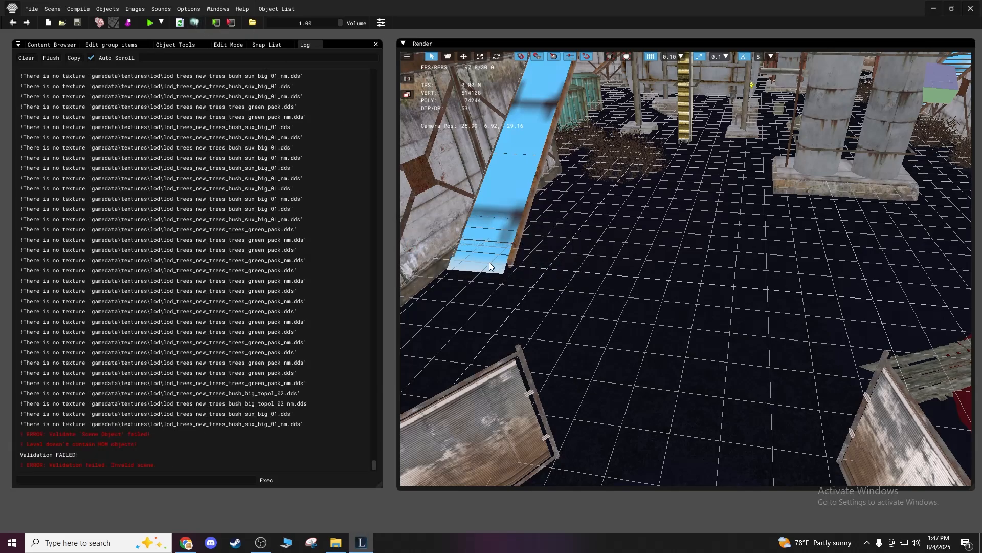
left_click(50, 434)
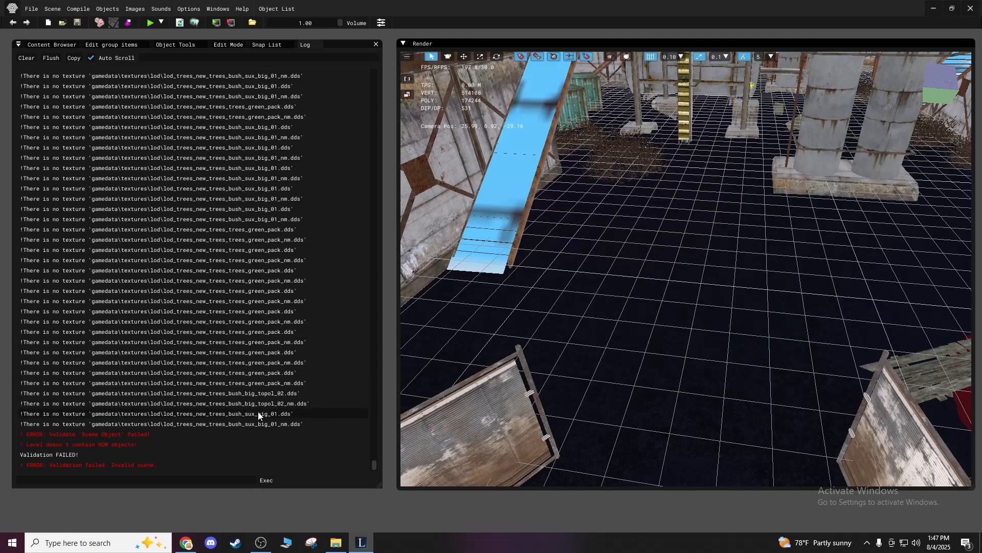
Set the edit mode to AI Map and view its object tools.
left_click_drag(563, 333, 611, 151, "shift")
right_click_drag(611, 151, 611, 113, "shift")
left_click_drag(612, 113, 652, 101, "shift")
mouse_move(555, 388)
left_mouse_down("shift")
mouse_move(555, 410)
mouse_move(549, 373)
left_mouse_up("shift")
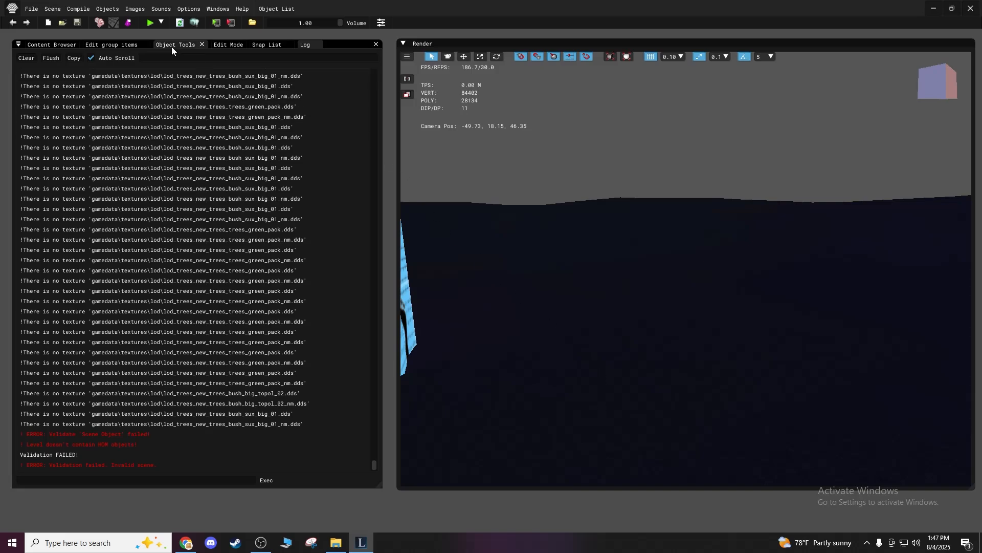
left_click(229, 45)
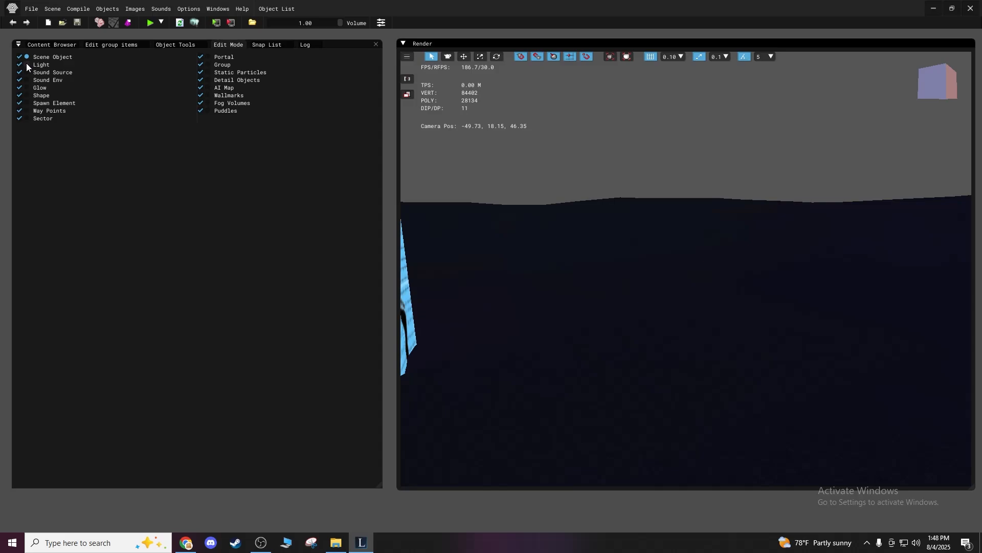
left_click(207, 87)
left_click(99, 44)
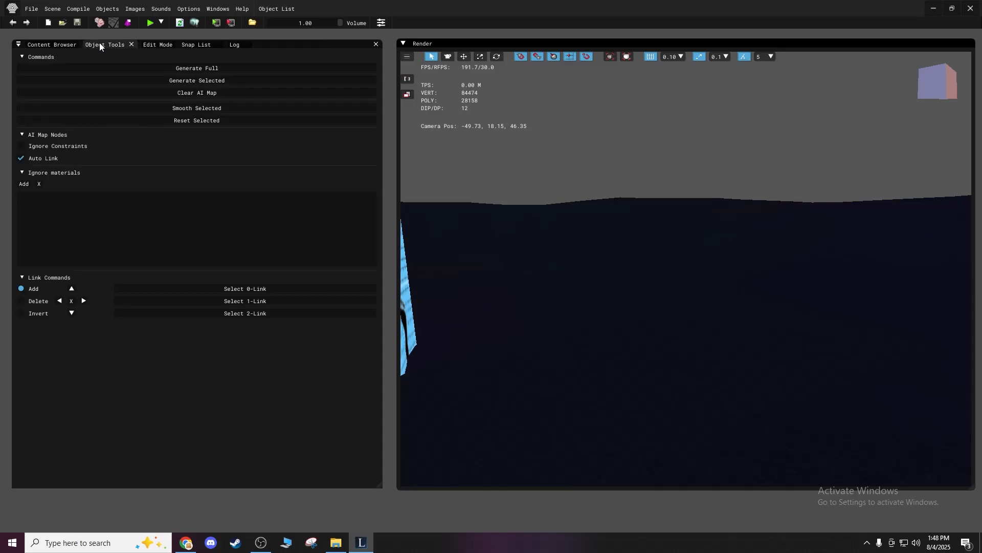
Set the edit mode to Scene Object and display its object tools.
left_click(152, 44)
left_click(29, 57)
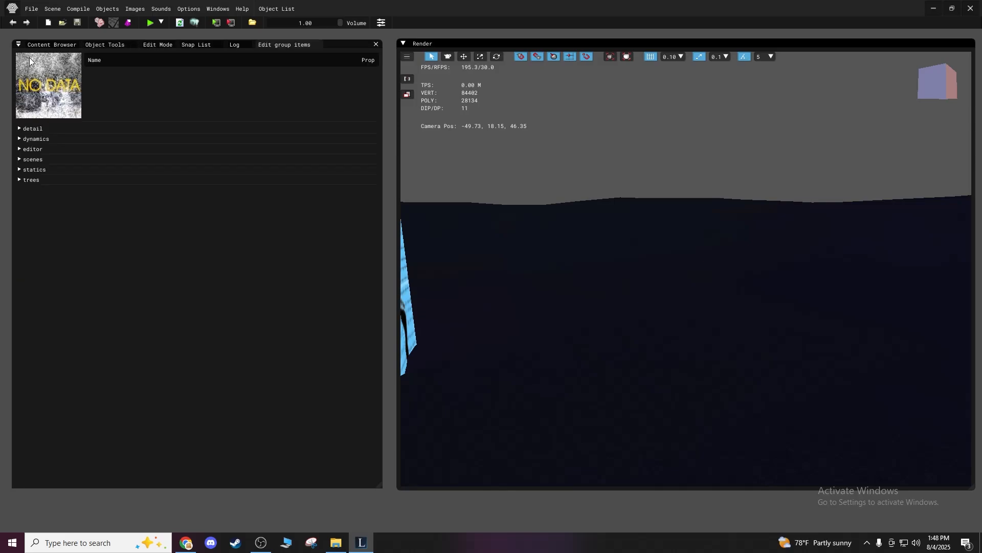
left_click(151, 44)
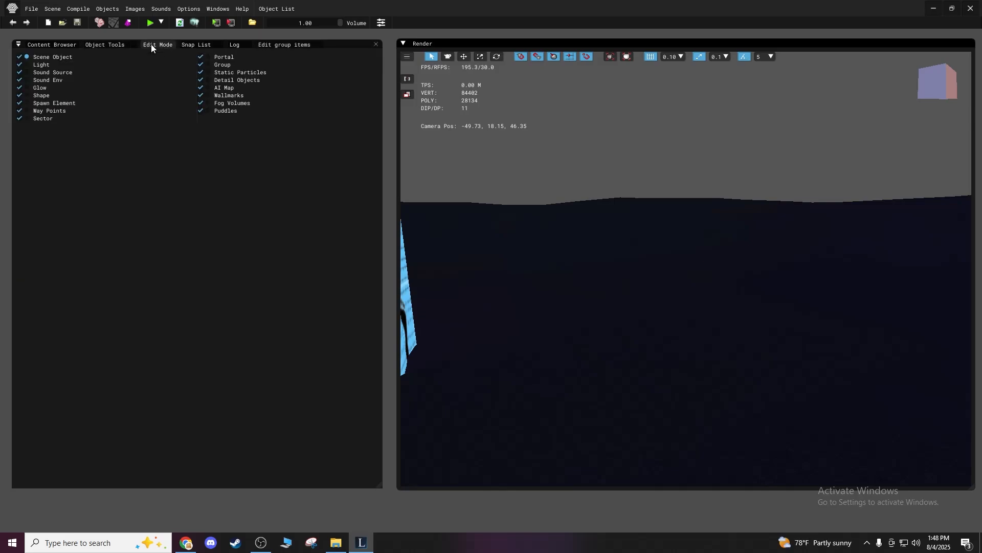
left_click(108, 45)
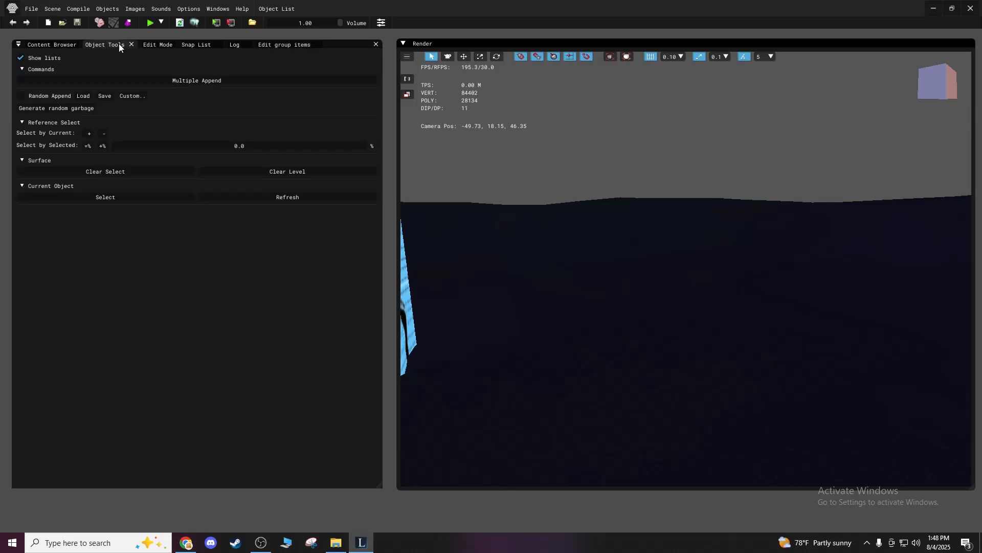
Switch the edit mode to Group and AI Map in turn and view the object tools of each.
left_click(152, 46)
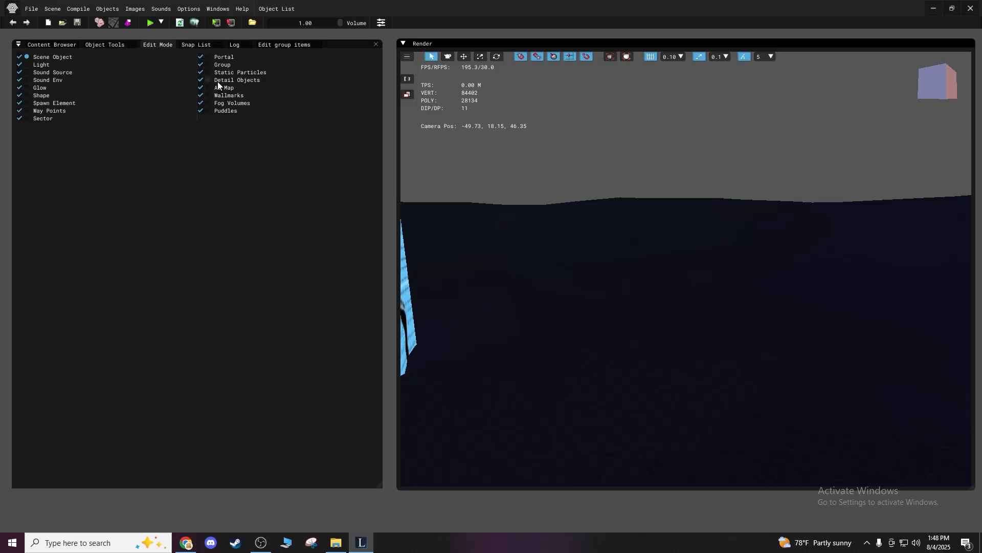
left_click(207, 64)
left_click(110, 44)
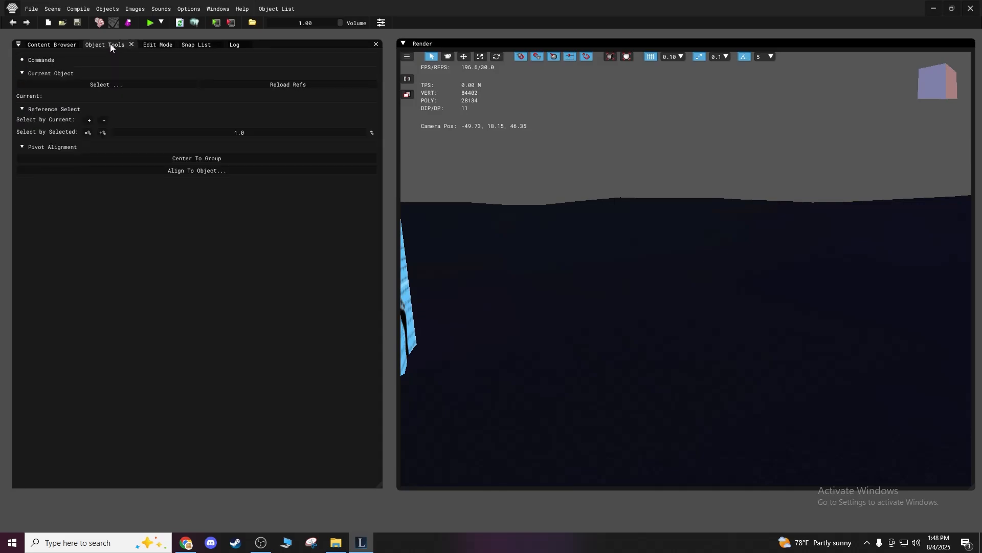
left_click(152, 45)
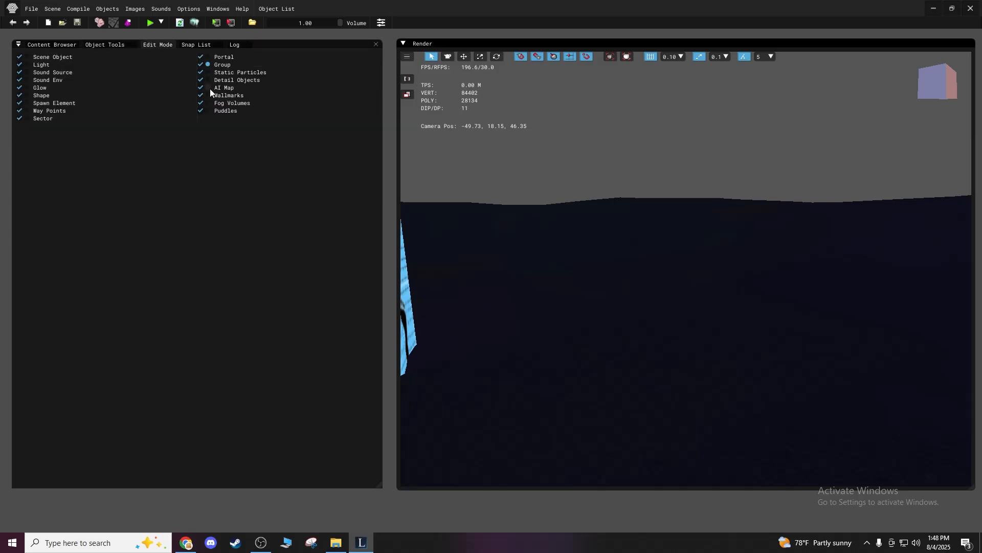
left_click(207, 88)
left_click(110, 45)
View the object tools for the Static Particles edit mode and those for Scene Object.
left_click(158, 44)
left_click(205, 71)
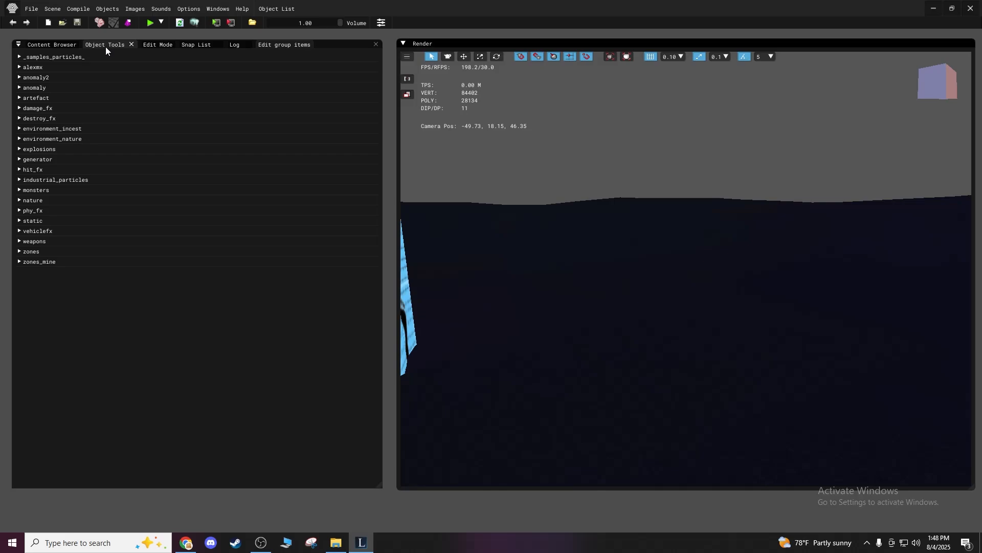
left_click(106, 47)
left_click(152, 44)
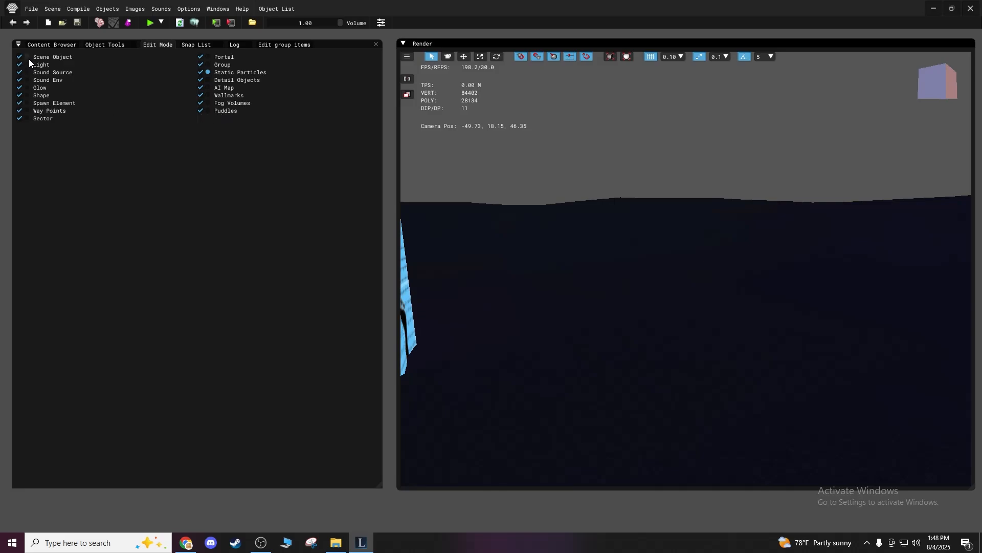
left_click(93, 46)
left_click(149, 45)
left_click(104, 45)
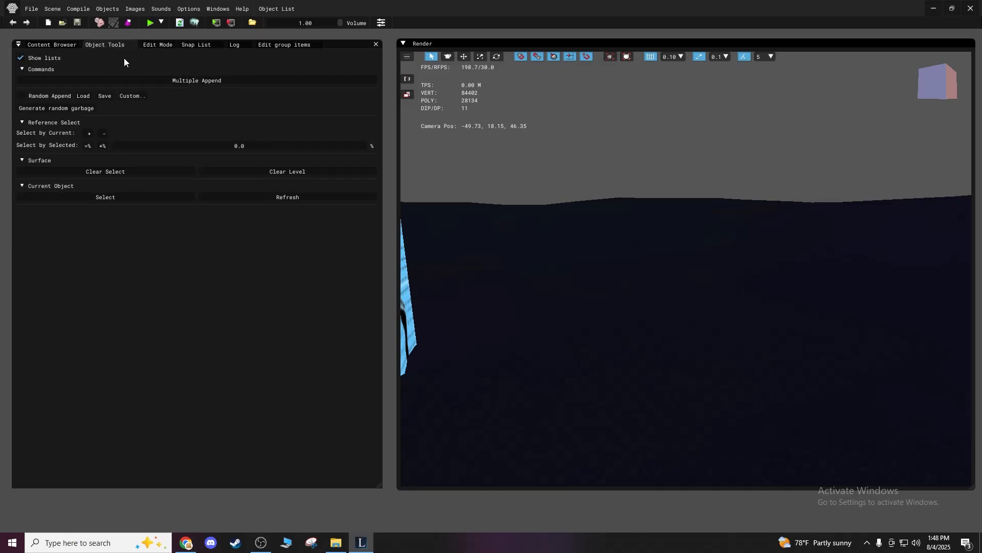
Set the edit mode to Spawn Element and view its object tools.
left_click(147, 45)
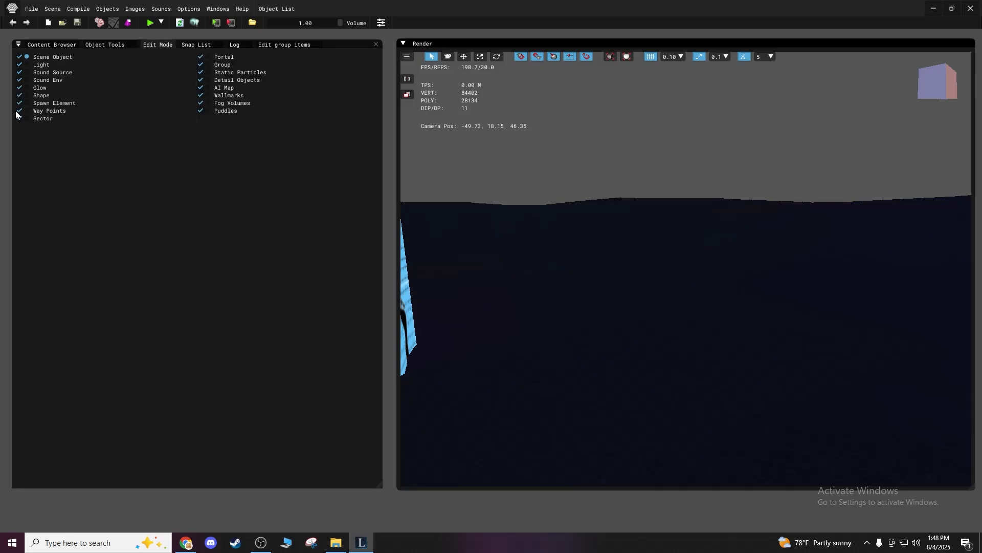
left_click(52, 44)
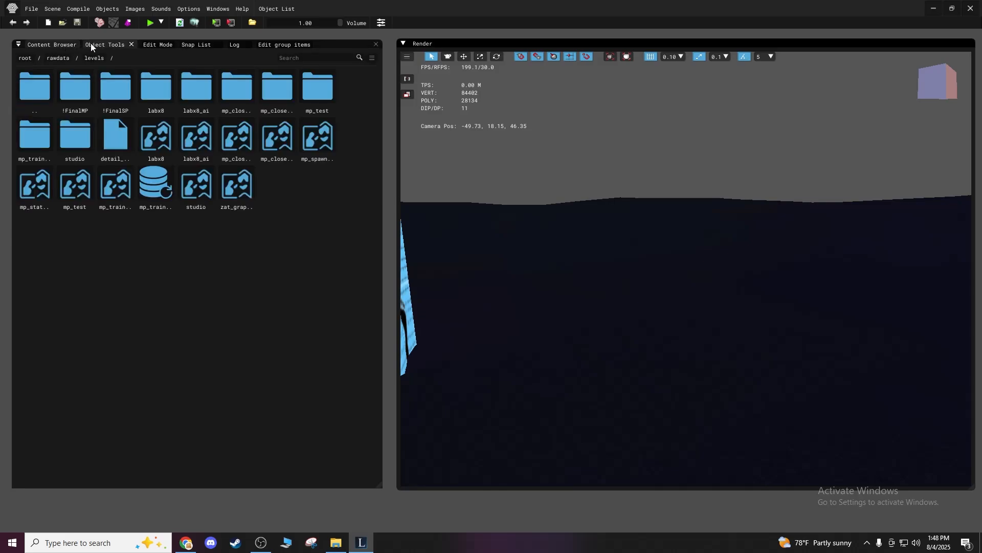
left_click(91, 43)
left_click(40, 44)
left_click(99, 45)
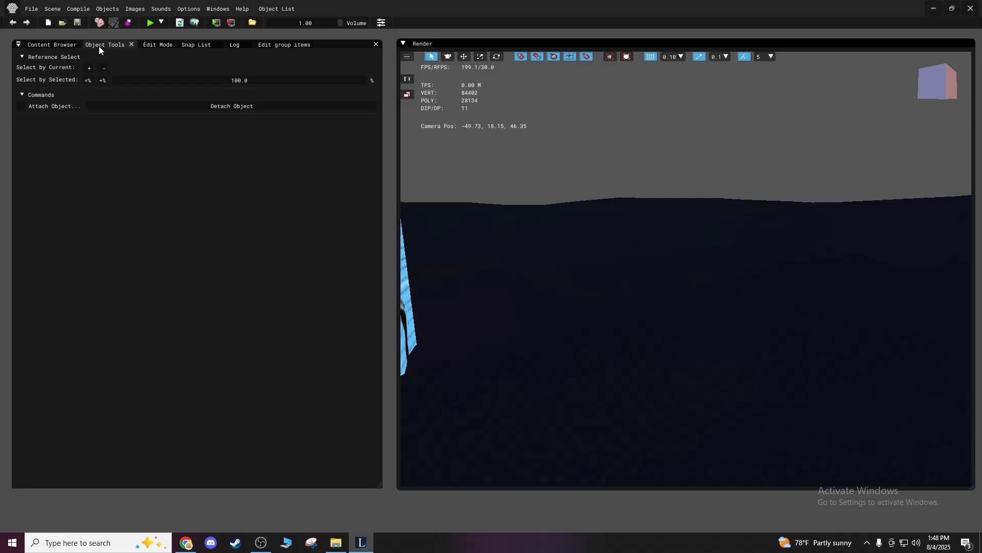
left_click(153, 44)
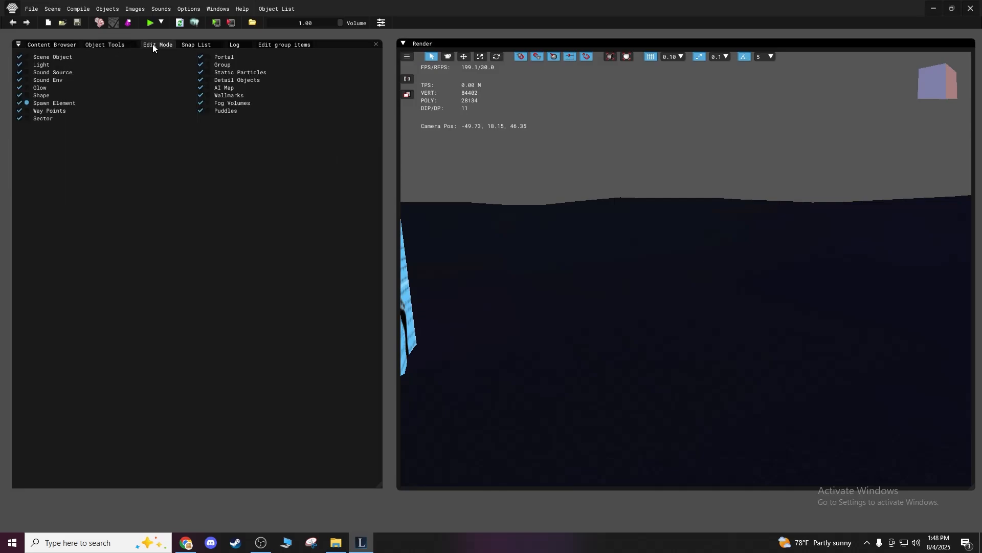
left_click(277, 45)
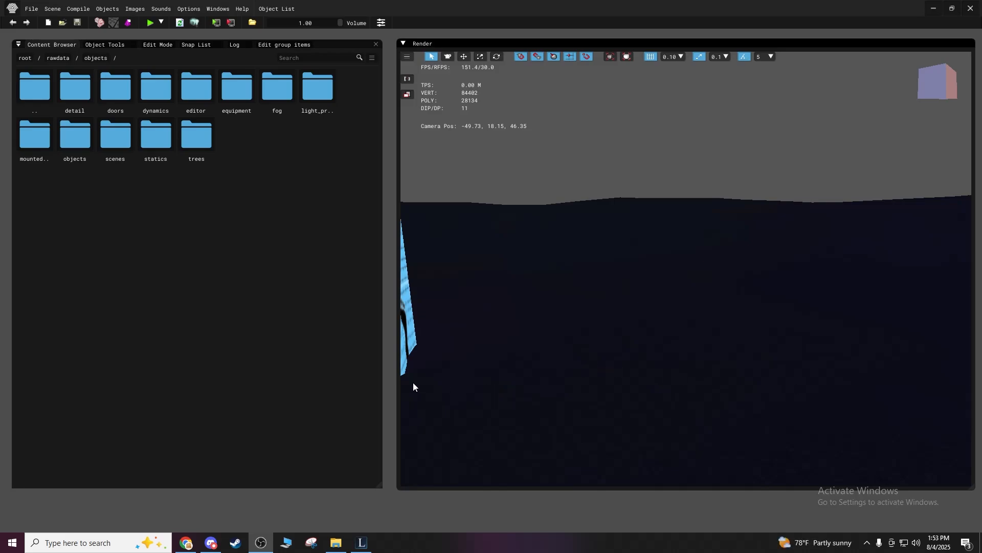
Browse the rawdata/objects folder in the Content Browser, looking into its detail and objects subfolders.
double_click(42, 93)
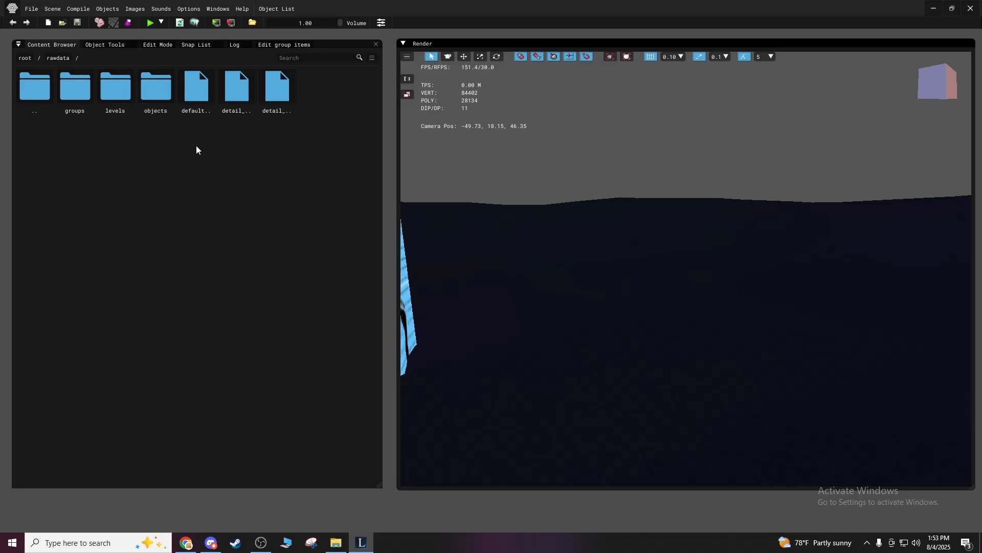
double_click(160, 97)
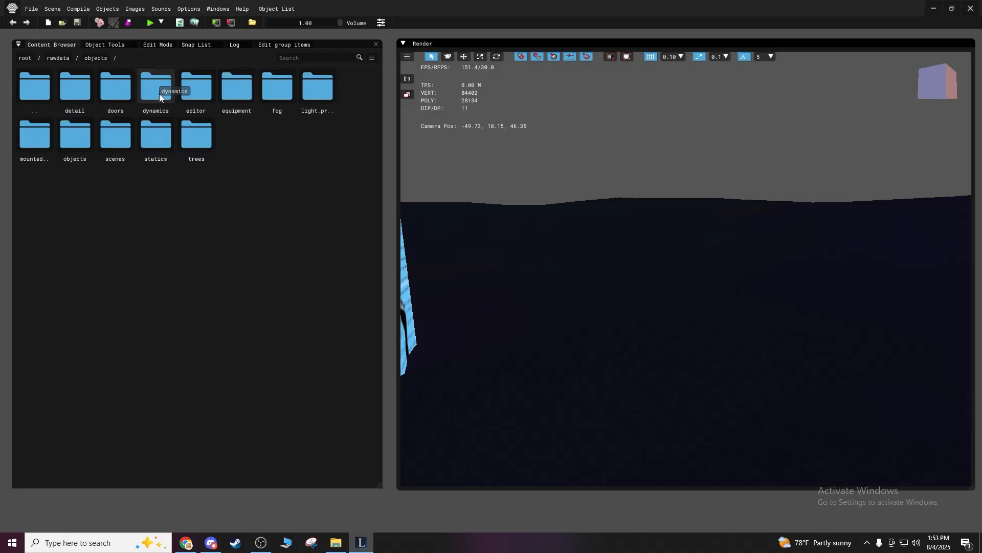
double_click(68, 83)
double_click(40, 88)
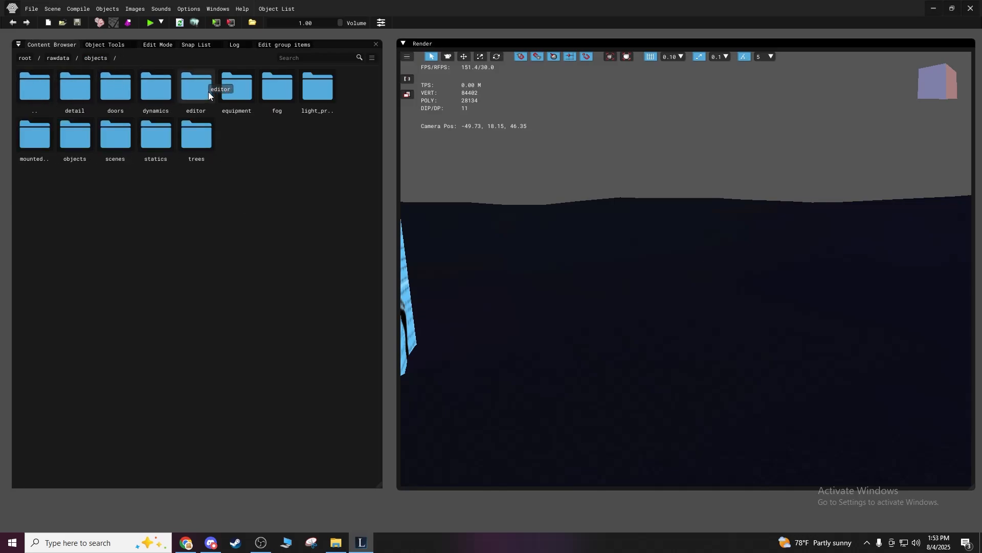
double_click(78, 136)
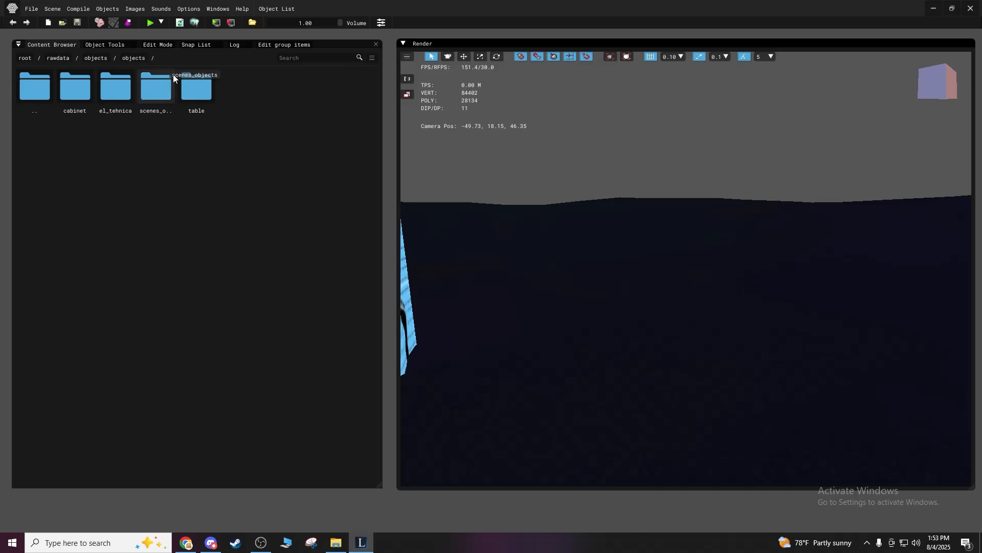
Open the object Library Editor and expand its statics group.
left_click(134, 9)
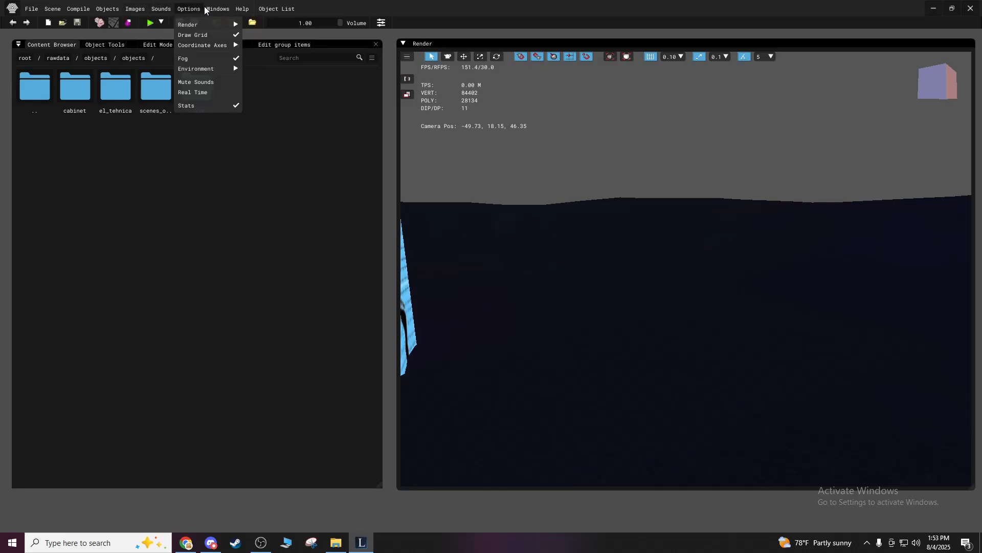
left_click(115, 9)
left_click(108, 9)
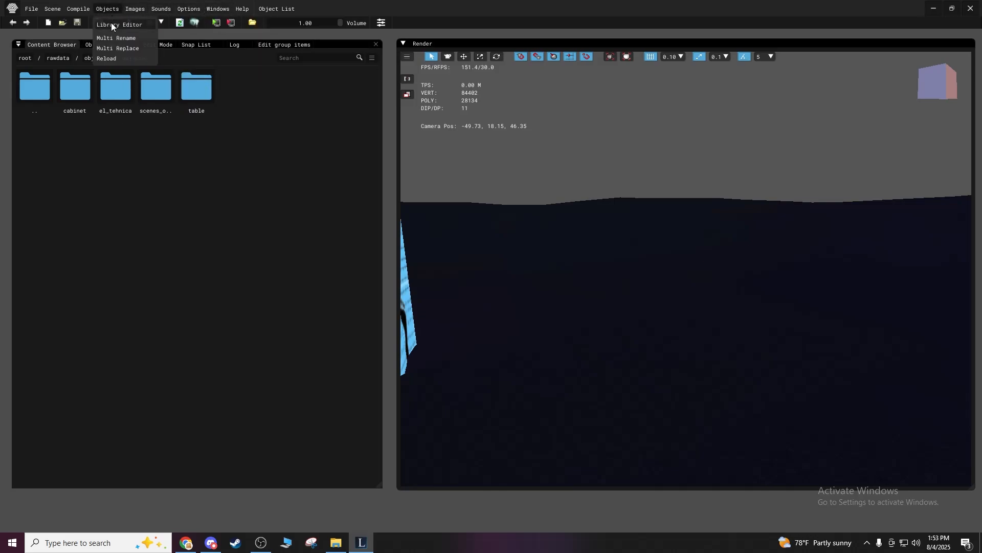
left_click(110, 24)
left_click(491, 174)
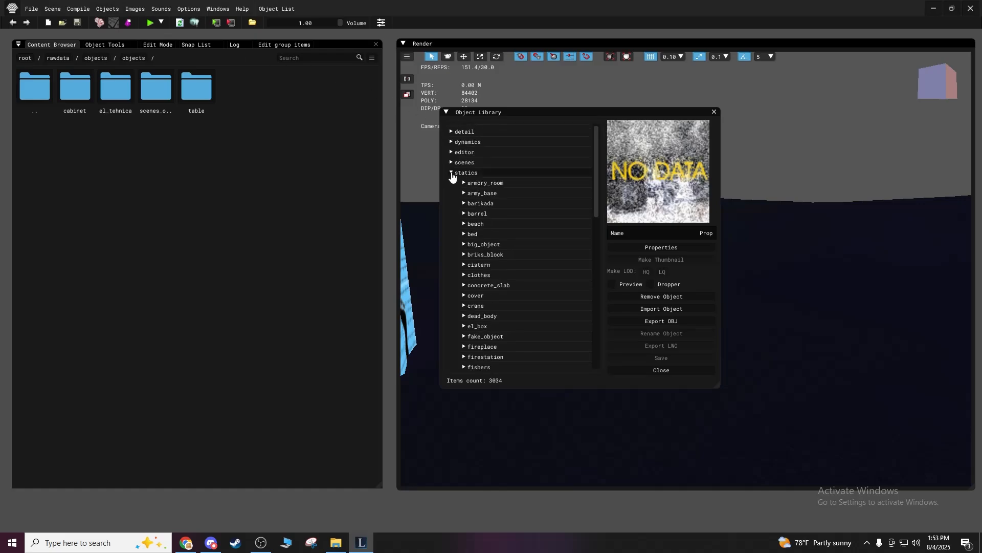
left_click(451, 173)
left_click(451, 173)
Open rawdata/objects/statics in the Content Browser and compare its folders with the statics group in the Object Library.
double_click(40, 94)
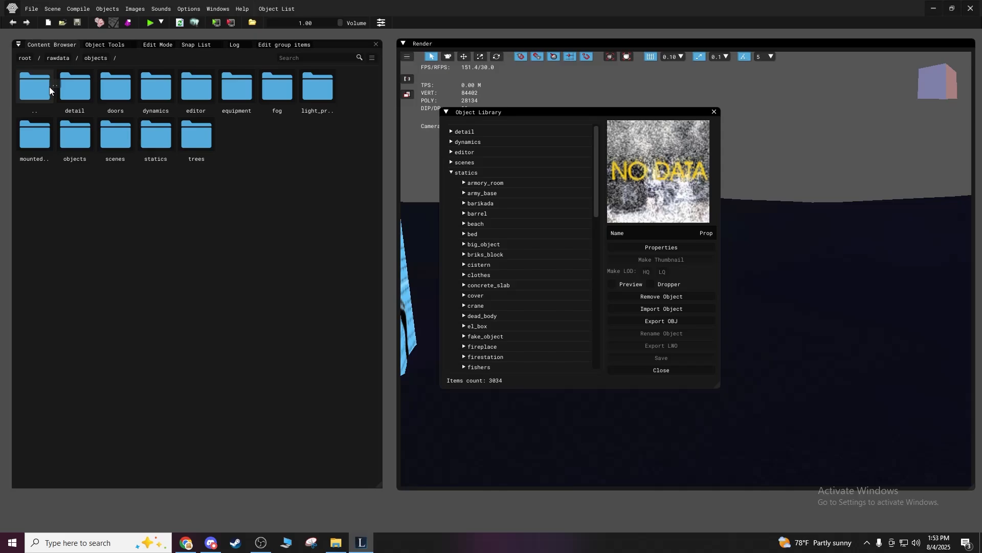
double_click(156, 137)
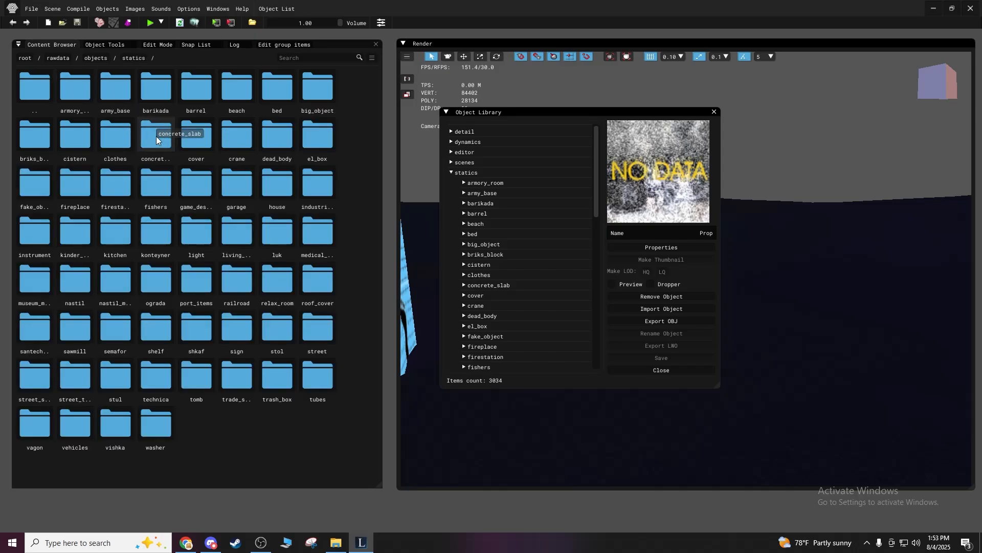
scroll(522, 266, "down", 3)
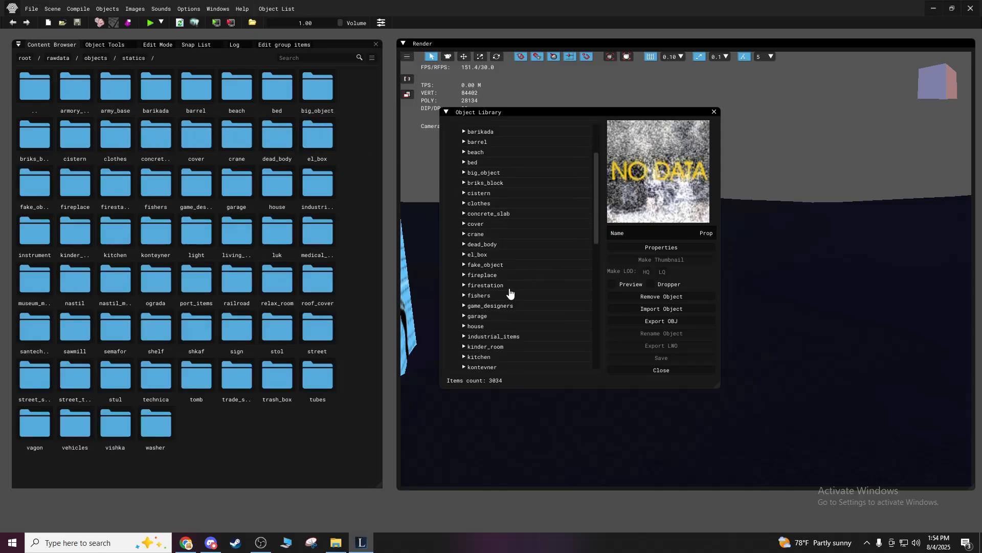
scroll(509, 292, "up", 2)
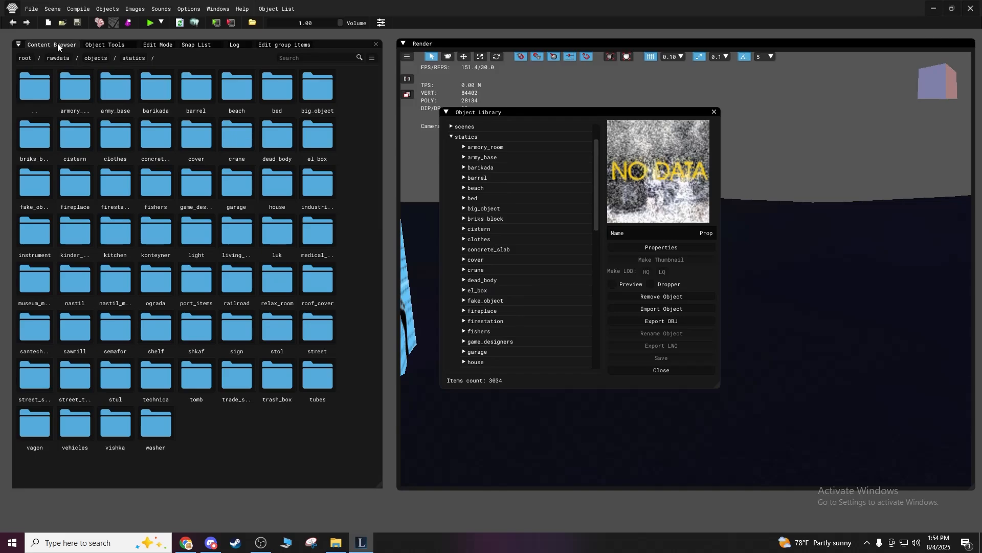
double_click(34, 81)
double_click(37, 83)
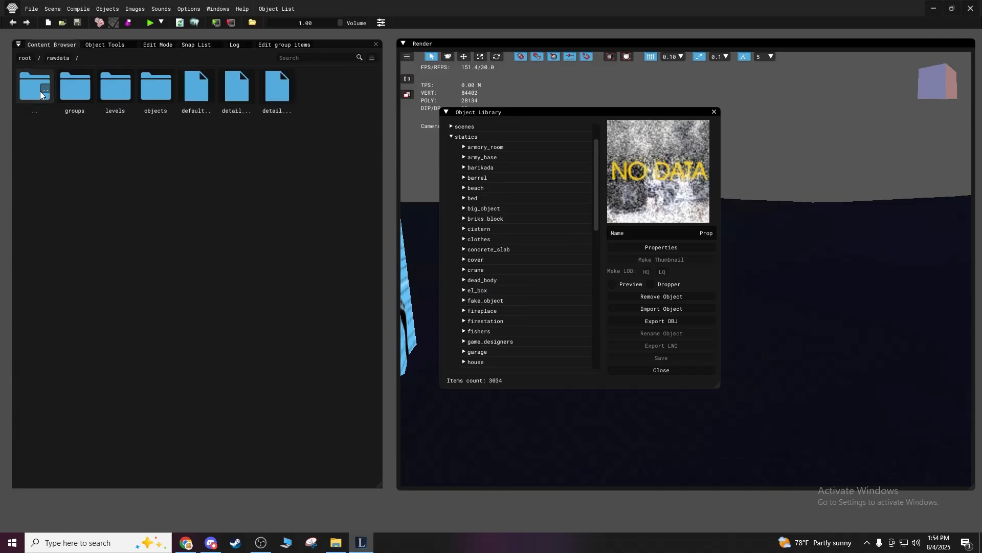
double_click(157, 88)
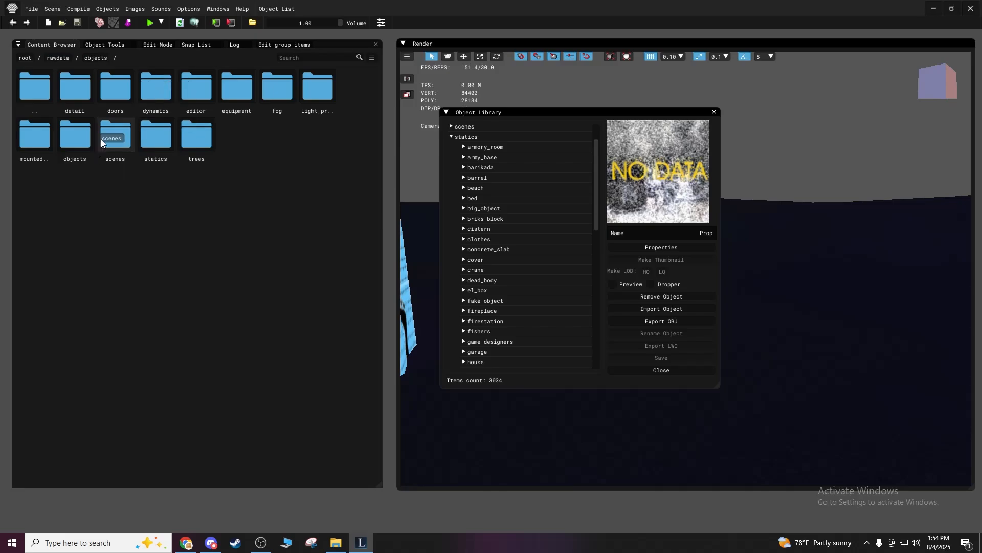
double_click(155, 137)
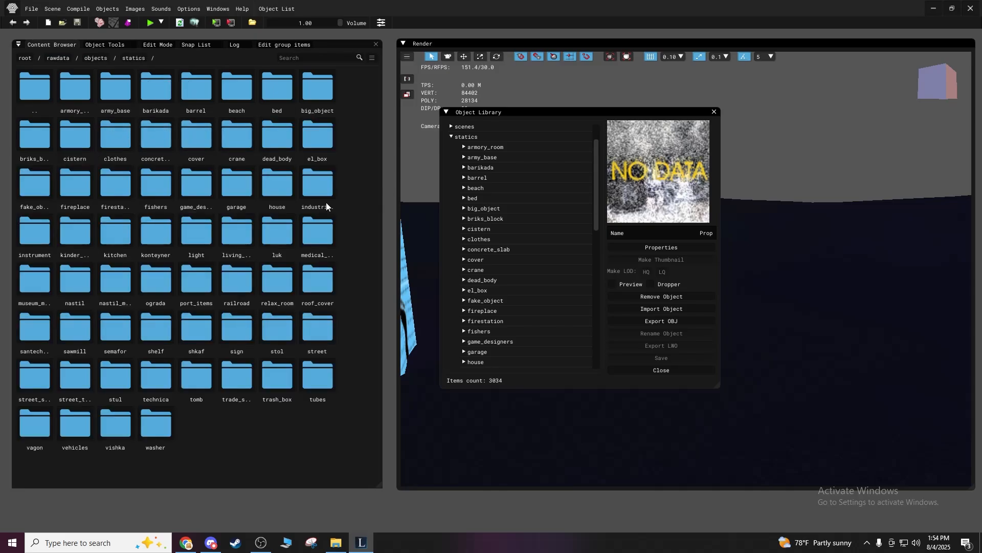
Expand the fake_object group under statics in the Object Library and select fake_occ.
scroll(483, 327, "down", 1)
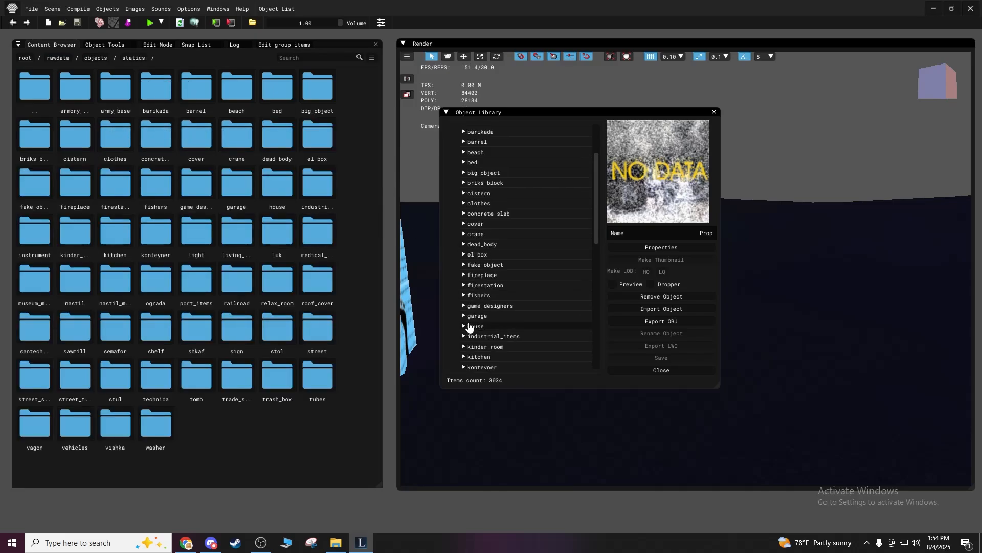
scroll(469, 325, "down", 2)
scroll(494, 331, "up", 2)
scroll(469, 317, "down", 1)
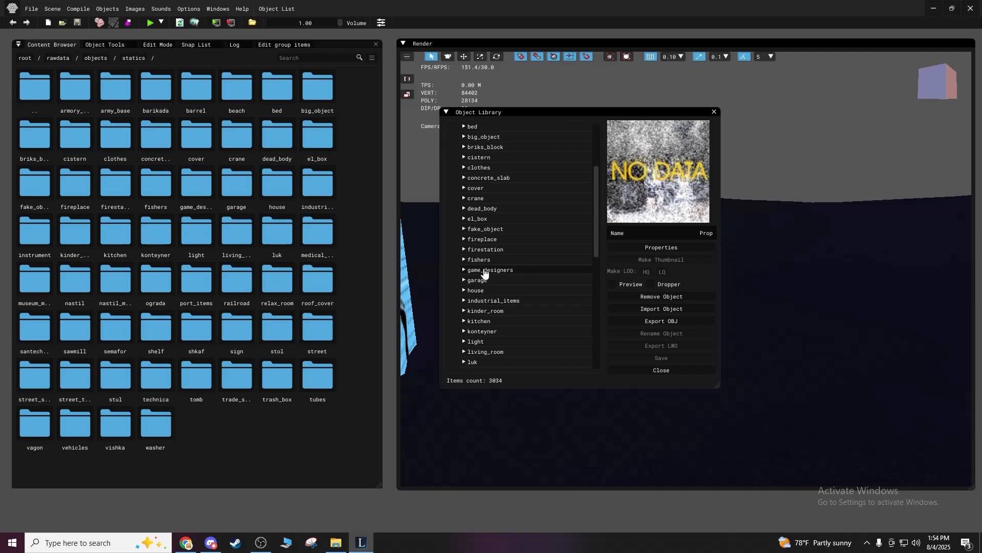
left_click(464, 229)
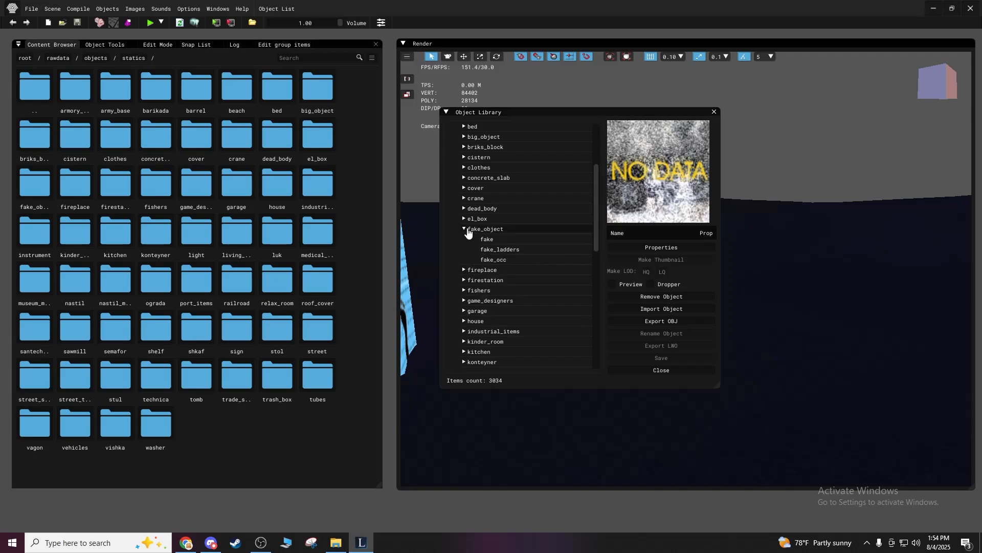
left_click(495, 260)
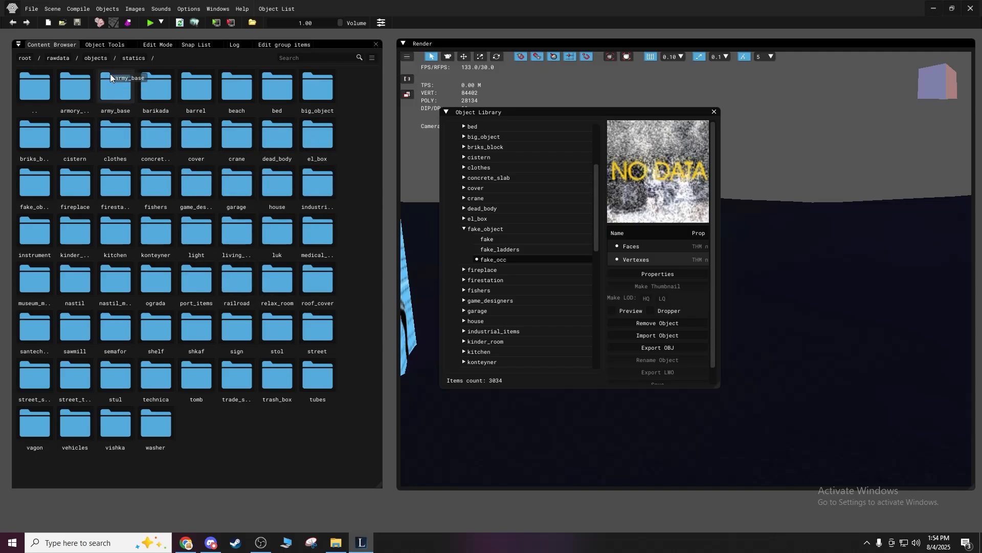
Open the Editor Preferences, widen the window and its value column, and examine the Objects and Scene options.
left_click(97, 45)
left_click(163, 44)
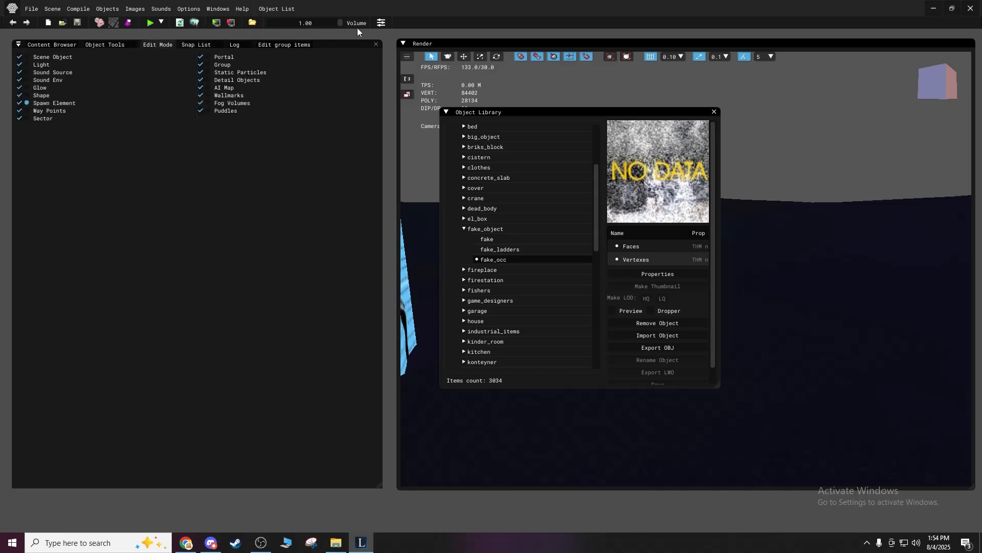
left_click(381, 22)
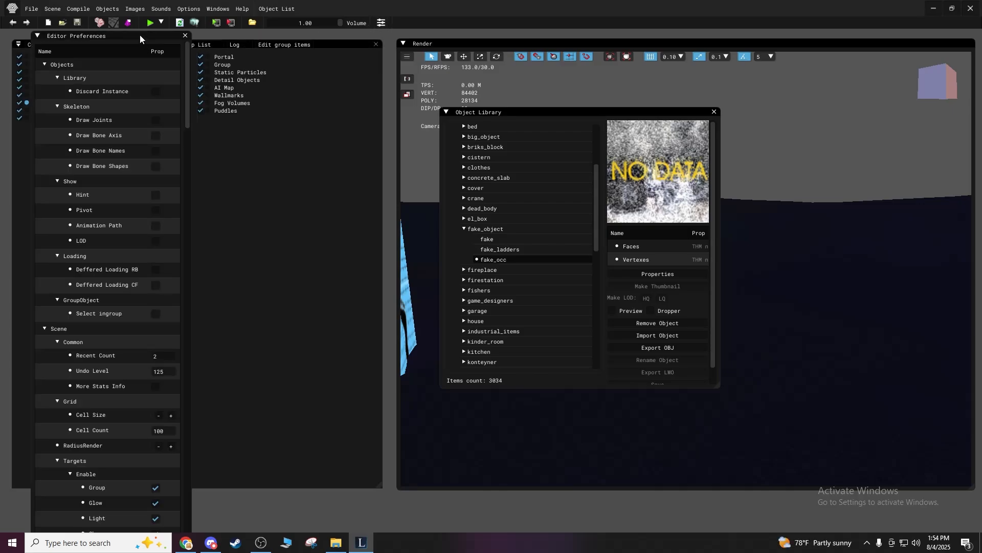
left_click_drag(140, 34, 430, 82)
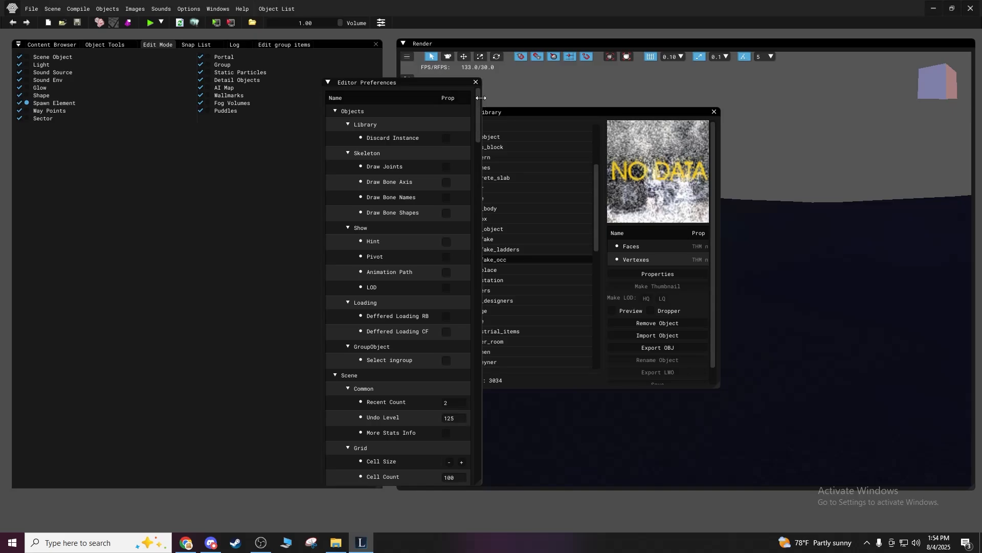
left_click_drag(483, 99, 676, 103)
scroll(643, 301, "down", 5)
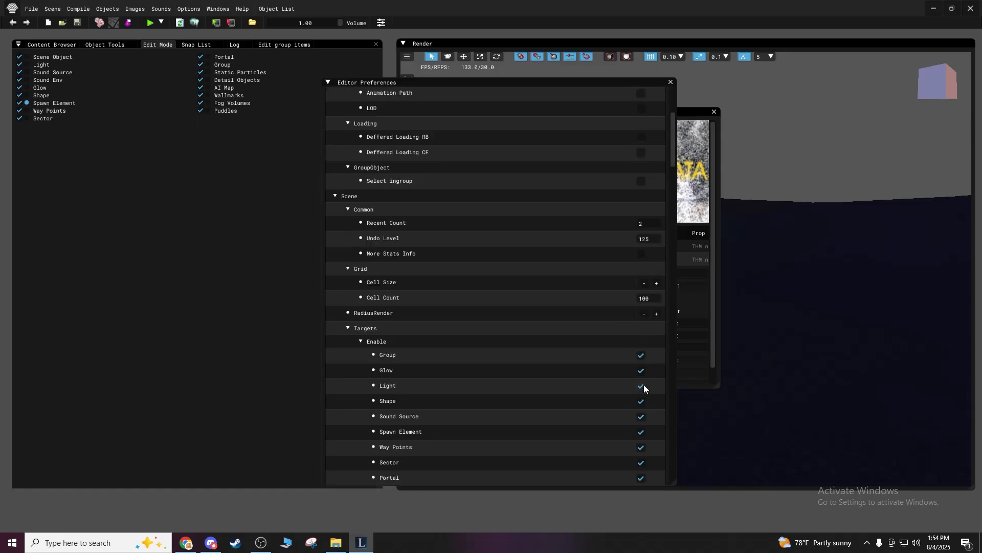
scroll(645, 354, "up", 5)
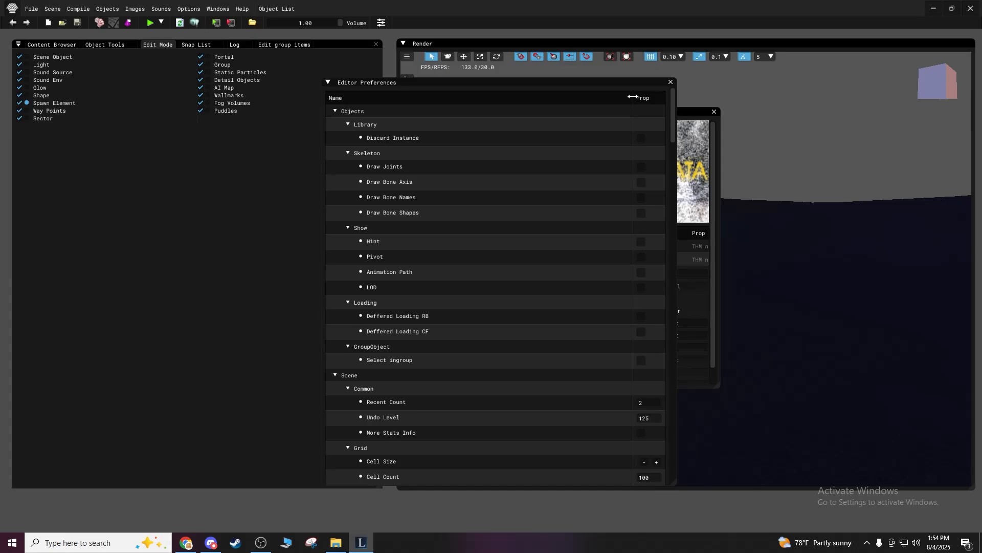
left_click_drag(633, 97, 515, 100)
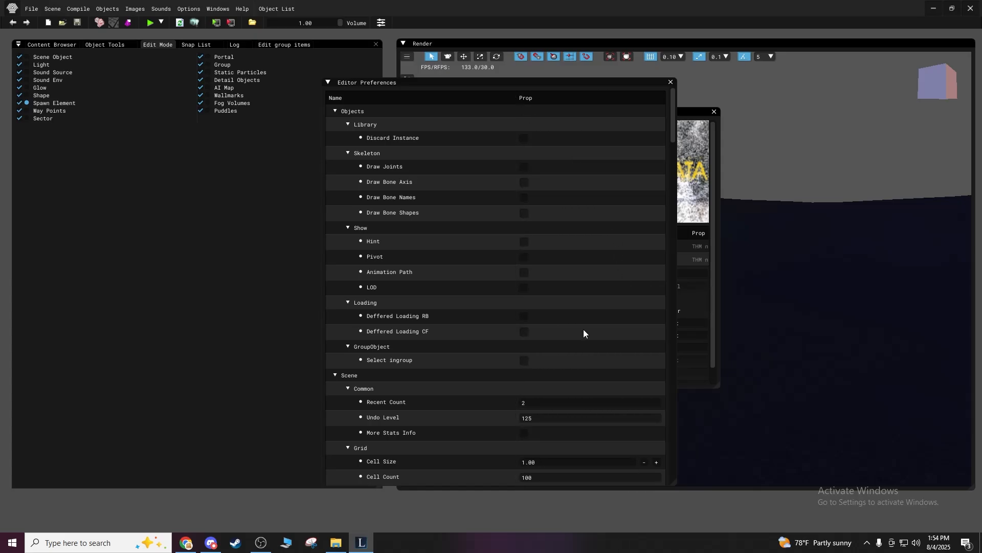
Examine the remaining Editor Preferences, from the read-only and tool options to the compiler paths and keyboard shortcuts, and close the preferences.
scroll(576, 419, "down", 10)
scroll(574, 422, "up", 12)
scroll(516, 200, "down", 10)
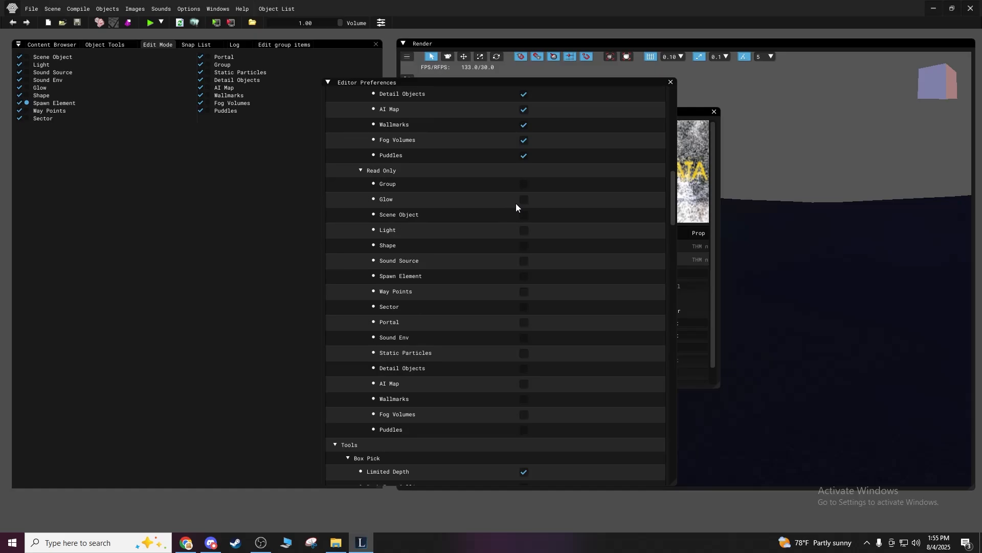
scroll(516, 203, "down", 15)
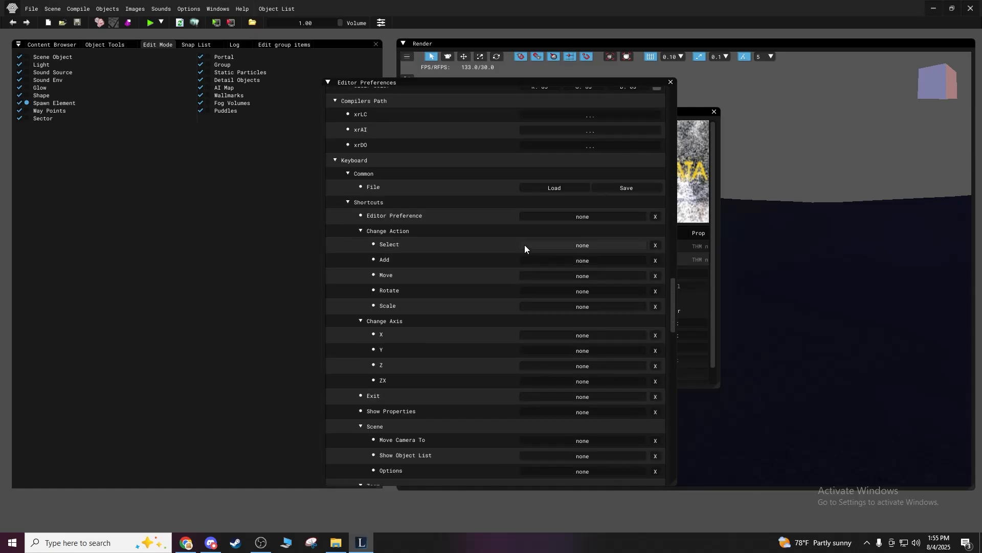
scroll(527, 251, "down", 3)
scroll(523, 251, "up", 1)
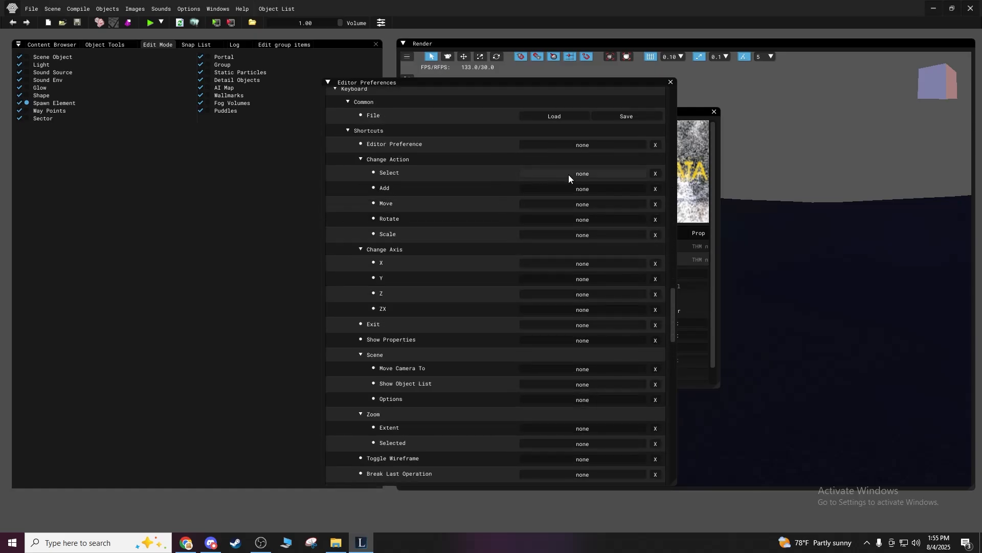
scroll(588, 435, "down", 15)
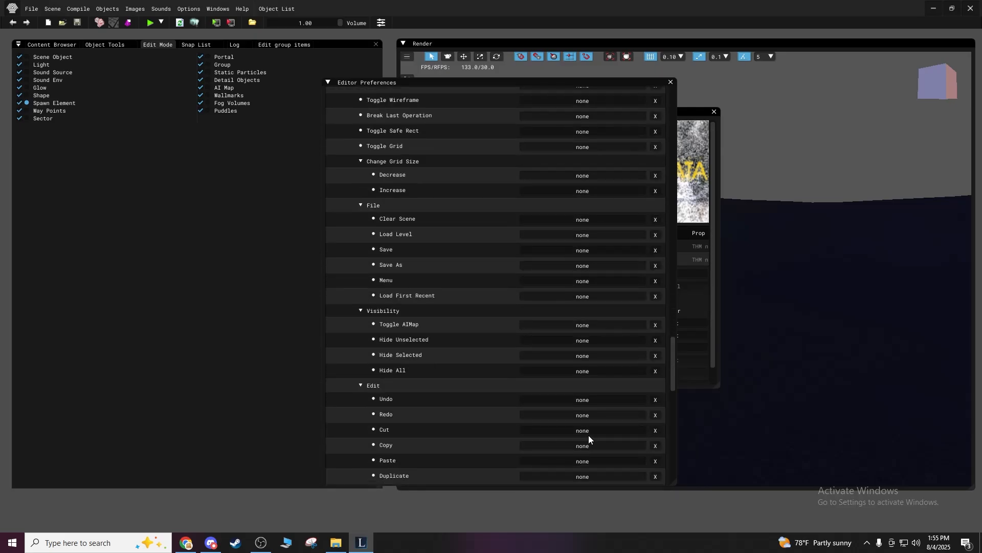
scroll(563, 458, "down", 1)
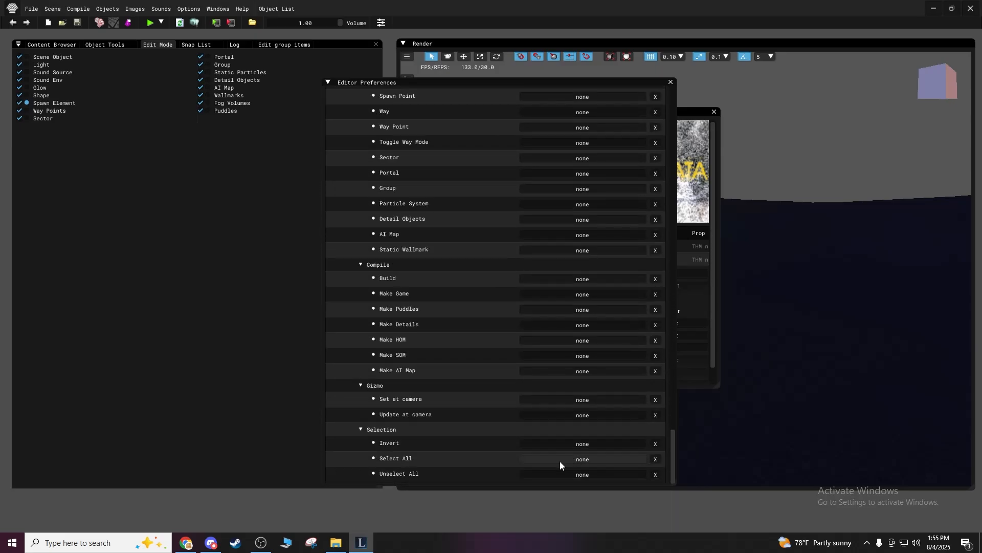
left_click(670, 83)
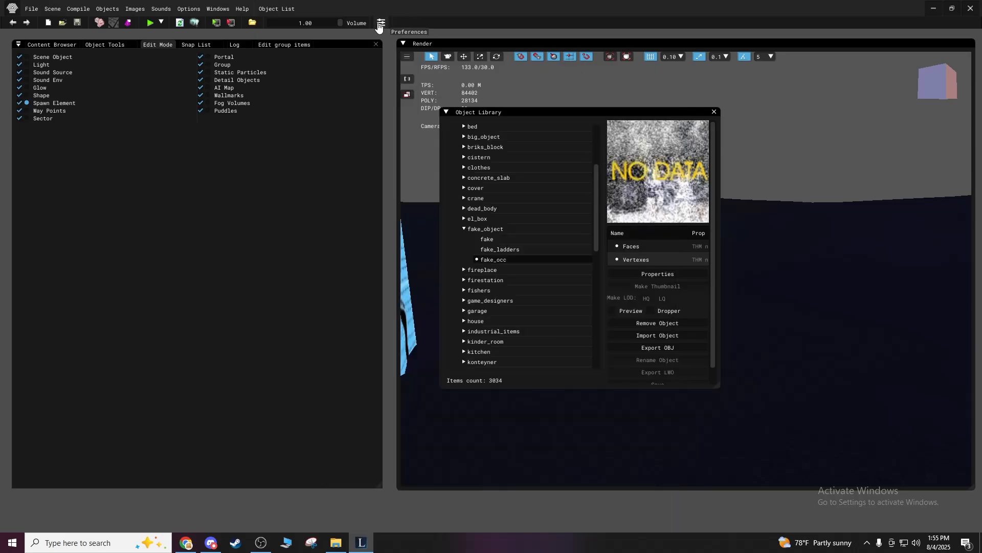
left_click(381, 22)
left_click(671, 83)
Look through the Object Tools, Edit Mode and Snap List panels.
left_click(95, 44)
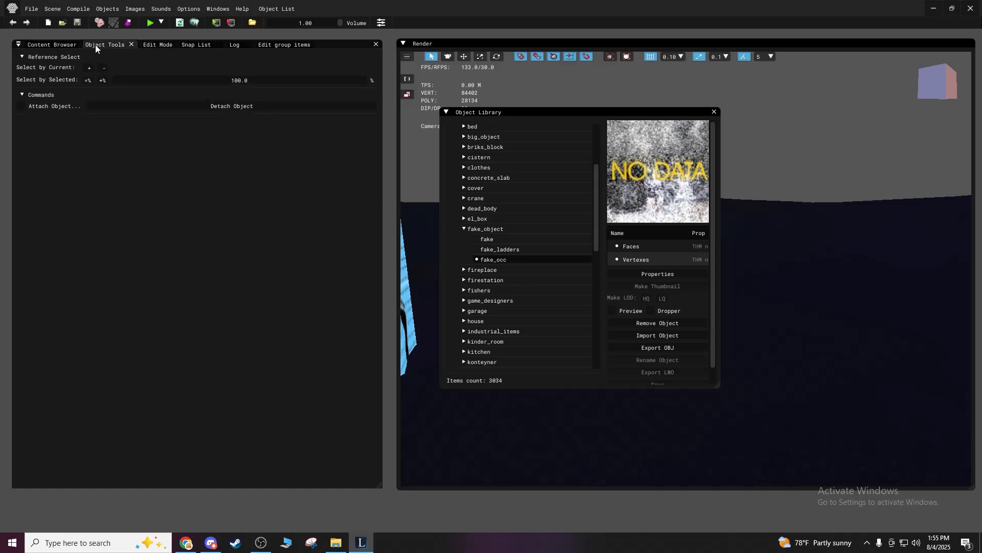
left_click(157, 45)
left_click(196, 45)
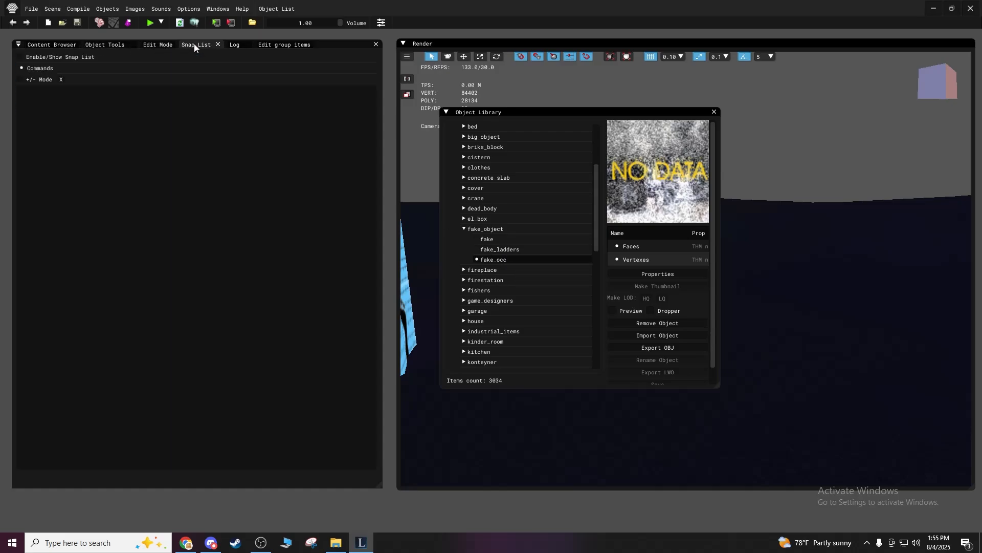
left_click(107, 45)
Open the fake_object folder in the Content Browser, close the Object Library, and place fake_occ on the terrain in the scene.
left_click(48, 45)
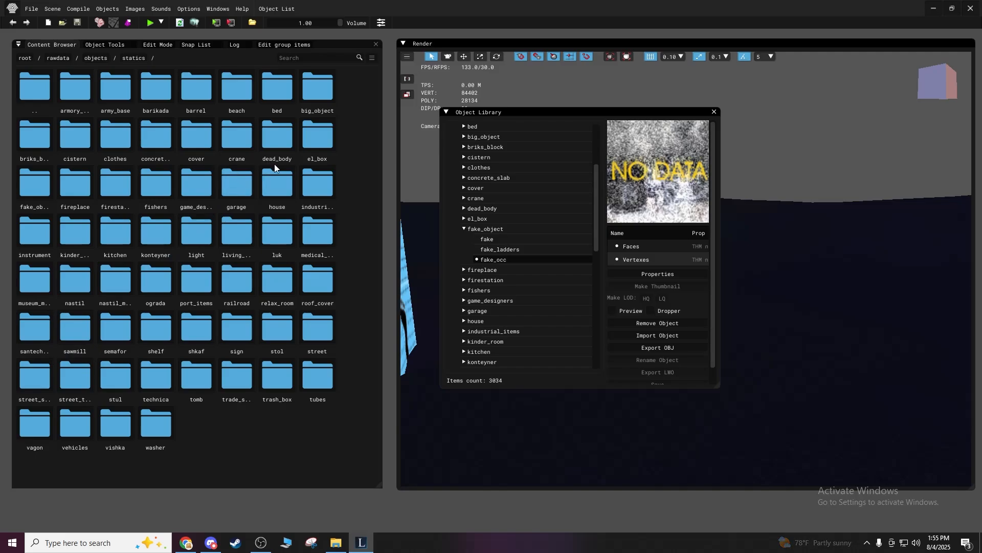
double_click(31, 184)
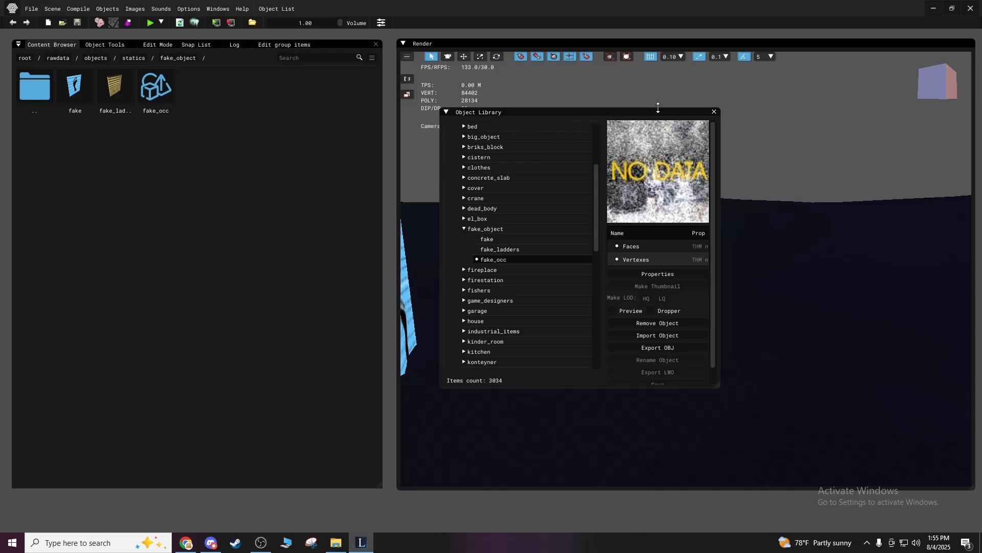
left_click(714, 111)
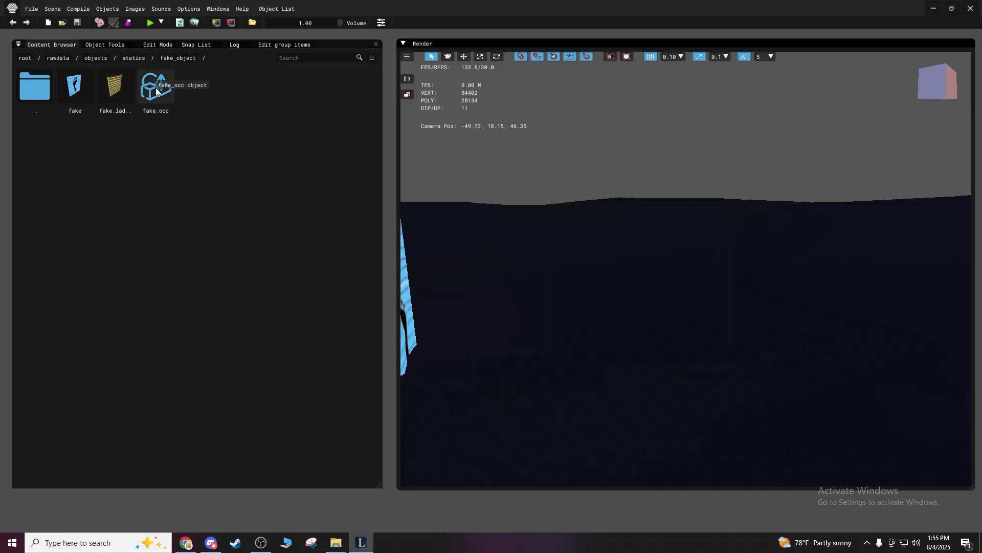
mouse_move(157, 91)
left_mouse_down()
mouse_move(402, 276)
mouse_move(623, 346)
left_mouse_up()
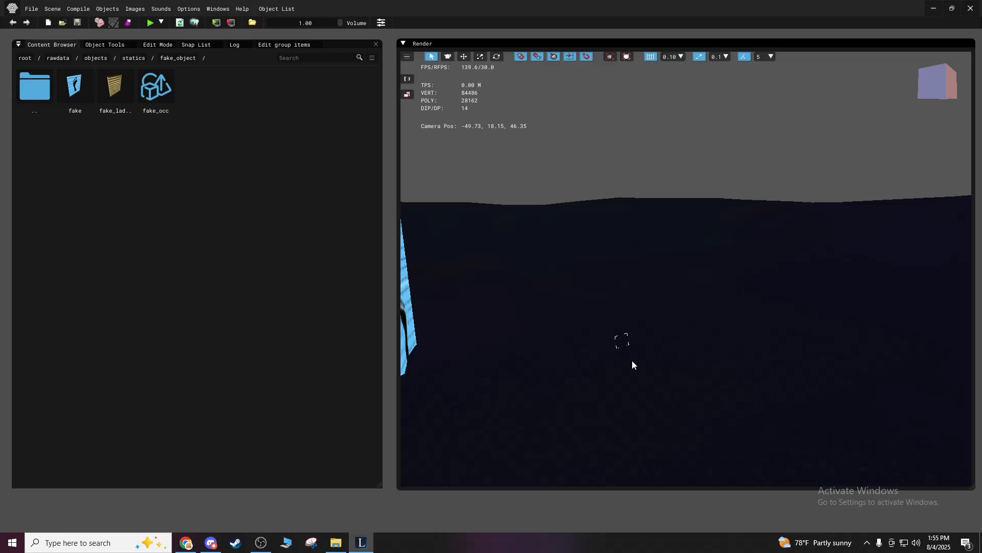
Fly the camera around the placed fake_occ object and examine it from both sides.
key("w")
right_click_drag(632, 361, 632, 373)
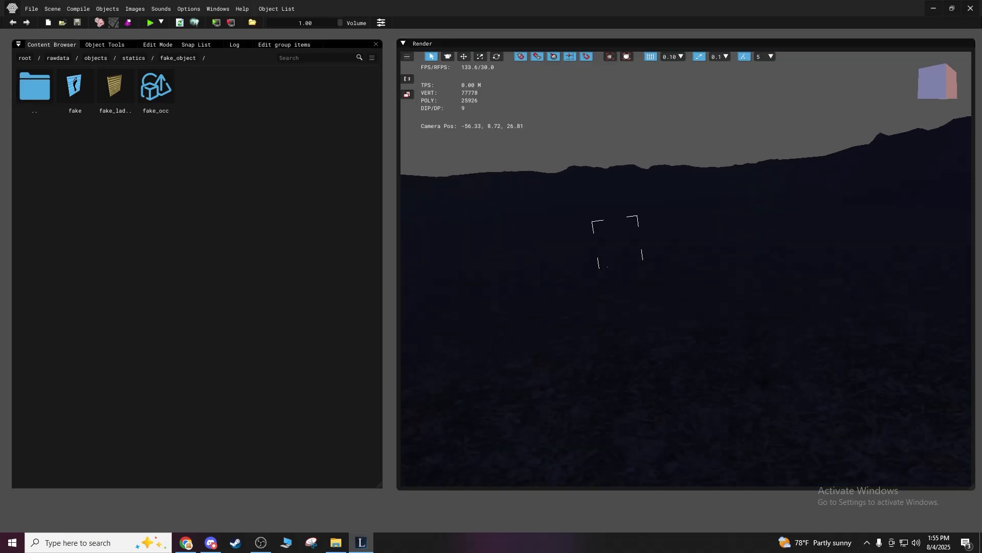
mouse_move(632, 374)
left_mouse_down("shift")
mouse_move(632, 353)
mouse_move(632, 361)
left_mouse_up("shift")
right_click_drag(633, 361, 692, 339, "shift")
left_click_drag(692, 340, 689, 301, "shift")
right_click_drag(689, 301, 535, 311, "shift")
left_click_drag(535, 311, 535, 283, "shift")
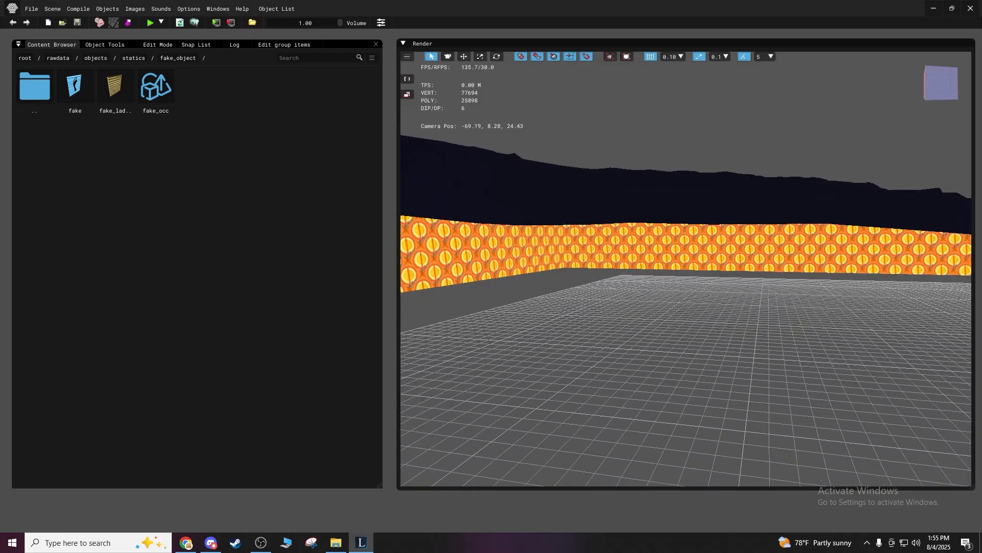
right_click_drag(535, 283, 544, 261, "shift")
mouse_move(544, 261)
left_mouse_down("shift")
mouse_move(544, 274)
mouse_move(560, 272)
mouse_move(553, 255)
left_mouse_up("shift")
right_click_drag(552, 255, 550, 247, "shift")
left_click_drag(636, 353, 636, 360, "shift")
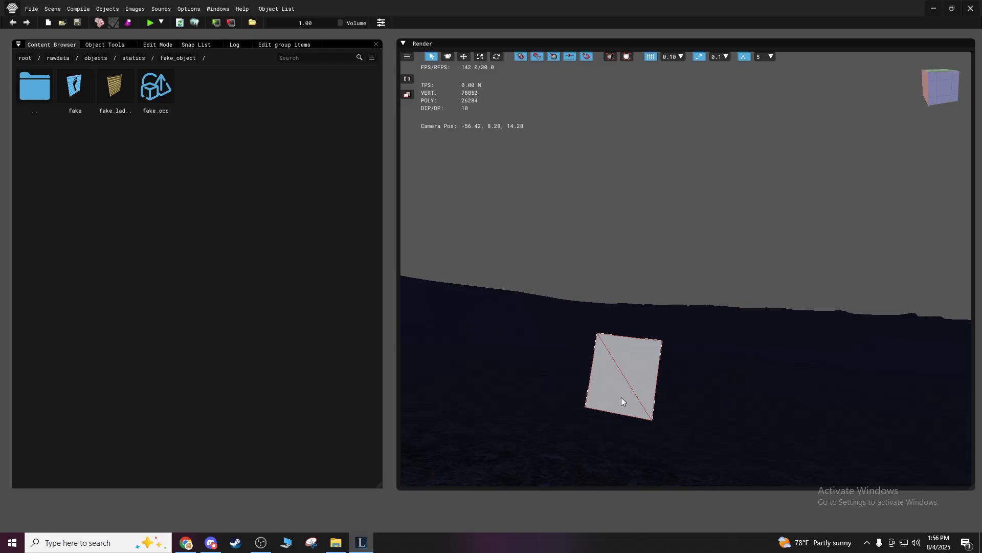
Fly the camera back to the camp's buildings and inspect the area around the blue ramp, metal tank and shipping containers.
left_click_drag(635, 360, 651, 359, "shift")
right_click_drag(651, 359, 645, 346, "shift")
mouse_move(645, 346)
left_mouse_down("shift")
mouse_move(752, 344)
mouse_move(650, 345)
left_mouse_up("shift")
right_click_drag(649, 345, 516, 361, "shift")
left_click_drag(517, 361, 547, 317, "shift")
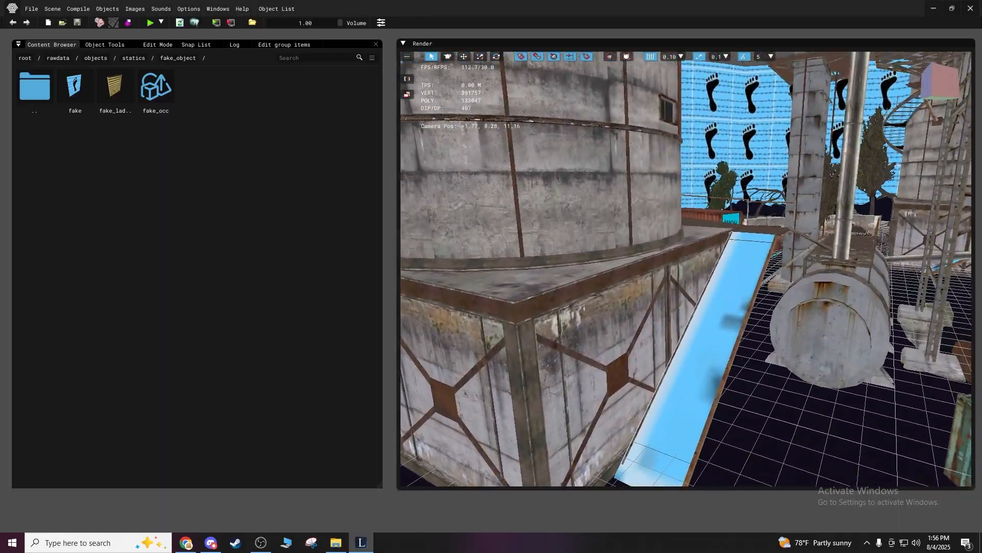
right_click_drag(547, 317, 624, 340, "shift")
left_click_drag(624, 341, 611, 378, "shift")
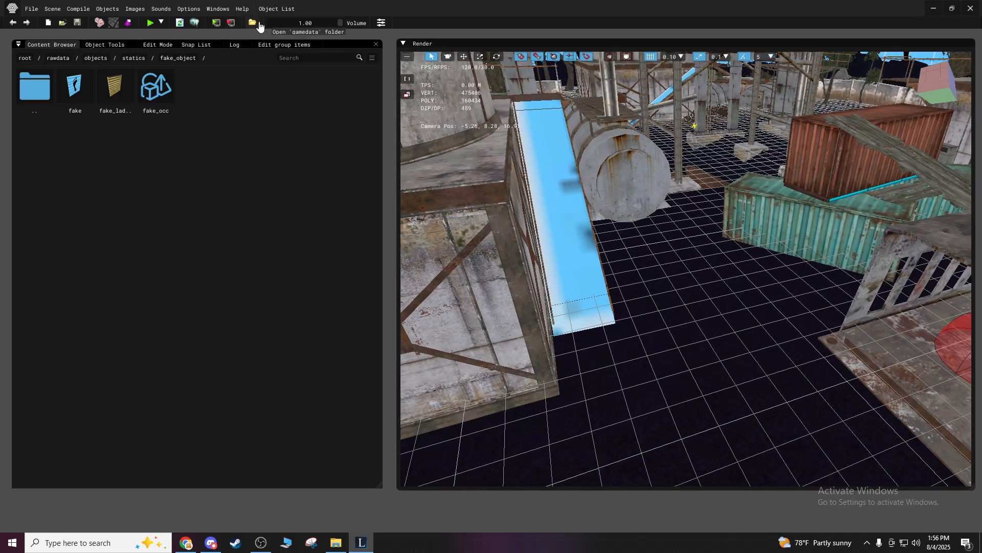
Open the log, try to Build and Make the level, dismiss the warnings, and review the logged build messages.
left_click(235, 45)
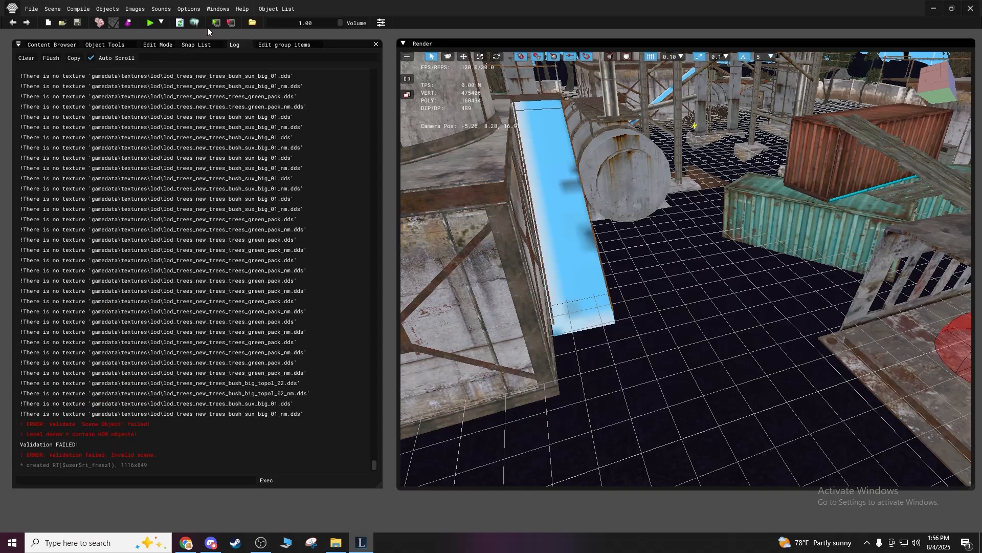
left_click(195, 22)
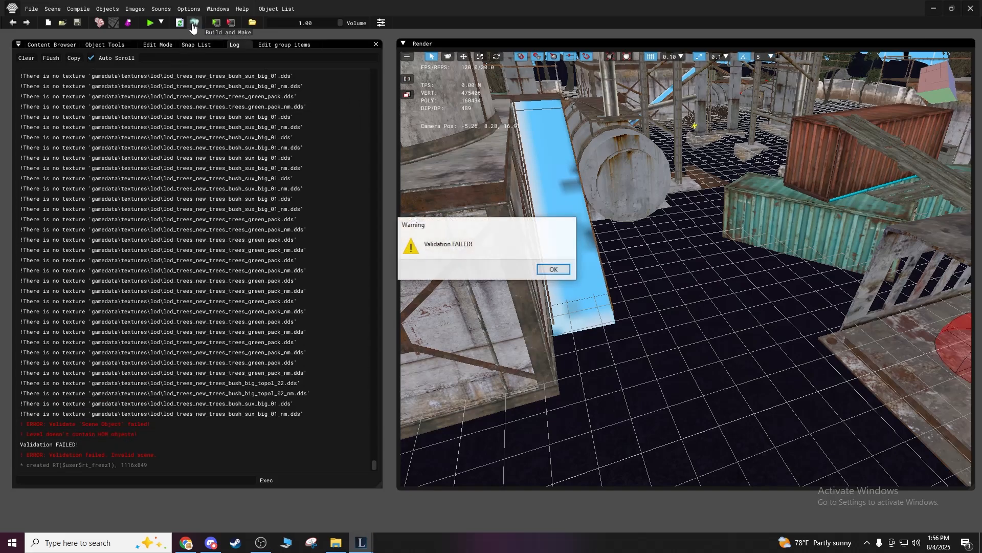
left_click(555, 271)
left_click(554, 271)
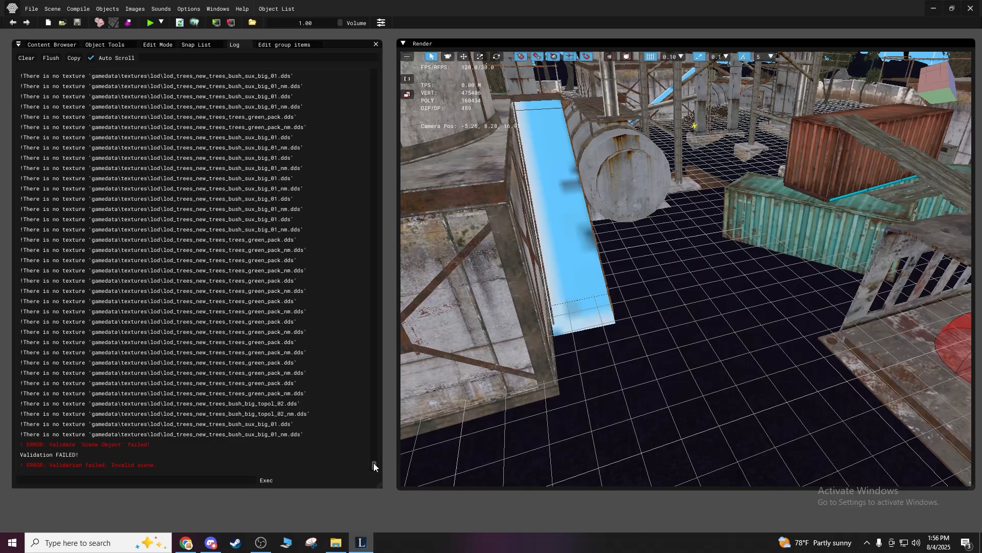
left_click_drag(374, 463, 358, 490)
scroll(169, 428, "up", 20)
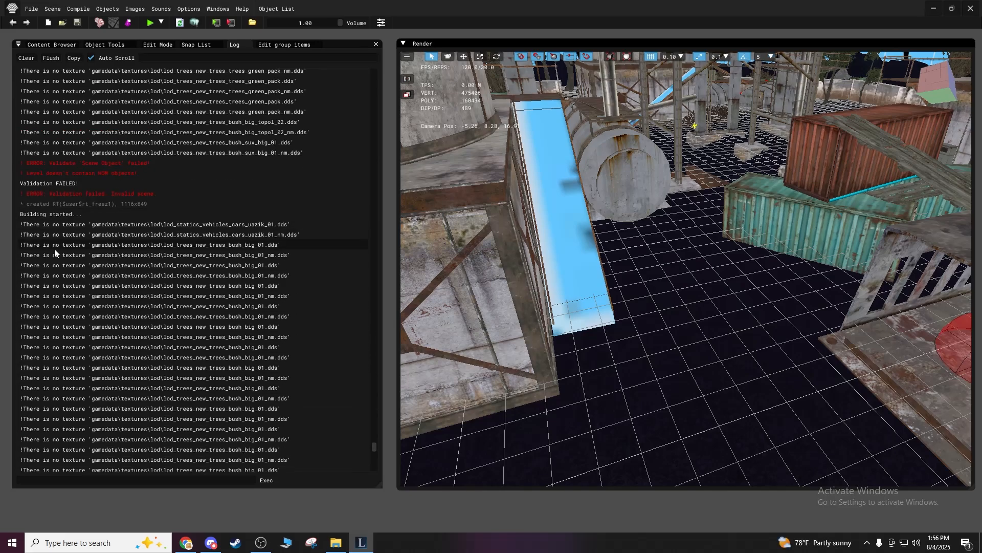
scroll(81, 250, "down", 10)
scroll(113, 273, "down", 8)
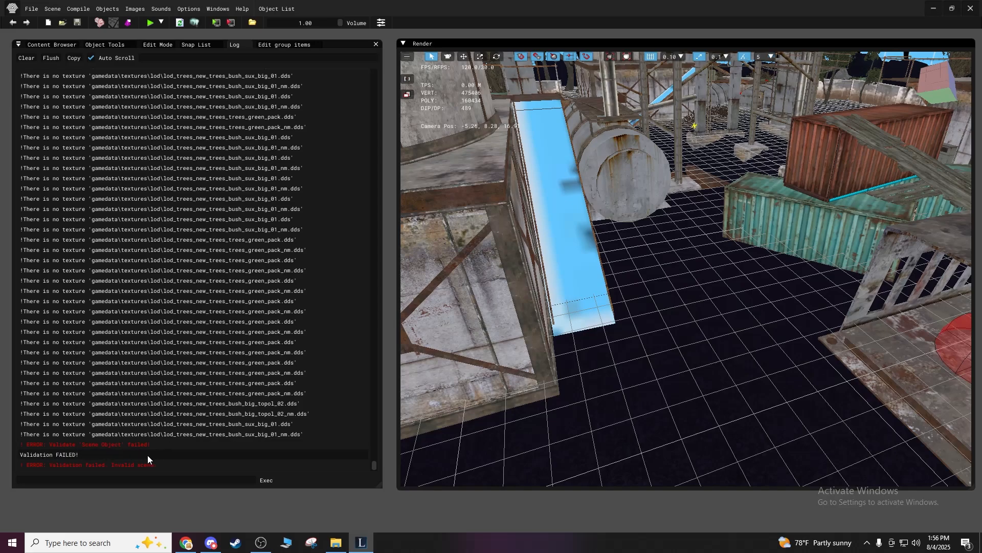
Validate the scene, dismiss the warning, and read through the validation messages in the log.
left_click(48, 9)
left_click(49, 45)
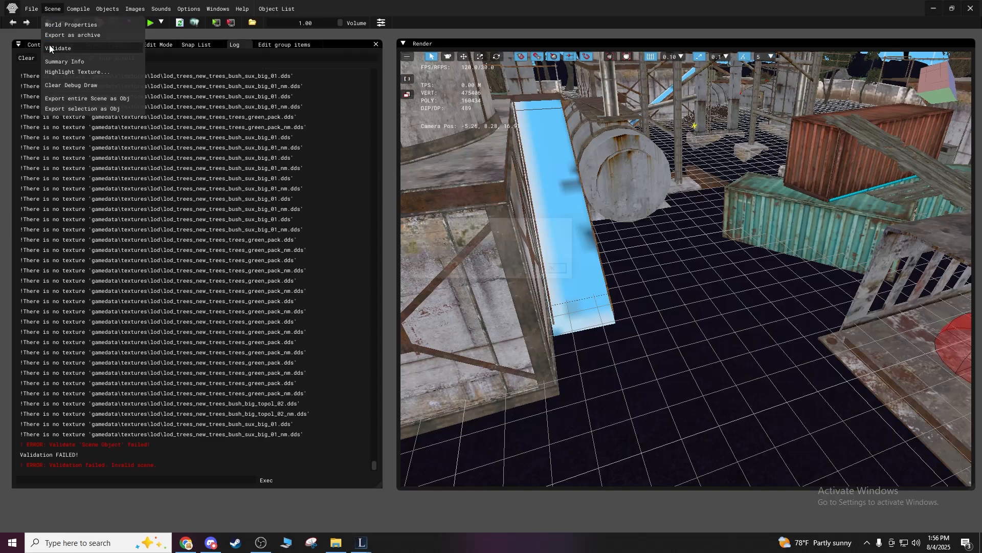
left_click(543, 269)
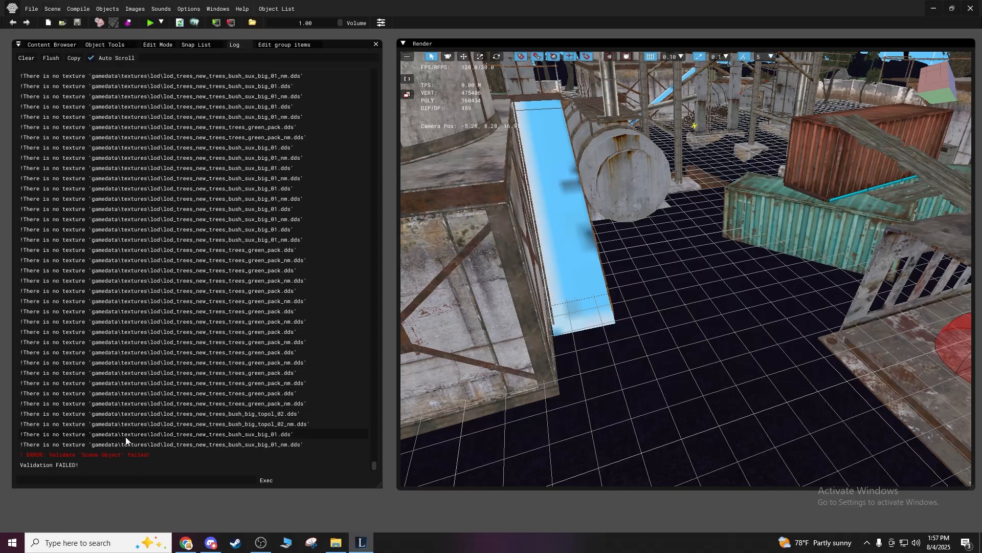
scroll(126, 440, "up", 20)
scroll(208, 373, "down", 6)
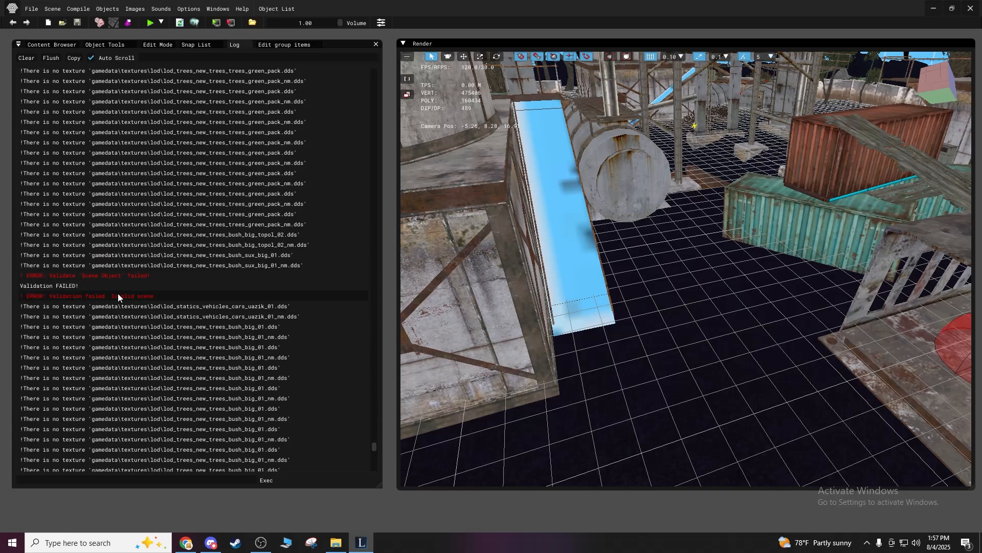
scroll(171, 301, "down", 10)
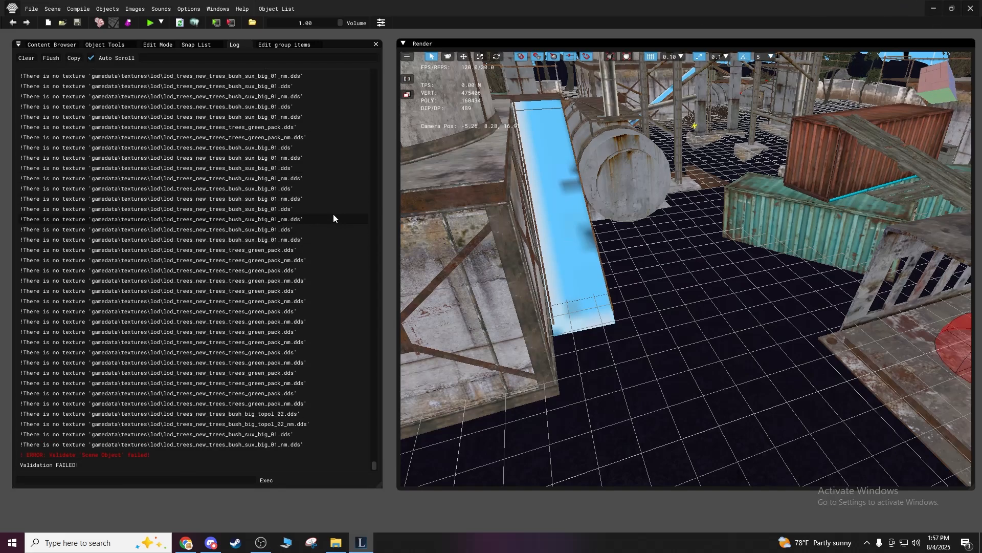
scroll(217, 241, "up", 20)
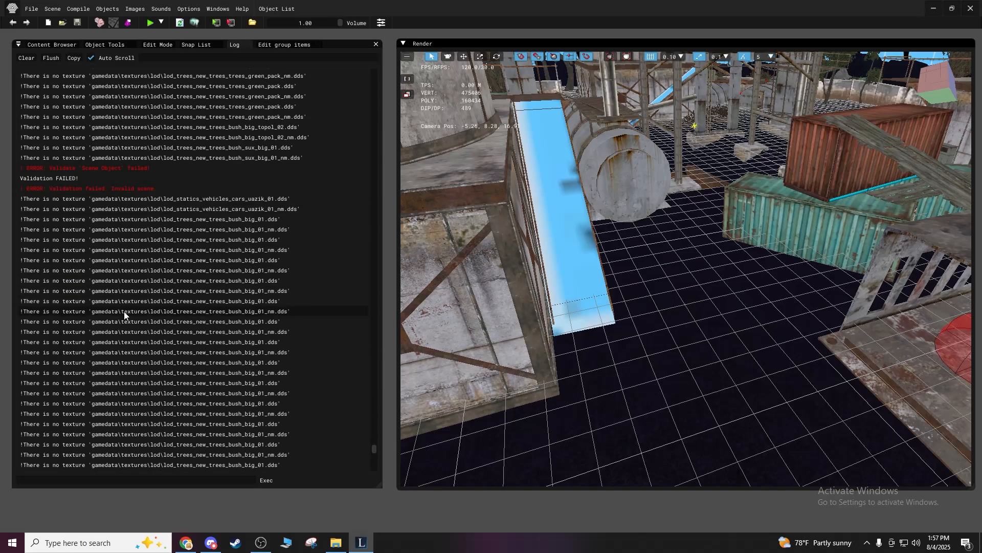
Save the mp_training_camp level and check its files in the rawdata/levels folder.
left_click(934, 8)
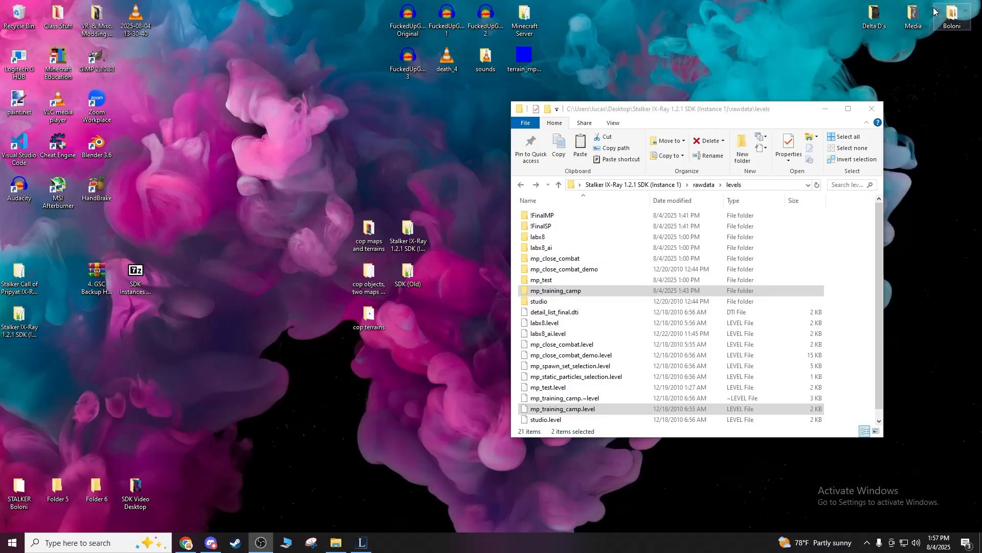
left_click(362, 542)
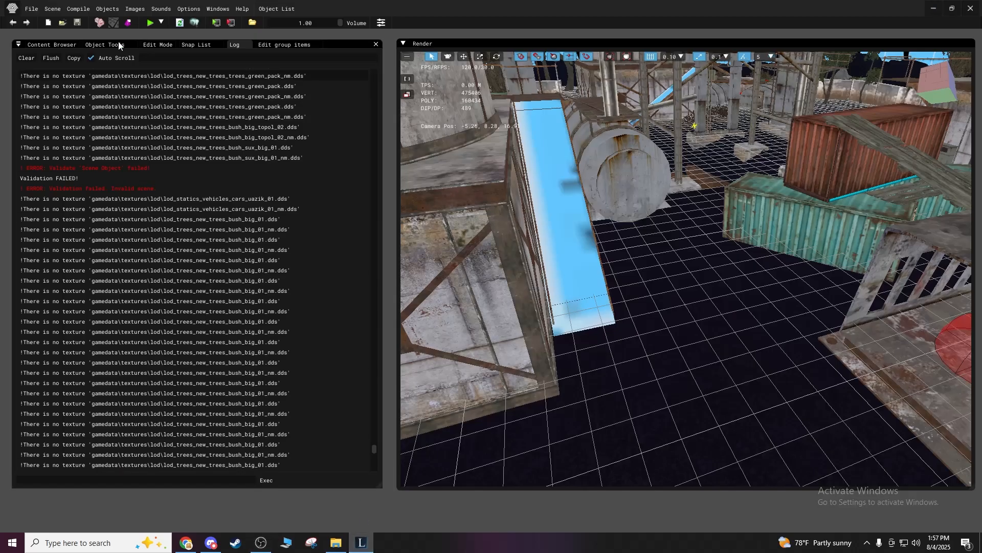
left_click(31, 8)
left_click(35, 44)
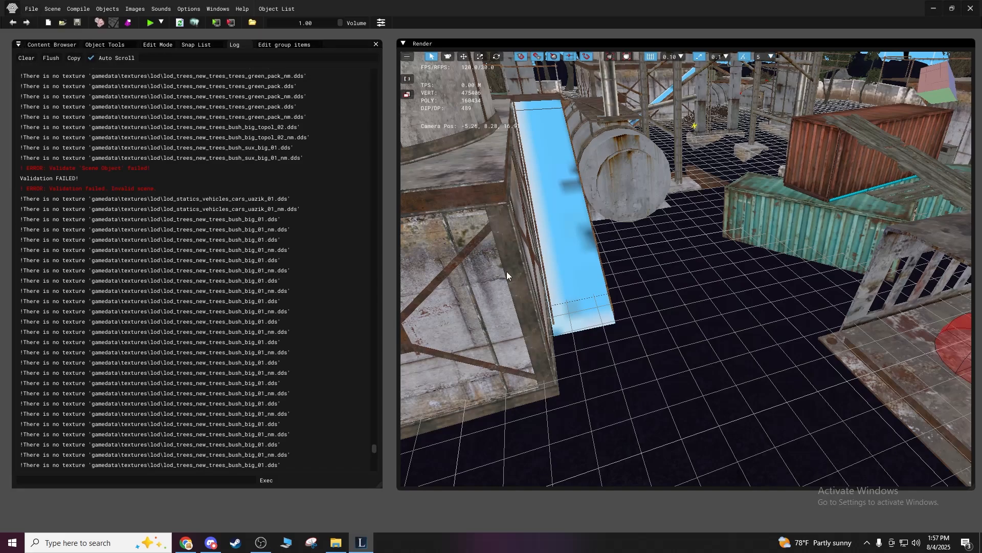
left_click(934, 8)
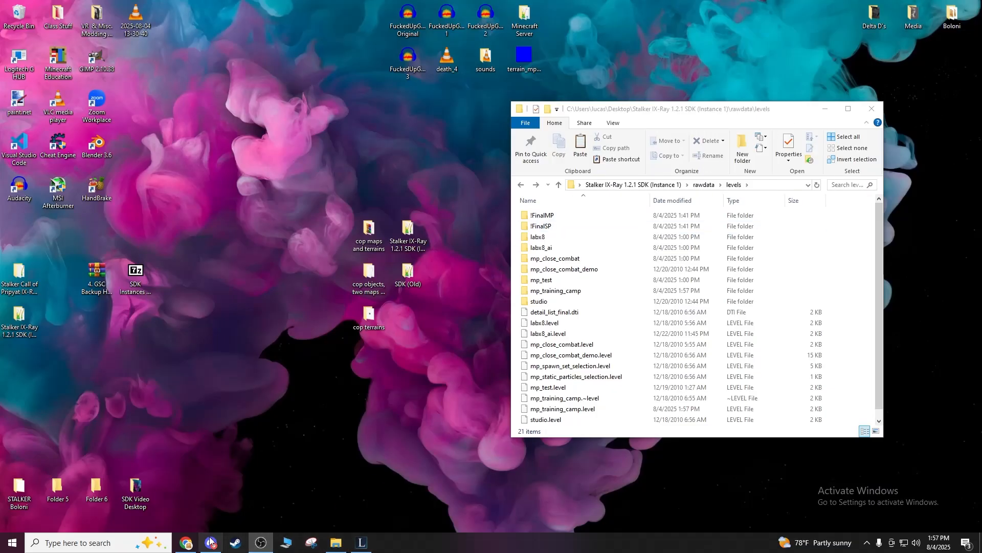
left_click(361, 544)
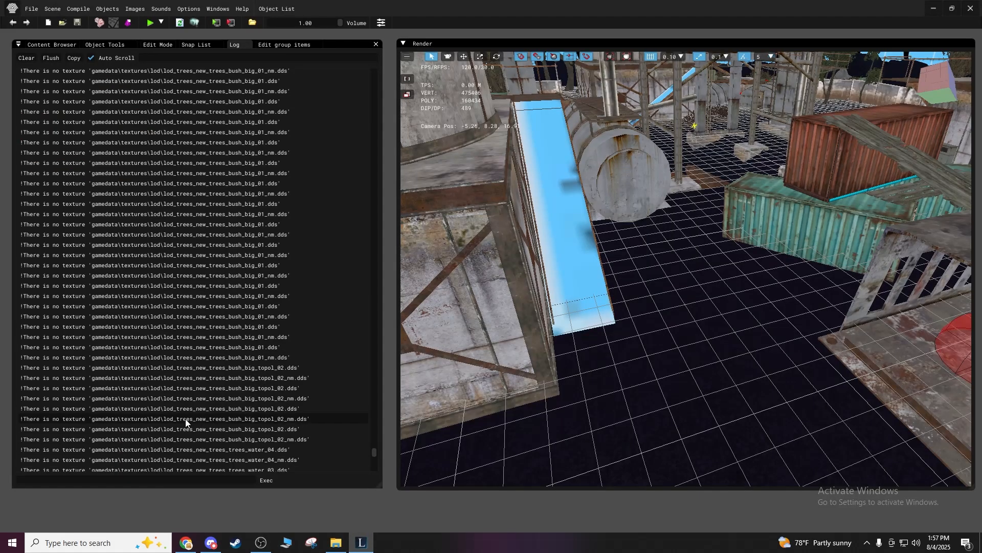
Check the missing lod texture paths in the log against the SDK's gamedata folder in File Explorer.
scroll(158, 442, "up", 3)
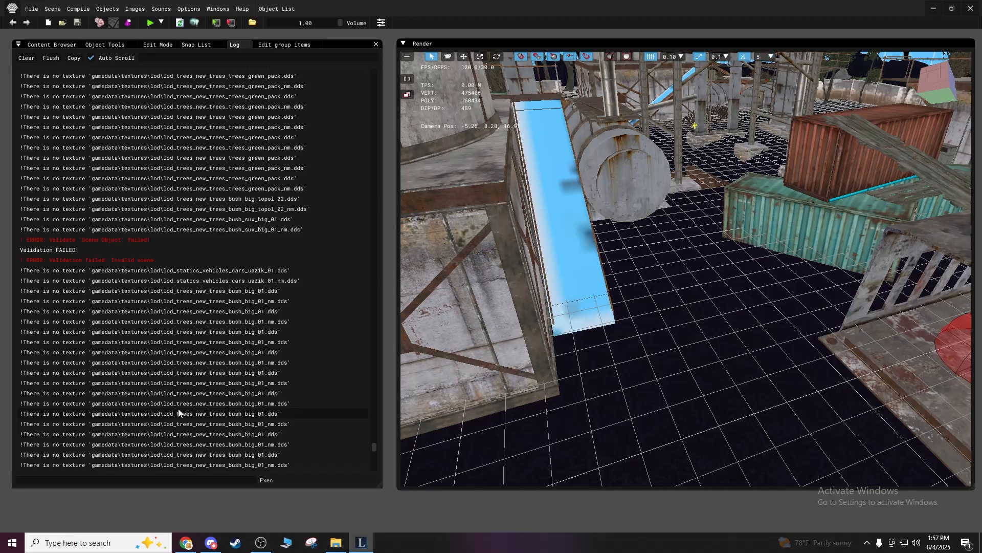
left_click(935, 7)
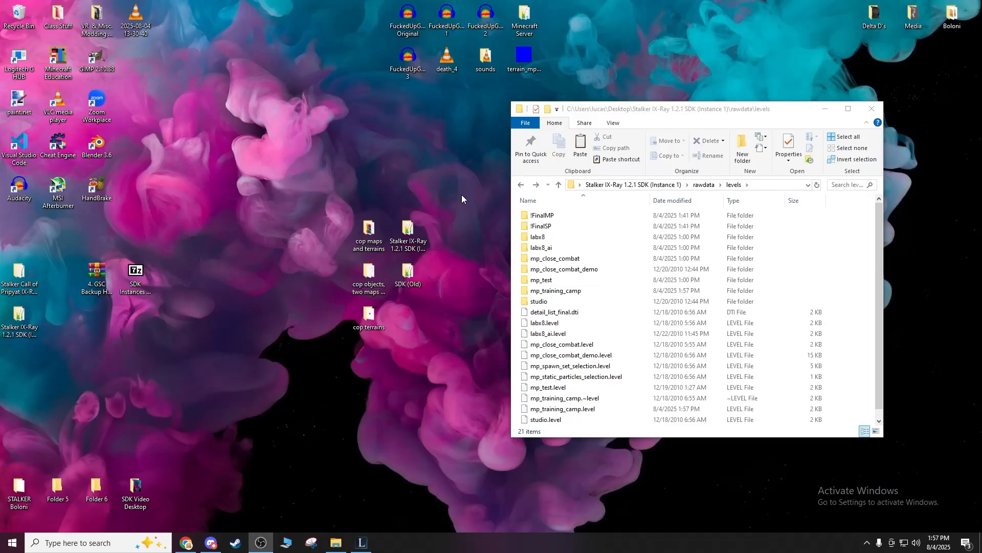
left_click_drag(344, 154, 370, 409)
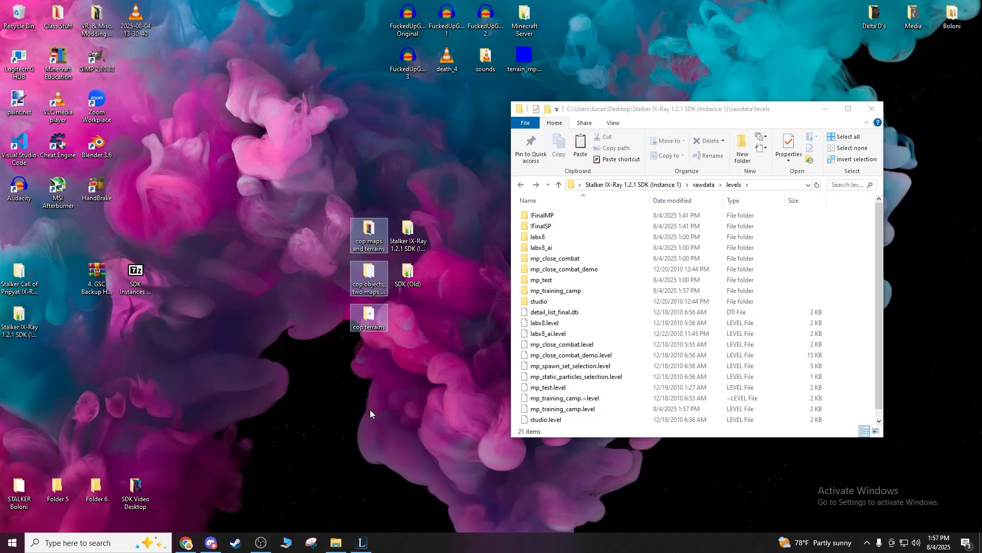
left_click(306, 305)
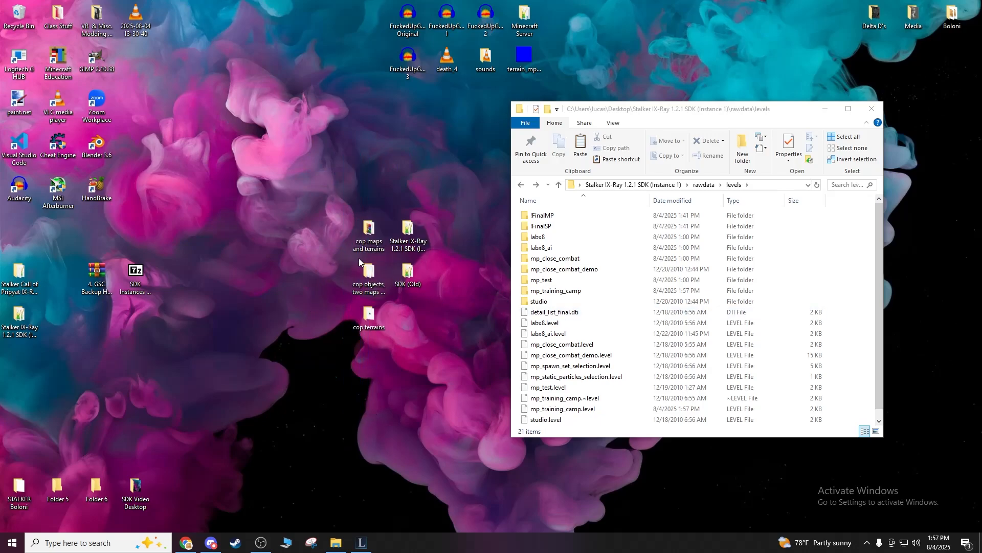
left_click(519, 183)
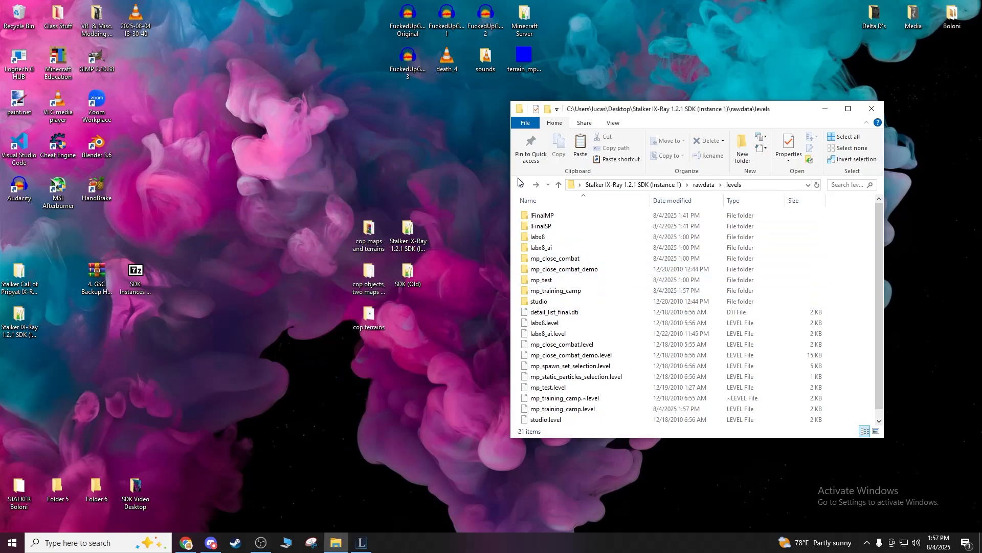
left_click(519, 183)
double_click(542, 237)
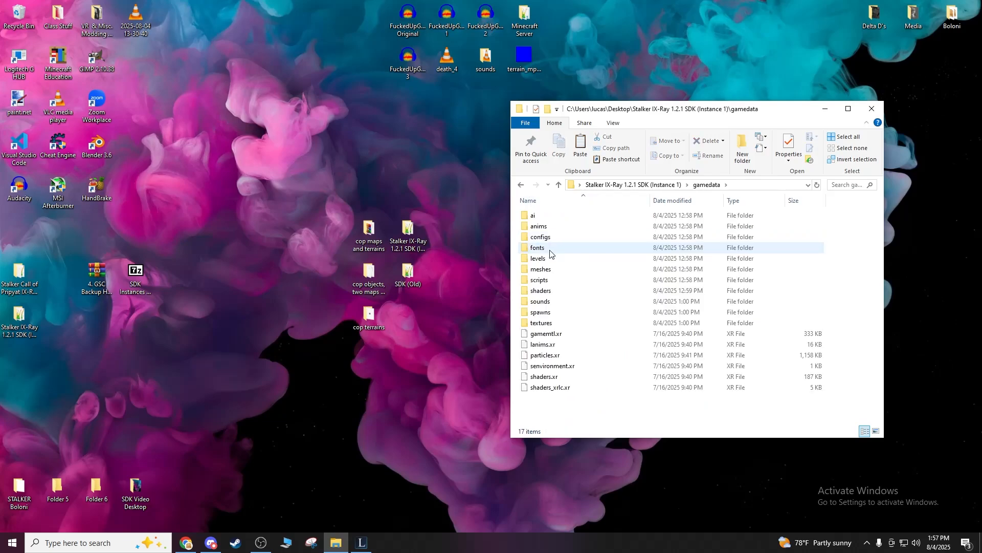
left_click(361, 543)
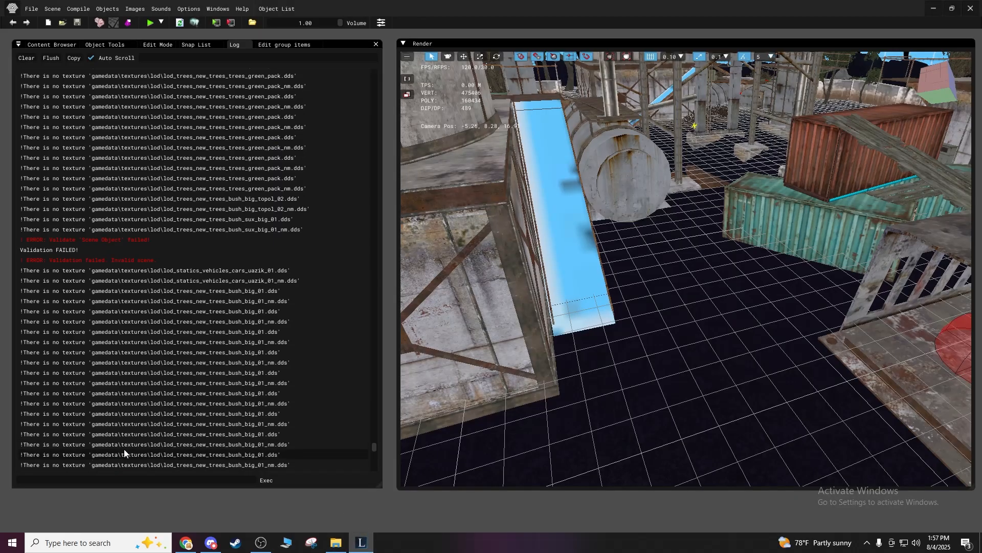
left_click(933, 8)
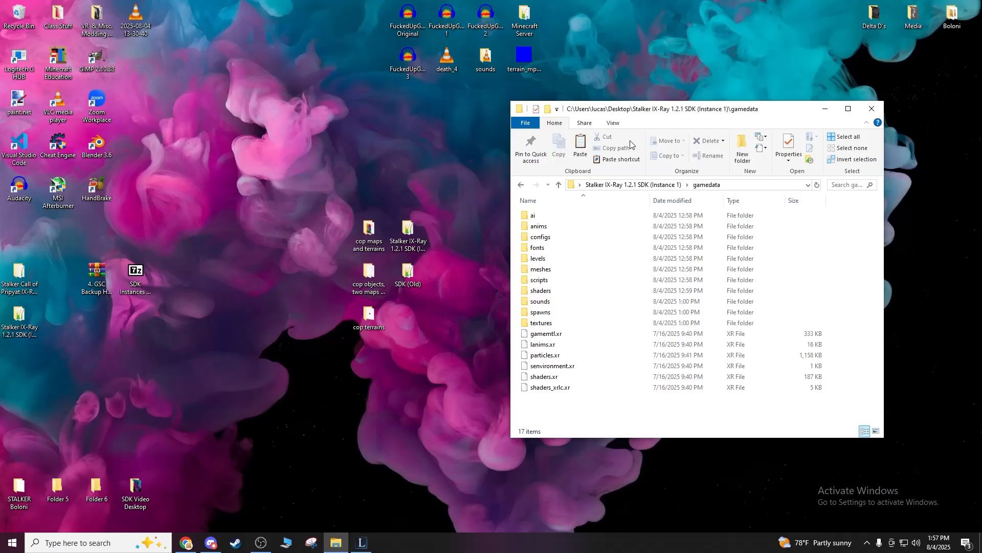
Look through the SDK's gamedata\textures folder for the lod subfolder referenced in the log.
left_click(523, 185)
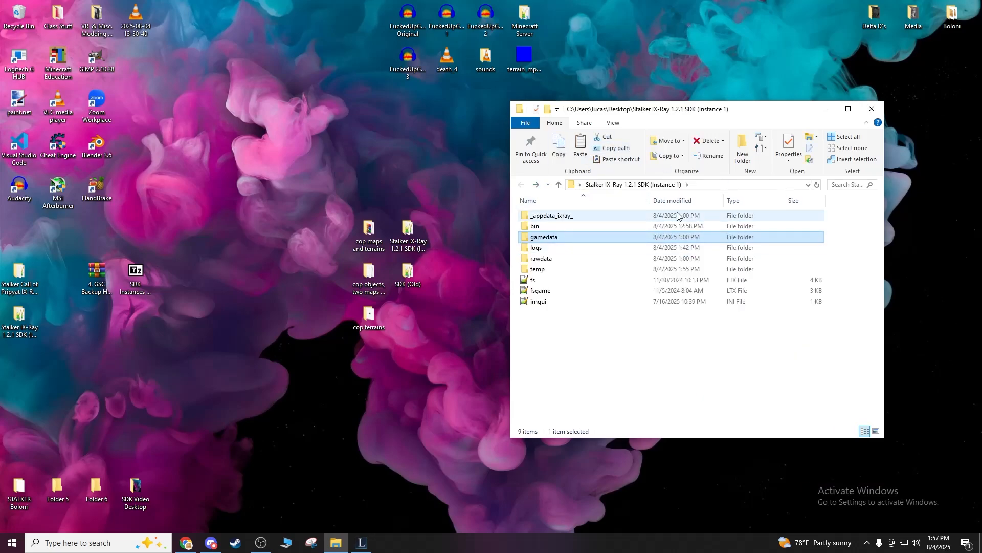
double_click(551, 239)
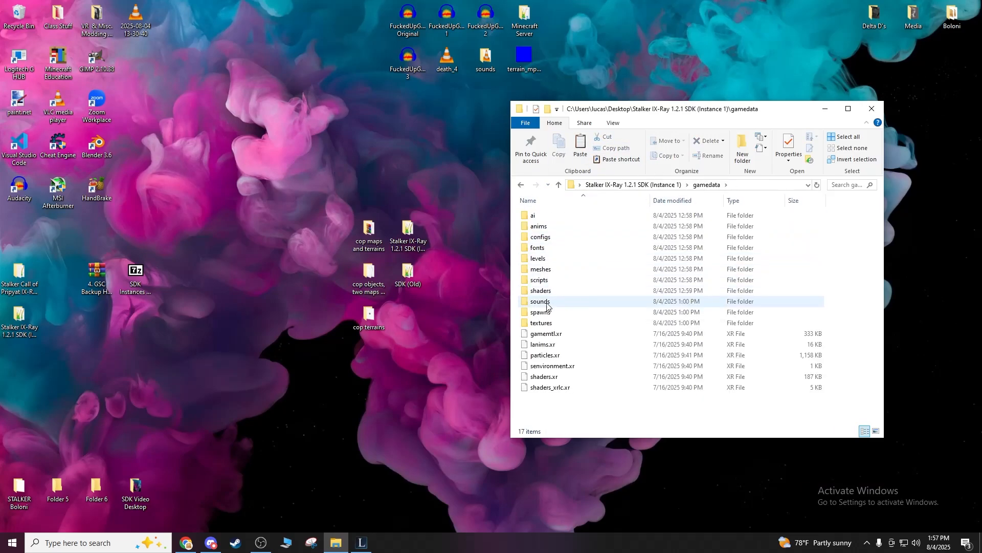
double_click(544, 322)
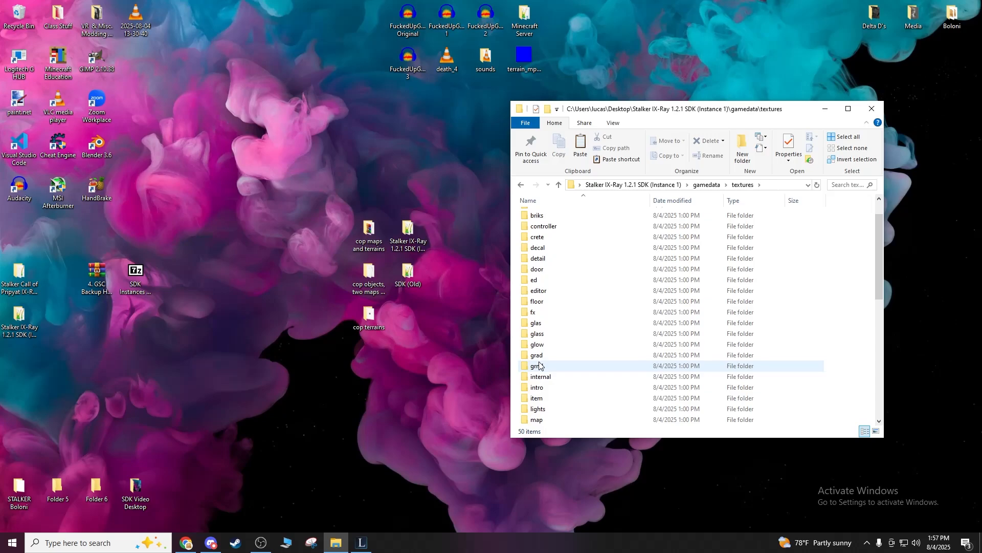
scroll(568, 359, "down", 3)
scroll(576, 378, "down", 4)
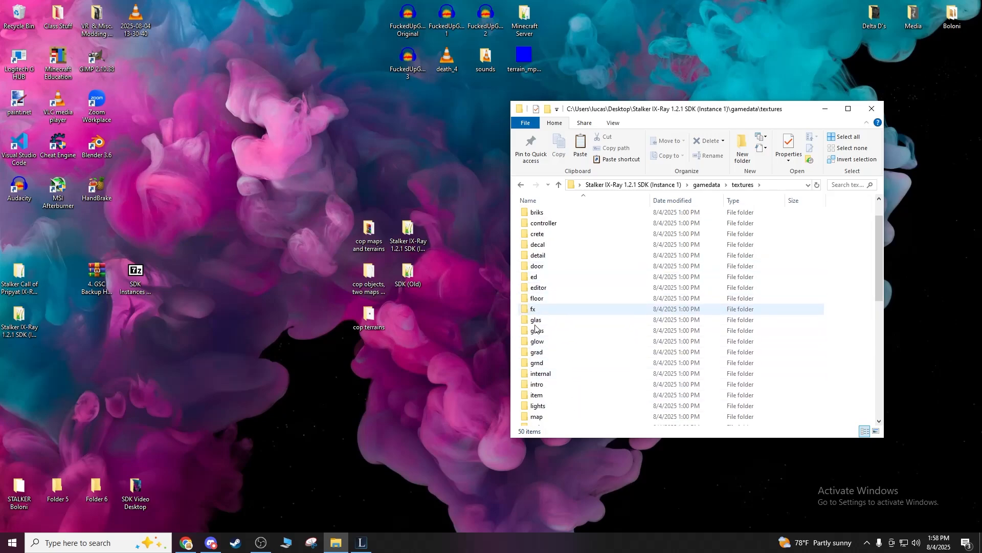
scroll(543, 316, "up", 2)
scroll(543, 316, "down", 1)
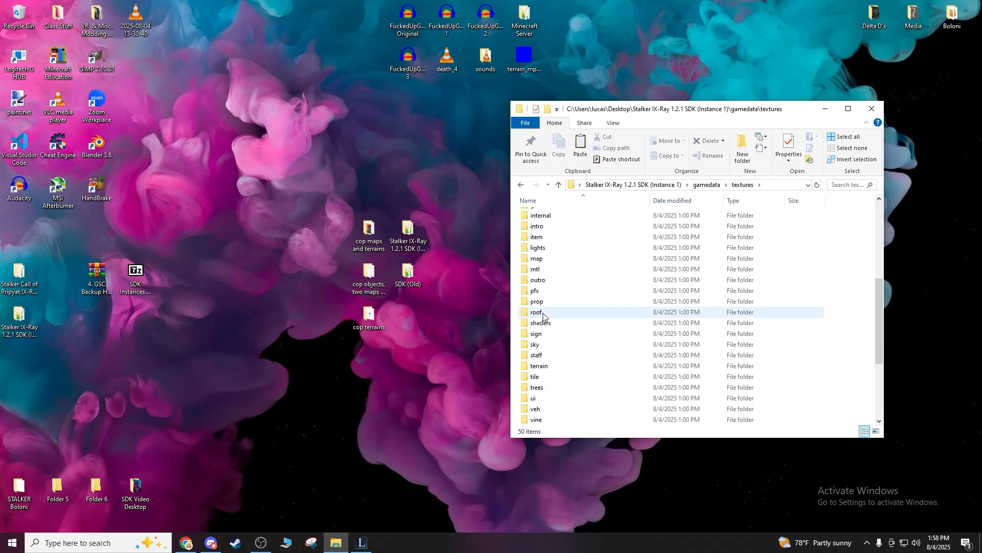
scroll(545, 316, "up", 1)
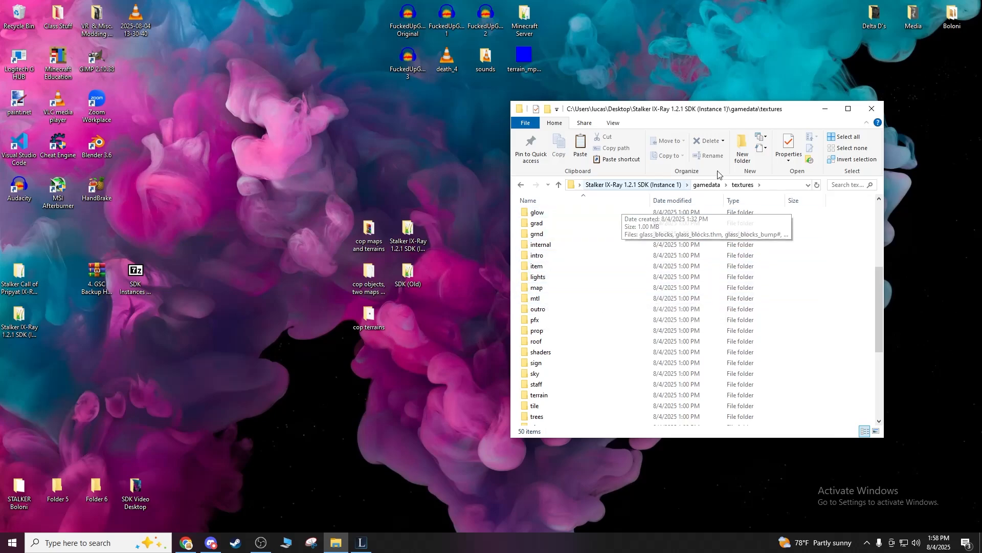
Inspect the contents of the lx_data.7z archive in the "cop maps and terrains" folder, then close it.
double_click(376, 229)
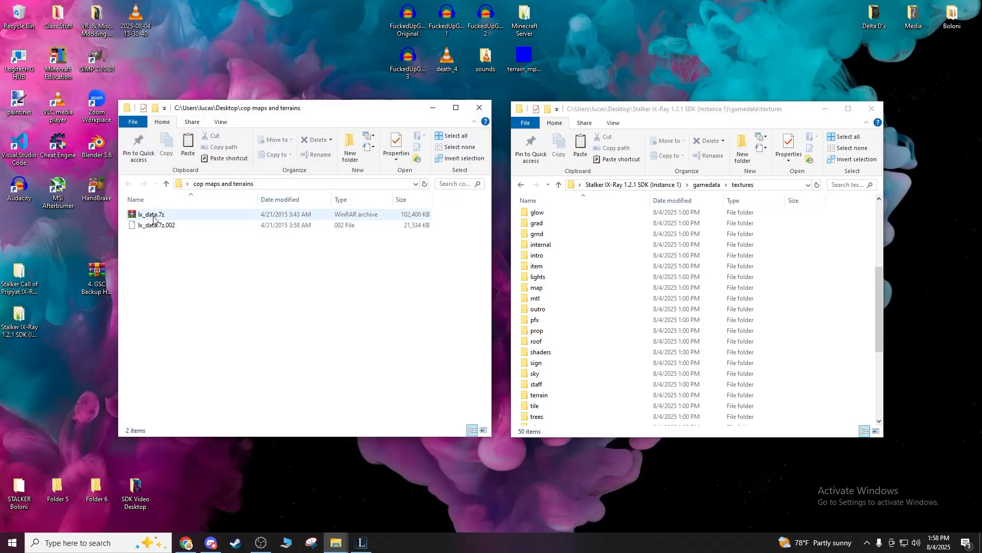
double_click(152, 216)
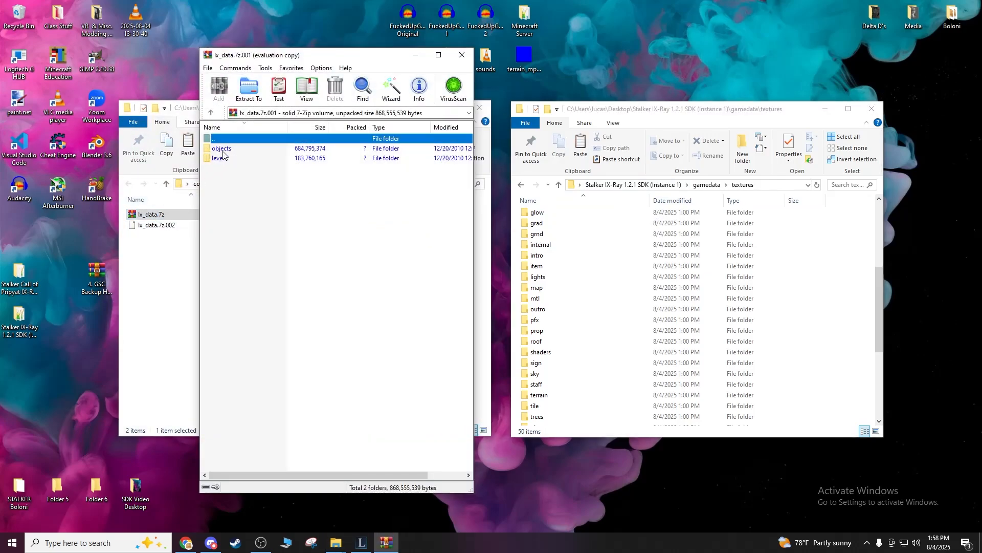
left_click(221, 149)
left_click(416, 237)
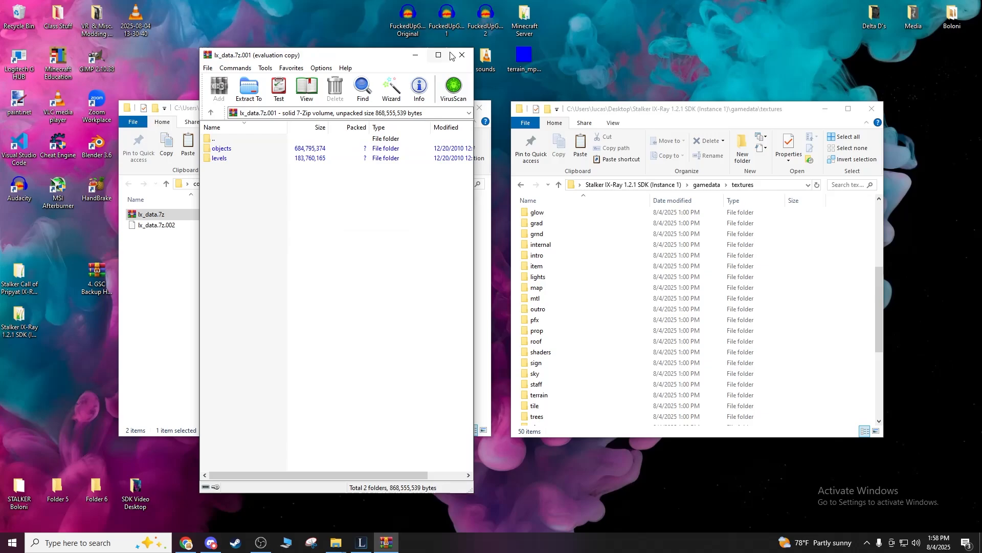
left_click(461, 54)
left_click(479, 108)
Extract the gamedata\textures\lod folder from resources_data.7z in the cop objects folder into the SDK's gamedata\textures folder.
double_click(374, 275)
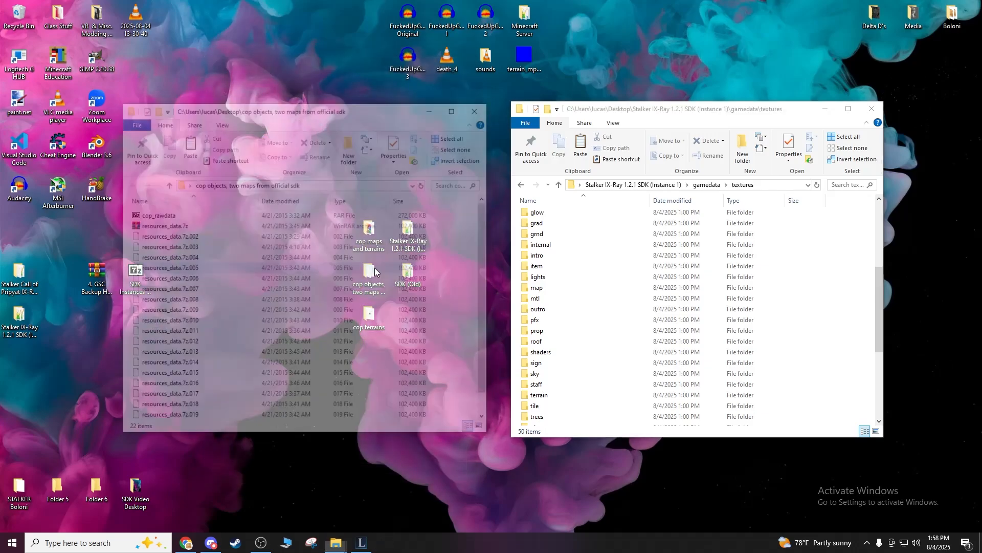
left_click(171, 227)
double_click(171, 228)
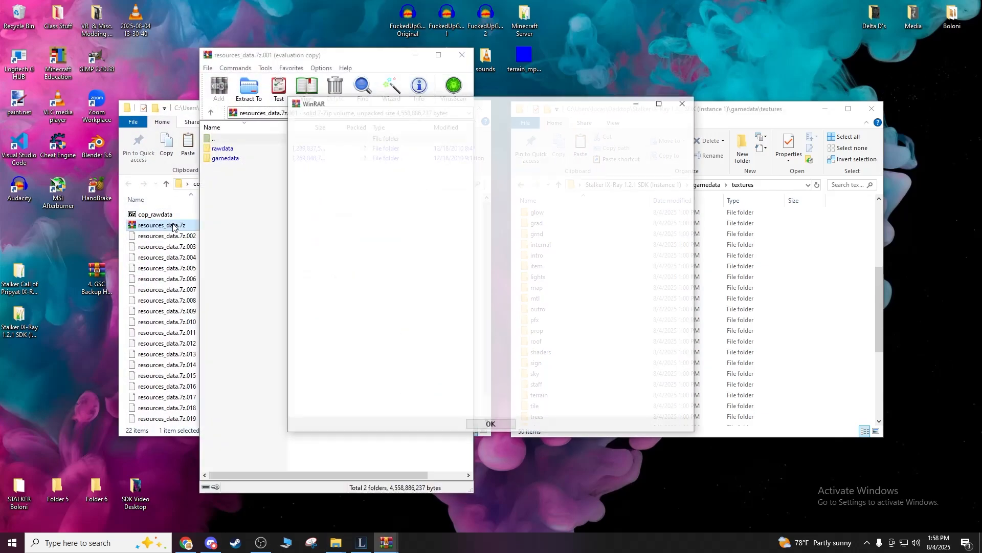
left_click(685, 106)
double_click(227, 159)
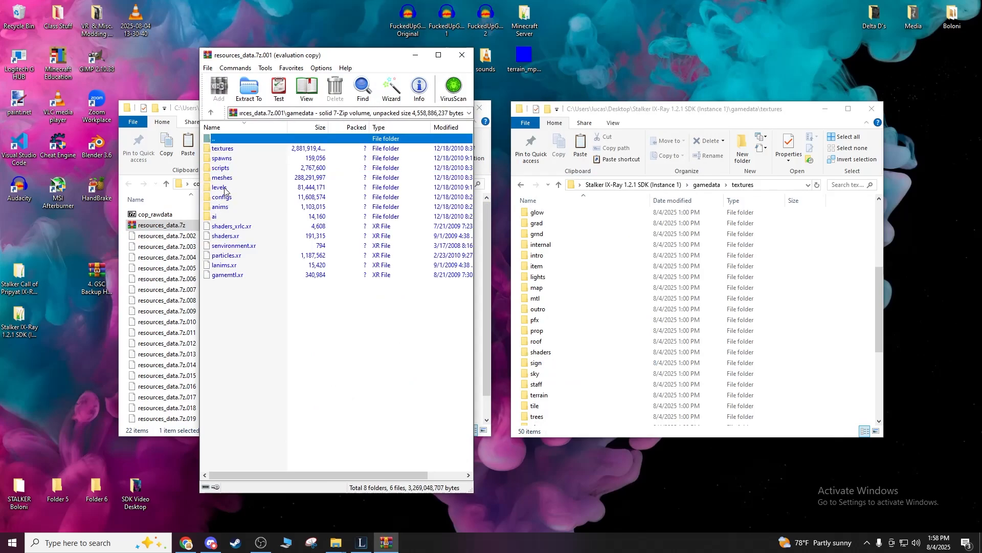
double_click(225, 150)
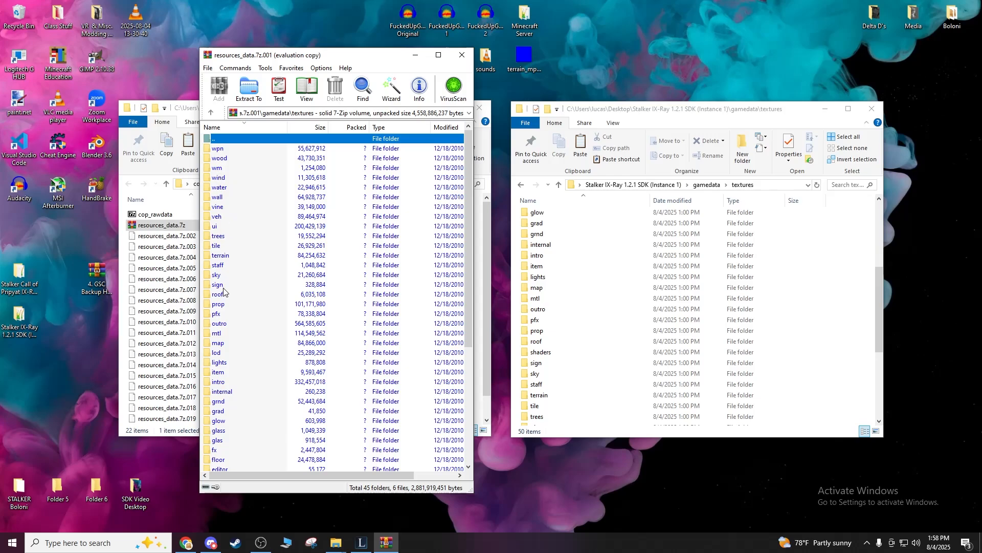
double_click(216, 352)
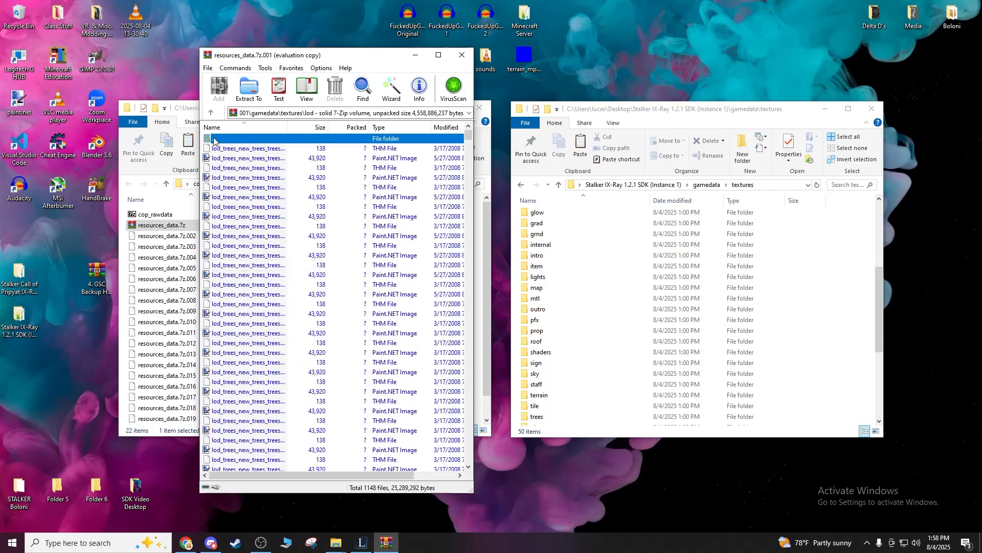
key("BackSpace")
left_click_drag(294, 353, 563, 436)
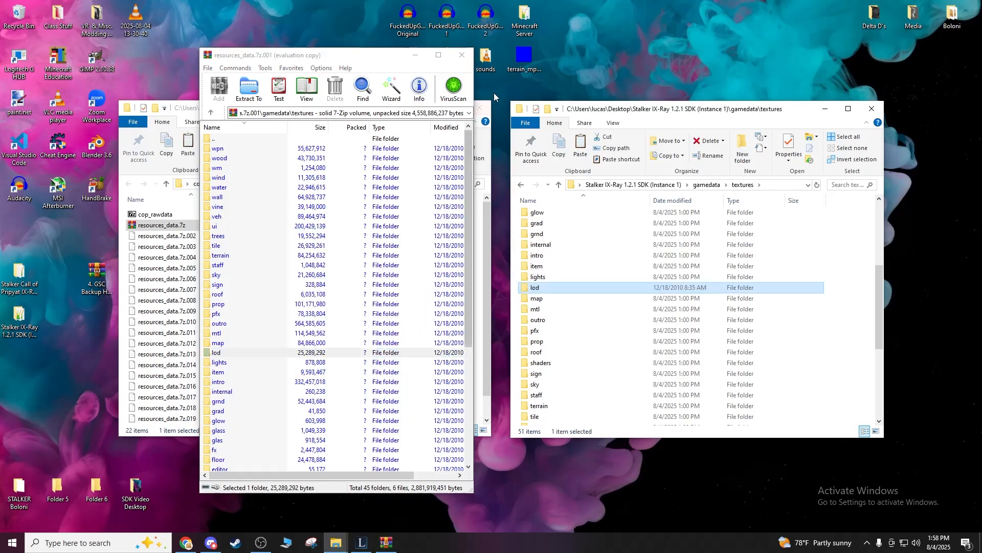
left_click(461, 56)
Return to the Level Editor, validate the scene again, dismiss the warning, and read the newest log messages.
left_click(364, 542)
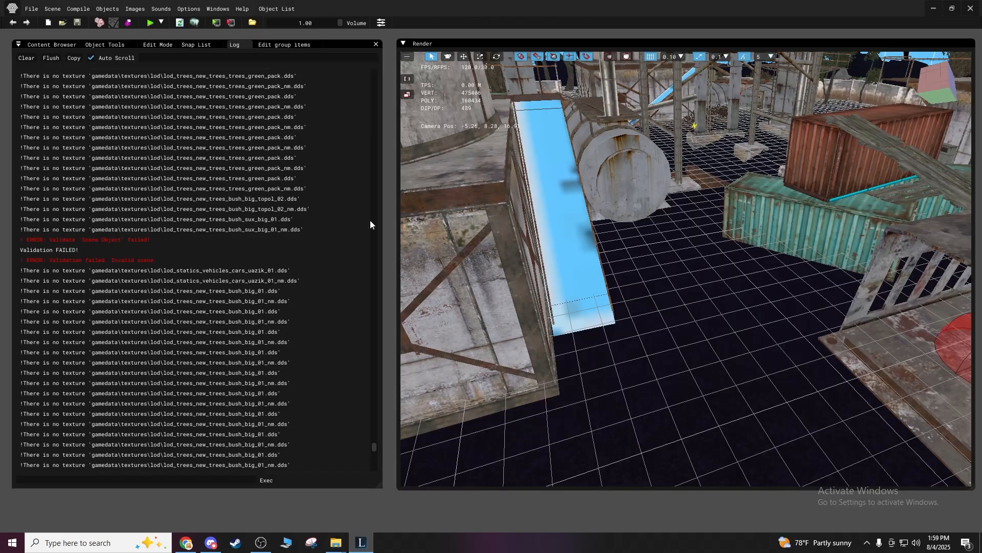
left_click(30, 10)
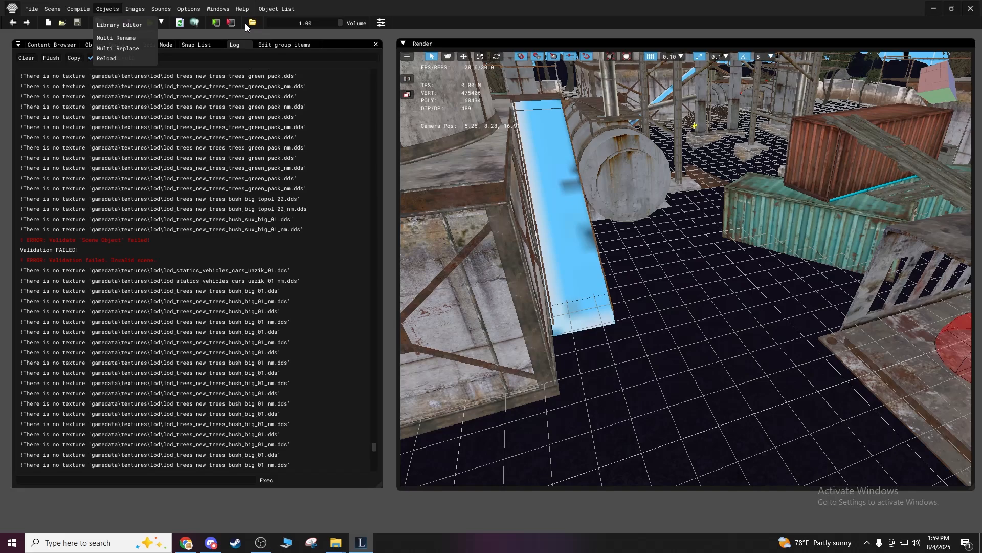
left_click(233, 29)
left_click(52, 9)
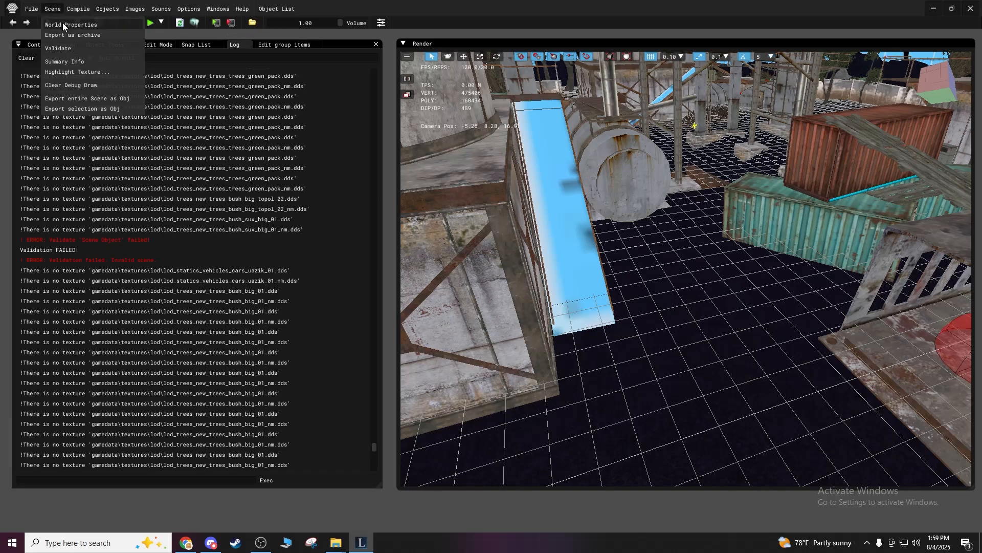
left_click(60, 47)
left_click(554, 269)
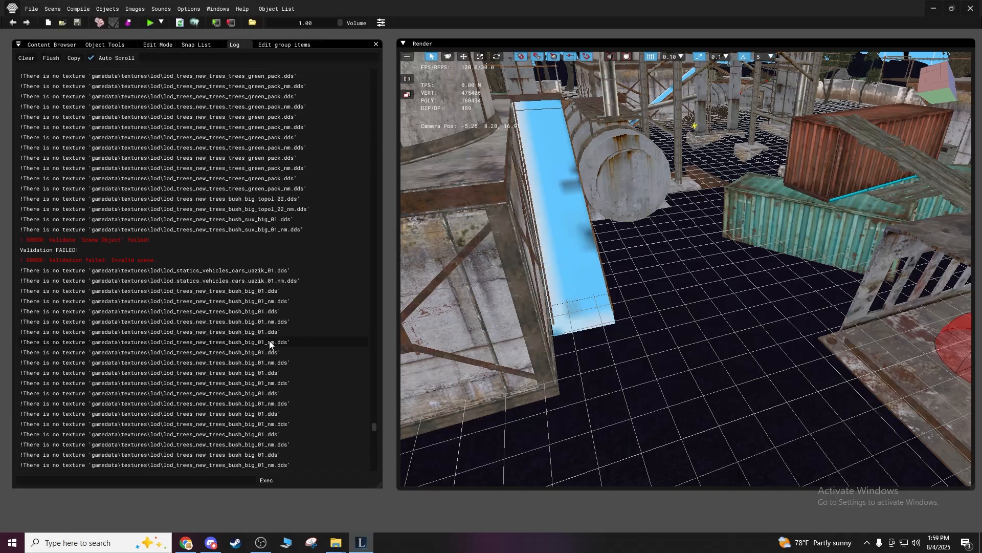
scroll(296, 386, "down", 5)
scroll(296, 385, "down", 5)
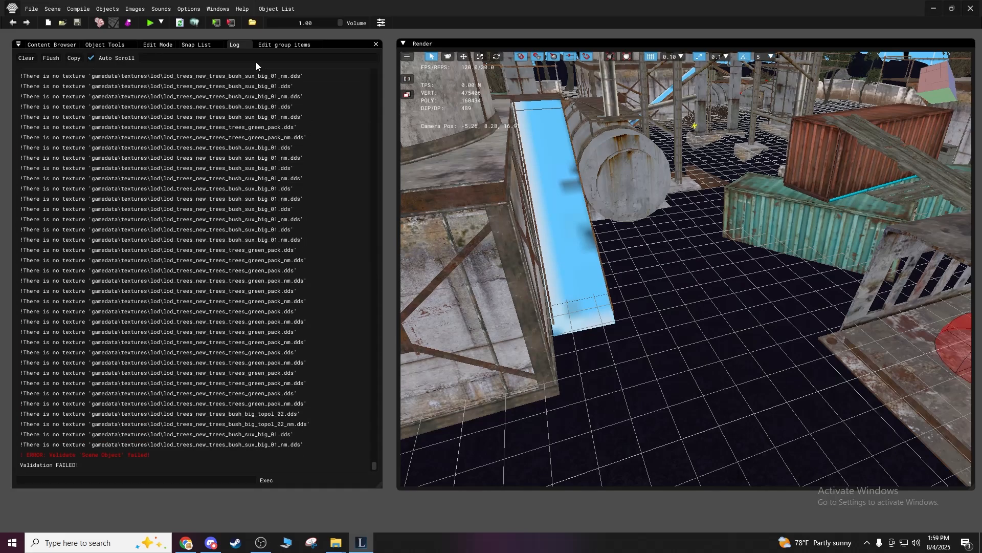
Try to Build and Make the level again and dismiss the warnings.
left_click(194, 28)
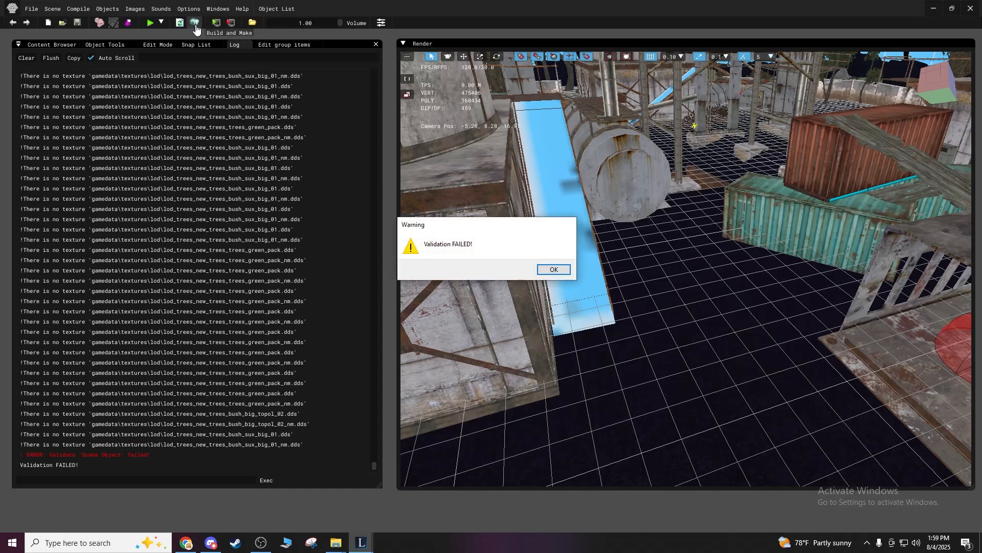
left_click(540, 274)
left_click(554, 270)
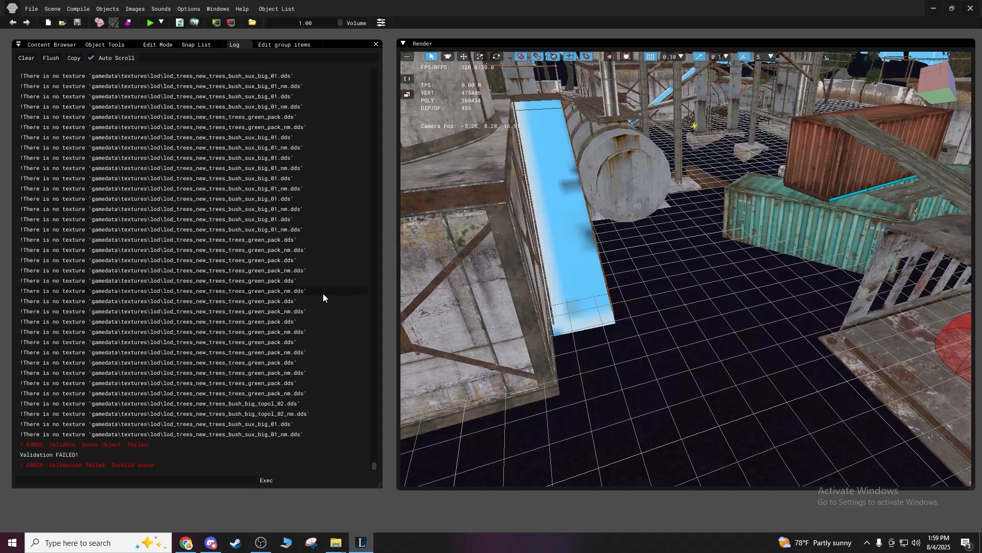
Reload the editor's objects with the Reload command.
left_click(32, 9)
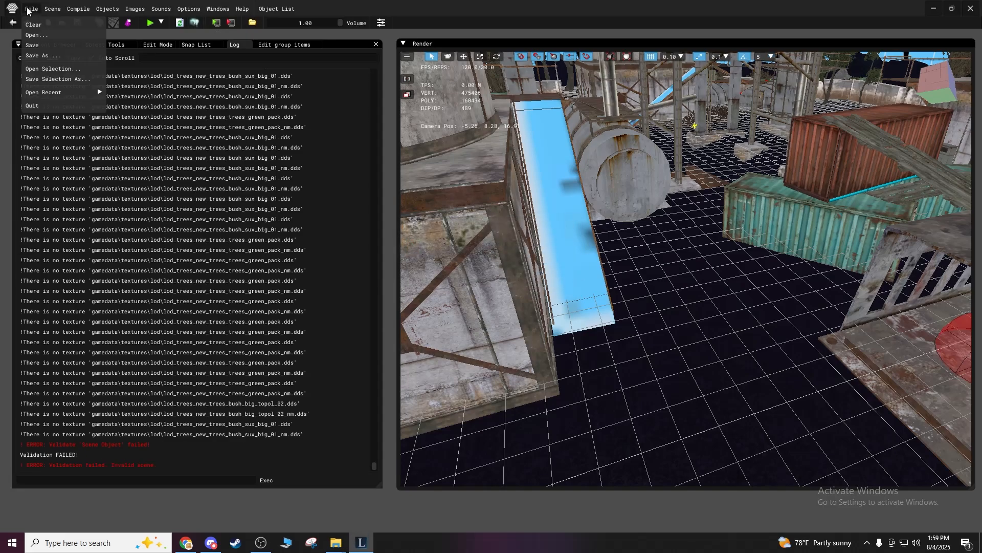
left_click(233, 31)
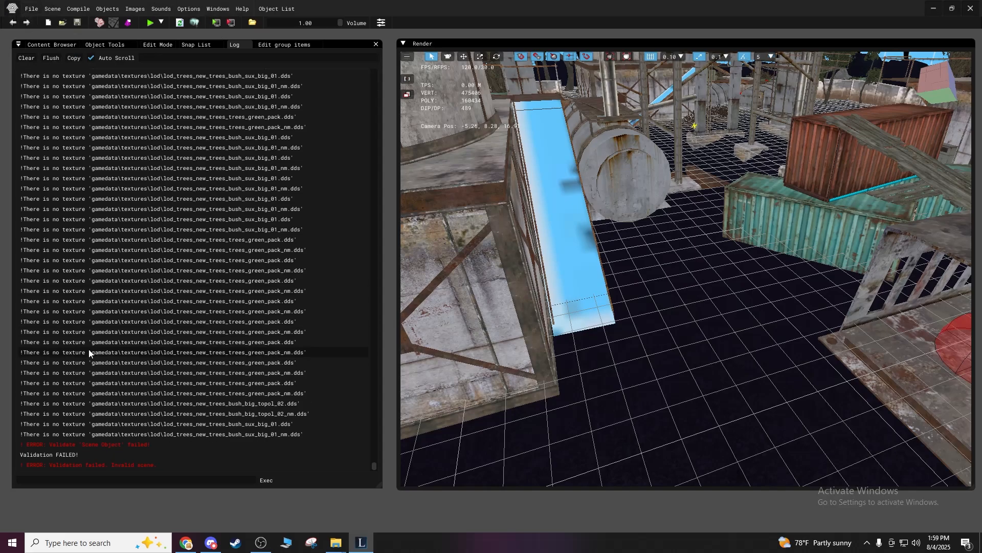
left_click(29, 10)
mouse_move(55, 11)
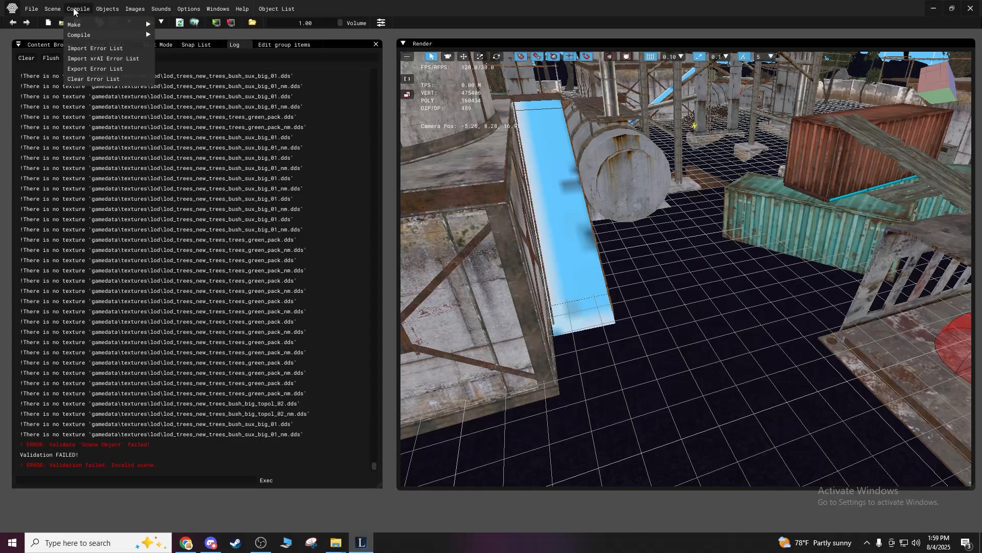
mouse_move(101, 11)
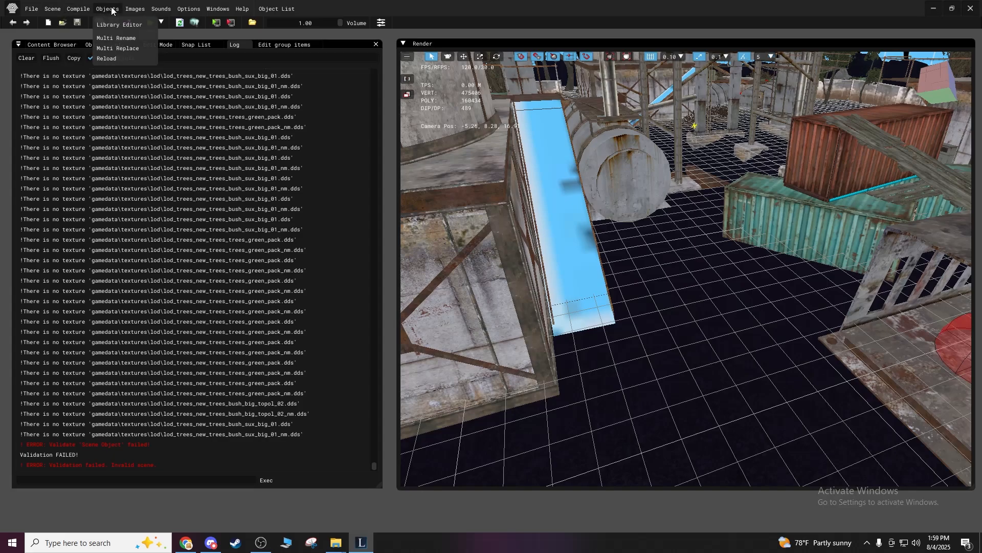
left_click(109, 57)
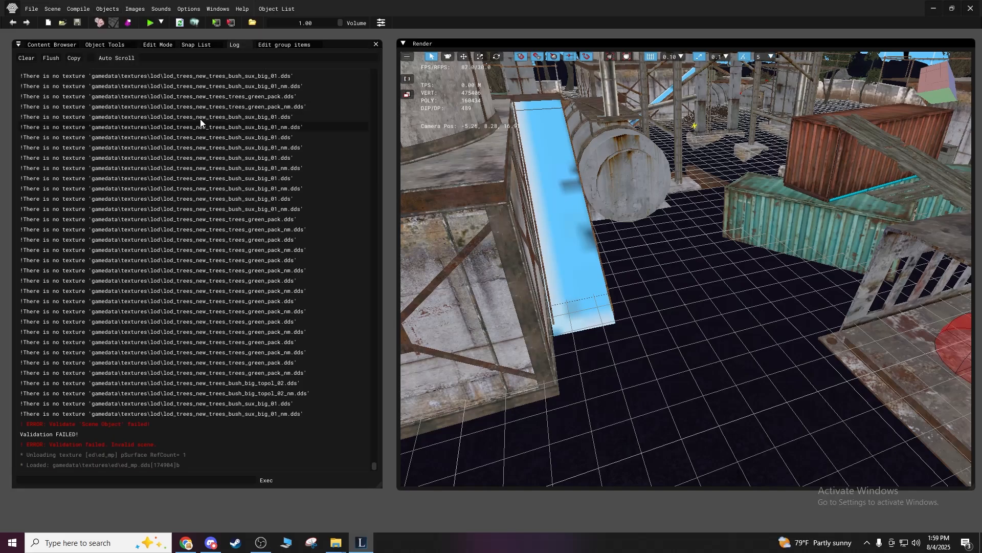
Try to Build and Make the level with the reloaded objects, dismiss the warnings, and check the log for missing lod textures.
left_click(195, 22)
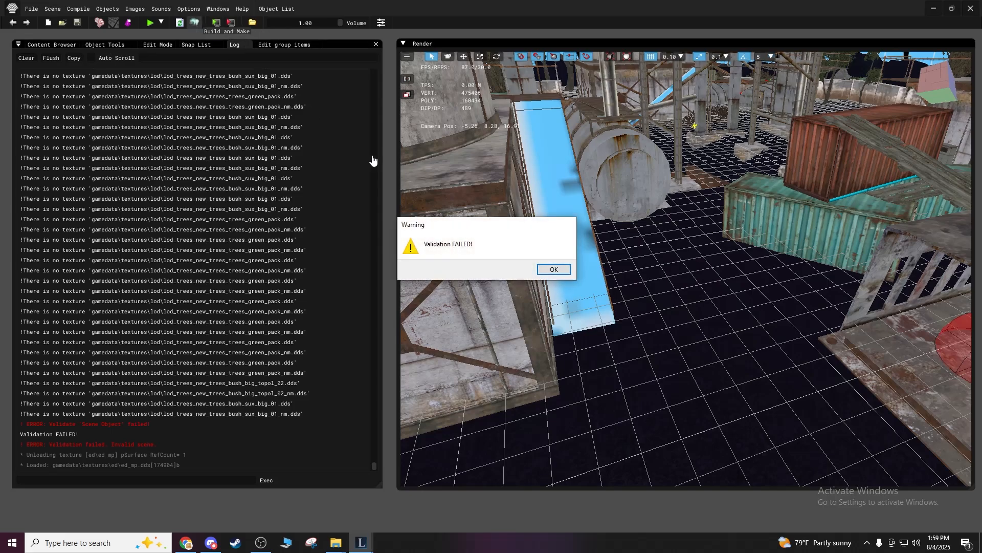
left_click(553, 268)
left_click(553, 270)
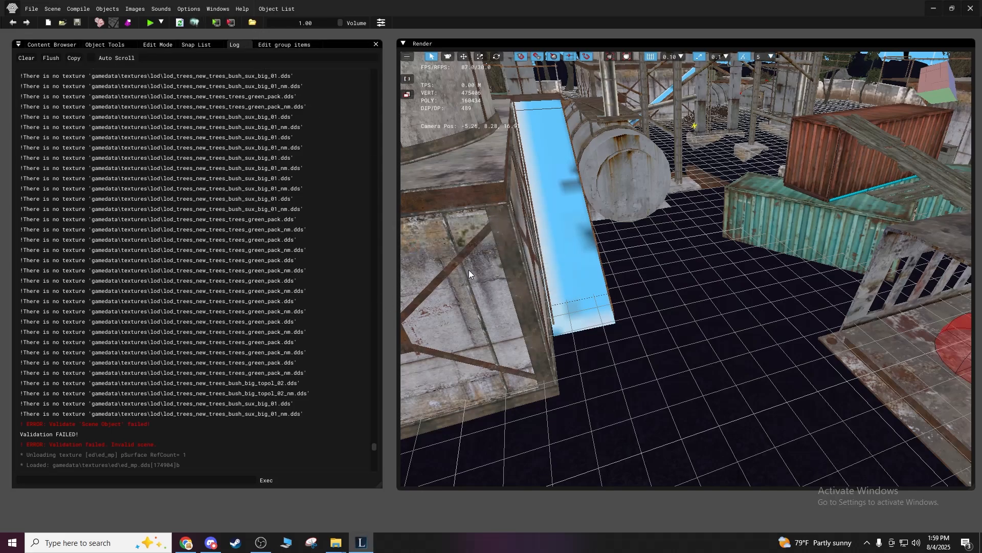
scroll(275, 287, "up", 10)
scroll(272, 292, "down", 3)
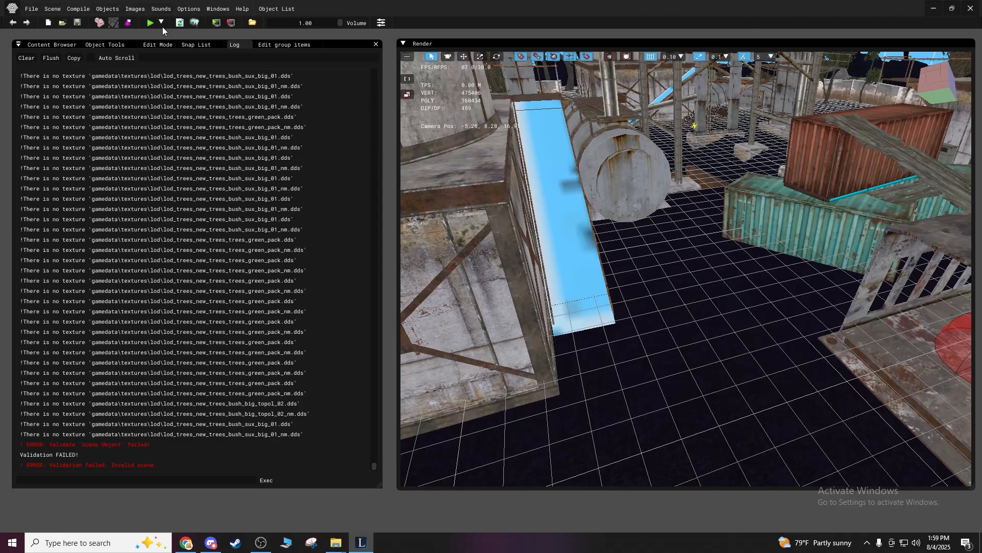
Close the Level Editor and relaunch LevelEditor from the bin folder of the Stalker IX-Ray 1.2.1 SDK.
left_click(970, 8)
left_click(521, 185)
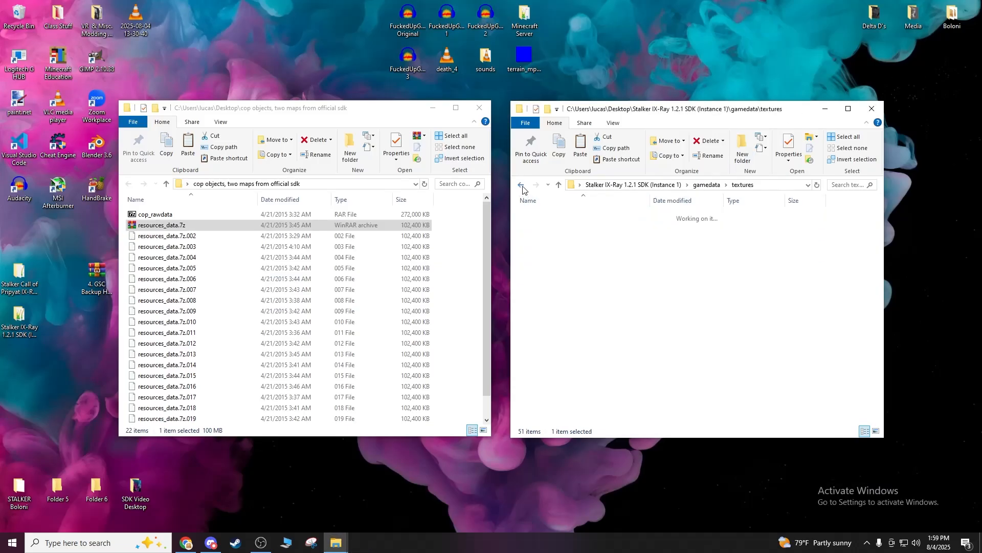
left_click(521, 185)
left_click(522, 185)
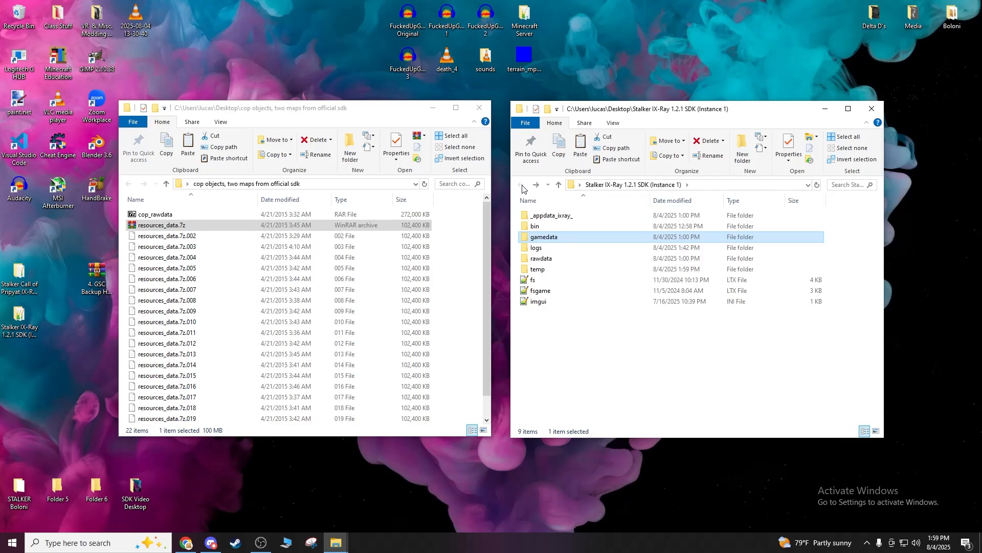
double_click(542, 225)
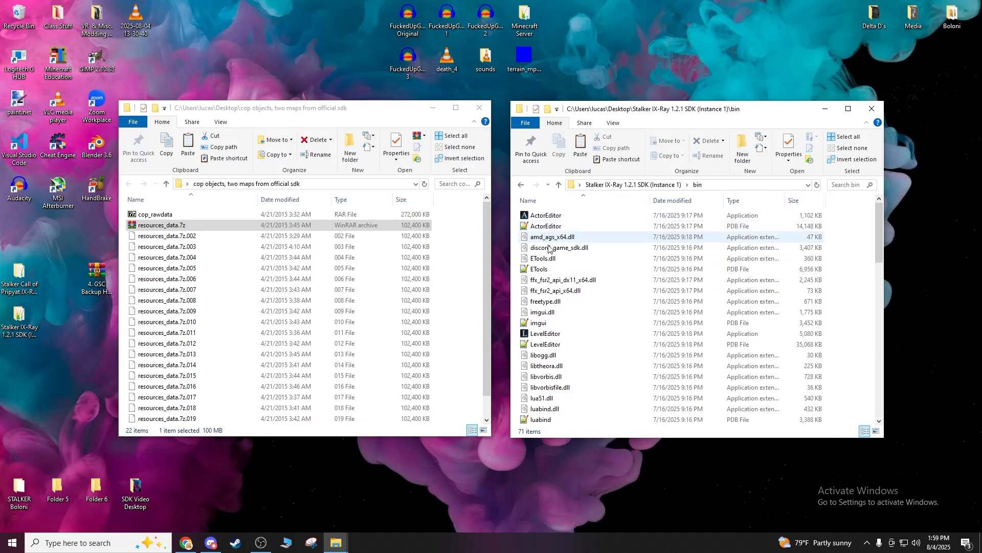
scroll(549, 248, "down", 1)
double_click(545, 301)
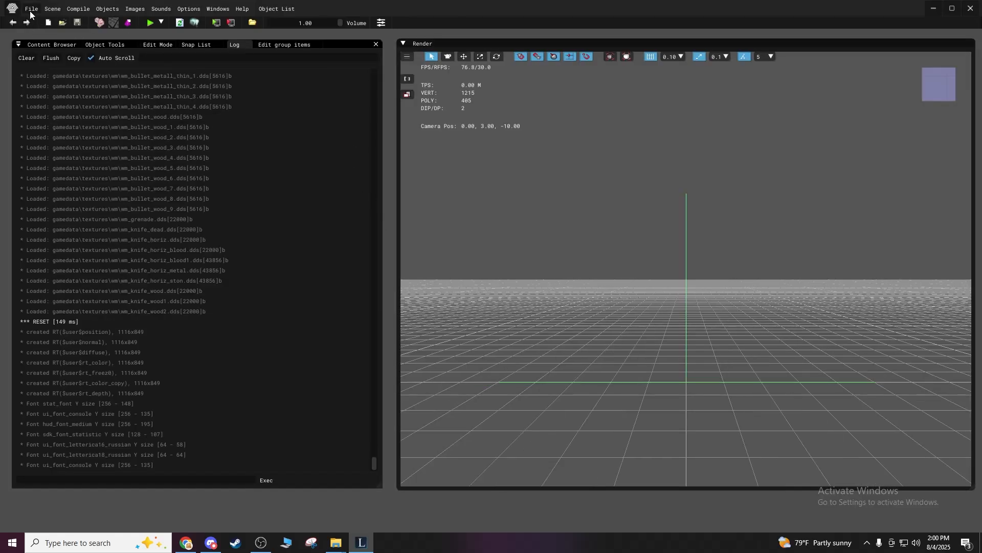
Open mp_training_camp.level from the SDK's rawdata\levels folder.
left_click(31, 8)
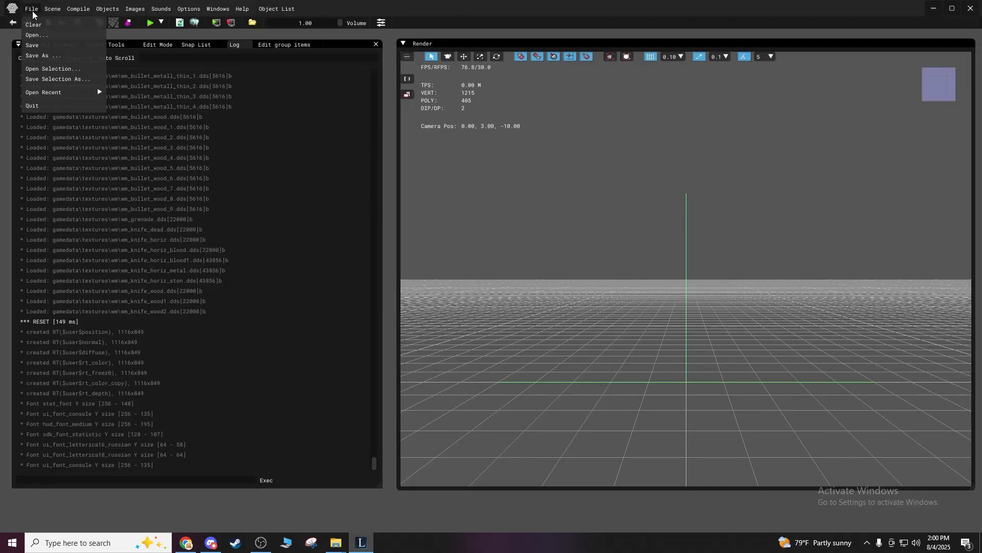
left_click(34, 40)
scroll(190, 164, "down", 1)
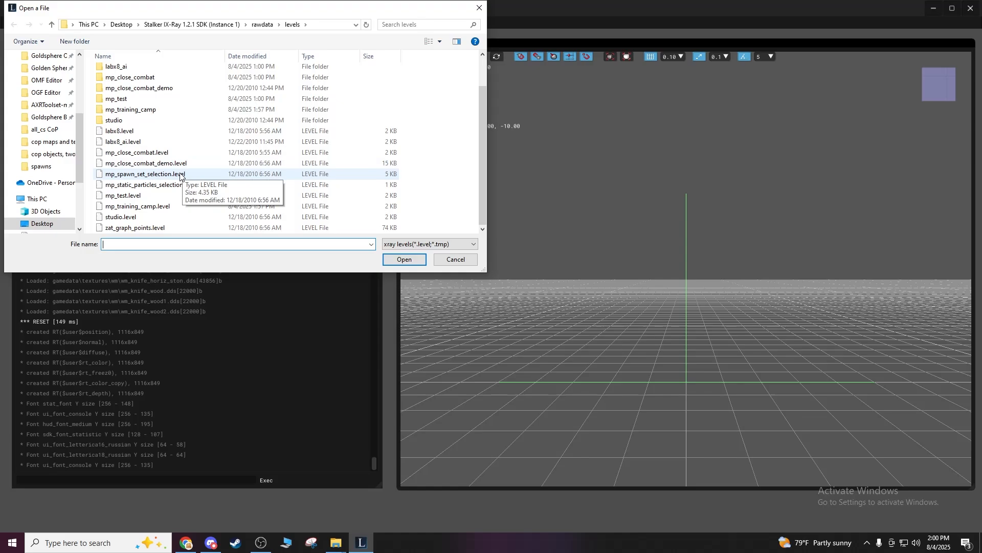
double_click(160, 206)
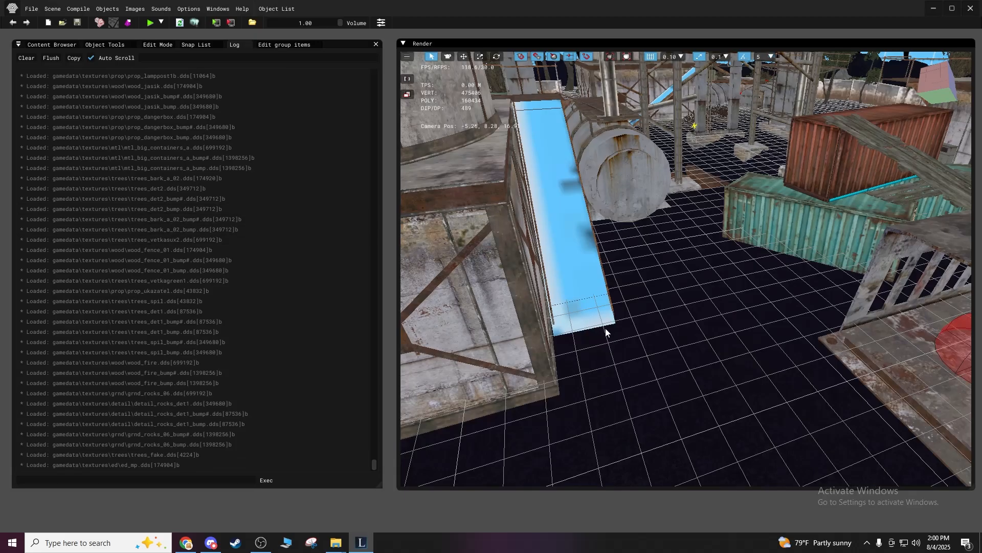
Try to Build and Make the mp_training_camp level, dismiss the error, and review the end of the log.
left_click_drag(606, 327, 606, 347, "shift")
mouse_move(576, 257)
left_mouse_down("shift")
mouse_move(604, 240)
mouse_move(576, 257)
left_mouse_up("shift")
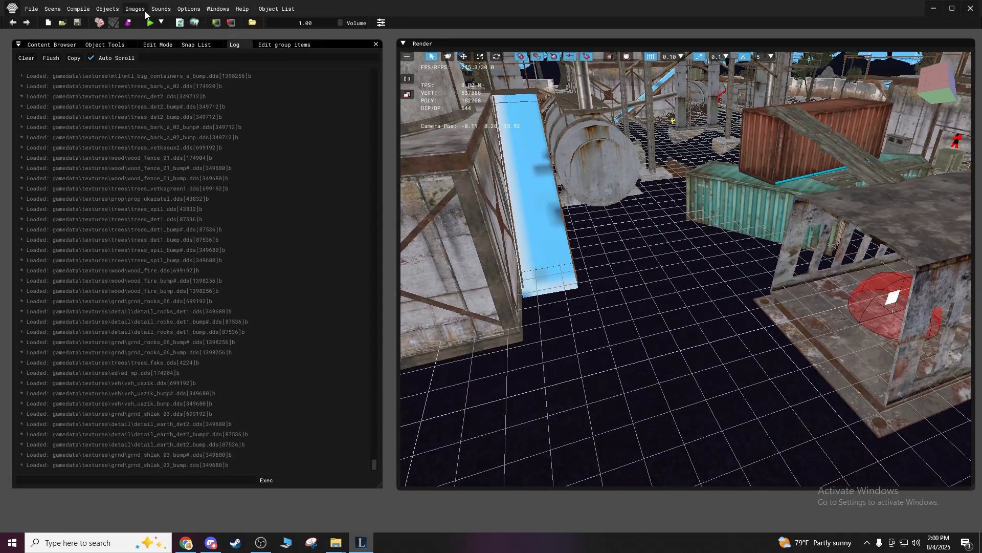
left_click(195, 28)
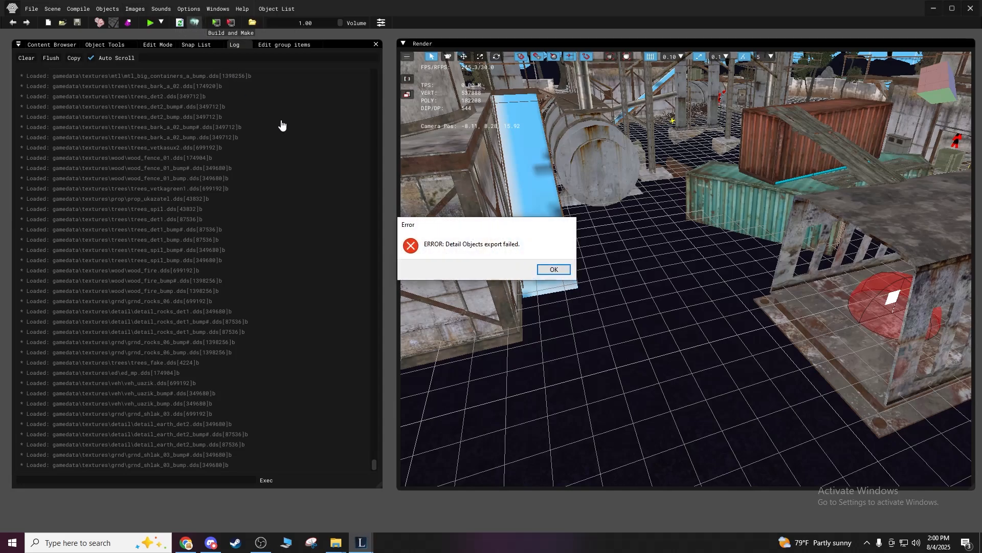
left_click(553, 269)
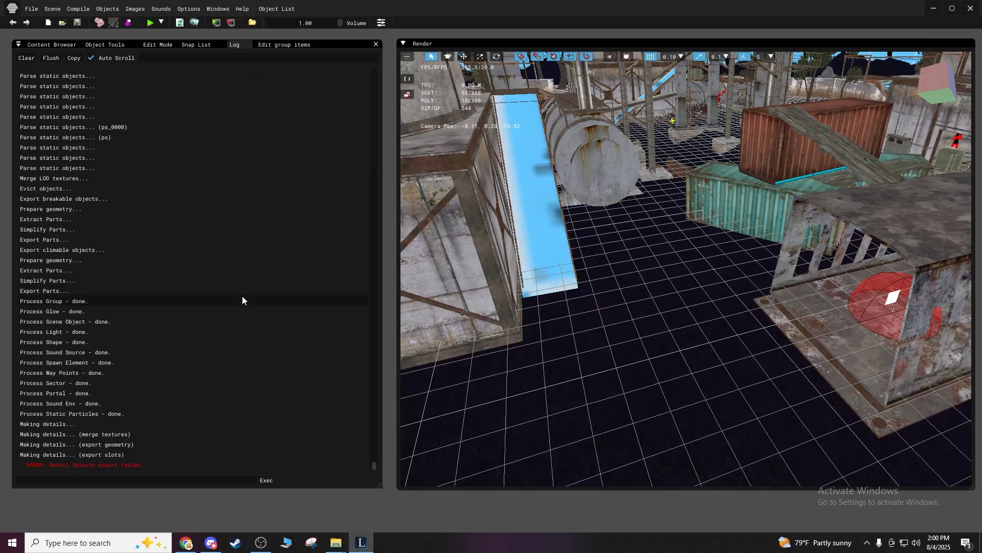
scroll(241, 296, "up", 6)
scroll(247, 306, "down", 5)
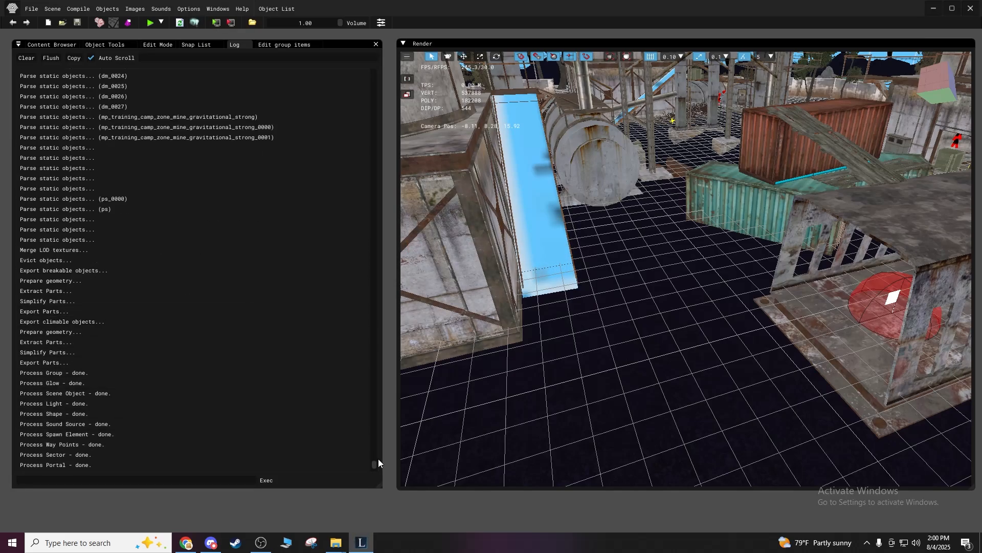
mouse_move(379, 458)
left_mouse_down()
mouse_move(380, 412)
mouse_move(386, 474)
left_mouse_up()
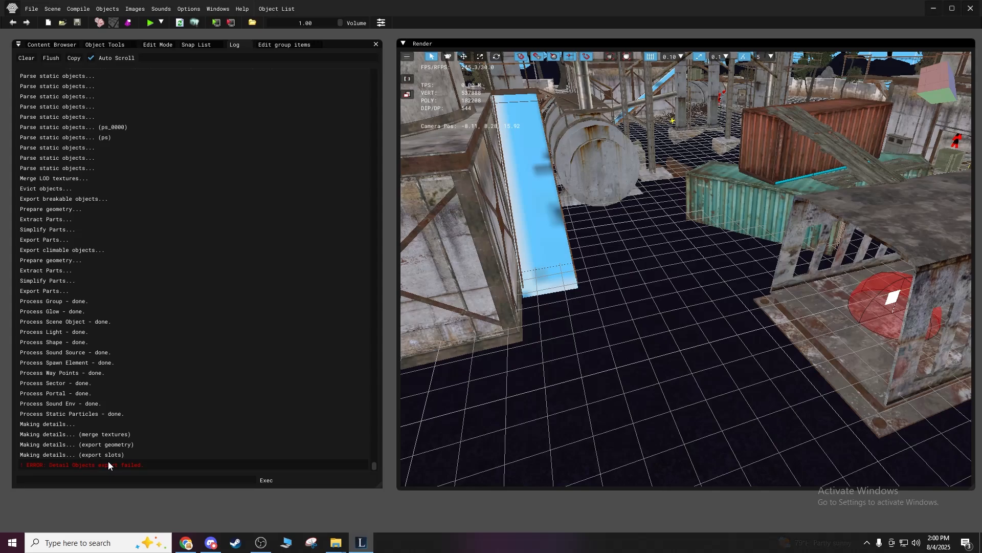
Validate the scene and dismiss the validation message.
left_click(77, 11)
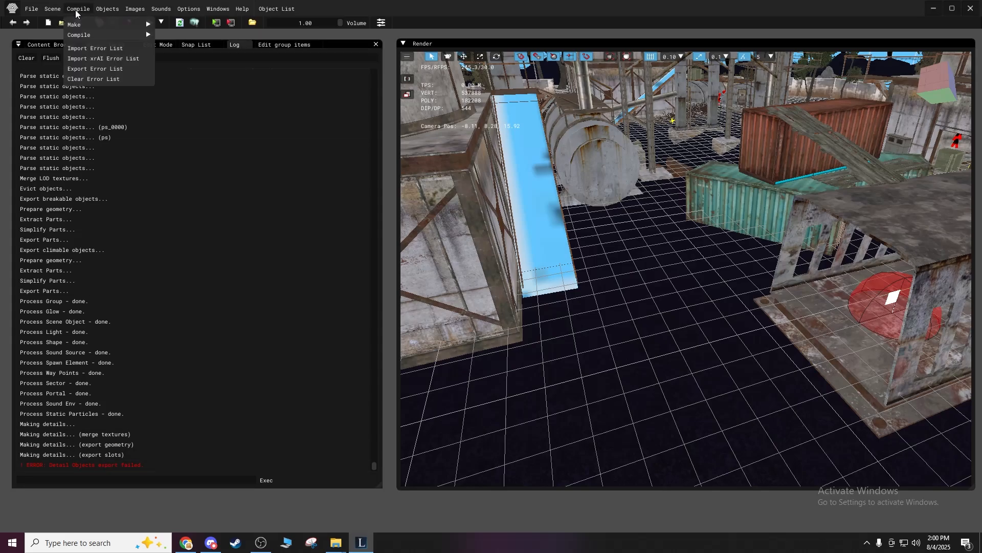
mouse_move(52, 9)
left_click(58, 48)
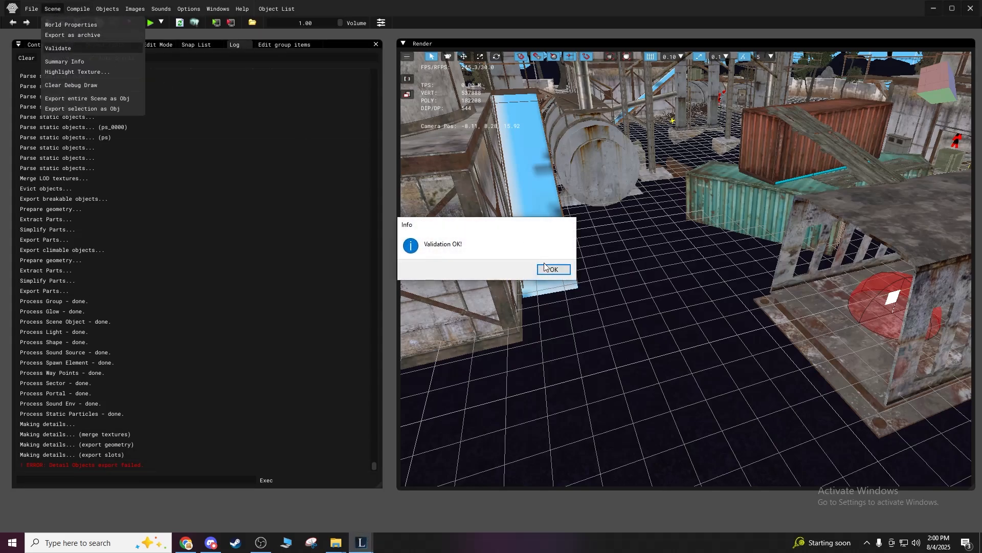
left_click(546, 267)
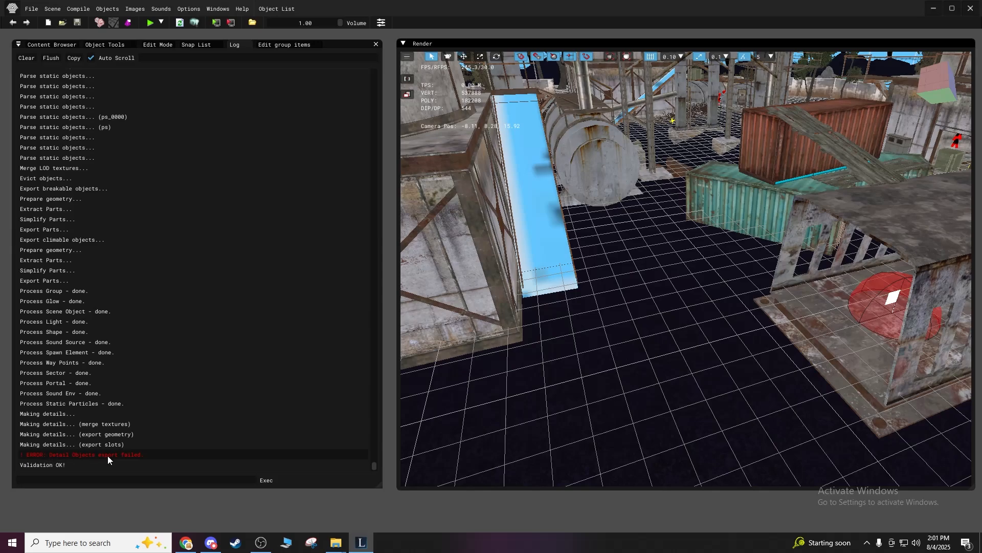
Try to export only the level's details with Make Details, confirm the export, and dismiss the message.
left_click(69, 10)
mouse_move(76, 28)
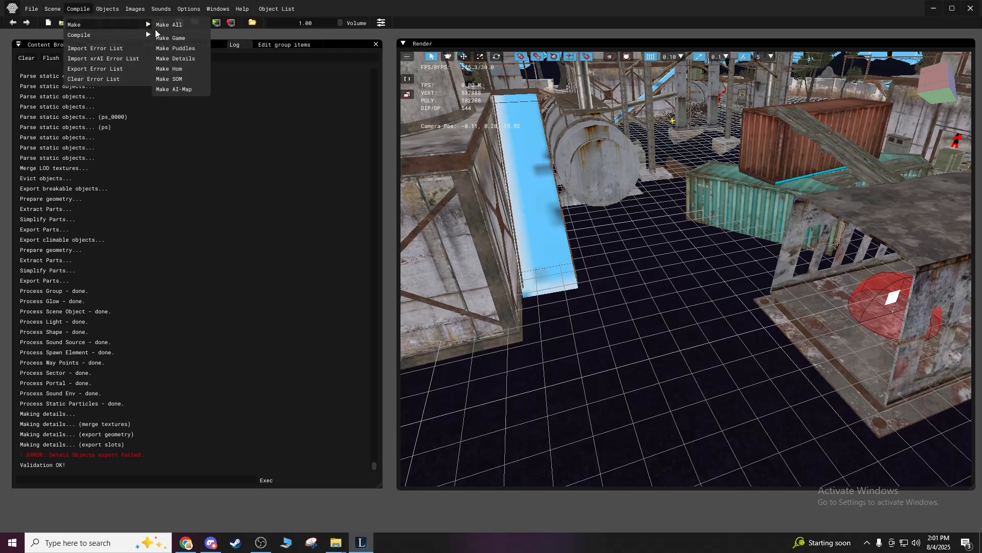
left_click(182, 59)
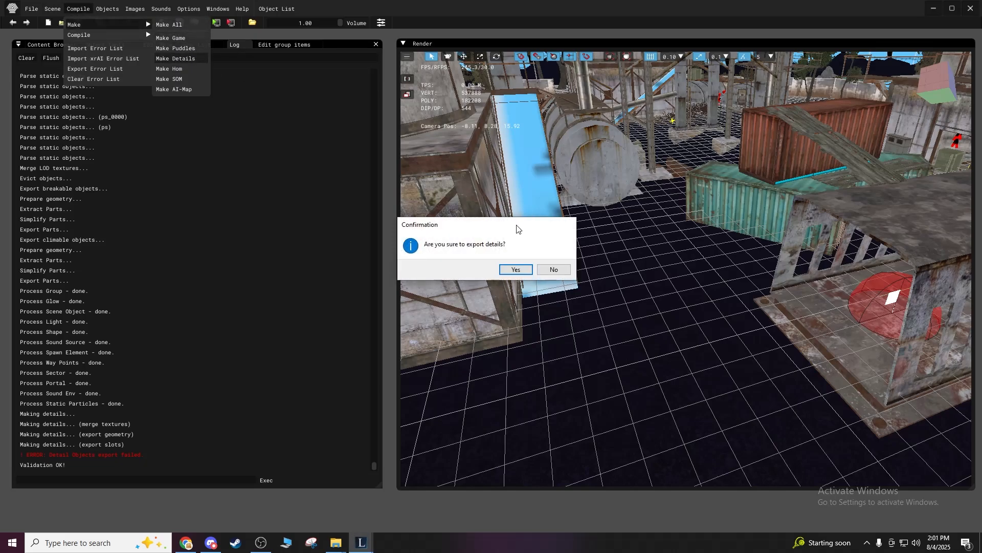
left_click(509, 269)
left_click(544, 269)
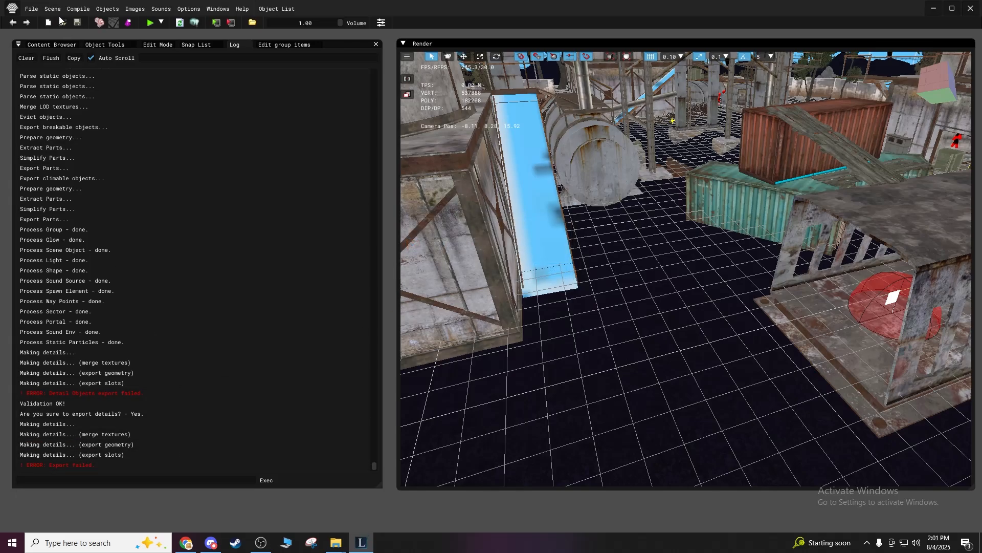
Export the level's game data with Make Game, confirm the export, and close the completion message.
left_click(82, 10)
mouse_move(81, 26)
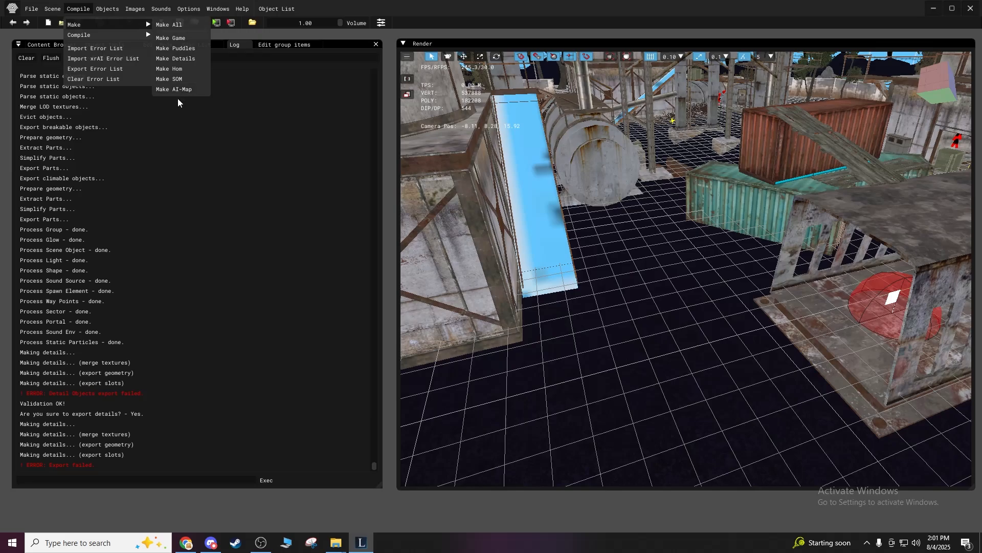
left_click(168, 39)
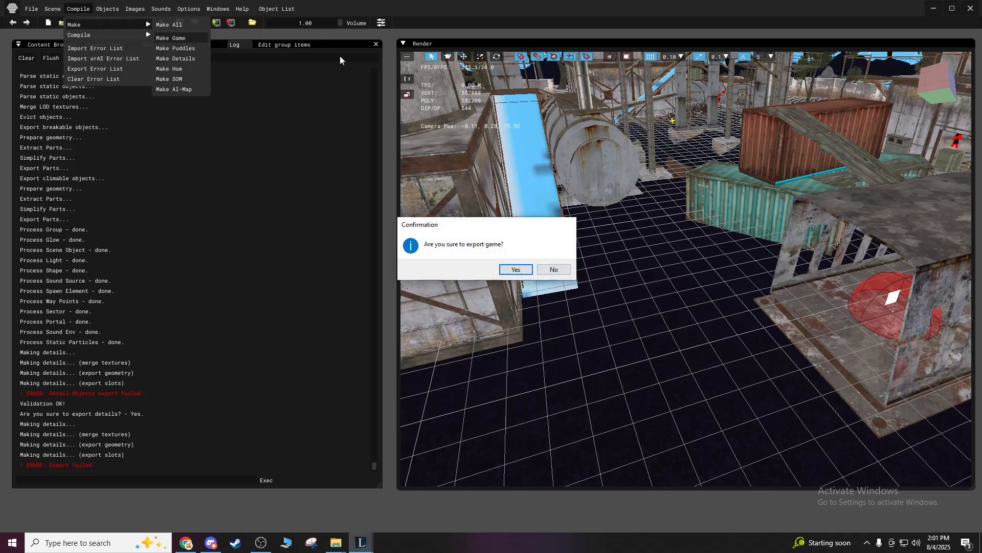
left_click(512, 270)
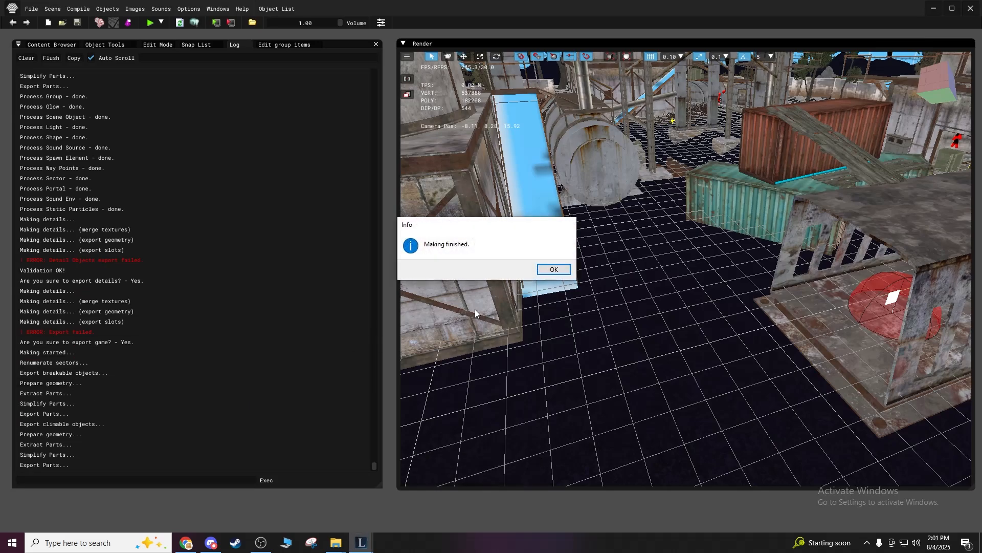
left_click(554, 269)
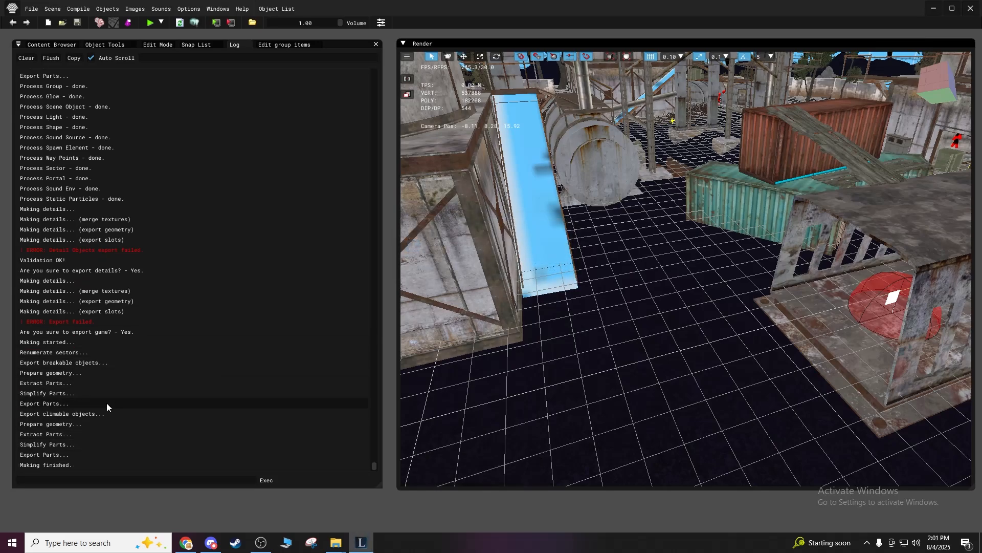
Try to build the whole level with Make All, confirm the build, and dismiss the error.
left_click(79, 9)
mouse_move(102, 25)
left_click(177, 26)
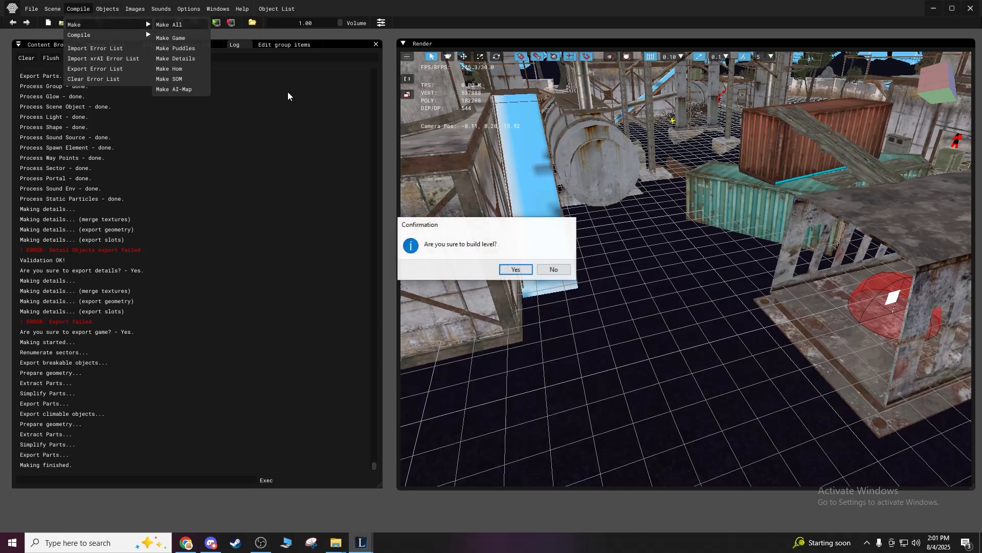
left_click(513, 269)
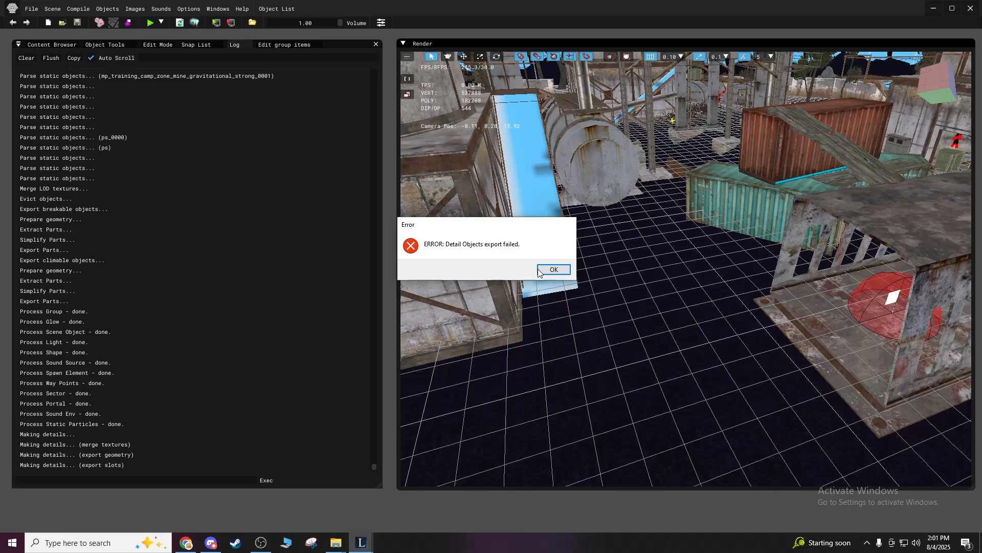
left_click(554, 269)
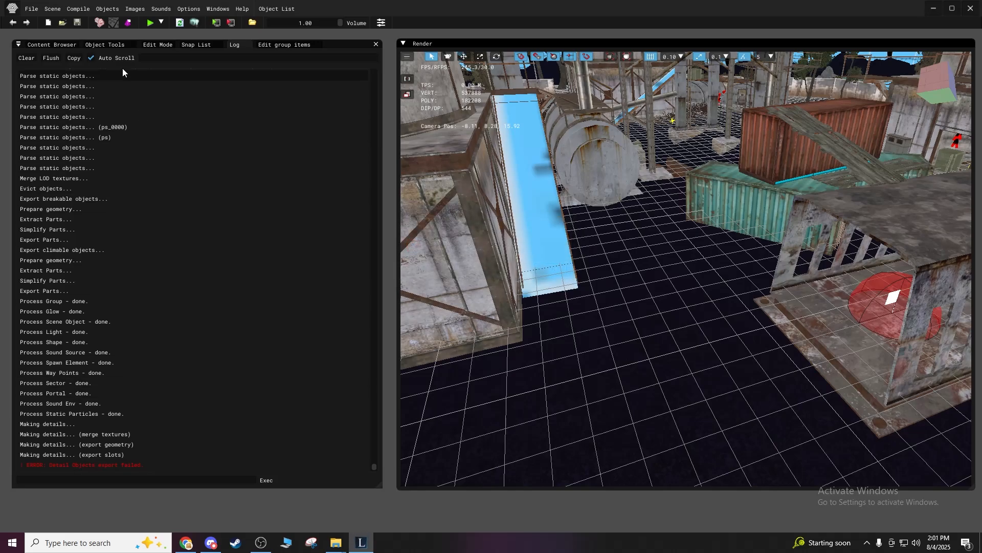
left_click(78, 8)
mouse_move(79, 35)
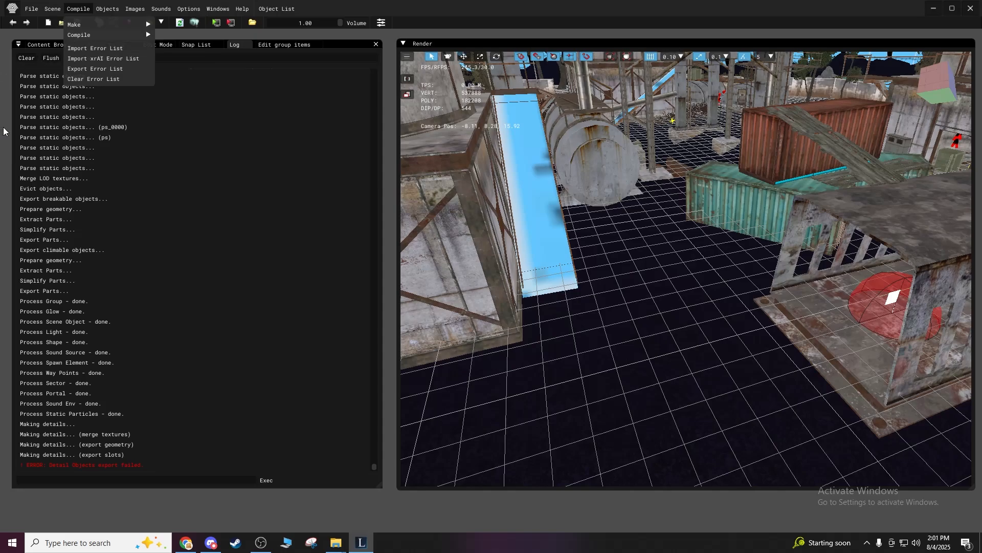
left_click(504, 286)
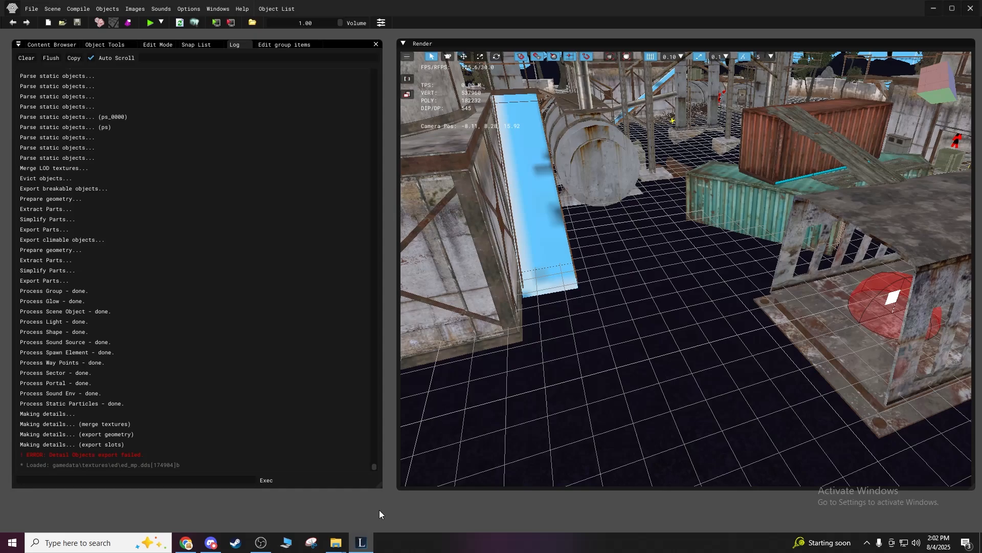
left_click(157, 45)
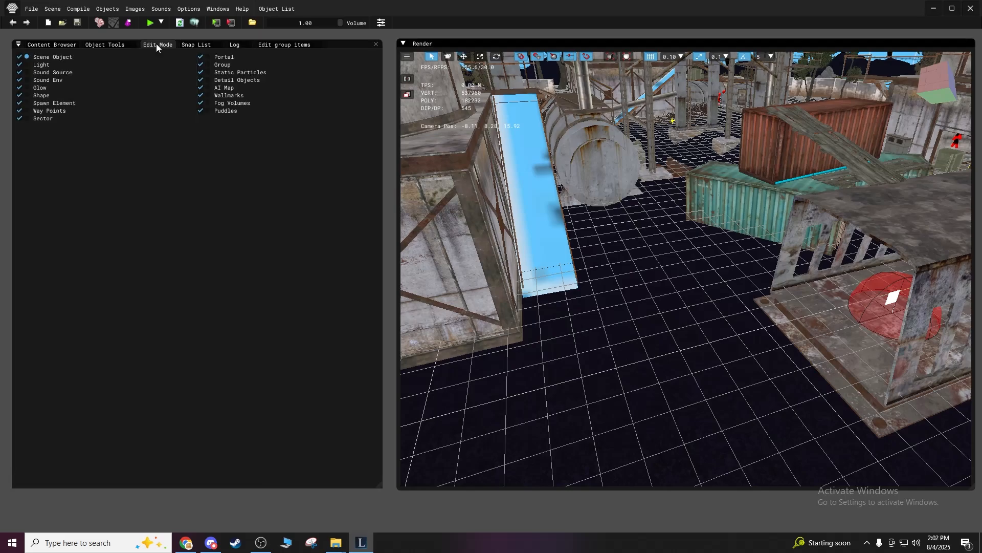
left_click(103, 45)
left_click(197, 45)
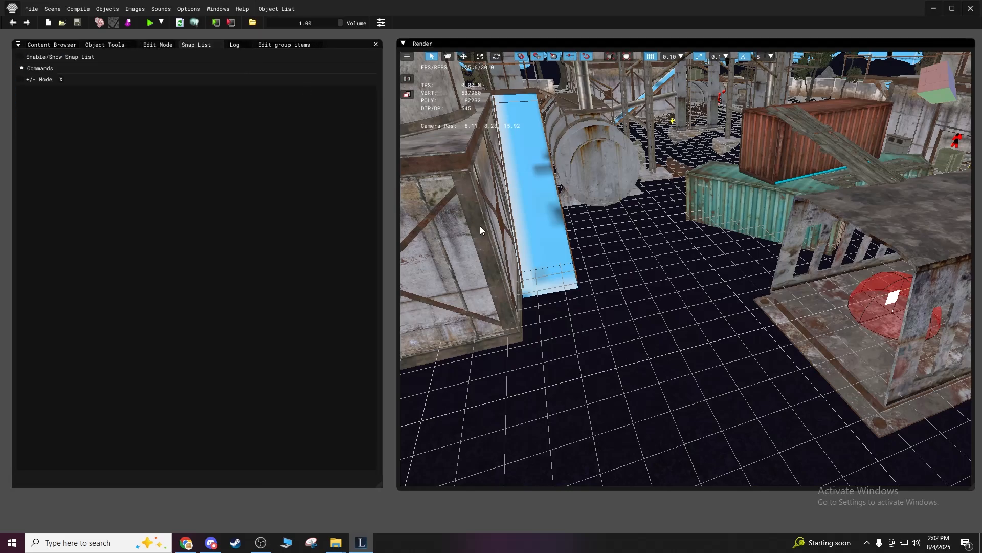
left_click_drag(662, 379, 732, 338, "shift")
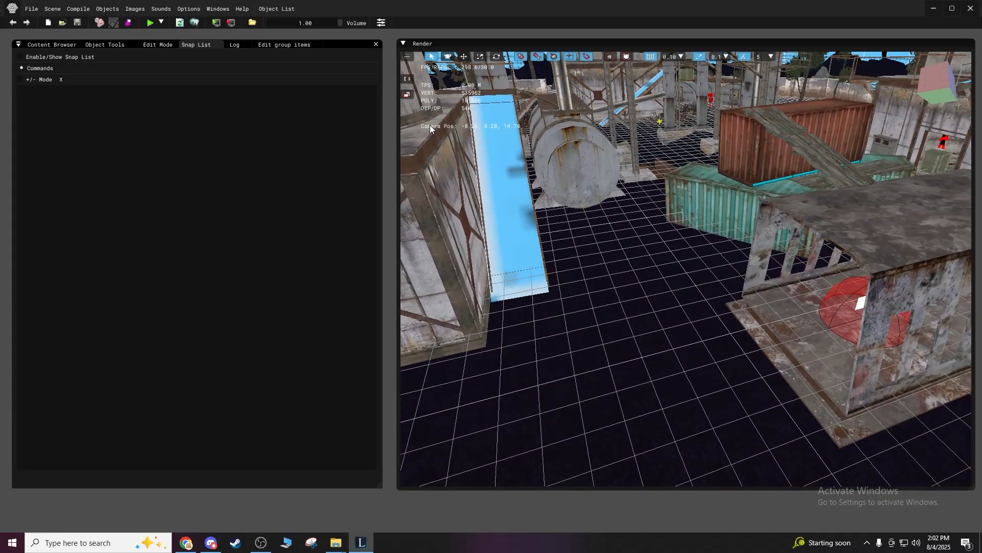
key("super")
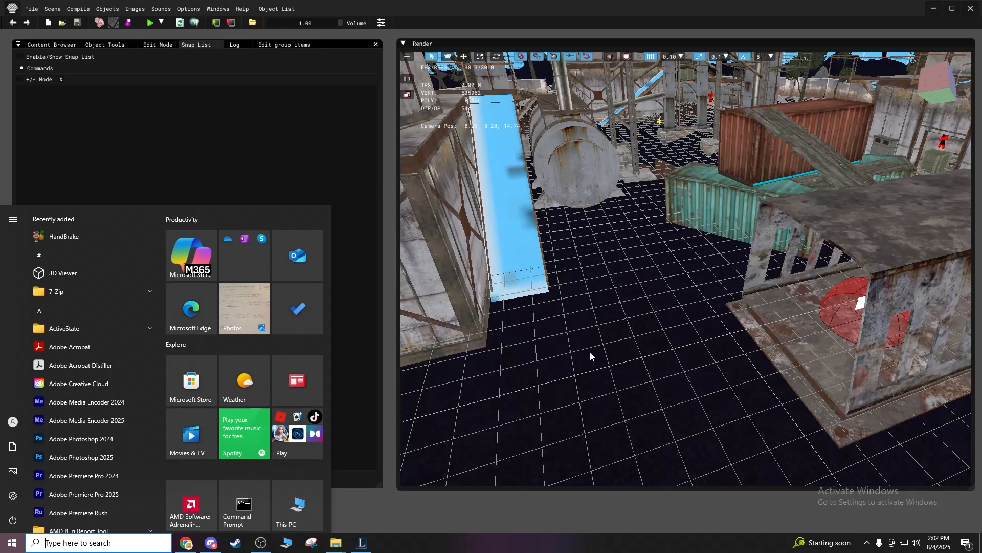
key("super")
mouse_move(605, 329)
left_mouse_down("shift")
mouse_move(568, 358)
mouse_move(583, 376)
mouse_move(612, 340)
mouse_move(599, 330)
left_mouse_up("shift")
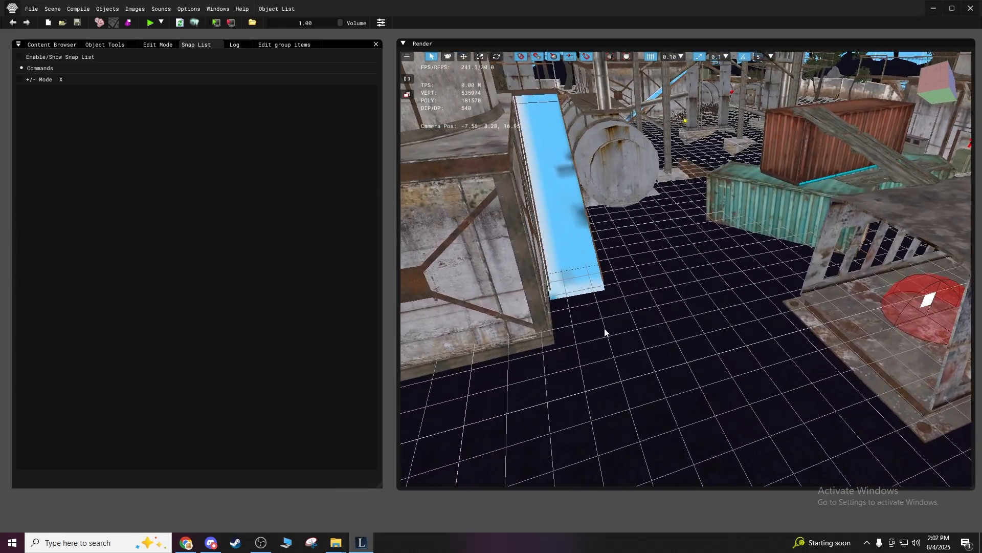
Switch the edit mode to Detail Objects and bring up its object tools.
left_click(32, 9)
left_click(231, 97)
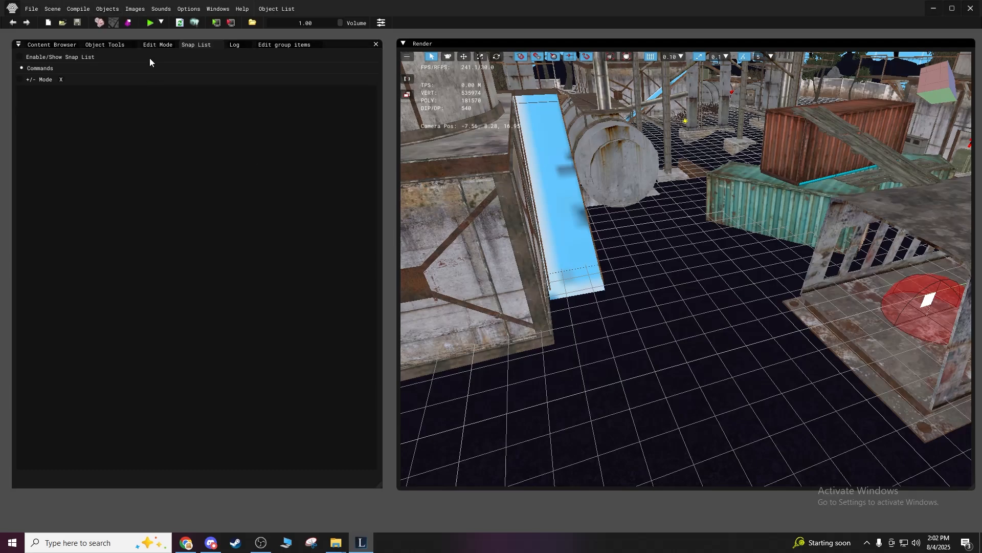
left_click(152, 45)
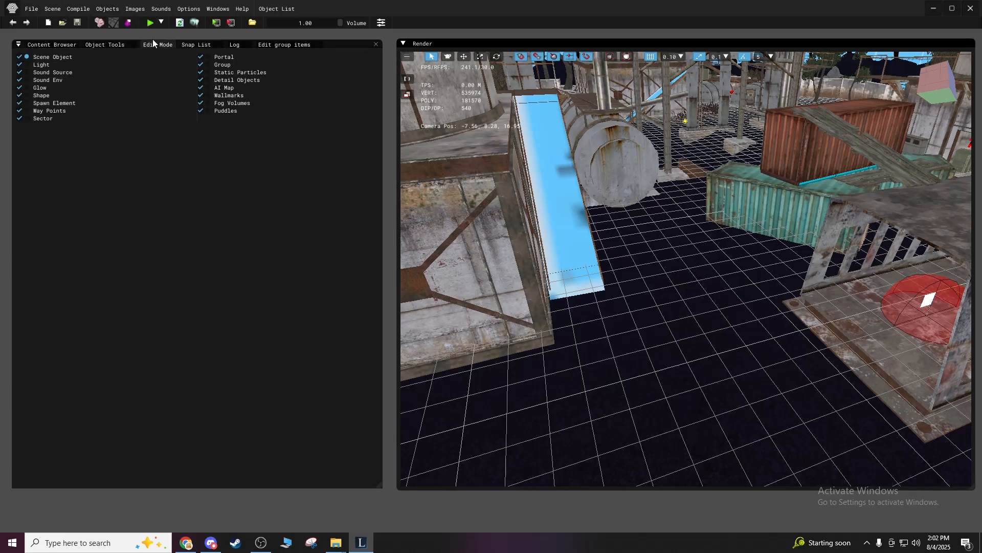
left_click(209, 82)
left_click(97, 44)
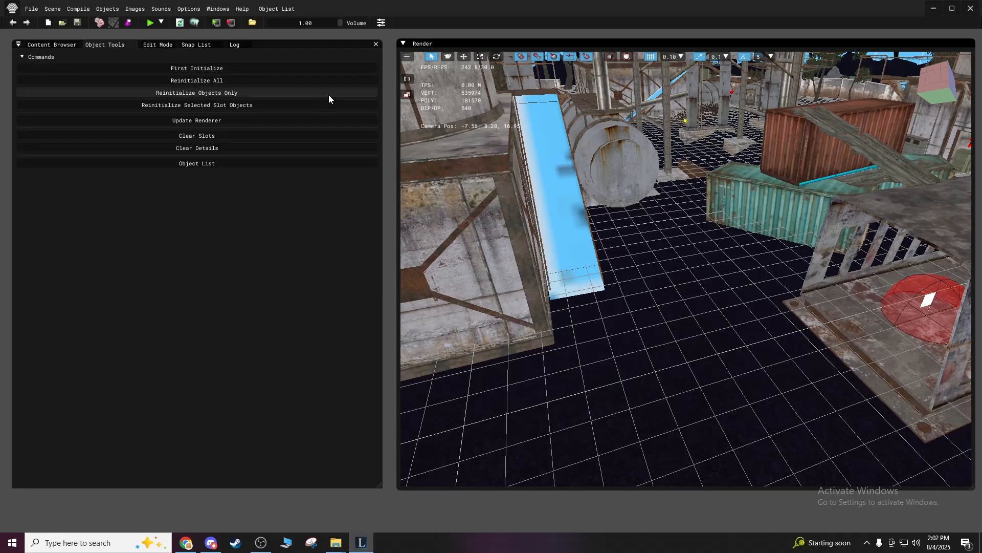
Browse to the detail folder under rawdata objects and place the det_list_01 leaf on the ground in the scene.
mouse_move(685, 268)
left_mouse_down("shift")
mouse_move(686, 343)
mouse_move(639, 343)
mouse_move(639, 312)
mouse_move(681, 304)
mouse_move(665, 261)
mouse_move(690, 215)
mouse_move(696, 291)
mouse_move(678, 251)
left_mouse_up("shift")
left_click(45, 44)
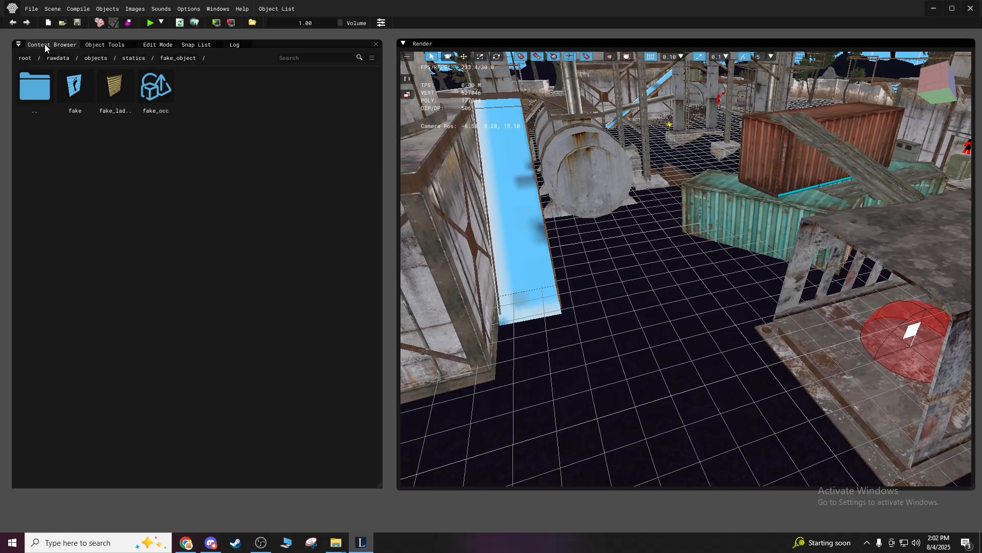
double_click(43, 96)
double_click(43, 96)
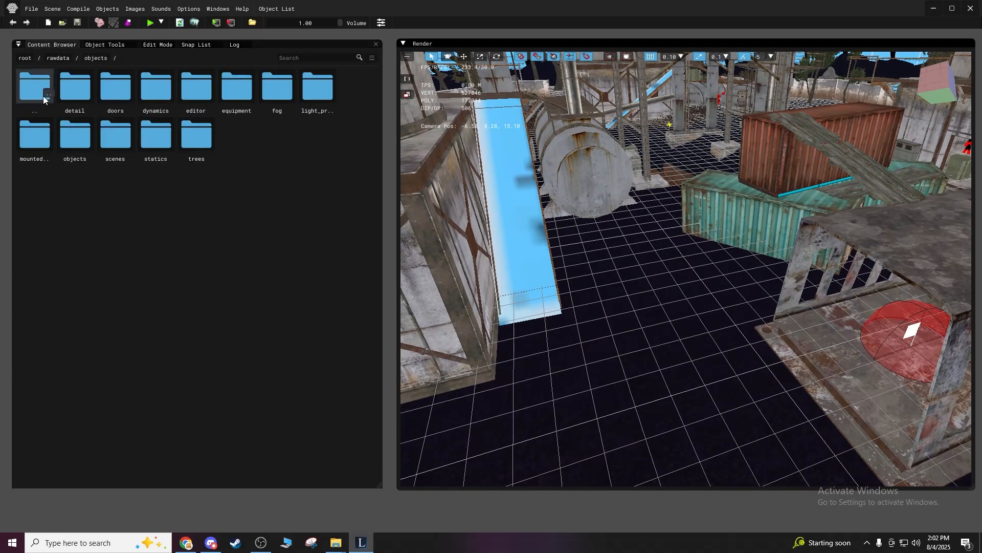
double_click(43, 96)
double_click(155, 98)
double_click(72, 95)
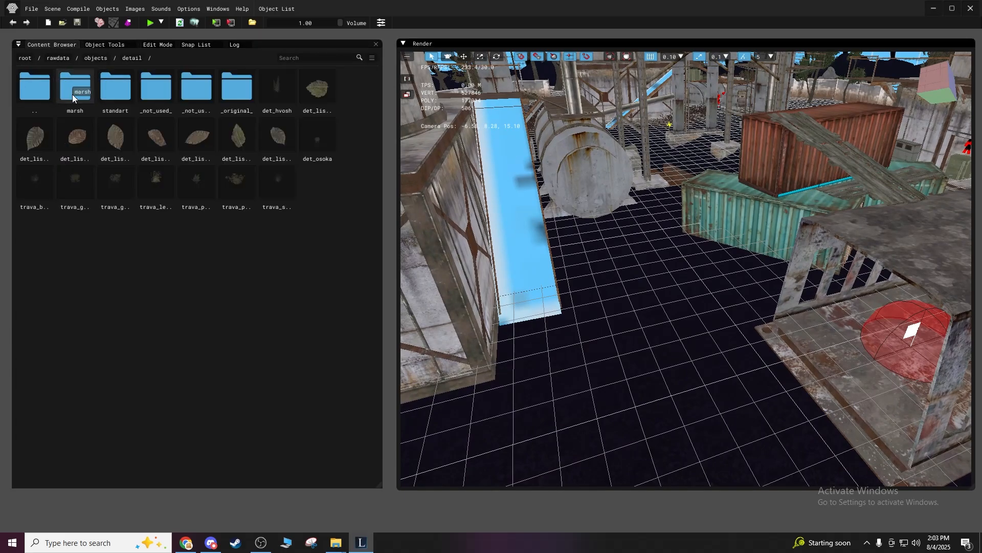
left_click_drag(313, 91, 691, 404)
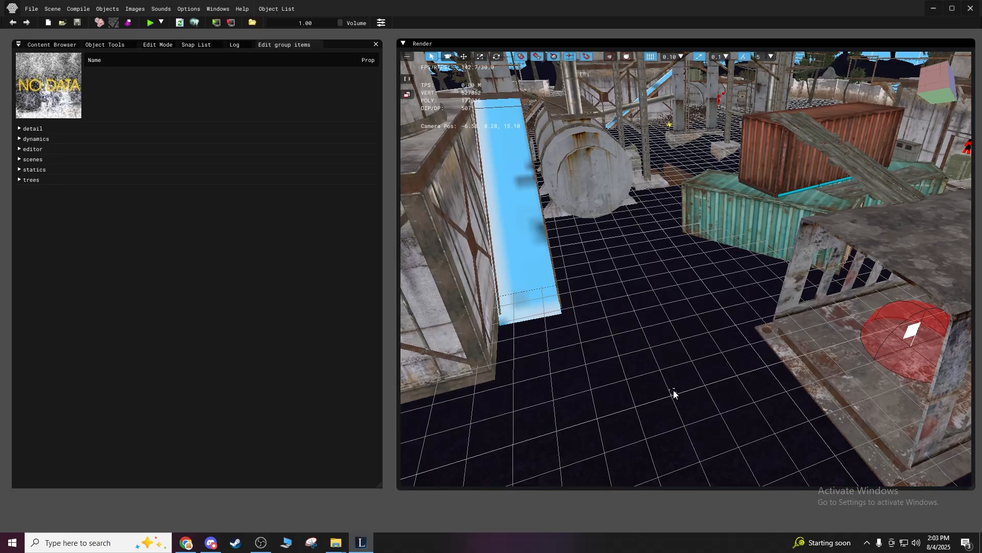
Try to build the level with the placed leaf object, dismiss the messages, and check the log for validation errors.
right_click(675, 392)
mouse_move(689, 419)
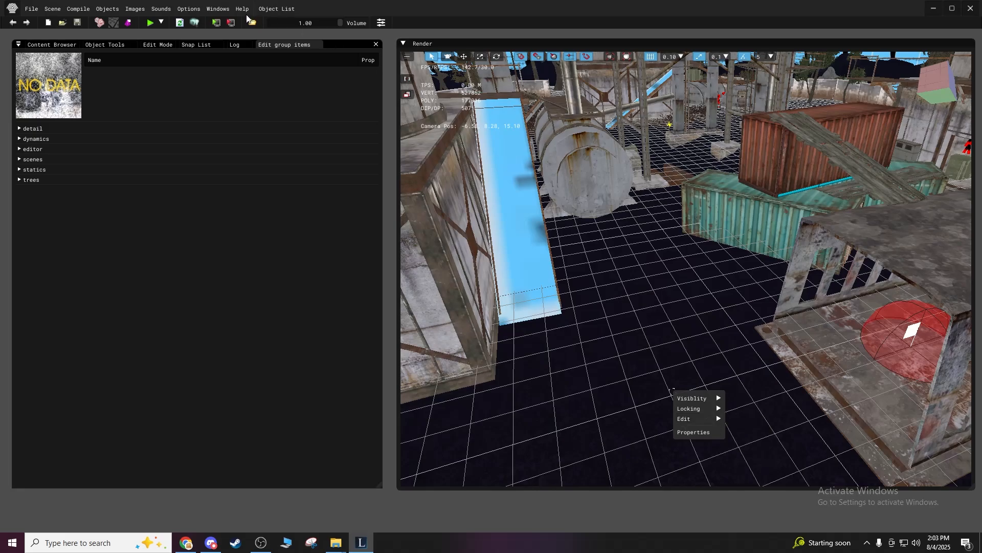
left_click(194, 23)
left_click(555, 270)
left_click(555, 270)
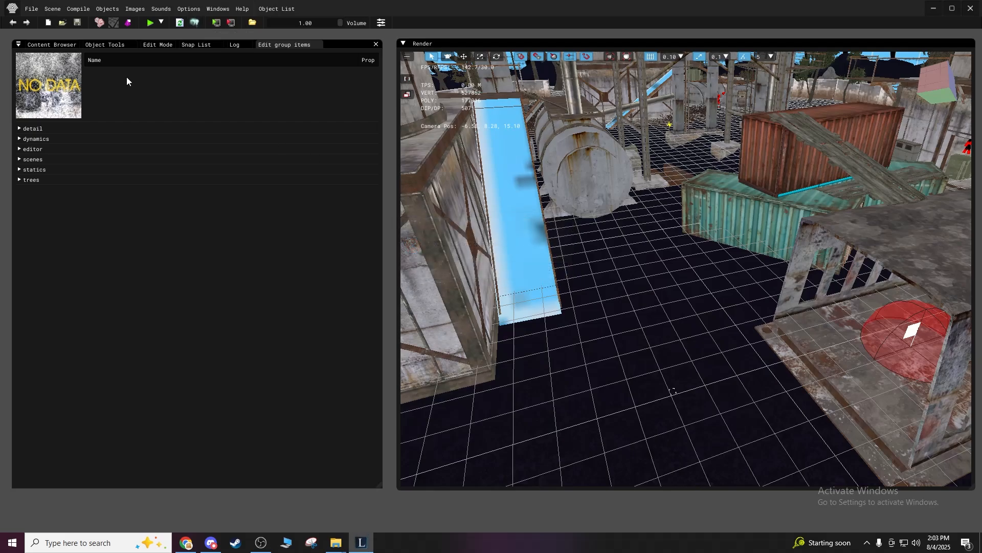
left_click(235, 45)
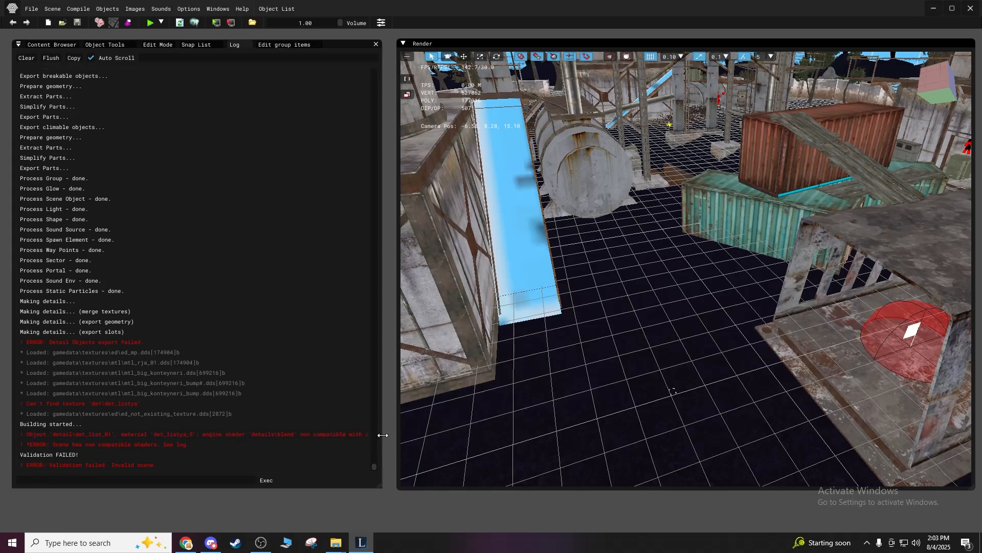
mouse_move(383, 440)
left_mouse_down()
mouse_move(516, 441)
mouse_move(389, 442)
left_mouse_up()
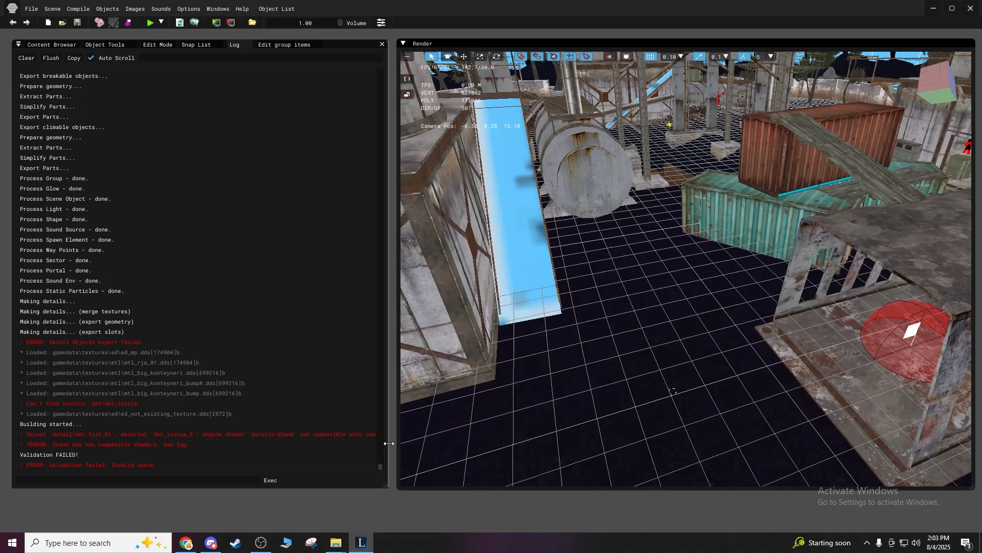
Delete the placed det_list_01 leaf from the scene.
right_click(674, 390)
mouse_move(698, 418)
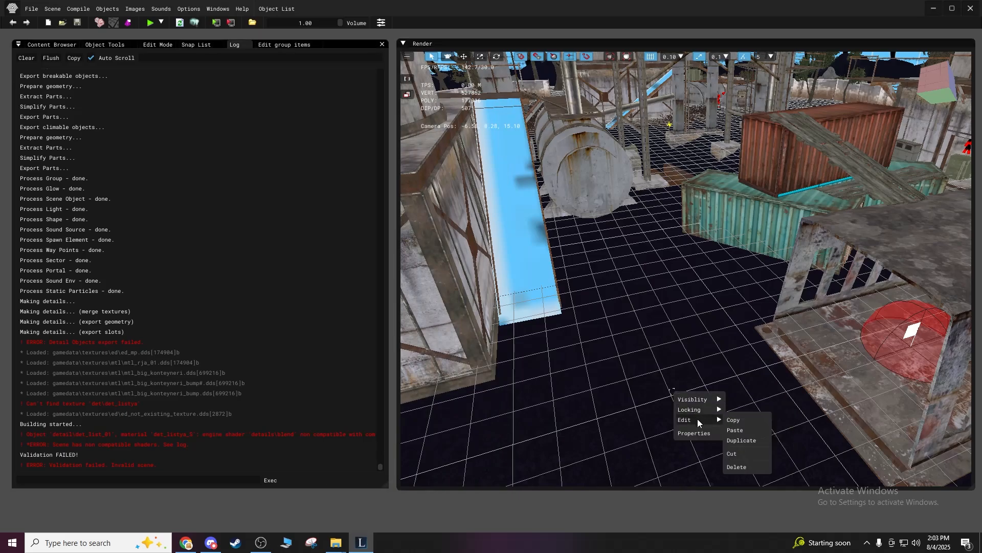
left_click(736, 466)
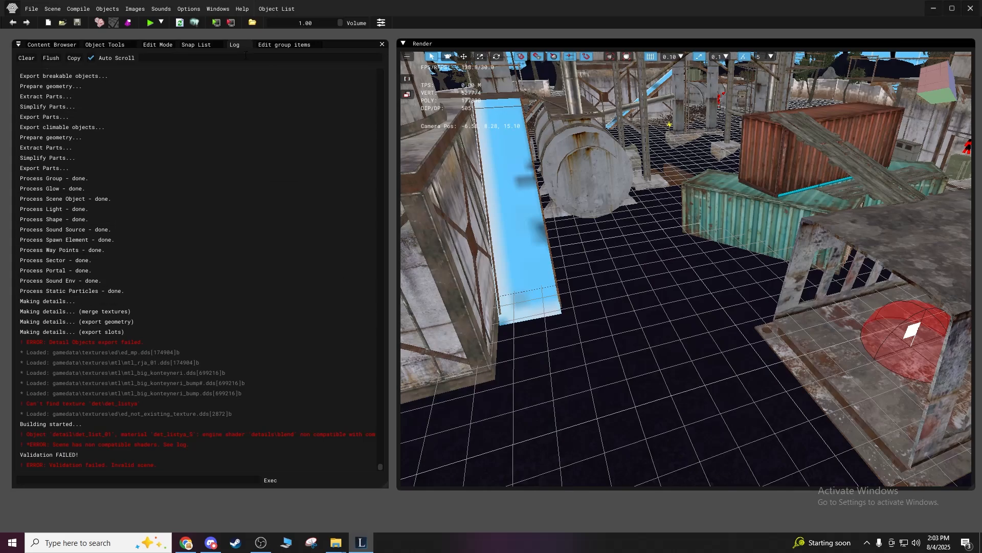
Switch to Detail Objects editing, load detail_list_final.dti from the rawdata folder into the detail object list, and close the list.
left_click(162, 46)
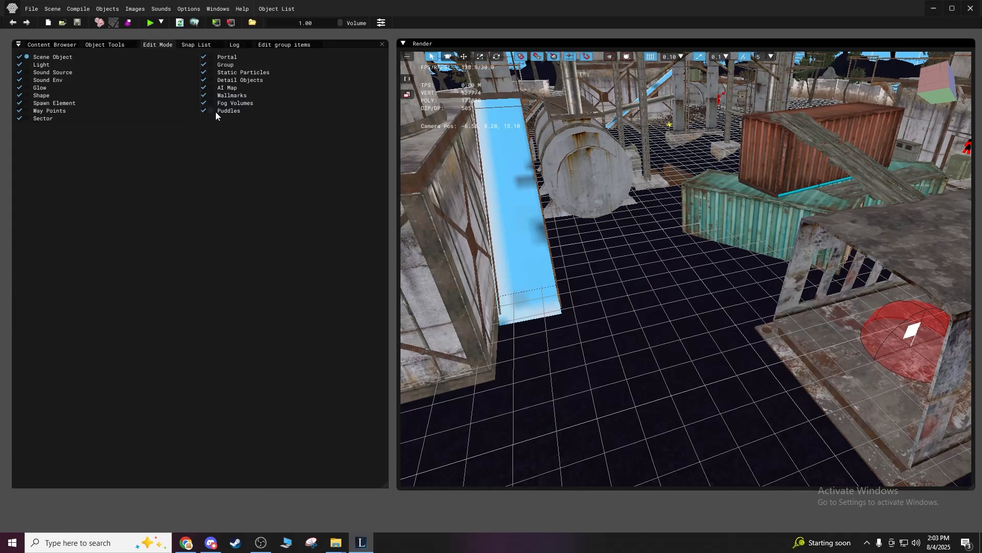
left_click(211, 80)
left_click(101, 46)
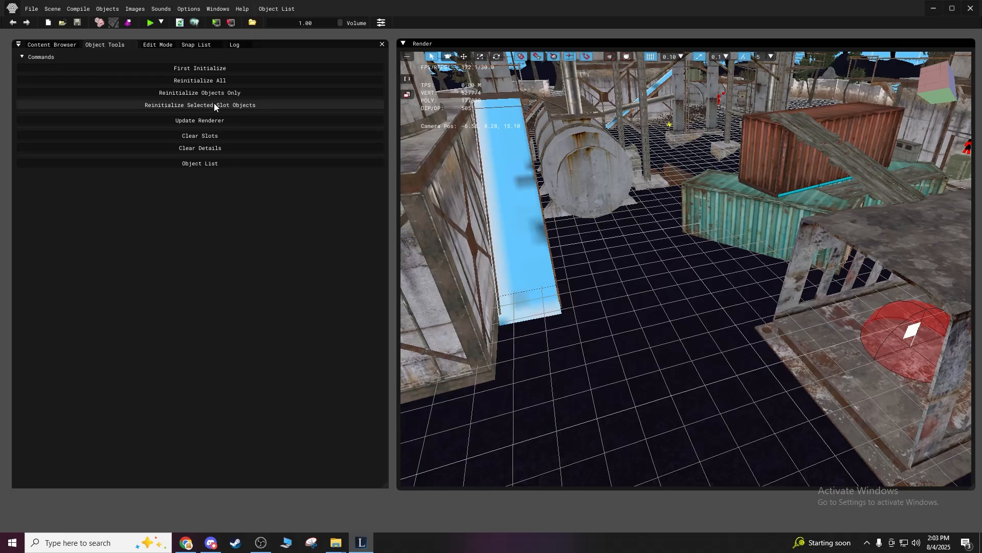
left_click(205, 163)
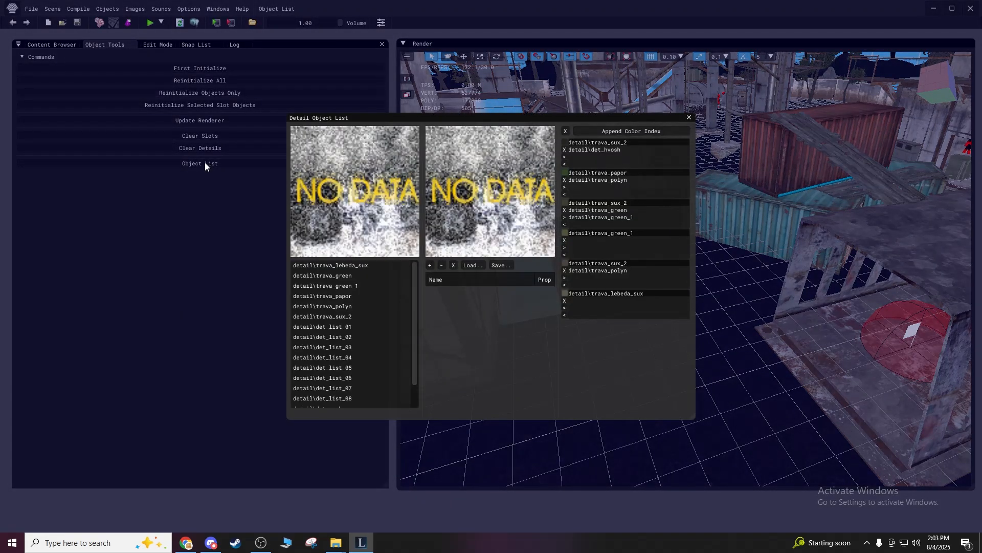
left_click(475, 266)
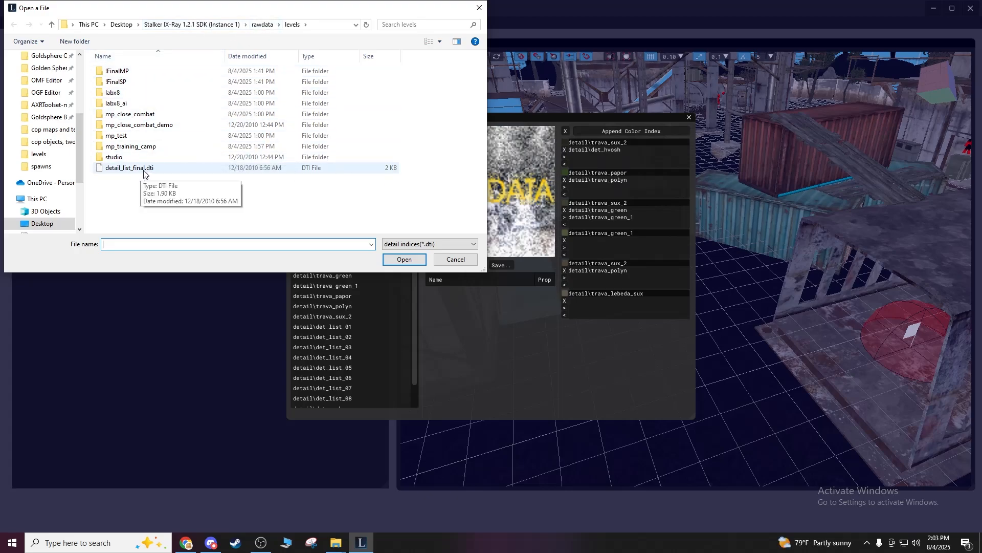
left_click(262, 24)
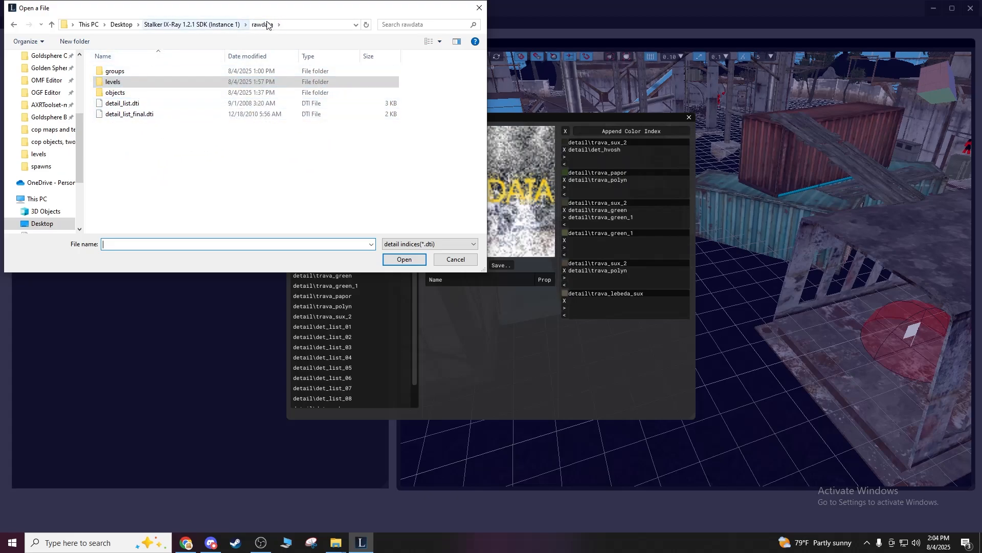
double_click(143, 115)
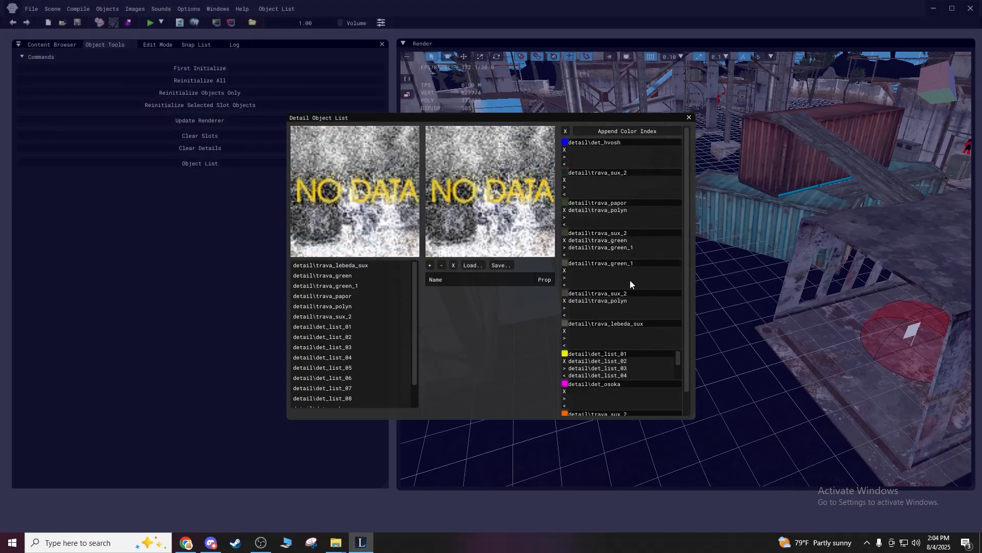
mouse_move(566, 146)
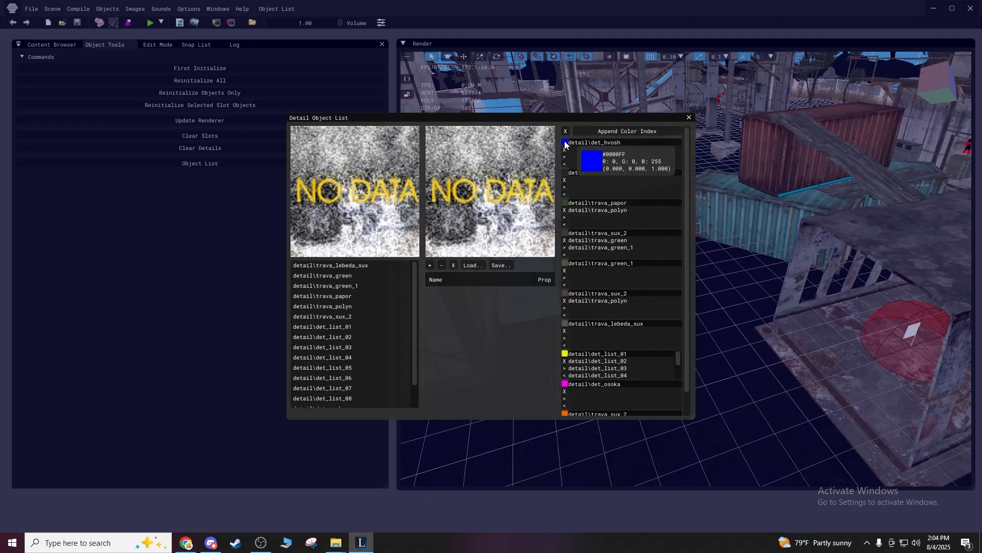
mouse_move(568, 171)
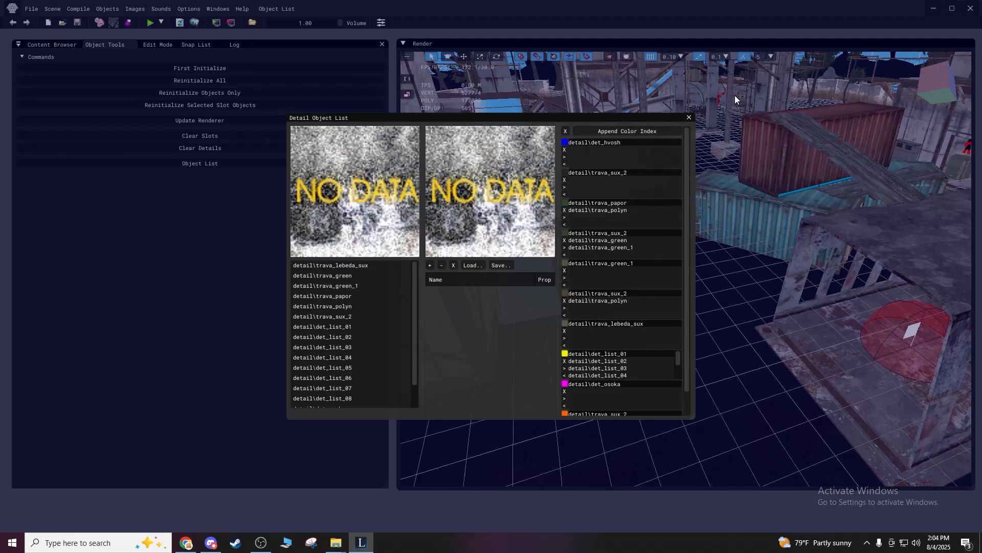
left_click(689, 117)
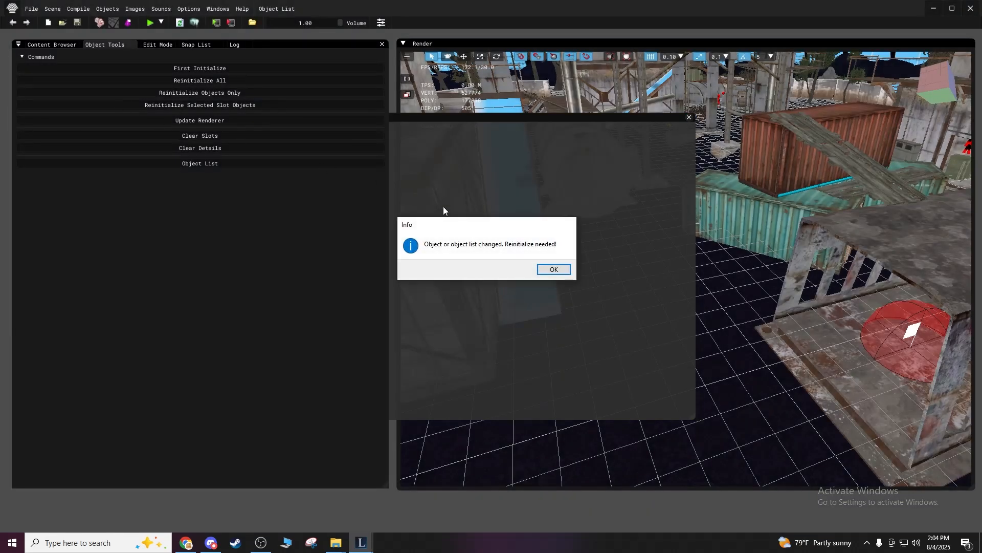
left_click(554, 270)
left_click(41, 45)
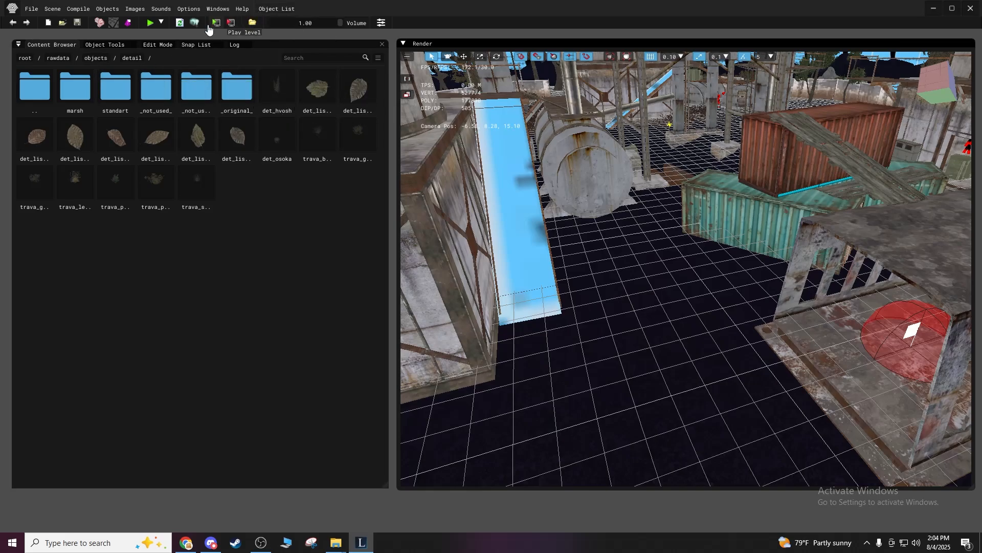
left_click(157, 45)
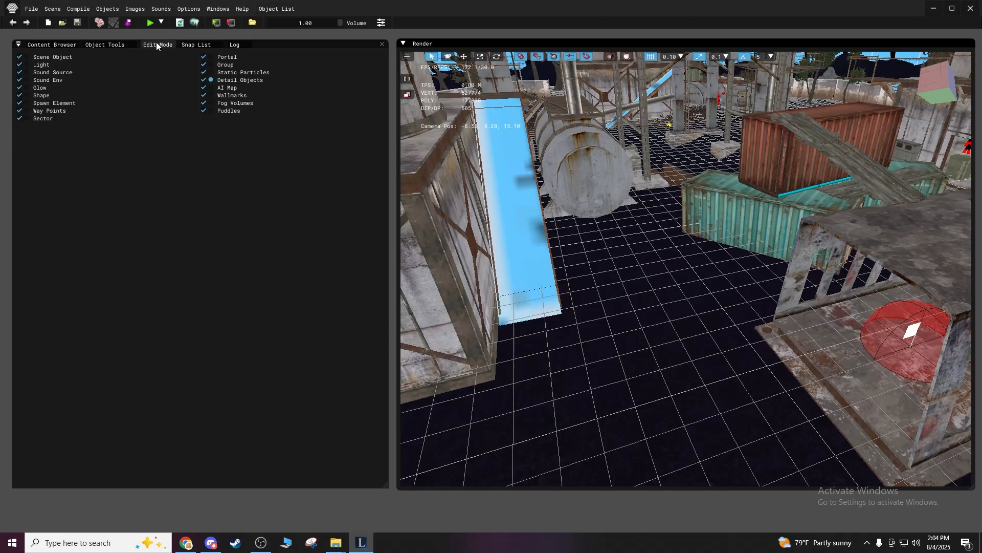
left_click(112, 47)
left_click(180, 163)
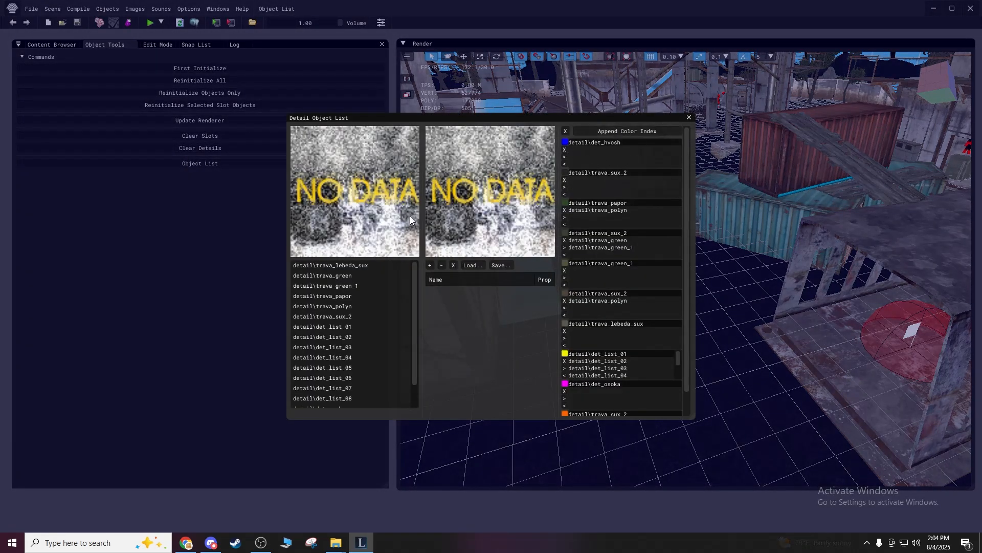
left_click(469, 265)
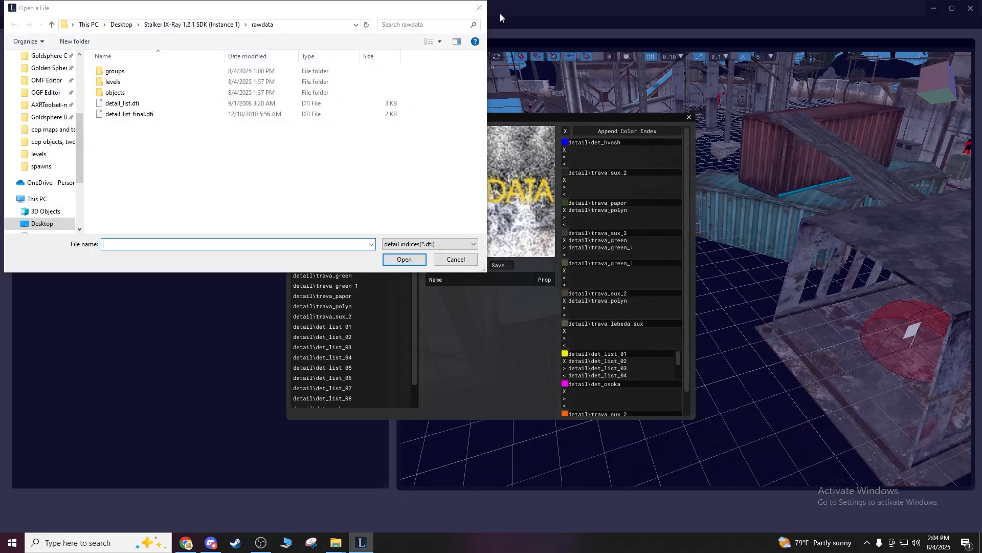
left_click(479, 7)
left_click(688, 117)
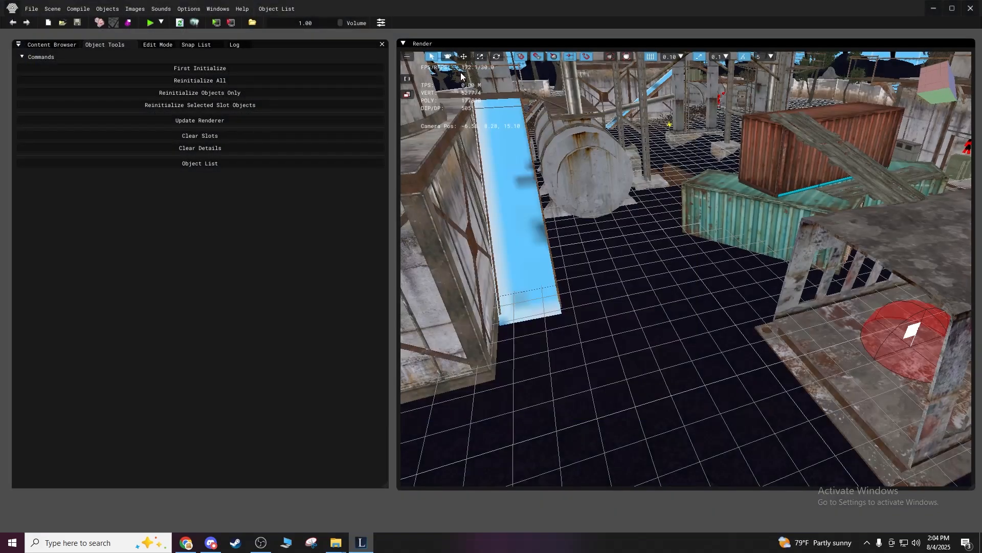
Try to initialize the details with First Initialize and each of the Reinitialize commands, dismissing every error.
left_click(202, 70)
left_click(553, 269)
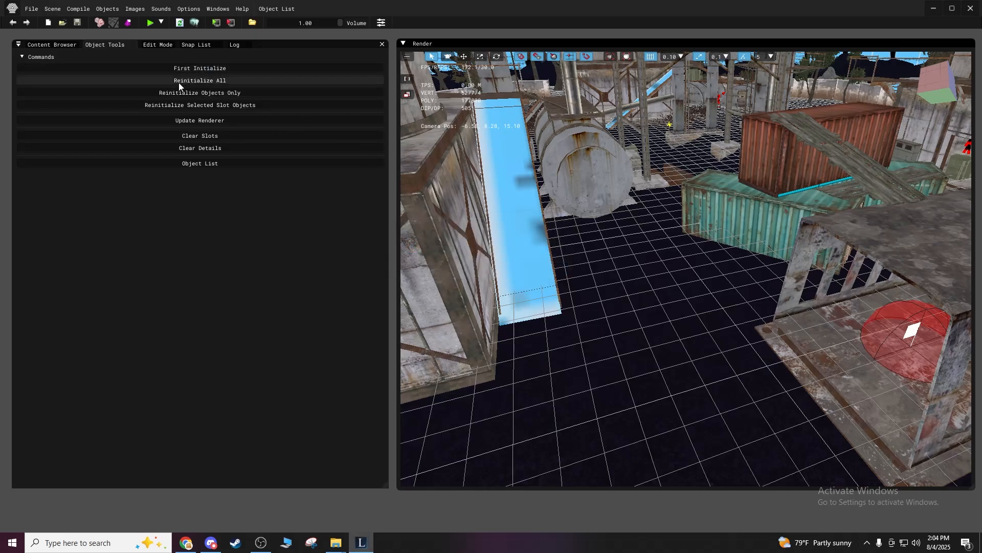
left_click(179, 80)
left_click(547, 271)
left_click(185, 93)
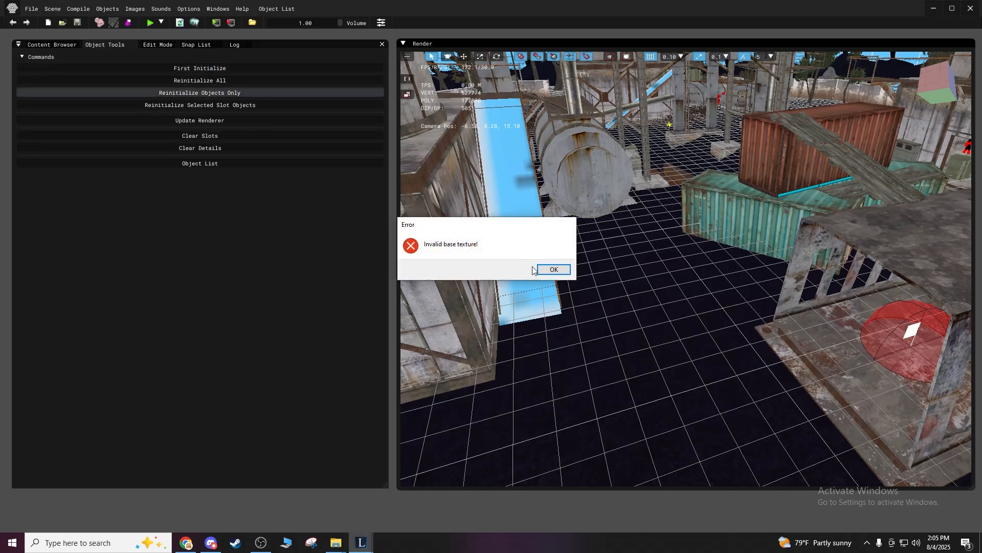
left_click(550, 269)
left_click(219, 106)
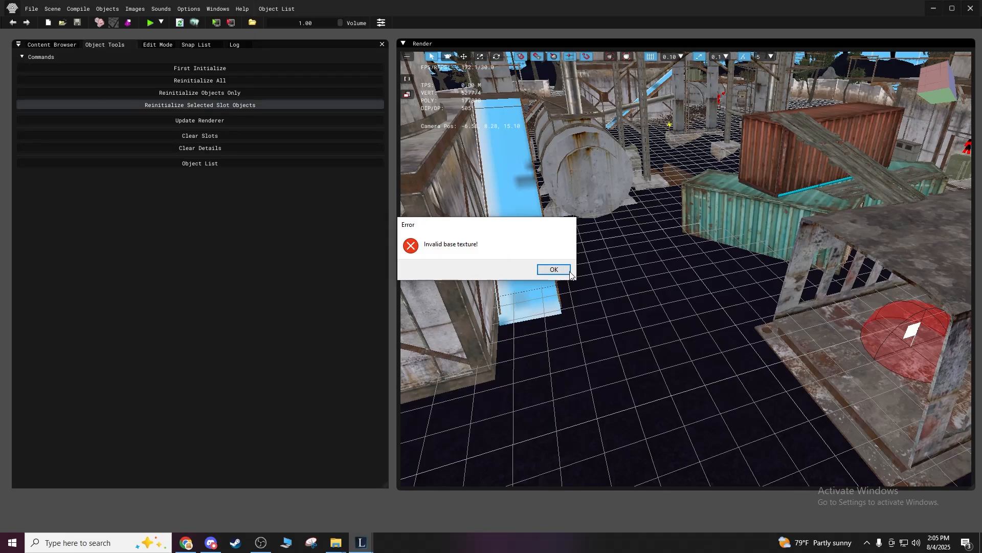
left_click(553, 268)
left_click(204, 82)
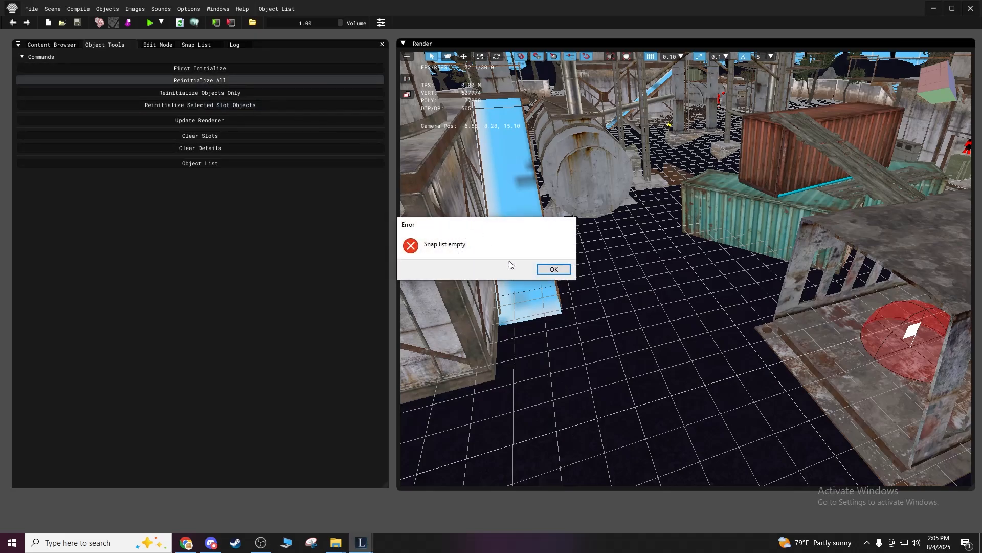
left_click(554, 269)
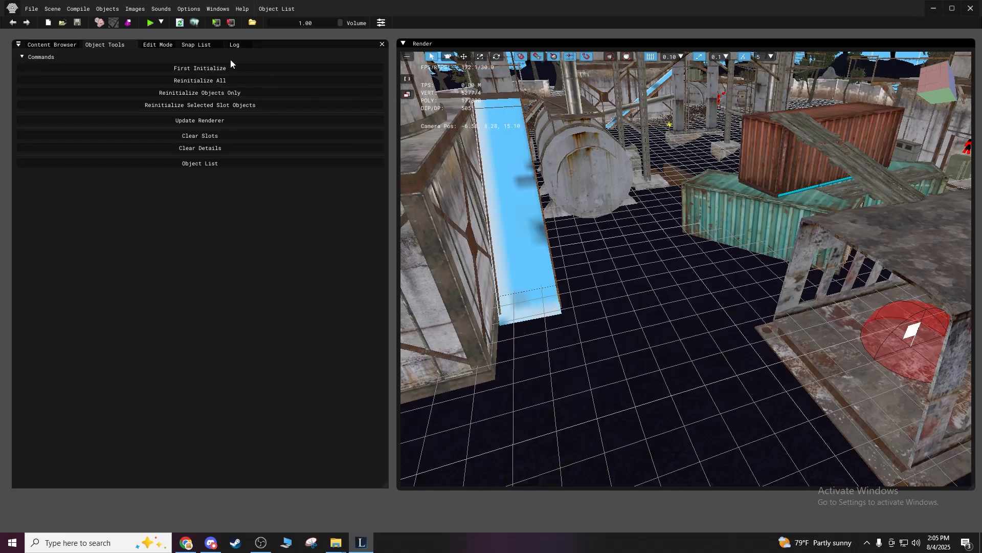
left_click(191, 45)
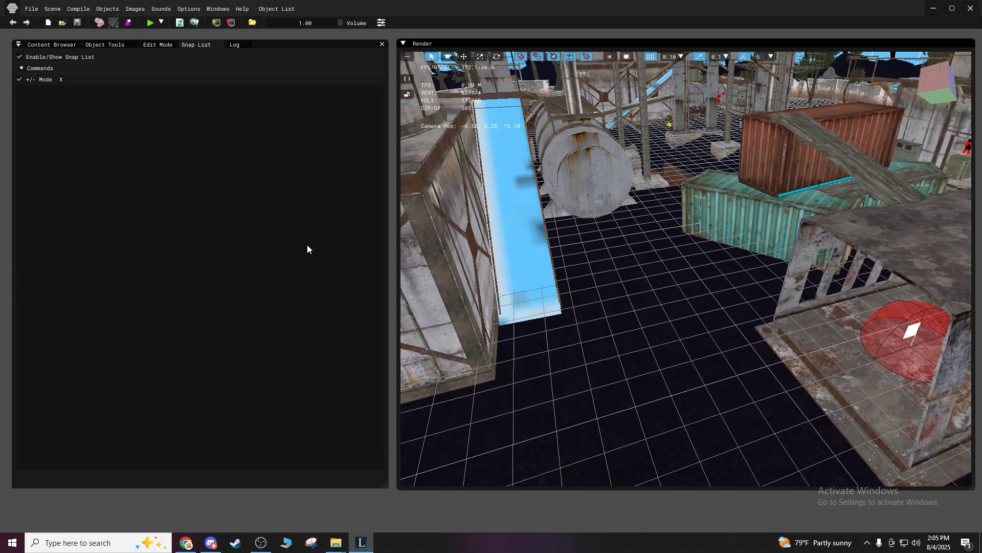
left_click(754, 265)
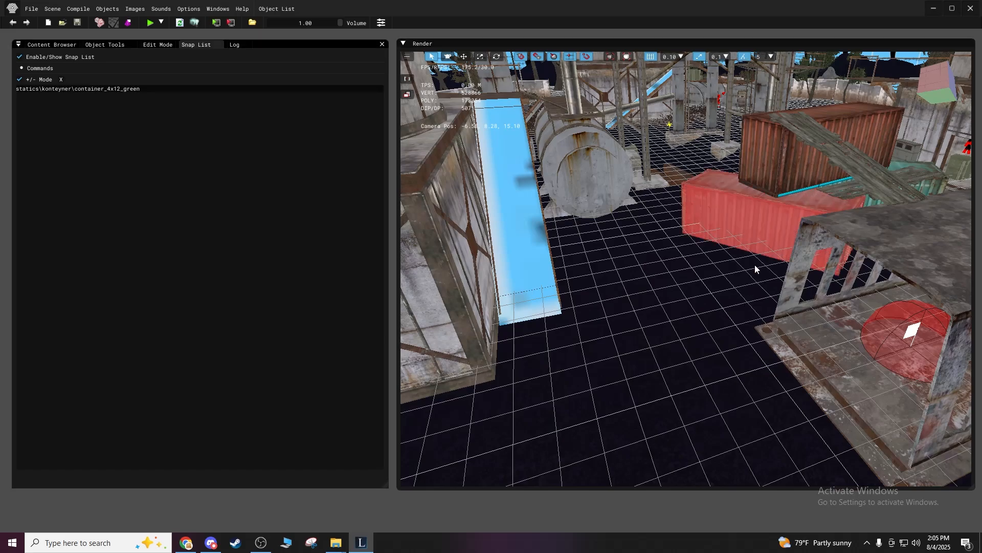
left_click(781, 177)
left_click(859, 198)
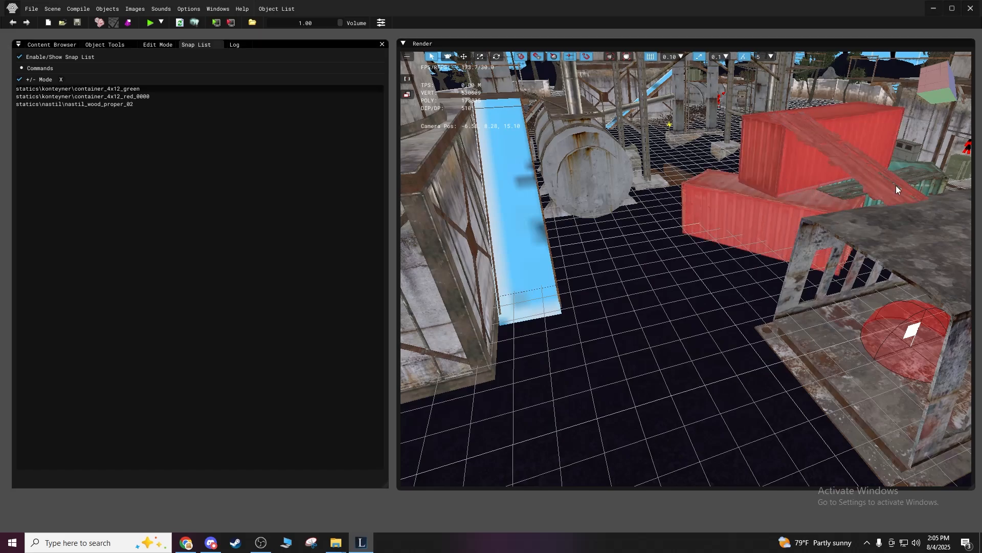
left_click(61, 79)
left_click(511, 268)
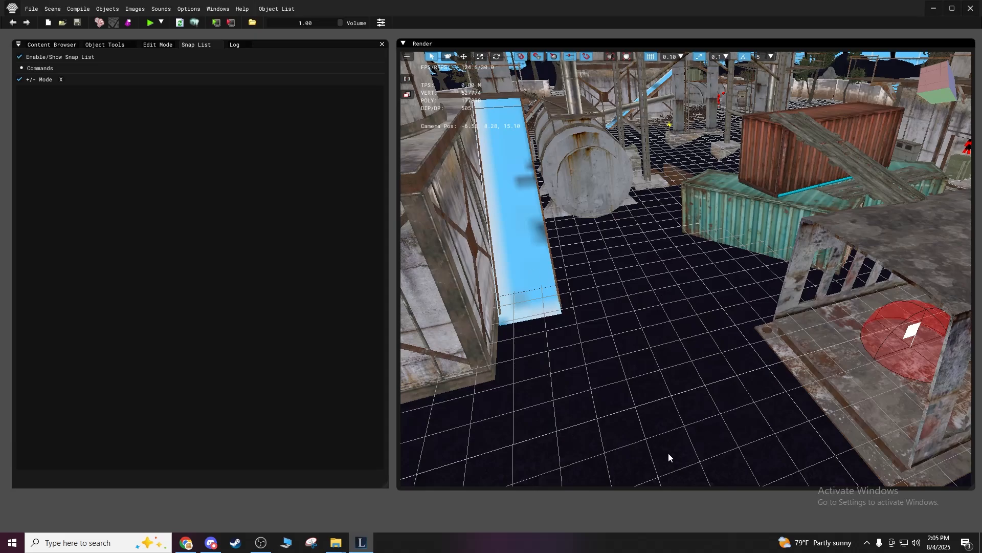
Add the mp_camp_terrain ground mesh to the snap list and check that Detail Objects is the edit target.
left_click(657, 362)
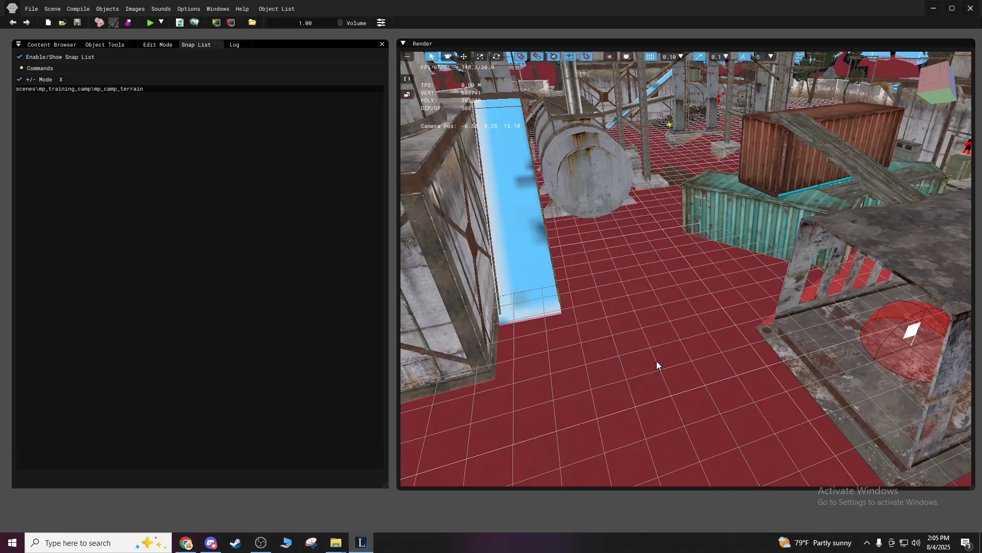
left_click_drag(655, 354, 630, 317, "shift")
left_click_drag(657, 266, 657, 307, "shift")
mouse_move(646, 212)
left_mouse_down("shift")
mouse_move(646, 287)
mouse_move(646, 212)
left_mouse_up("shift")
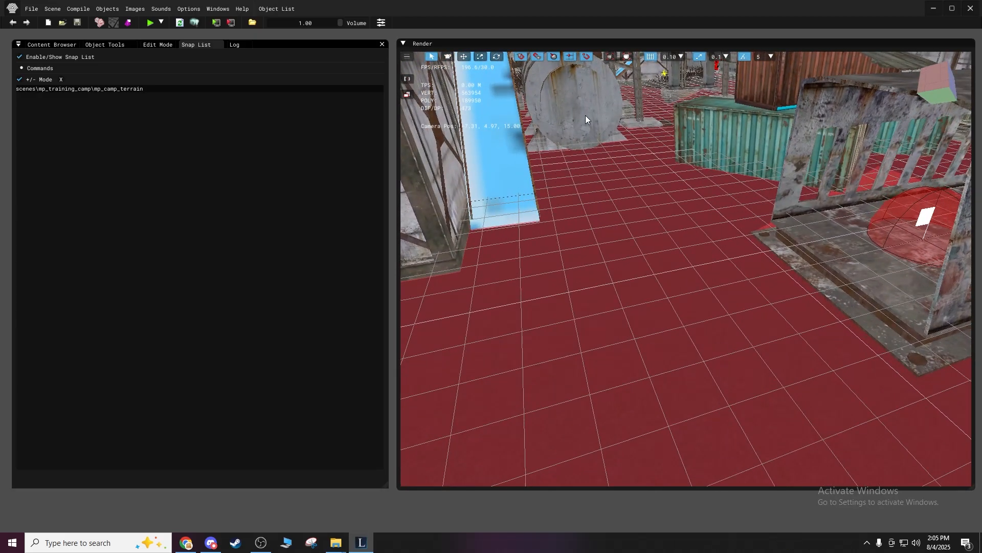
left_click(156, 45)
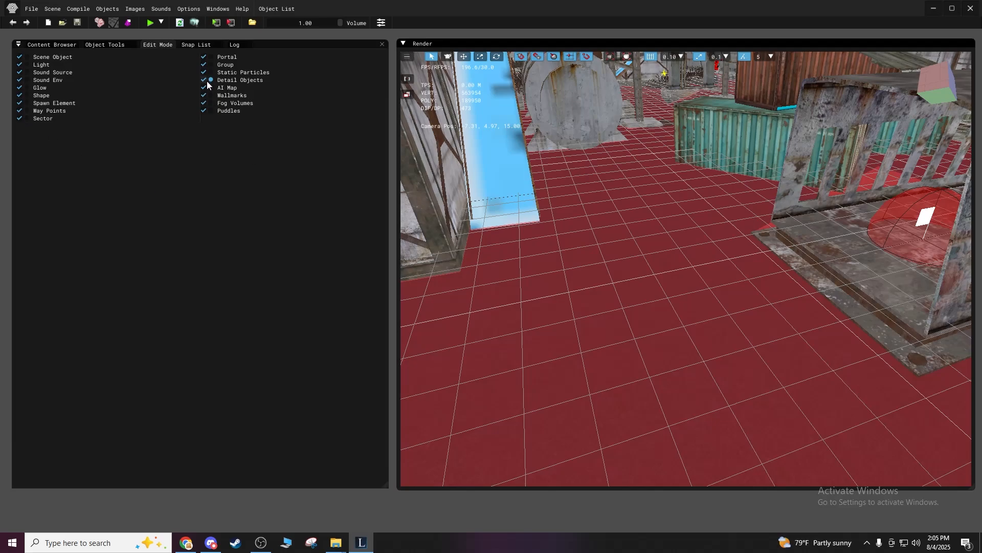
left_click(185, 45)
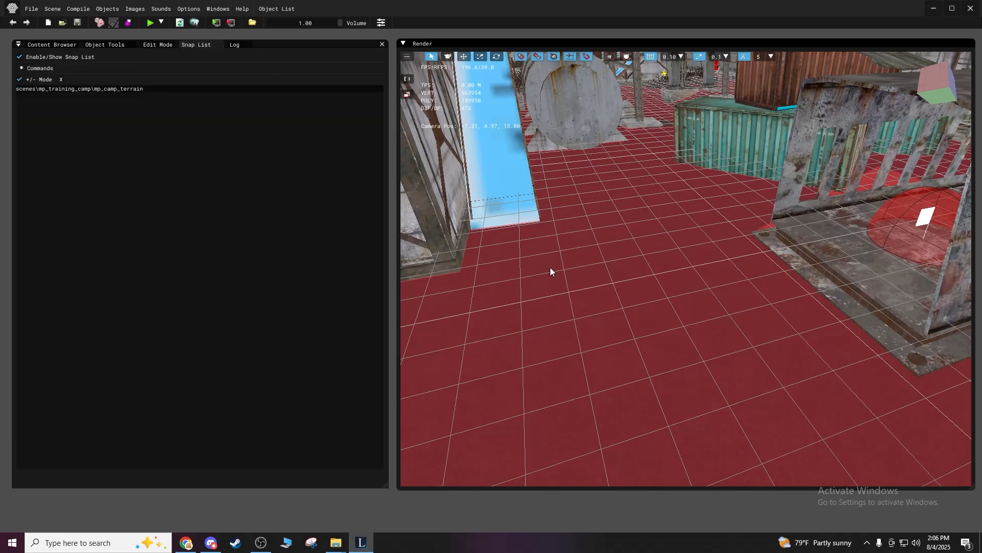
Try Reinitialize All and First Initialize on the detail objects with the terrain in the snap list, dismissing each error.
left_click(155, 44)
left_click(112, 44)
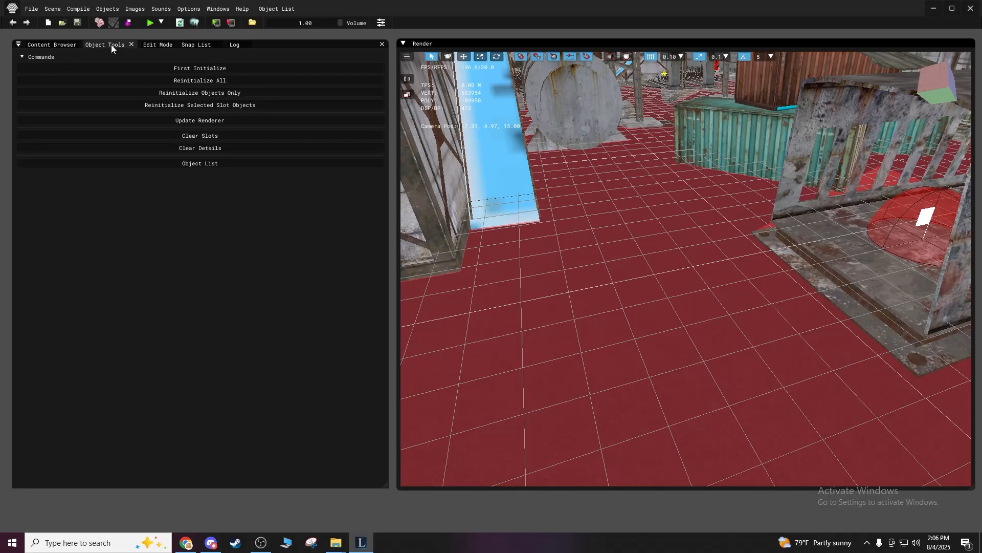
left_click(189, 80)
left_click(557, 275)
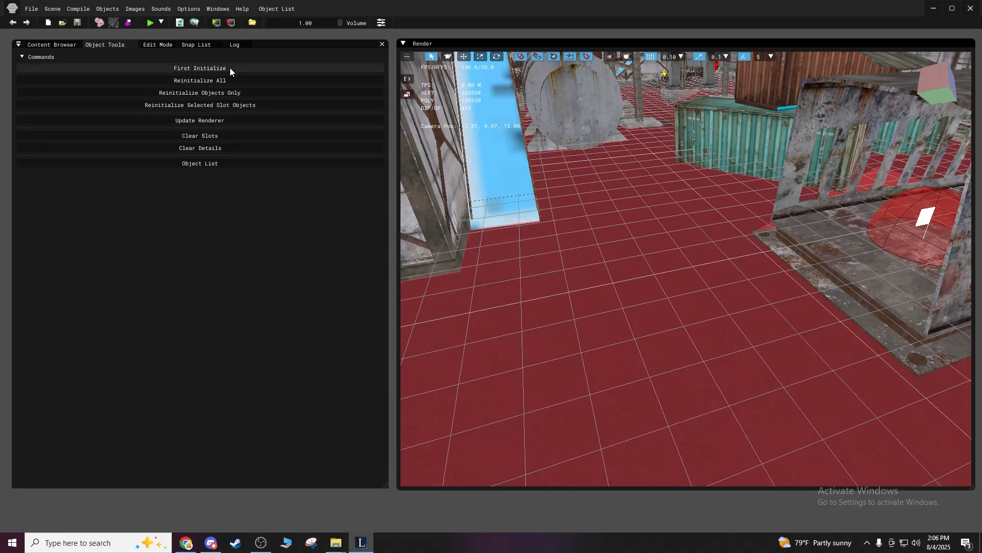
left_click(229, 68)
left_click(556, 272)
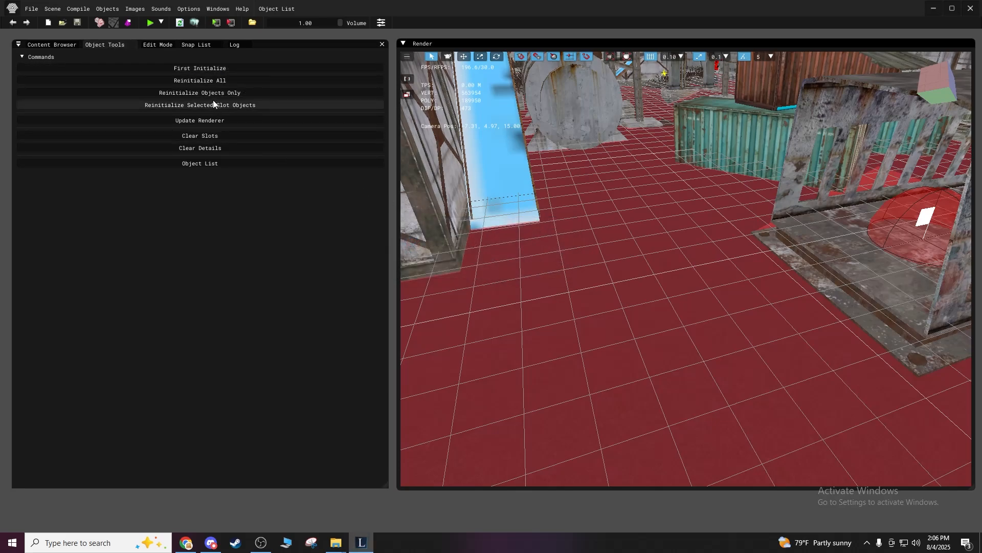
left_click(208, 78)
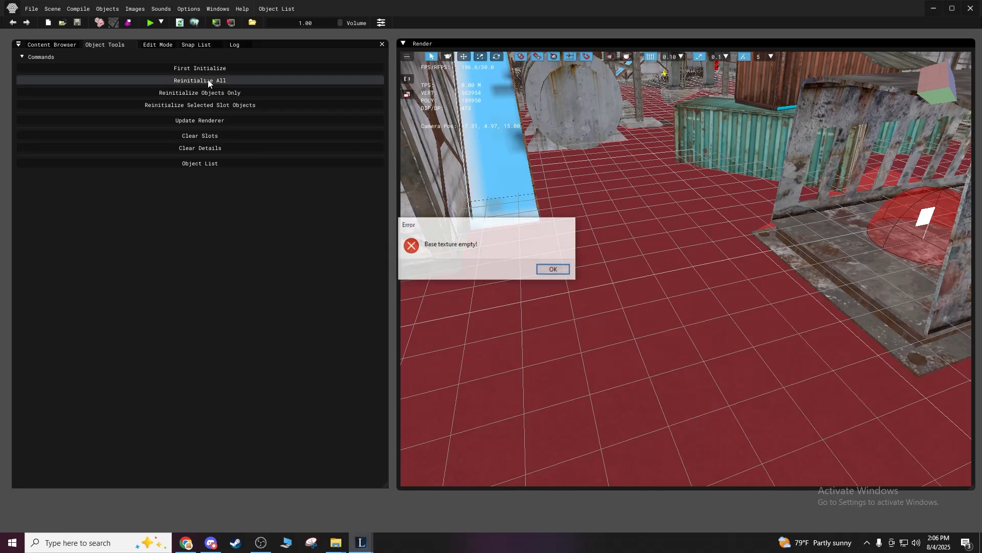
left_click(547, 269)
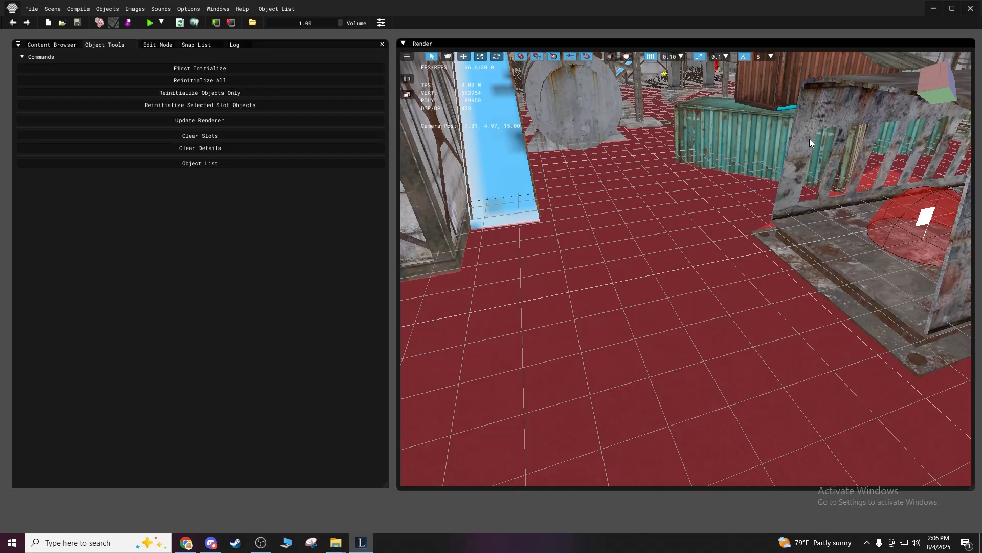
Switch to File Explorer, open the SDK's gamedata\textures folder, and look through its texture subfolders.
left_click(157, 44)
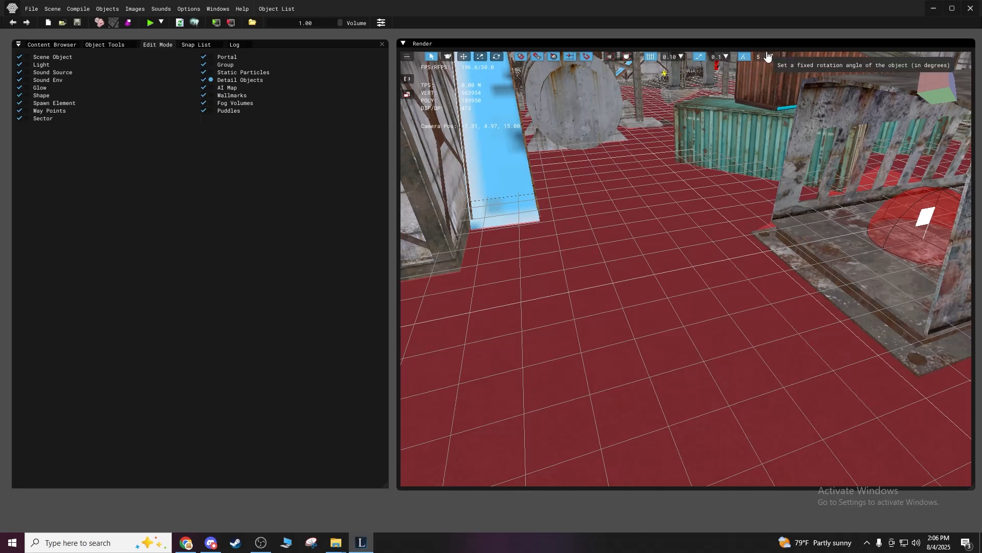
left_click(934, 8)
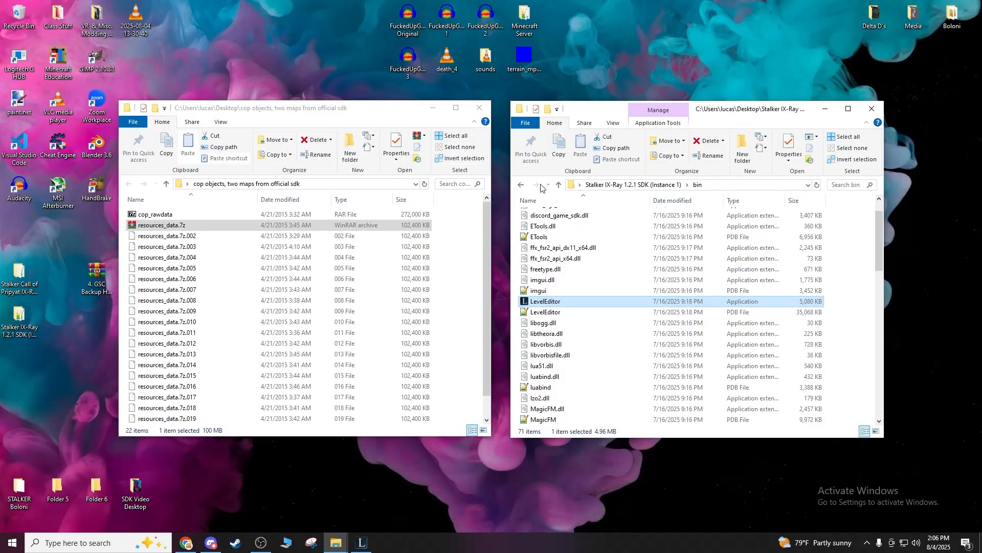
left_click(522, 185)
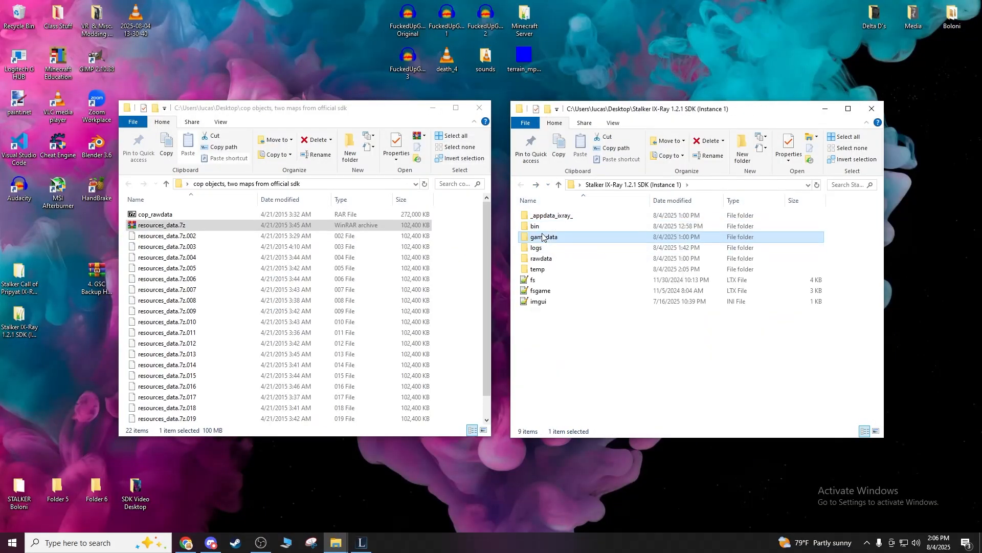
double_click(542, 236)
double_click(543, 323)
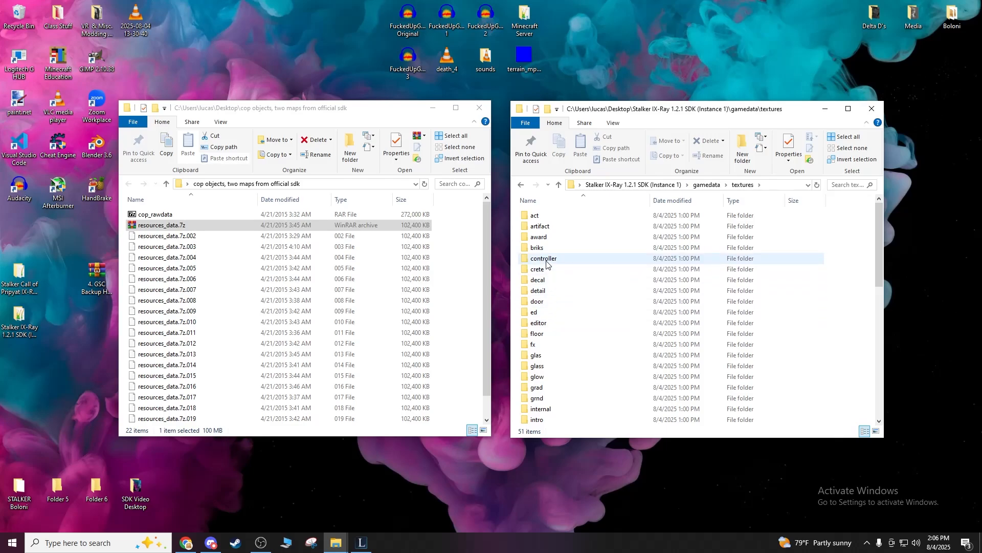
scroll(556, 307, "down", 10)
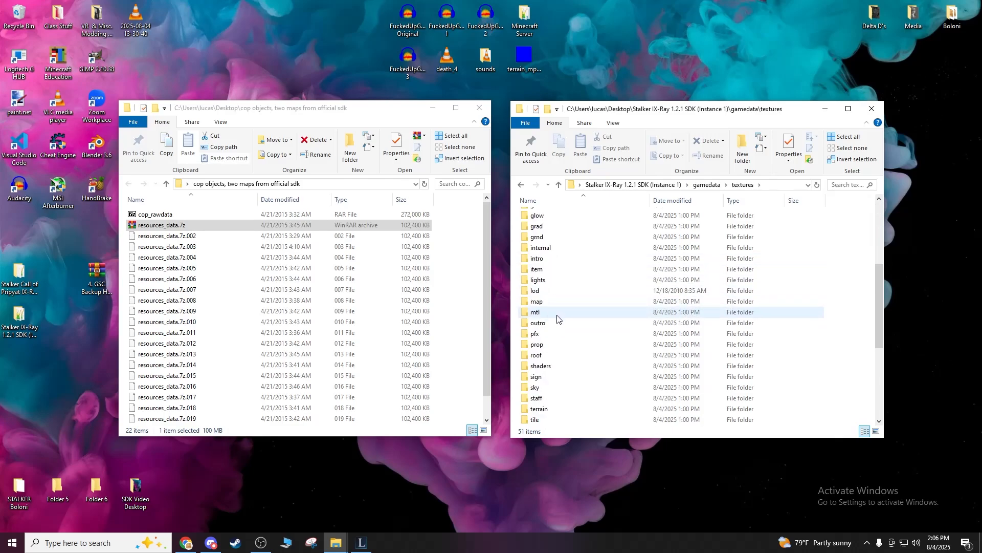
scroll(557, 318, "down", 2)
scroll(557, 315, "up", 6)
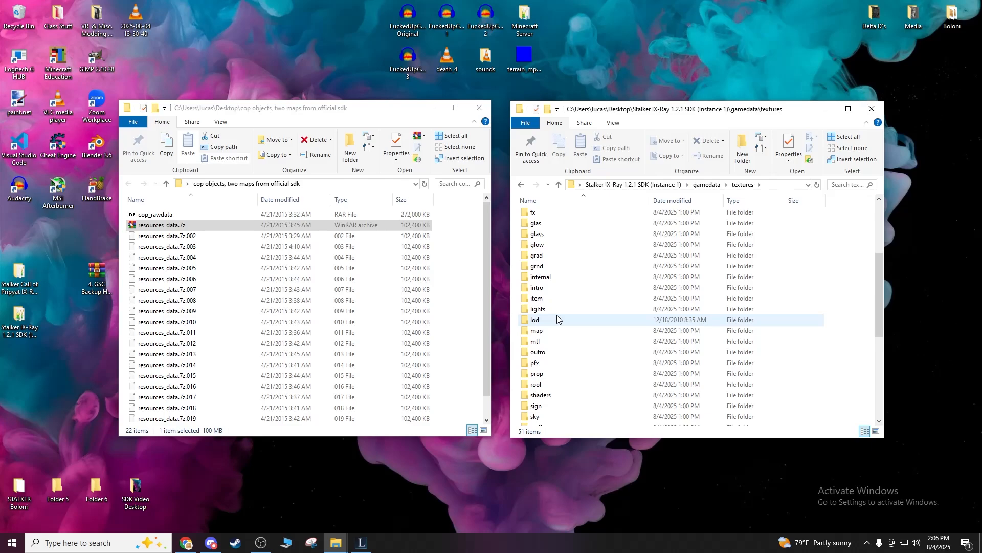
Open the resources_data.7z archive and browse to the end of its gamedata\textures folder.
double_click(180, 226)
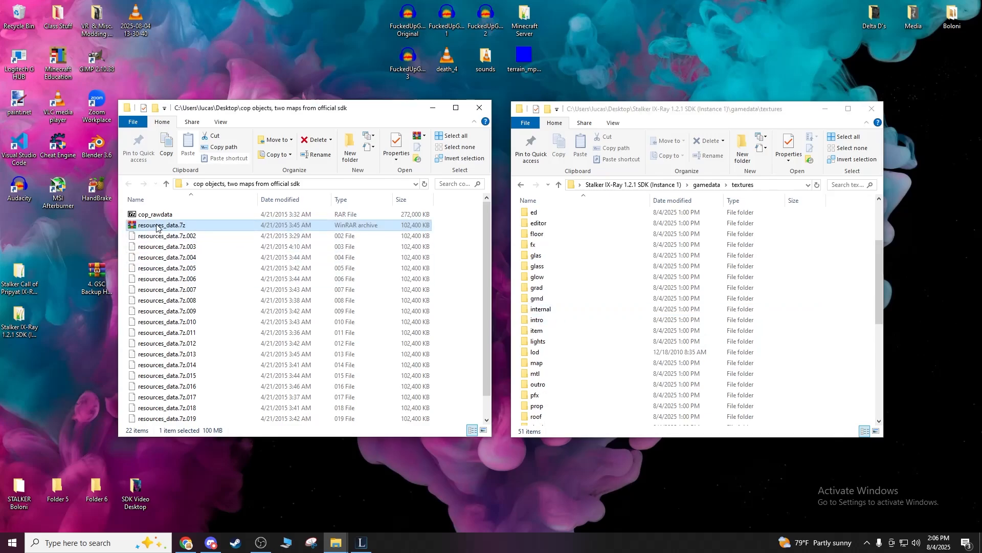
left_click(686, 107)
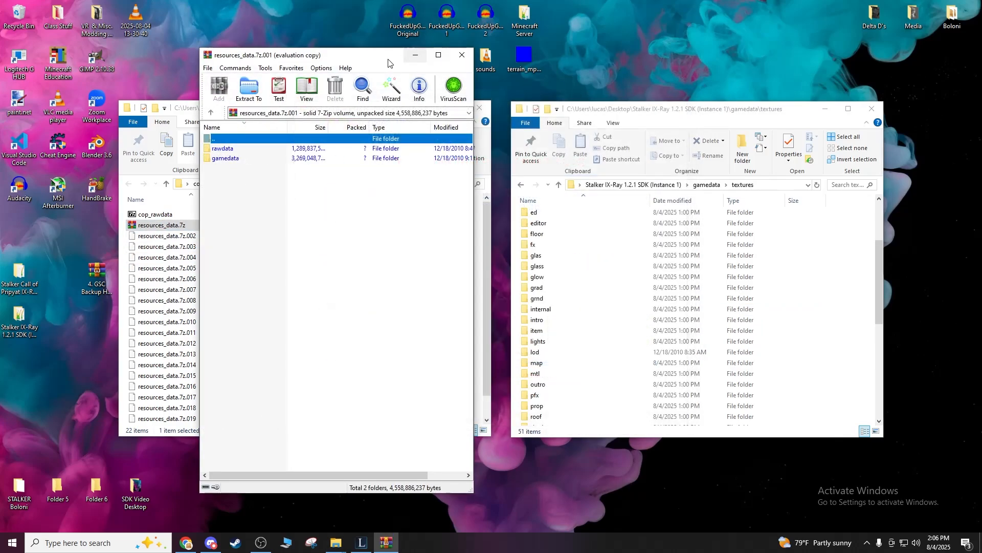
left_click_drag(376, 58, 345, 61)
left_click(190, 161)
double_click(189, 162)
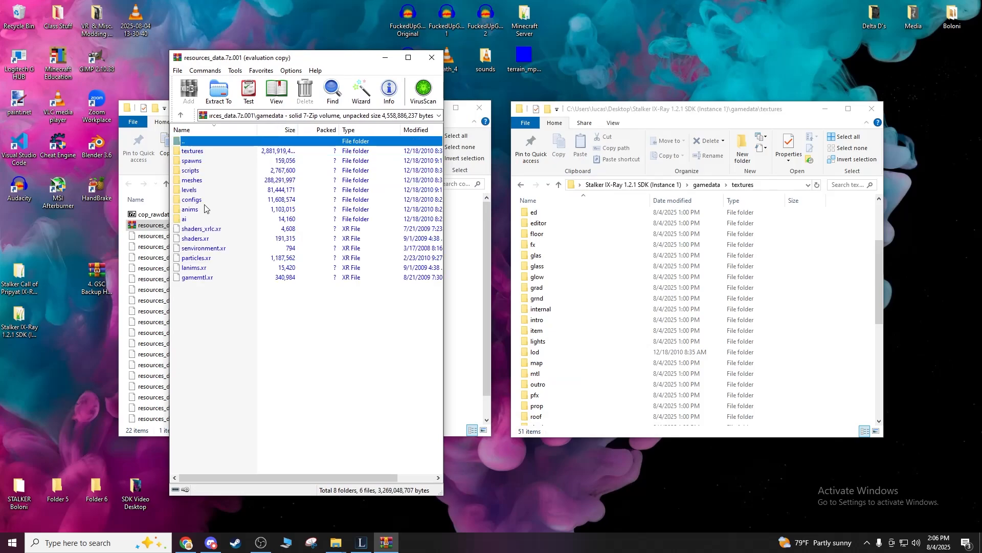
double_click(194, 152)
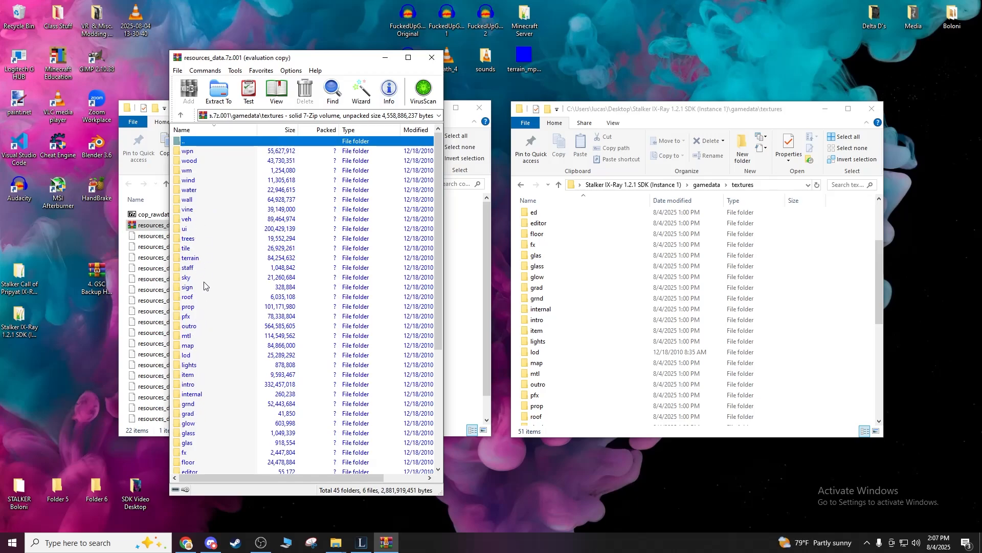
scroll(204, 241, "down", 6)
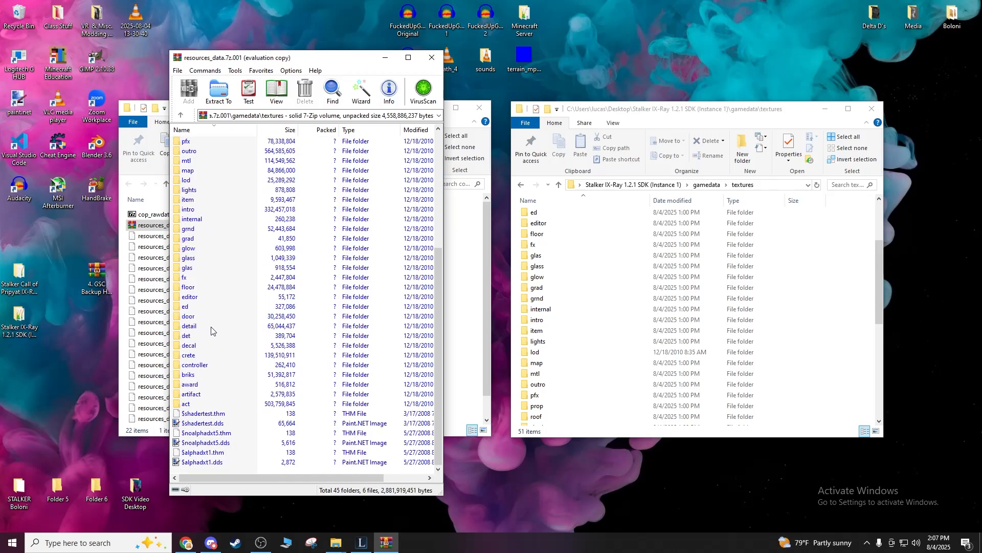
Extract the det texture folder from the archive into the SDK's gamedata\textures folder and close the archive.
left_click(185, 338)
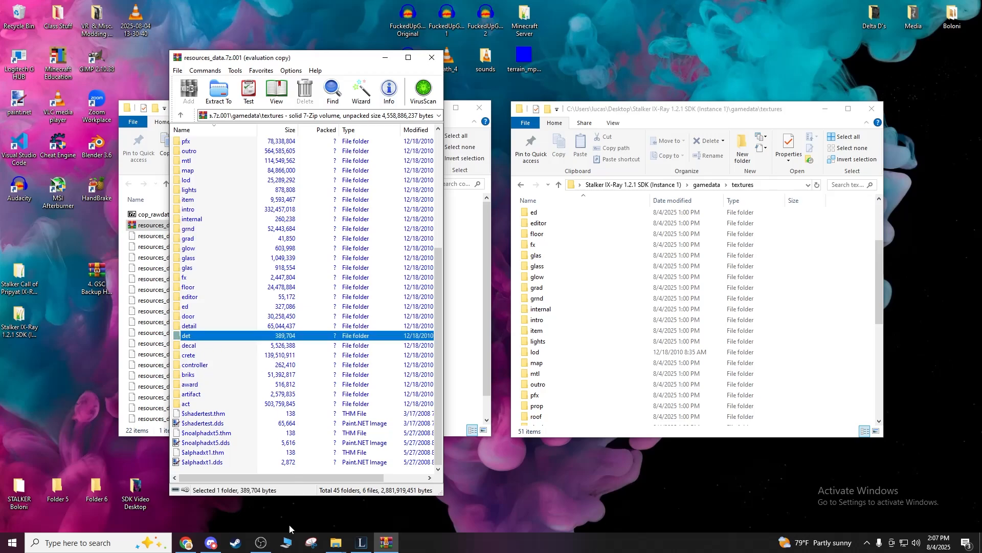
left_click(361, 543)
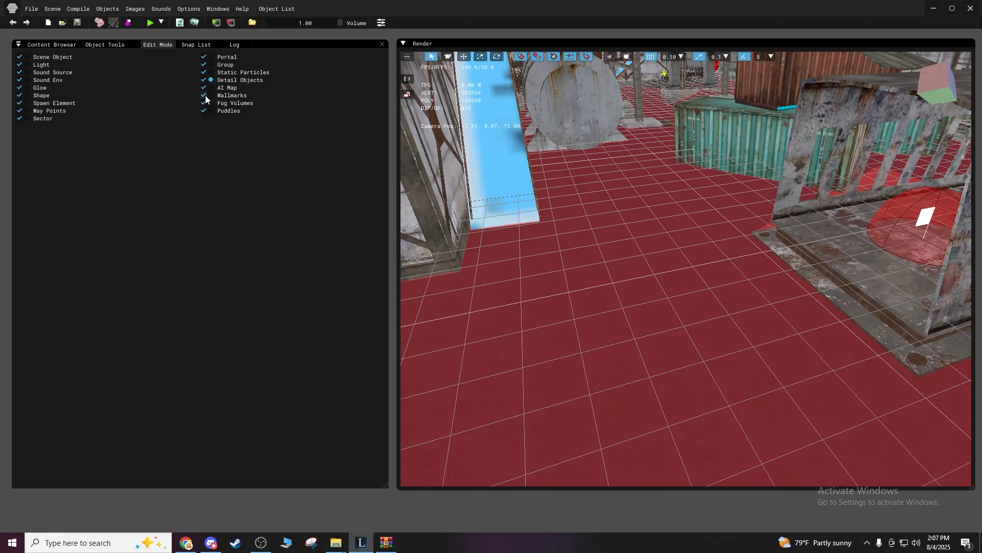
left_click(933, 7)
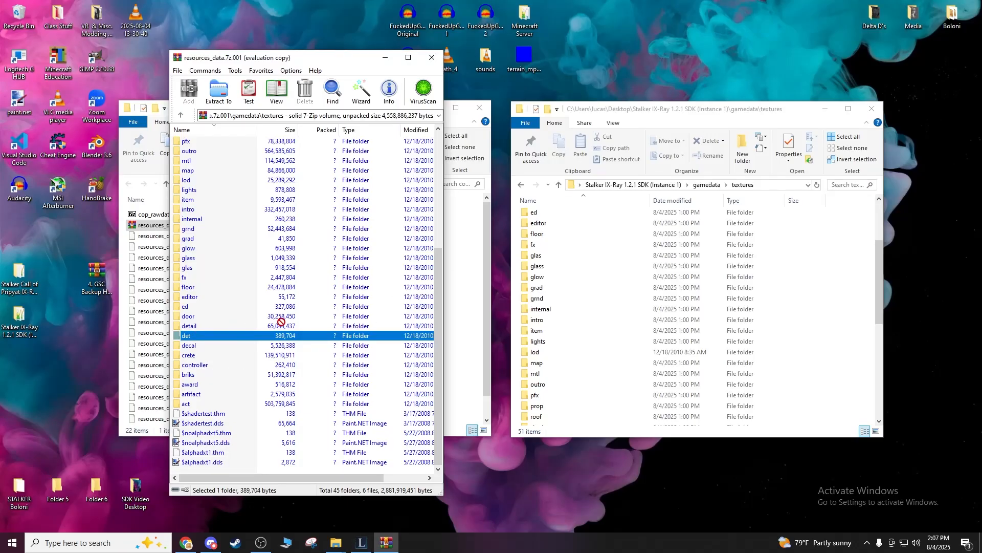
left_click_drag(281, 322, 574, 431)
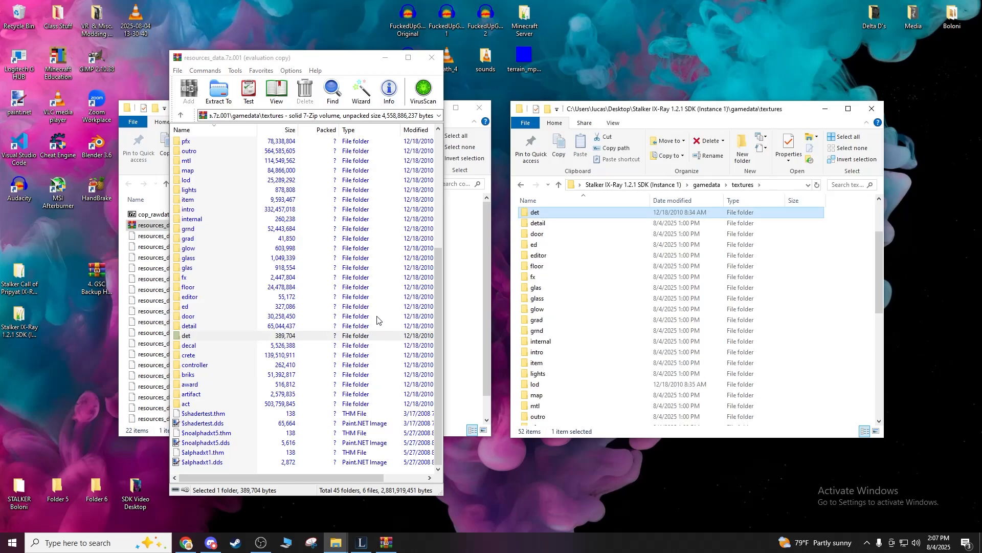
left_click(432, 57)
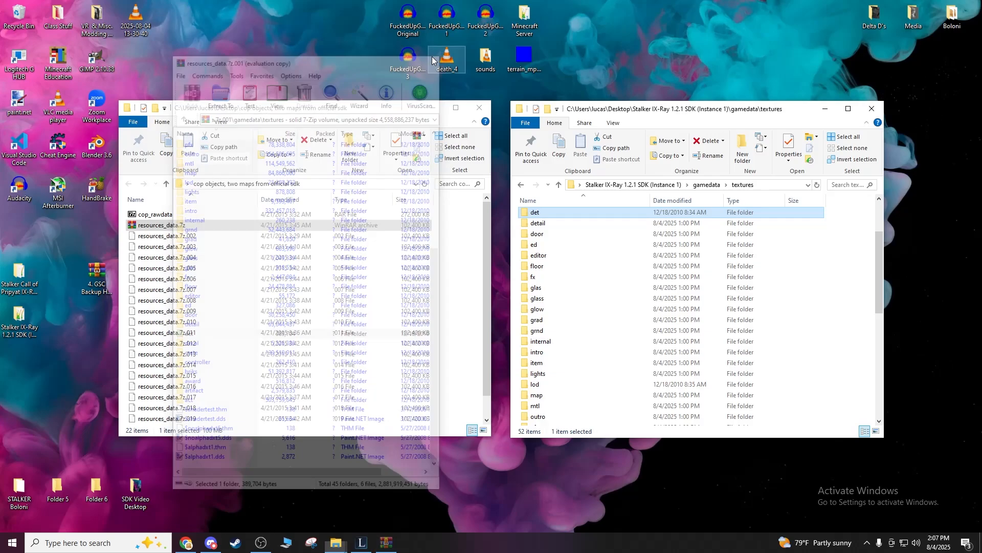
Switch back to the Level Editor, save the level, and close the editor.
left_click(363, 545)
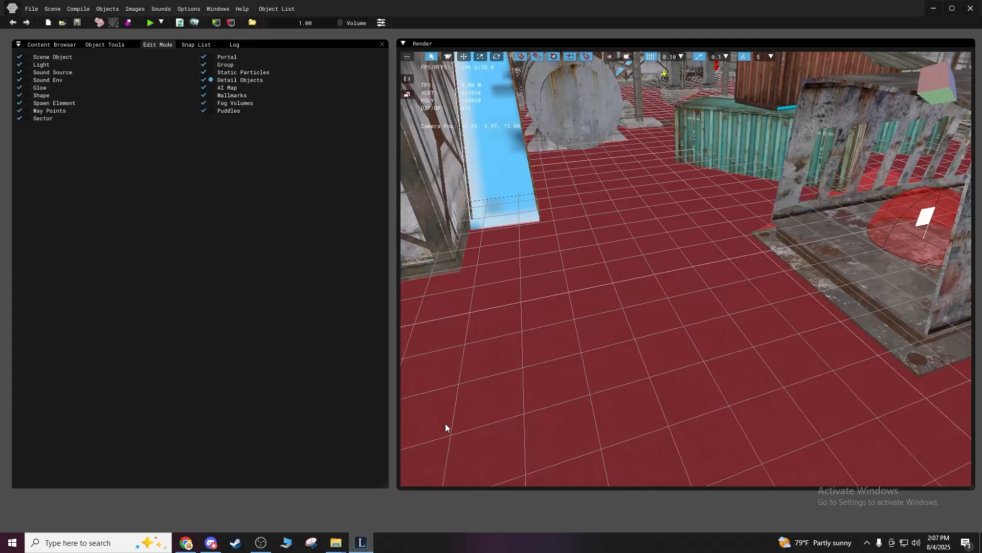
mouse_move(536, 253)
left_mouse_down("shift")
mouse_move(536, 307)
mouse_move(536, 251)
left_mouse_up("shift")
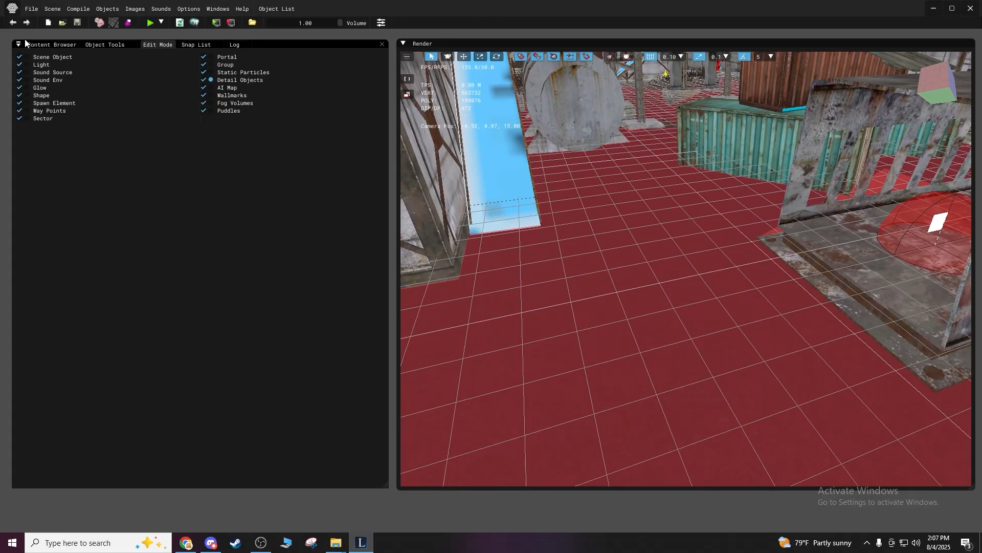
left_click(34, 10)
left_click(39, 47)
left_click(971, 8)
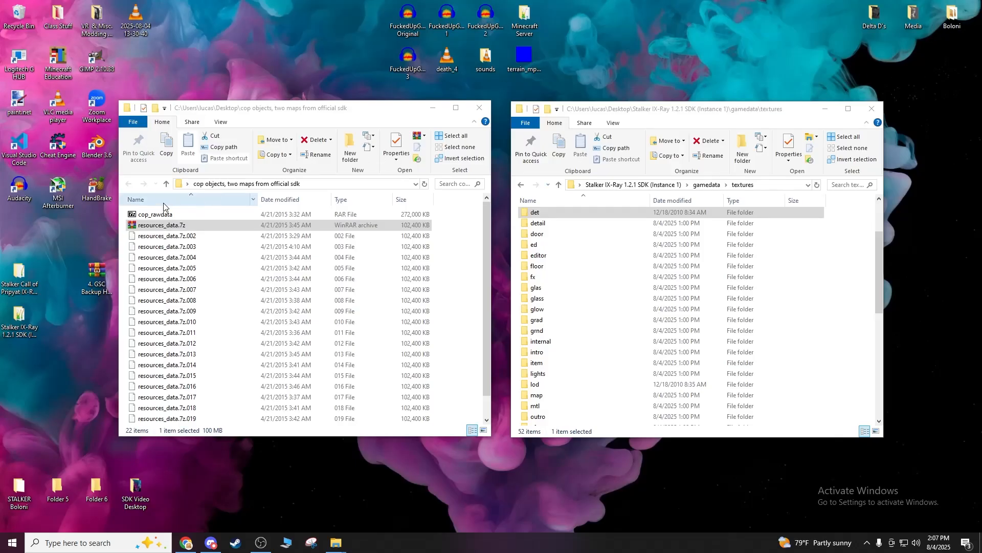
Return from gamedata\textures to the Stalker IX-Ray 1.2.1 SDK root folder.
left_click(519, 184)
left_click(519, 183)
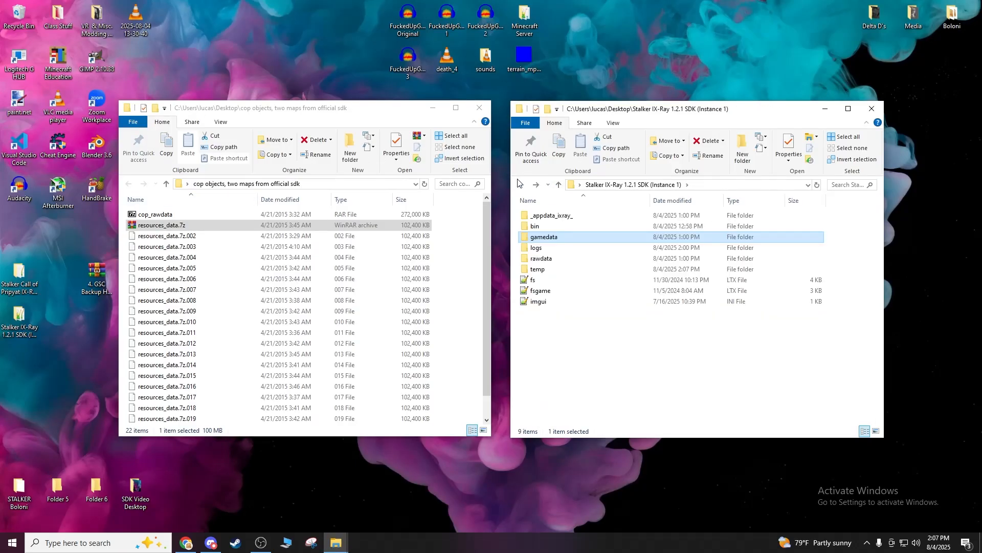
Launch LevelEditor from the SDK's bin folder and open mp_training_camp.level from the rawdata levels folder.
double_click(544, 225)
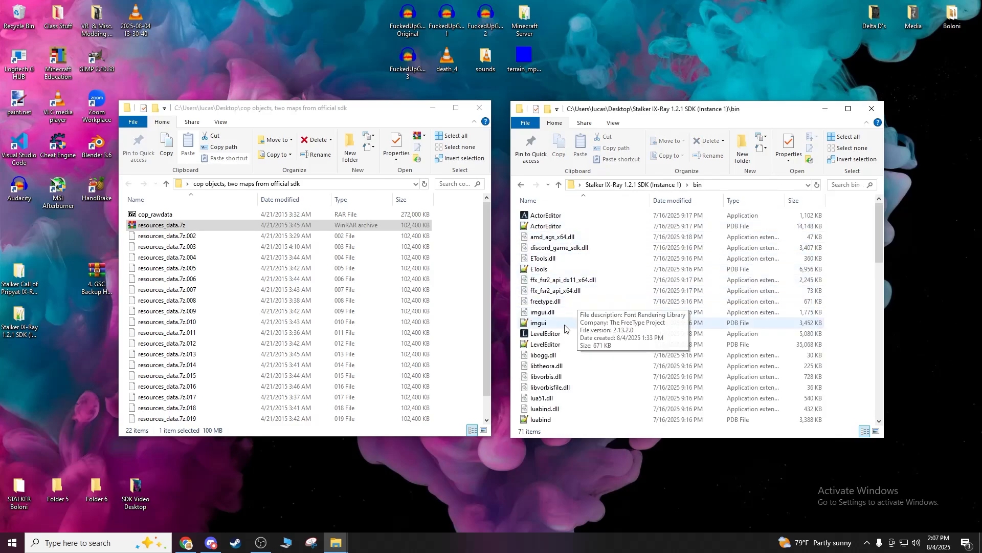
double_click(544, 334)
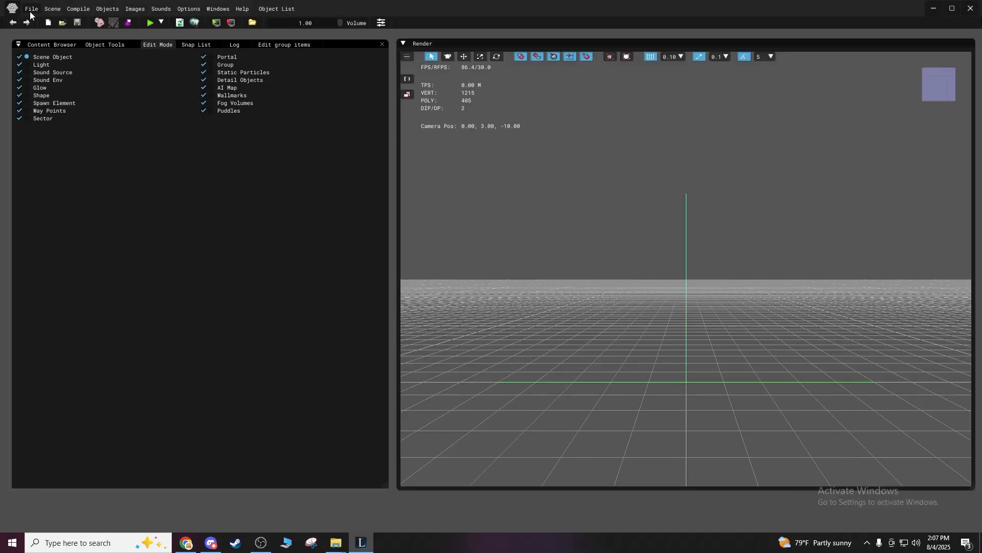
left_click(30, 9)
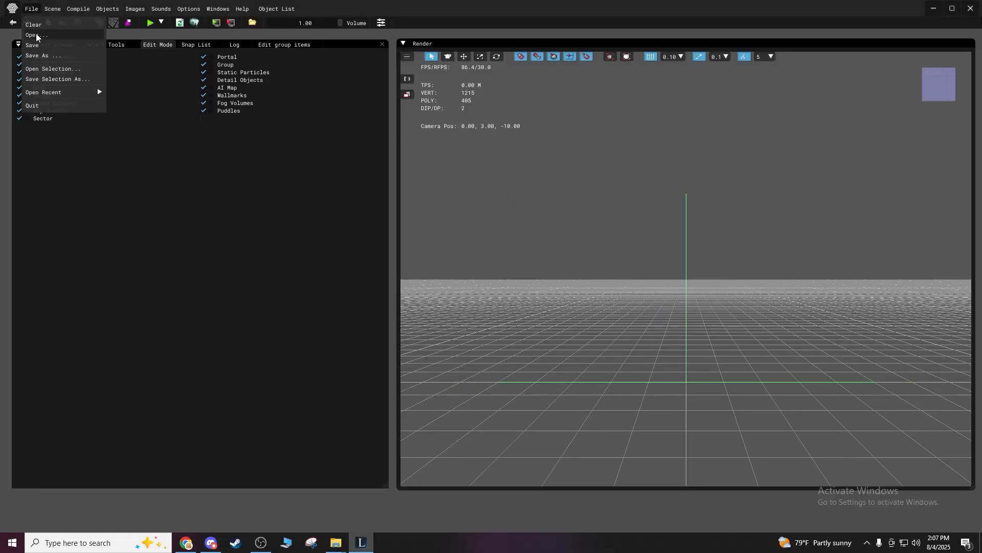
left_click(31, 46)
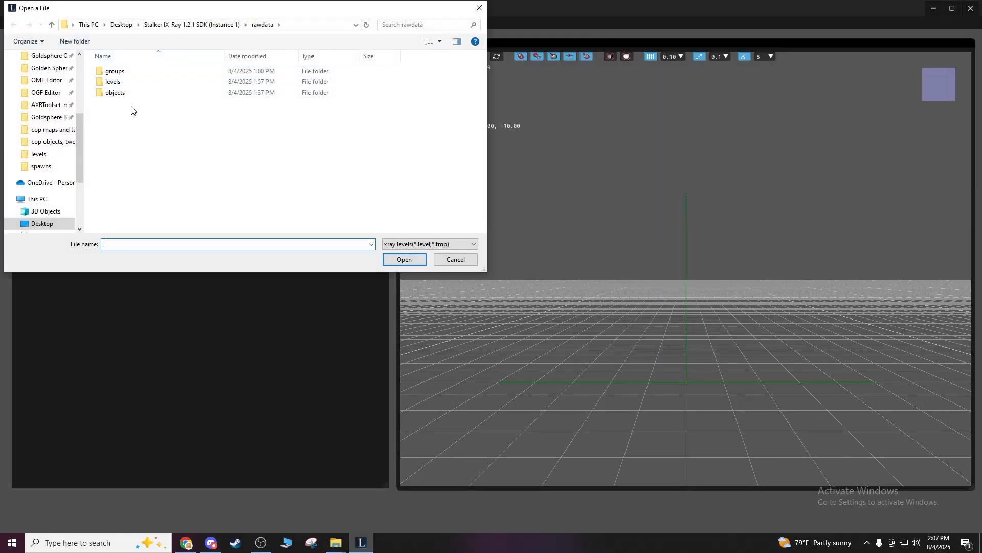
double_click(113, 81)
scroll(160, 232, "down", 2)
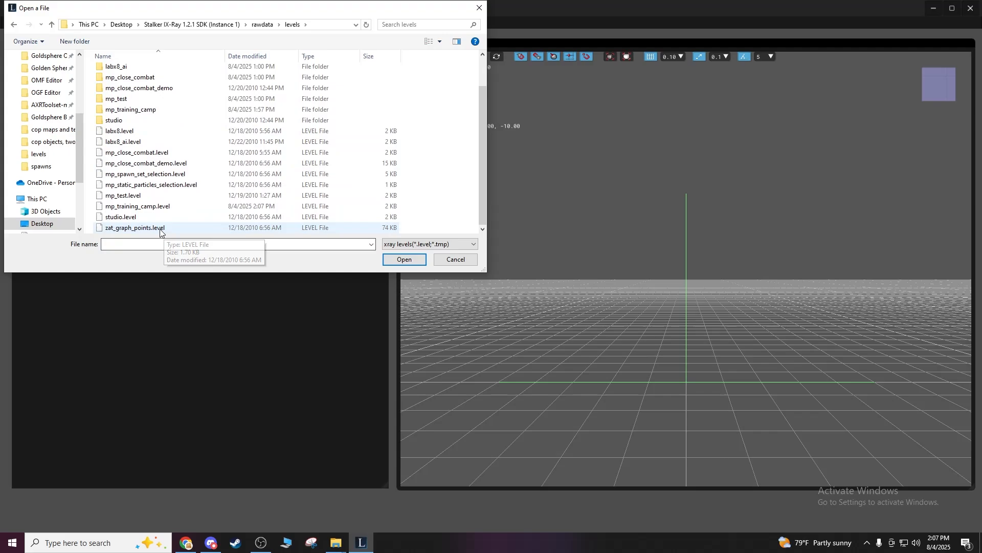
double_click(143, 206)
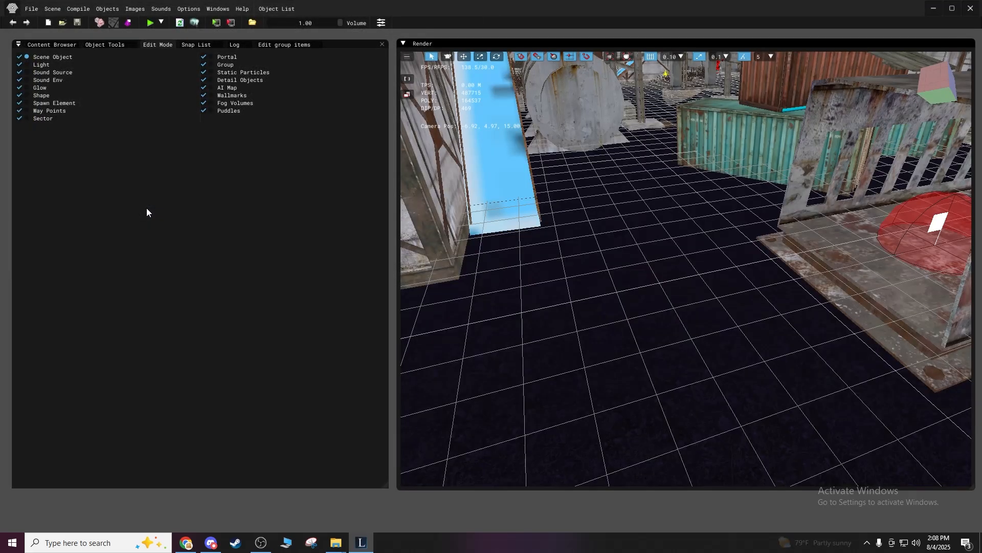
Switch the edit mode to Detail Objects and display the snap list for the training camp level.
left_click(191, 45)
left_click(162, 45)
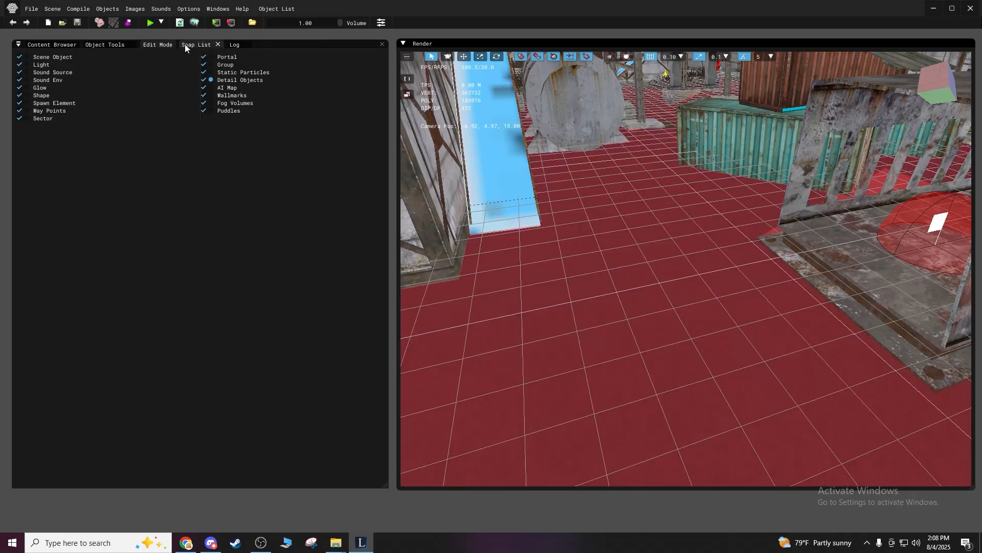
left_click(185, 45)
mouse_move(580, 255)
left_mouse_down("shift")
mouse_move(604, 271)
mouse_move(586, 252)
left_mouse_up("shift")
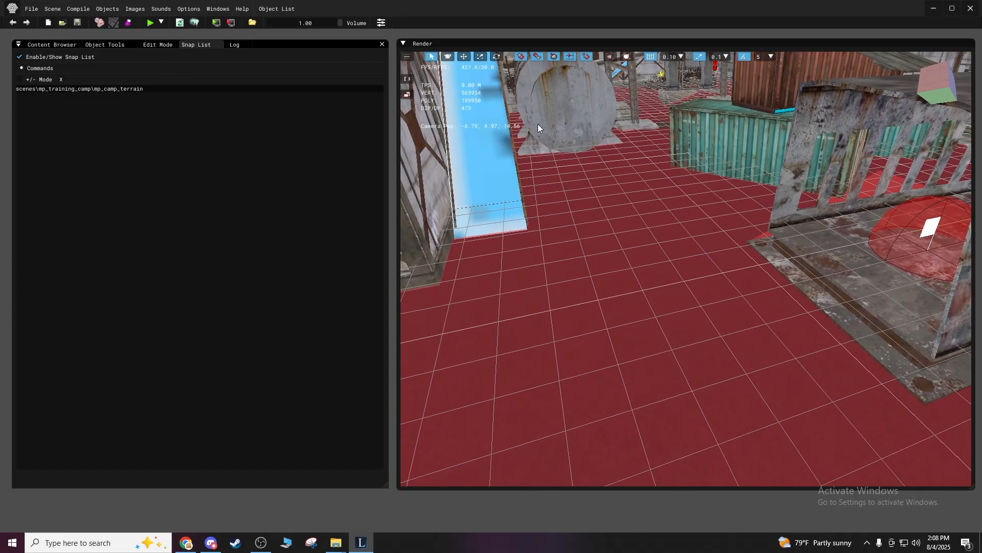
Switch to File Explorer and open the textures folder inside the SDK's gamedata folder.
left_click(931, 4)
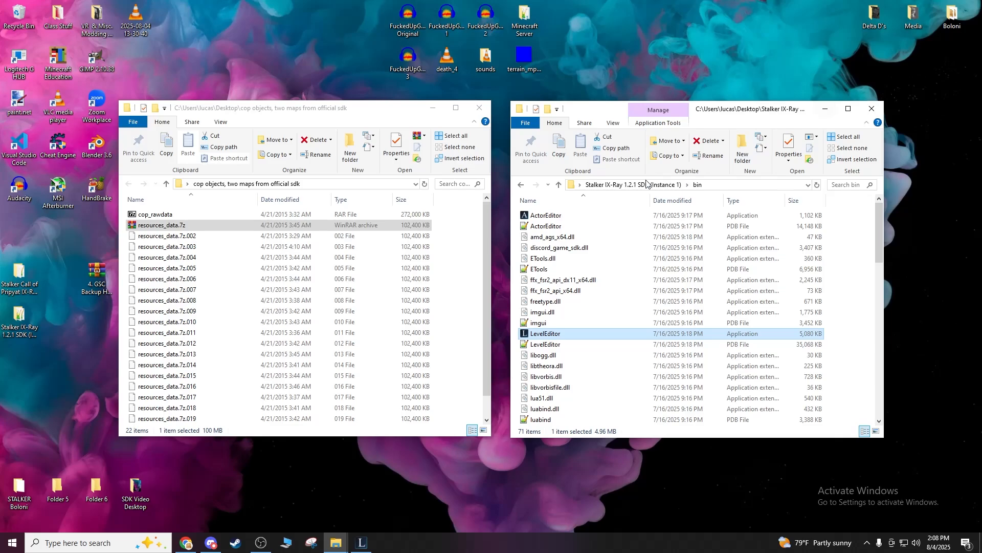
left_click(522, 184)
double_click(544, 226)
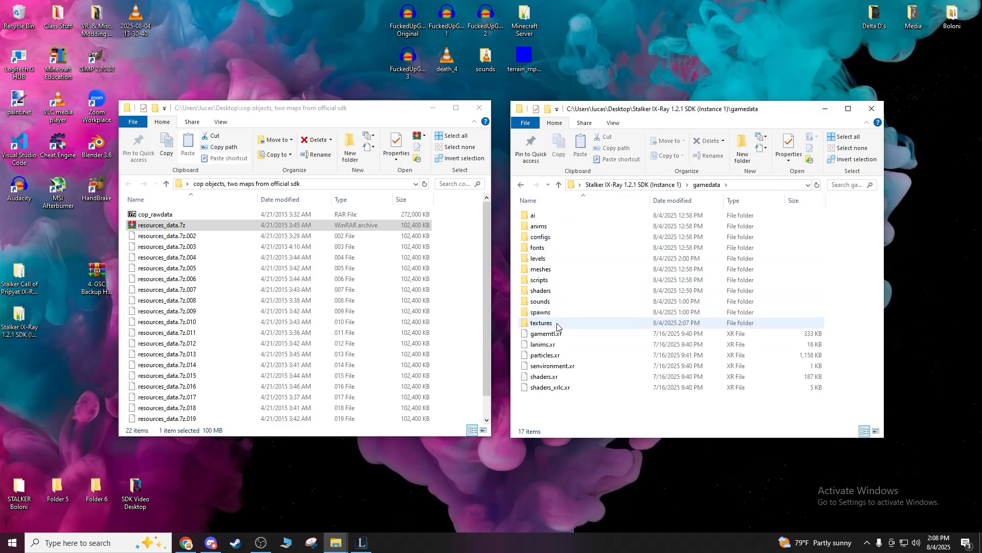
left_click(554, 323)
double_click(554, 324)
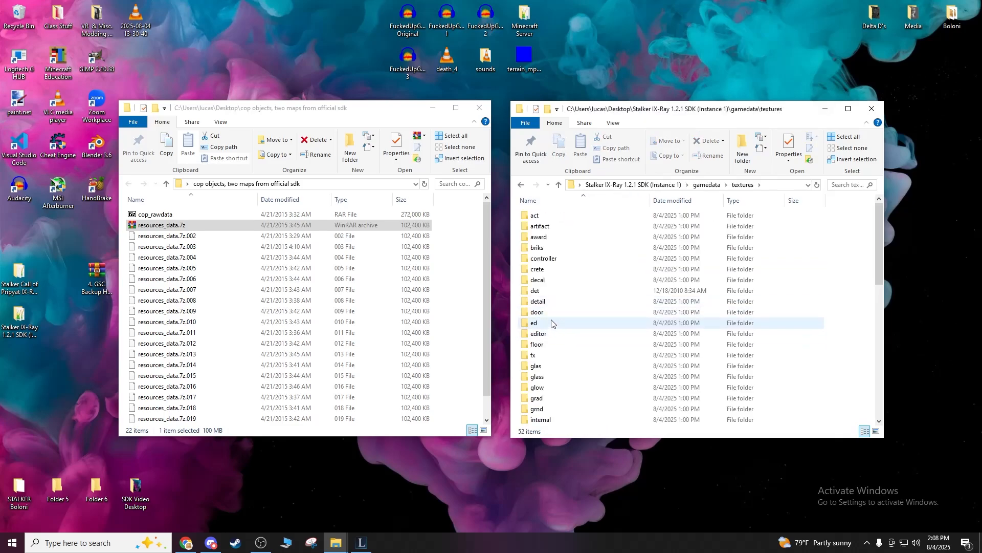
Look through the texture folders and open the det folder.
scroll(551, 324, "down", 1)
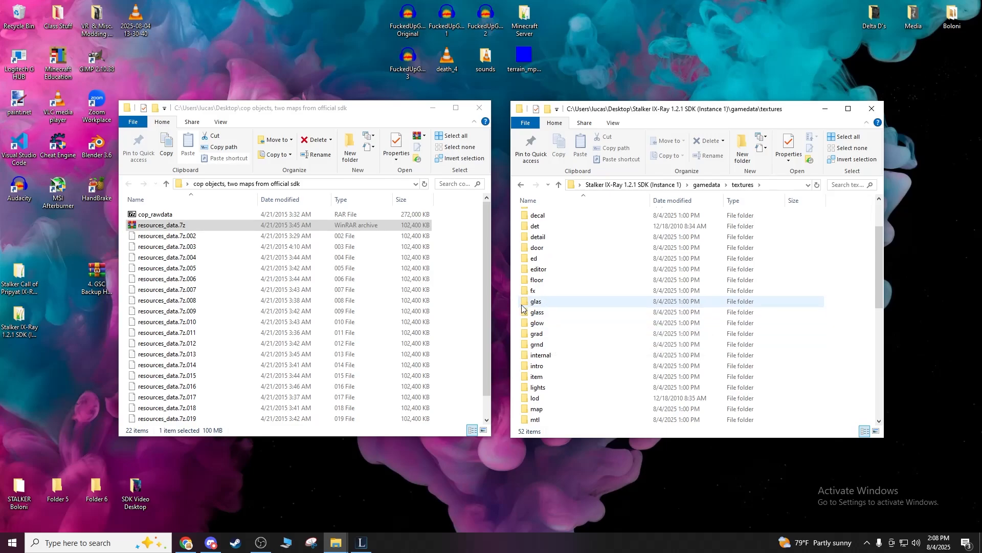
scroll(564, 306, "down", 2)
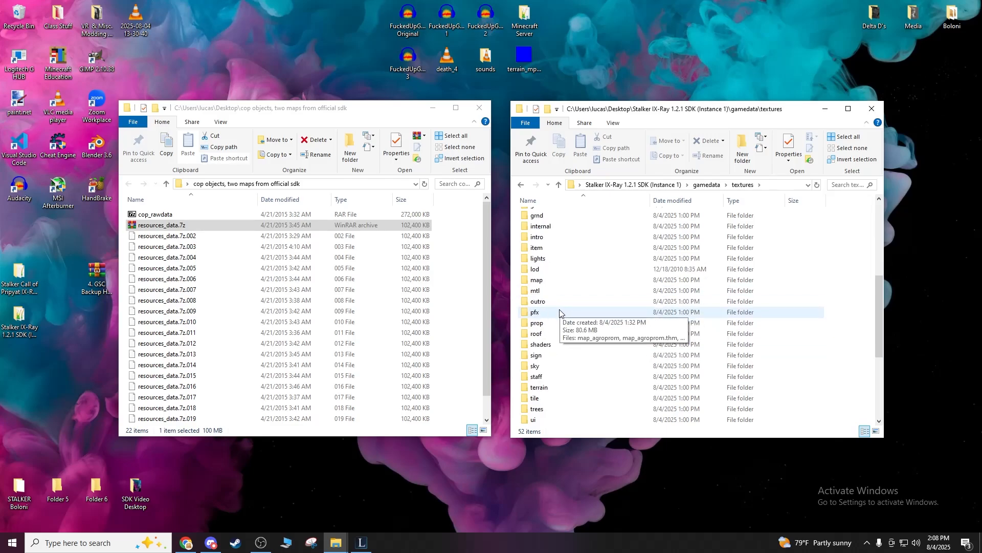
scroll(550, 366, "up", 1)
scroll(548, 366, "up", 2)
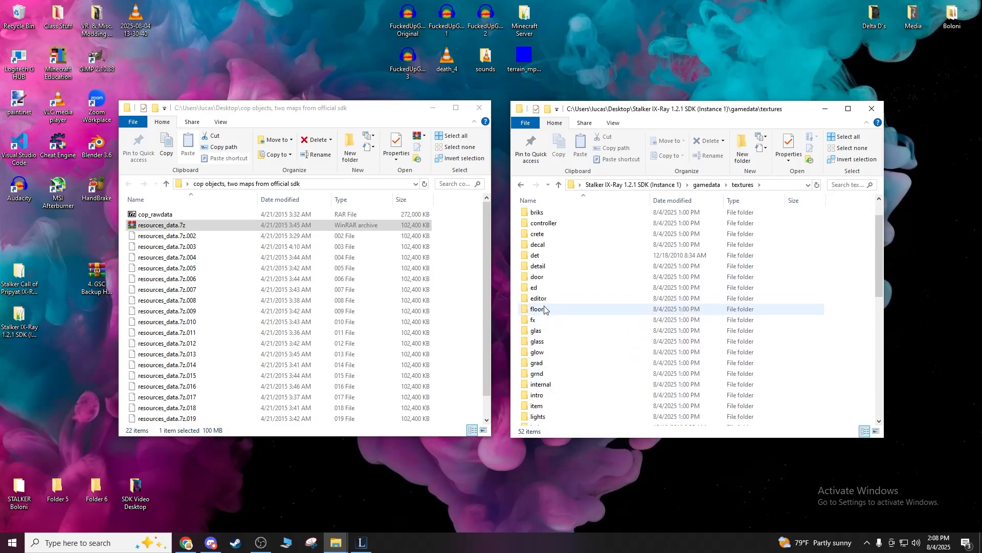
left_click(545, 256)
double_click(544, 257)
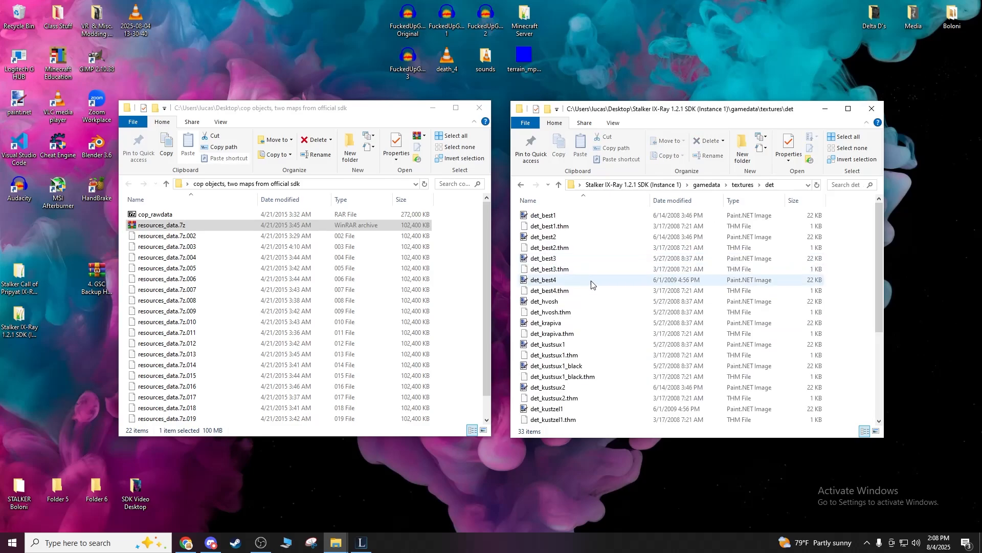
Review the detail texture files in the det folder, briefly opening det_krapiva in Paint.NET and closing it.
scroll(658, 309, "down", 4)
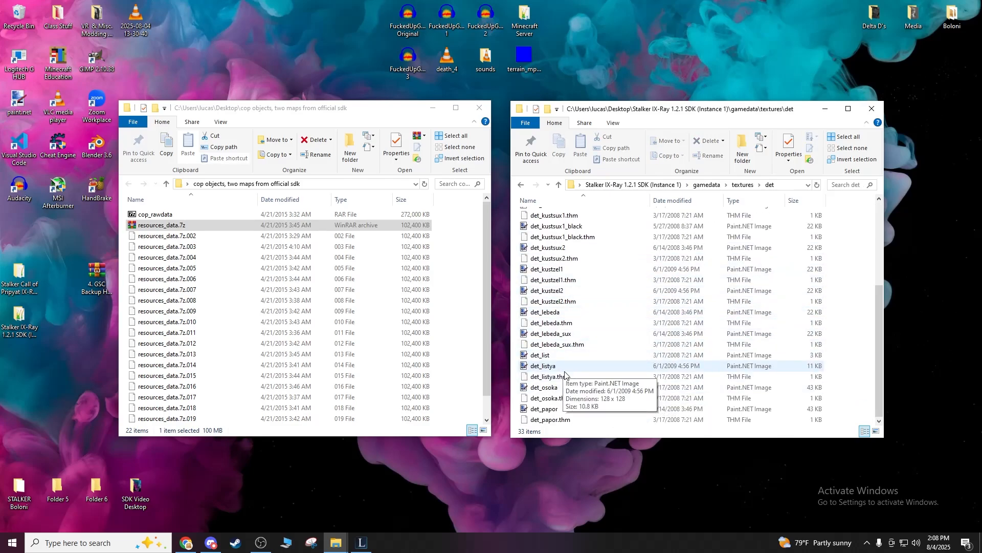
scroll(563, 358, "up", 5)
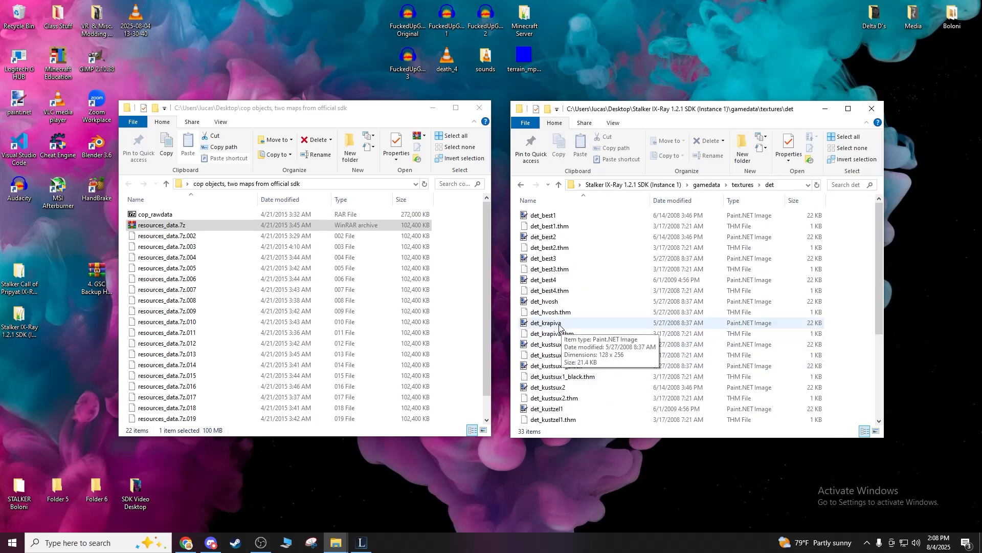
left_click(547, 323)
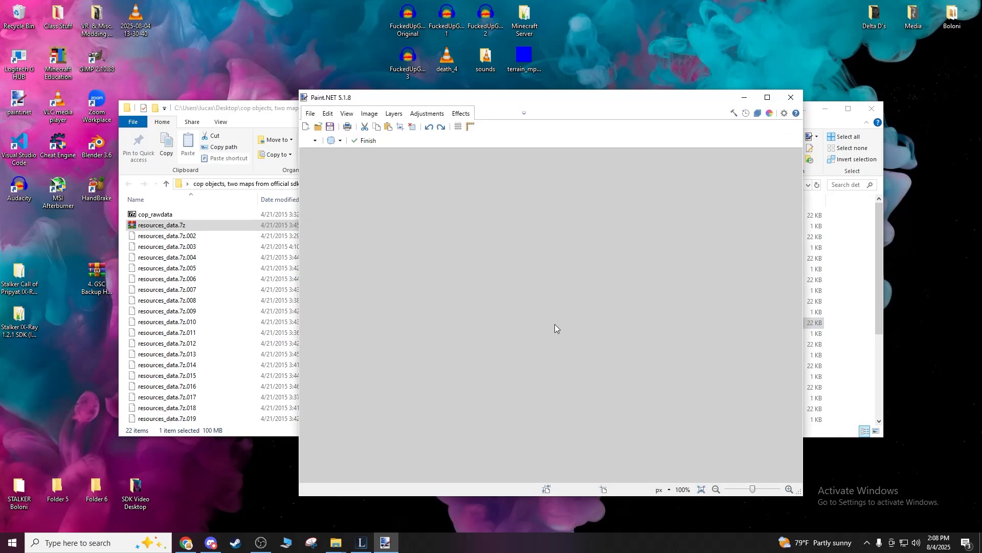
left_click(790, 97)
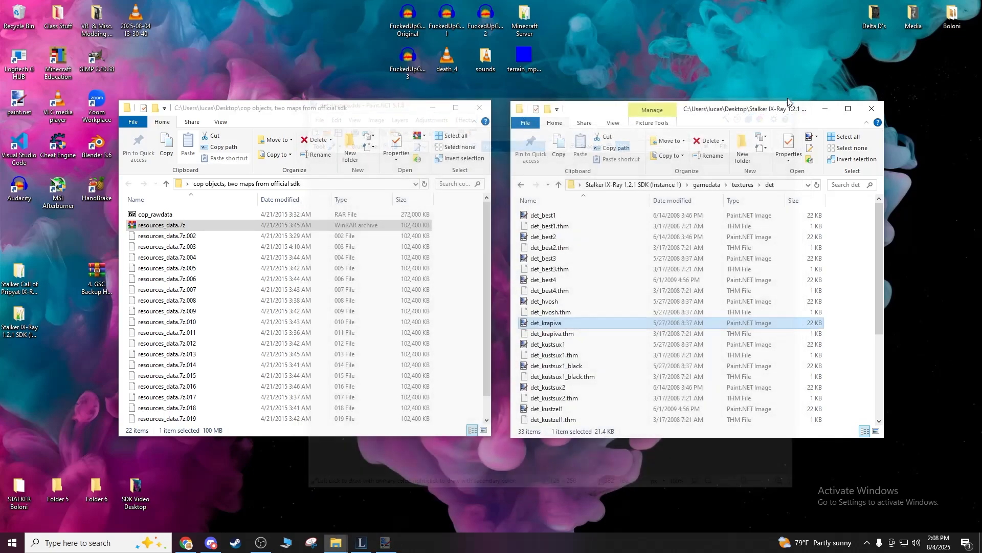
scroll(602, 280, "down", 5)
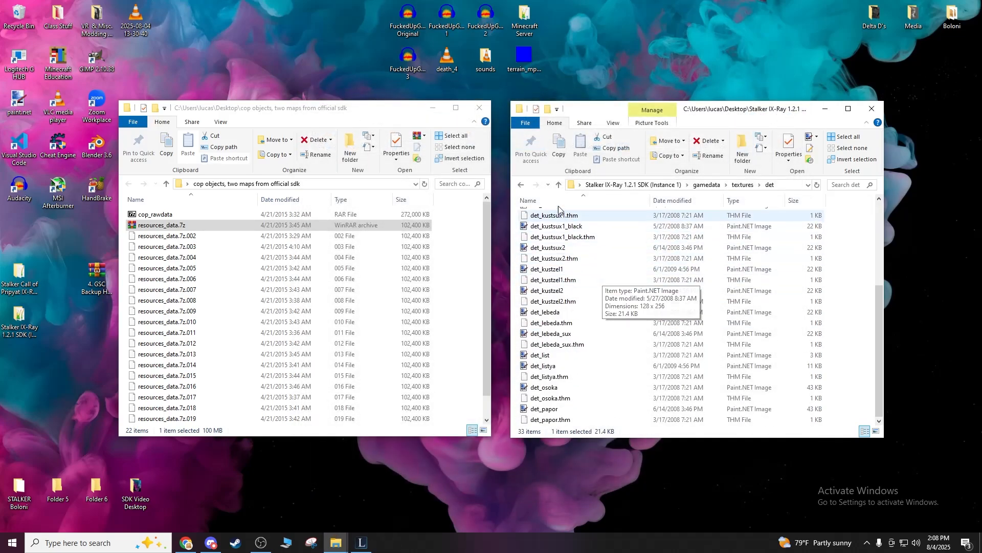
Return to the textures folder and open its terrain subfolder.
left_click(521, 185)
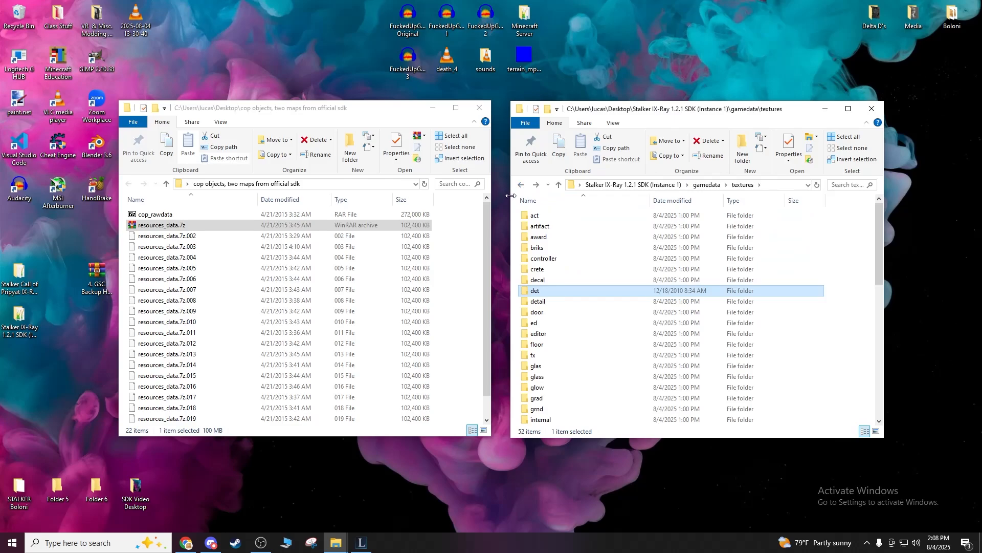
scroll(580, 322, "down", 5)
scroll(584, 322, "up", 4)
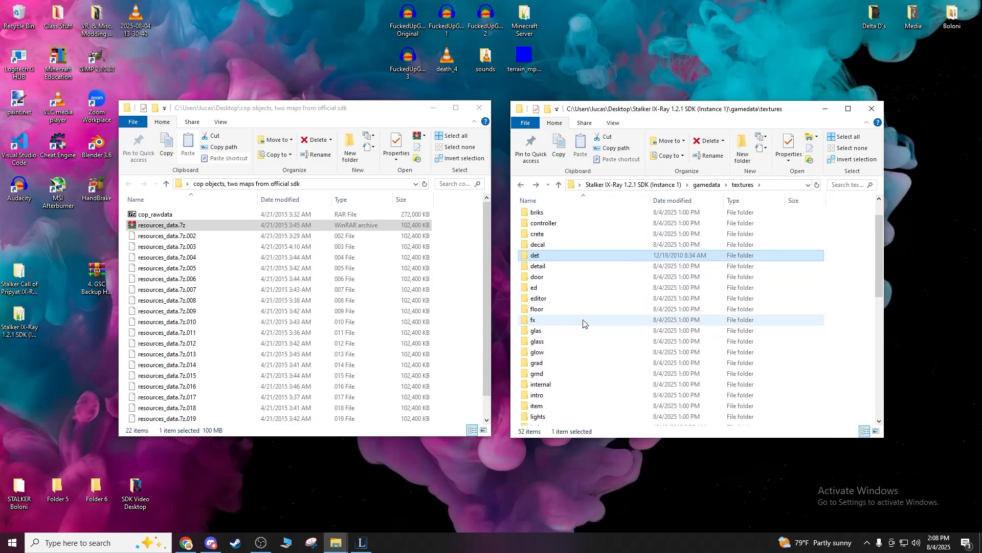
scroll(622, 346, "down", 4)
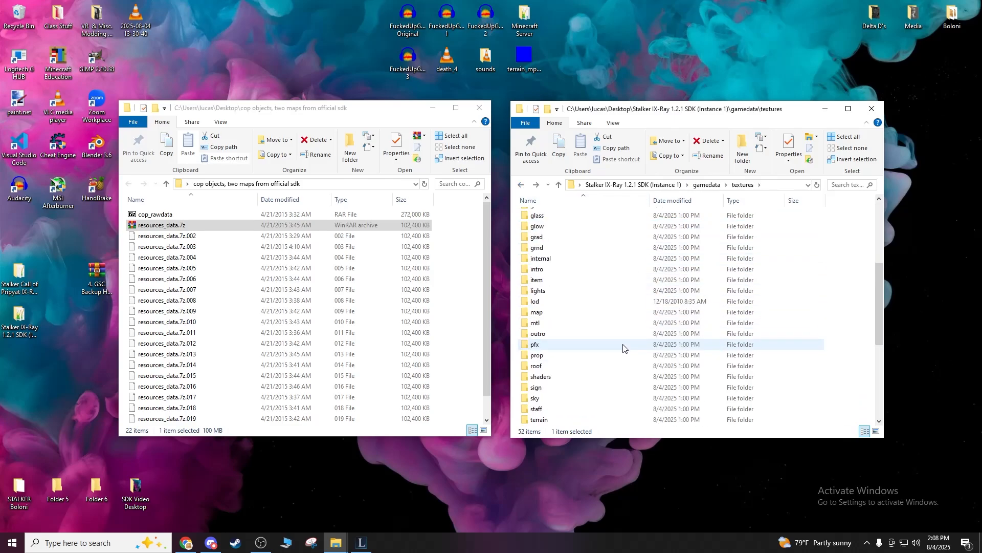
scroll(622, 349, "down", 2)
double_click(588, 355)
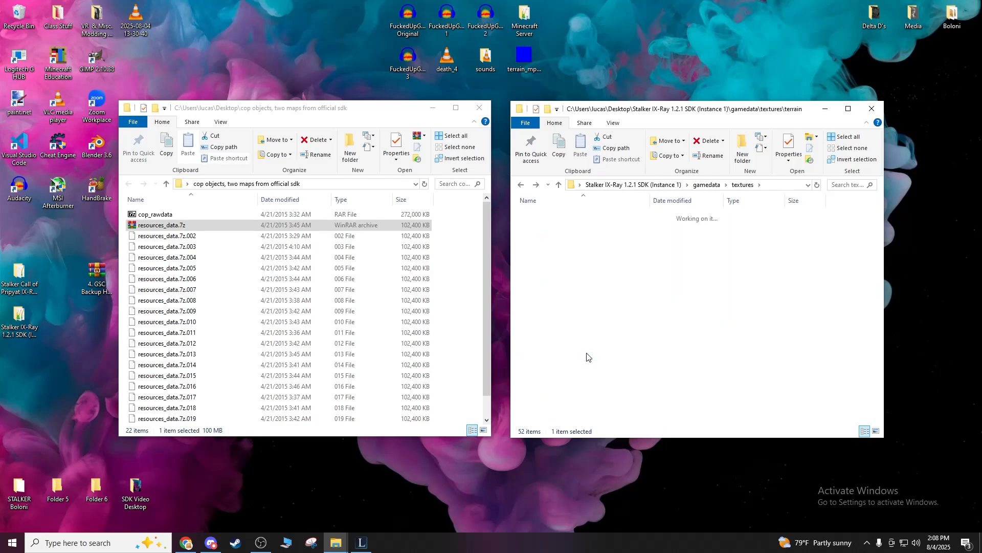
Examine the terrain folder's texture, det and mask files for the training camp and the other multiplayer maps.
scroll(574, 308, "down", 5)
scroll(575, 307, "down", 8)
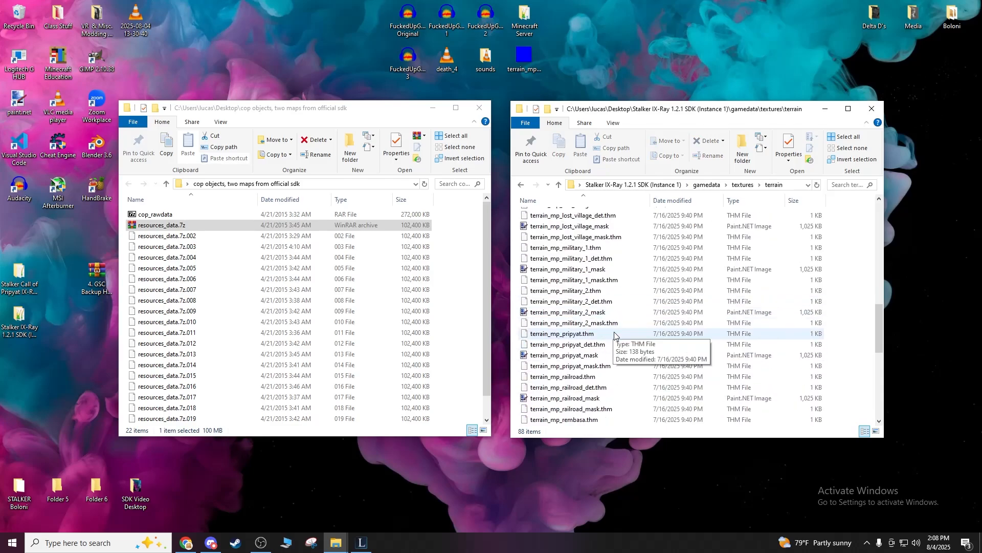
scroll(660, 266, "down", 1)
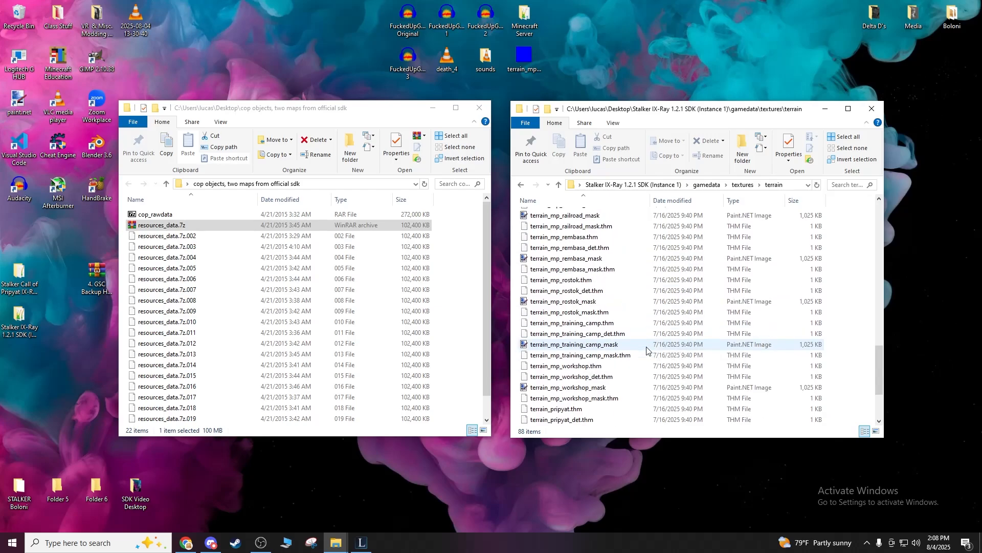
mouse_move(648, 348)
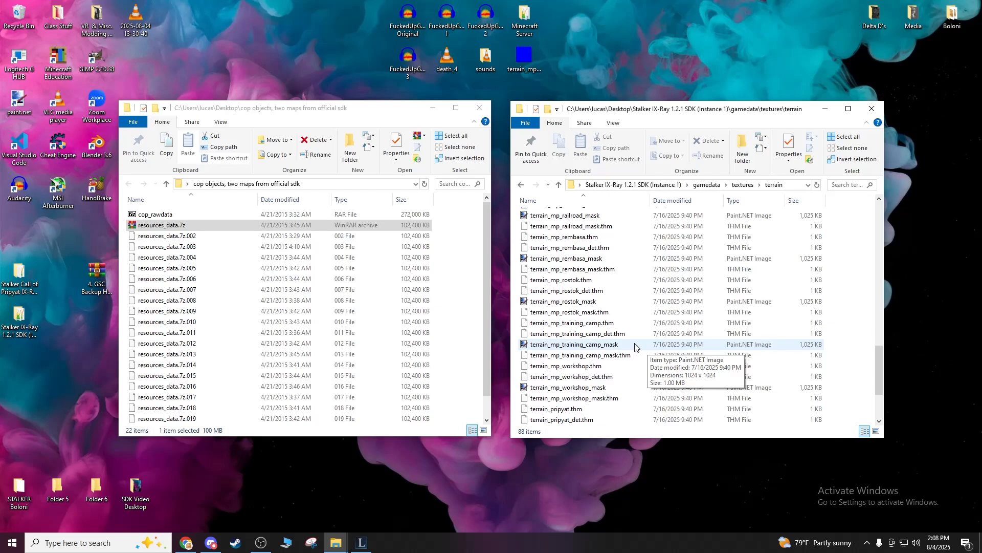
scroll(636, 347, "up", 3)
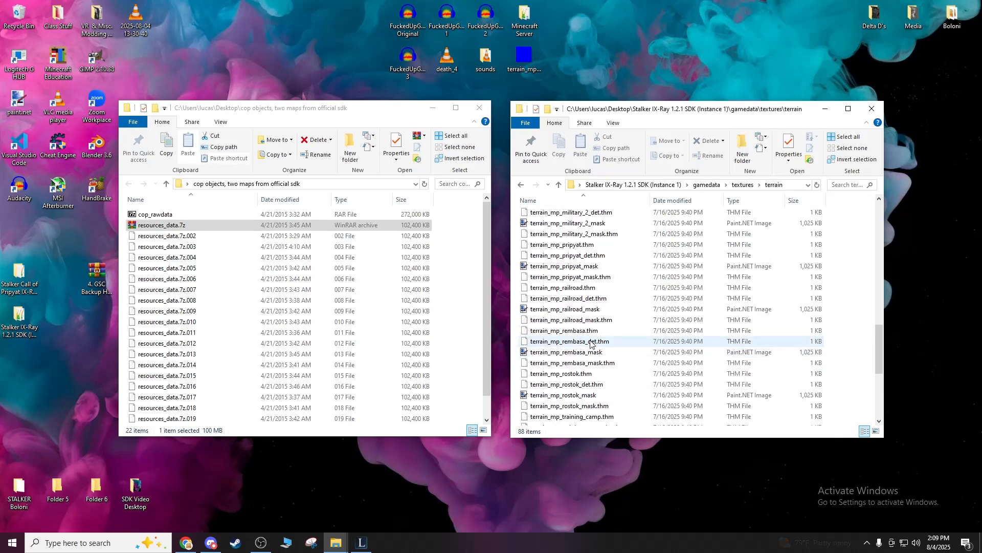
mouse_move(602, 319)
scroll(602, 319, "up", 1)
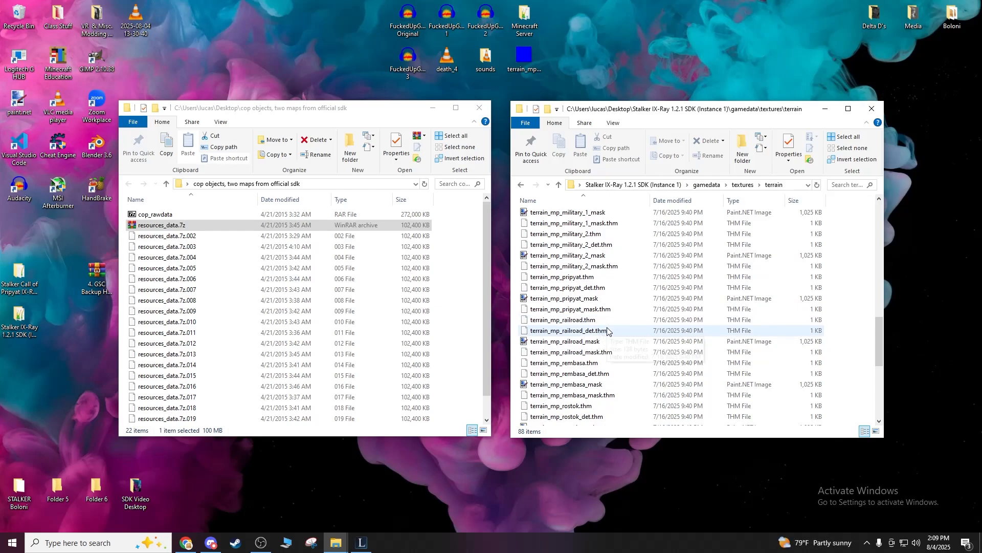
scroll(608, 330, "up", 2)
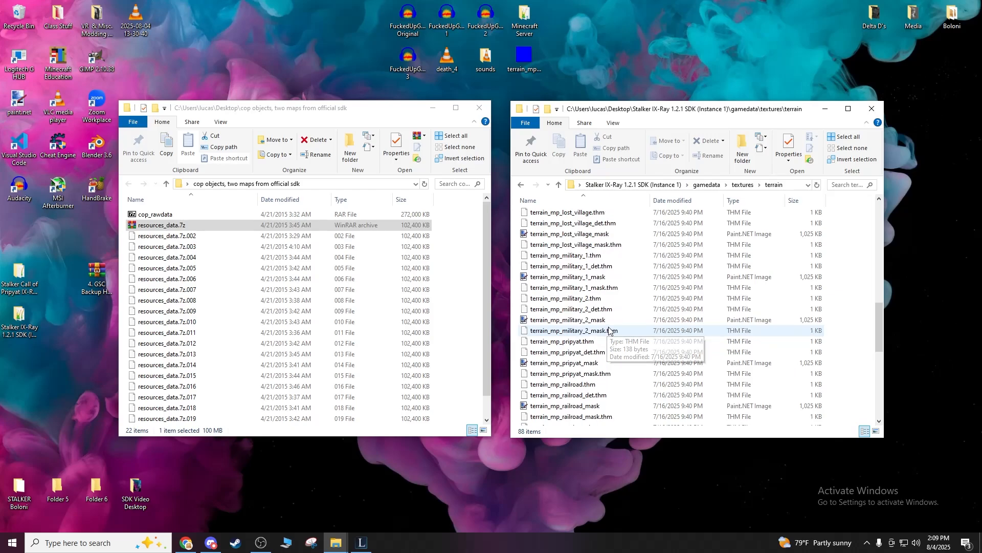
scroll(608, 330, "up", 2)
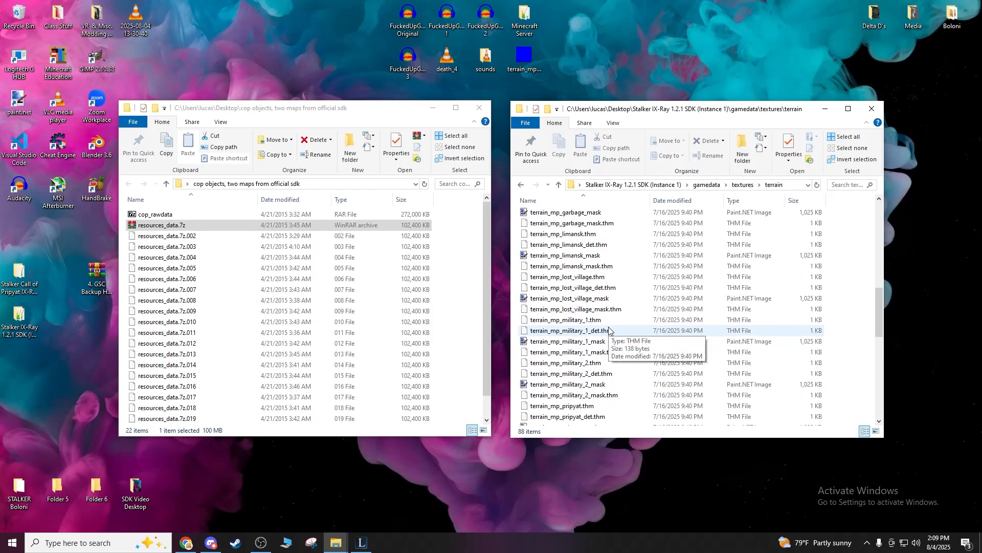
scroll(609, 330, "up", 5)
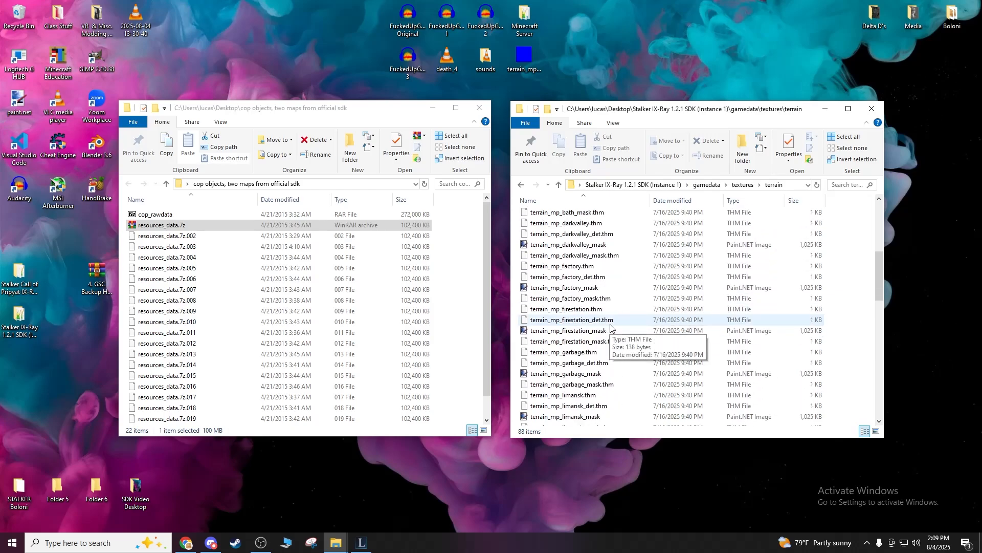
scroll(611, 327, "down", 7)
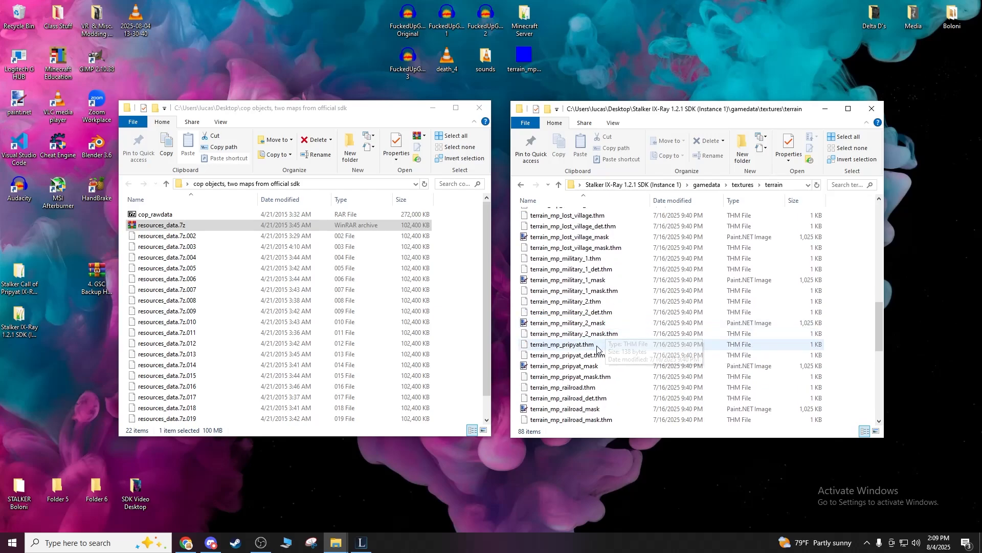
Copy terrain_mp_railroad_det.thm from the terrain folder onto the desktop, close the terrain folder window, and place the copy beneath the SDK folders.
left_click(561, 403)
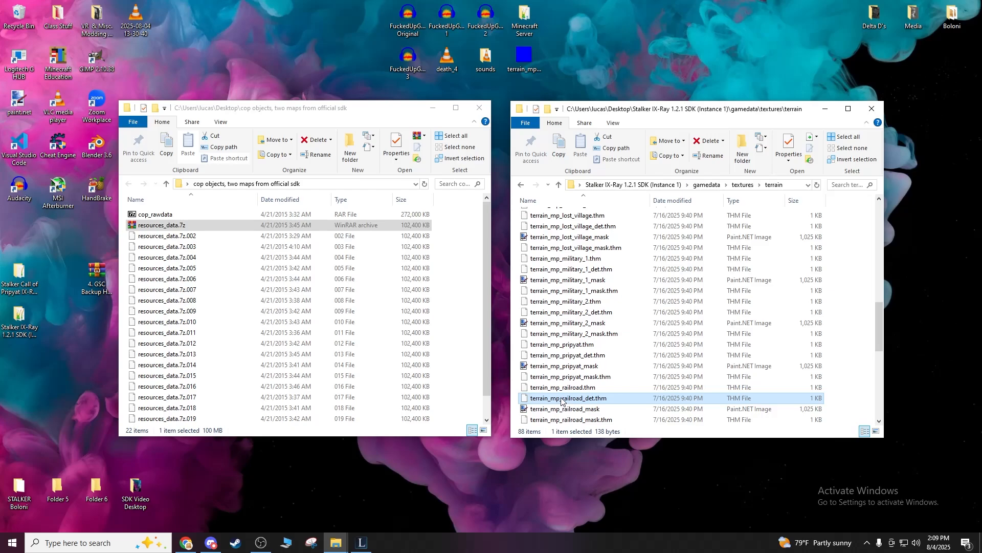
right_click(578, 407)
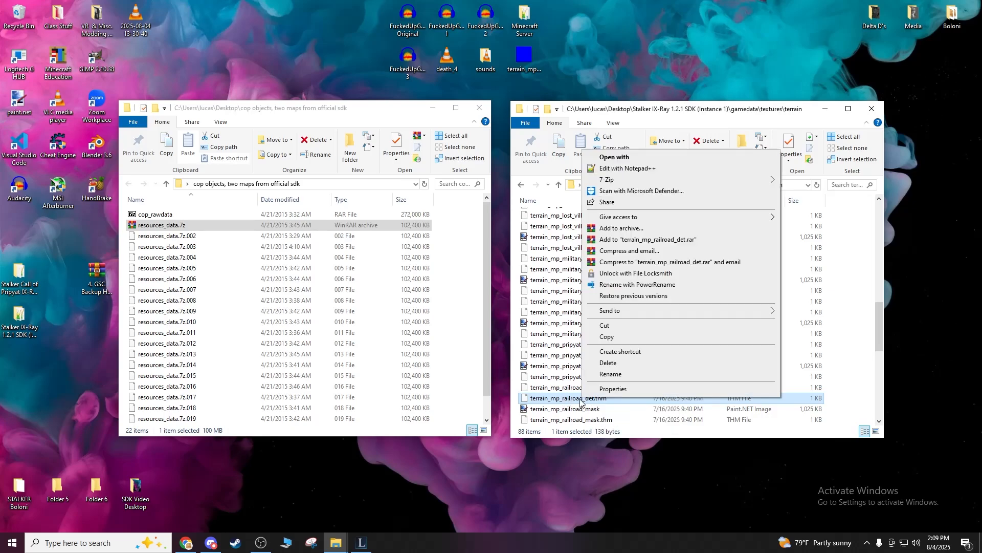
left_click(607, 338)
left_click(11, 366)
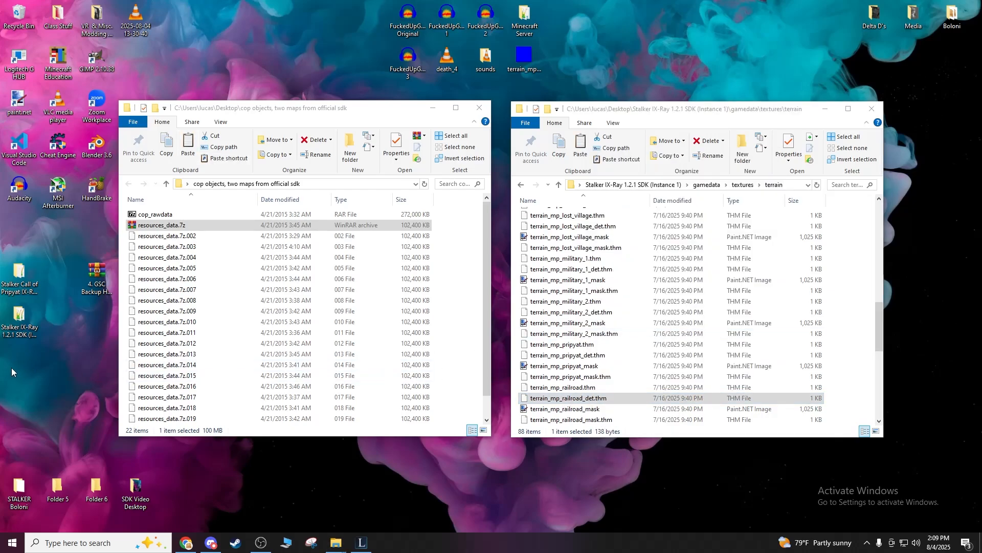
key("ctrl+v")
left_click(873, 108)
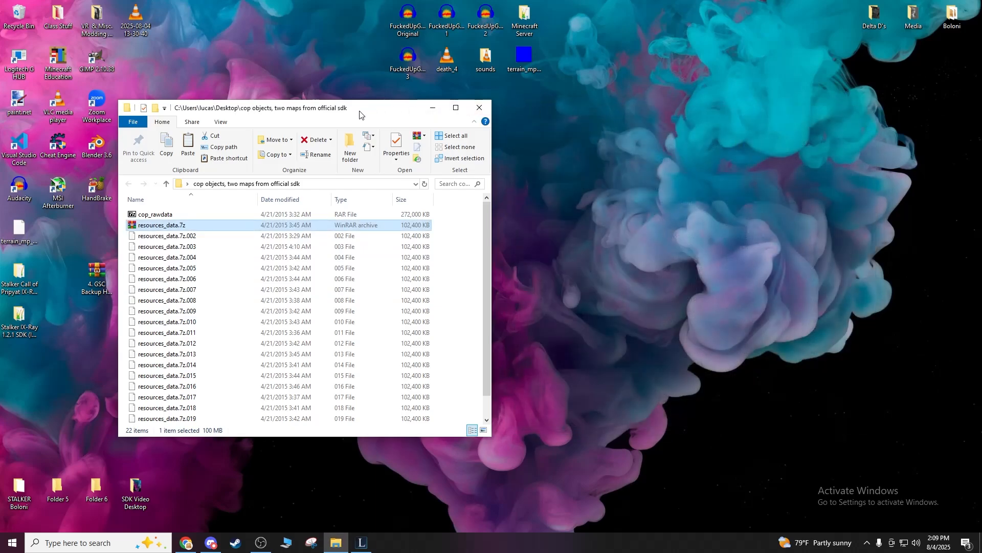
left_click_drag(358, 108, 510, 105)
left_click_drag(19, 238, 15, 364)
Try to open the desktop copy of terrain_mp_railroad_det.thm in Paint.NET without making it the default app, then close Paint.NET.
right_click(10, 370)
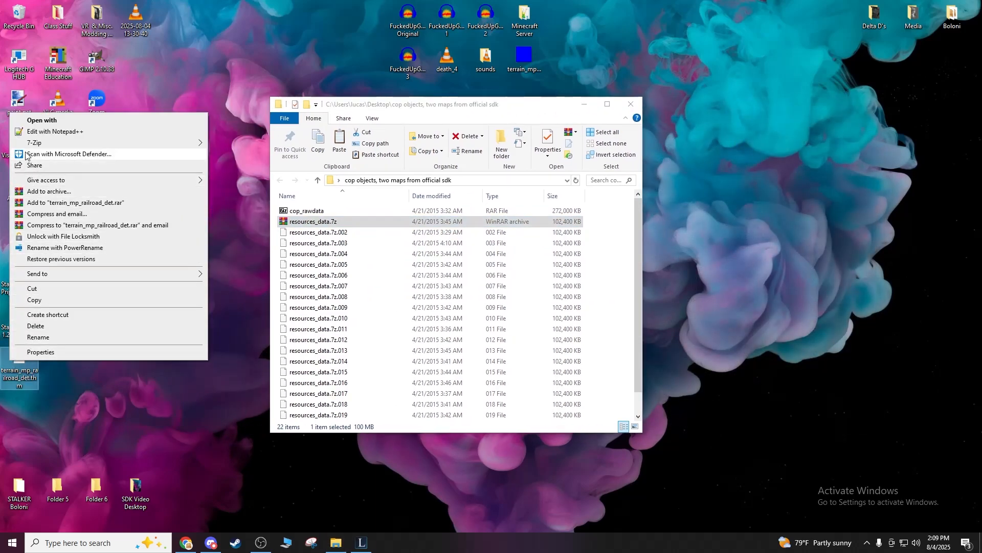
left_click(80, 394)
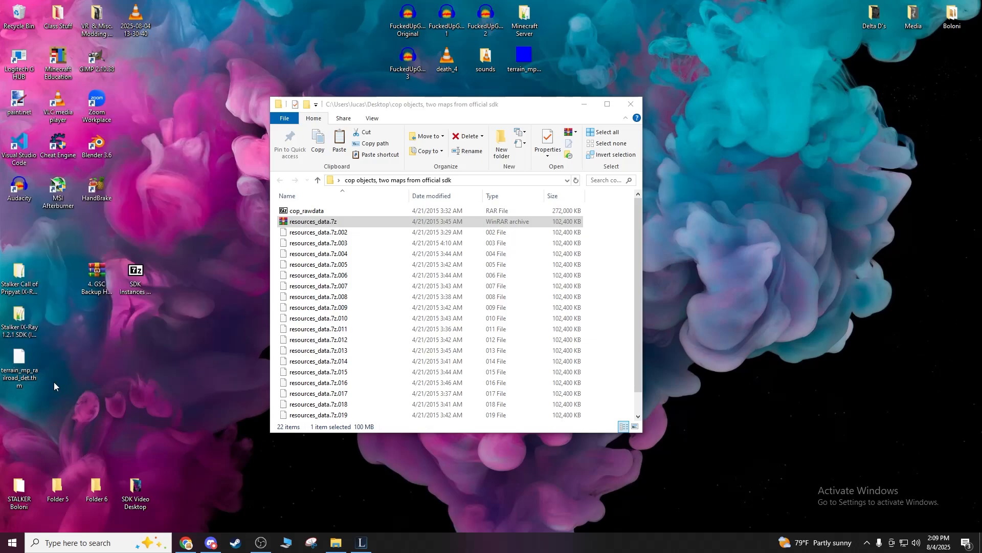
double_click(14, 364)
left_click(406, 231)
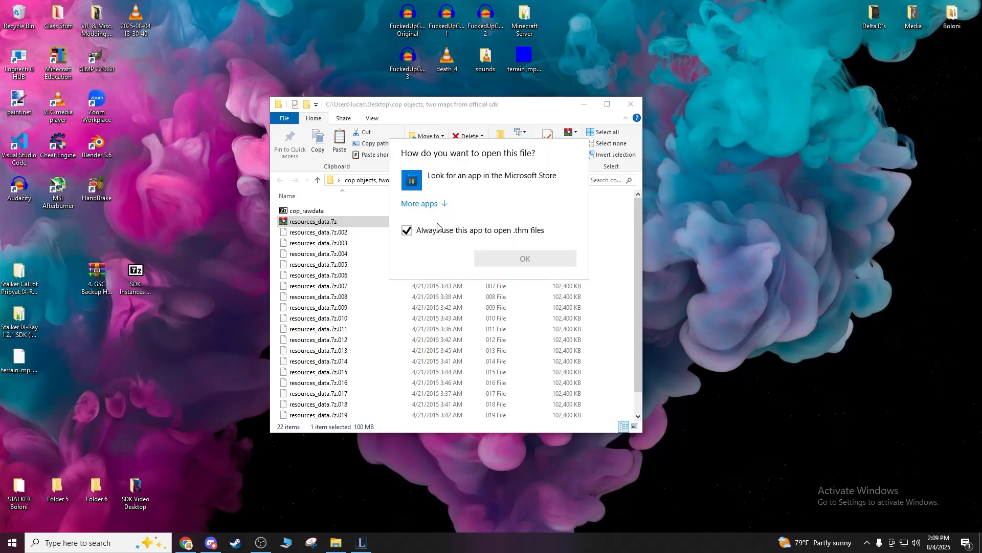
left_click(420, 204)
scroll(464, 271, "down", 1)
scroll(464, 272, "down", 6)
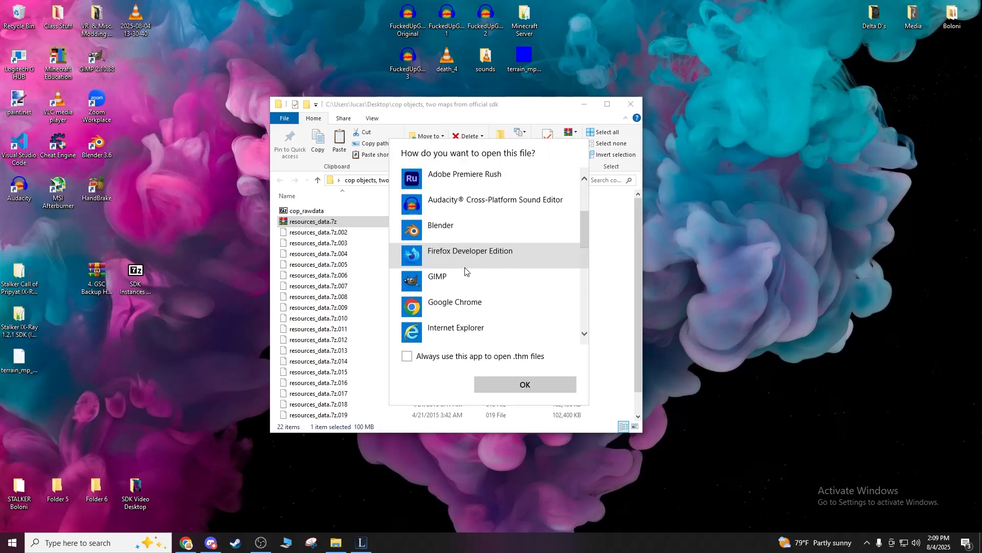
scroll(476, 293, "down", 1)
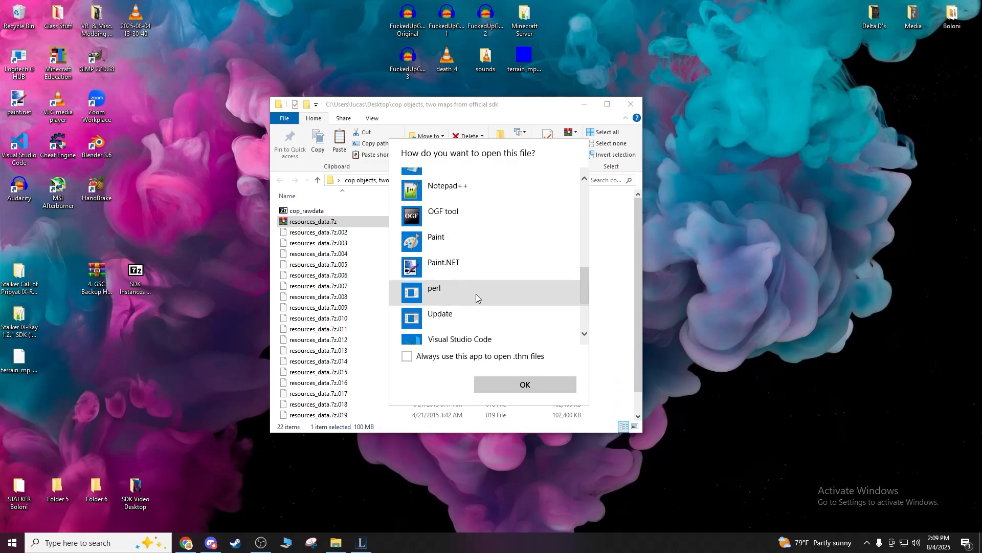
left_click(479, 267)
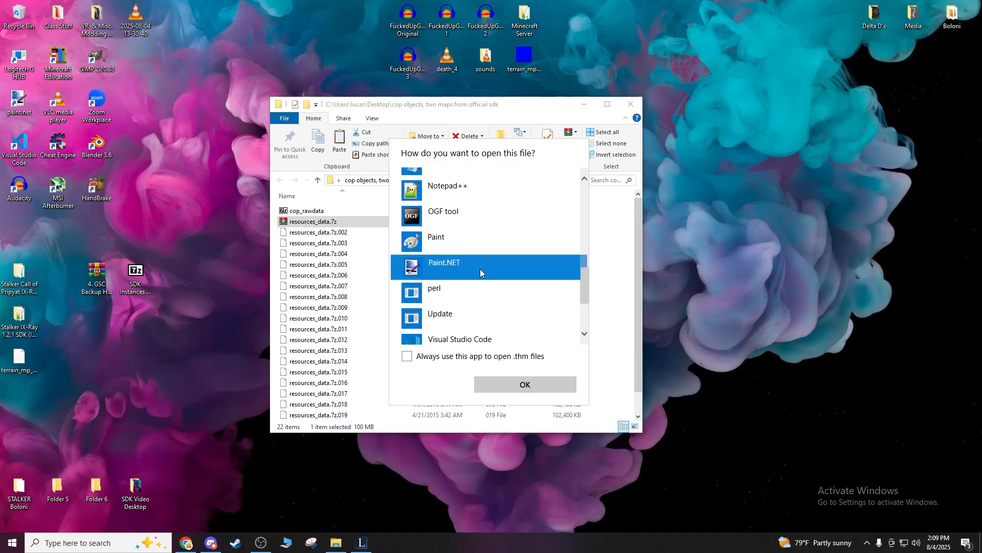
left_click(538, 381)
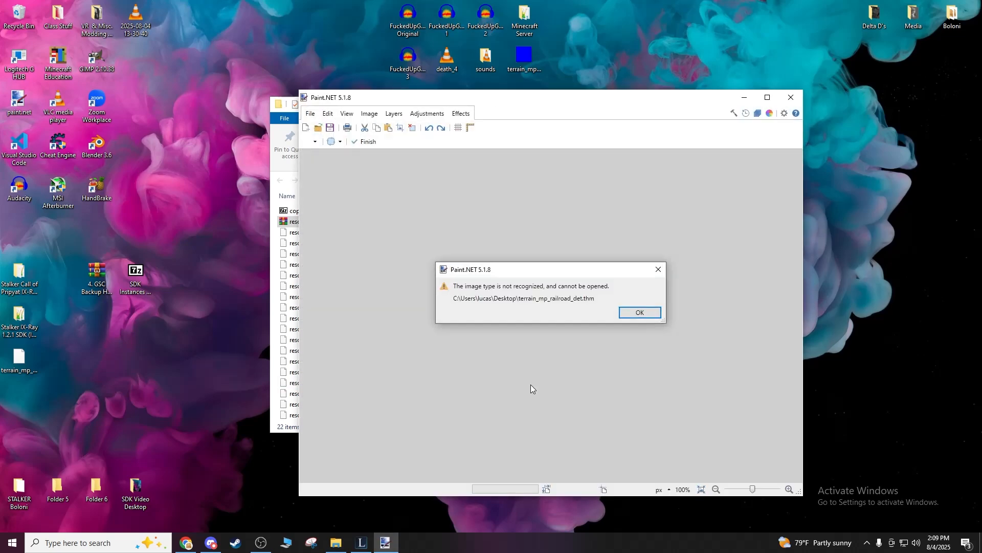
left_click(641, 316)
left_click(791, 97)
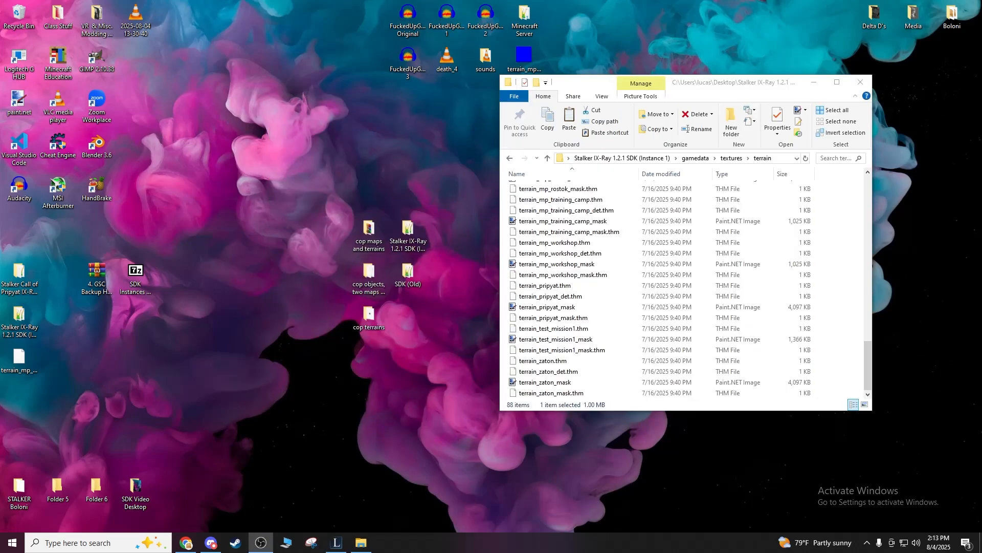
Locate terrain_mp_military_2_mask in the terrain folder and check its file properties.
scroll(549, 291, "up", 12)
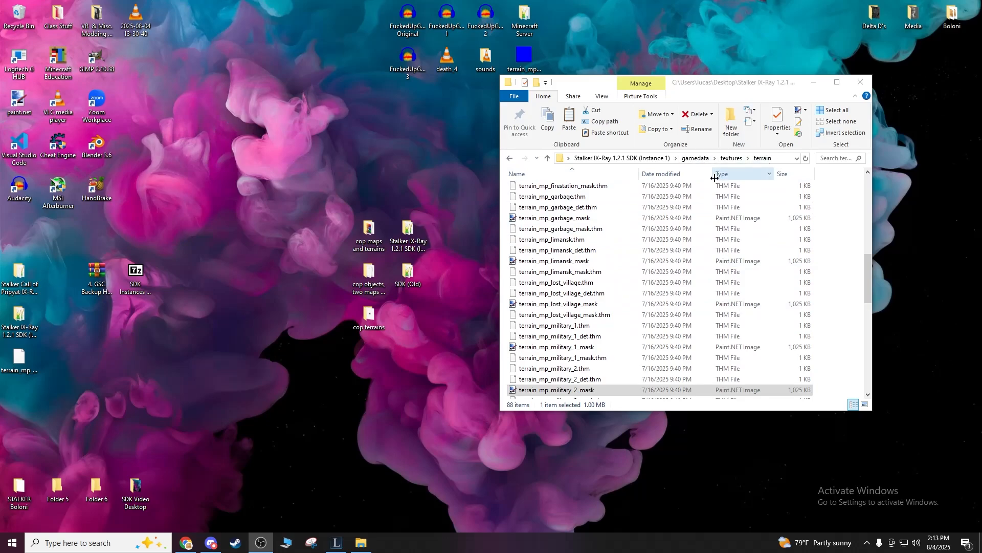
scroll(563, 279, "down", 5)
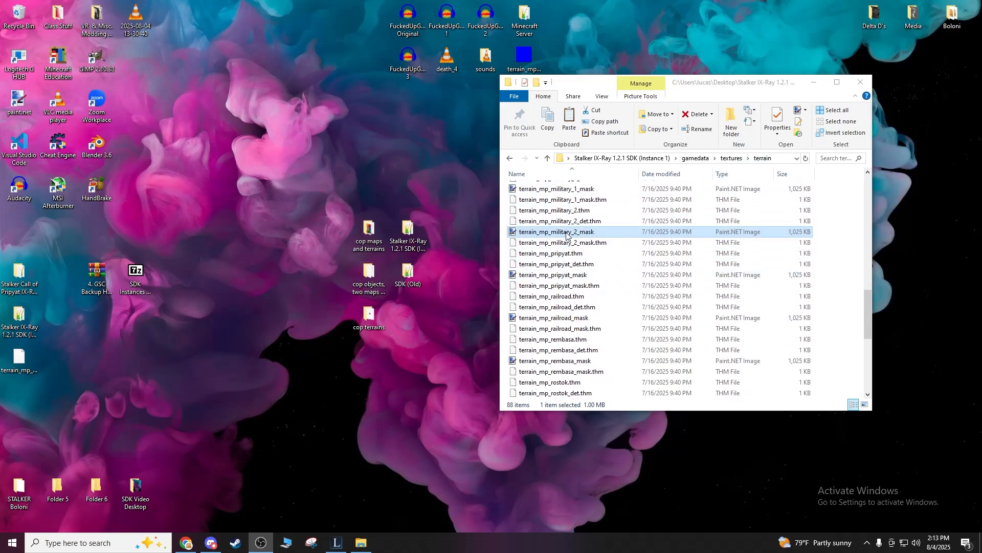
scroll(570, 236, "up", 2)
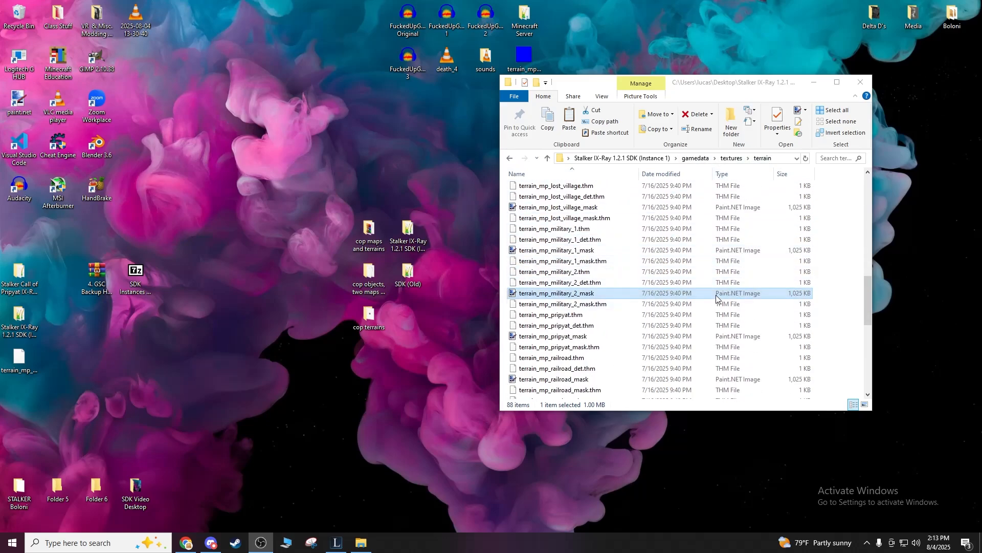
right_click(582, 295)
left_click(613, 288)
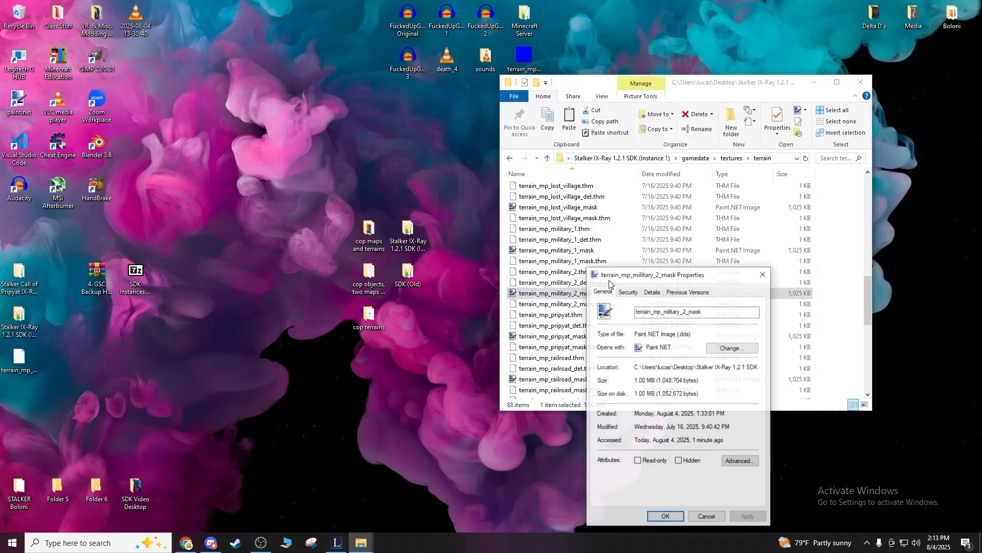
left_click(764, 275)
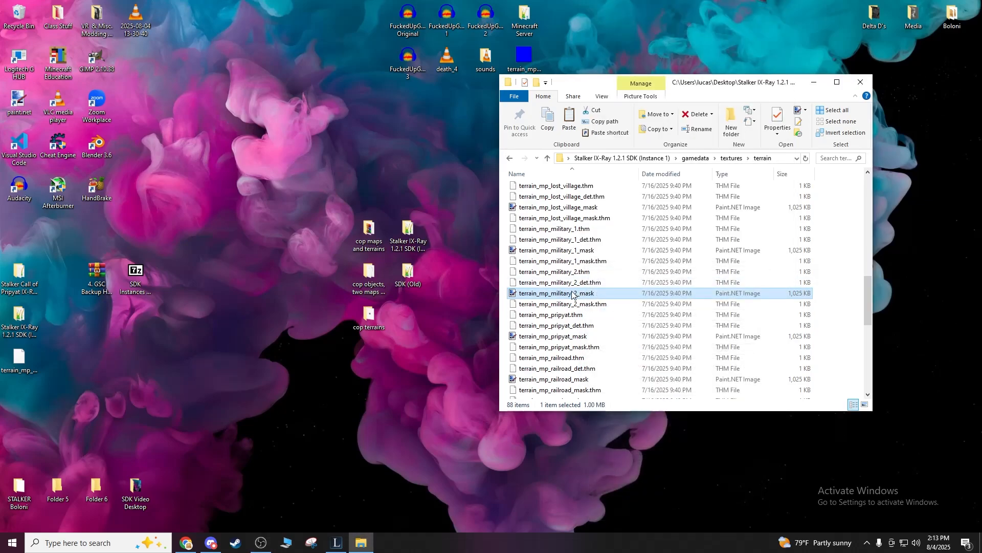
Copy the terrain_mp_military_2_mask image from the terrain folder onto the desktop.
right_click(572, 292)
left_click(602, 230)
left_click(13, 409)
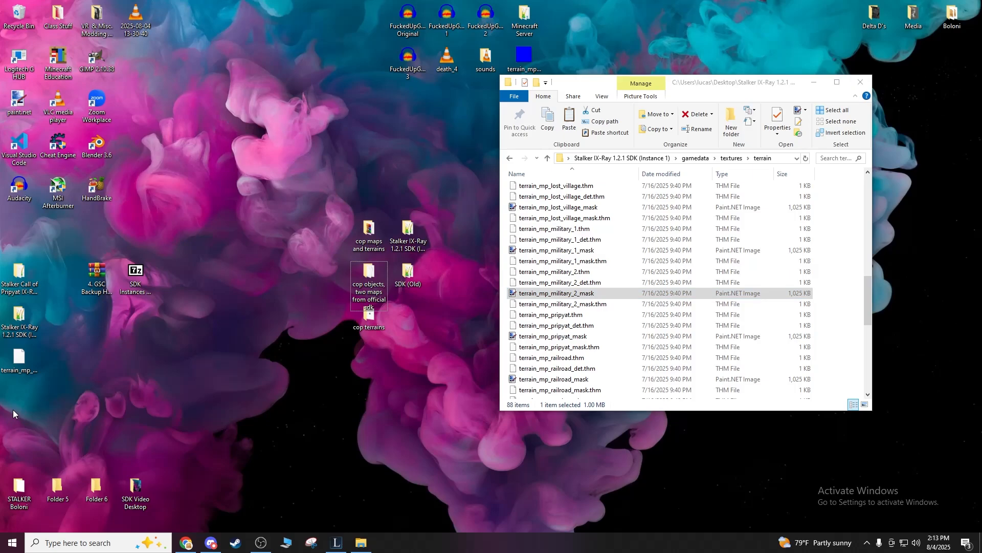
key("ctrl+v")
Delete the terrain_mp_railroad_det.thm copy from the desktop.
right_click_drag(19, 351, 16, 351)
left_click(2, 403)
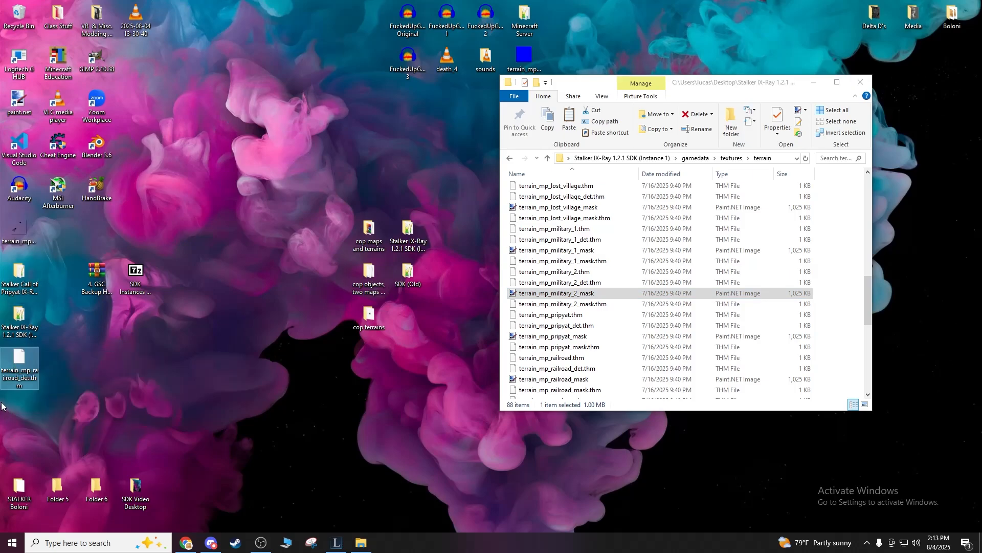
right_click(13, 365)
left_click(38, 331)
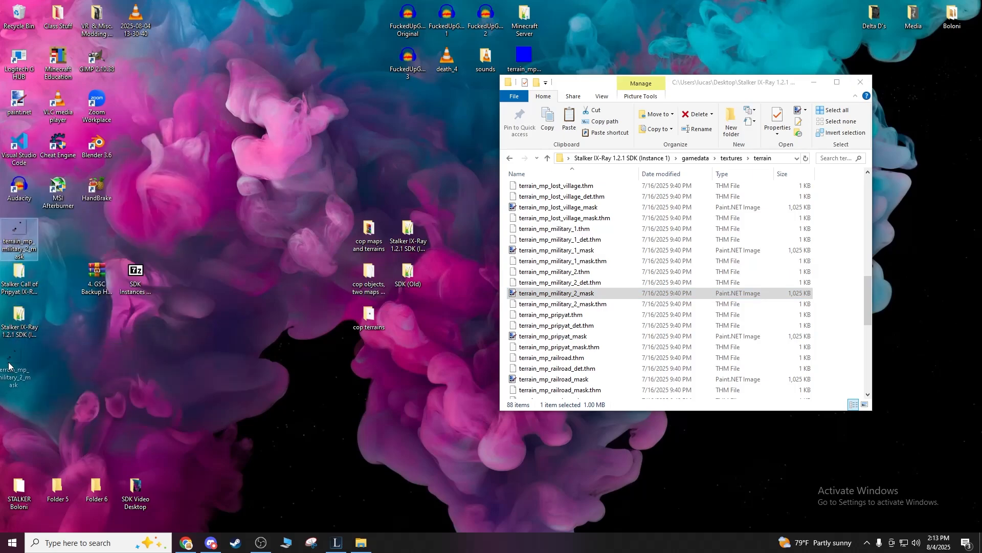
Open the desktop copy of terrain_mp_military_2_mask in Paint.NET and erase its entire contents.
double_click(21, 358)
mouse_move(603, 112)
left_mouse_down()
mouse_move(493, 112)
mouse_move(555, 110)
left_mouse_up()
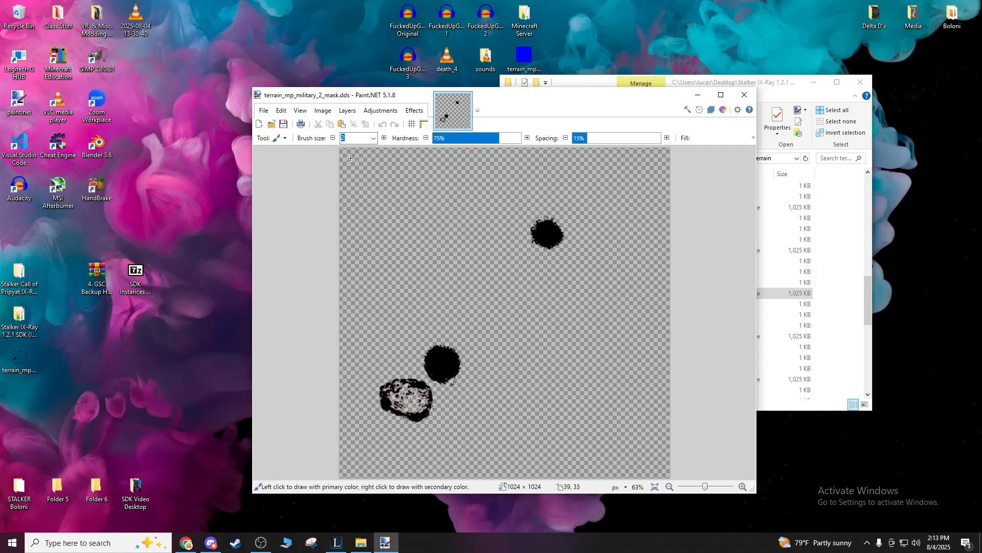
left_click(269, 140)
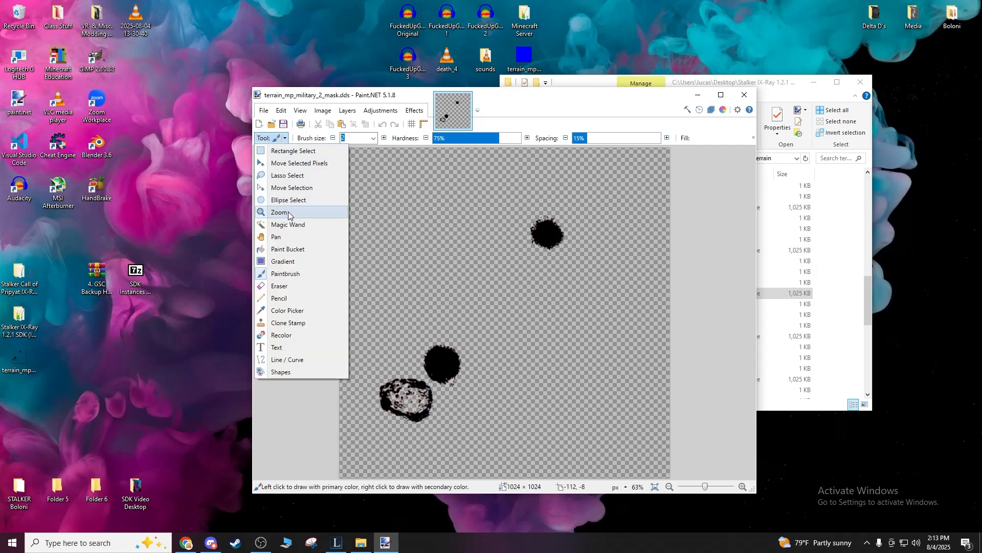
left_click(294, 150)
key("ctrl+a")
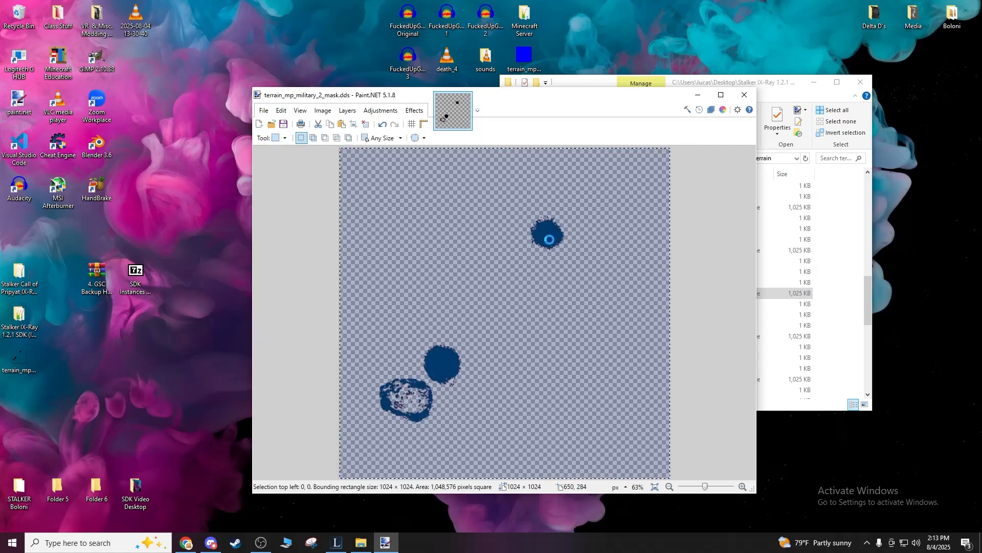
key("Delete")
left_click(265, 139)
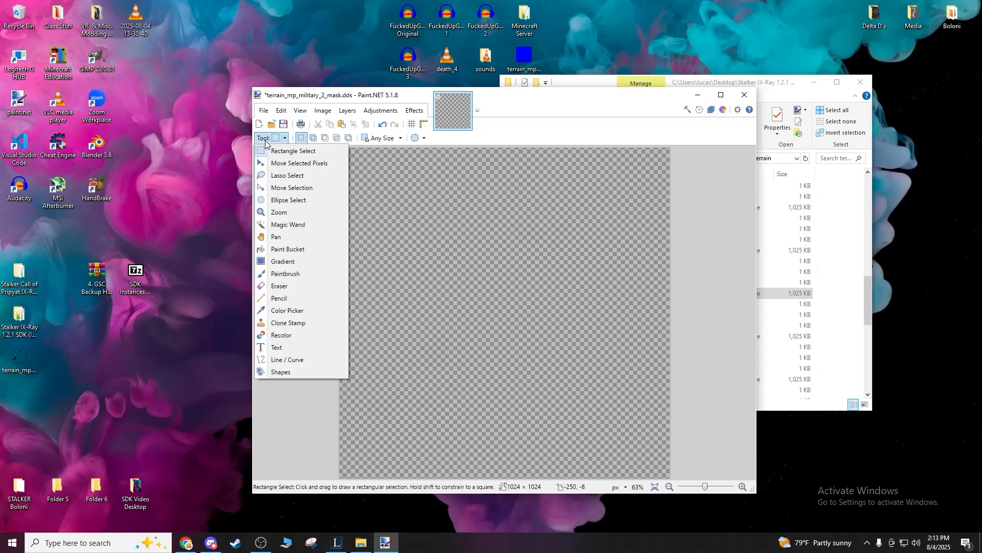
Switch to the level editor and check the index color assigned to detail\det_hvosh in the Detail Object List, then minimize the editor.
left_click(336, 542)
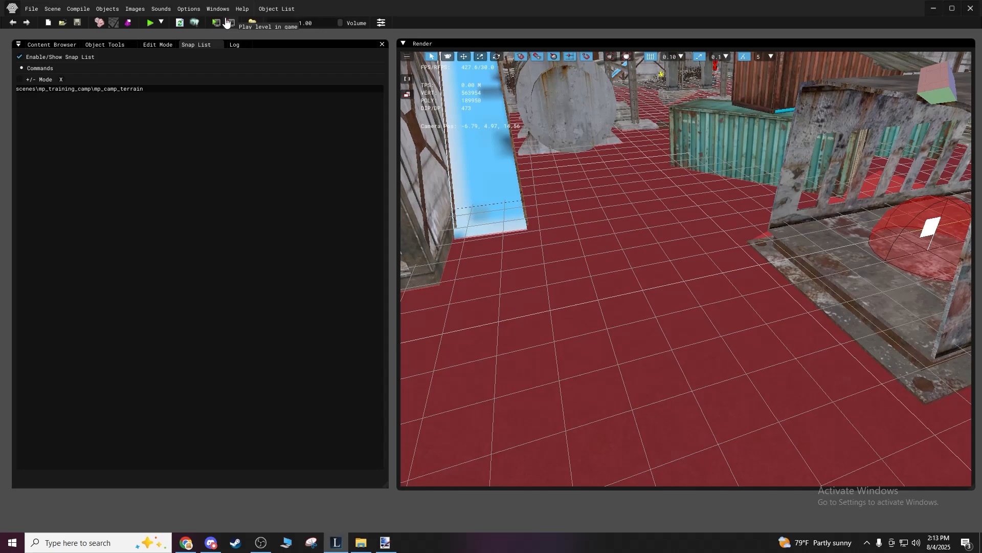
left_click(158, 45)
left_click(106, 45)
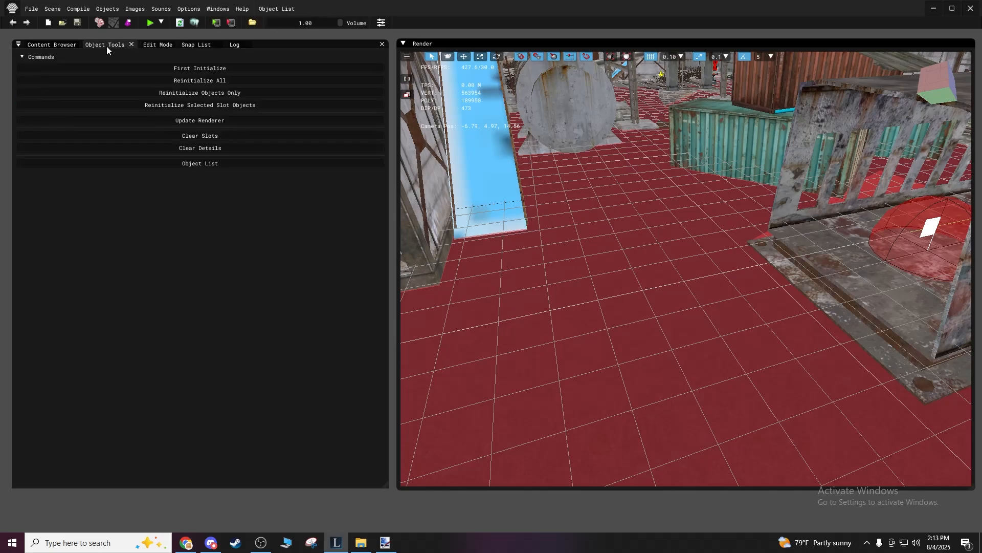
left_click(197, 163)
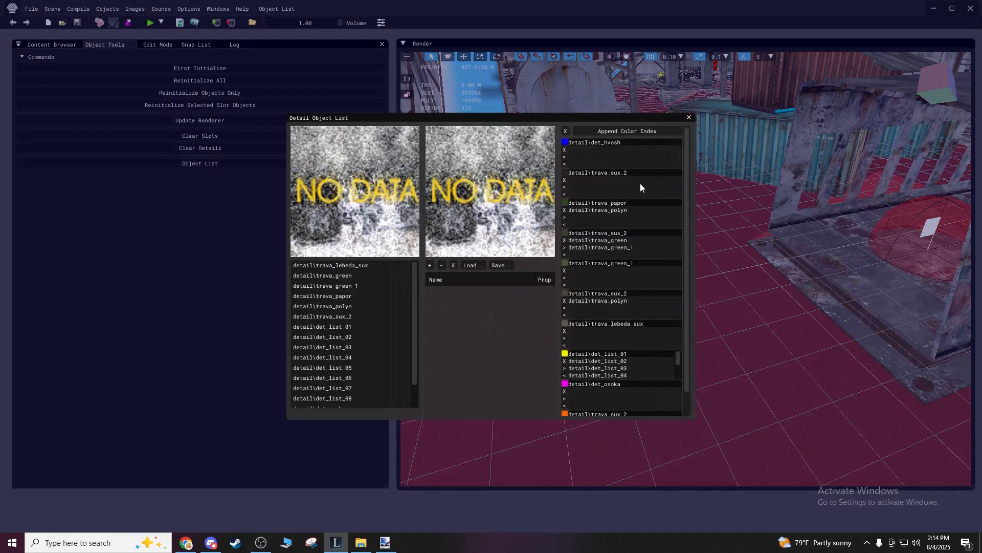
left_click(565, 144)
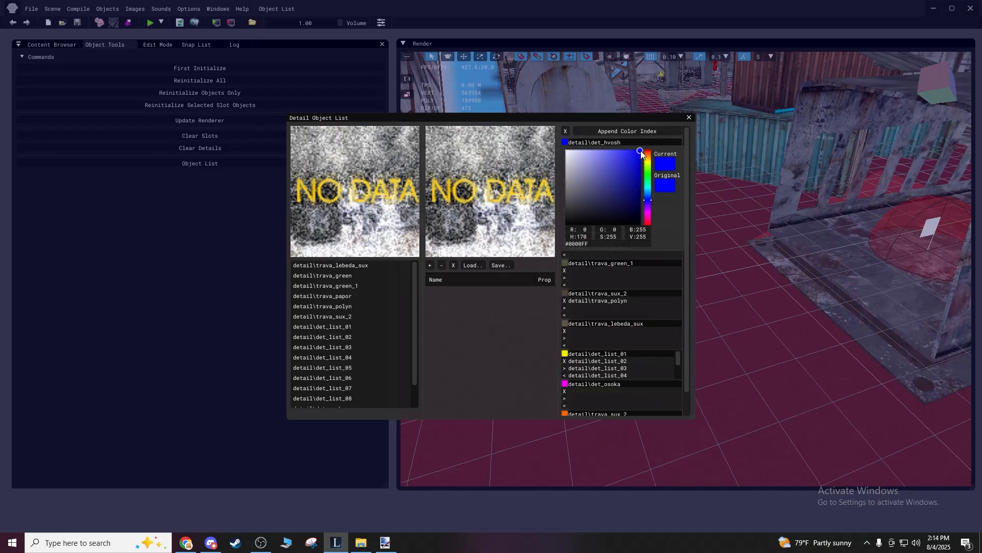
left_click(565, 140)
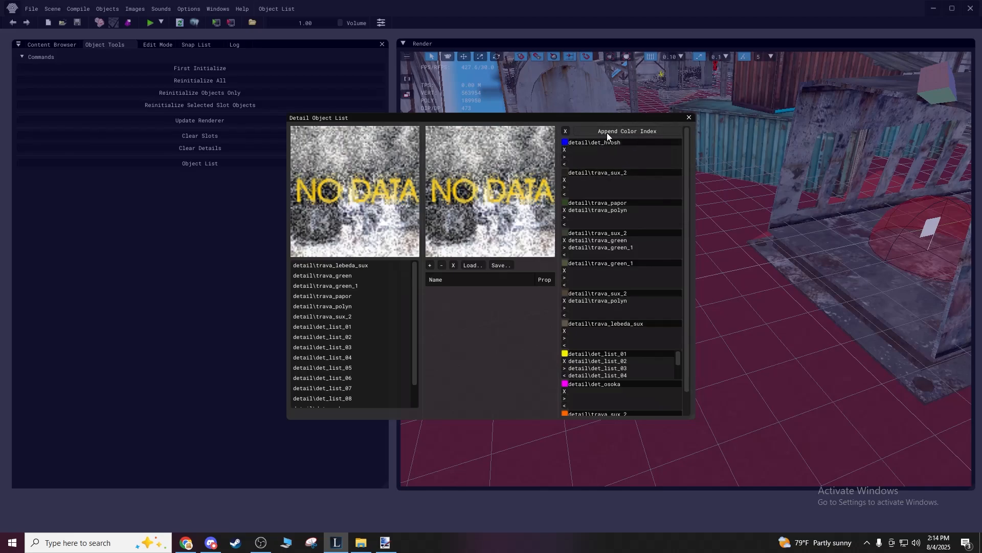
left_click(689, 118)
left_click(933, 9)
Set the primary color's blue value to 255 in Paint.NET and close the Colors window.
left_click(264, 139)
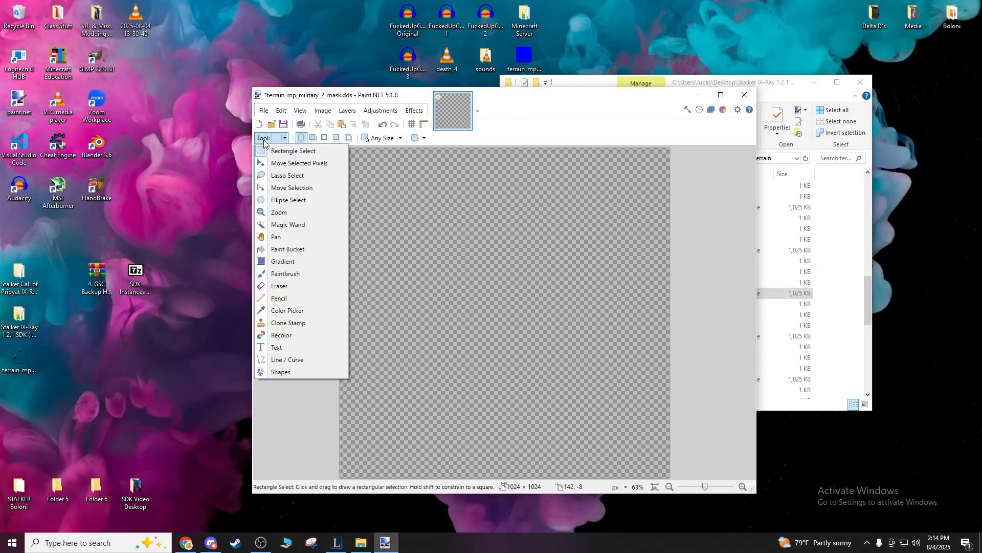
left_click(723, 110)
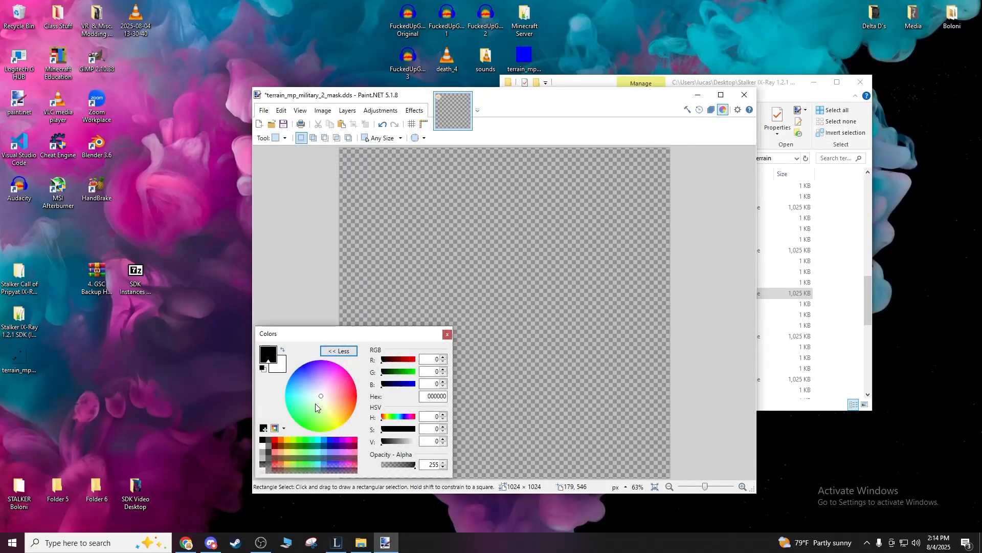
left_click(435, 384)
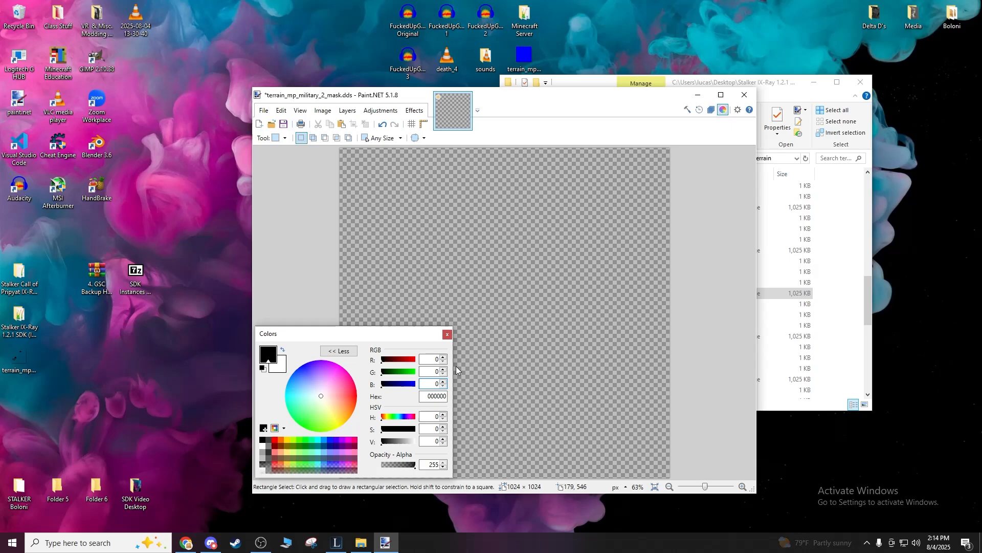
type("255")
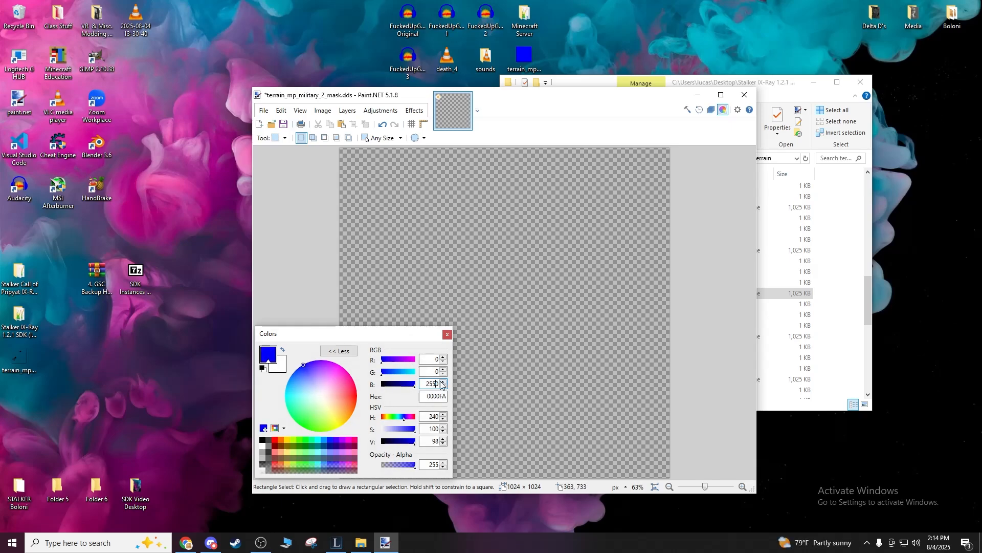
key("Delete")
left_click(450, 335)
Set the Paintbrush to size 1300 and paint the entire canvas with the pure blue primary color.
left_click(279, 138)
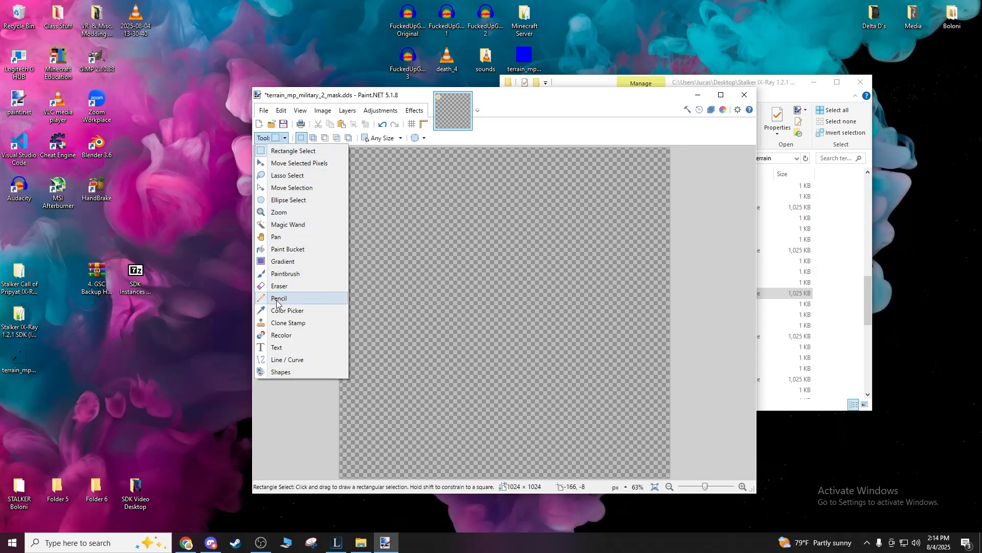
left_click(286, 274)
left_click(374, 138)
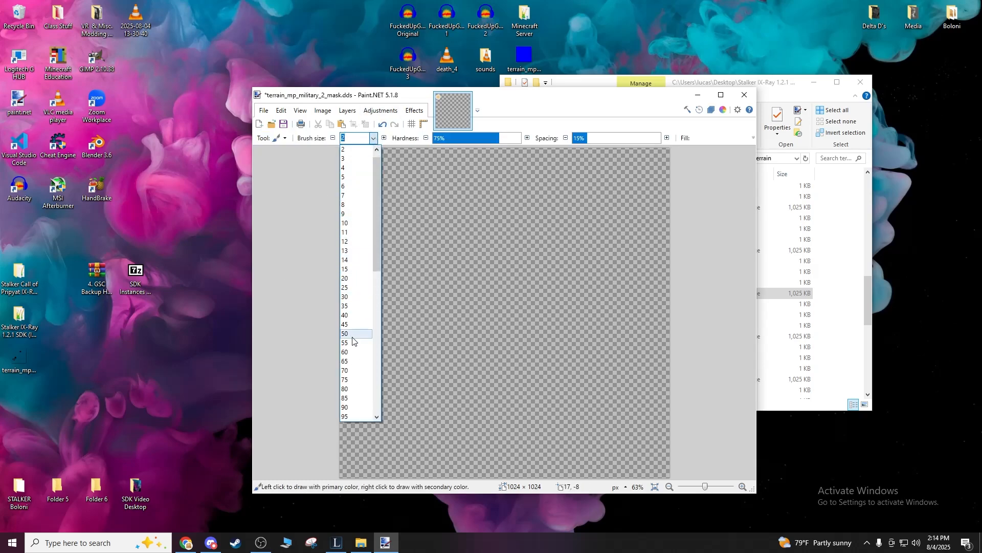
left_click(356, 377)
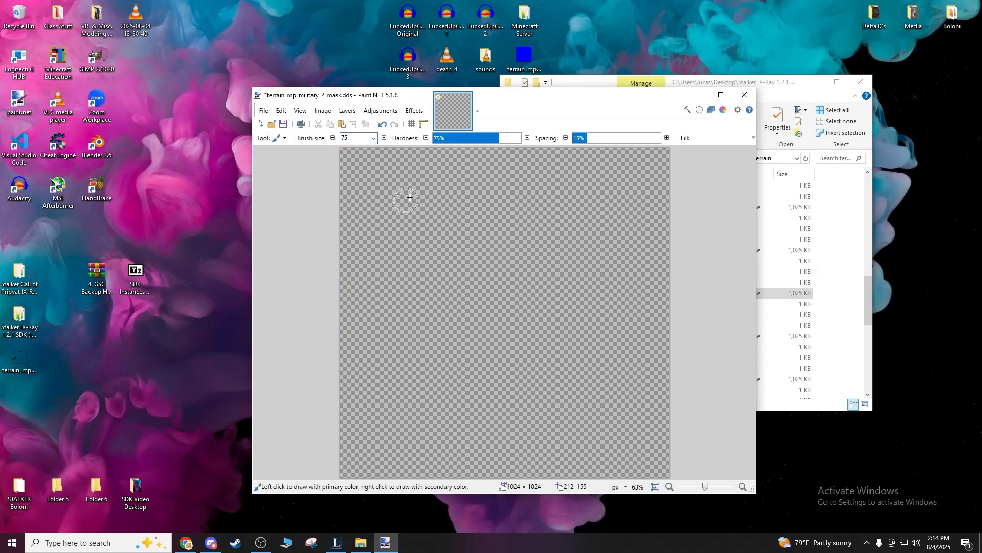
left_click(374, 138)
scroll(359, 307, "down", 5)
left_click(355, 359)
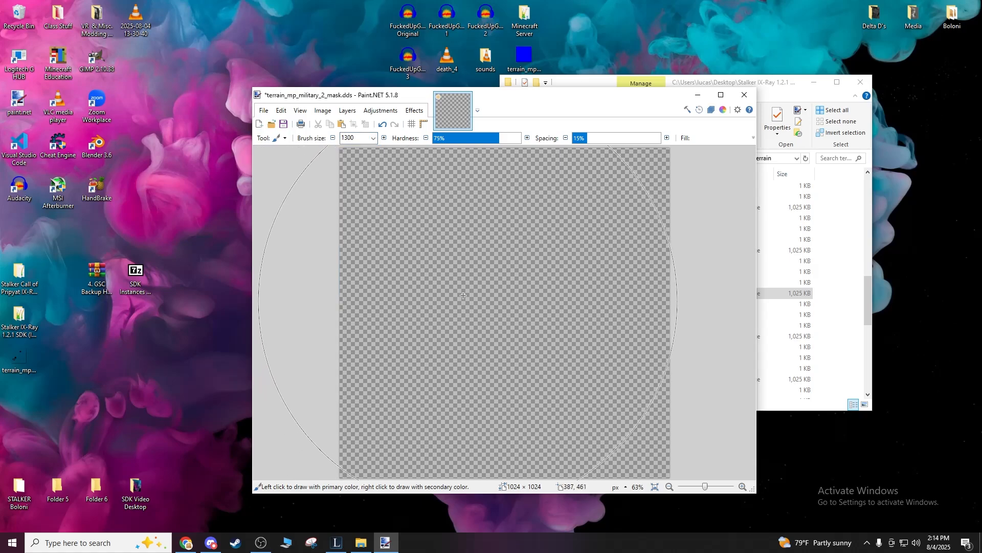
mouse_move(342, 149)
left_mouse_down()
mouse_move(543, 467)
mouse_move(333, 449)
mouse_move(377, 136)
mouse_move(614, 504)
mouse_move(216, 271)
mouse_move(354, 225)
mouse_move(422, 411)
left_mouse_up()
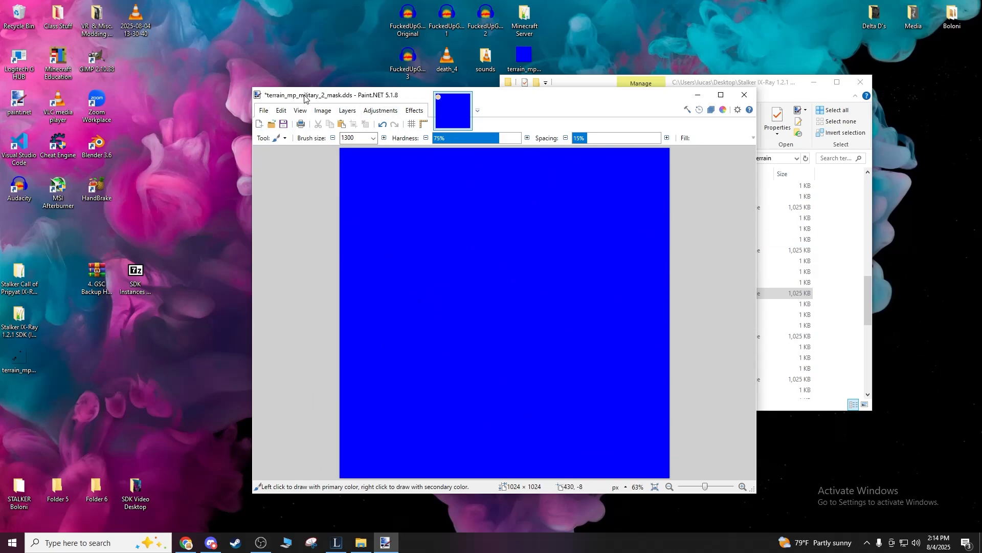
Start saving the image under a new name, with the file name set to terrain_mp_training_camp_det.
left_click(263, 113)
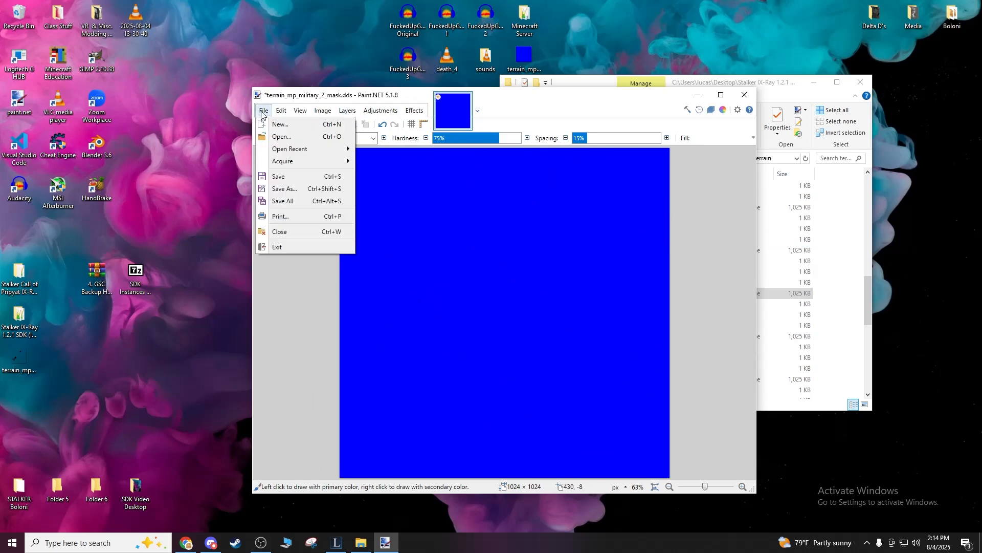
left_click(284, 189)
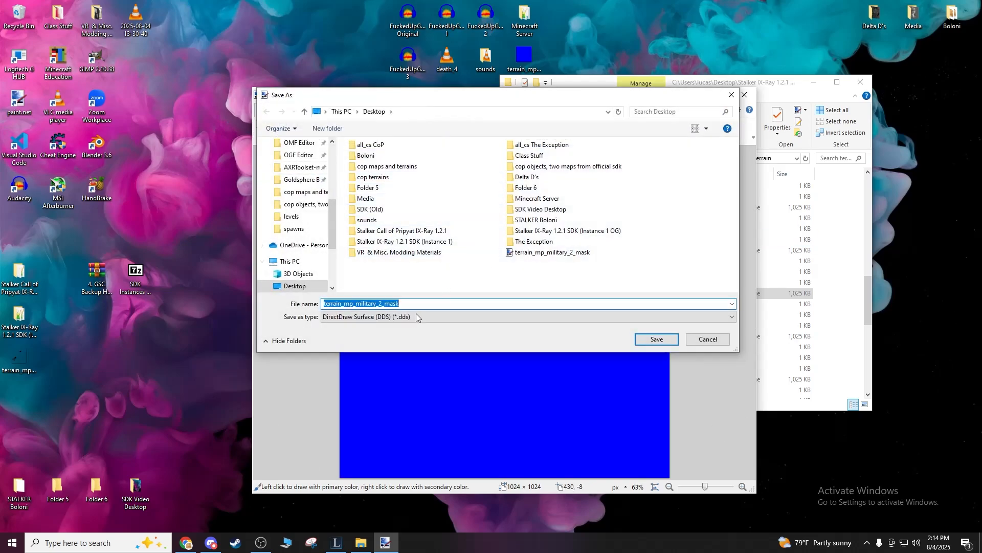
left_click(431, 307)
key("BackSpace")
type("training")
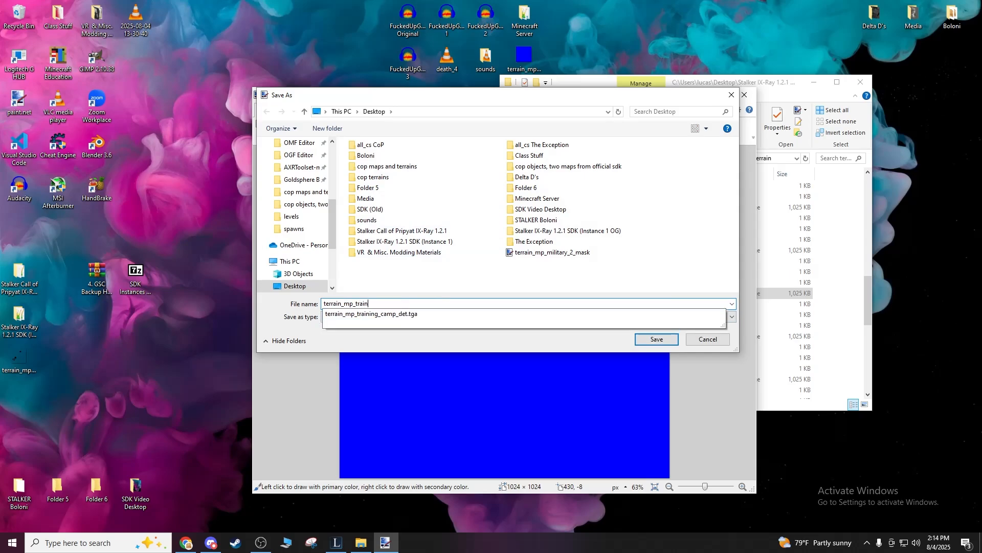
left_click(402, 314)
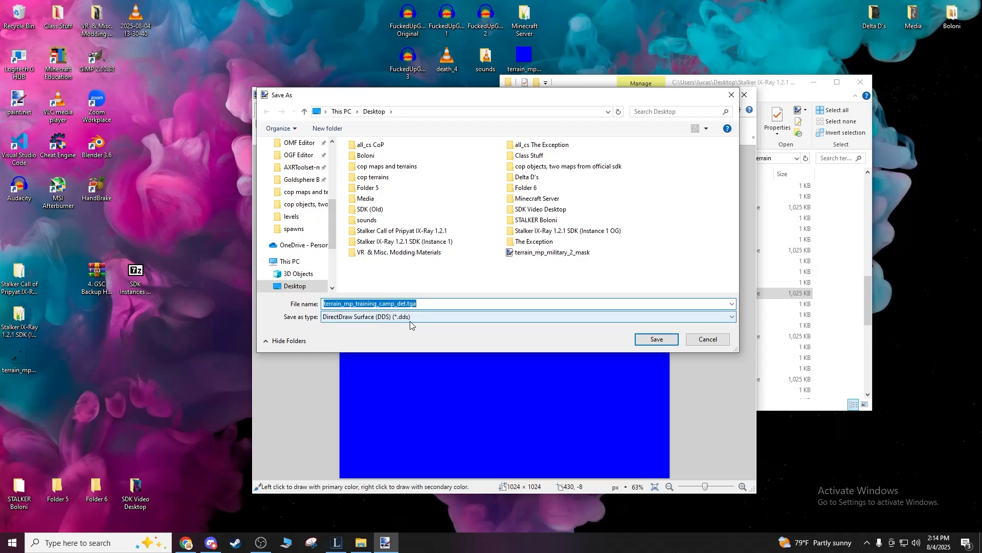
left_click(422, 304)
key("BackSpace")
key("BackSpace")
key("BackSpace")
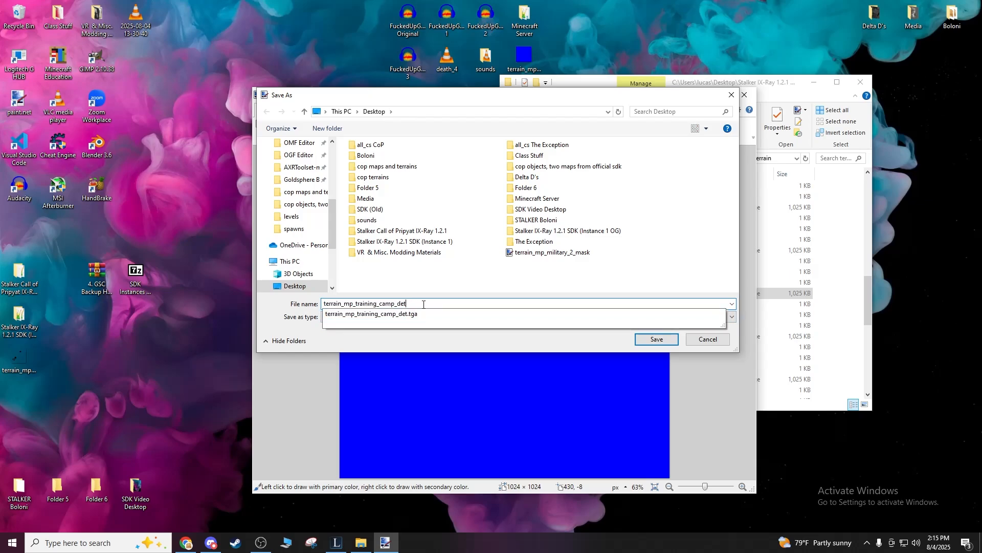
Save it to the desktop as a DDS using BC2 (Linear, DXT3), then place the new file beside the mask copy.
left_click(326, 338)
left_click(365, 317)
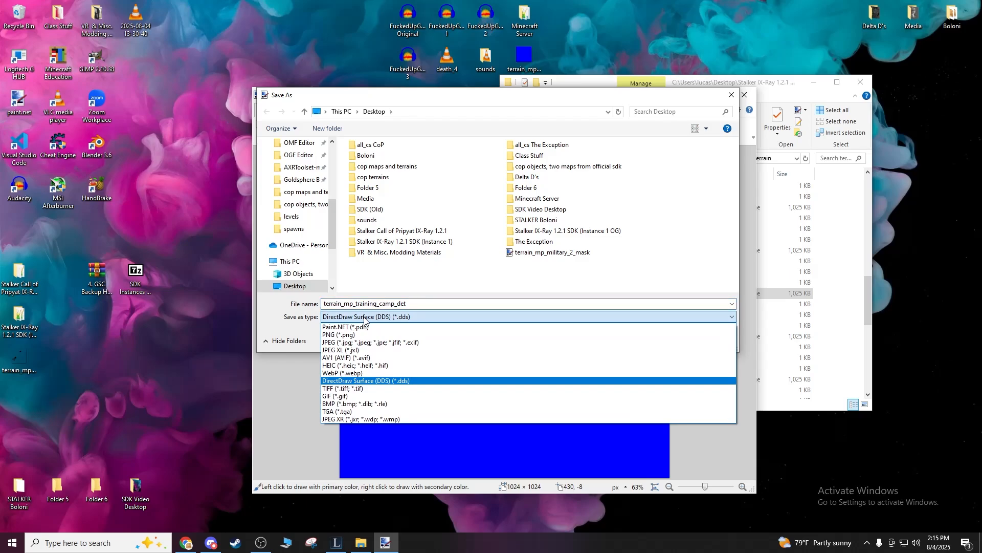
left_click(364, 317)
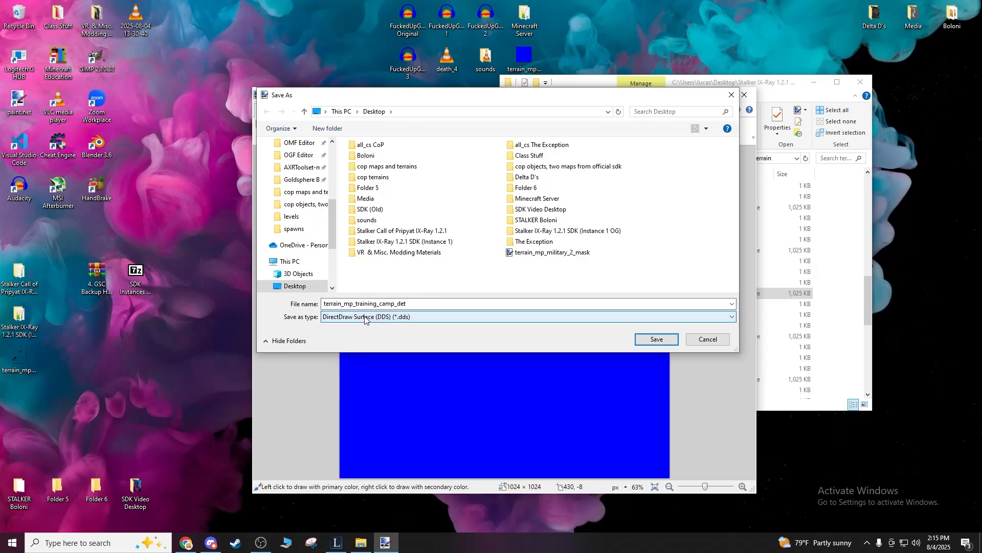
left_click(364, 317)
left_click(365, 318)
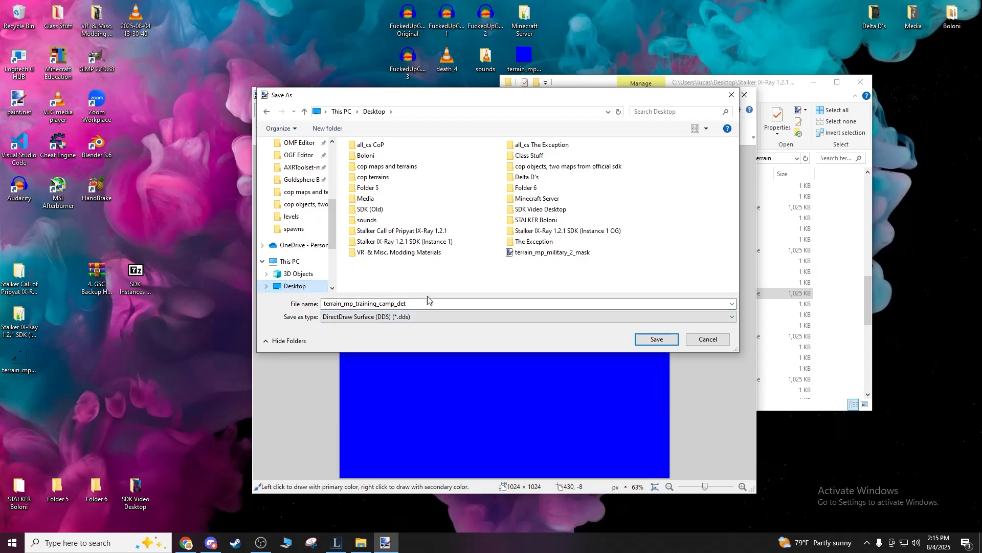
left_click(657, 340)
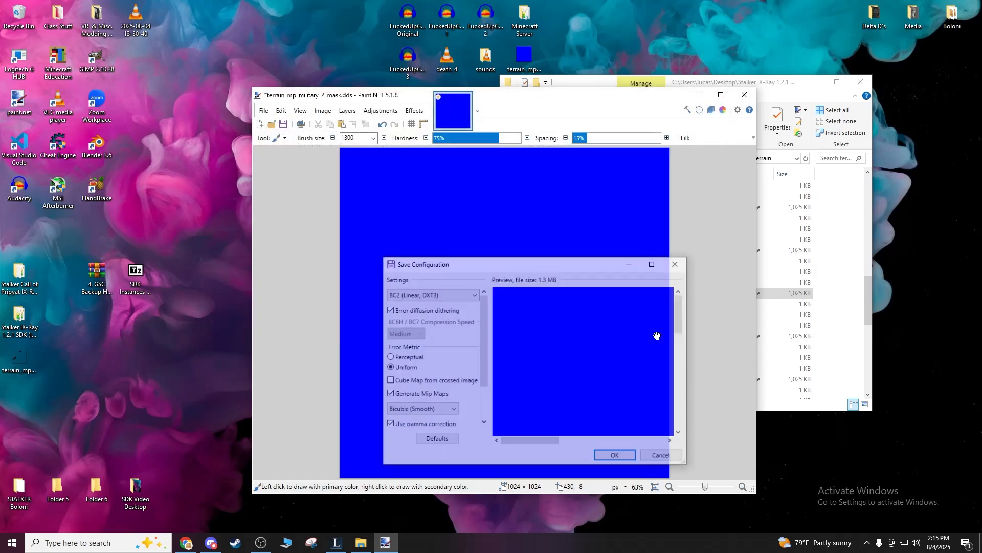
left_click(632, 459)
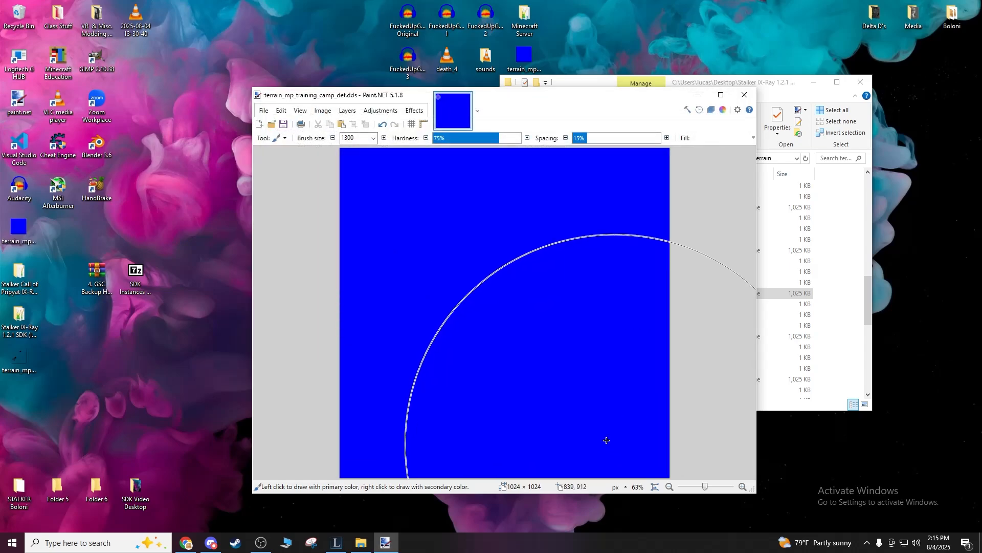
left_click_drag(24, 246, 57, 354)
left_click(18, 231)
Try to save the image as TGA under the name terrain_mp_training_camp_det, declining to replace the existing file.
left_click(264, 111)
left_click(299, 187)
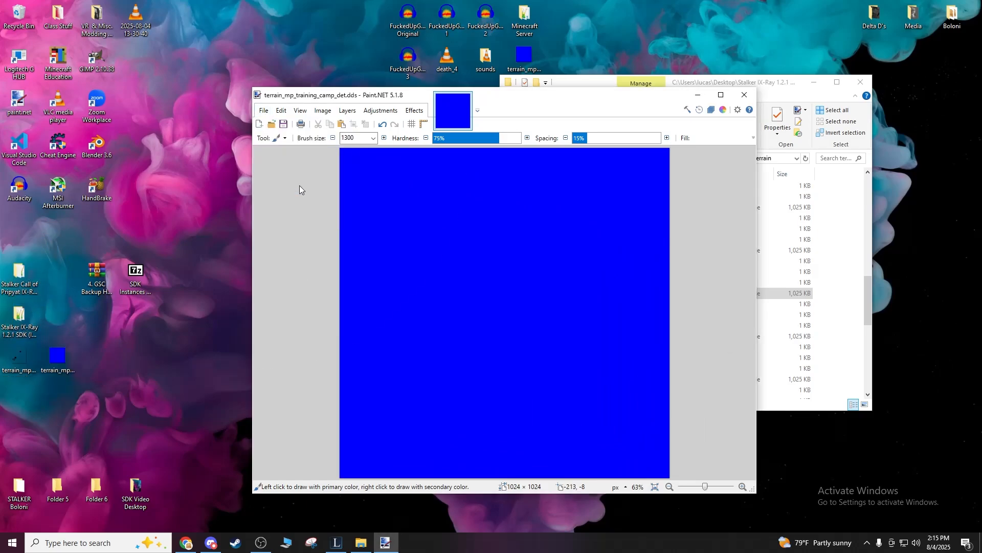
left_click(395, 317)
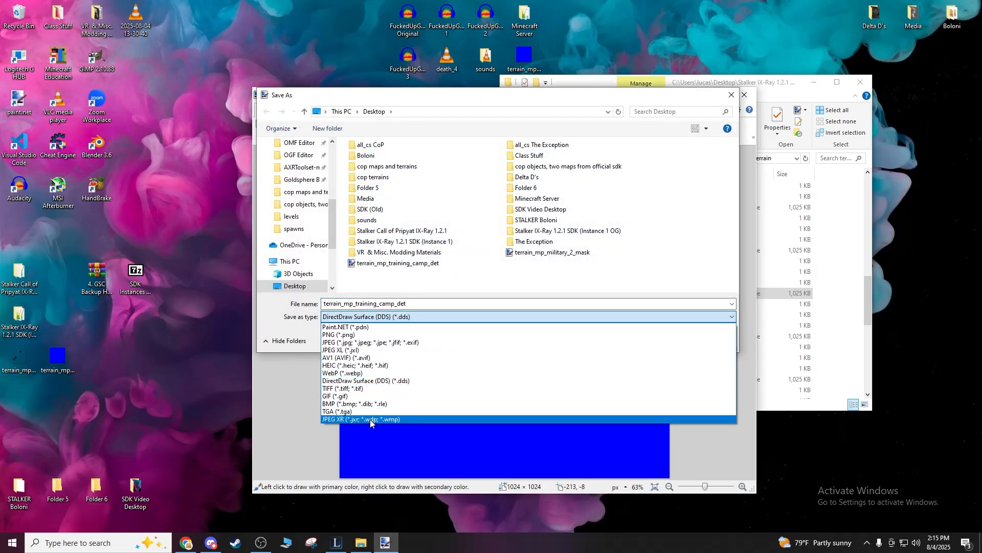
left_click(356, 411)
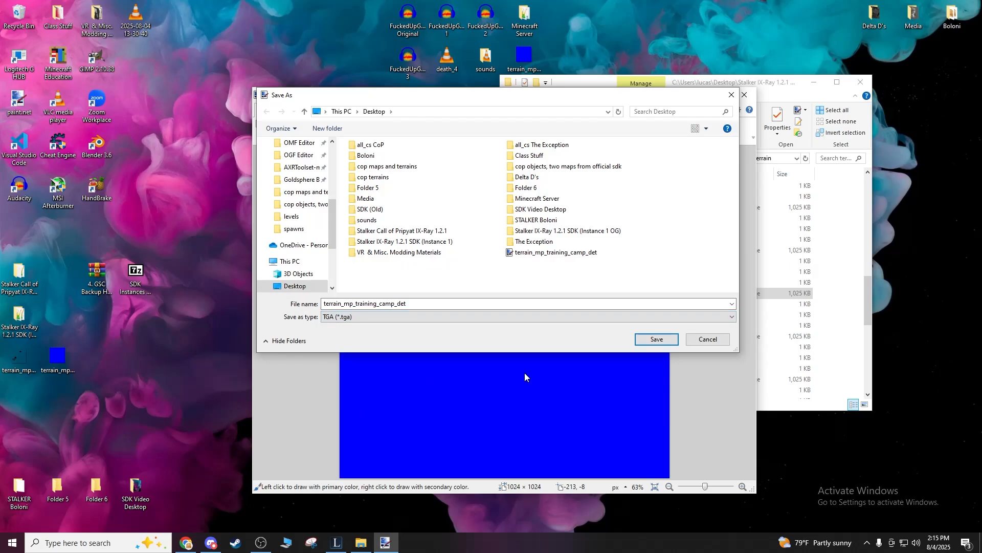
left_click(653, 342)
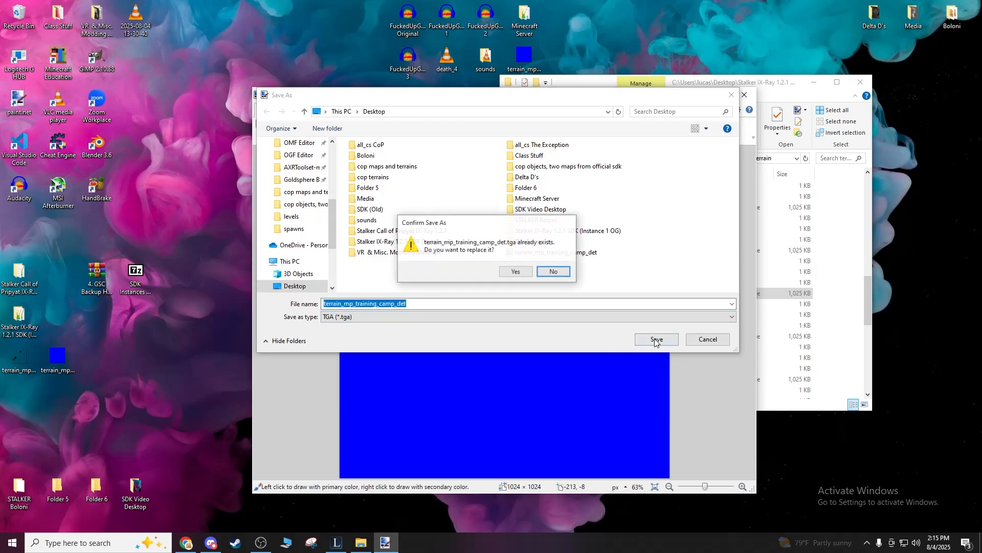
left_click(554, 271)
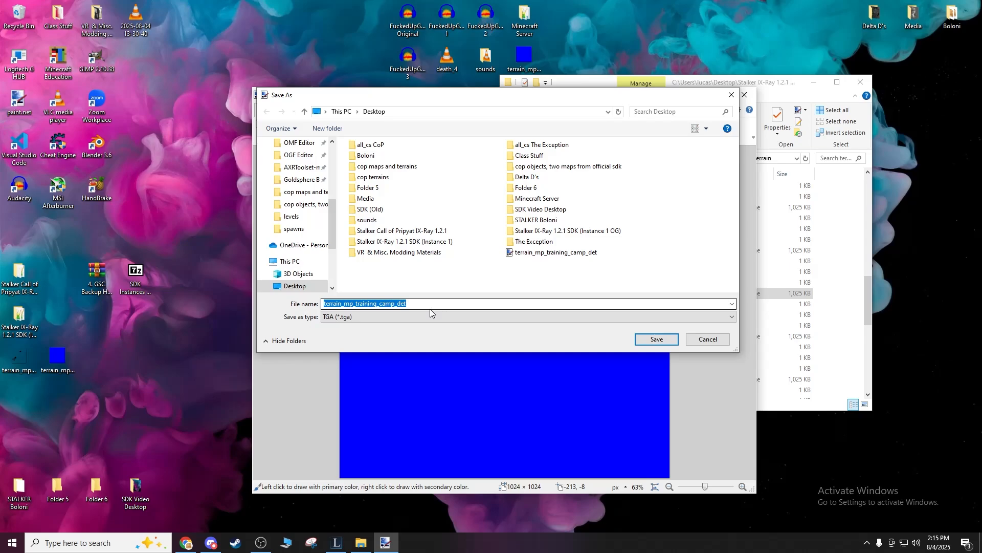
Inspect the properties of the existing terrain_mp_training_camp_det TGA file on the desktop.
left_click(527, 55)
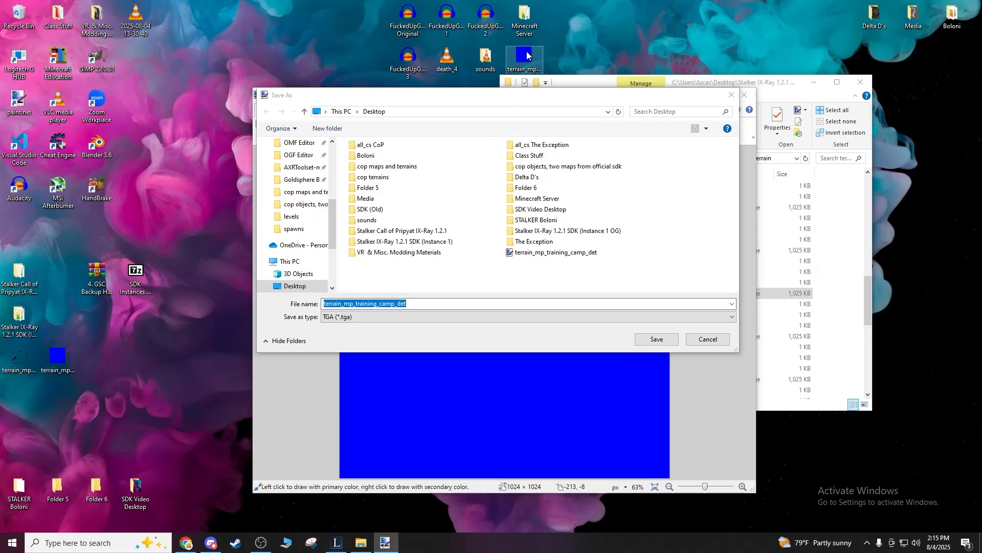
right_click(527, 55)
left_click(568, 324)
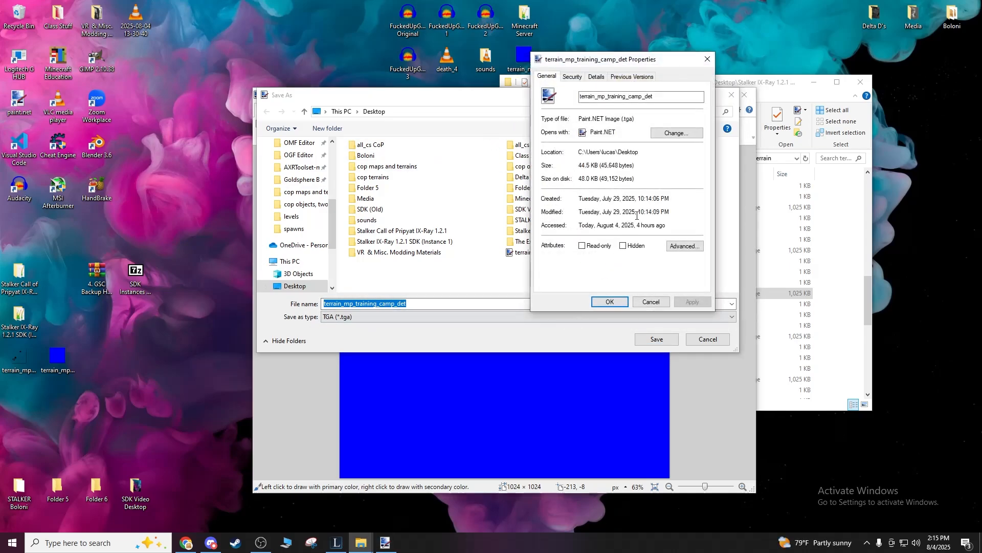
left_click(708, 59)
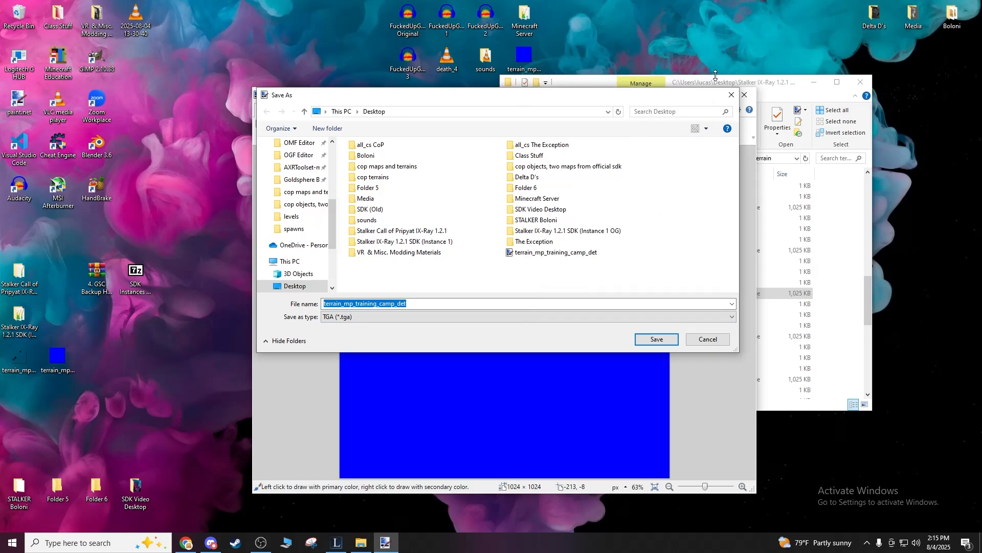
Cancel the pending save, close Paint.NET and move the existing TGA file beside the new DDS file on the desktop.
left_click(731, 96)
left_click_drag(514, 57, 155, 346)
left_click(234, 414)
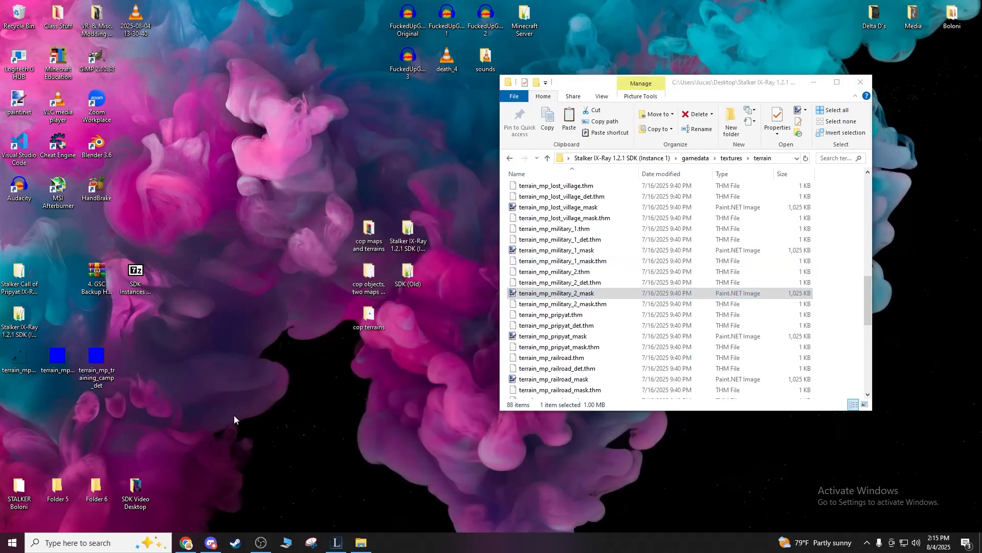
Look through the terrain folder and check the type and size of the relocated desktop TGA file.
scroll(621, 287, "down", 9)
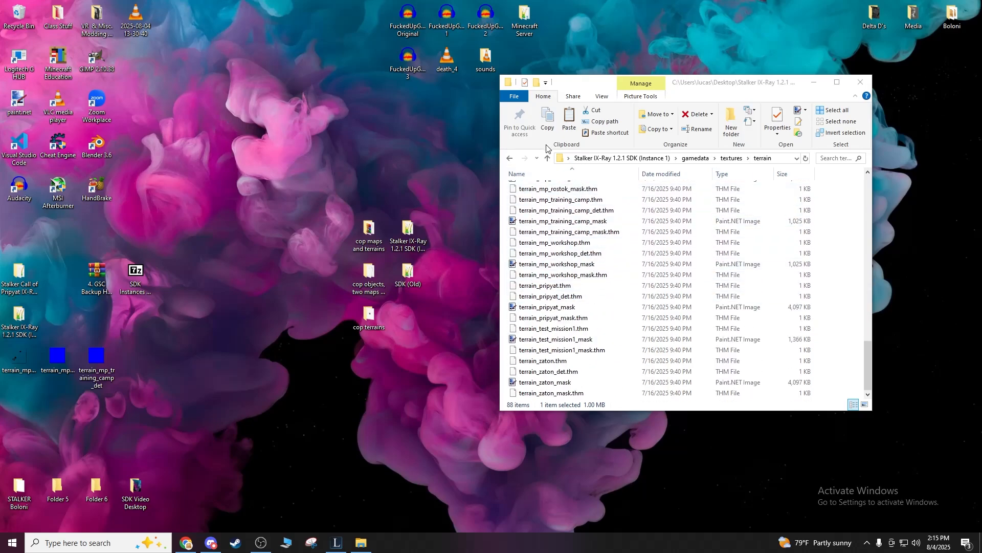
scroll(547, 222, "up", 10)
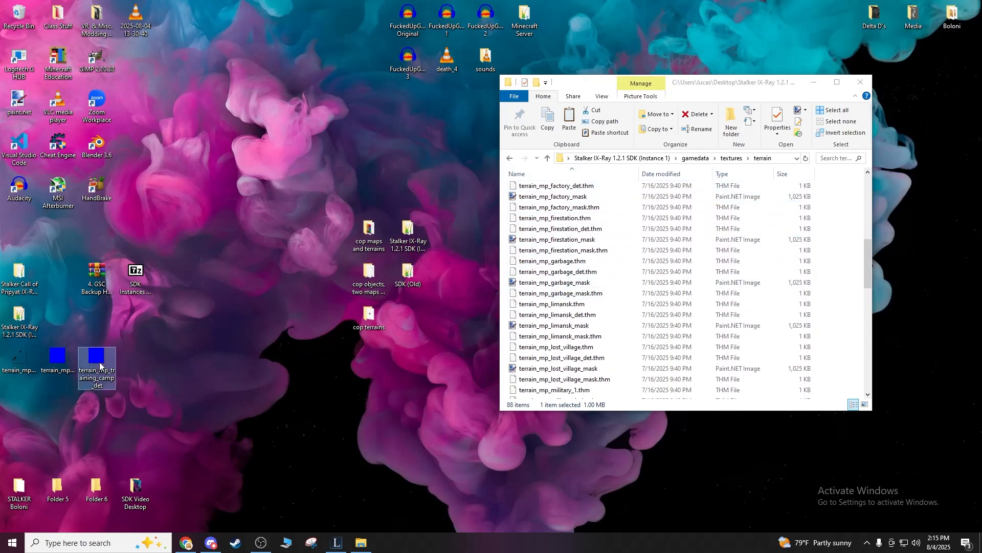
right_click(99, 361)
left_click(130, 351)
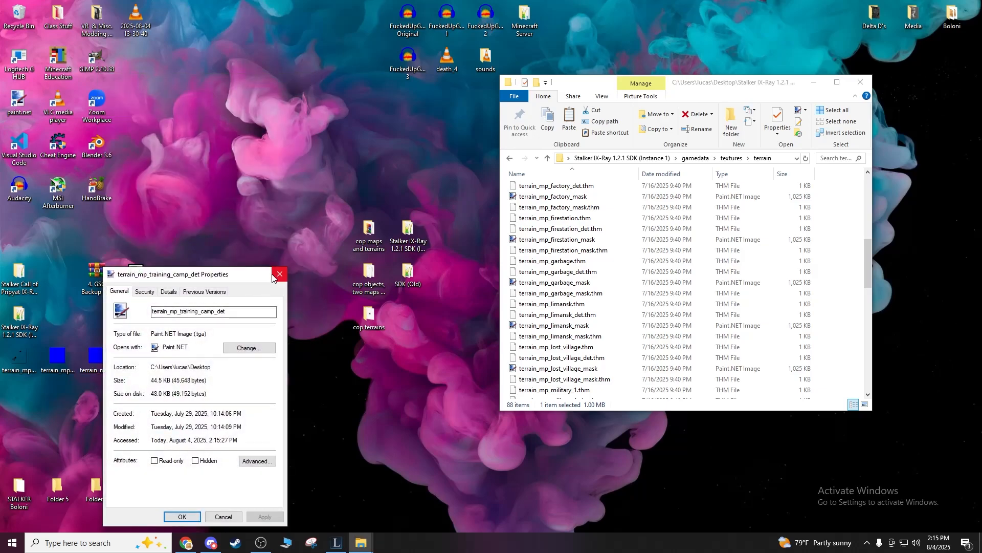
left_click(279, 275)
Reopen the gamedata\textures\terrain folder and locate the terrain_mp_training_camp files.
left_click(511, 157)
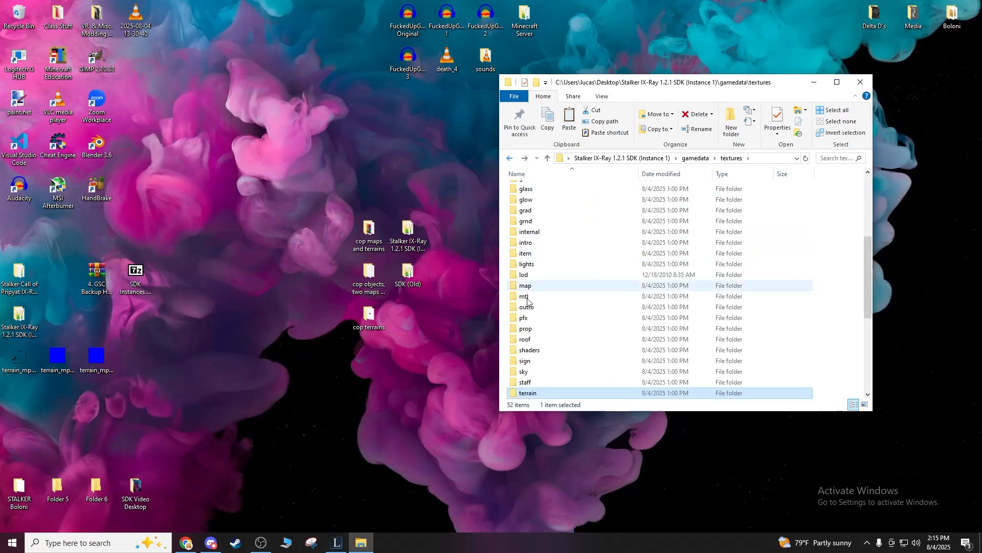
scroll(533, 337, "down", 10)
double_click(532, 335)
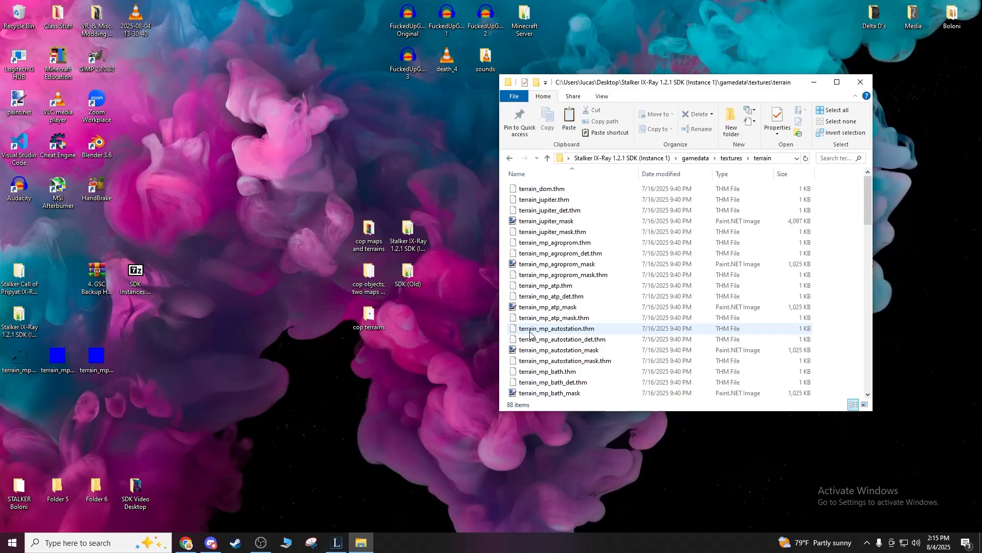
scroll(542, 340, "down", 15)
scroll(551, 344, "down", 6)
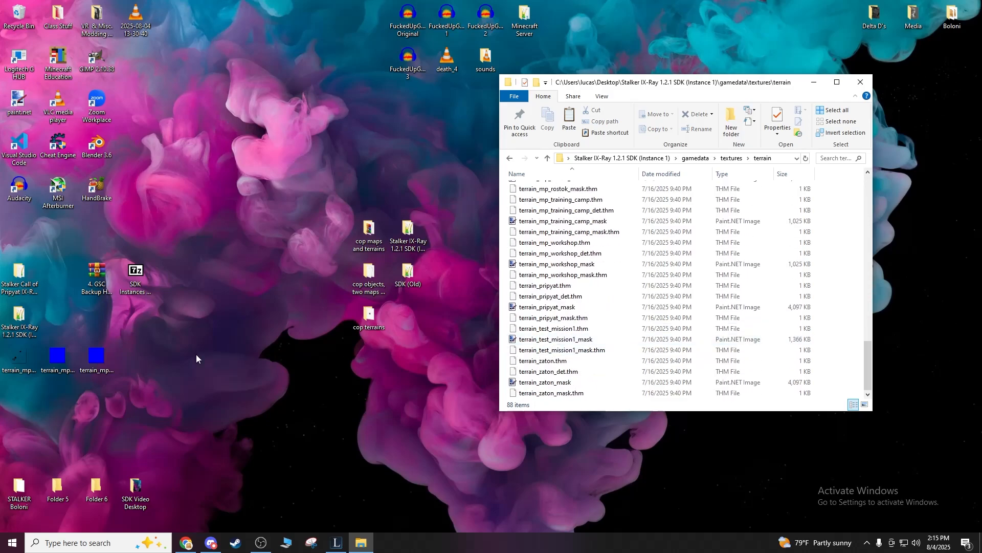
Review the file properties of the desktop's terrain_mp_training_camp_det texture once more.
left_click(97, 358)
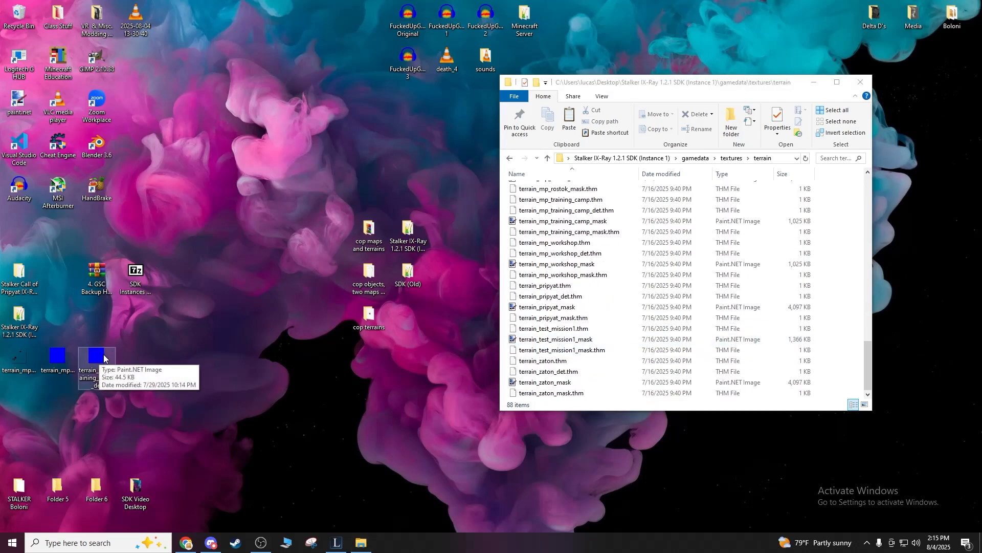
right_click(99, 360)
left_click(124, 352)
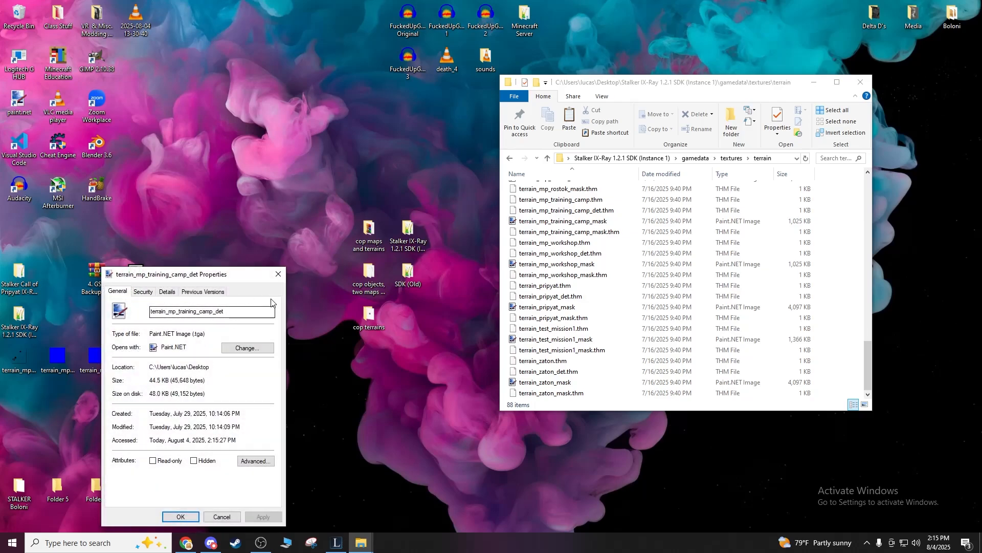
left_click(278, 274)
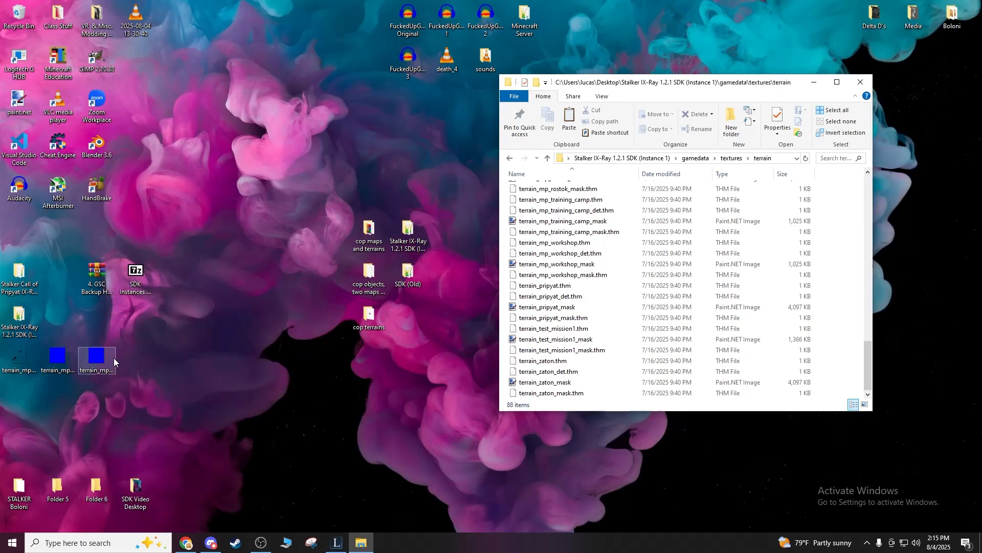
Copy the terrain_mp_training_camp_det TGA file from the desktop into the SDK's gamedata\textures\terrain folder.
right_click(114, 358)
left_click(225, 298)
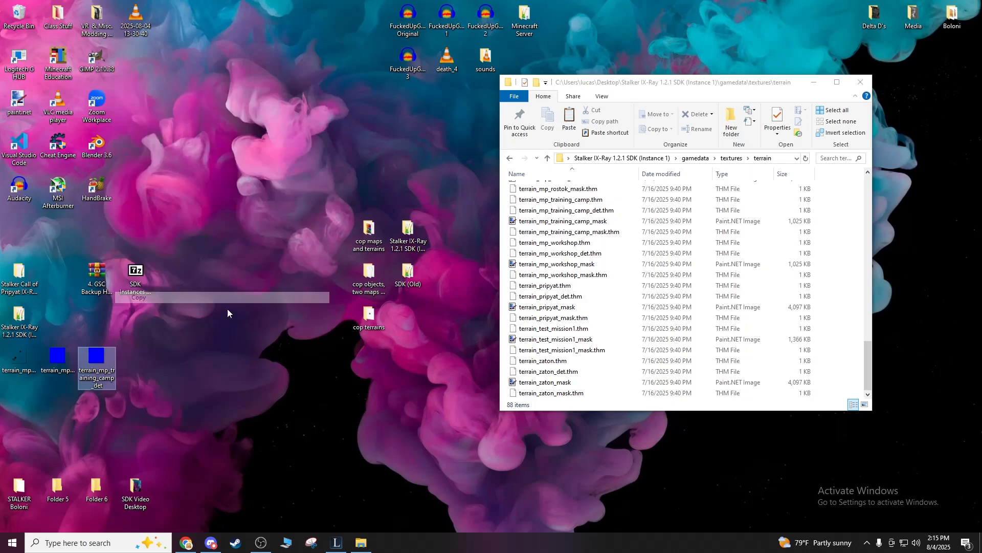
left_click(573, 409)
key("ctrl+v")
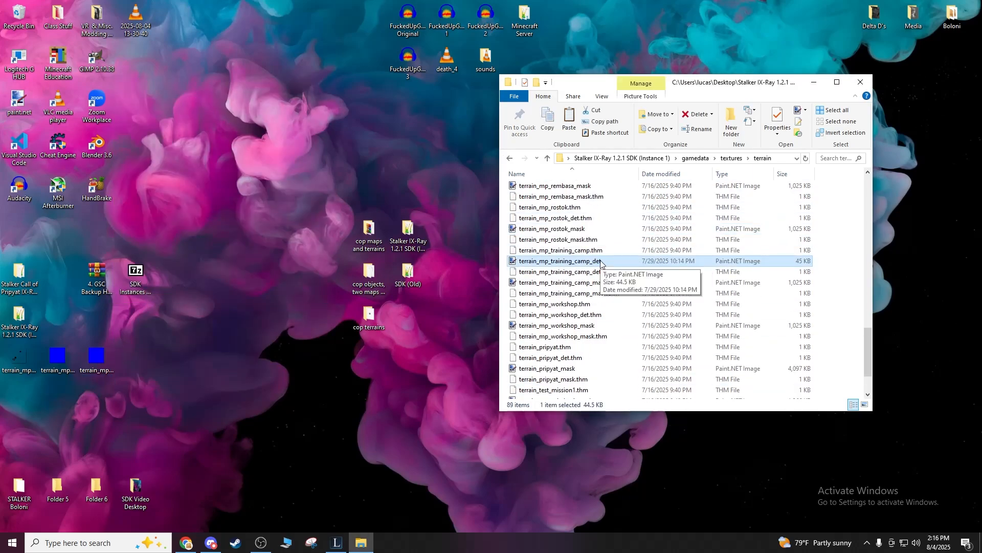
Switch to the level editor and try to reinitialize all detail objects.
left_click(336, 543)
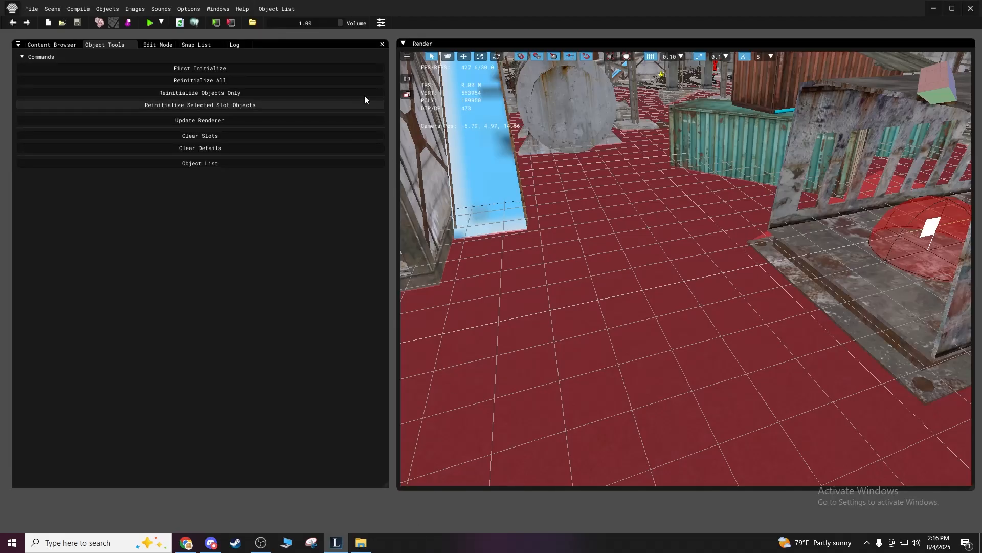
left_click(205, 81)
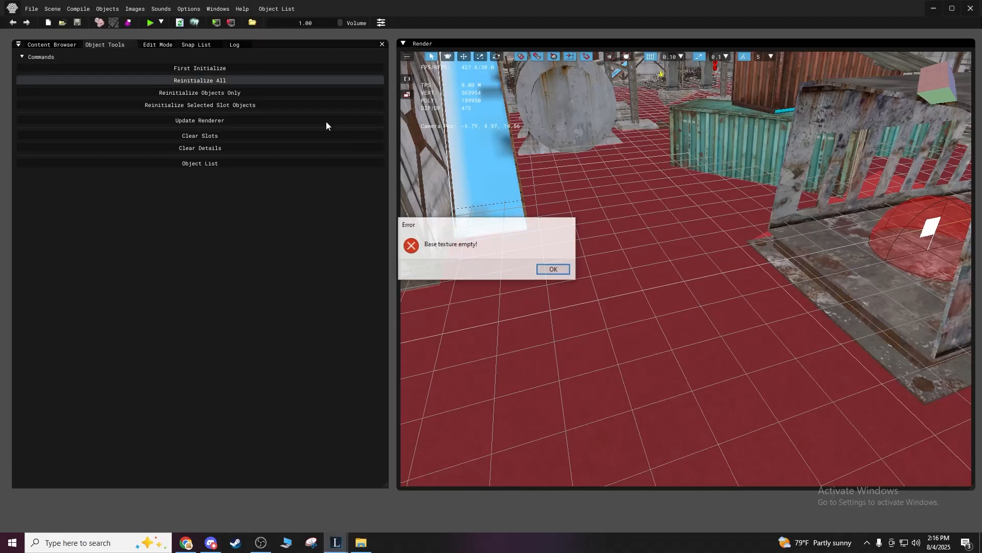
left_click(554, 270)
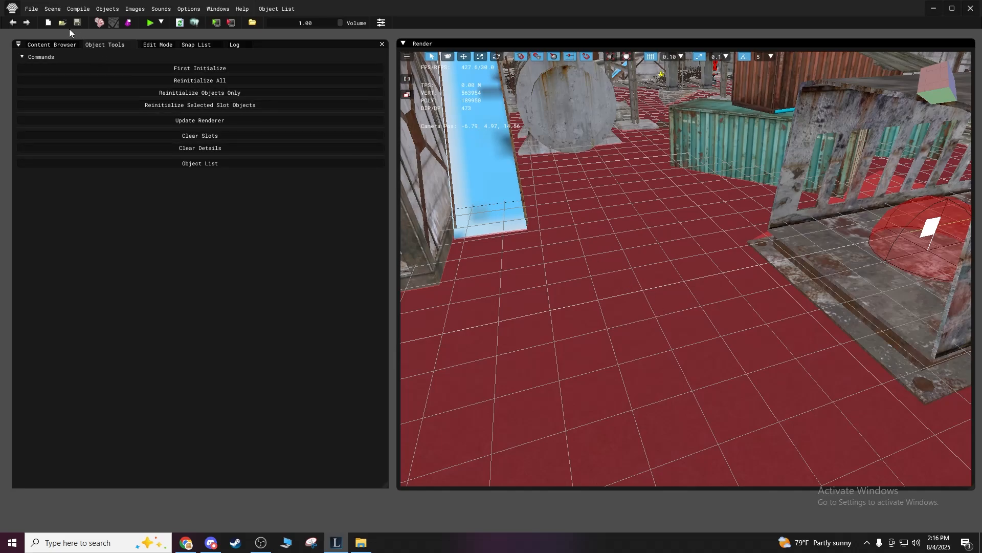
Open the scene's World Properties, enlarge the window and name column, and look through the build, lighting and usage settings.
left_click(29, 9)
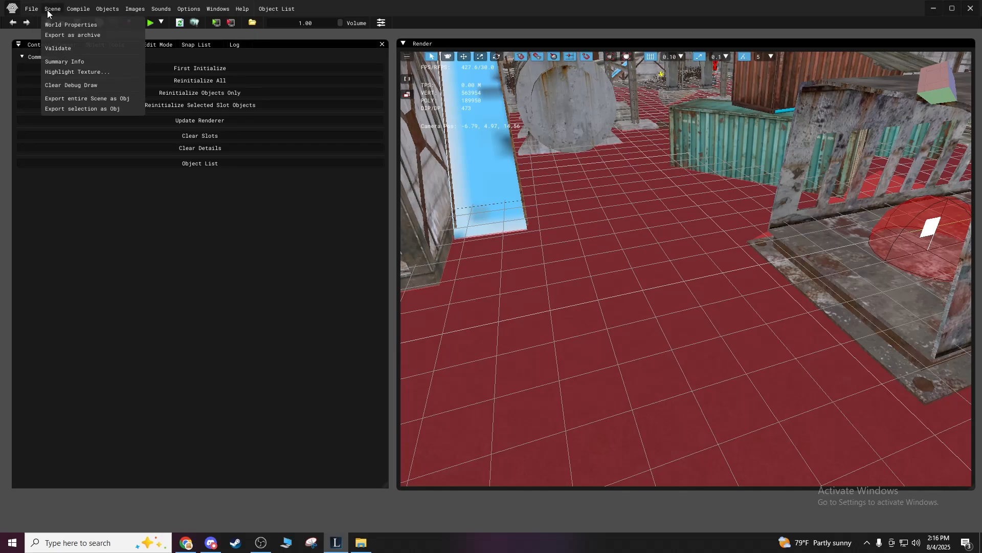
left_click(61, 25)
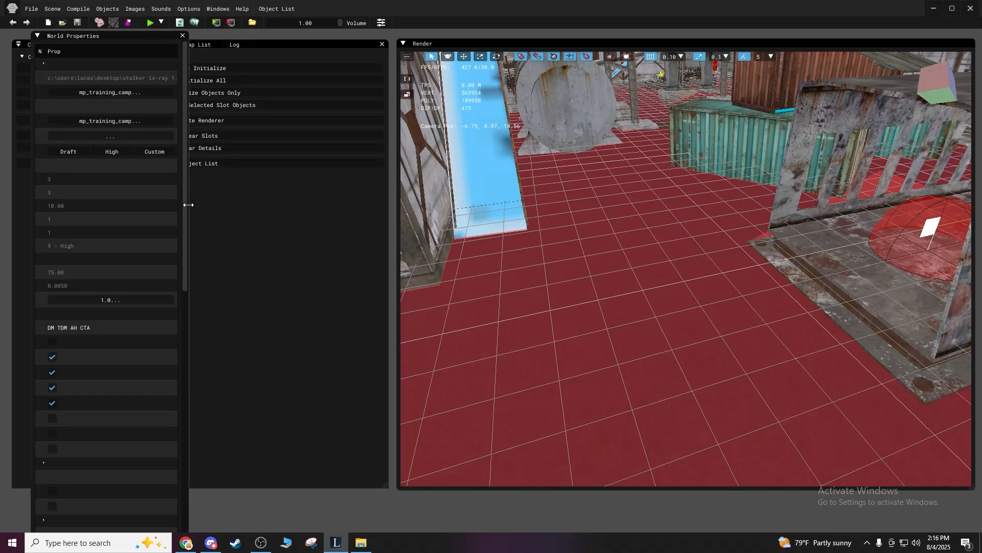
left_click_drag(188, 205, 604, 176)
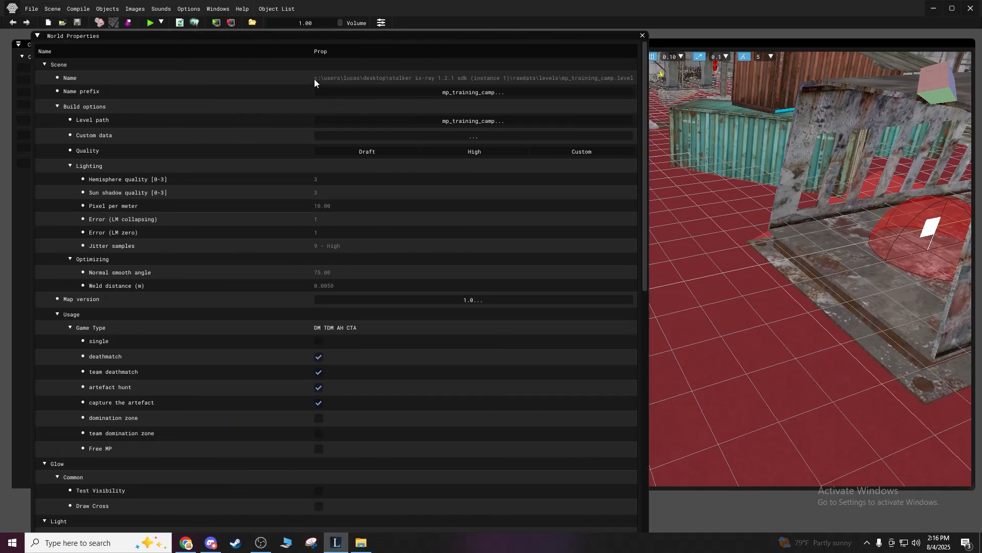
mouse_move(311, 51)
left_mouse_down()
mouse_move(283, 51)
mouse_move(329, 53)
left_mouse_up()
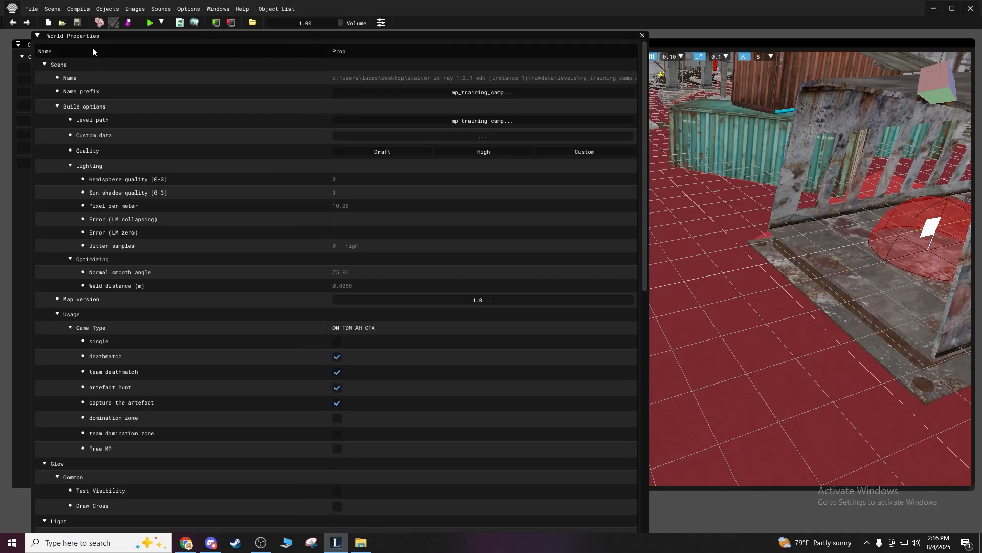
left_click_drag(124, 35, 250, 55)
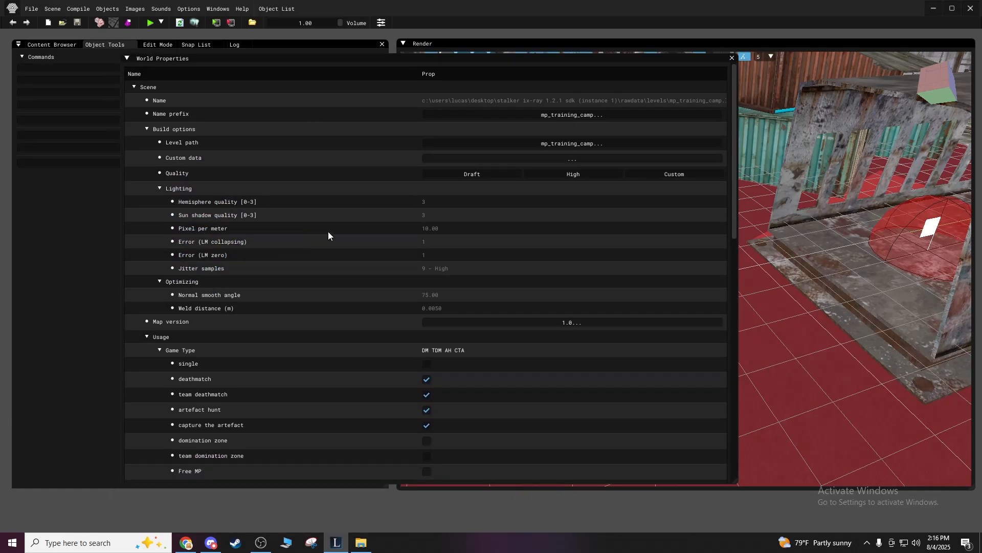
scroll(505, 223, "down", 4)
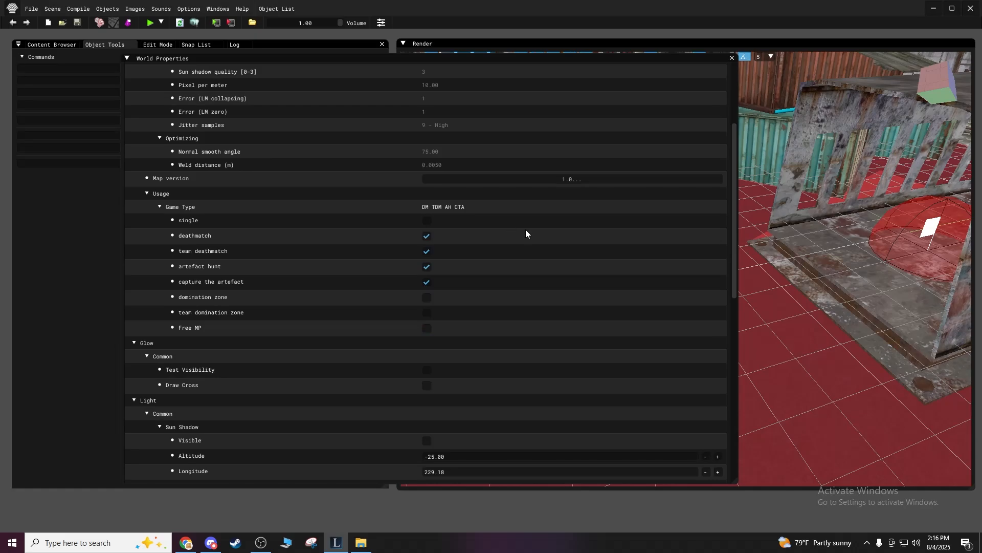
scroll(526, 233, "up", 3)
scroll(526, 233, "up", 1)
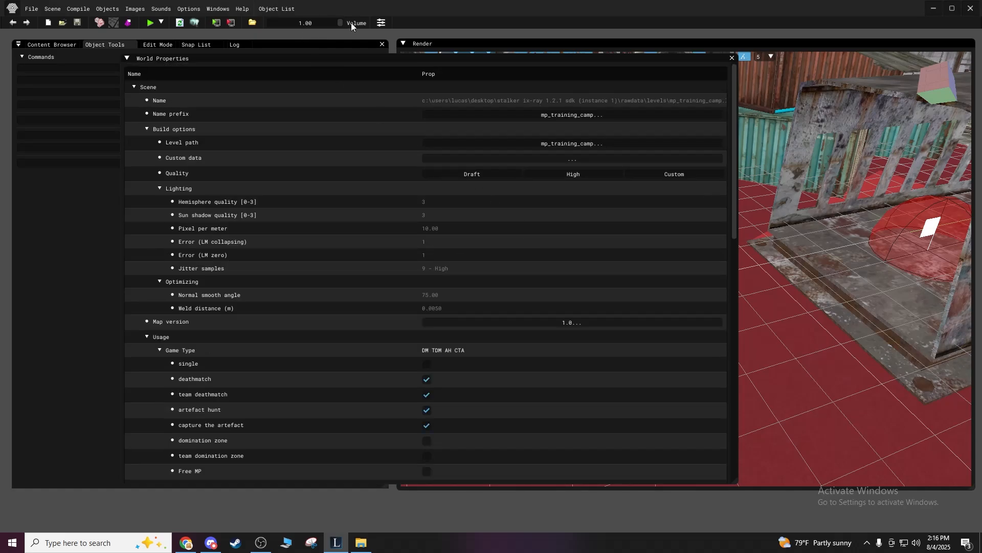
Check the editor preferences and the Properties of the scene selection, and return to the World Properties.
left_click(380, 23)
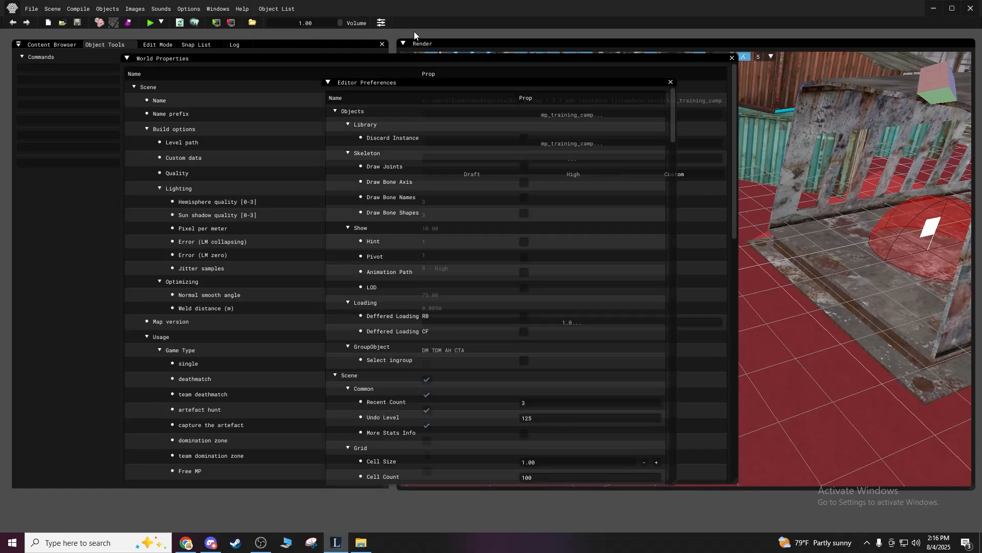
left_click(672, 83)
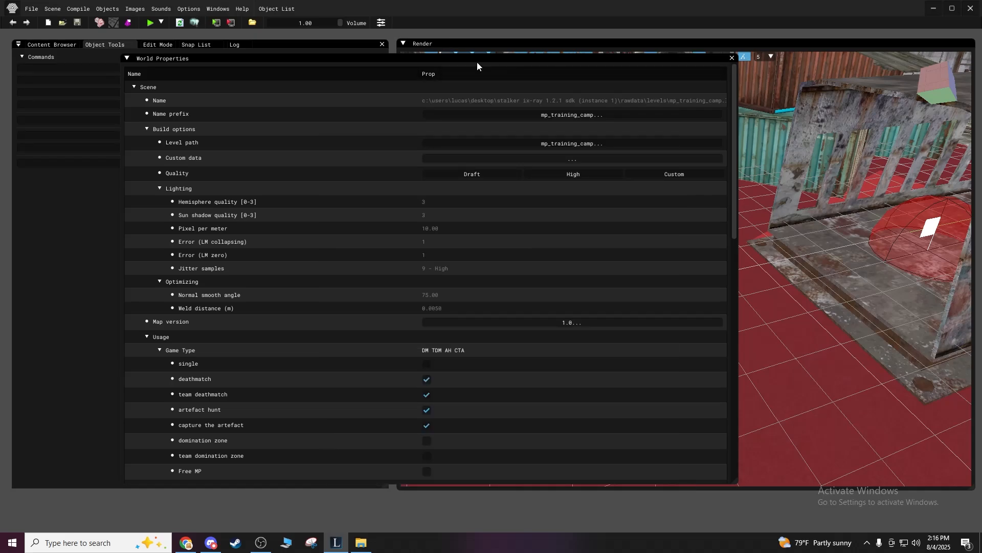
left_click_drag(477, 63, 371, 68)
right_click(687, 297)
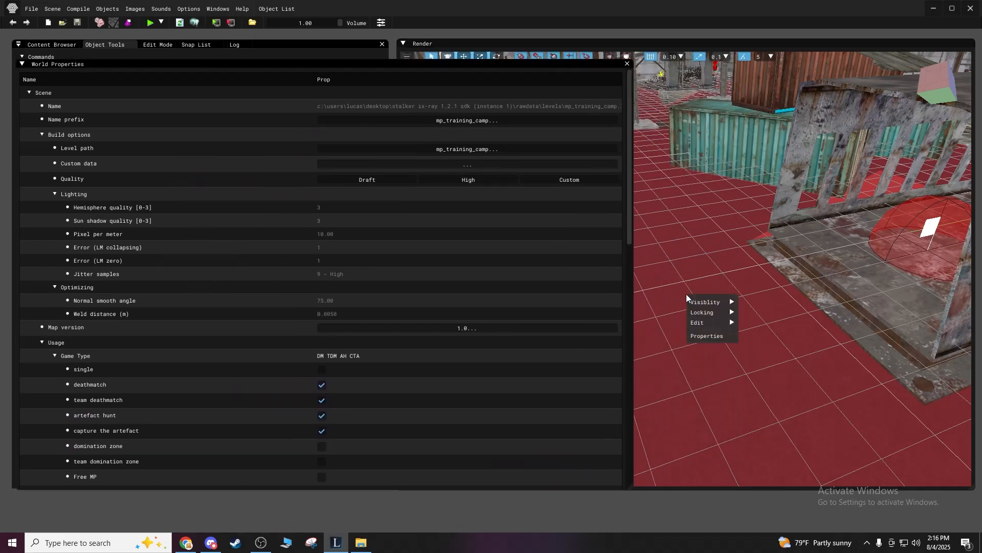
left_click(710, 335)
left_click_drag(449, 66, 577, 94)
left_click_drag(60, 55, 279, 173)
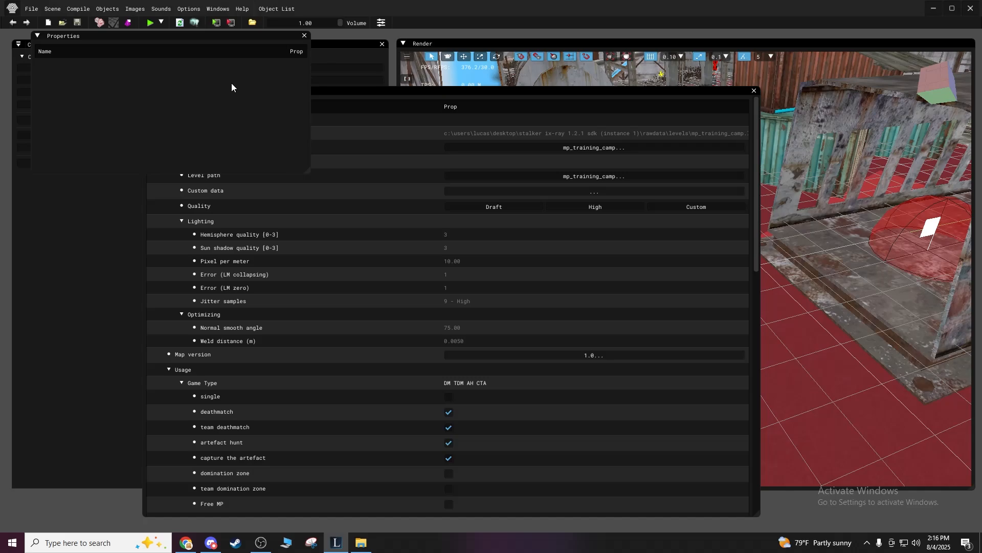
left_click_drag(149, 37, 337, 86)
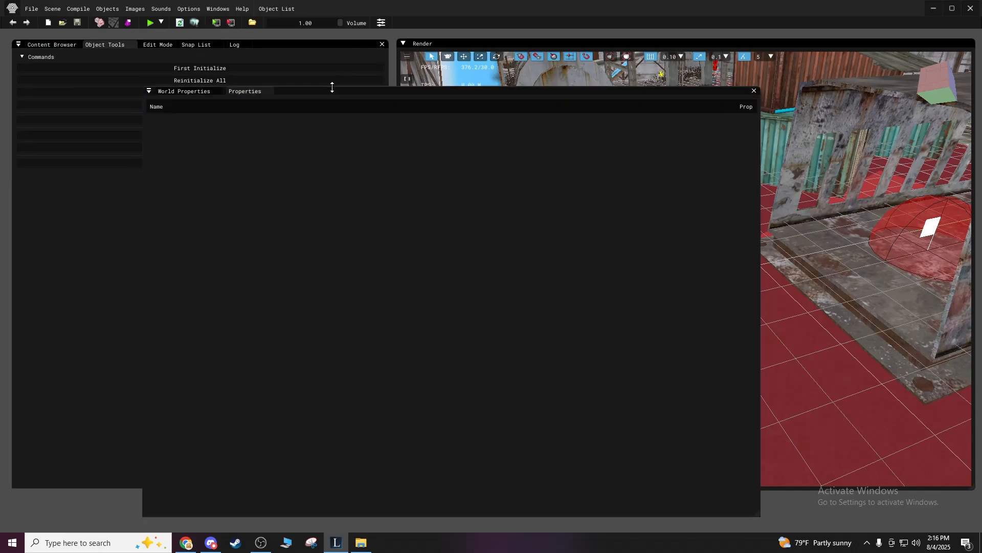
left_click(209, 92)
left_click(245, 96)
left_click(172, 92)
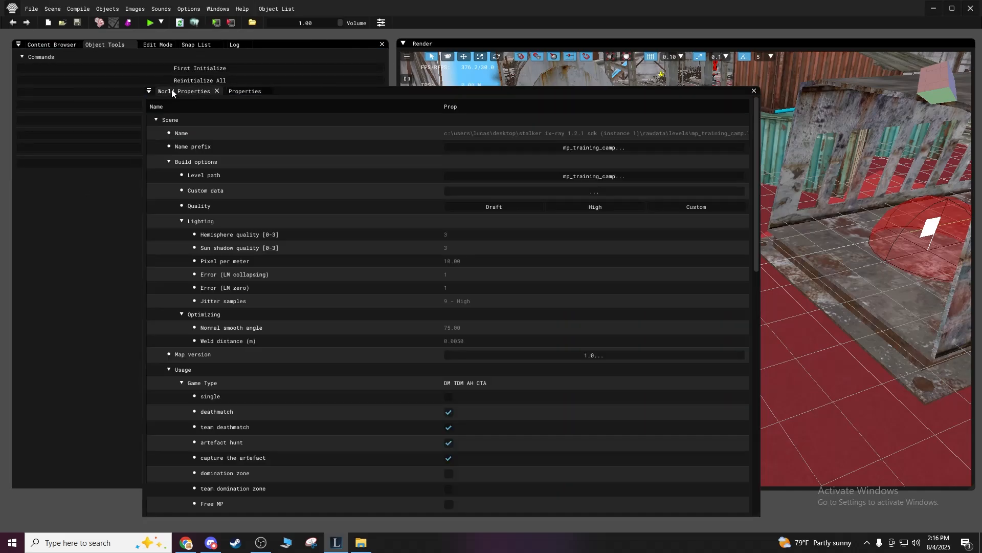
left_click(234, 92)
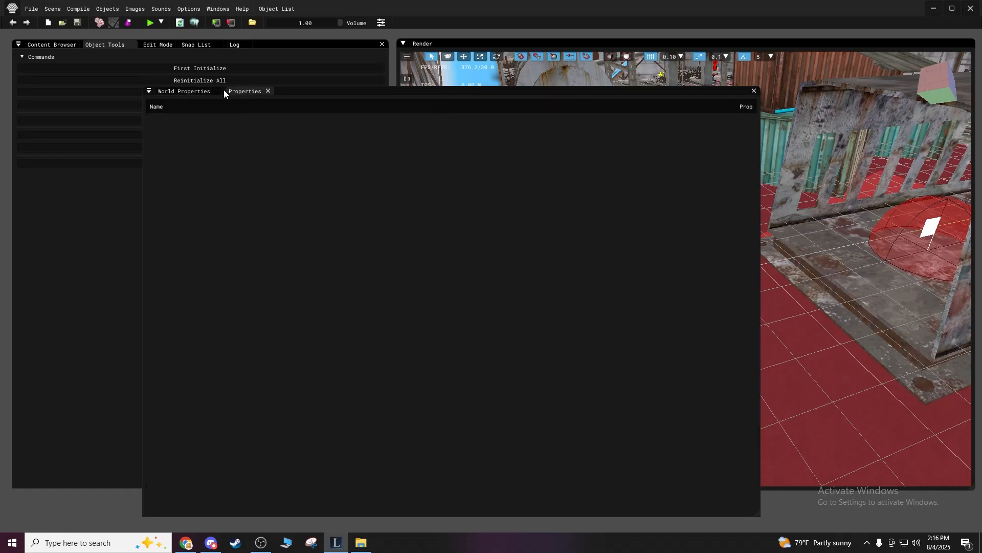
left_click(207, 91)
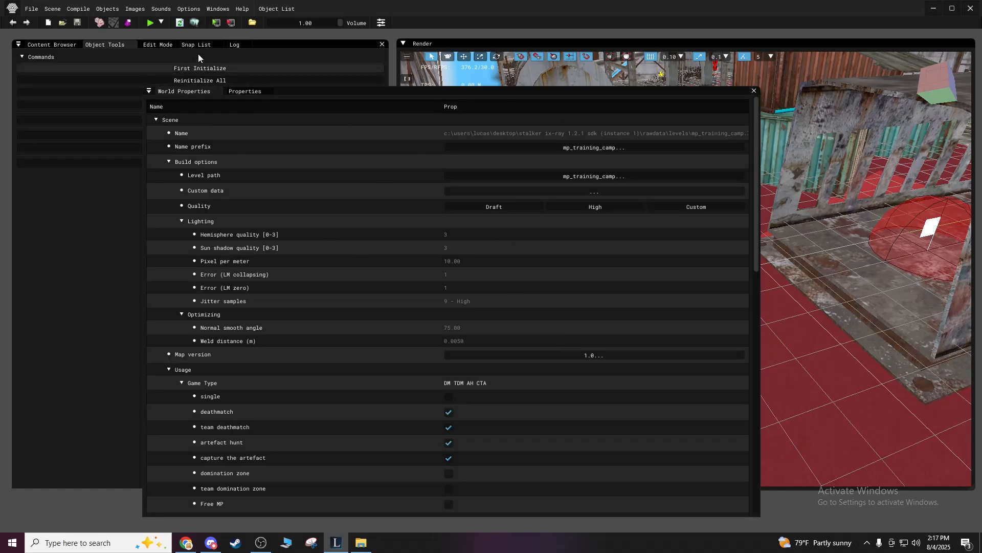
Collapse the Light and Sector groups in World Properties and open the Base Texture chooser for Detail Objects.
scroll(536, 331, "down", 5)
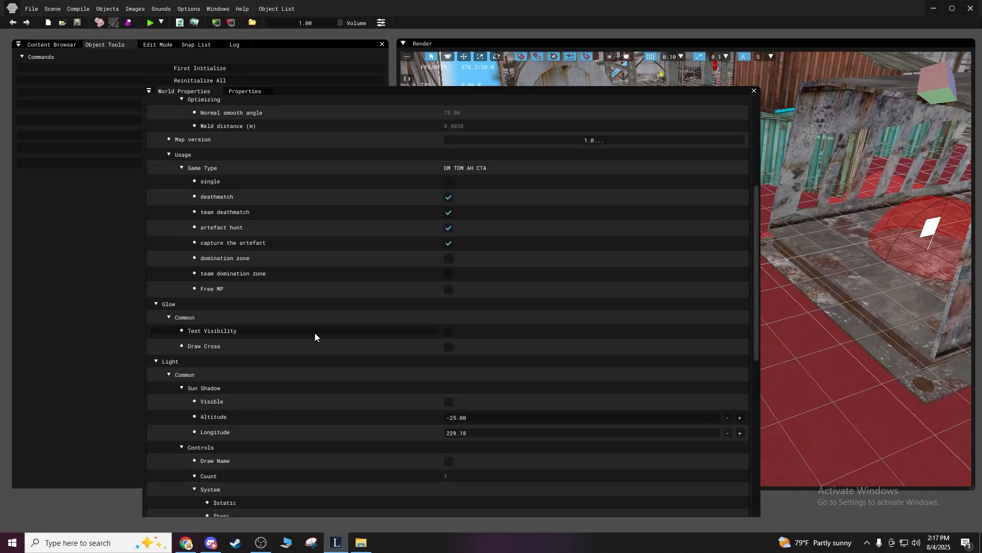
left_click(155, 362)
left_click(156, 375)
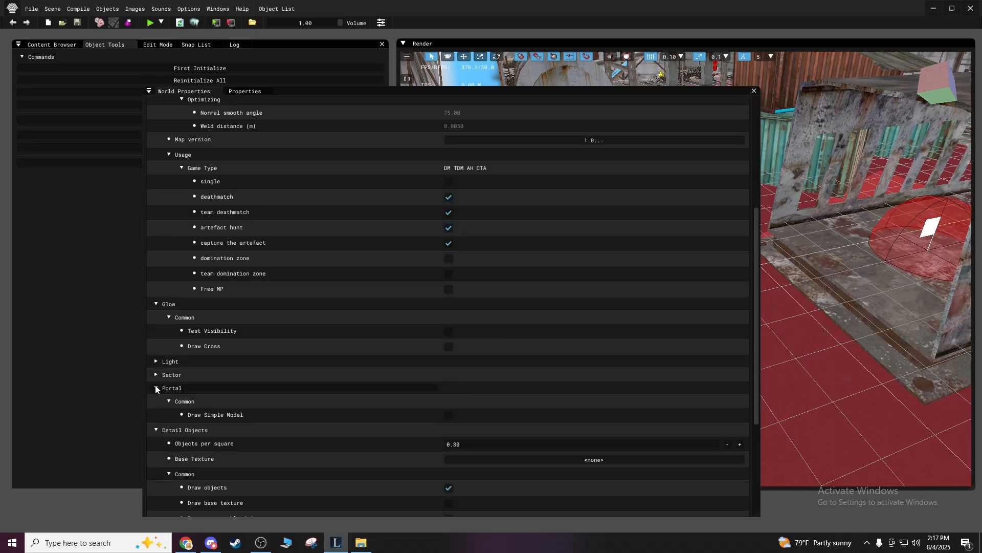
scroll(203, 397, "down", 1)
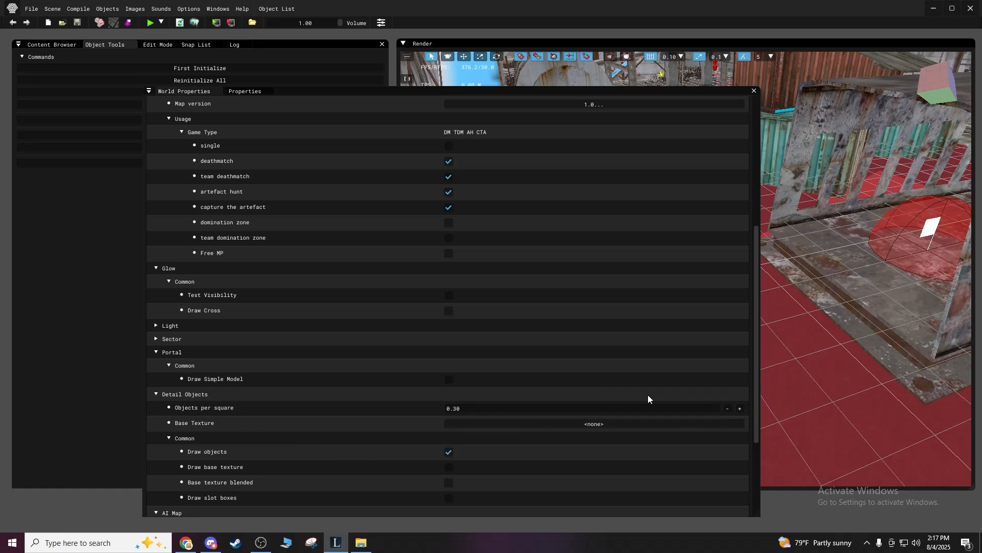
left_click(497, 425)
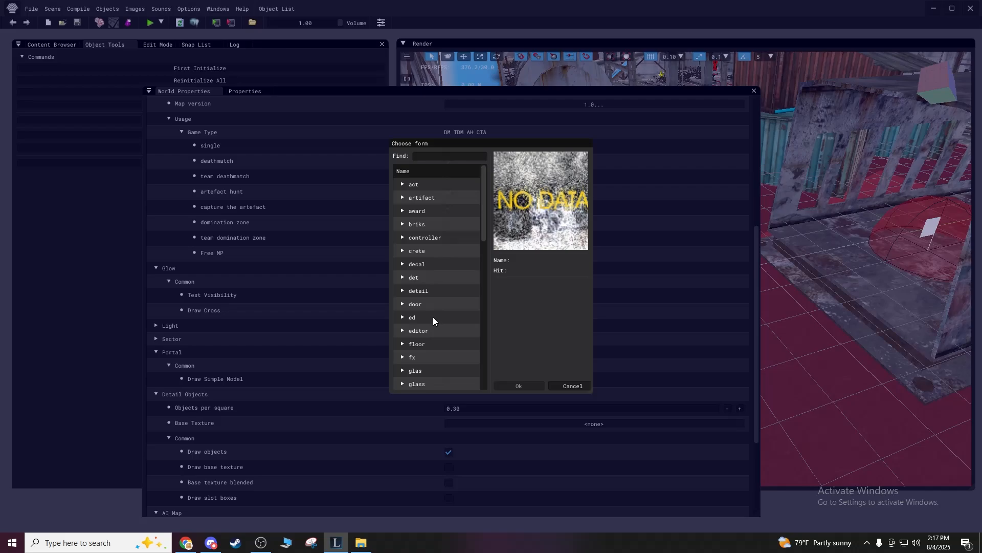
Look through the terrain textures for the mp_training_camp detail texture, leave the chooser without a selection, and close World Properties.
scroll(433, 317, "down", 5)
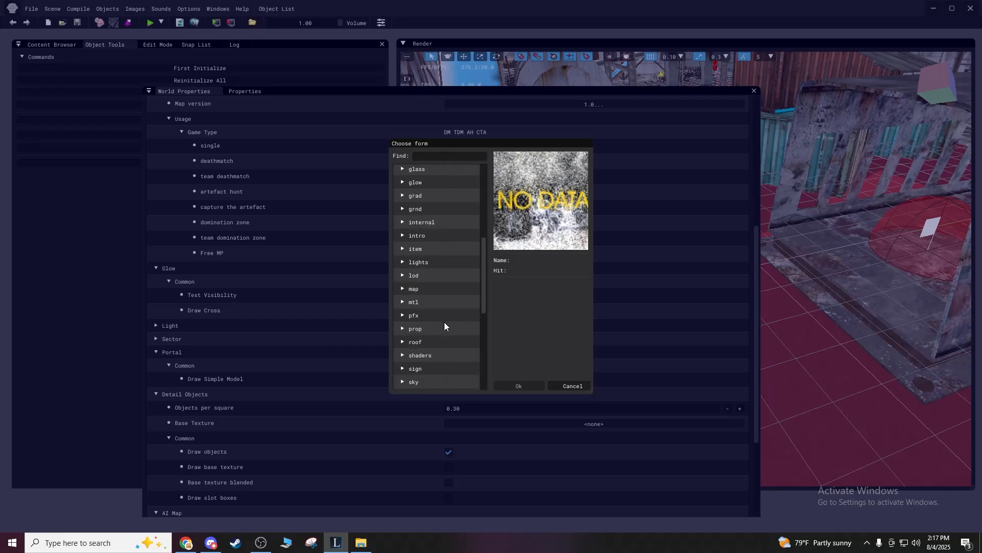
scroll(444, 324, "up", 5)
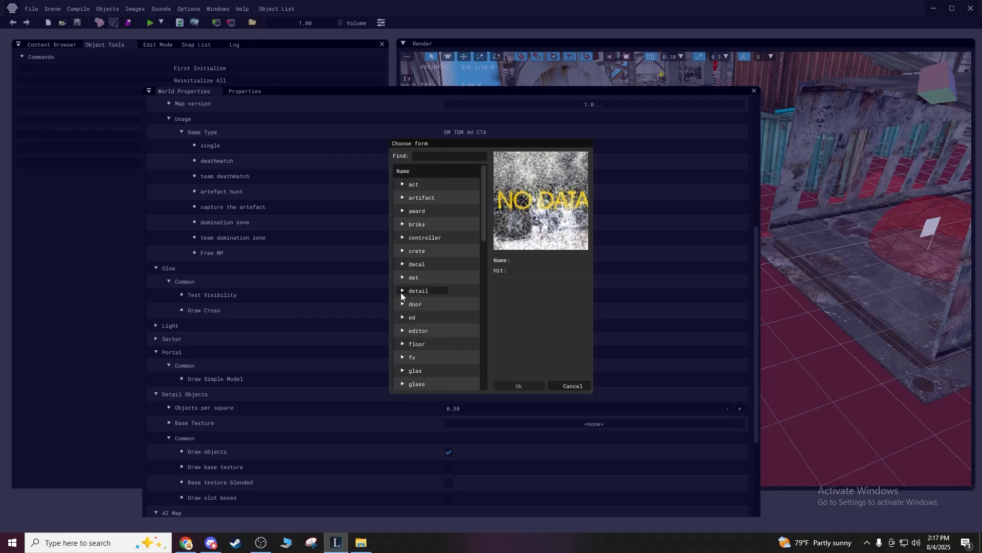
scroll(404, 286, "down", 5)
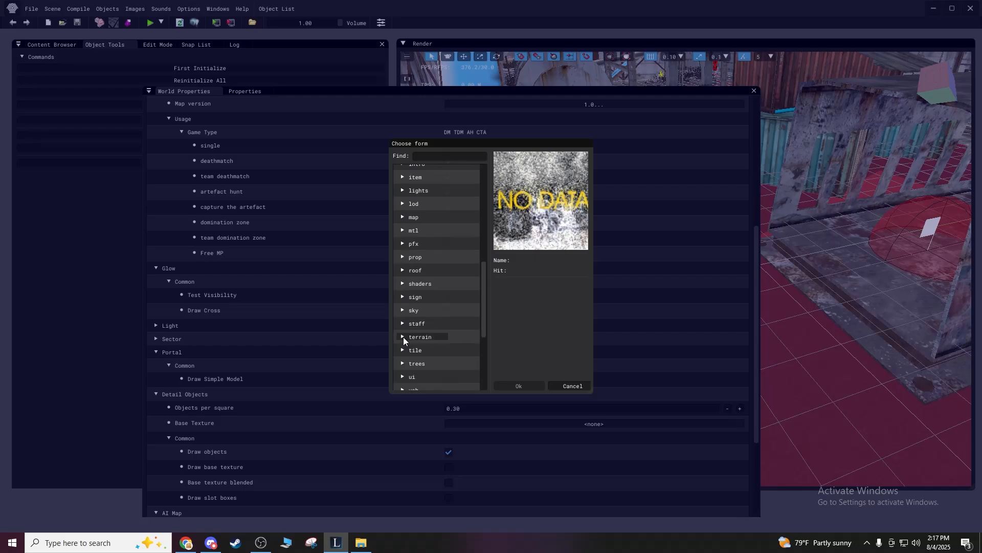
left_click(403, 336)
scroll(419, 335, "down", 3)
left_click_drag(436, 385, 447, 385)
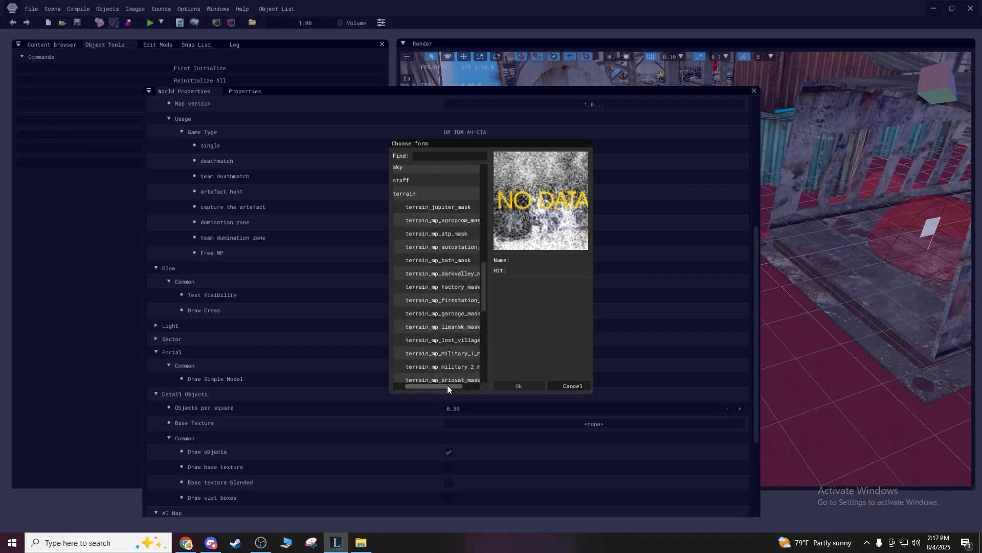
scroll(441, 372, "down", 2)
scroll(427, 379, "down", 6)
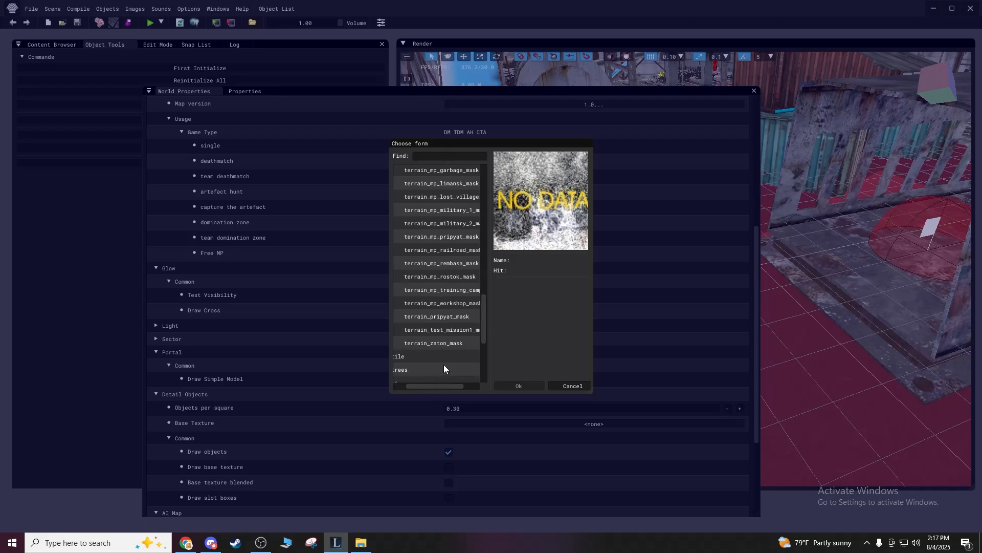
left_click_drag(441, 386, 474, 383)
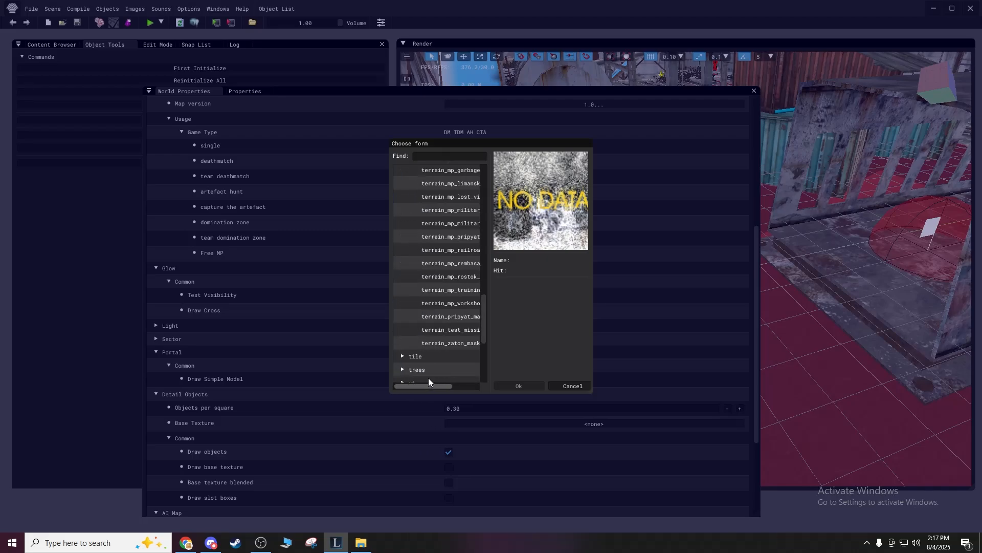
mouse_move(460, 384)
left_mouse_down()
mouse_move(434, 380)
mouse_move(474, 385)
left_mouse_up()
scroll(447, 349, "up", 10)
scroll(460, 366, "down", 3)
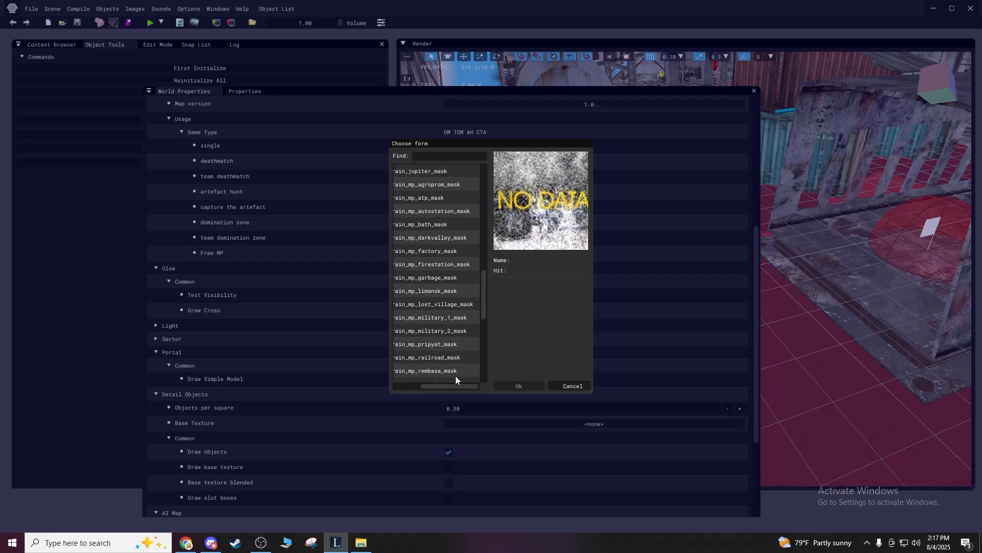
scroll(446, 385, "down", 3)
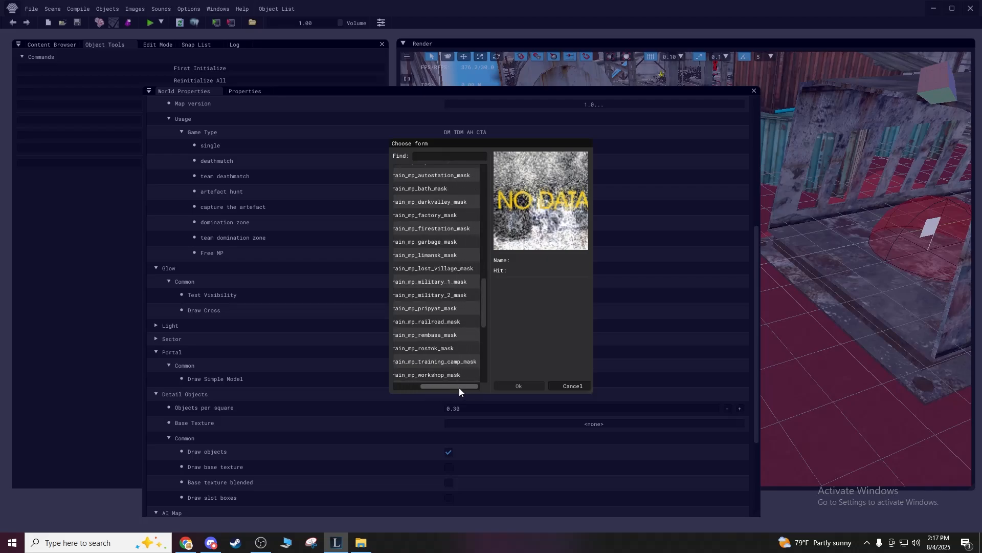
scroll(456, 384, "down", 3)
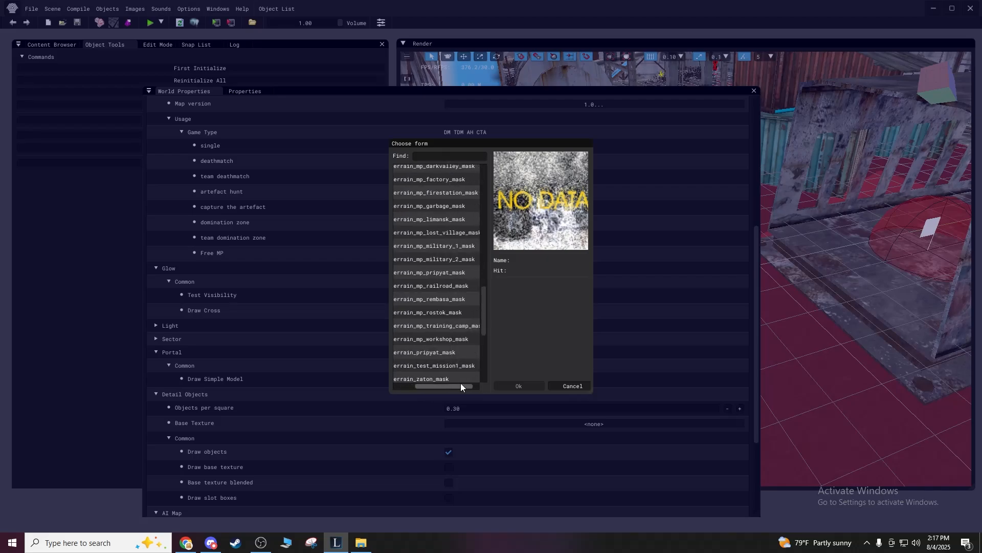
left_click_drag(461, 384, 466, 383)
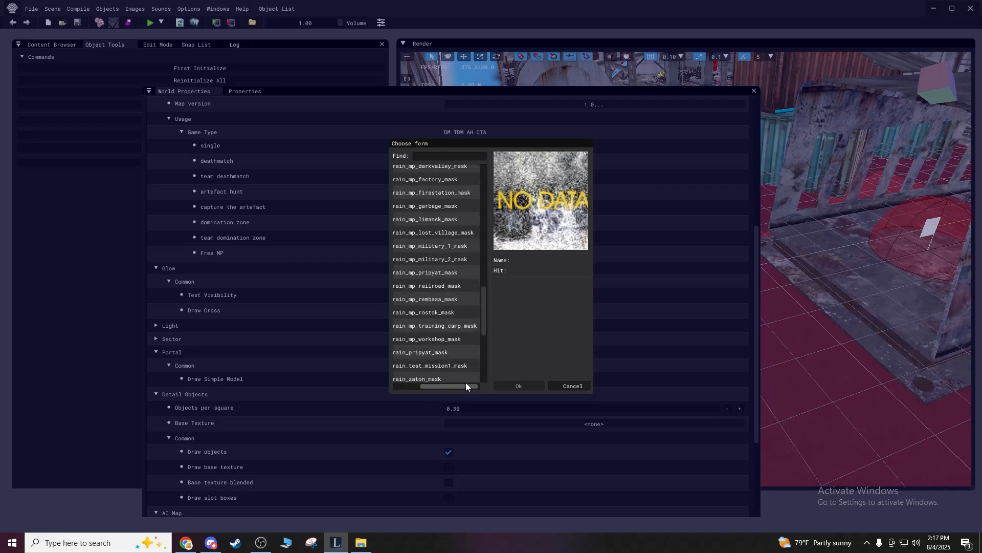
left_click(565, 386)
left_click(754, 91)
Return to File Explorer and delete the terrain_mp_training_camp_det image from the gamedata\textures\terrain folder.
left_click(933, 8)
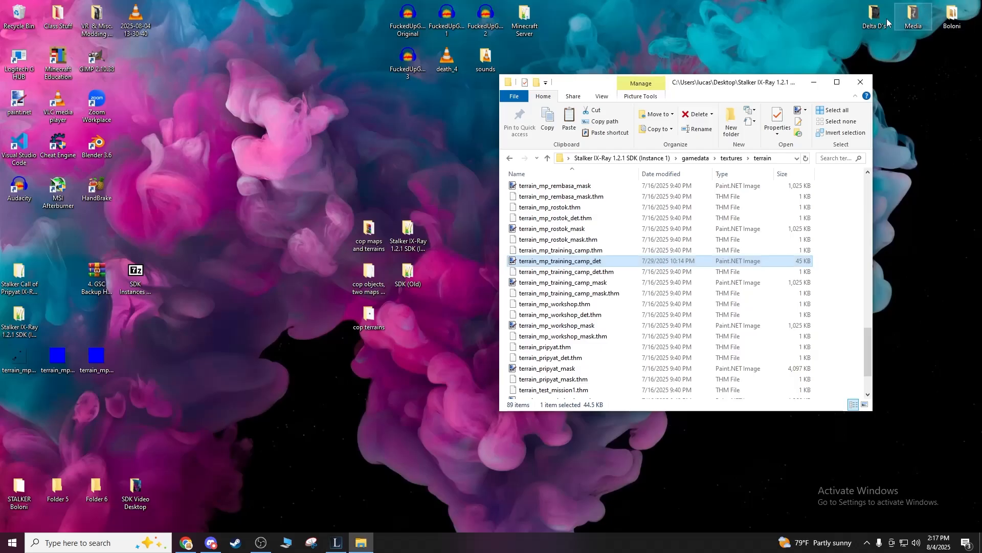
right_click(594, 262)
left_click(620, 498)
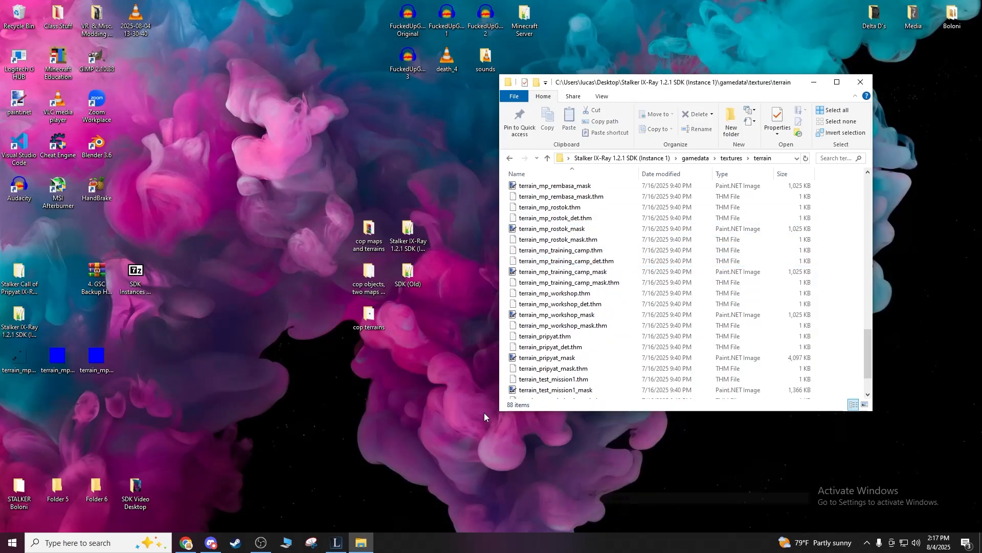
Copy the blue terrain_mp_training_camp_det image from the desktop into the SDK's gamedata\textures\terrain folder.
left_click(53, 358)
right_click(53, 359)
left_click(93, 413)
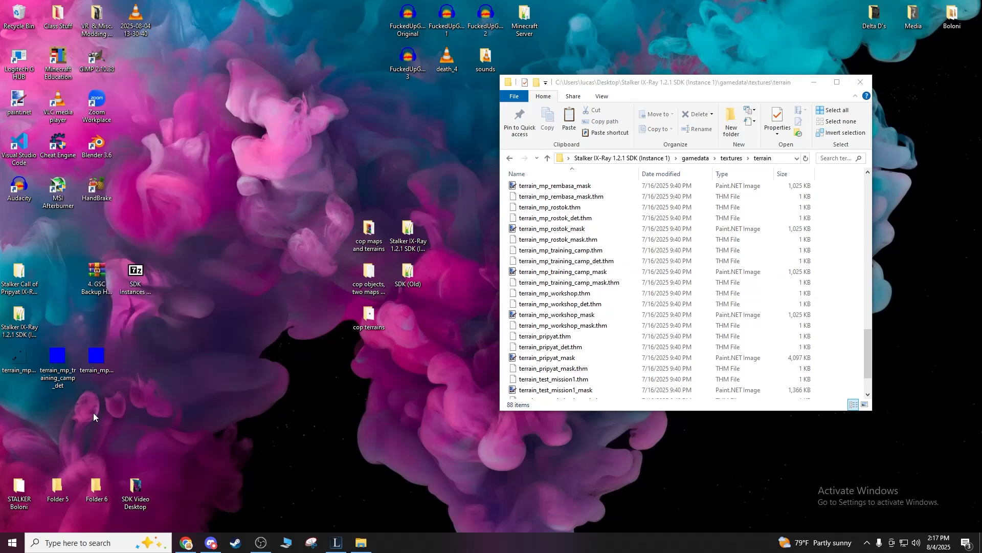
right_click(58, 354)
left_click(82, 293)
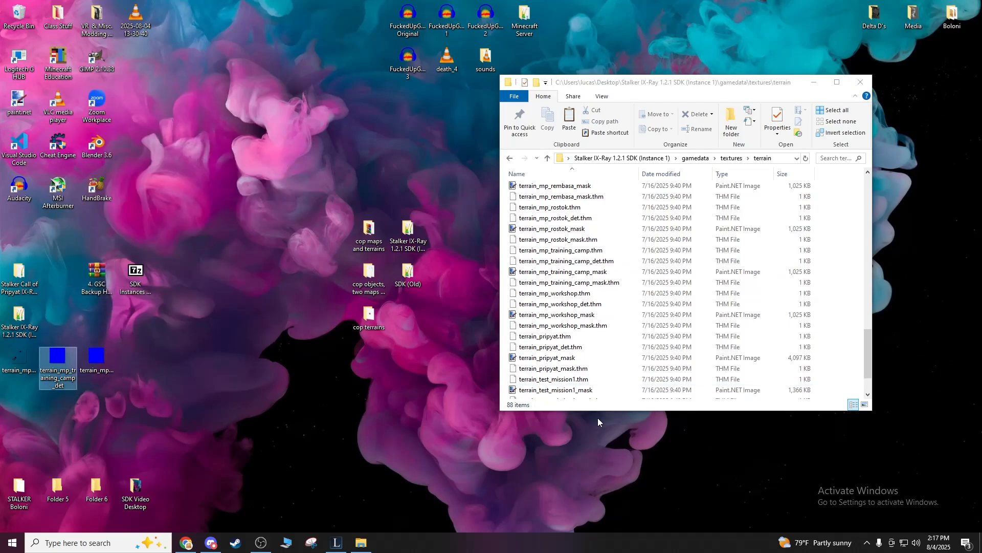
left_click(597, 407)
scroll(597, 399, "up", 1)
key("ctrl+v")
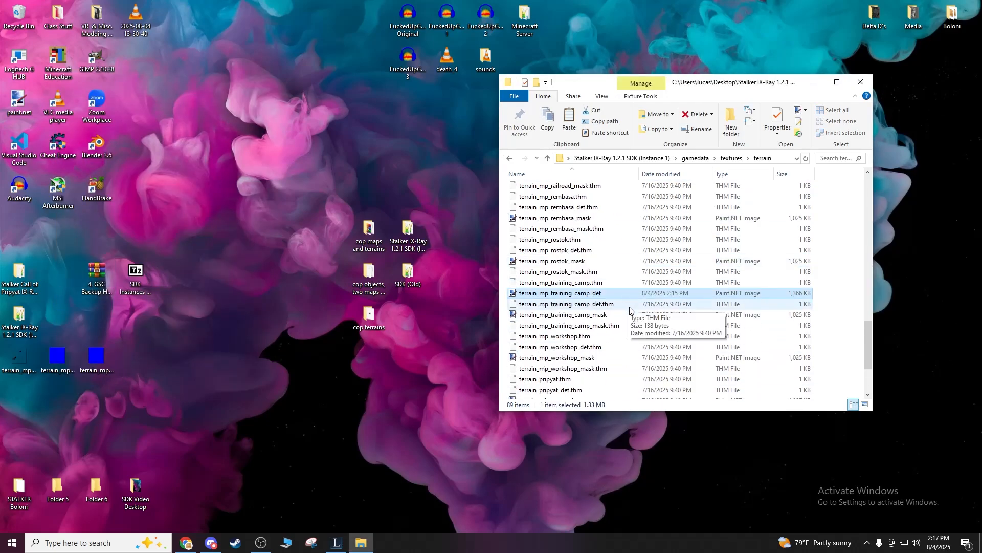
Check the file properties of the pasted terrain_mp_training_camp_det image.
right_click(667, 295)
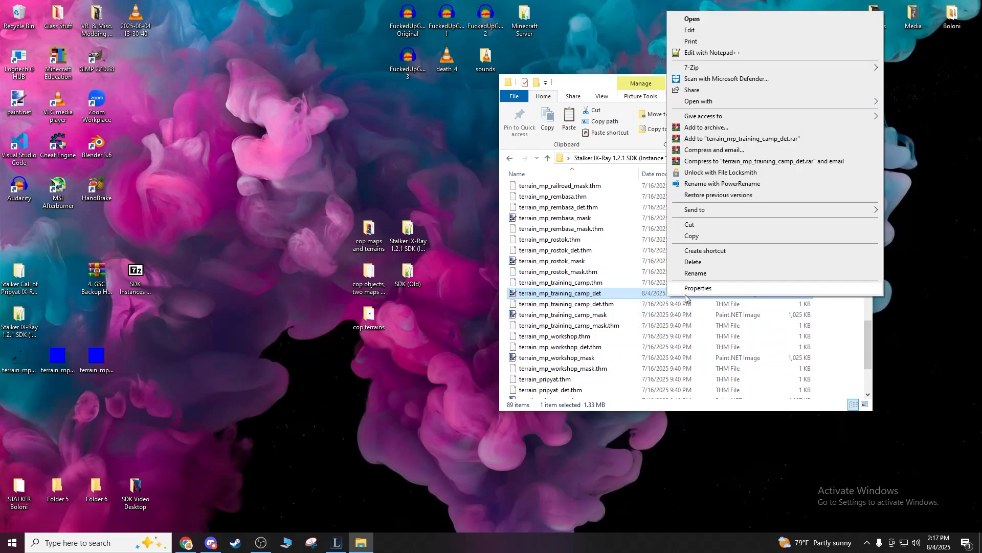
left_click(695, 289)
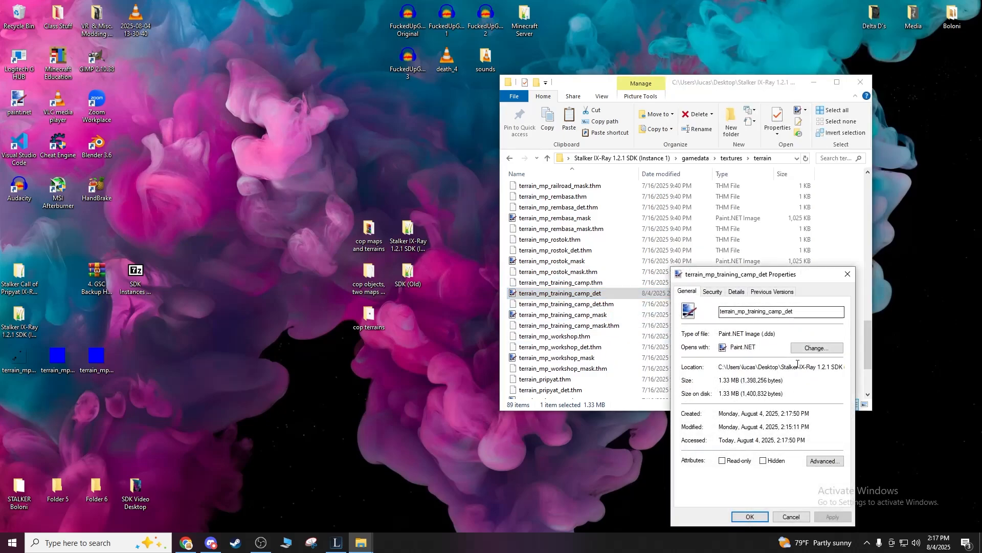
left_click(847, 274)
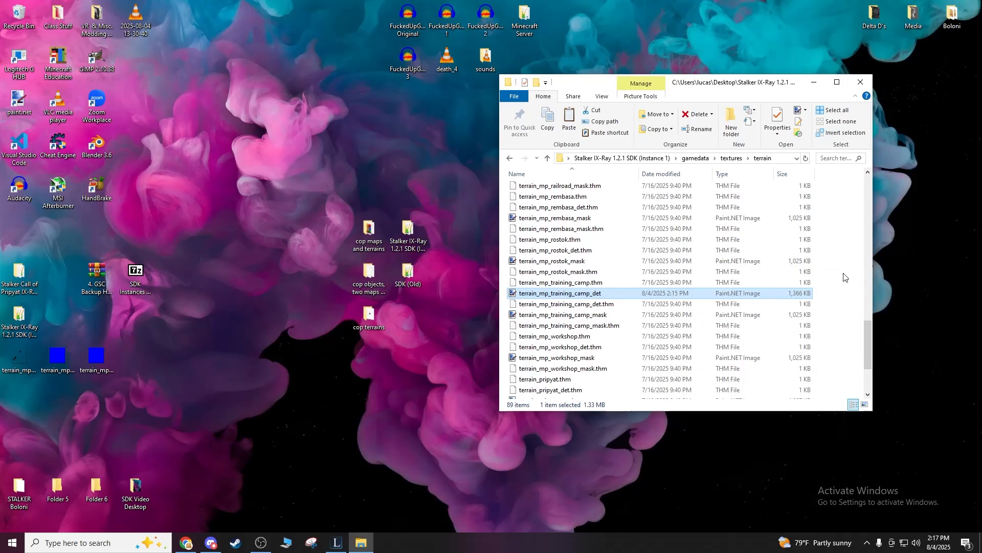
Switch to the IX-Ray level editor and open the Detail Objects Base Texture chooser from World Properties.
left_click(337, 542)
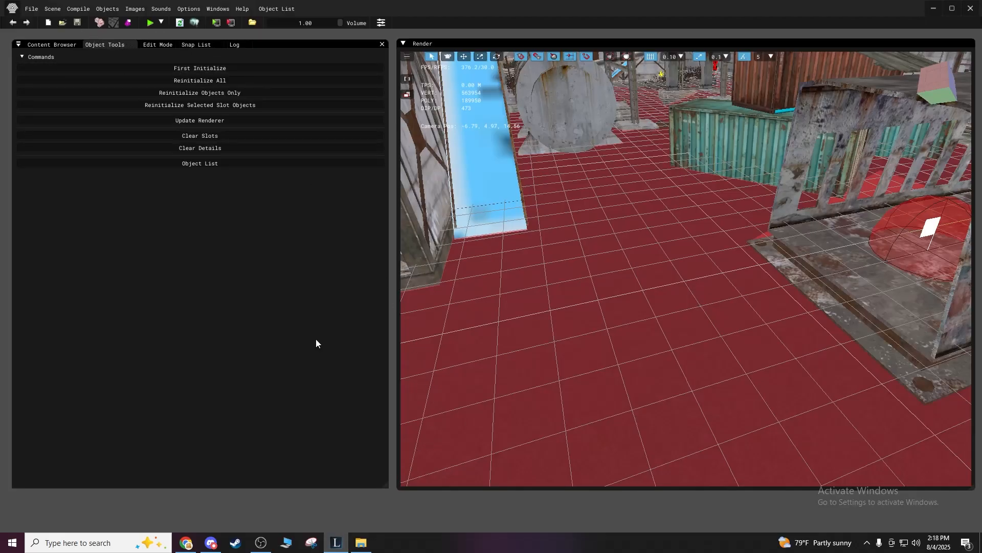
left_click(54, 9)
left_click(59, 24)
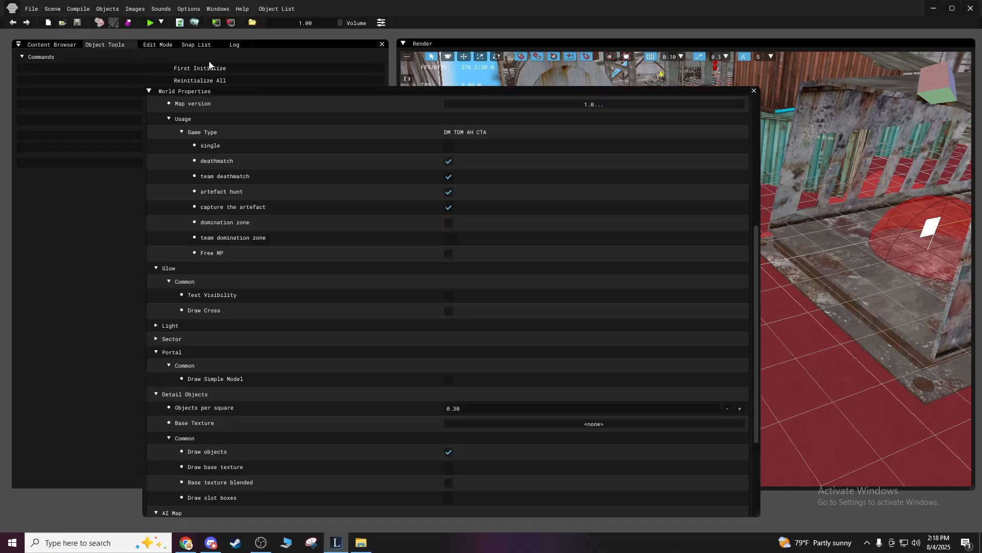
left_click_drag(250, 89, 334, 81)
scroll(403, 356, "down", 3)
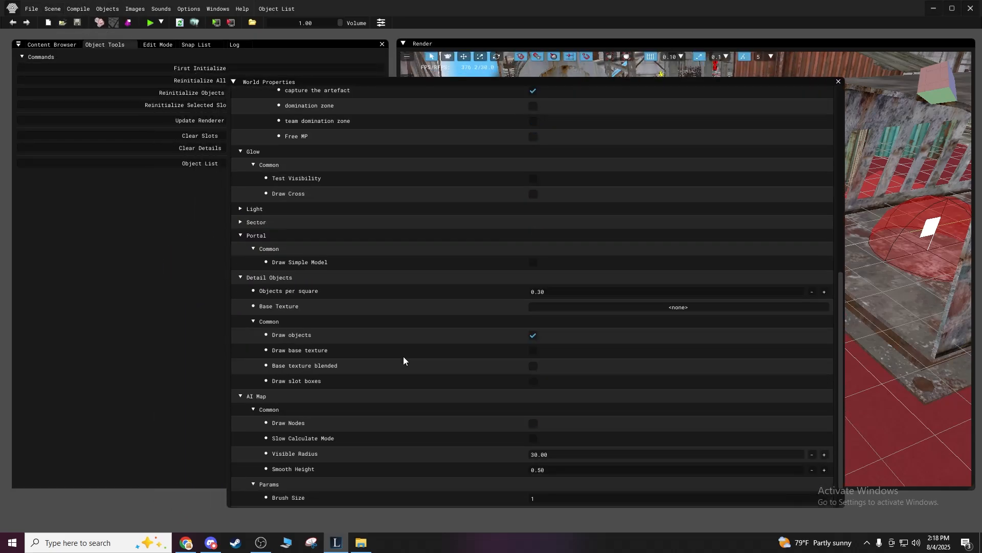
scroll(500, 337, "up", 1)
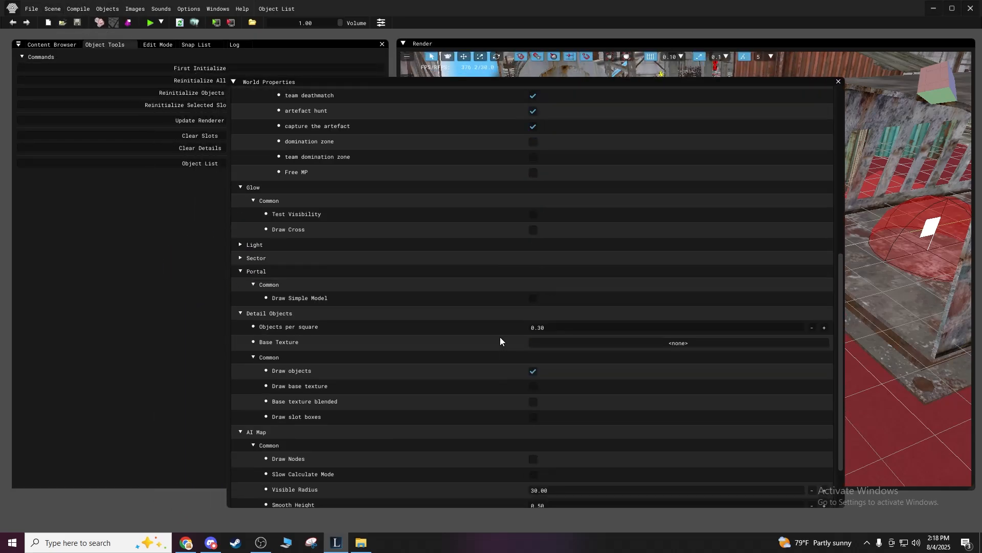
left_click(602, 342)
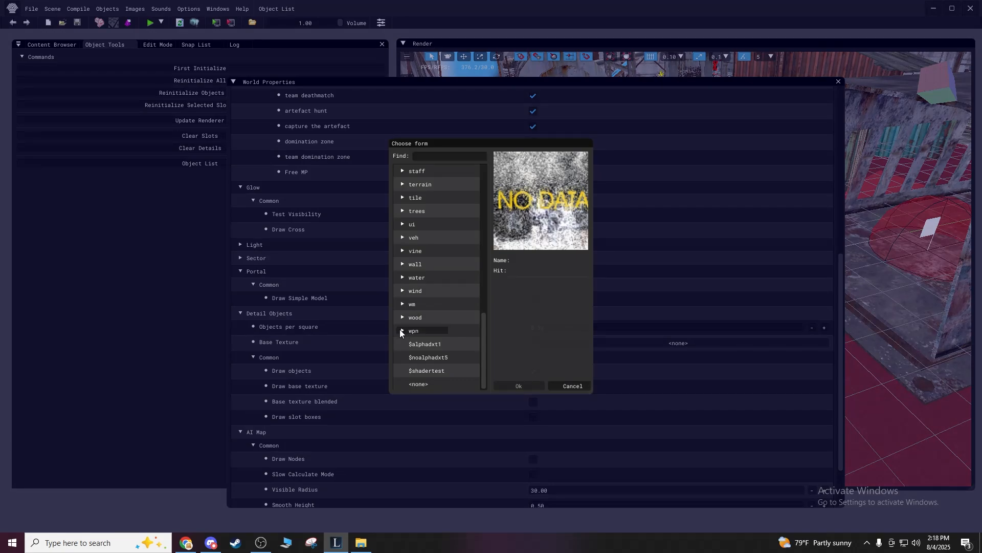
Set the Detail Objects base texture to terrain\terrain_mp_training_camp_det and close World Properties.
scroll(416, 307, "up", 3)
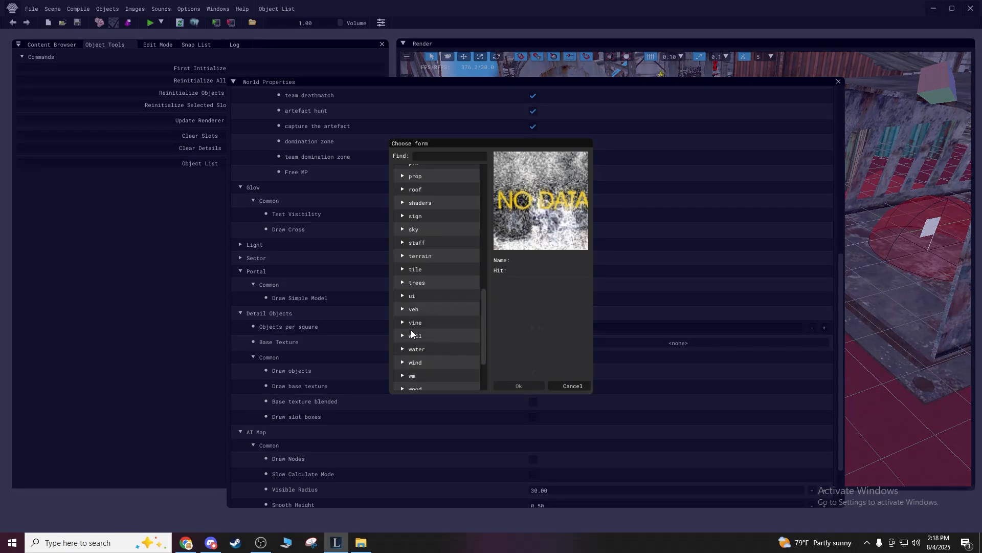
left_click(403, 257)
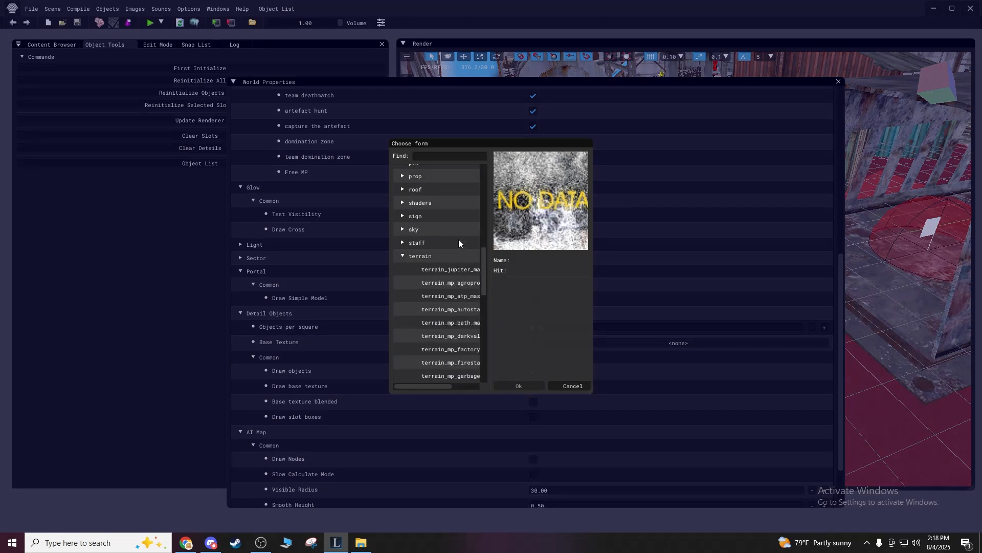
scroll(450, 312, "down", 5)
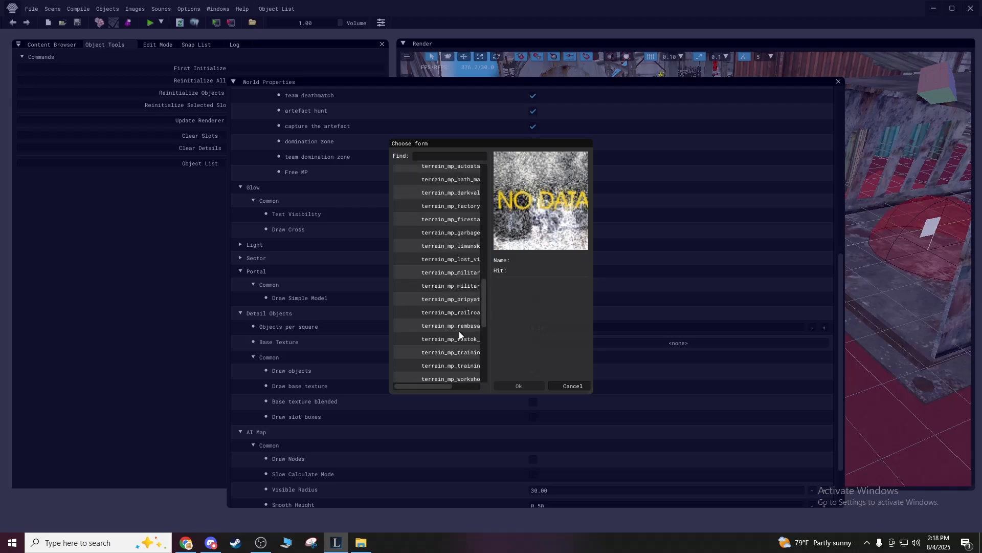
left_click_drag(433, 386, 453, 385)
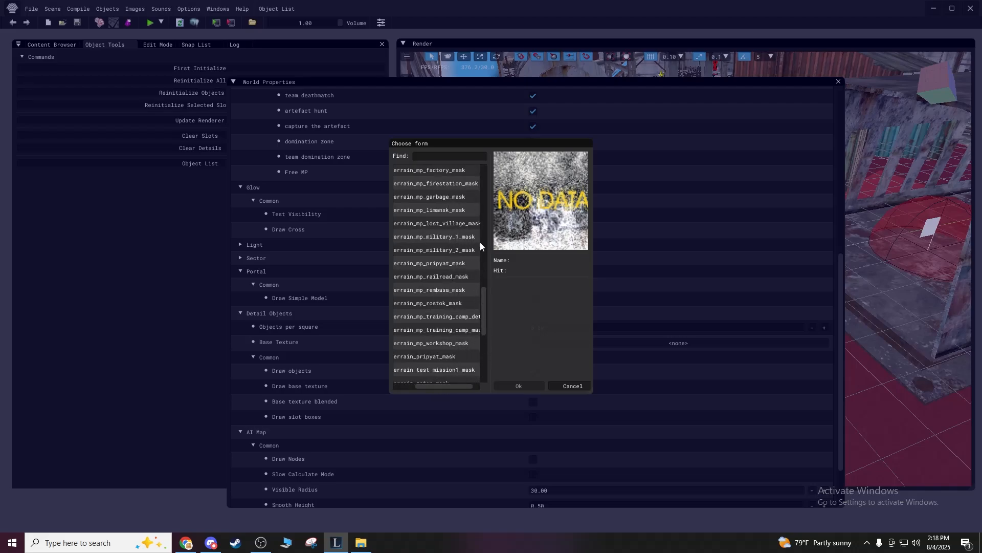
left_click_drag(593, 190, 742, 199)
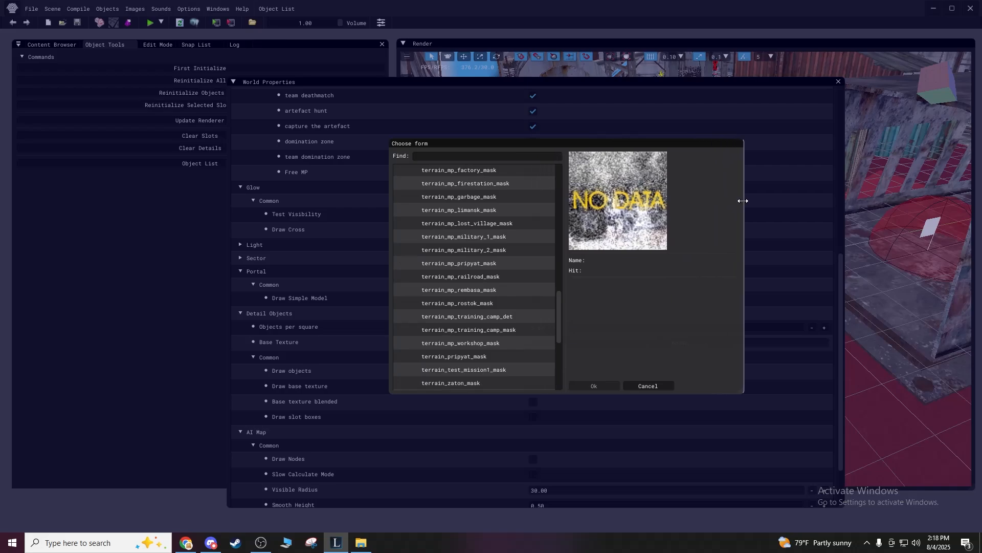
left_click(486, 317)
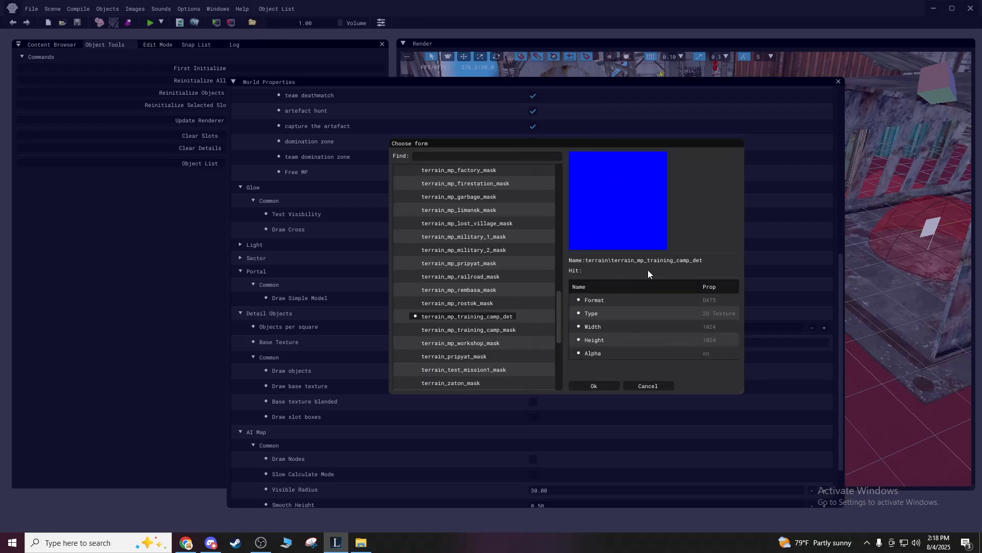
left_click(598, 385)
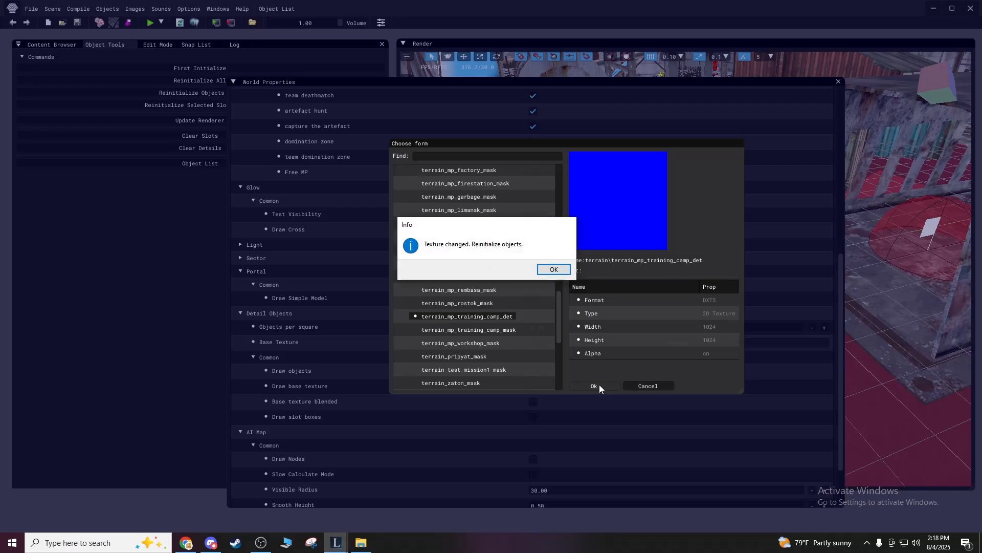
left_click(554, 269)
left_click(838, 82)
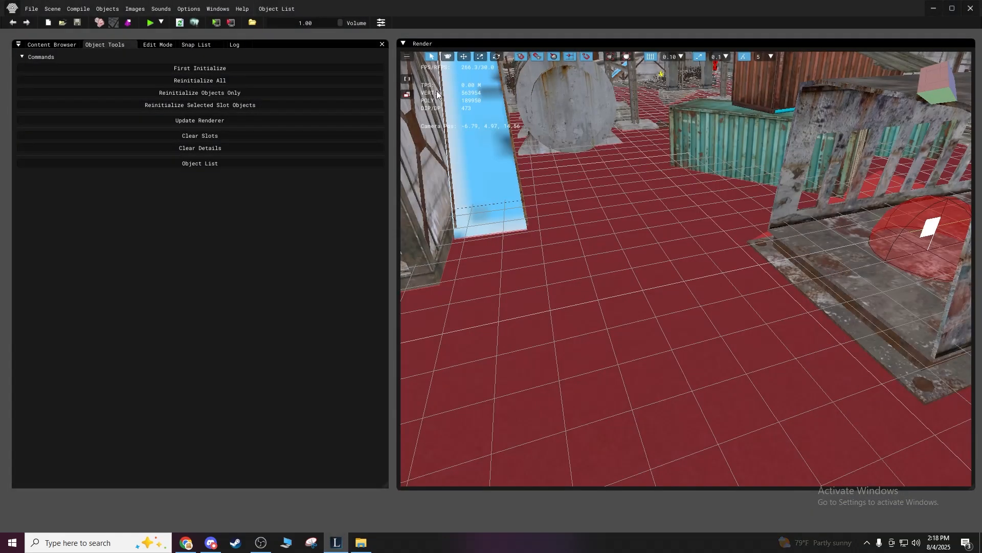
Generate the detail objects with First Initialize, and refresh them with Reinitialize All and Reinitialize Objects Only.
left_click(211, 81)
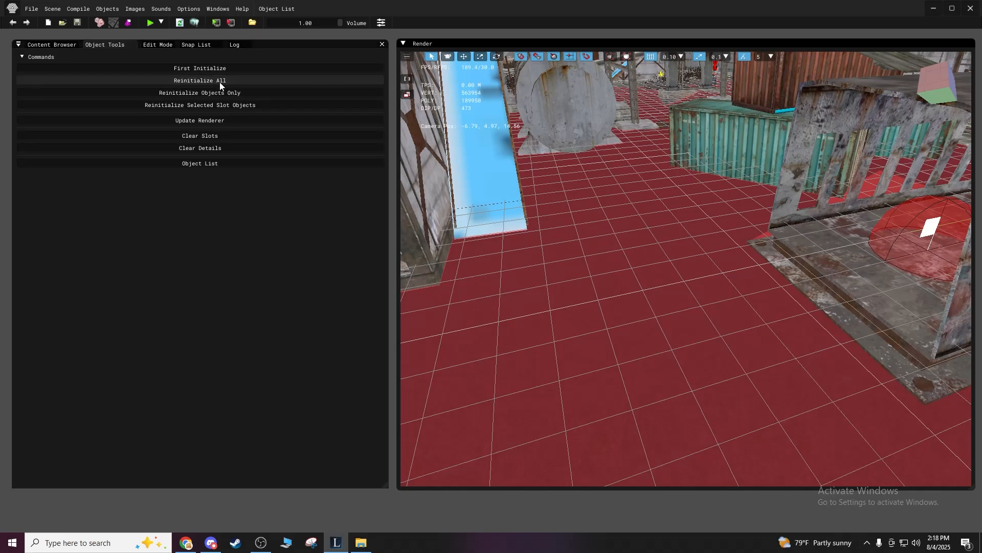
left_click(192, 67)
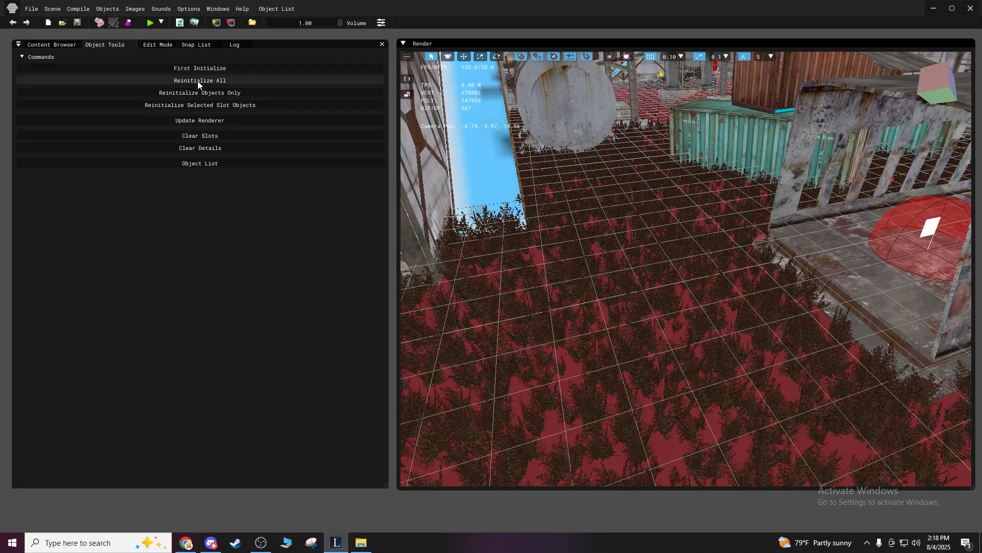
left_click(194, 80)
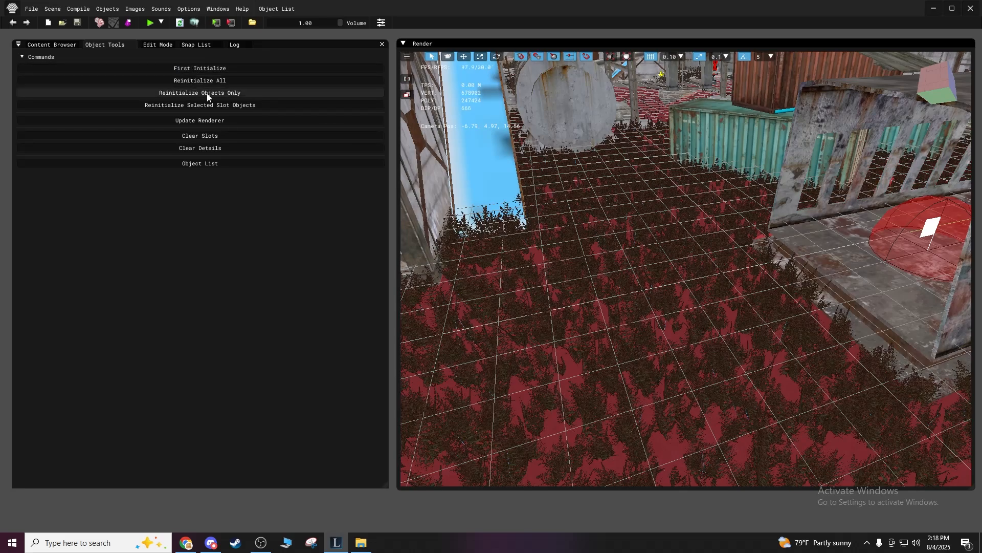
left_click(200, 90)
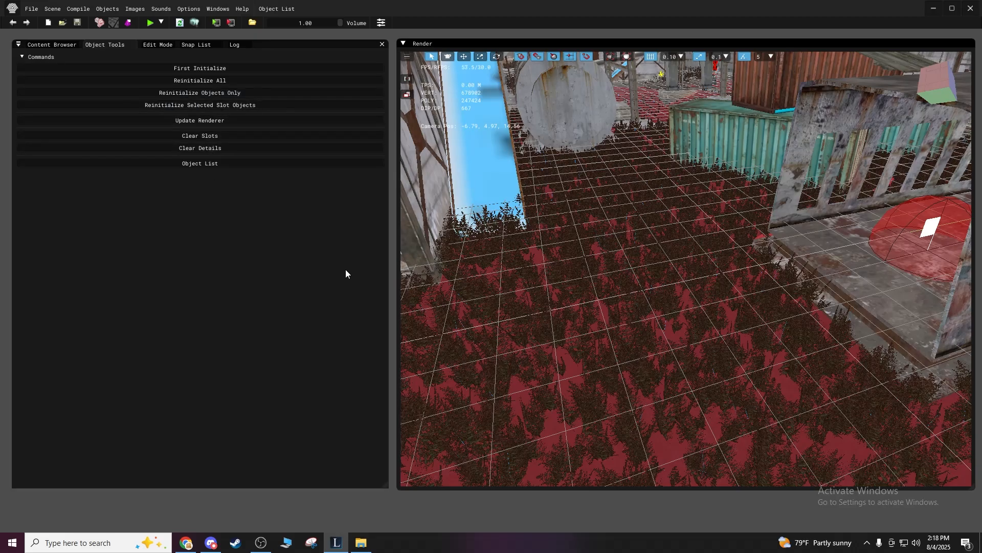
Fly the camera over the terrain to inspect the placement of the generated grass.
key("w")
right_click_drag(621, 438, 629, 440)
key("w")
key("d")
key("a")
key("s")
key("w")
key("s")
key("w")
right_click_drag(550, 237, 550, 237, "shift")
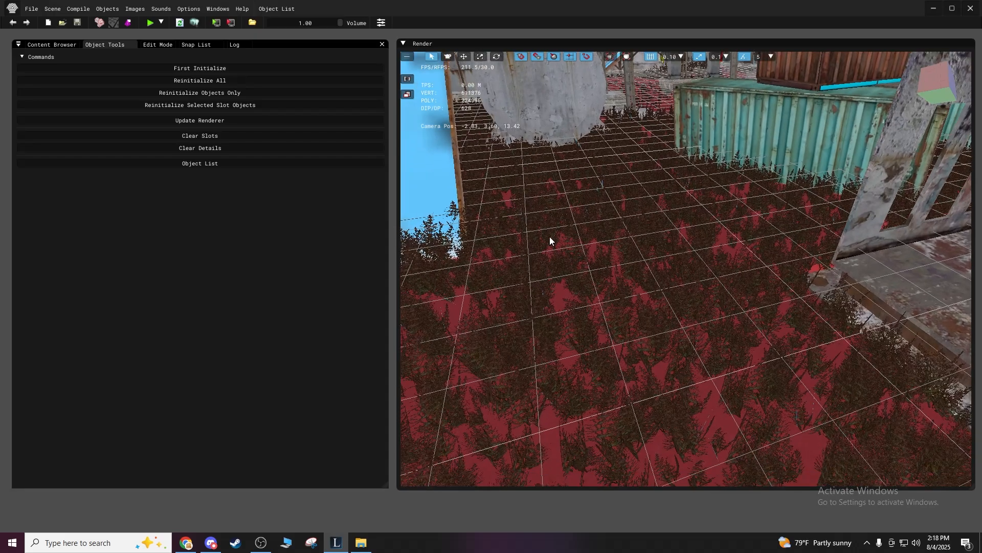
Save the level and change the edit mode from Detail Objects to Scene Object.
left_click(35, 9)
left_click(101, 41)
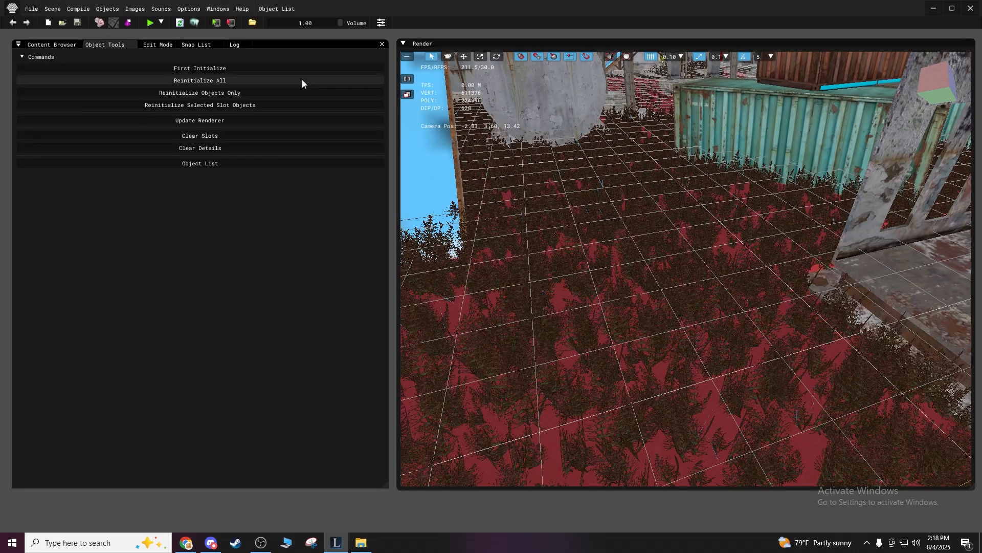
left_click(197, 45)
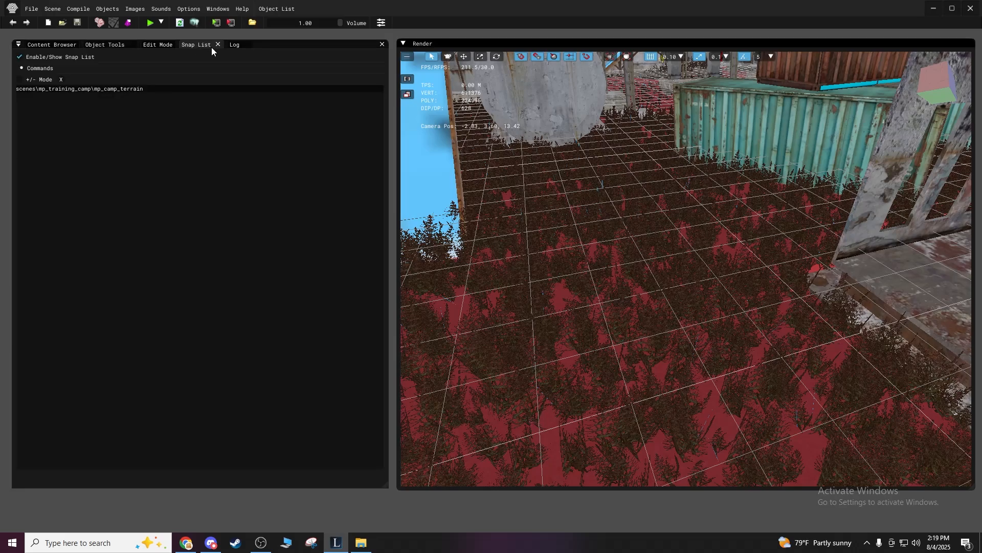
left_click(149, 45)
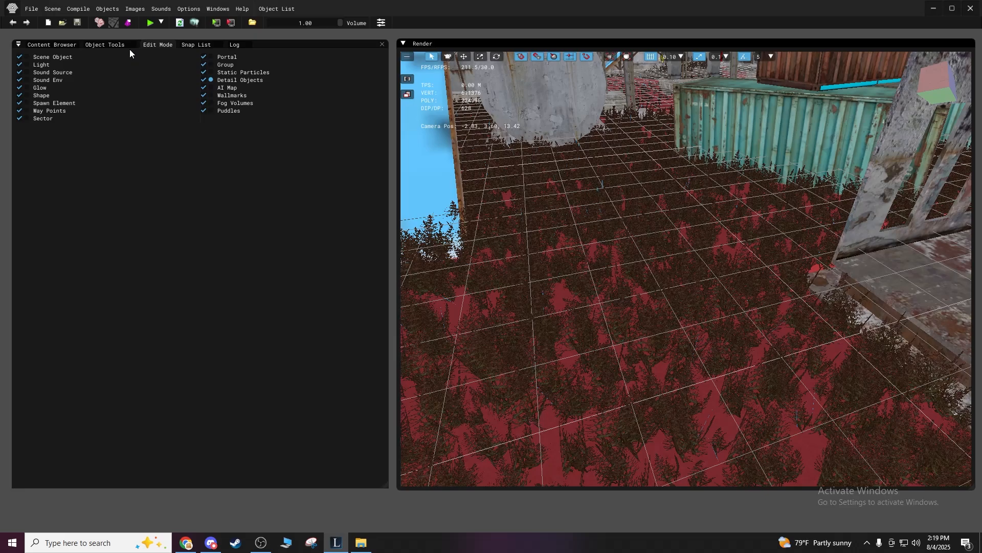
left_click(26, 57)
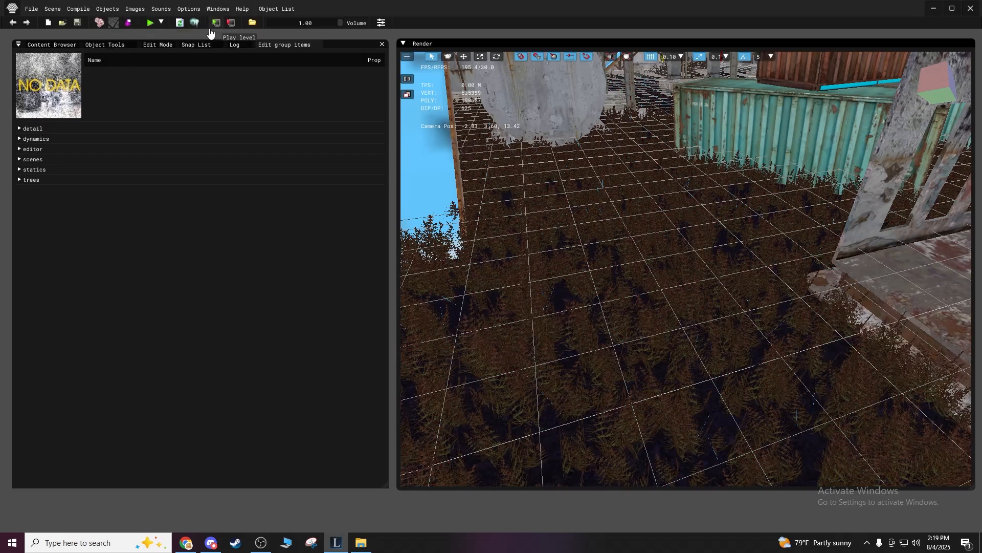
Build the mp_training_camp level and review the Make commands available for compiling.
left_click(194, 24)
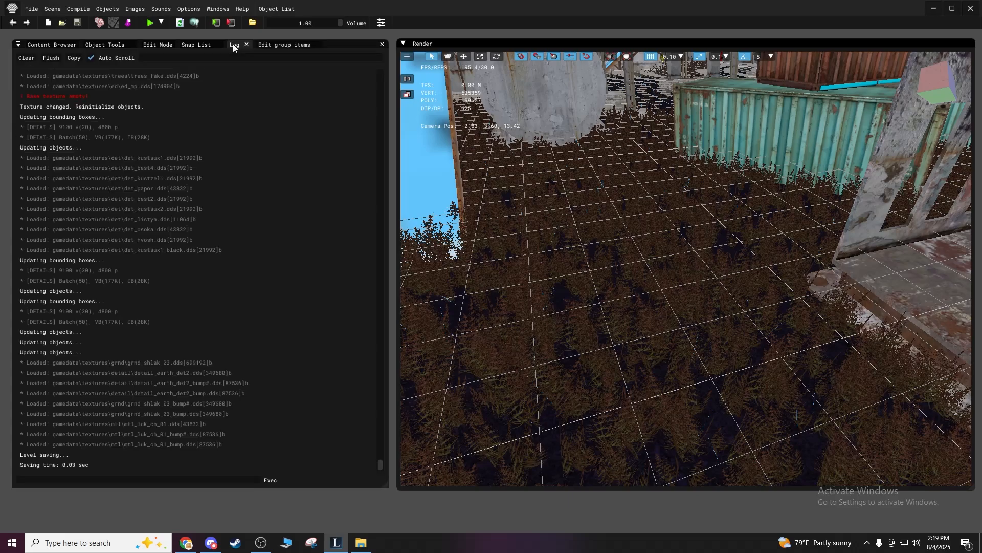
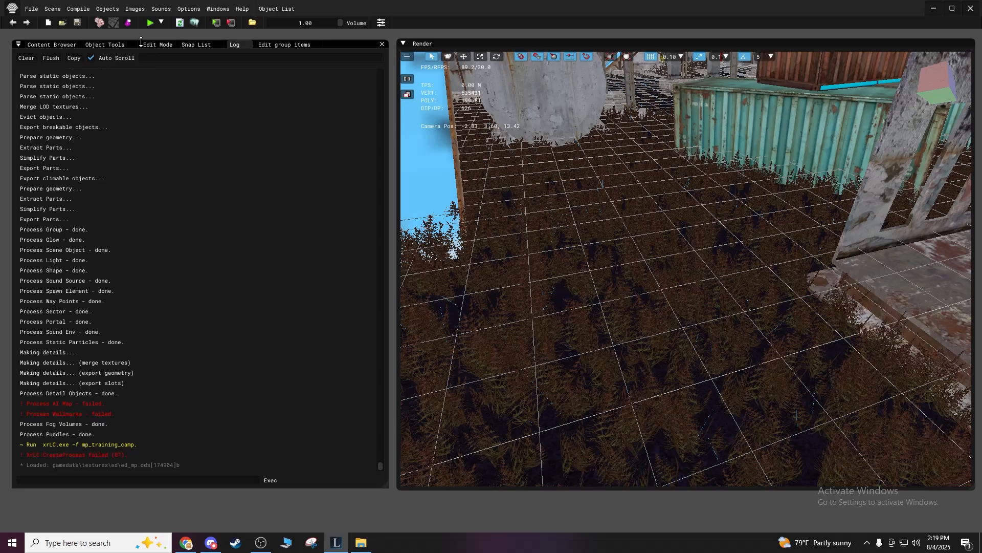
left_click(108, 9)
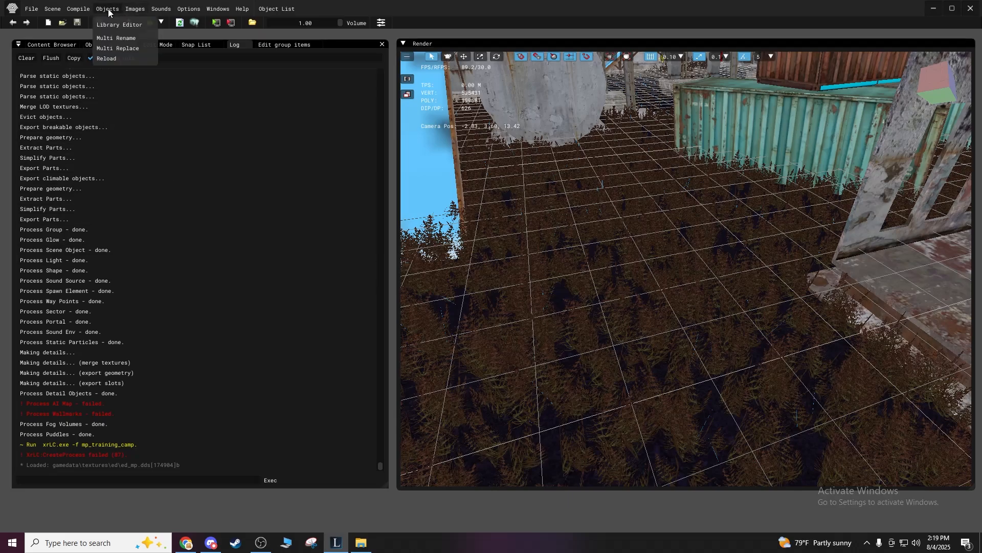
mouse_move(78, 9)
mouse_move(77, 26)
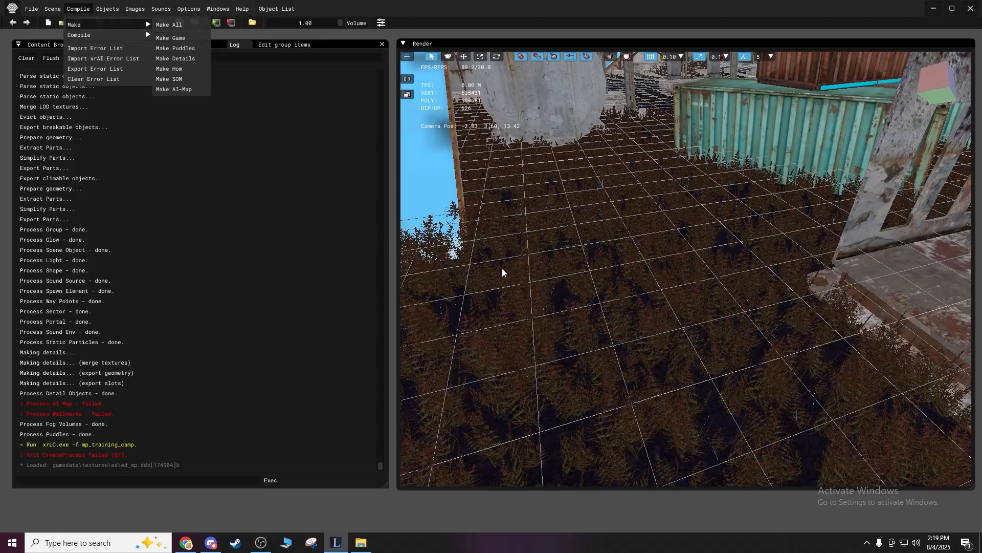
Move up to the teal container, switch the edit mode to Wallmarks and show its snap list.
left_click_drag(504, 273, 639, 238, "shift")
left_click(97, 45)
left_click(155, 44)
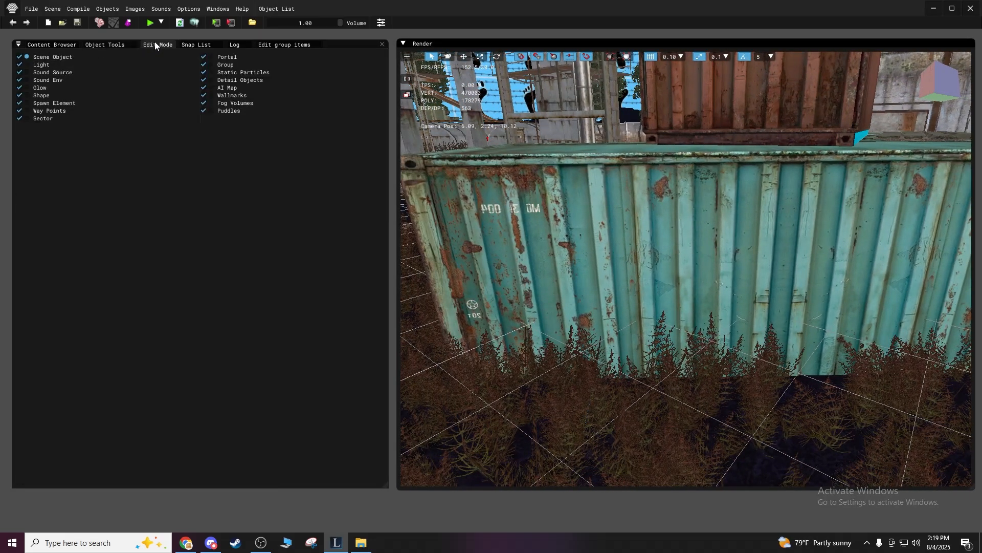
left_click(211, 95)
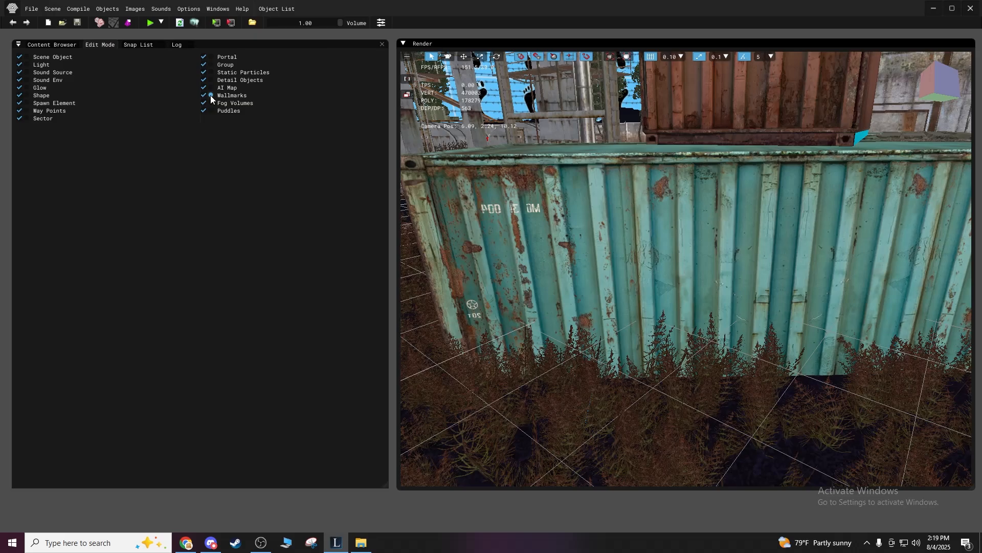
left_click(131, 47)
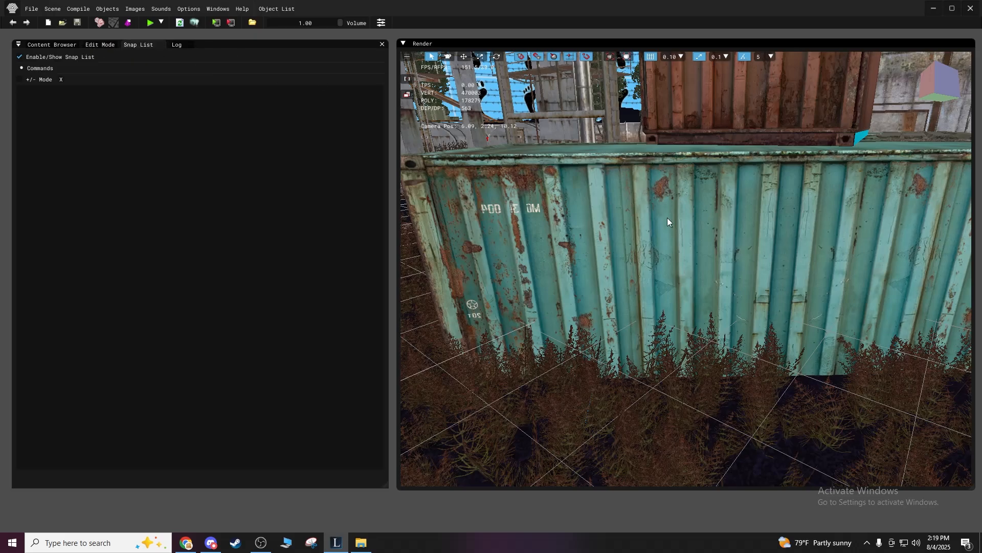
Enable the snap list's +/- Mode and add the teal container to the wallmark snap list.
mouse_move(620, 245)
left_mouse_down("shift")
mouse_move(632, 317)
mouse_move(609, 246)
mouse_move(611, 271)
mouse_move(649, 279)
mouse_move(610, 259)
left_mouse_up("shift")
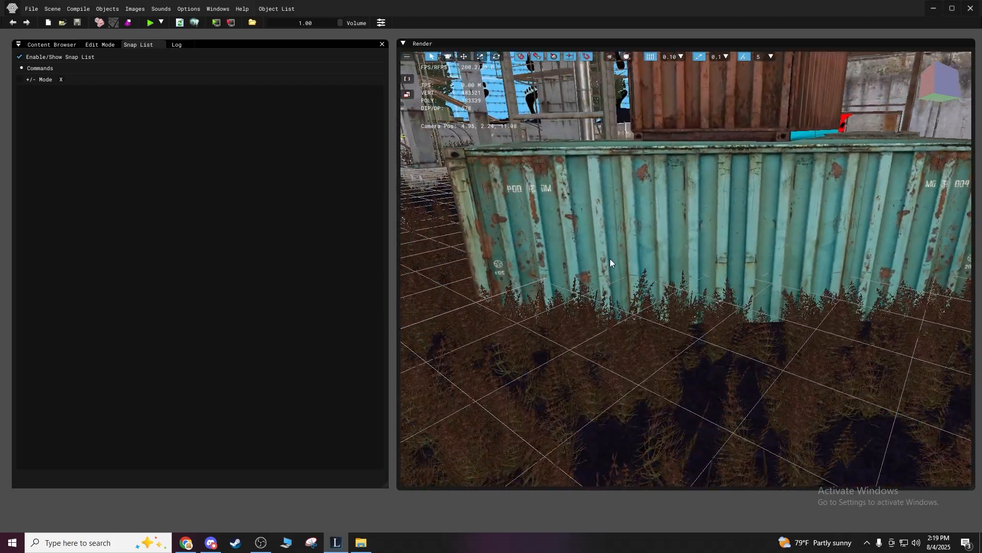
left_click(19, 80)
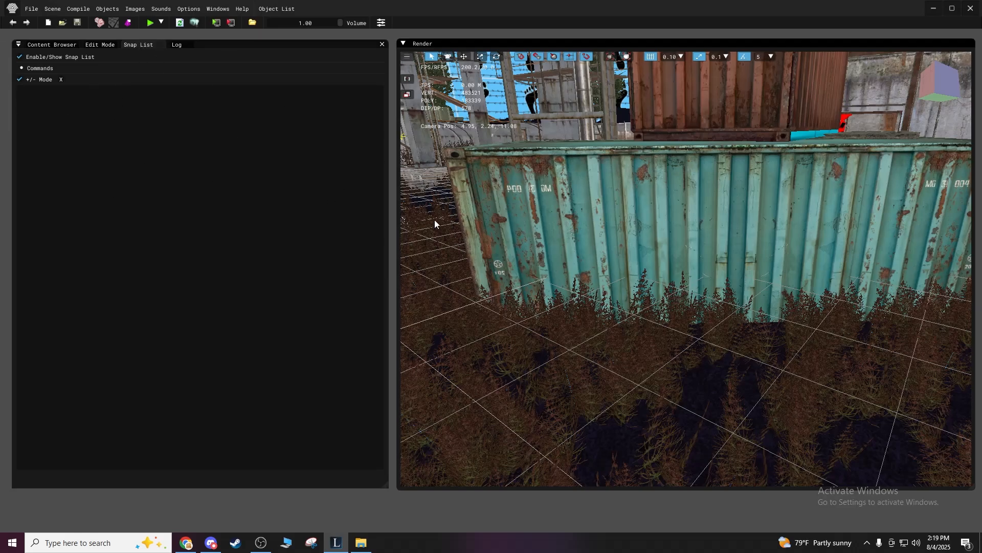
left_click(576, 214)
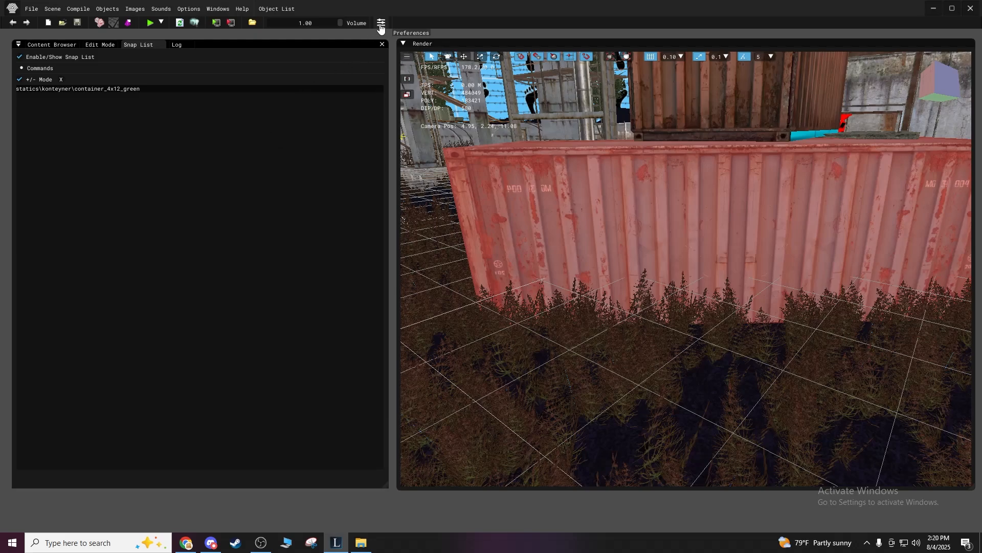
Set the wallmark texture to decal\decal_anarh_1 in the wallmark properties, found in the decal texture folder.
right_click(556, 209)
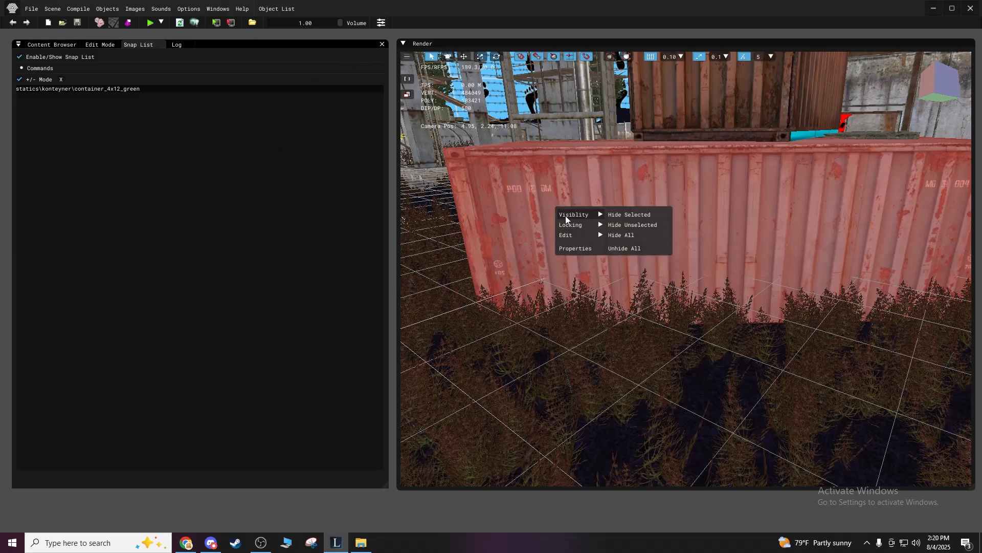
left_click(581, 248)
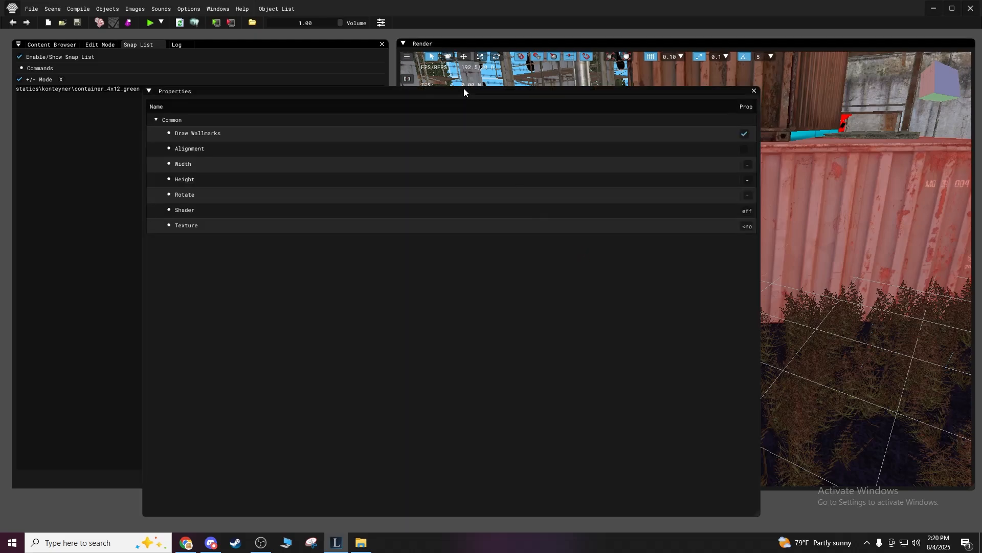
left_click_drag(465, 88, 504, 126)
left_click_drag(735, 145, 518, 85)
left_click(613, 216)
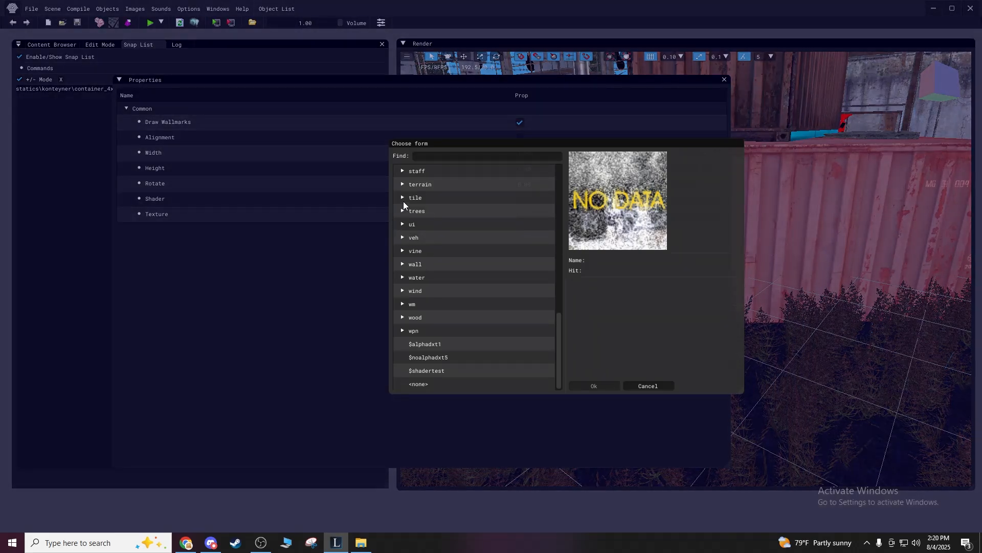
scroll(423, 207, "up", 1)
scroll(422, 208, "up", 5)
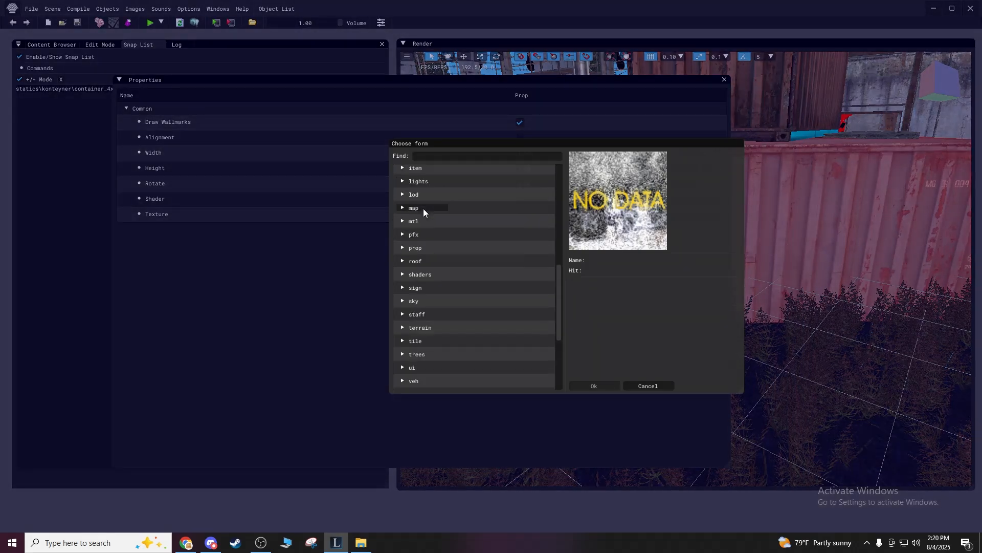
scroll(423, 209, "up", 4)
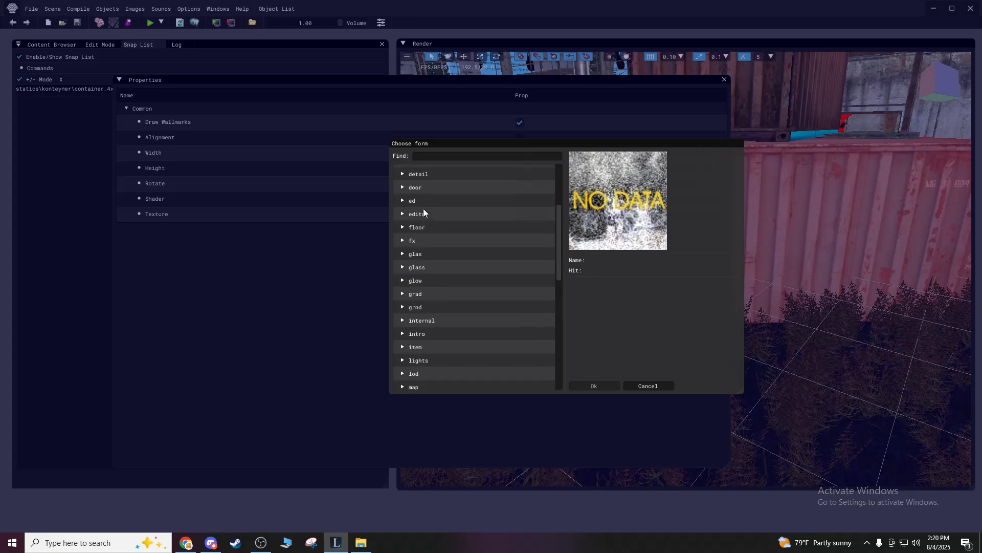
left_click(402, 220)
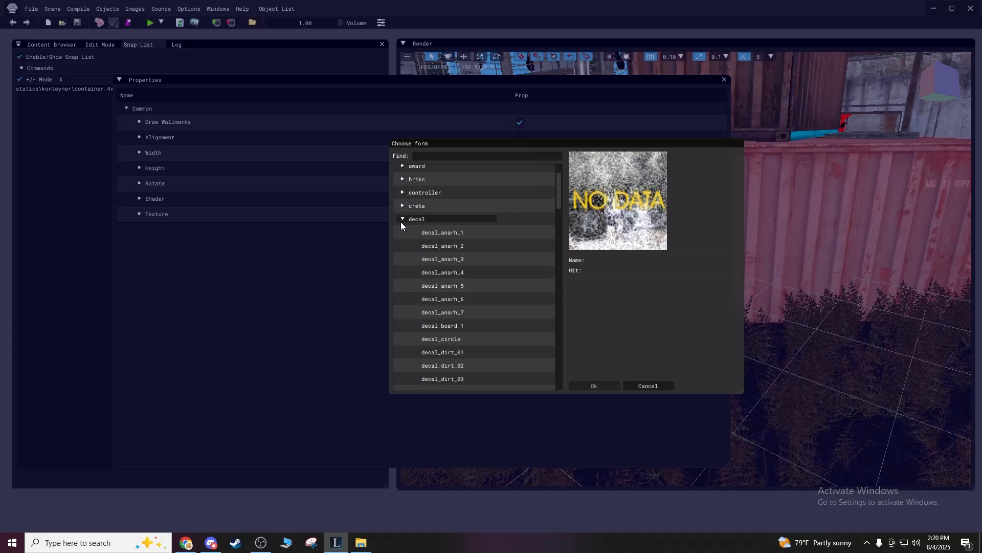
left_click(439, 234)
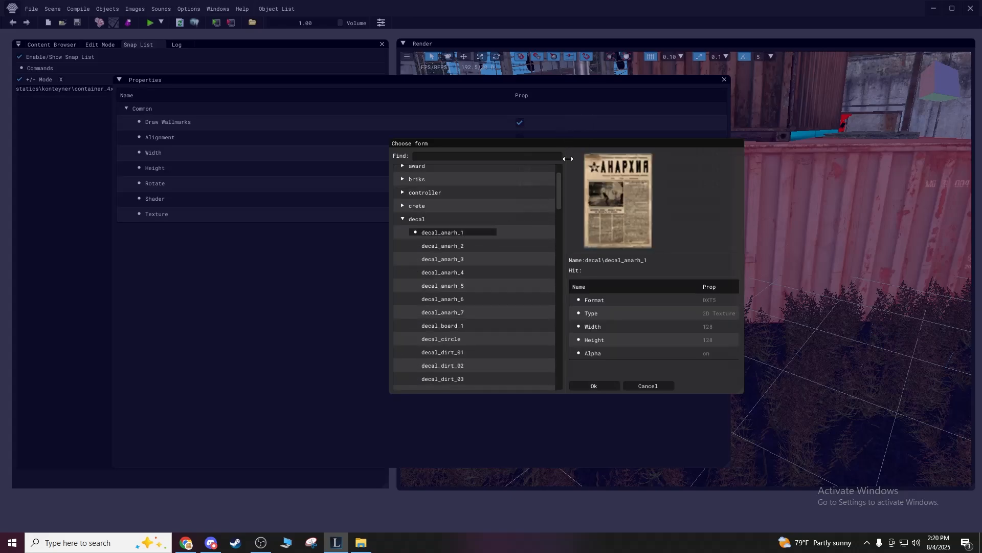
left_click(601, 384)
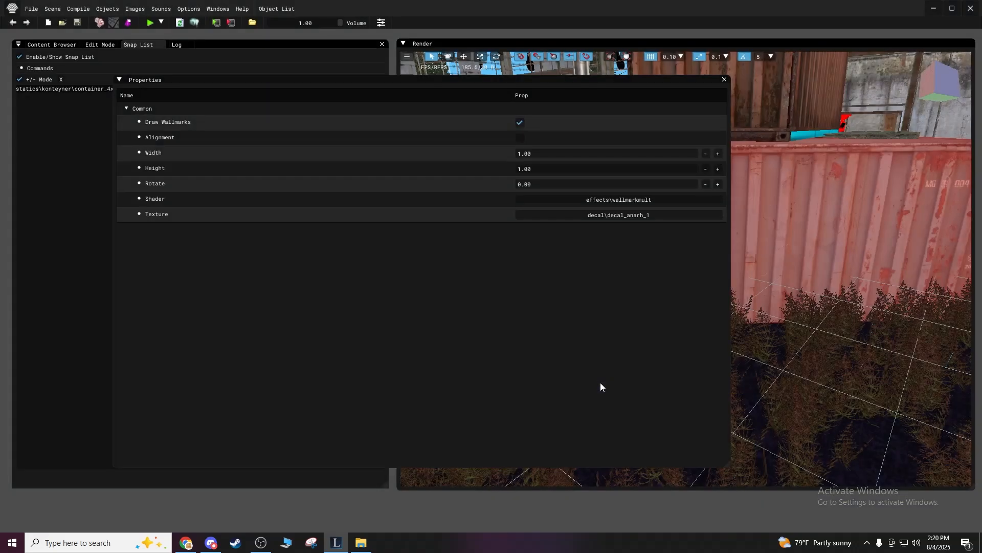
left_click(724, 80)
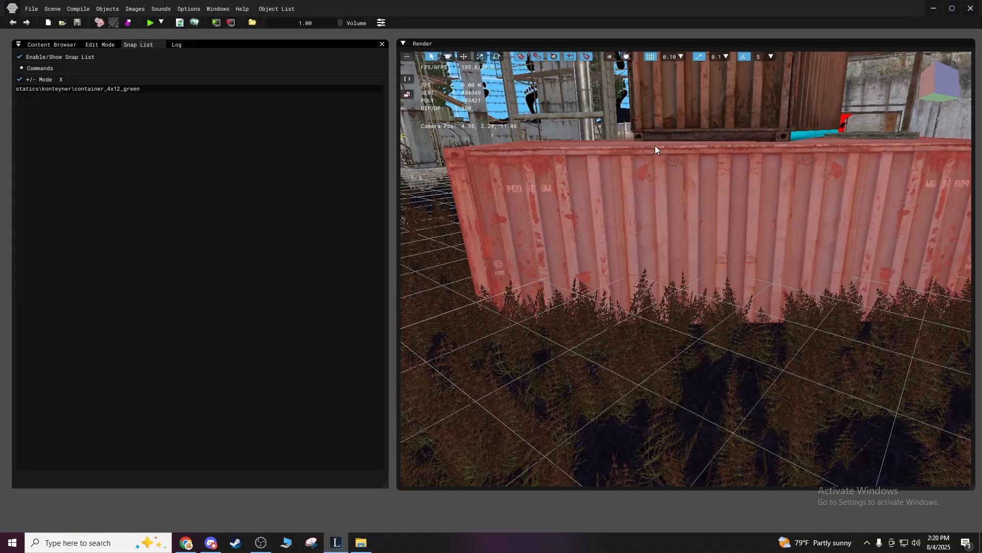
Place three newspaper wallmarks side by side on the front wall of the container.
left_click(592, 216)
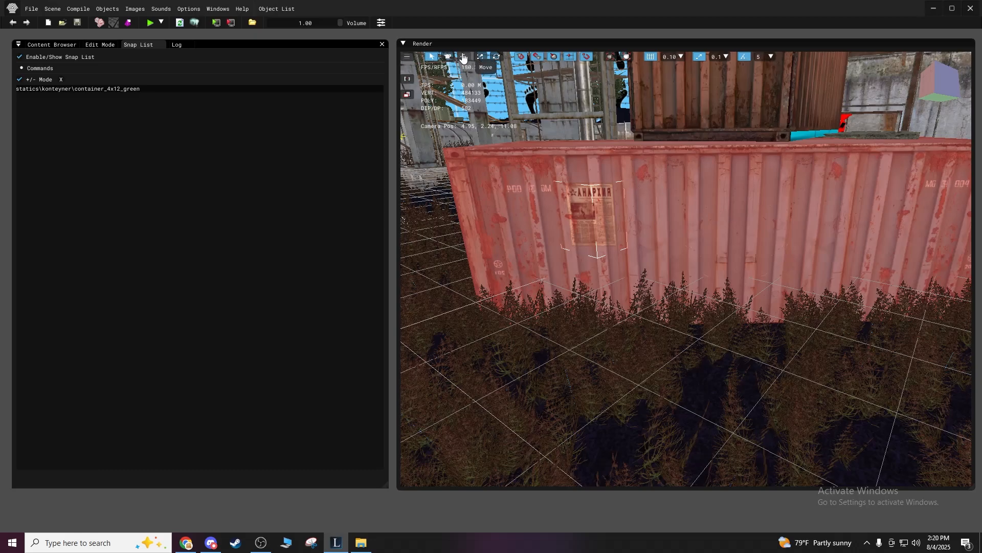
left_click_drag(553, 268, 549, 236, "shift")
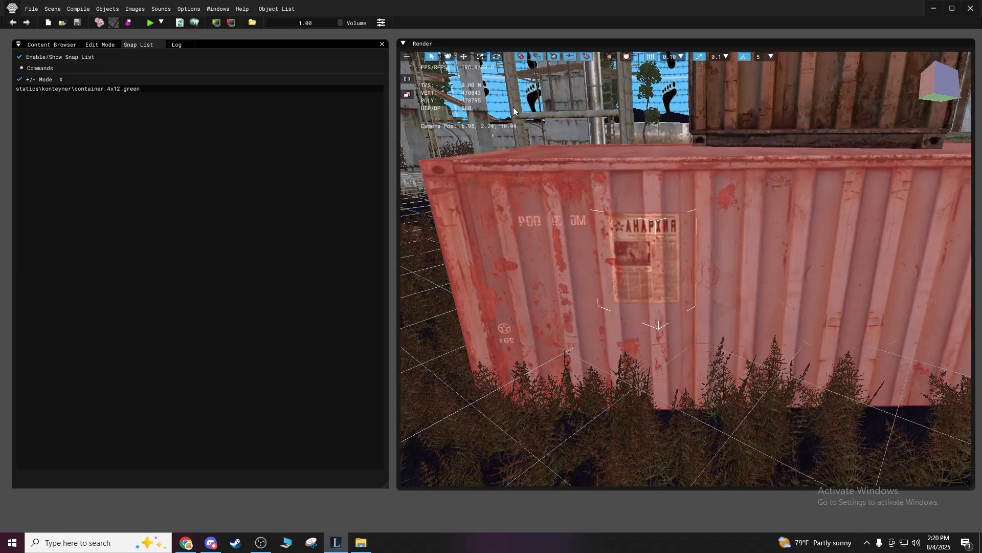
left_click(714, 236)
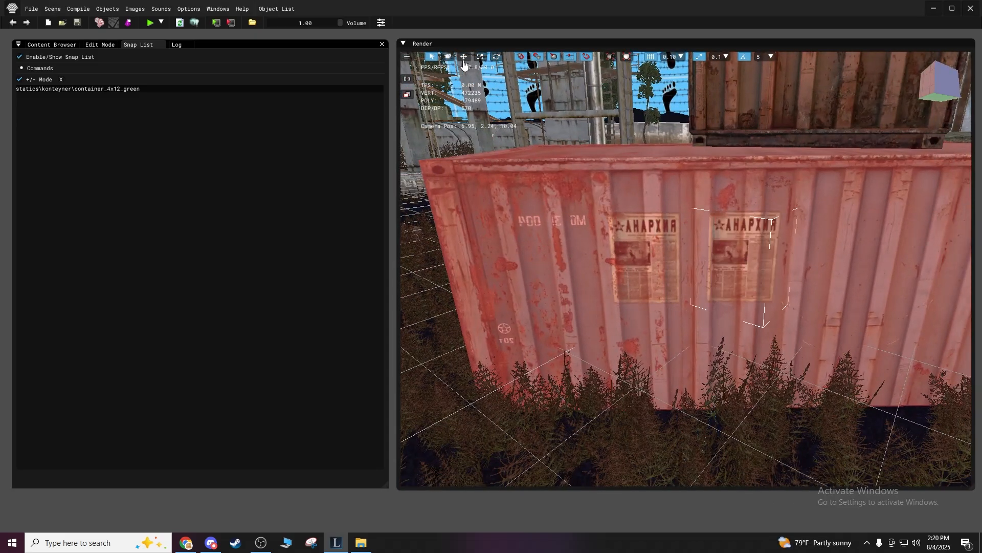
left_click(542, 251)
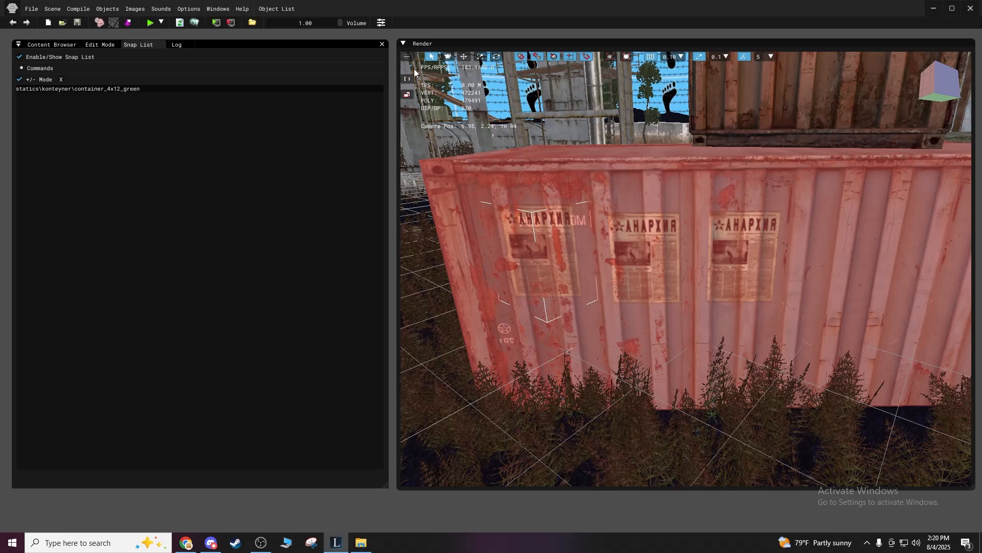
Disable the snap list and its +/- Mode, and save the level.
left_click(20, 79)
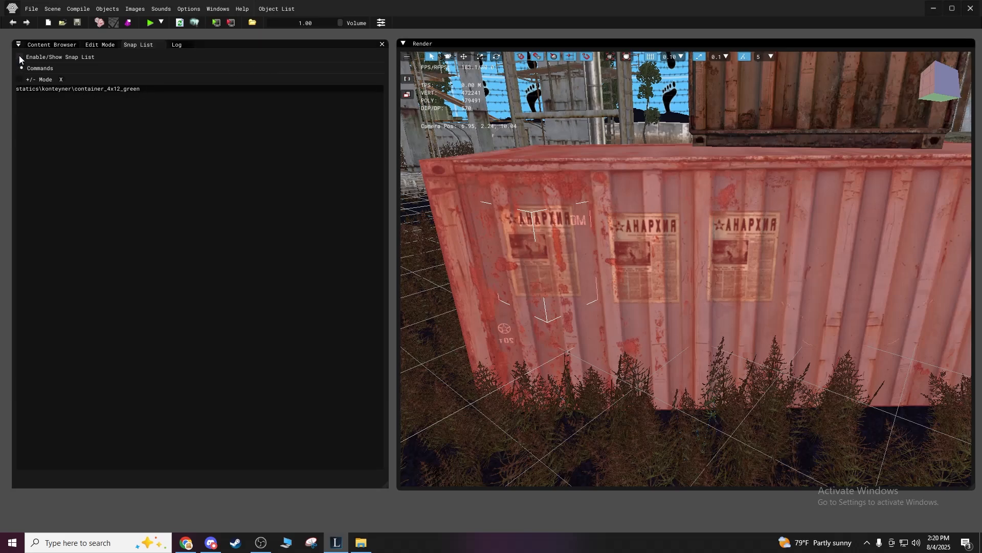
left_click(92, 46)
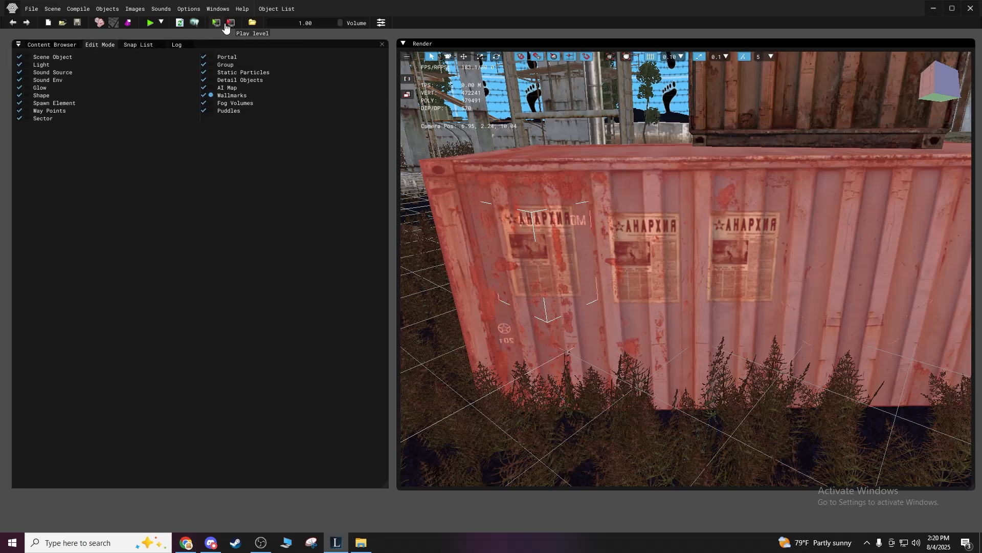
left_click(30, 10)
left_click(36, 45)
Review the build log for mp_training_camp and the available Compile commands.
left_click(177, 45)
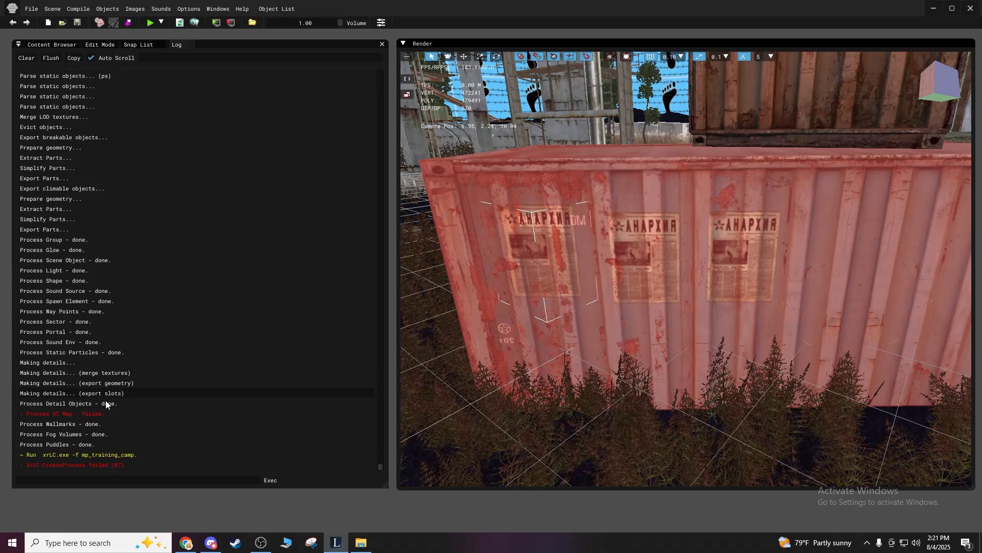
left_click_drag(499, 385, 476, 399, "shift")
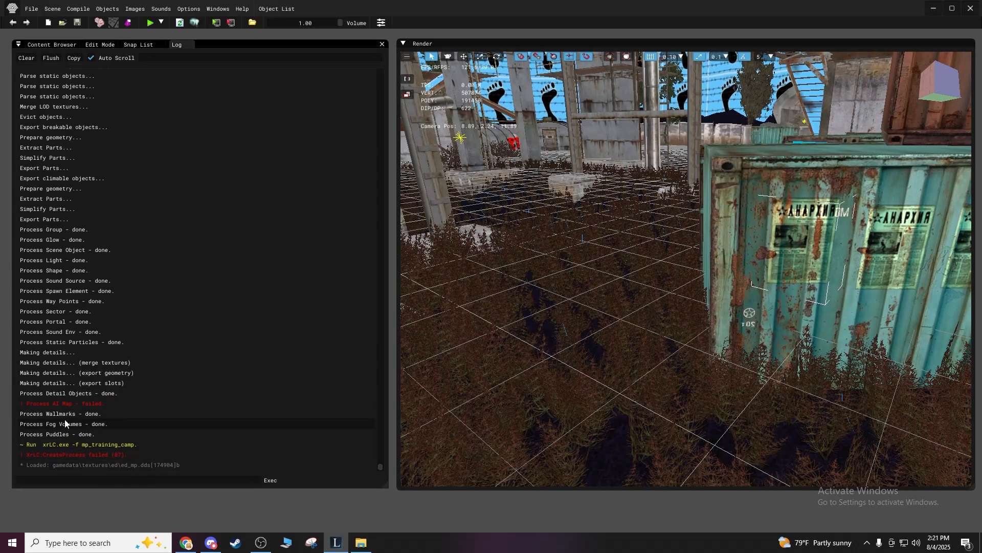
left_click(78, 8)
mouse_move(128, 35)
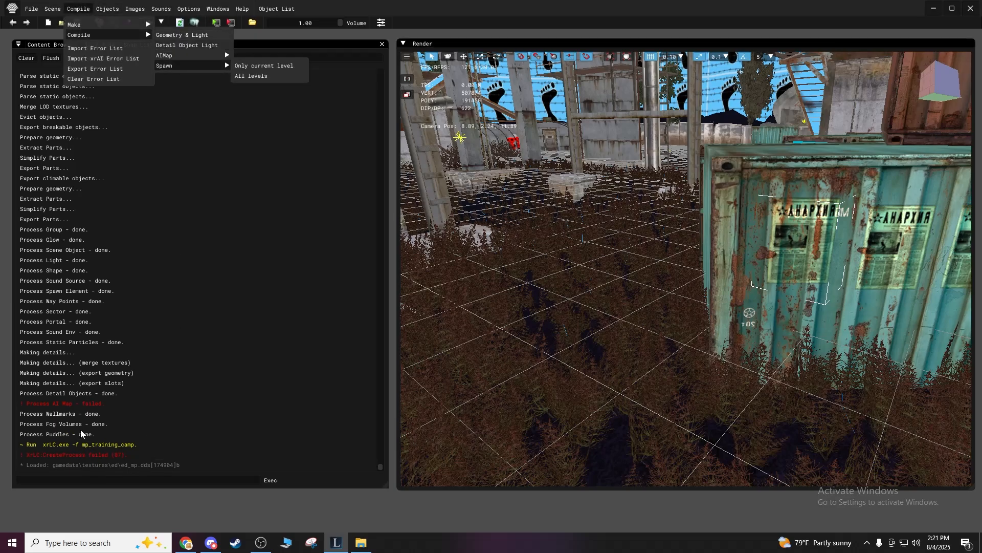
scroll(104, 432, "up", 10)
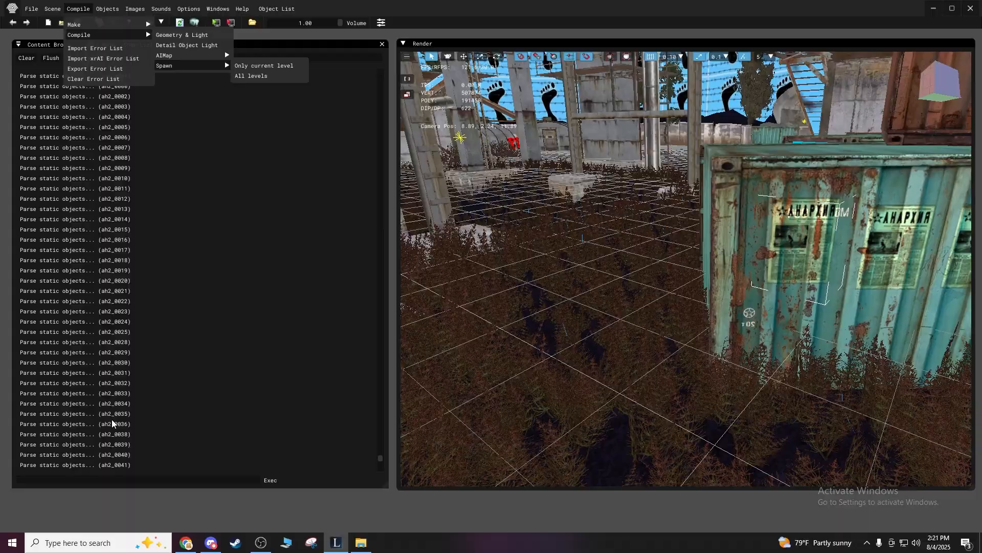
scroll(107, 425, "down", 6)
scroll(123, 420, "down", 3)
right_click_drag(532, 417, 568, 399)
mouse_move(568, 399)
left_mouse_down("shift")
mouse_move(570, 430)
mouse_move(573, 407)
mouse_move(537, 399)
mouse_move(527, 425)
mouse_move(579, 438)
mouse_move(586, 399)
mouse_move(573, 400)
left_mouse_up("shift")
right_click_drag(573, 400, 575, 417, "shift")
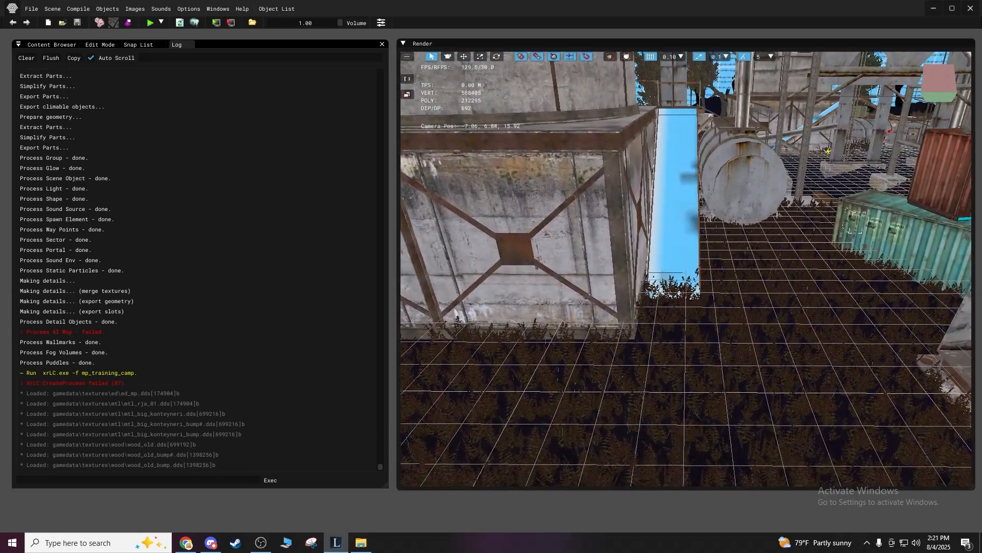
Try to export the level's AI map with Make AI-Map and check the log.
left_click(74, 10)
mouse_move(77, 25)
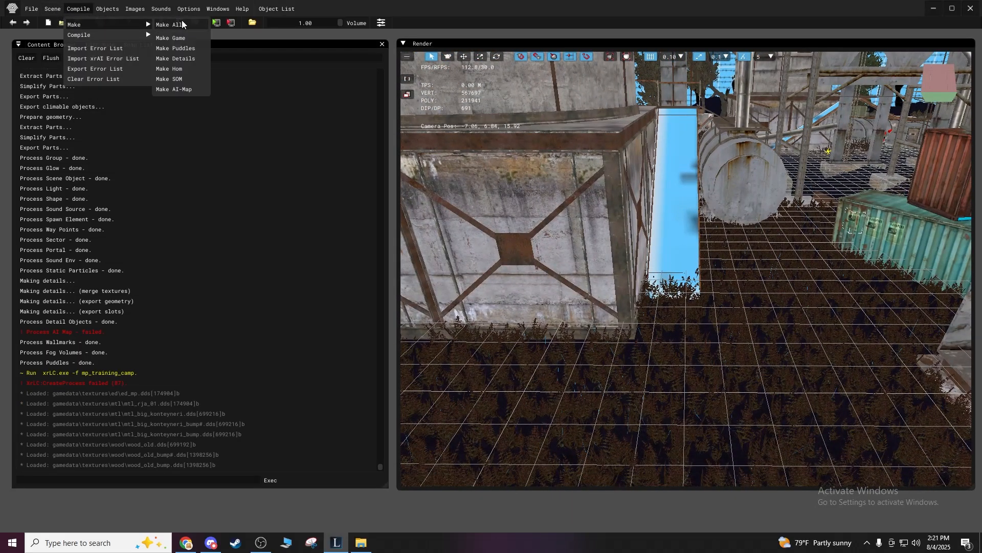
left_click(174, 89)
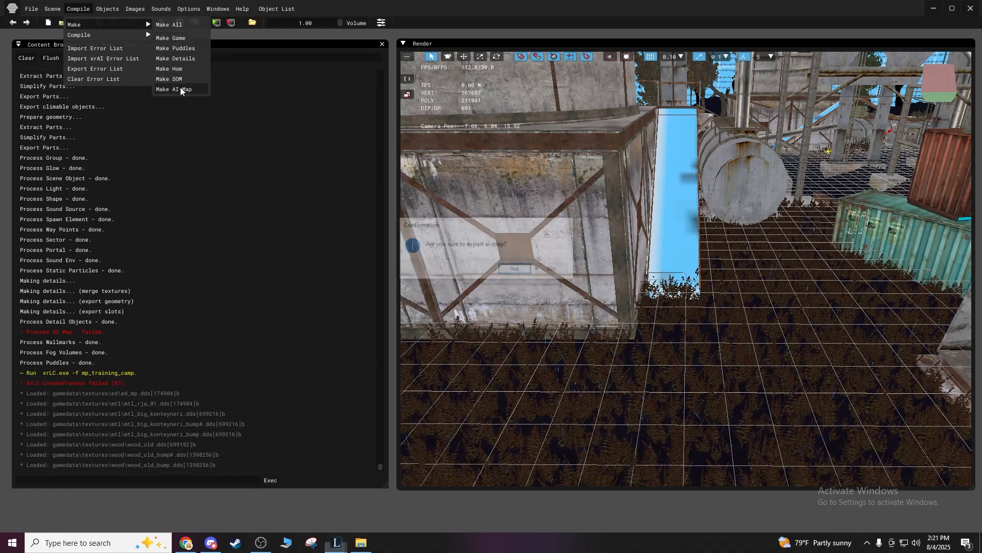
left_click(516, 269)
left_click(552, 270)
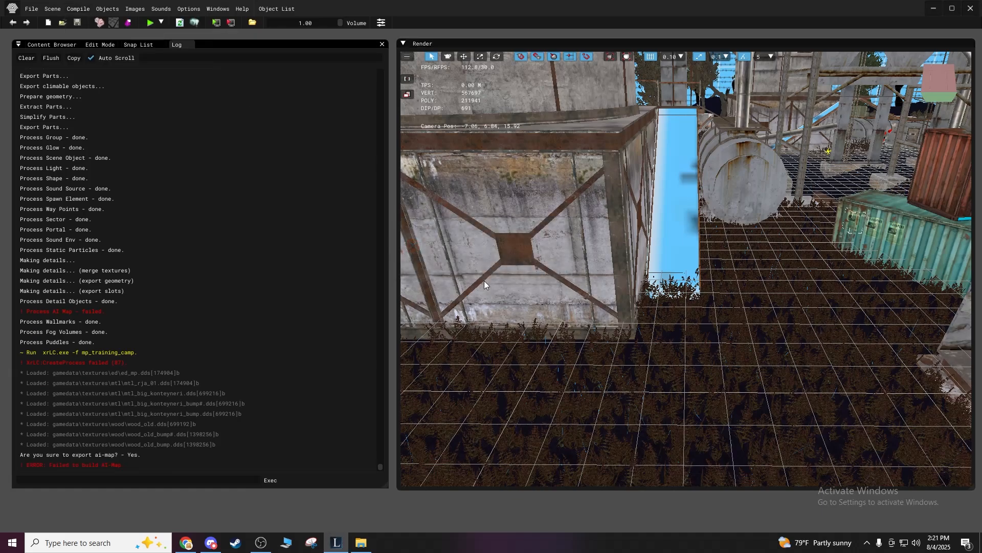
scroll(160, 401, "up", 1)
scroll(189, 405, "down", 1)
mouse_move(491, 410)
left_mouse_down("shift")
mouse_move(522, 455)
mouse_move(547, 471)
mouse_move(608, 440)
mouse_move(676, 430)
mouse_move(537, 422)
mouse_move(558, 404)
mouse_move(552, 450)
mouse_move(557, 409)
mouse_move(491, 404)
mouse_move(483, 417)
left_mouse_up("shift")
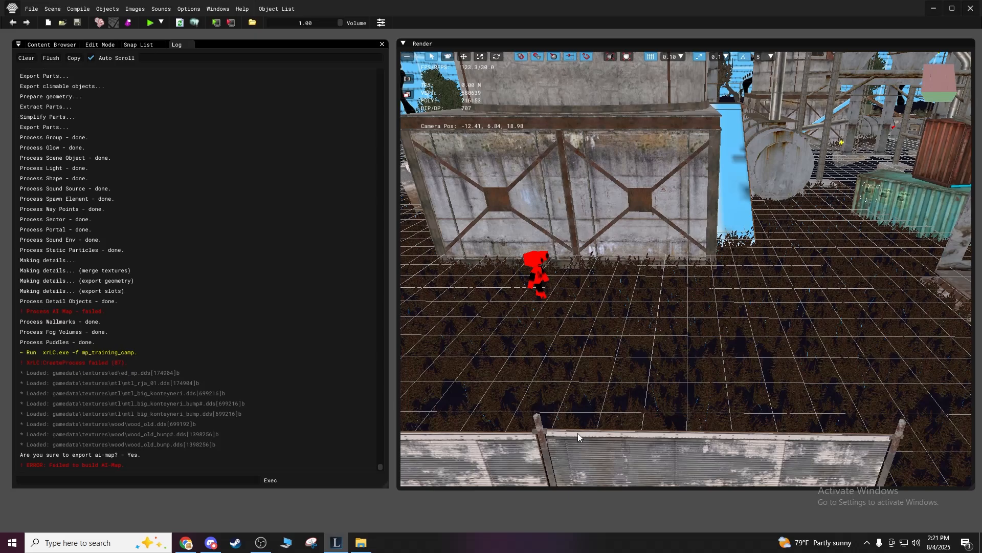
Try generating the level's AI map data again and close the error message.
left_click(110, 27)
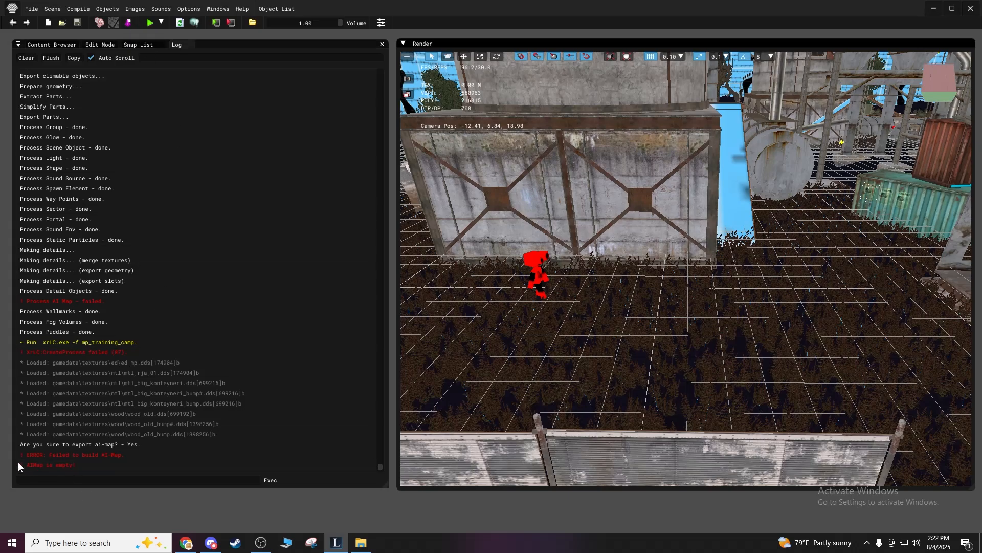
left_click(113, 22)
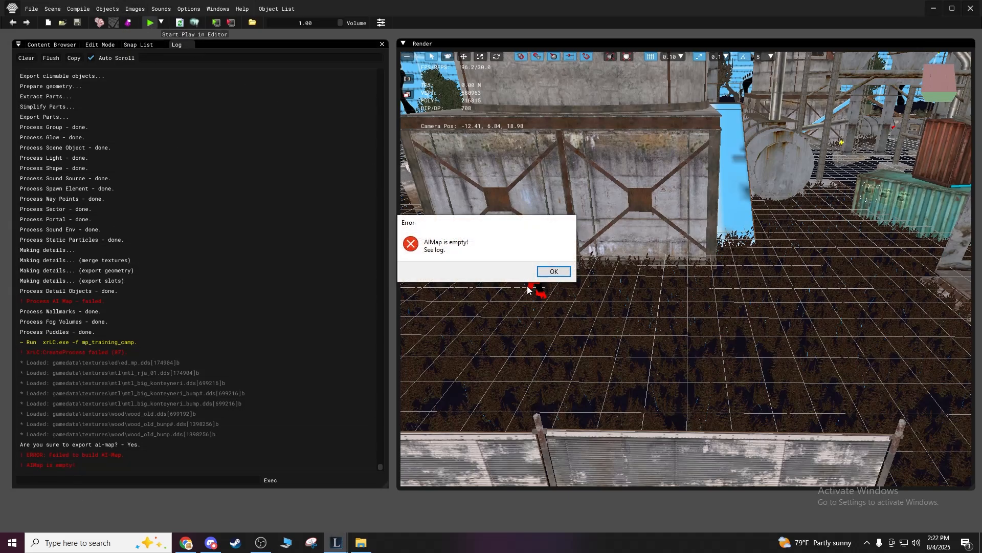
left_click(551, 271)
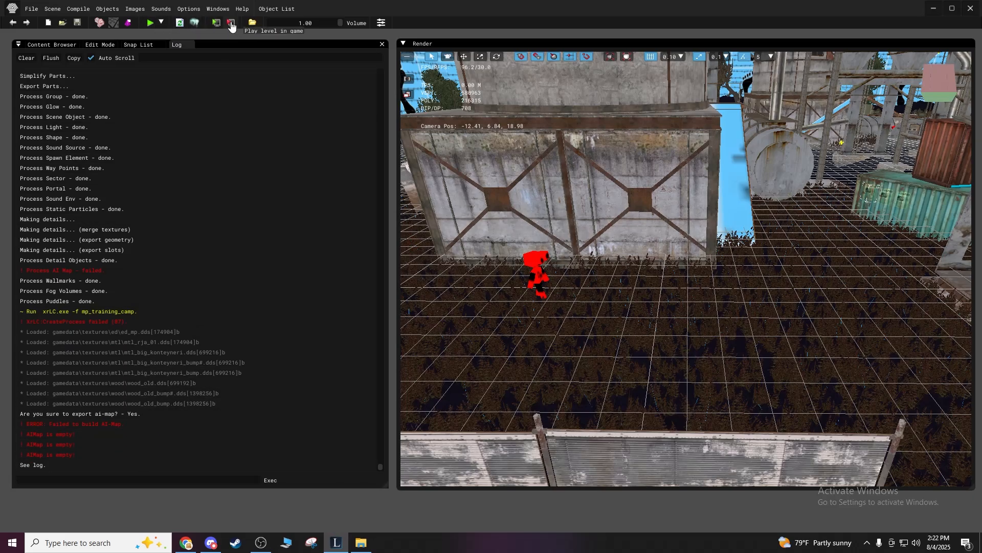
left_click(128, 24)
Switch the edit mode to AI Map, add mp_camp_terrain to the snap list and enable the list.
left_click_drag(494, 251, 560, 218, "shift")
left_click(100, 44)
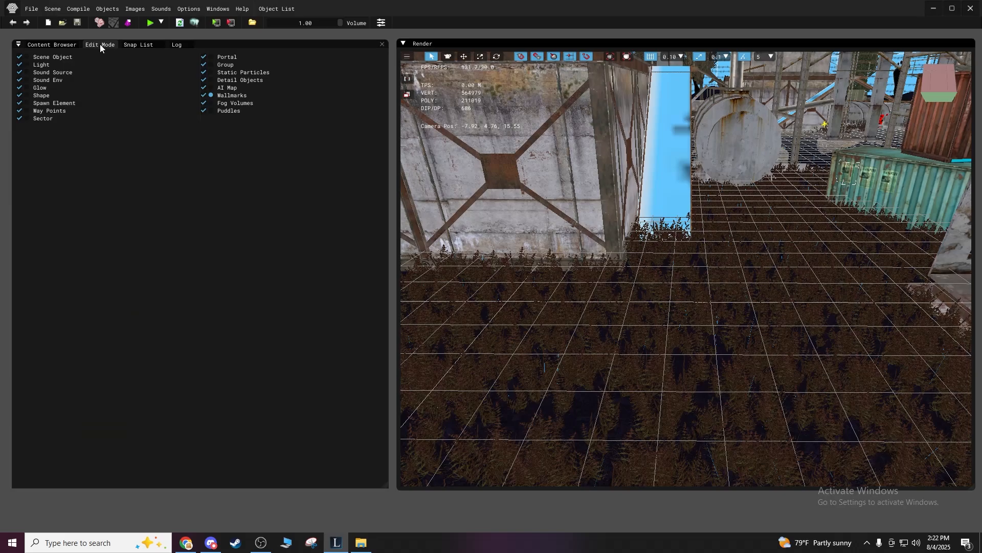
left_click(210, 87)
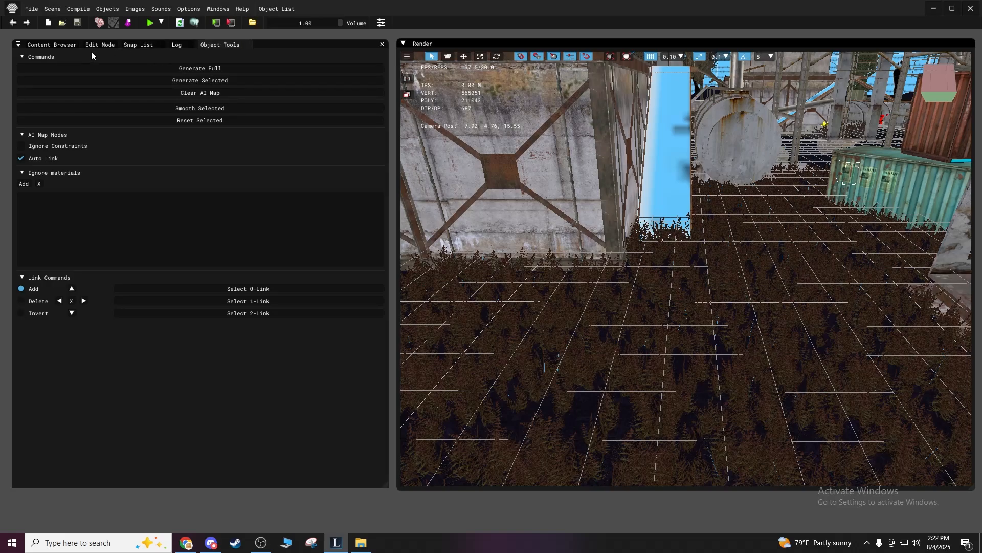
left_click(139, 45)
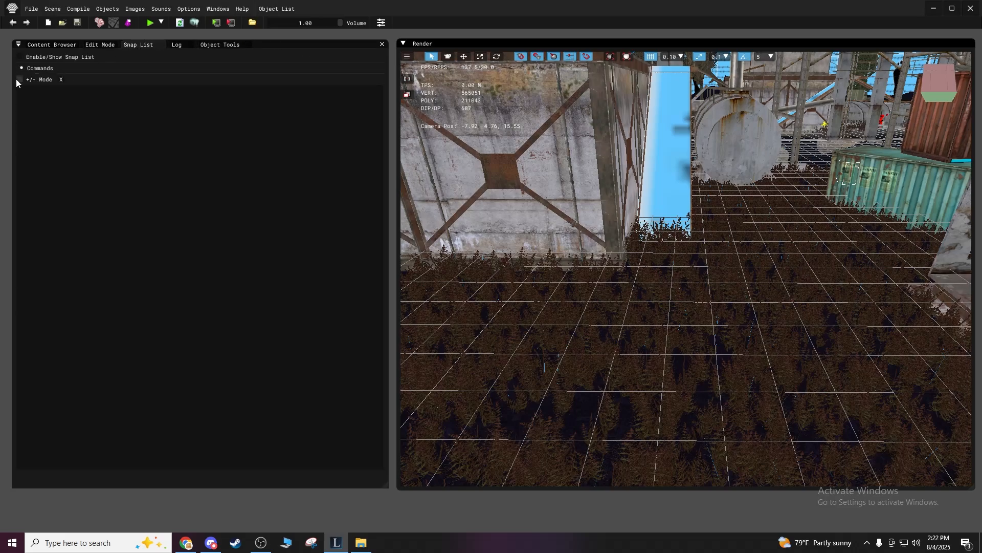
left_click(806, 329)
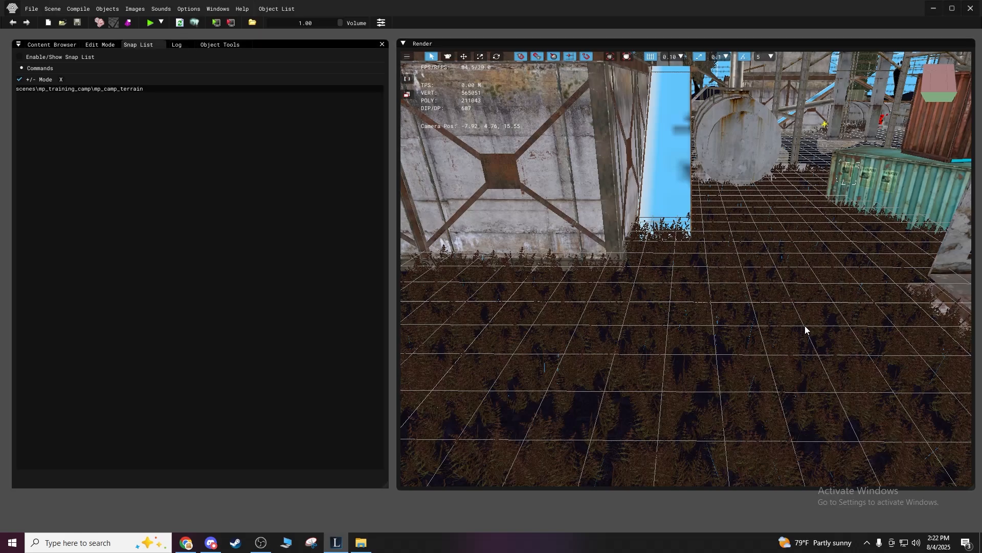
left_click(20, 57)
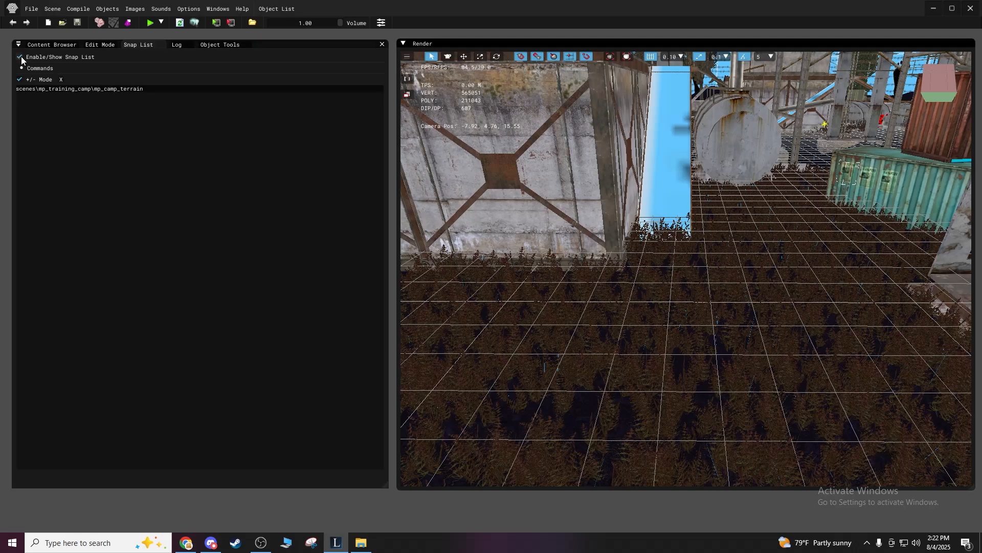
Examine the AI Map generation, node and link options together with the snap list for the terrain.
left_click(762, 354)
mouse_move(770, 366)
left_mouse_down("shift")
mouse_move(770, 445)
mouse_move(767, 338)
mouse_move(780, 366)
mouse_move(772, 346)
mouse_move(773, 377)
left_mouse_up("shift")
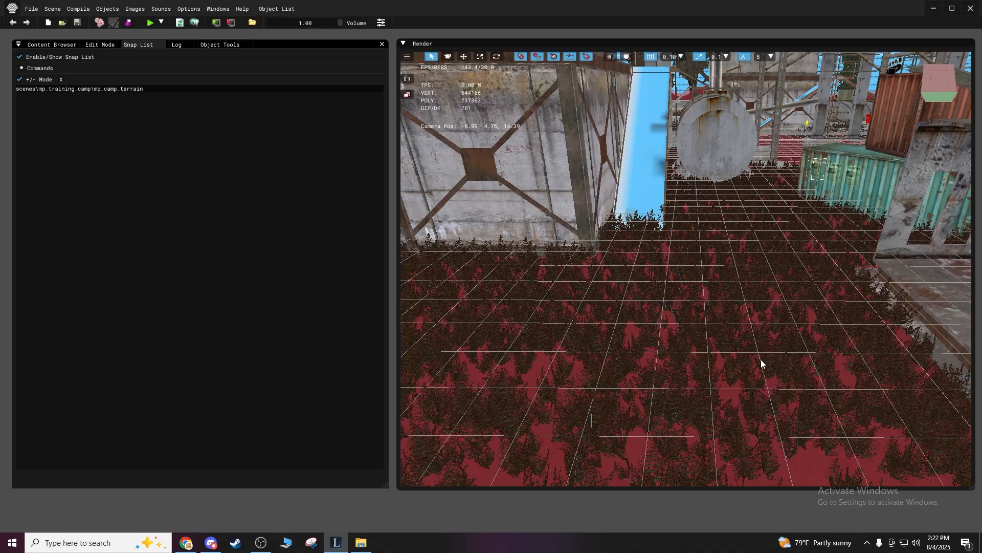
left_click(99, 45)
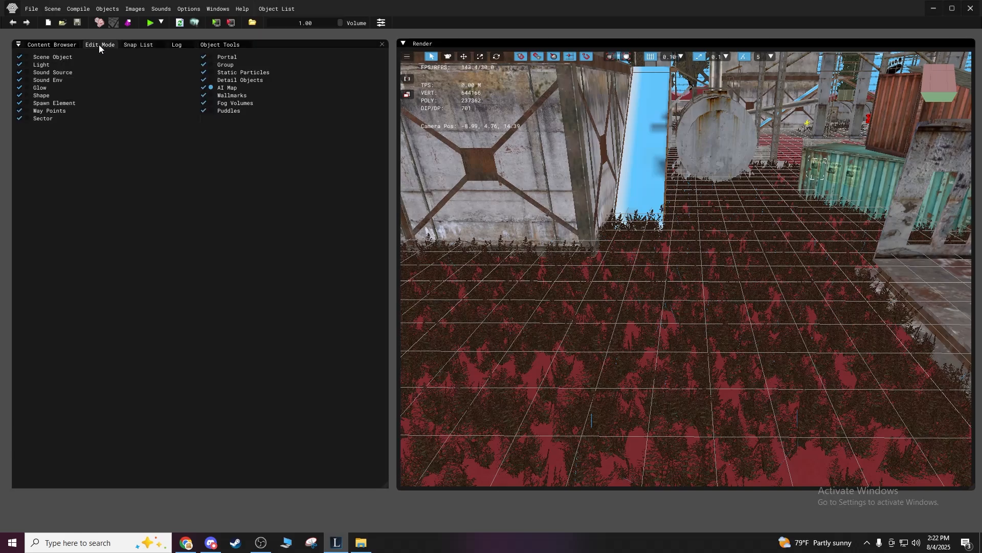
left_click(210, 45)
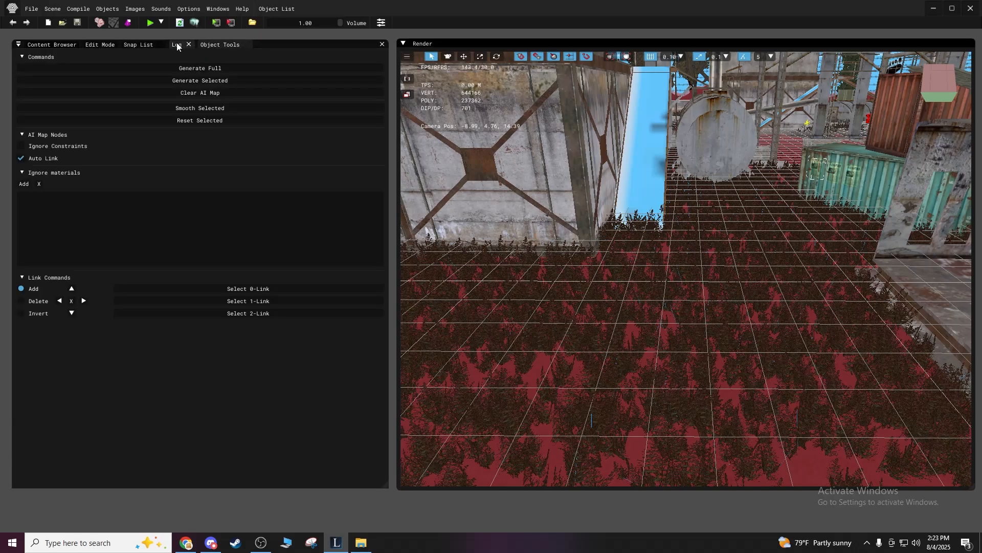
left_click(140, 45)
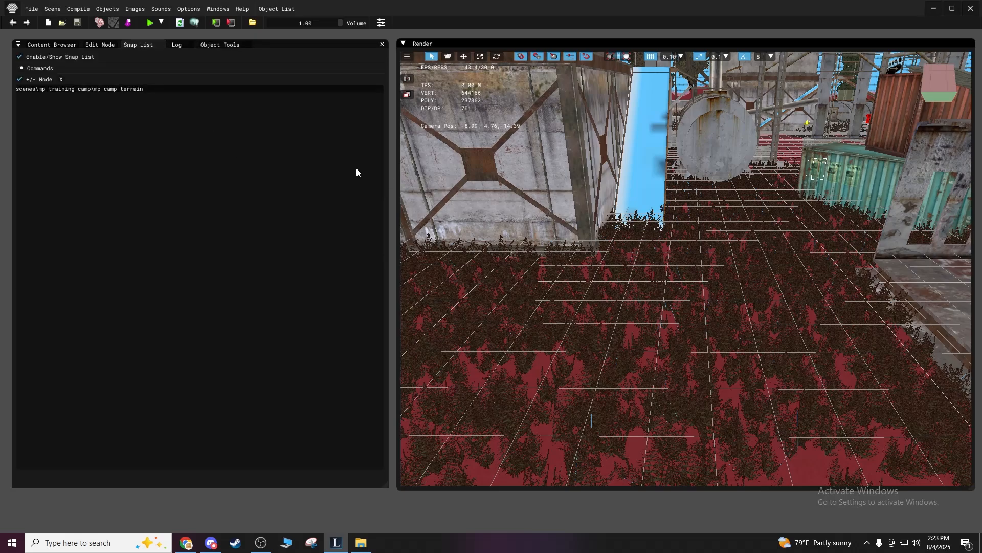
left_click(216, 46)
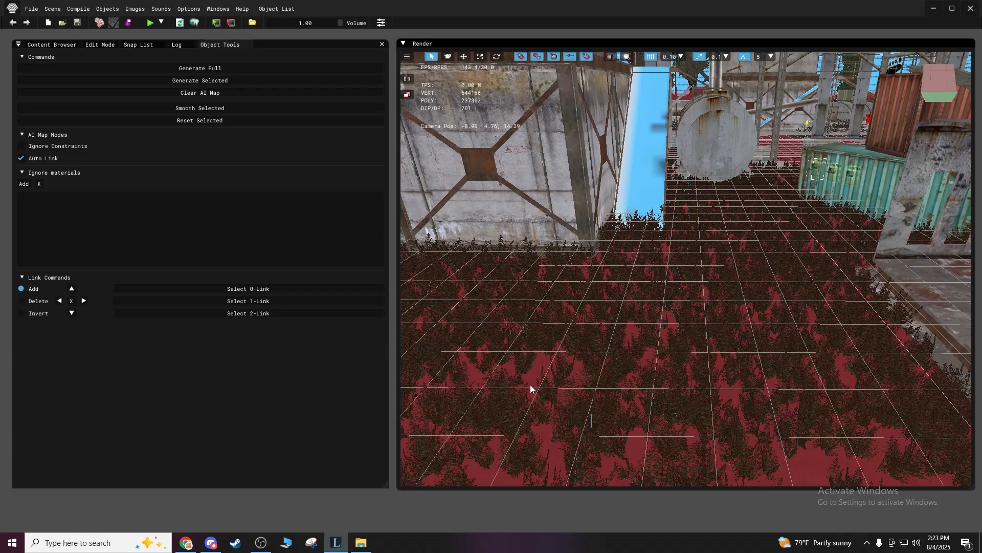
left_click(540, 340)
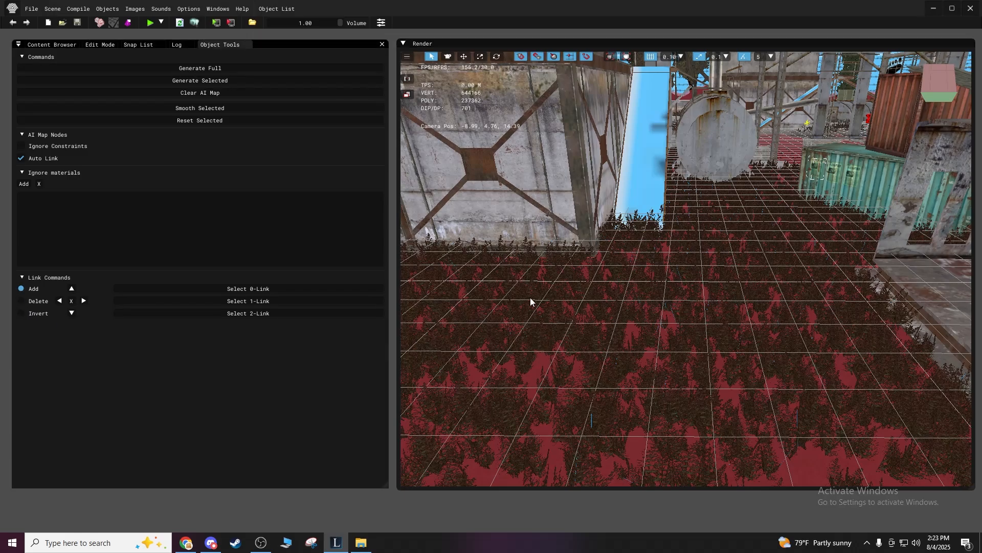
Add a first block of AI map nodes on the grassy terrain near the concrete wall.
left_click(447, 58)
key("s")
left_click_drag(566, 283, 566, 226, "shift")
mouse_move(566, 283)
right_mouse_down("shift")
mouse_move(566, 317)
mouse_move(566, 282)
right_mouse_up("shift")
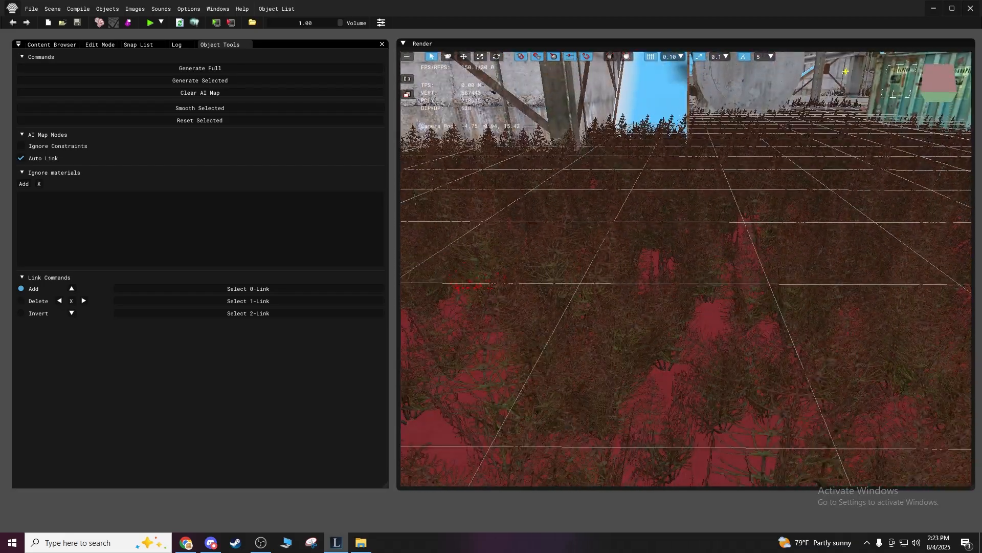
left_click_drag(566, 282, 566, 261, "shift")
mouse_move(567, 261)
right_mouse_down("shift")
mouse_move(566, 220)
mouse_move(567, 246)
right_mouse_up("shift")
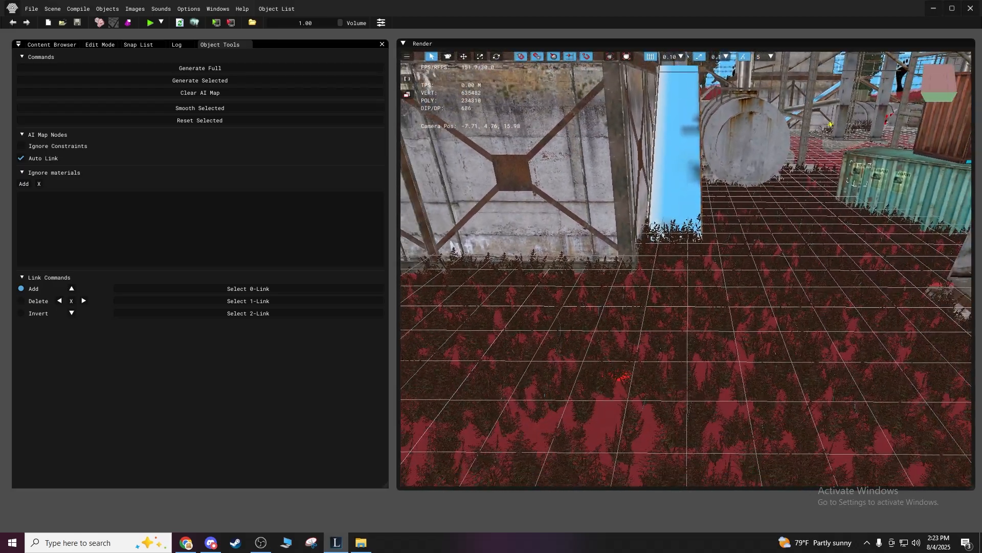
left_click_drag(568, 245, 568, 265, "shift")
left_click_drag(548, 202, 545, 256, "shift")
left_click(448, 57)
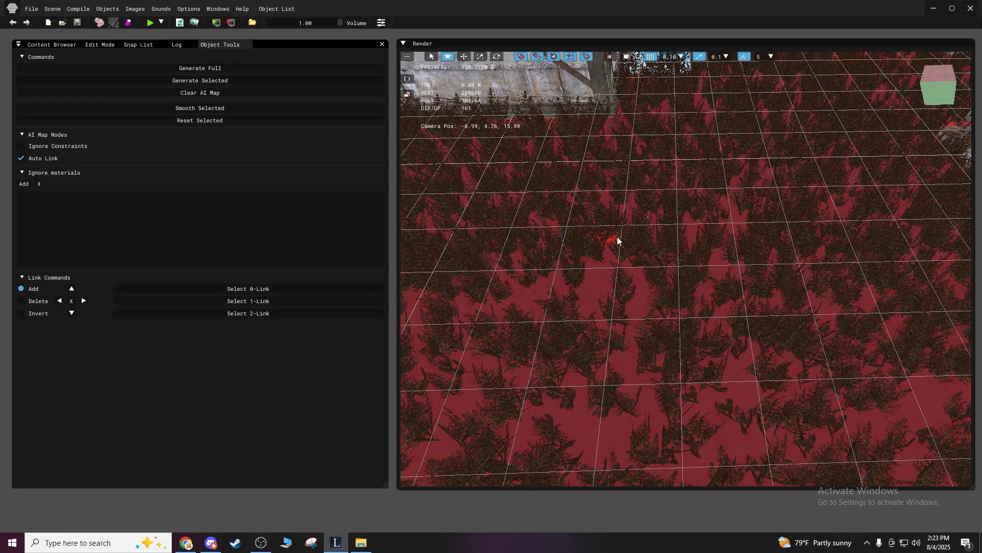
mouse_move(623, 240)
left_mouse_down()
mouse_move(920, 231)
mouse_move(931, 308)
mouse_move(900, 269)
mouse_move(854, 253)
mouse_move(864, 291)
mouse_move(839, 323)
mouse_move(801, 245)
mouse_move(788, 294)
mouse_move(824, 324)
mouse_move(751, 267)
mouse_move(709, 258)
mouse_move(708, 326)
mouse_move(636, 269)
mouse_move(621, 330)
mouse_move(665, 353)
mouse_move(954, 353)
mouse_move(941, 394)
mouse_move(628, 390)
mouse_move(647, 392)
left_mouse_up()
key("s")
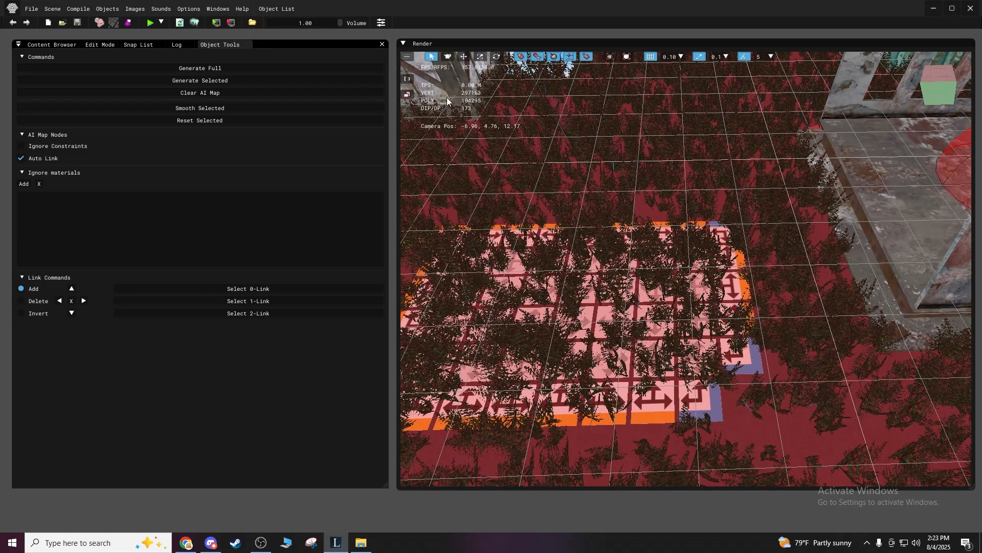
Extend the block of AI map nodes across the neighbouring grass into a larger, roughly rectangular grid.
left_click(448, 57)
left_click(739, 403)
mouse_move(783, 329)
left_mouse_down()
mouse_move(752, 208)
mouse_move(454, 202)
mouse_move(723, 193)
mouse_move(671, 195)
left_mouse_up()
key("s")
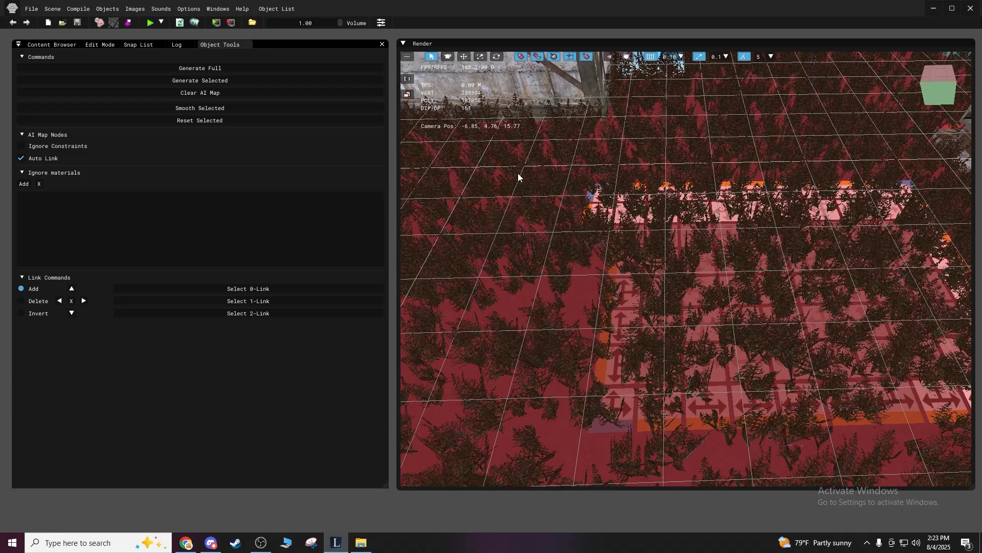
left_click(447, 58)
mouse_move(600, 247)
left_mouse_down()
mouse_move(581, 338)
mouse_move(587, 407)
mouse_move(645, 422)
mouse_move(673, 404)
mouse_move(640, 399)
mouse_move(701, 376)
left_mouse_up()
key("s")
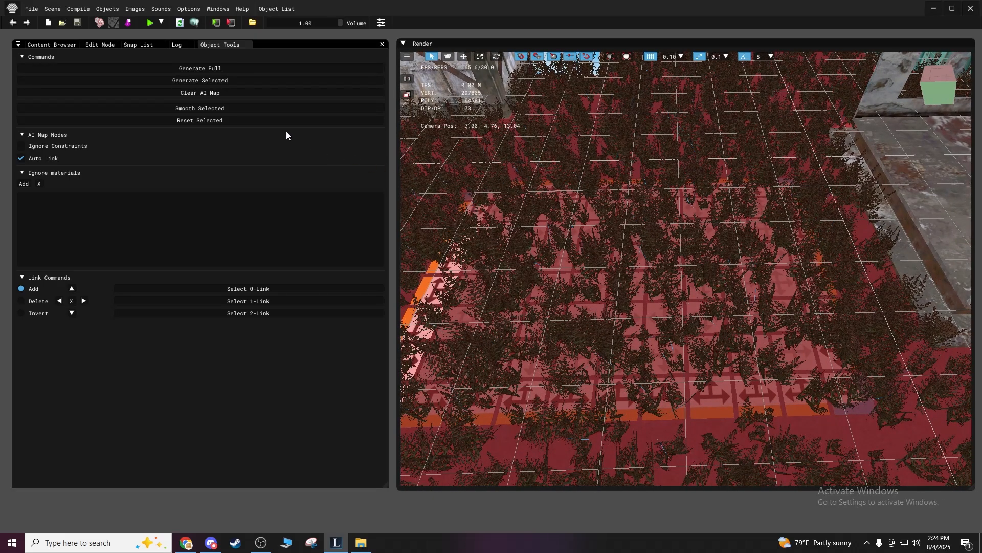
Check the log for the AI map build and try to start playing the level.
left_click(113, 22)
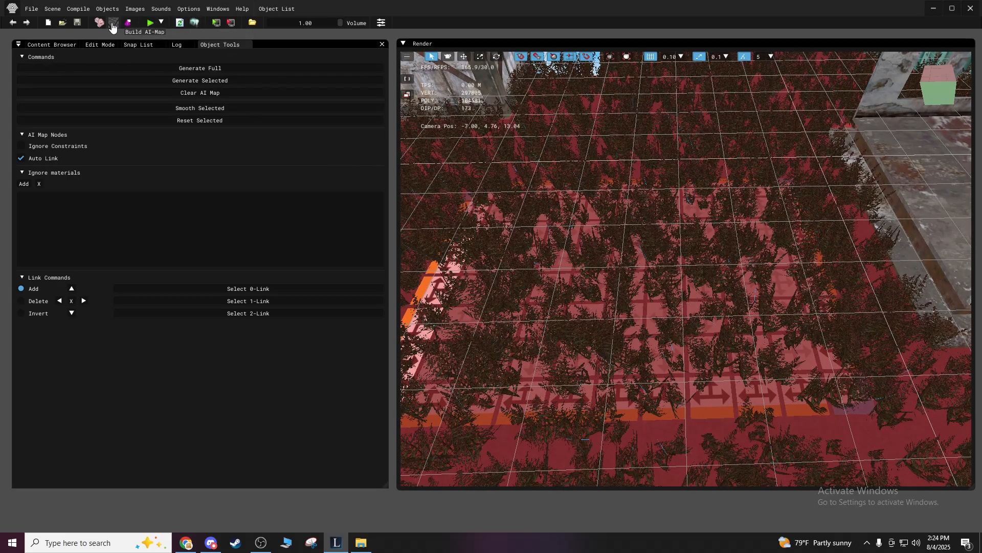
left_click(176, 45)
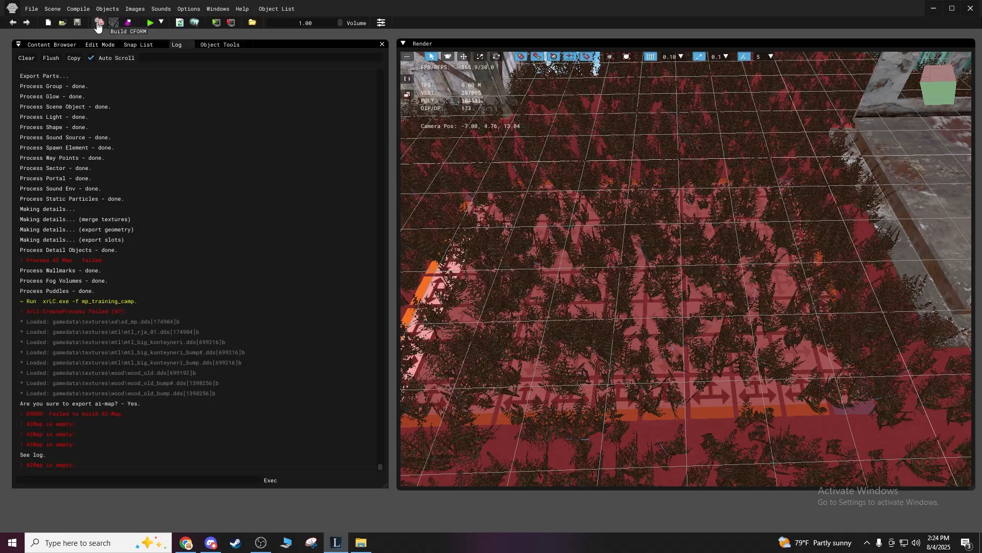
left_click(150, 23)
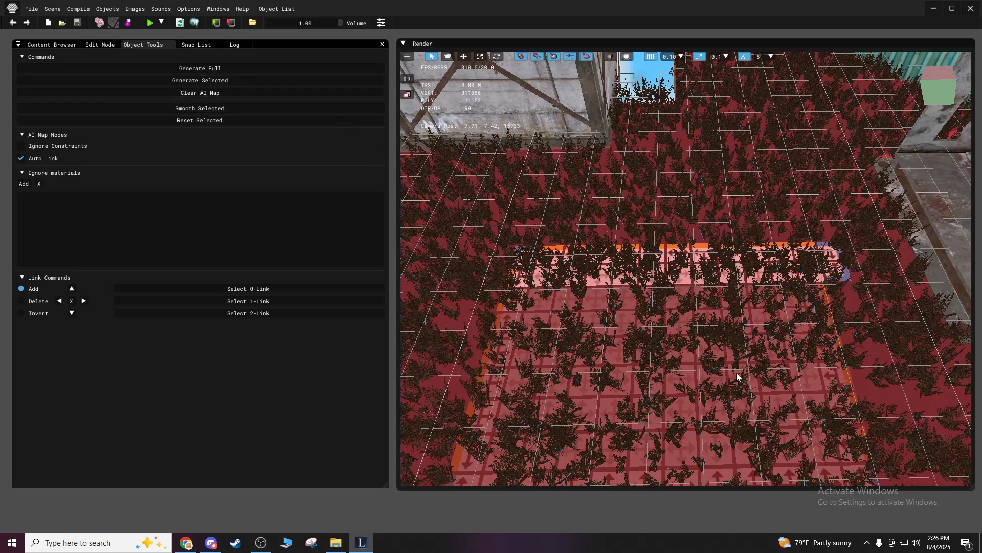
Review the mp_training_camp build log from the static object parsing through the AI Map export to the xrLC run.
left_click(100, 46)
left_click(44, 45)
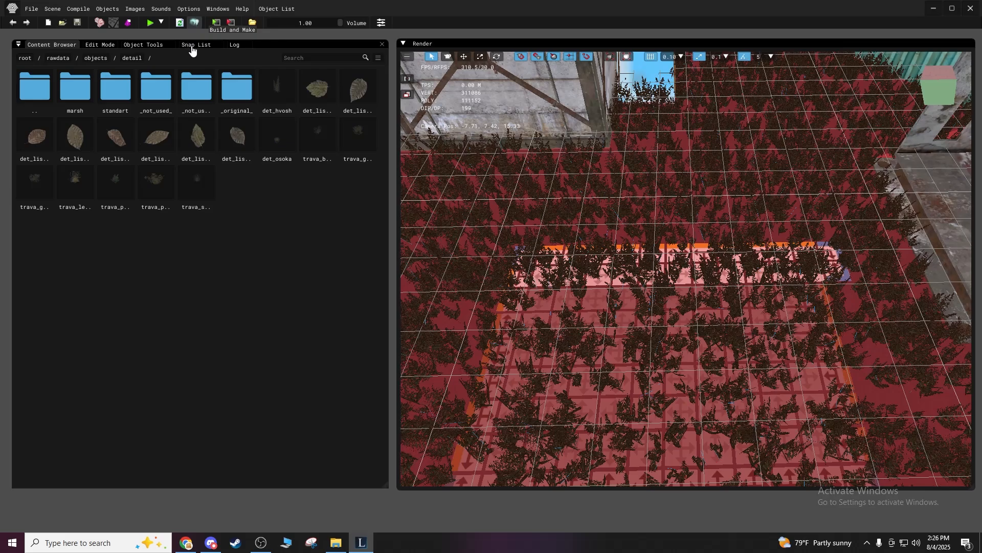
left_click(231, 44)
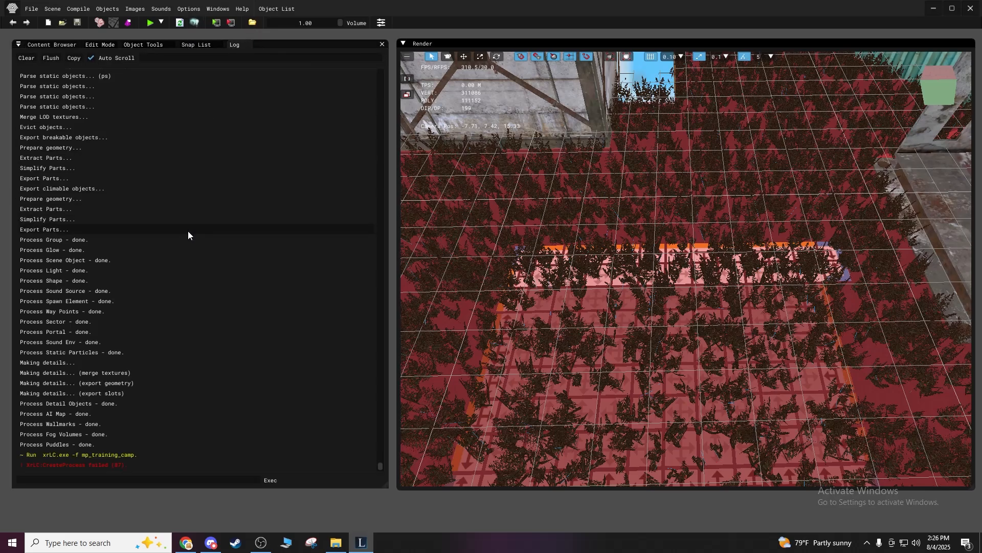
scroll(235, 290, "up", 10)
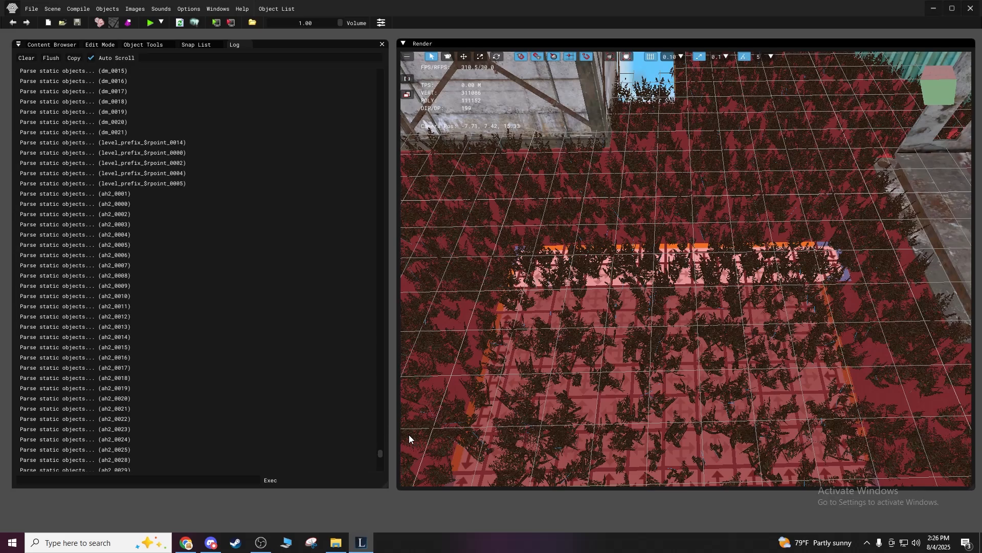
scroll(382, 412, "down", 15)
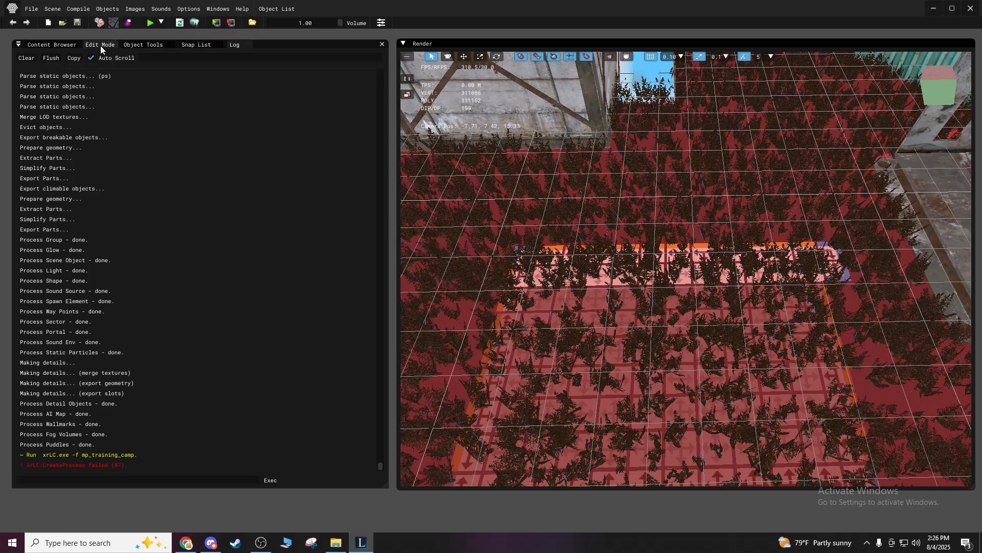
Switch the edit mode from AI Map to Scene Object.
left_click(54, 45)
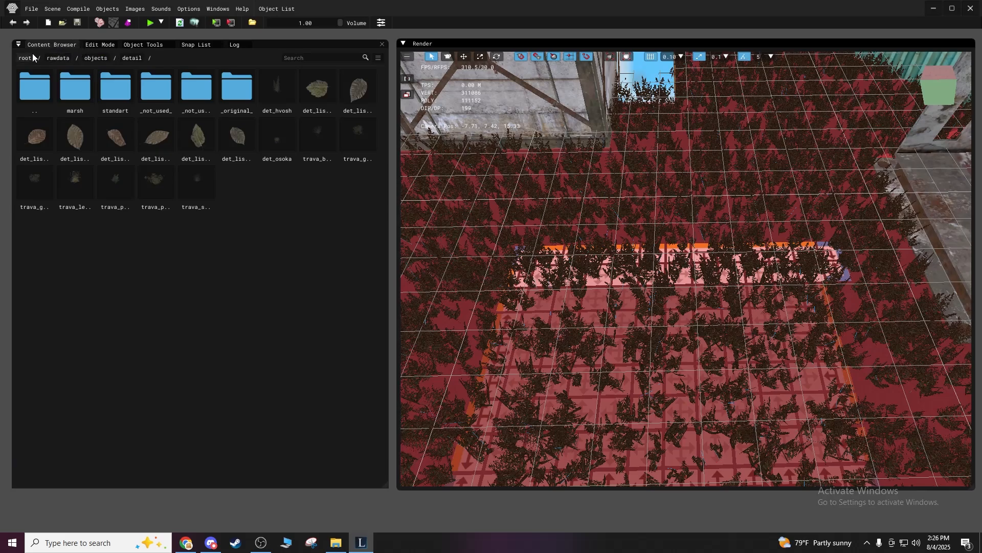
left_click(142, 43)
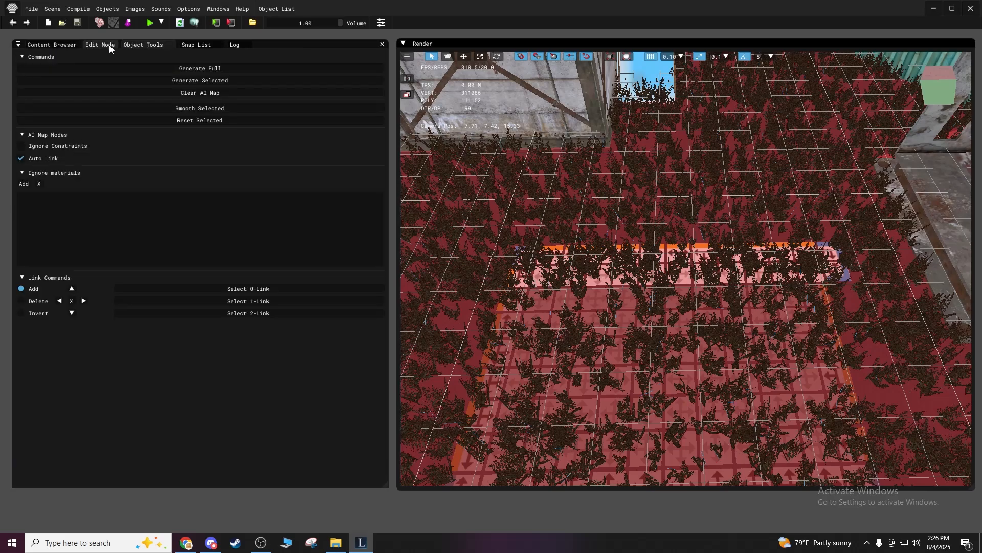
left_click(95, 45)
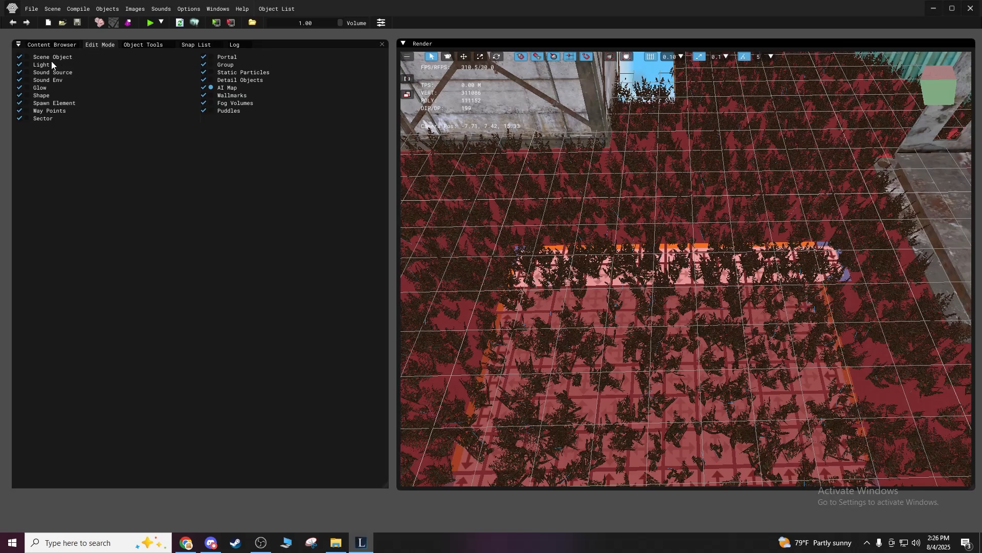
left_click(29, 58)
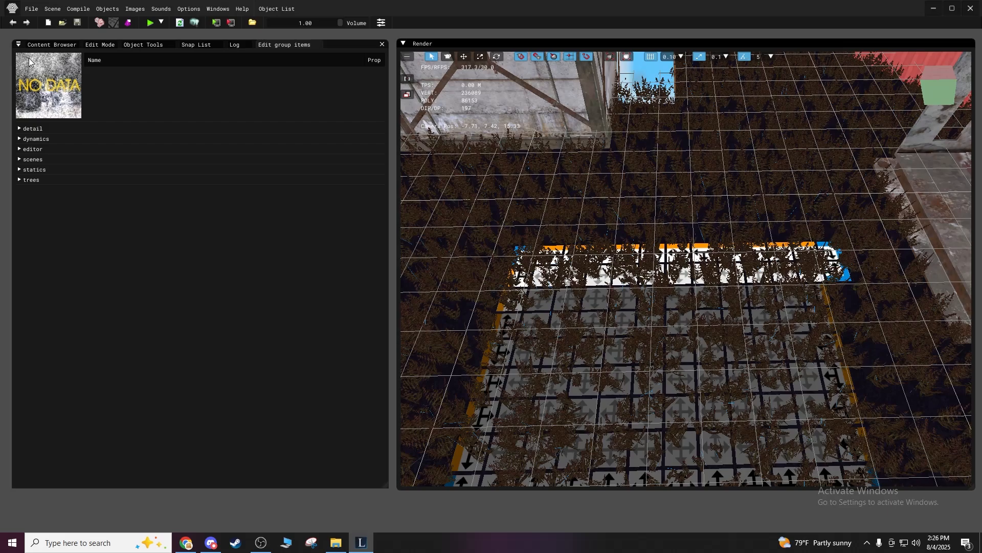
left_click_drag(624, 301, 627, 320, "shift")
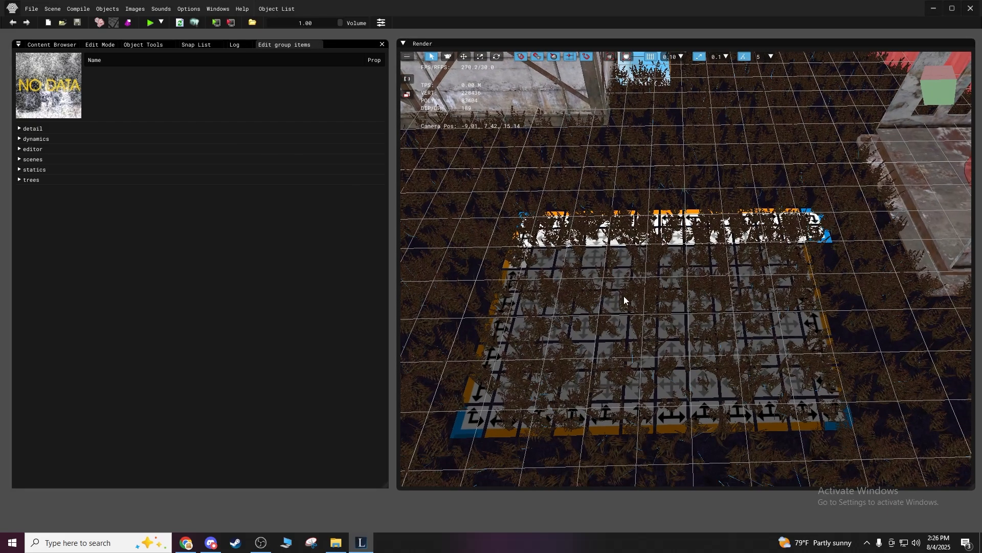
Check the Build and Make command and the level's build log, and inspect the AI map node grid.
left_click(194, 25)
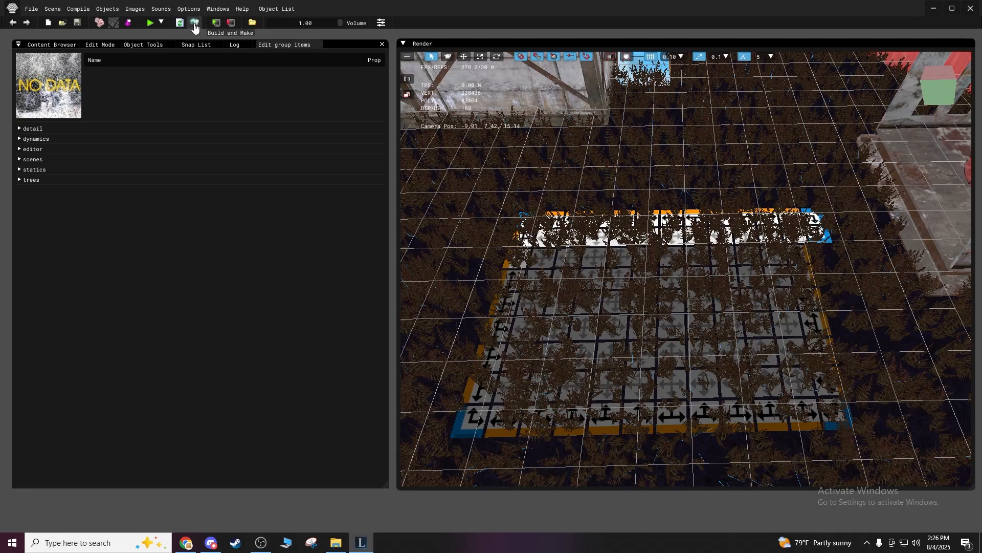
left_click(234, 44)
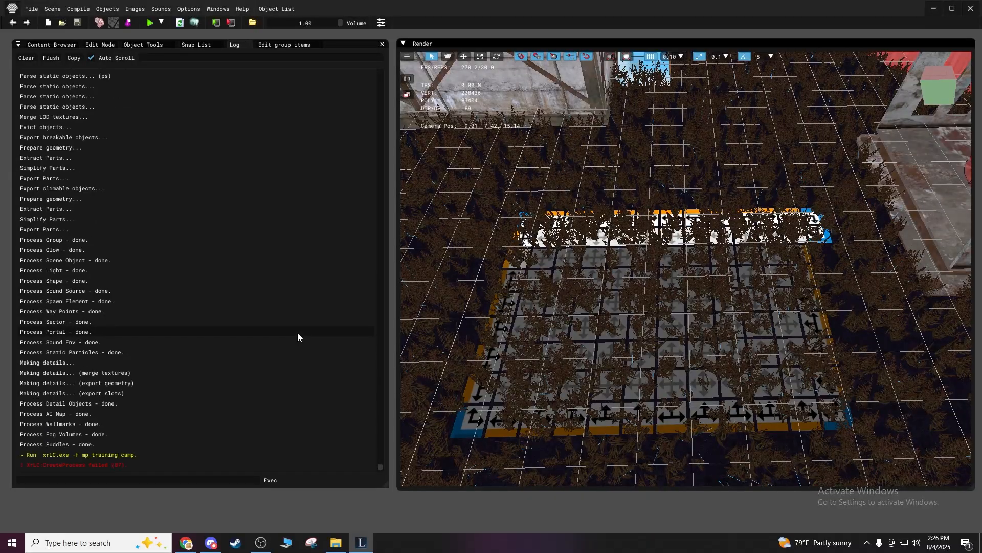
mouse_move(515, 361)
left_mouse_down("shift")
mouse_move(573, 353)
mouse_move(588, 328)
mouse_move(552, 342)
mouse_move(522, 327)
mouse_move(542, 307)
mouse_move(521, 286)
mouse_move(547, 296)
mouse_move(511, 327)
mouse_move(440, 322)
mouse_move(483, 287)
mouse_move(491, 345)
mouse_move(499, 320)
left_mouse_up("shift")
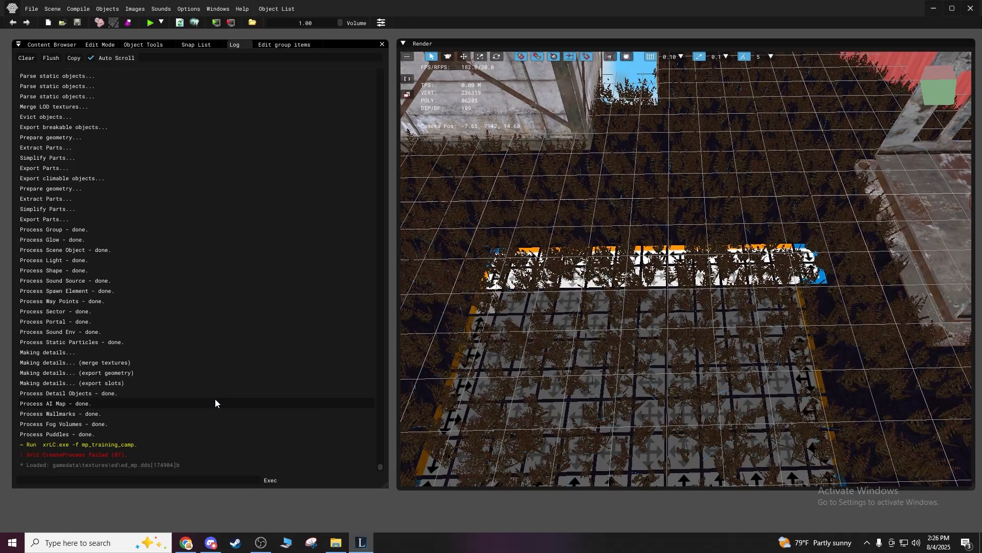
left_click_drag(505, 404, 478, 407, "shift")
mouse_move(479, 407)
right_mouse_down("shift")
mouse_move(478, 395)
mouse_move(479, 418)
right_mouse_up("shift")
left_click_drag(479, 417, 504, 418, "shift")
mouse_move(530, 388)
left_mouse_down("shift")
mouse_move(515, 384)
mouse_move(520, 391)
left_mouse_up("shift")
Look through the scene object tools, edit modes, snap list and group item categories.
left_click(143, 45)
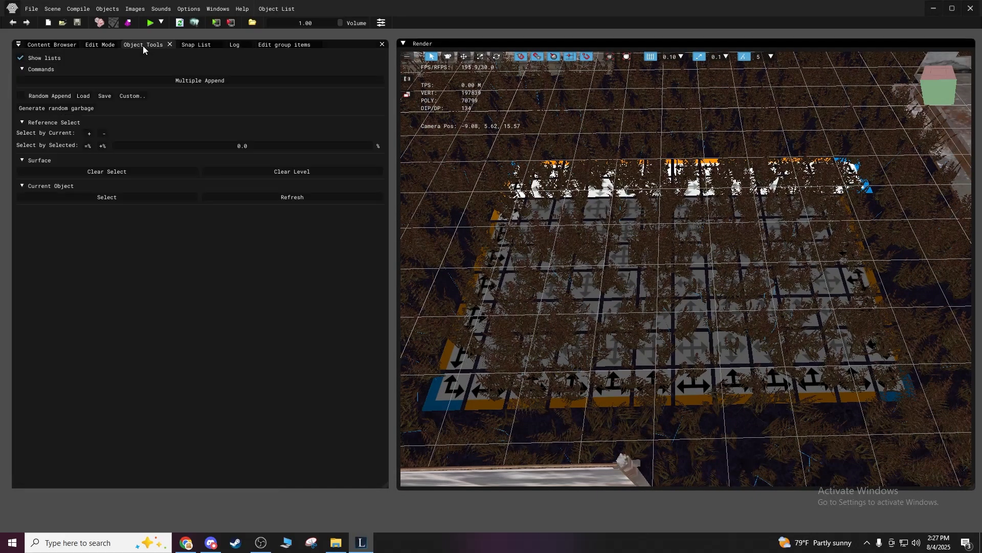
left_click(96, 45)
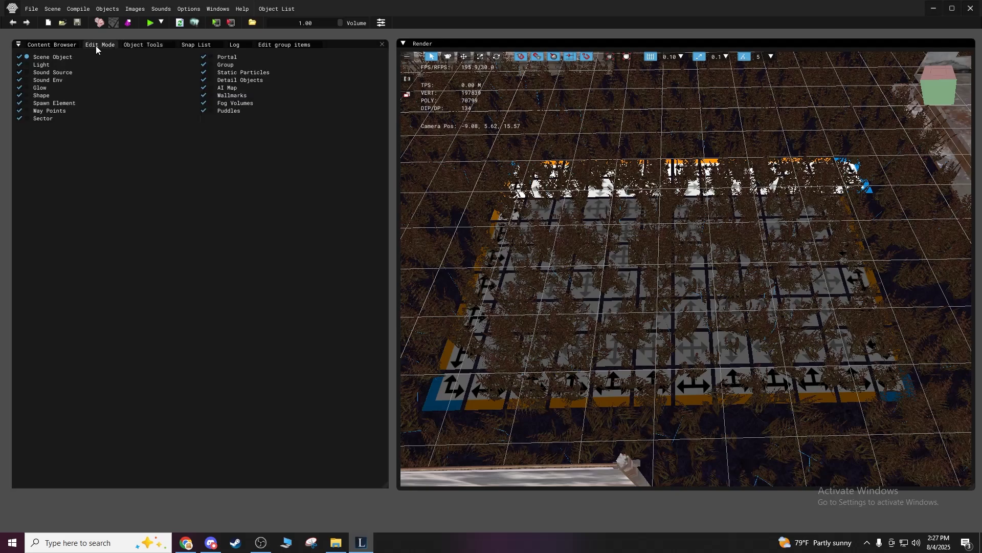
left_click(139, 46)
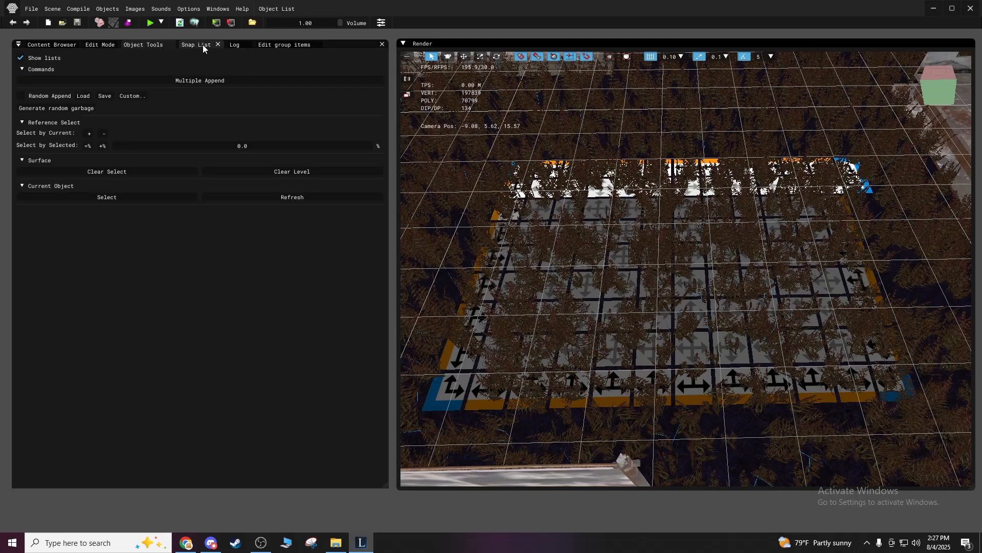
left_click(210, 45)
left_click(296, 46)
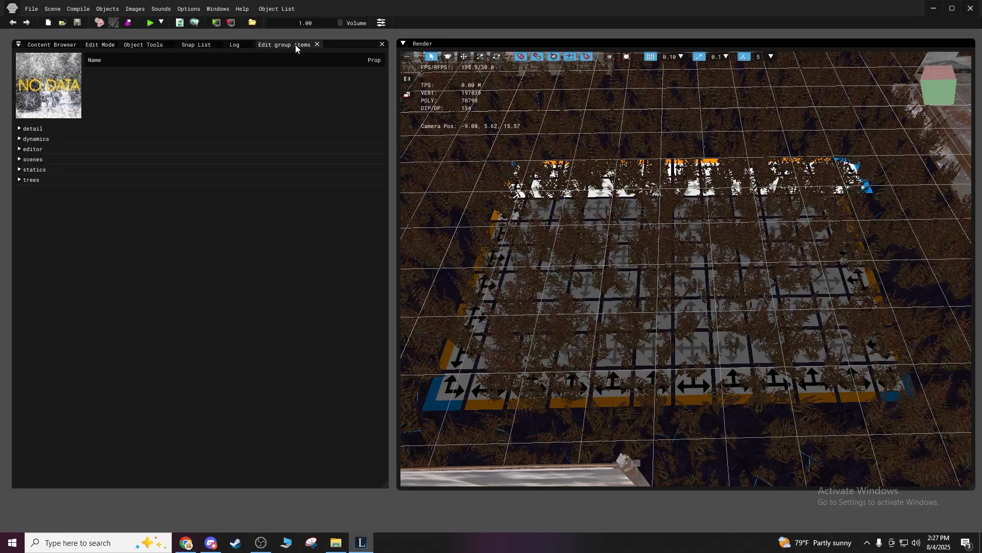
left_click(205, 45)
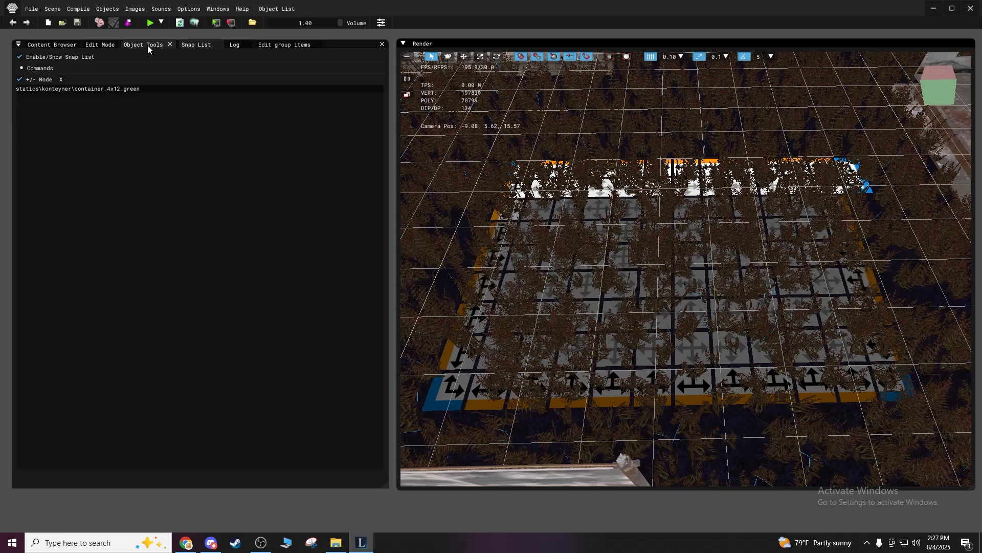
left_click(147, 45)
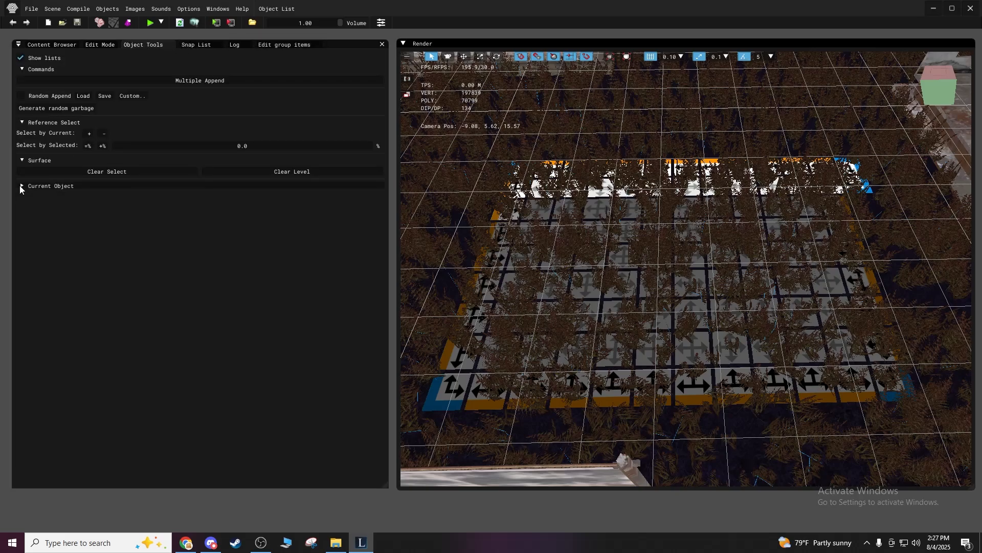
Switch the edit mode to Spawn Element.
left_click(51, 45)
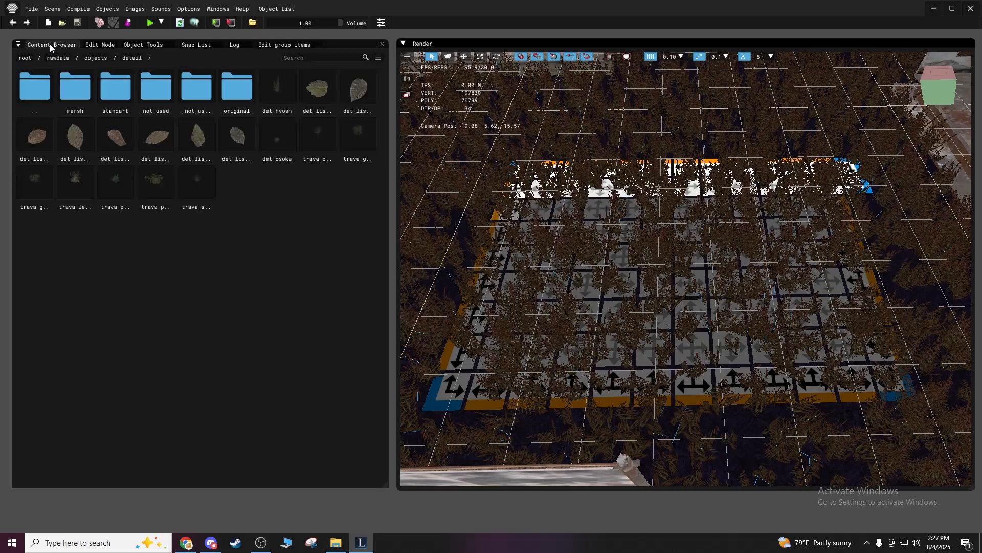
left_click(92, 45)
left_click(27, 103)
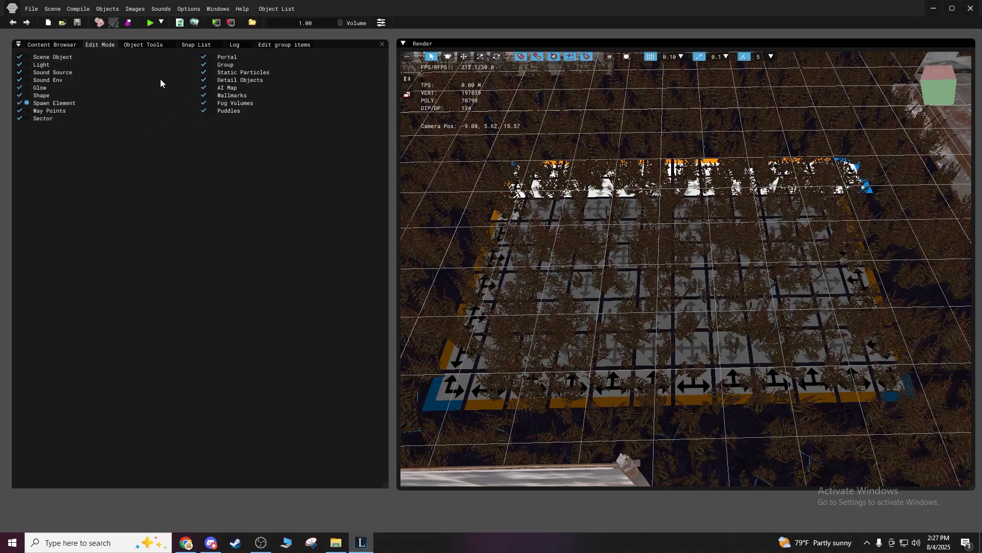
Look through the spawn element group items, including the zones category.
left_click(138, 46)
left_click(96, 46)
left_click(66, 45)
left_click(97, 45)
left_click(271, 44)
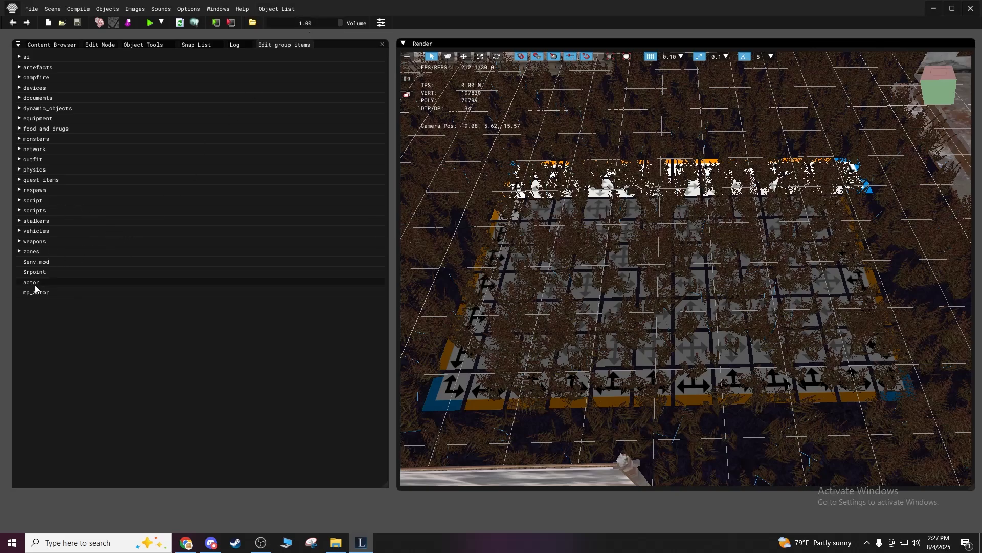
left_click(18, 252)
scroll(75, 284, "down", 5)
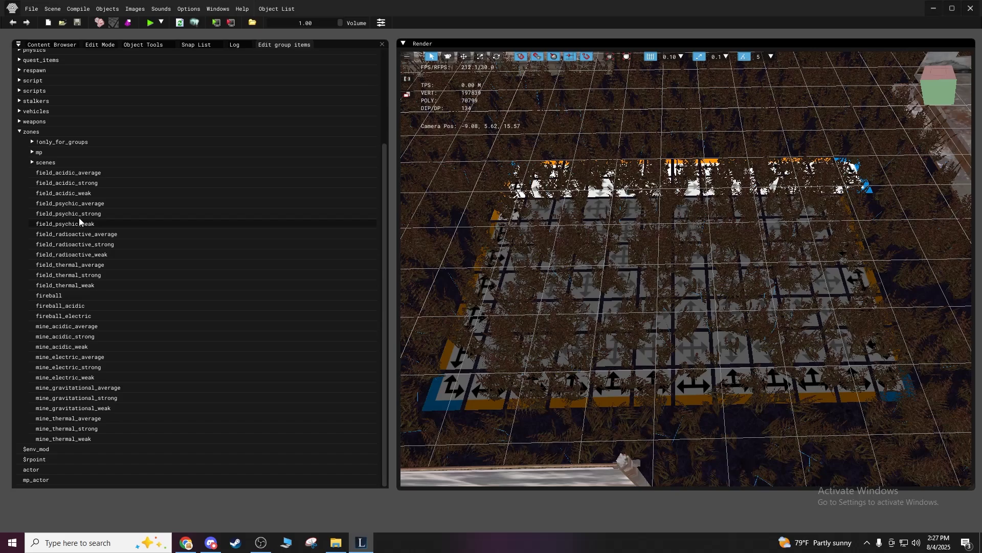
left_click(20, 134)
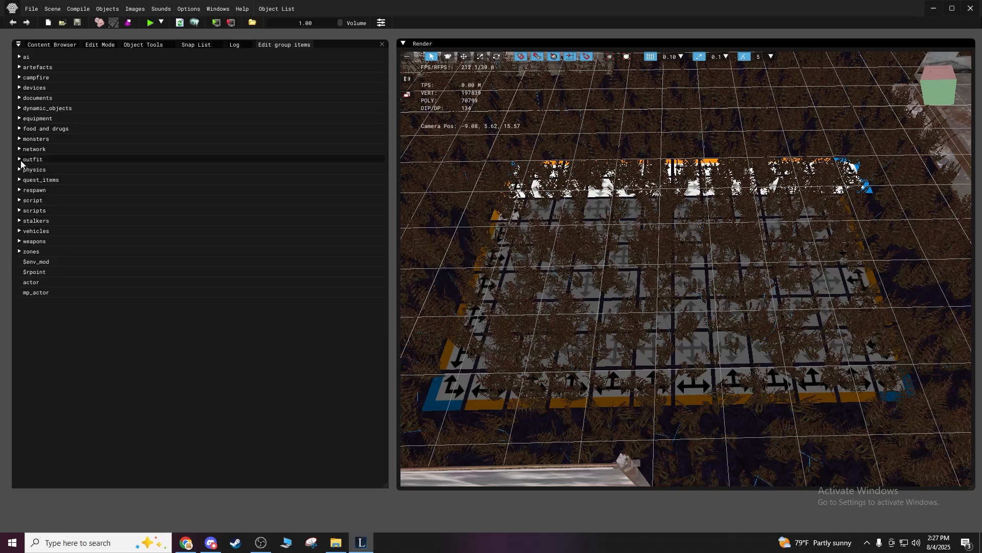
Place two graph points from the ai category on the AI map grid, one near each side.
left_click(19, 57)
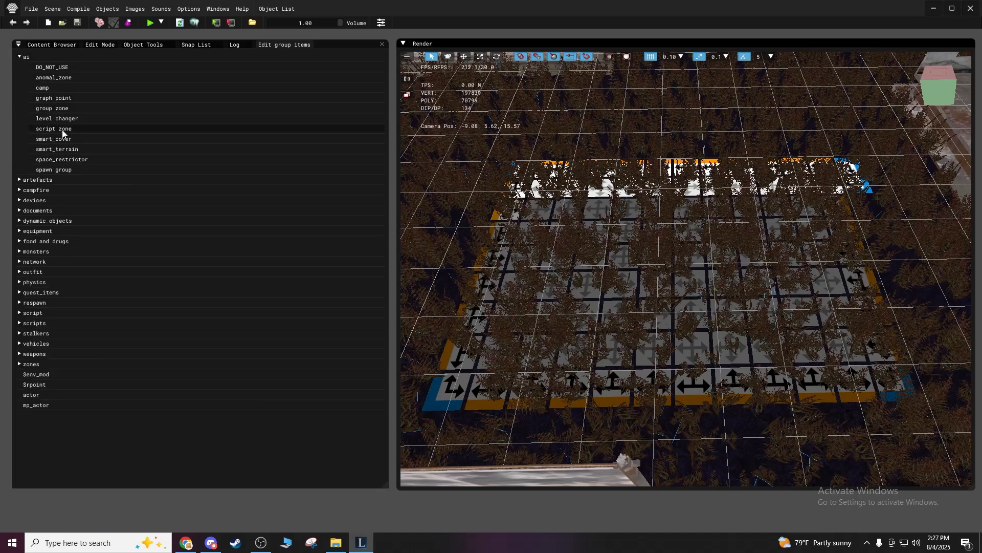
left_click(62, 102)
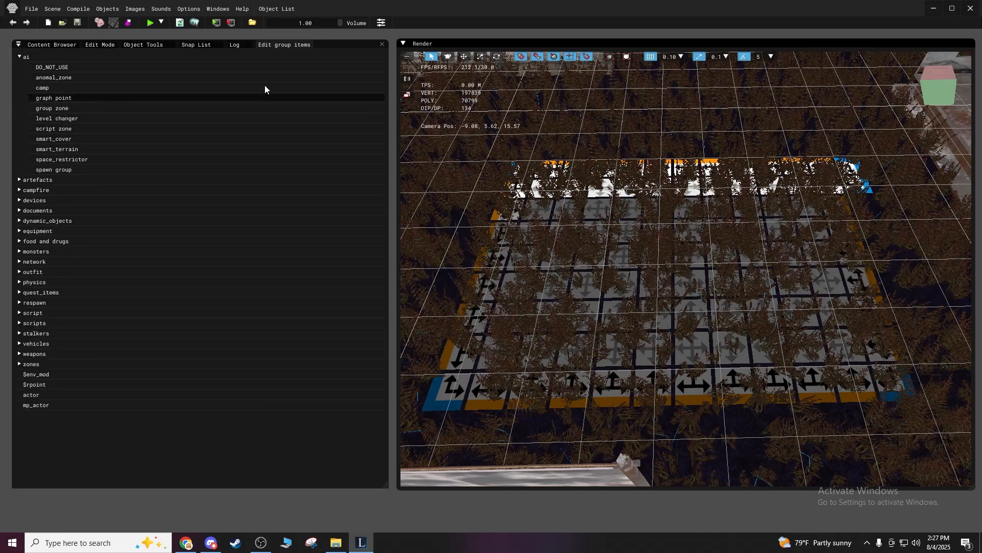
left_click(446, 58)
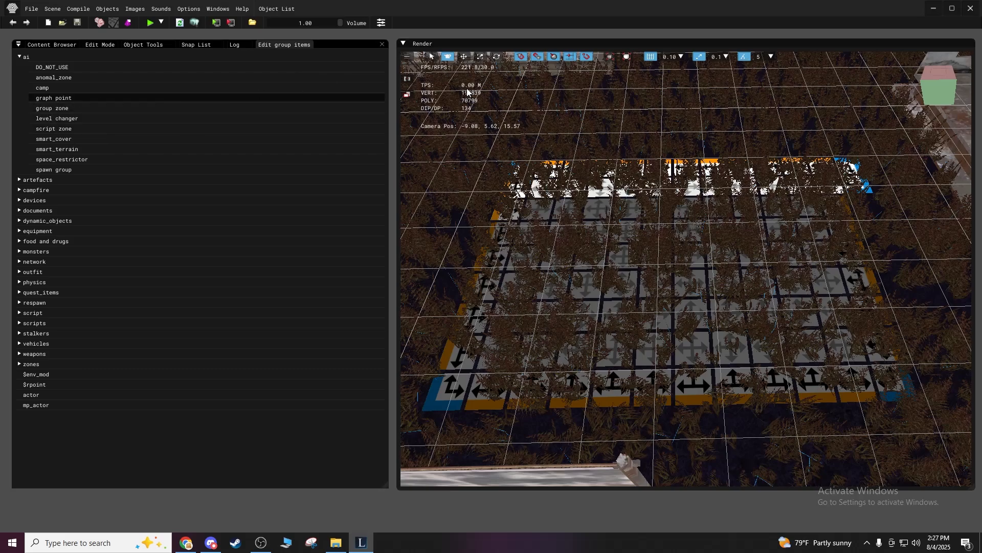
left_click(584, 269)
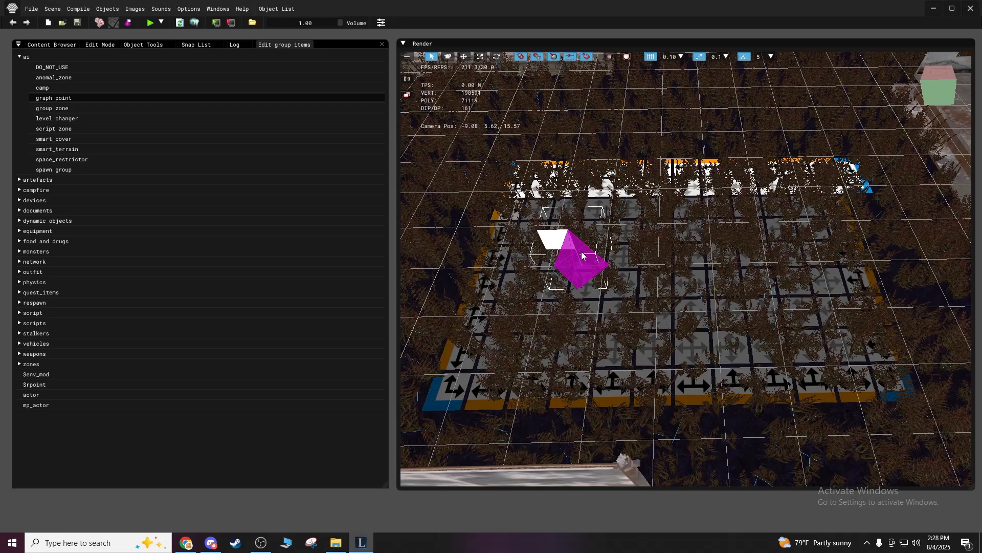
left_click_drag(581, 252, 596, 276, "shift")
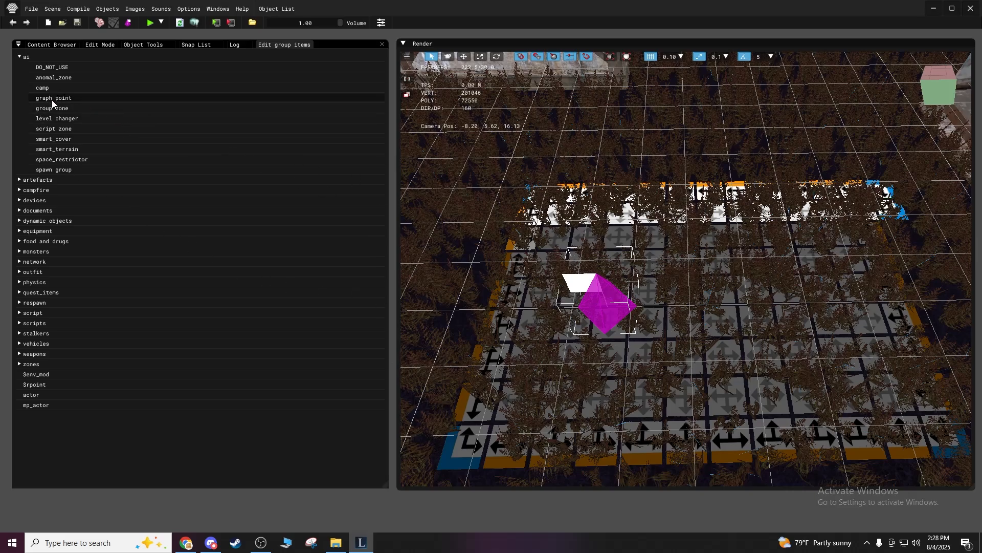
left_click(449, 56)
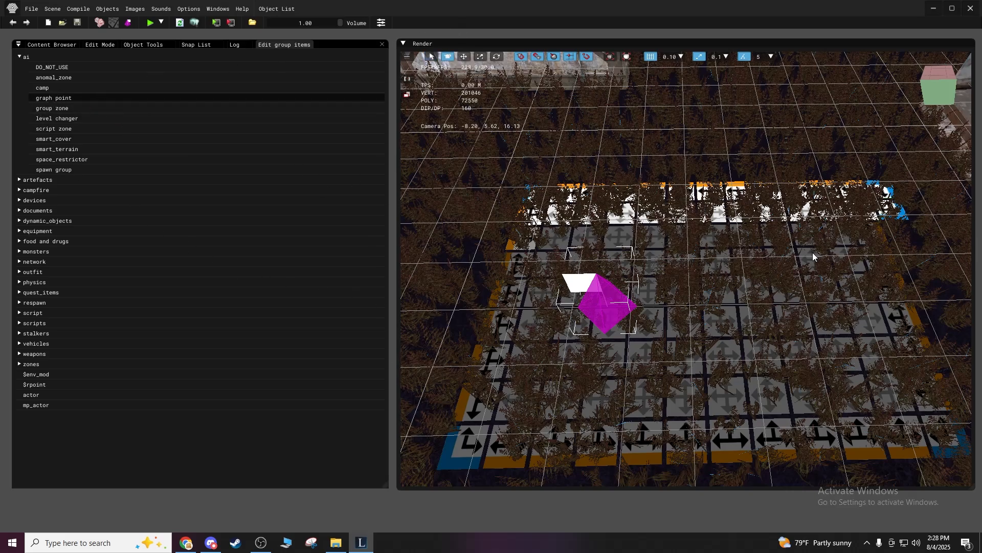
left_click(826, 309)
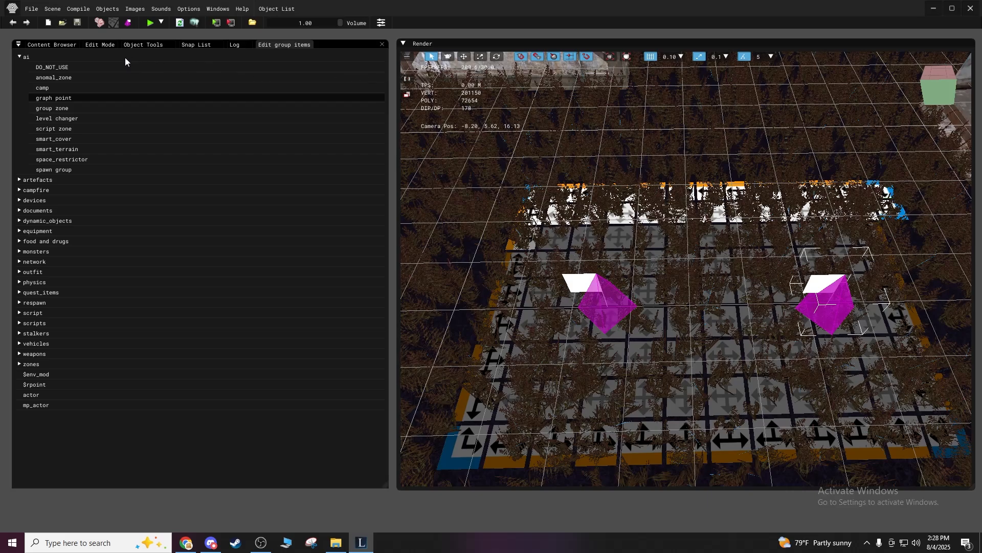
Place an actor spawn element on the AI map grid between the two graph points.
left_click(32, 400)
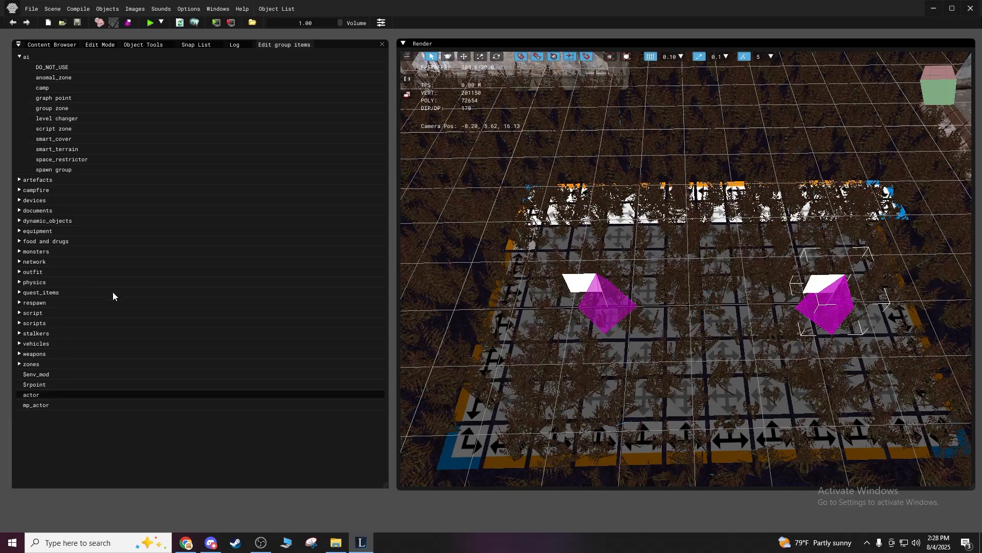
left_click(713, 282)
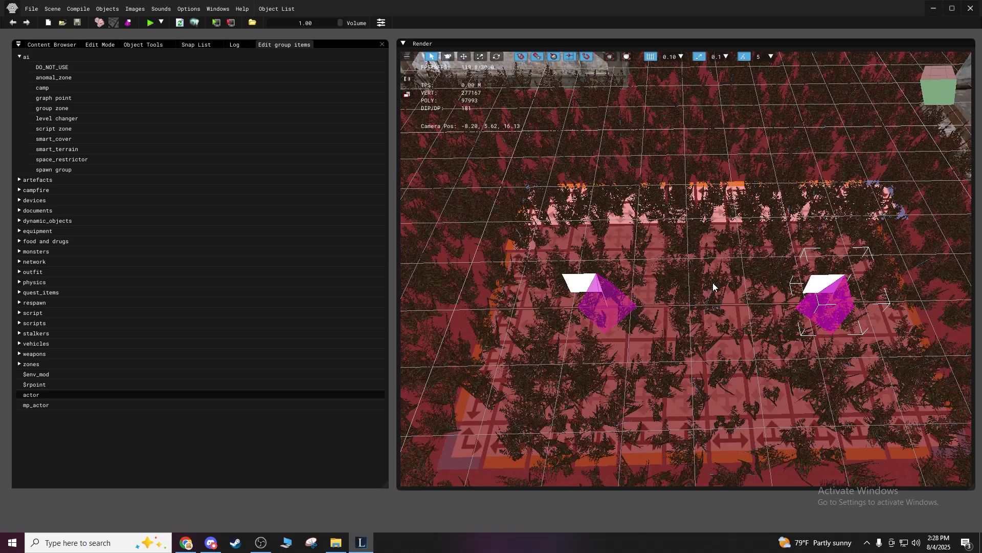
left_click(196, 45)
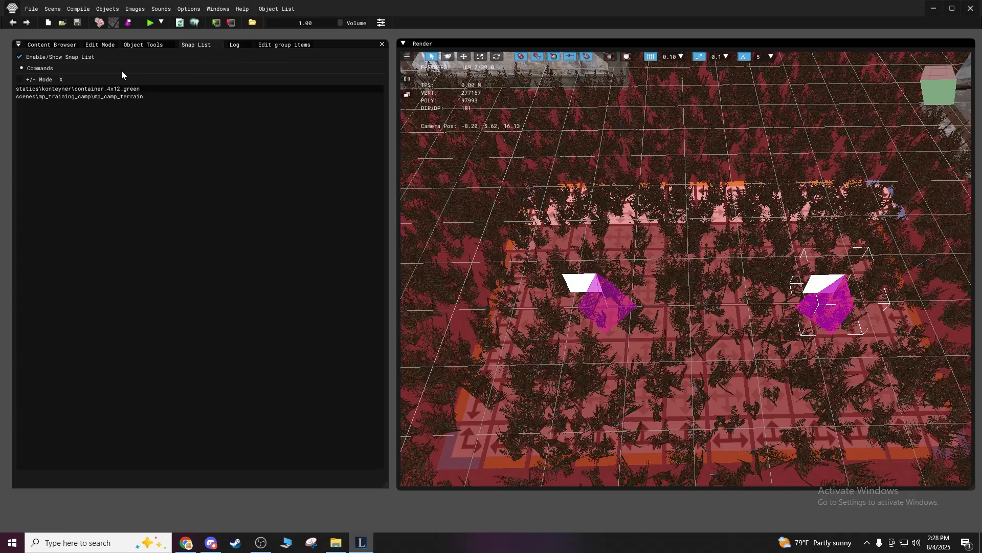
left_click(140, 44)
left_click(44, 45)
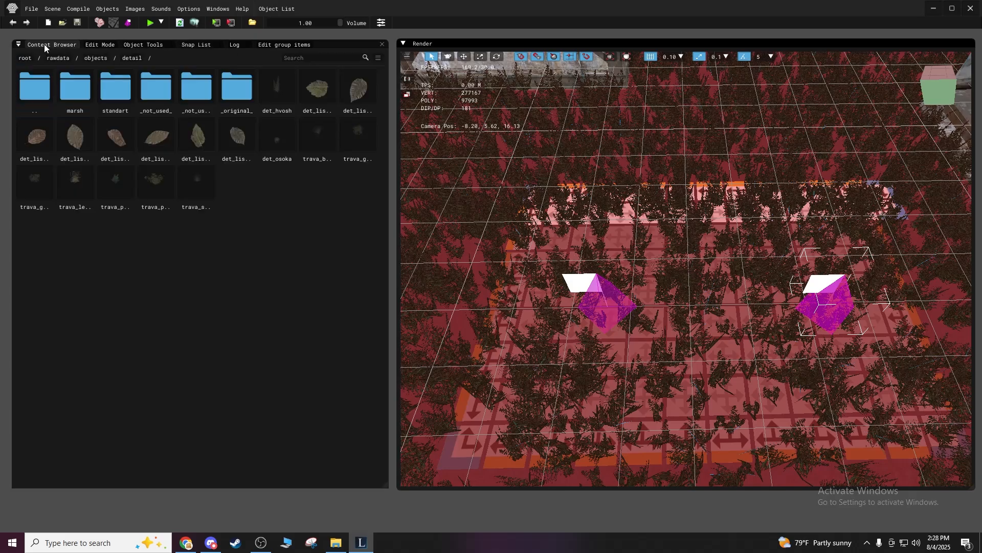
left_click(93, 45)
left_click(140, 47)
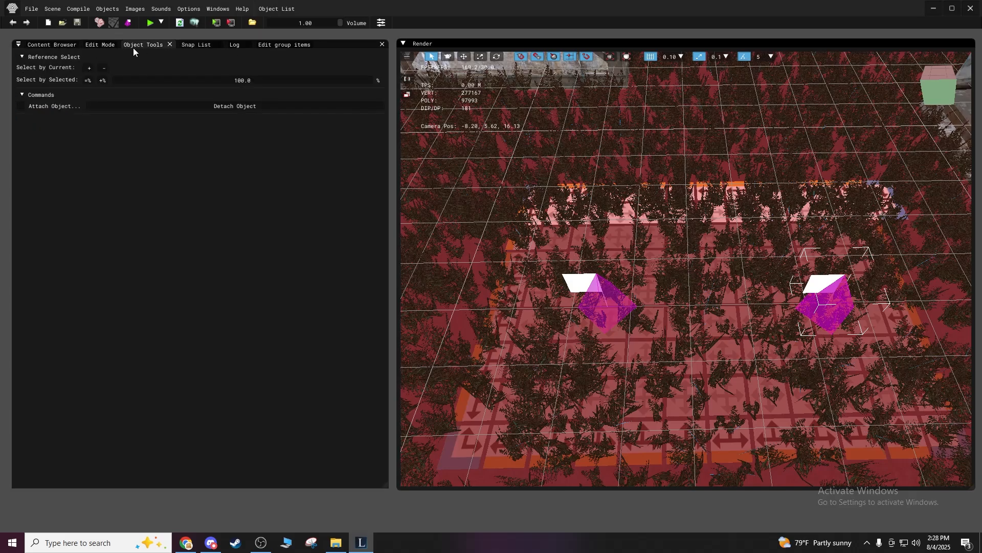
left_click(264, 46)
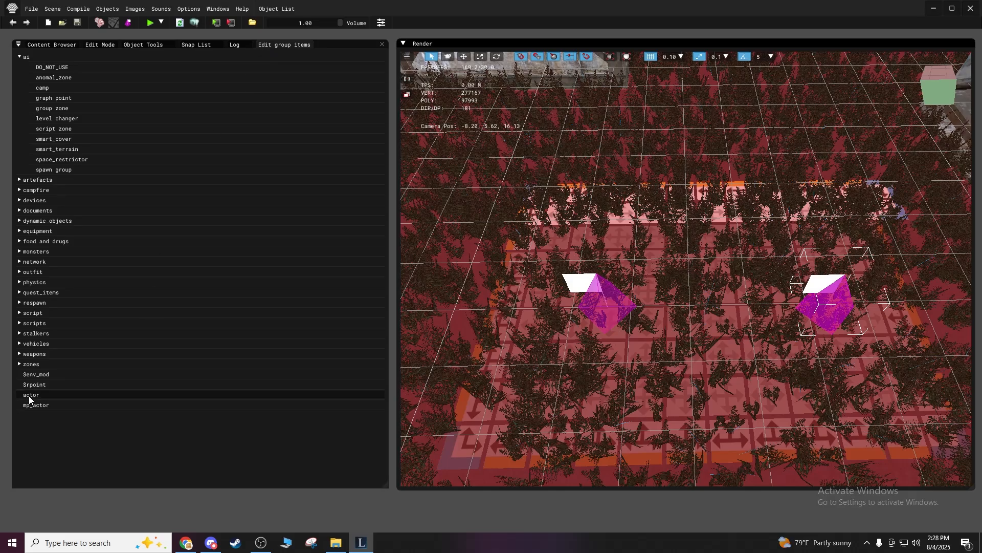
left_click(447, 56)
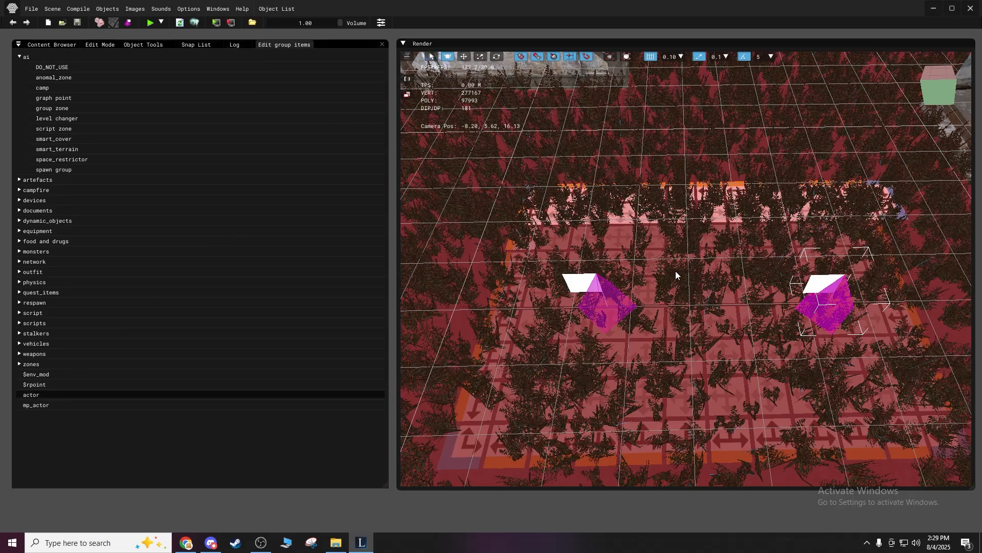
left_click(703, 295)
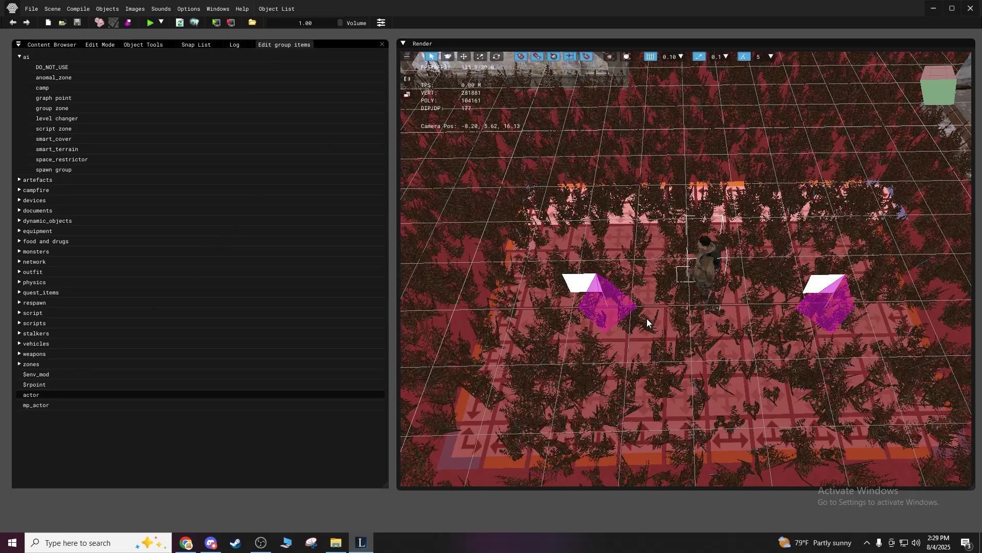
Inspect the placed spawn elements up close and look over the surrounding level.
left_click_drag(647, 318, 647, 297, "shift")
right_click_drag(647, 297, 647, 347, "shift")
left_click_drag(647, 348, 676, 317, "shift")
right_click_drag(675, 318, 665, 245, "shift")
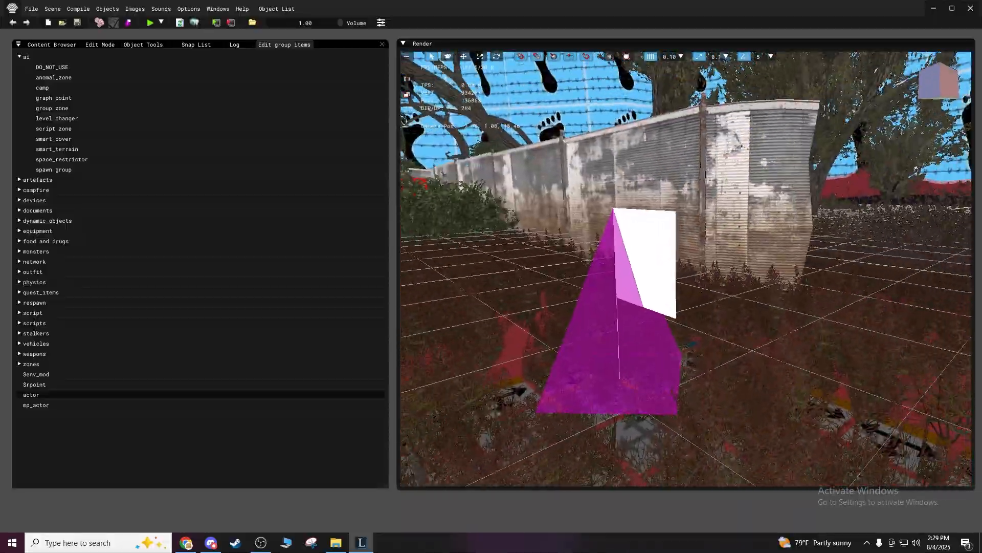
left_click_drag(665, 246, 675, 241, "shift")
right_click_drag(675, 241, 614, 250, "shift")
left_click_drag(614, 251, 716, 286, "shift")
right_click_drag(716, 286, 660, 297, "shift")
left_click_drag(660, 297, 658, 255, "shift")
right_click(625, 338)
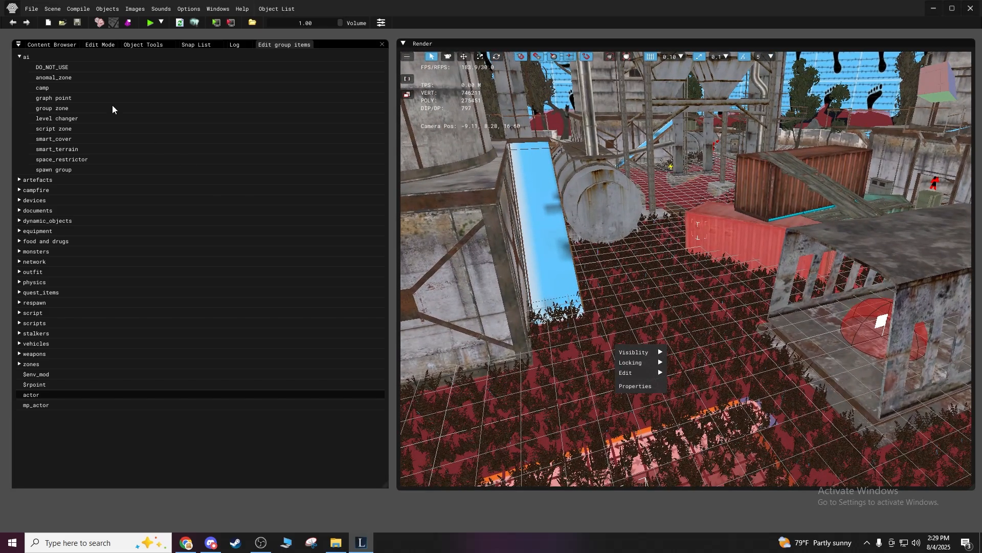
Validate the scene and dismiss the validation result.
left_click(28, 9)
left_click(28, 10)
mouse_move(59, 7)
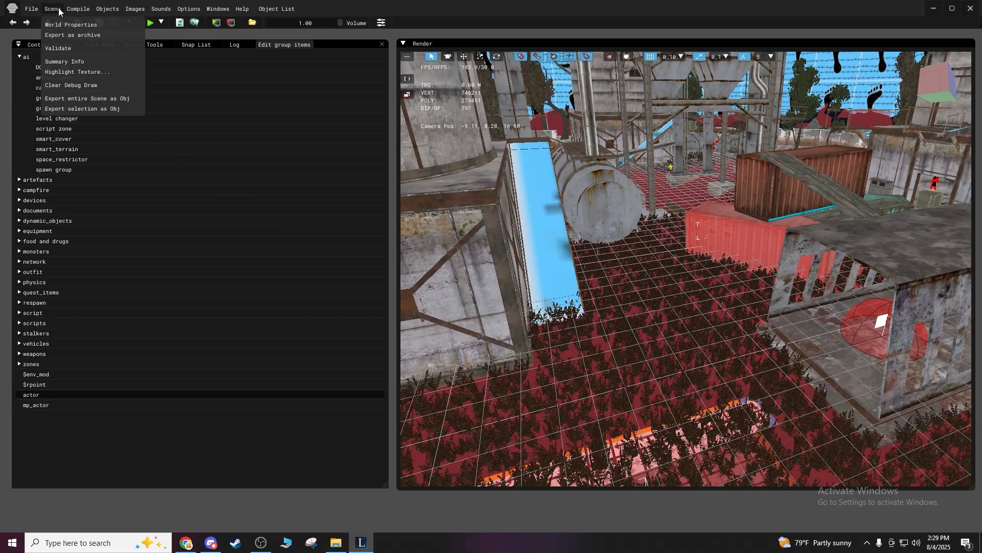
left_click(62, 47)
left_click(555, 269)
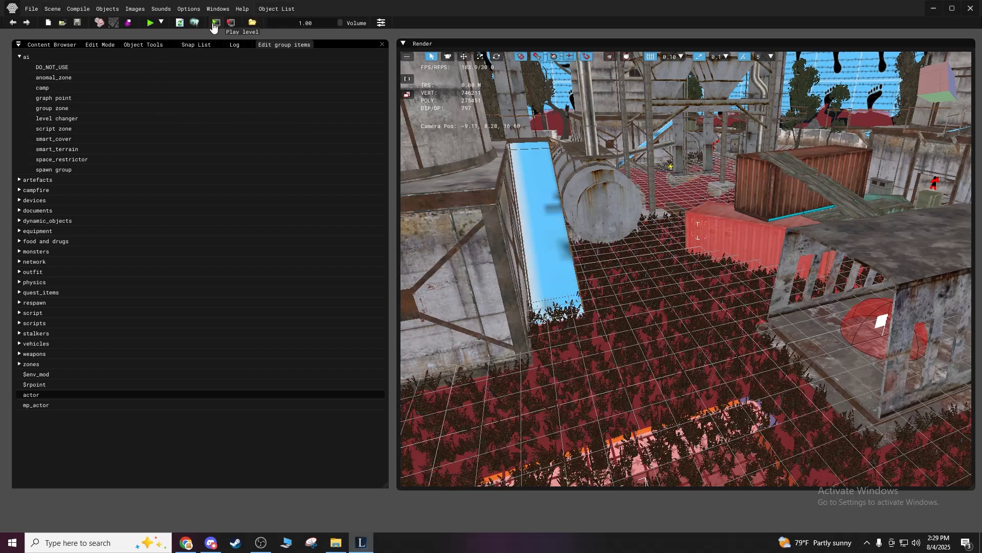
Run Make All to generate the level's game data.
left_click(82, 10)
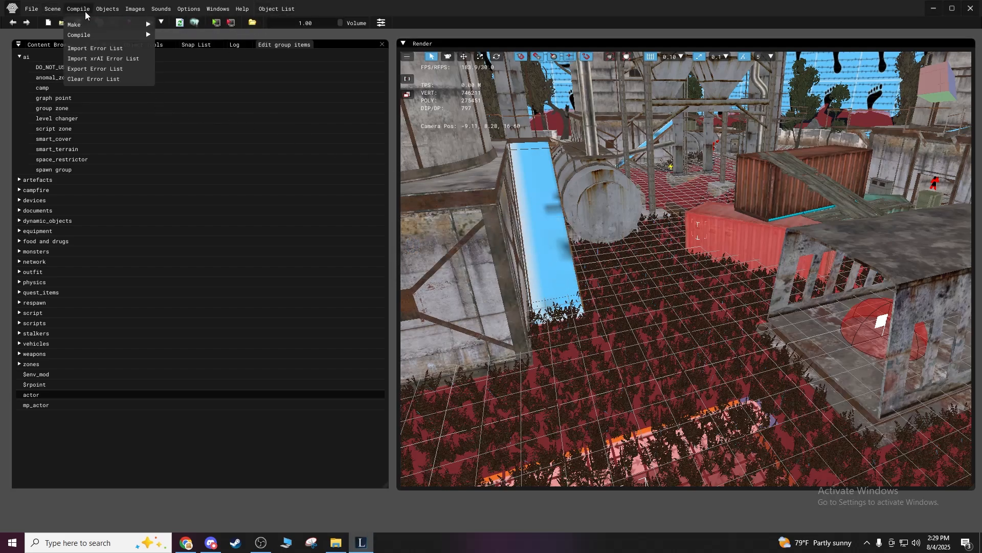
mouse_move(84, 25)
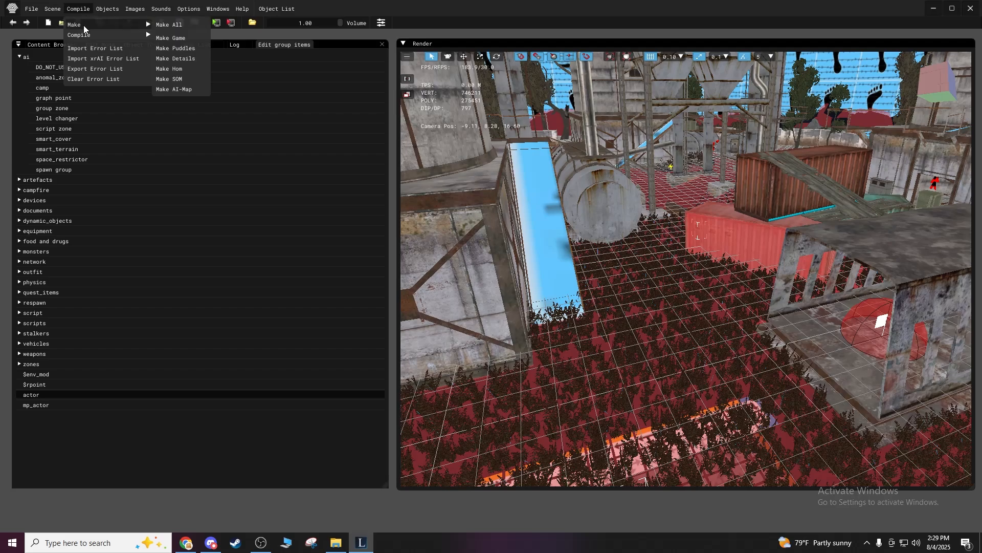
left_click(184, 24)
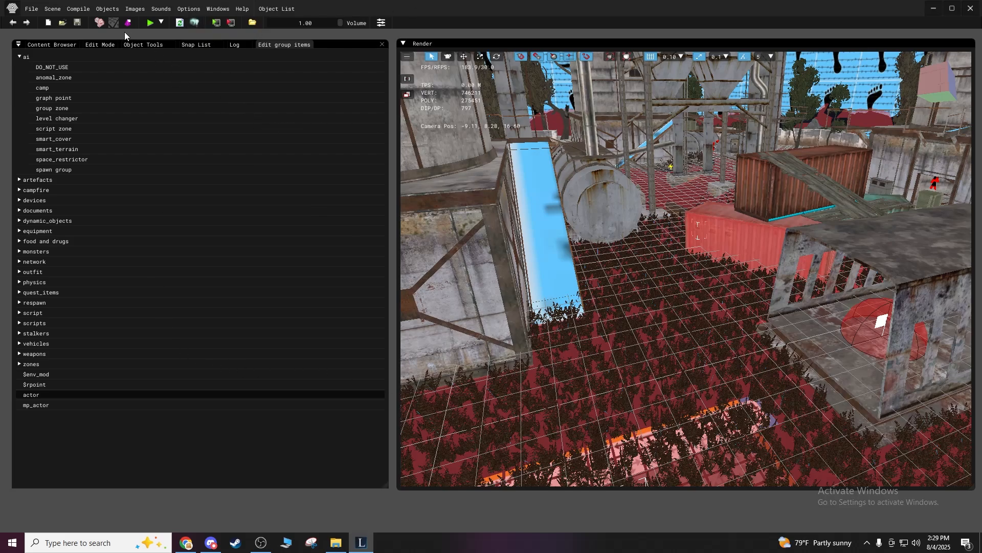
Review the log for object processing entries and texture loading errors.
left_click(228, 44)
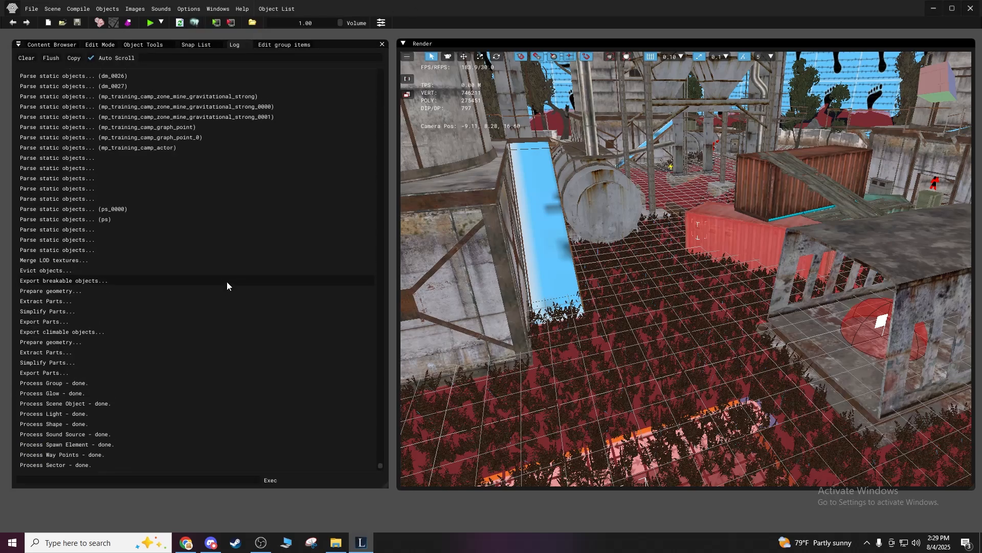
left_click_drag(382, 459, 355, 246)
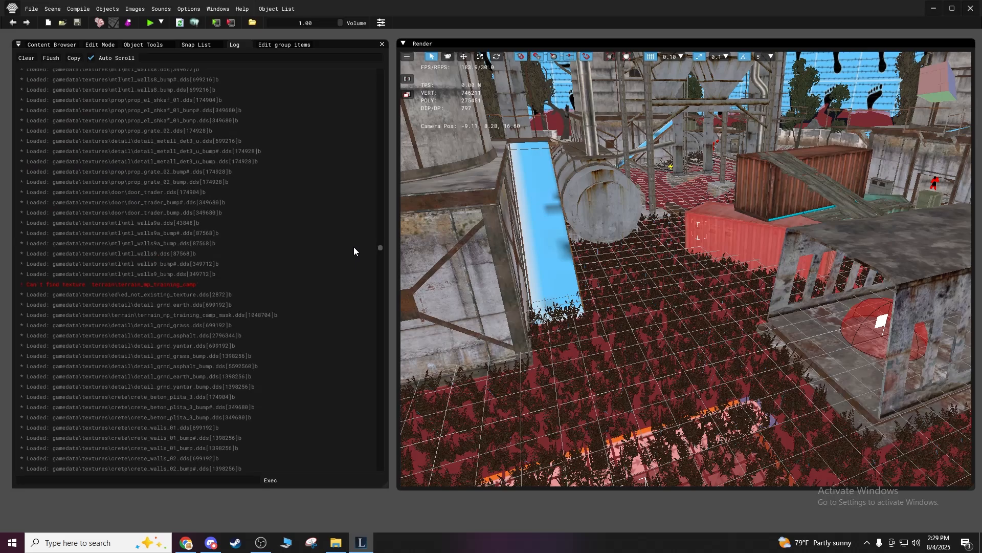
mouse_move(354, 246)
left_mouse_down()
mouse_move(371, 222)
mouse_move(364, 247)
left_mouse_up()
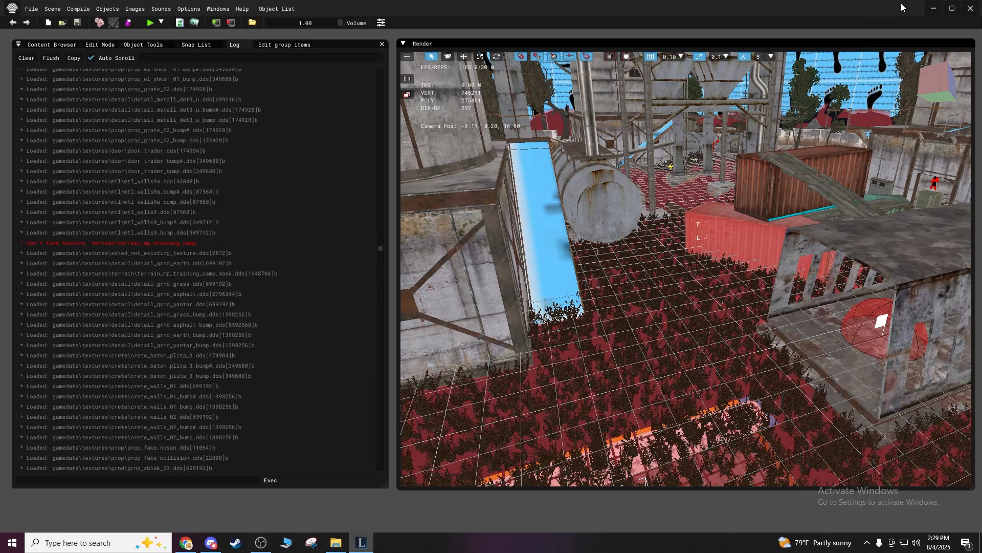
left_click(933, 8)
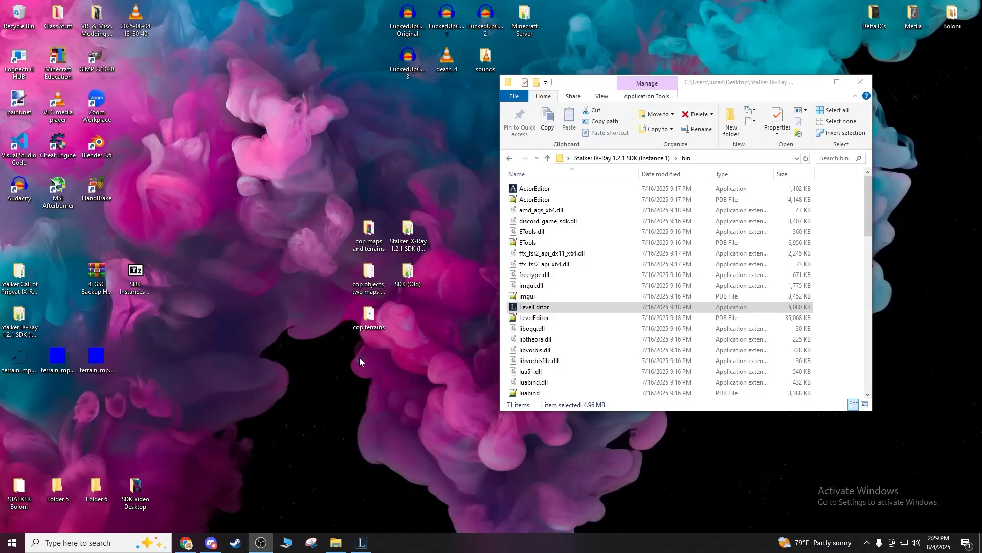
left_click_drag(360, 360, 374, 225)
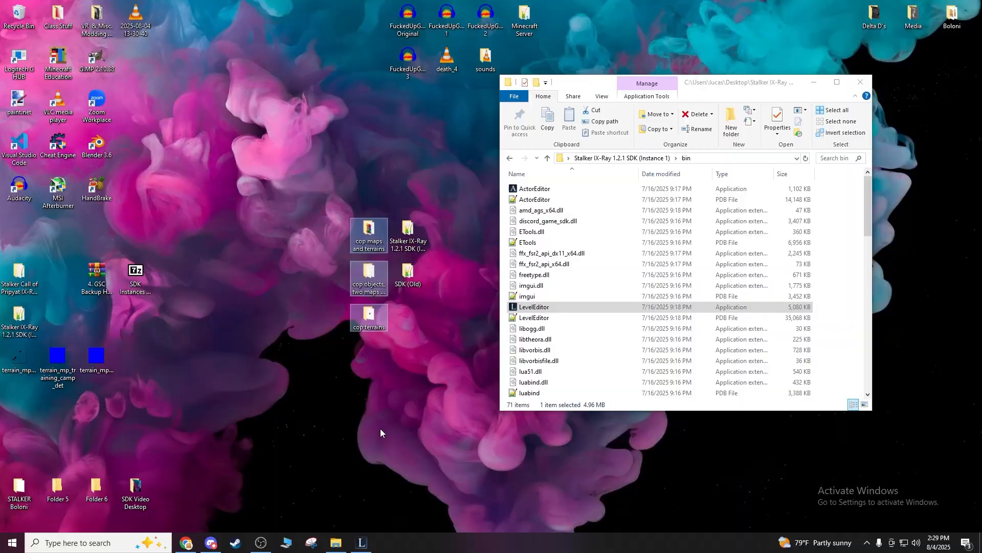
left_click(362, 542)
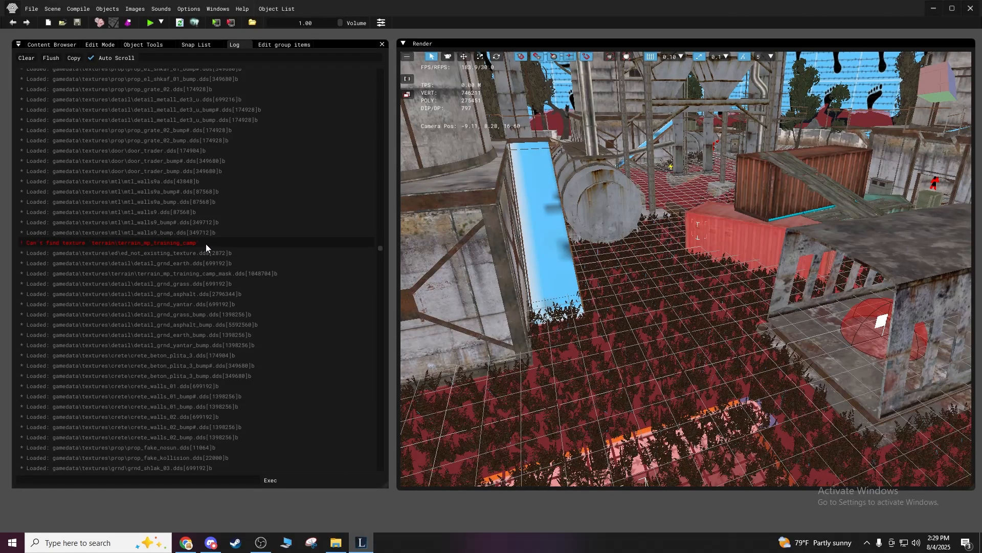
Switch to File Explorer and check the terrain folder inside the SDK's gamedata textures.
left_click(933, 8)
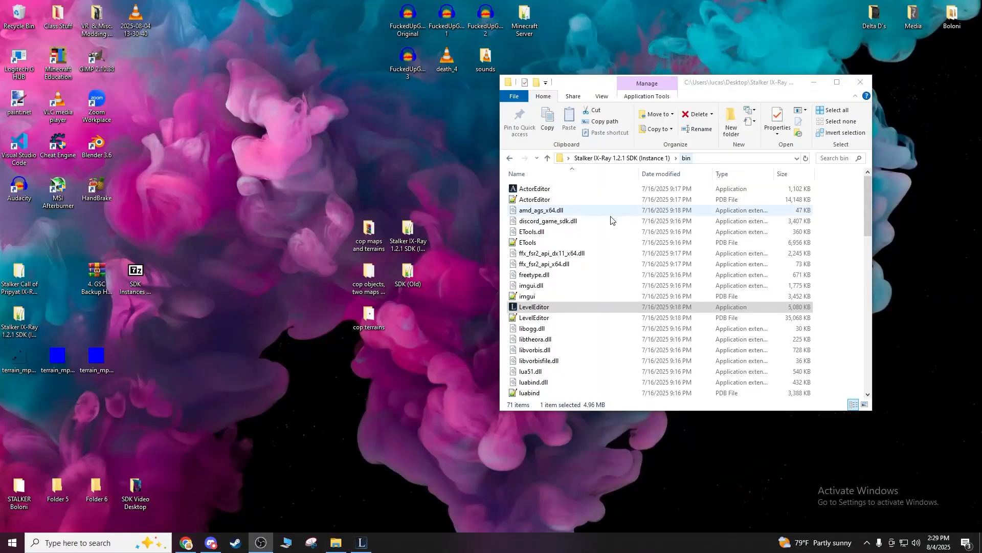
left_click(510, 158)
double_click(532, 210)
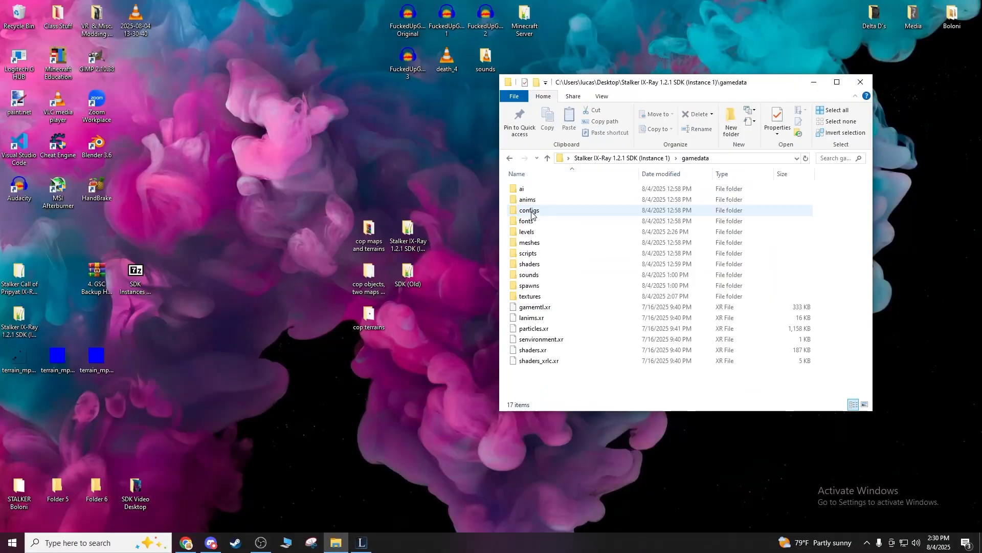
double_click(533, 296)
scroll(537, 307, "down", 10)
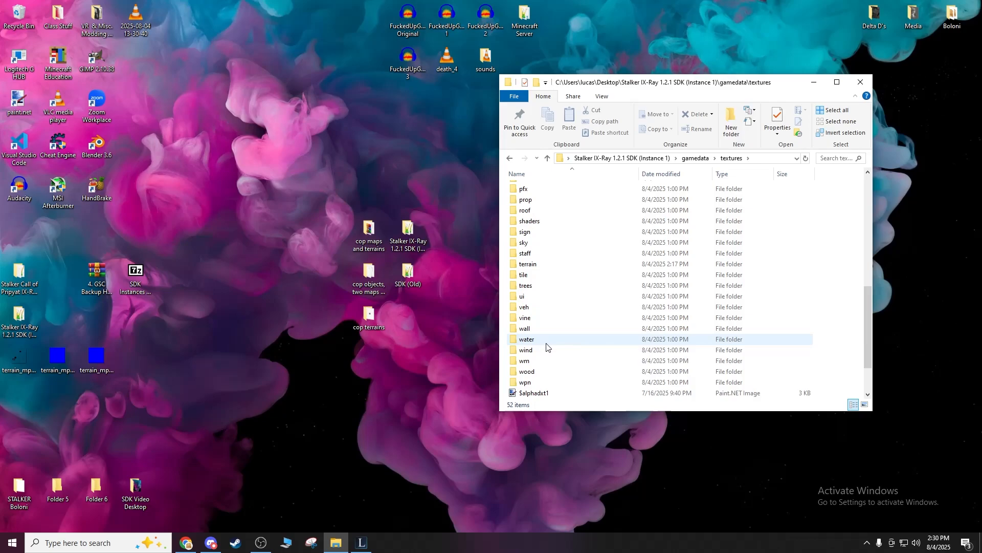
double_click(534, 264)
left_click(510, 158)
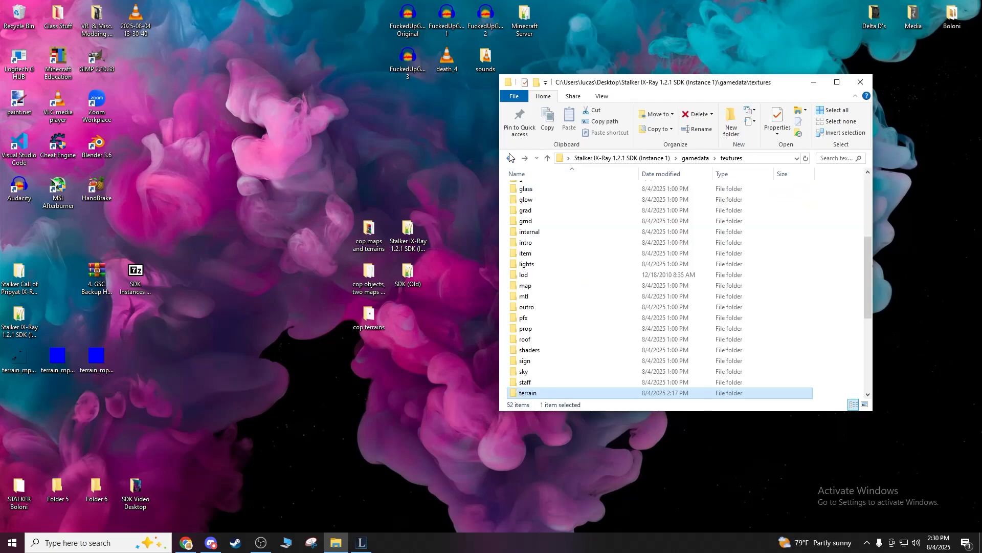
Reopen the terrain folder inside the SDK's gamedata textures.
left_click(511, 158)
double_click(532, 297)
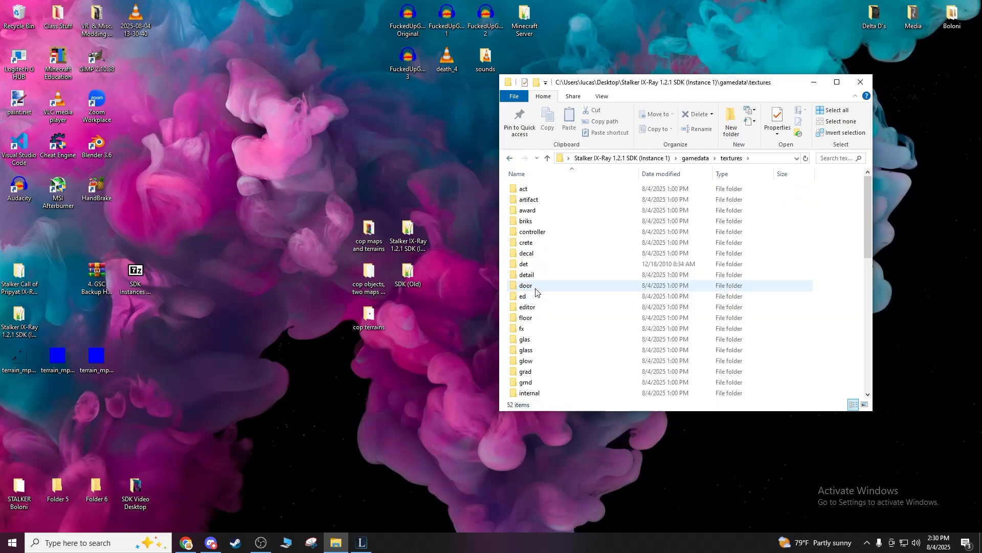
scroll(534, 301, "down", 10)
double_click(535, 297)
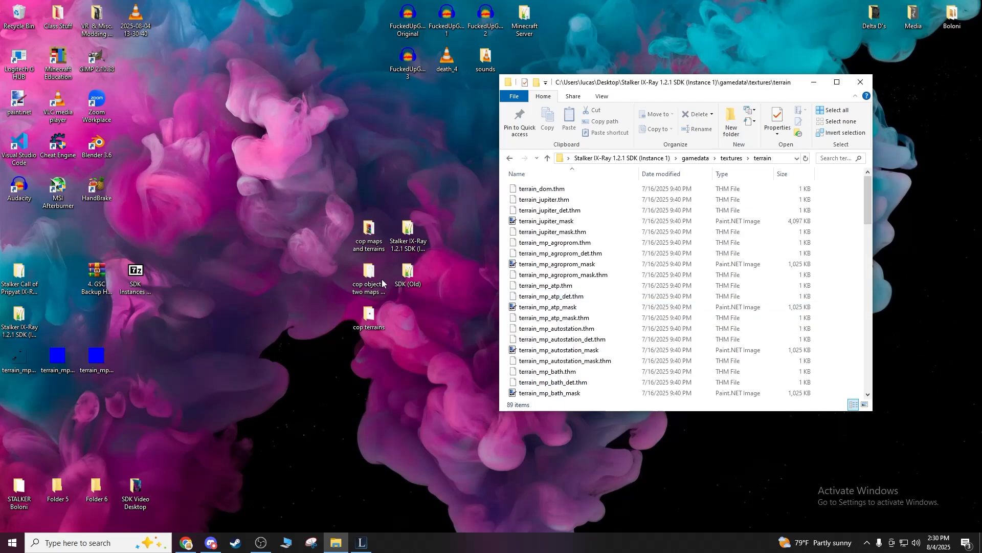
Open the resources_data.7z archive from the "cop objects, two maps from official sdk" folder and go to gamedata\textures\terrain.
double_click(369, 276)
left_click_drag(723, 103, 331, 92)
double_click(173, 203)
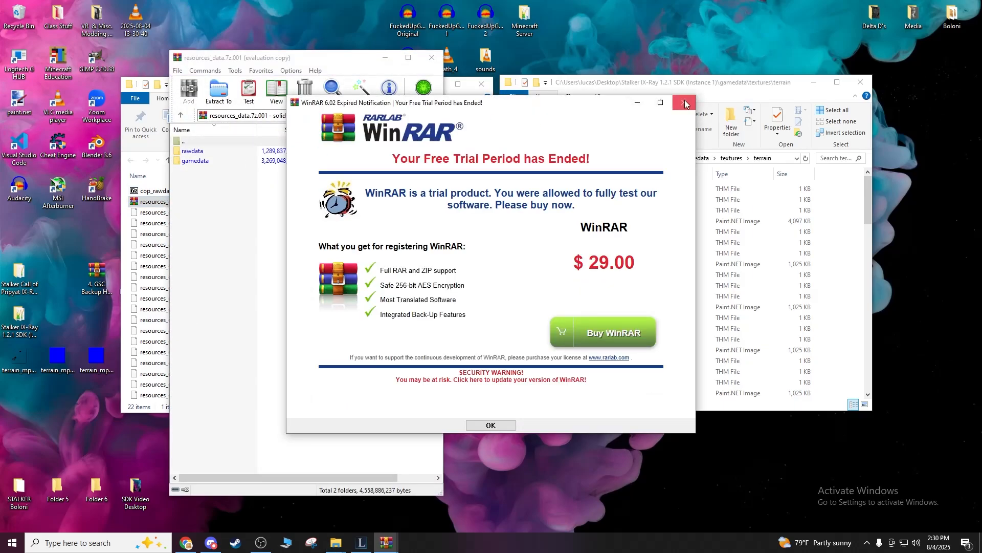
left_click(685, 101)
double_click(190, 161)
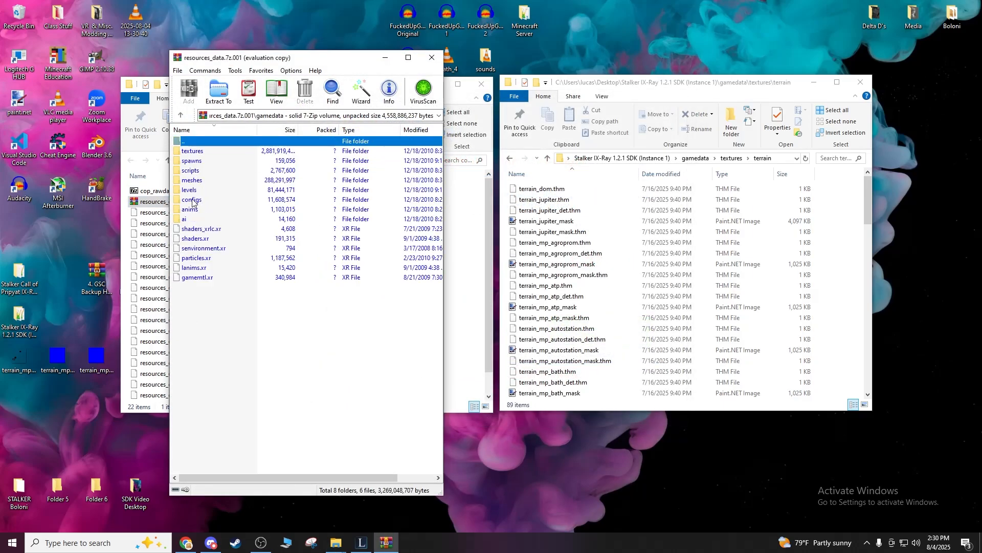
left_click(195, 183)
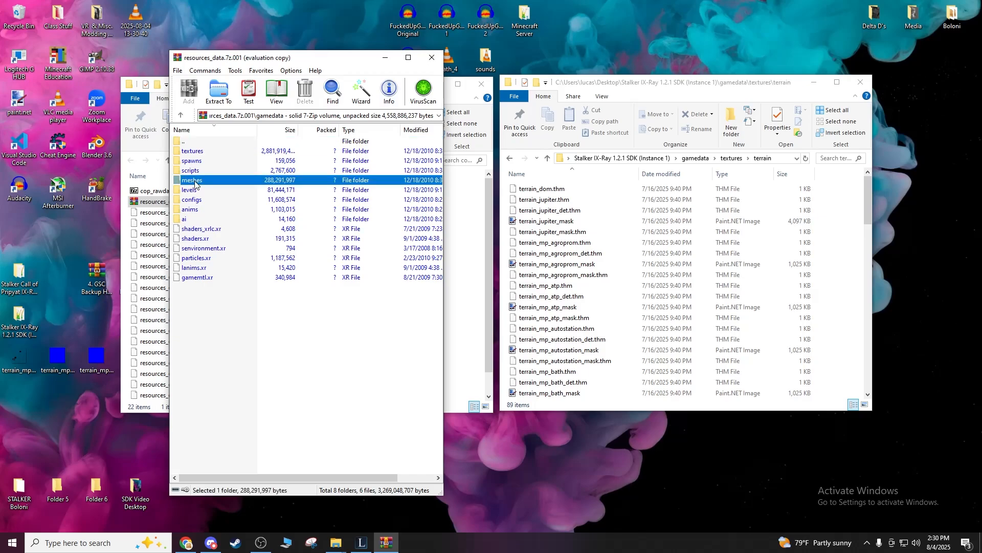
double_click(192, 152)
scroll(227, 326, "down", 5)
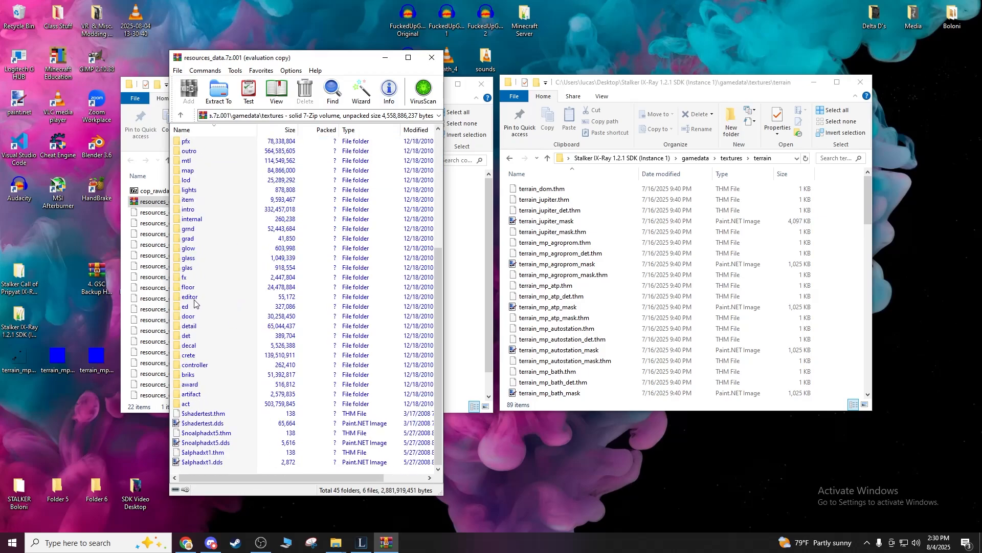
scroll(189, 249, "up", 5)
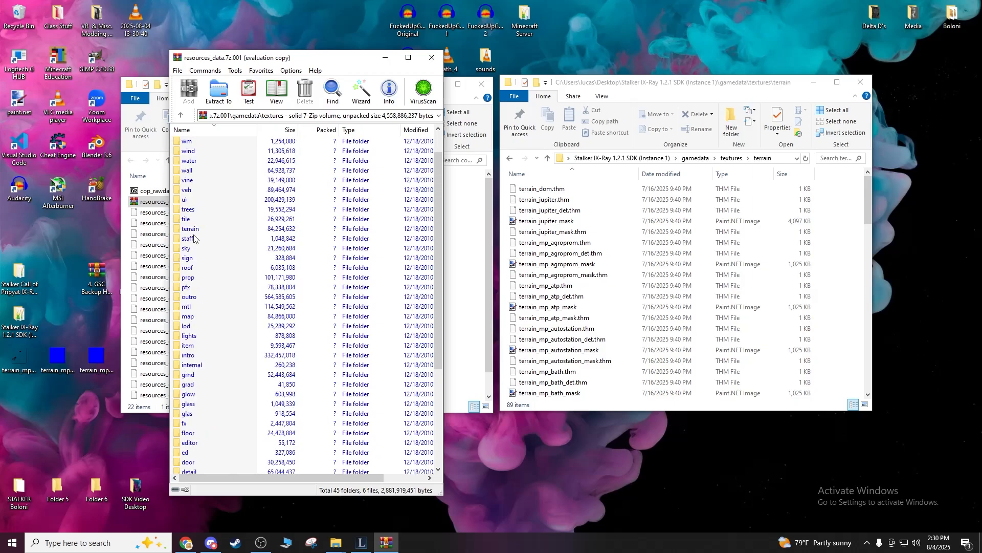
double_click(190, 229)
Look through the archive's terrain textures for the terrain_mp_training_camp files.
scroll(258, 311, "down", 6)
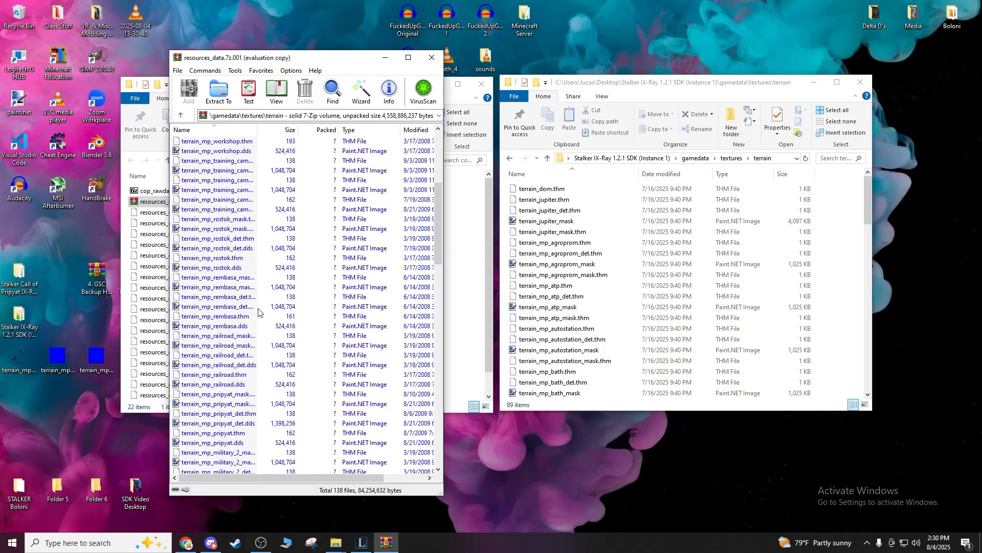
scroll(258, 313, "up", 6)
scroll(258, 311, "down", 5)
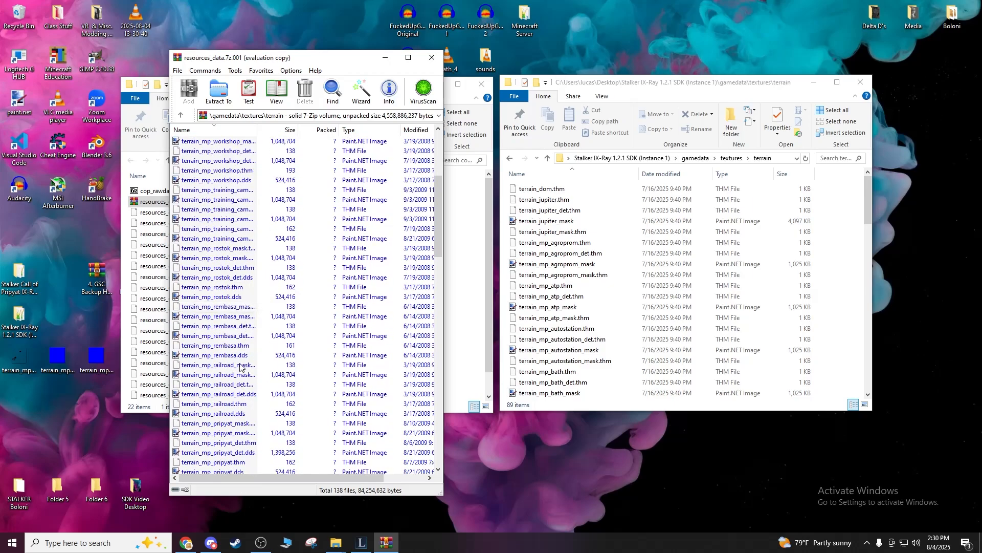
scroll(246, 425, "down", 4)
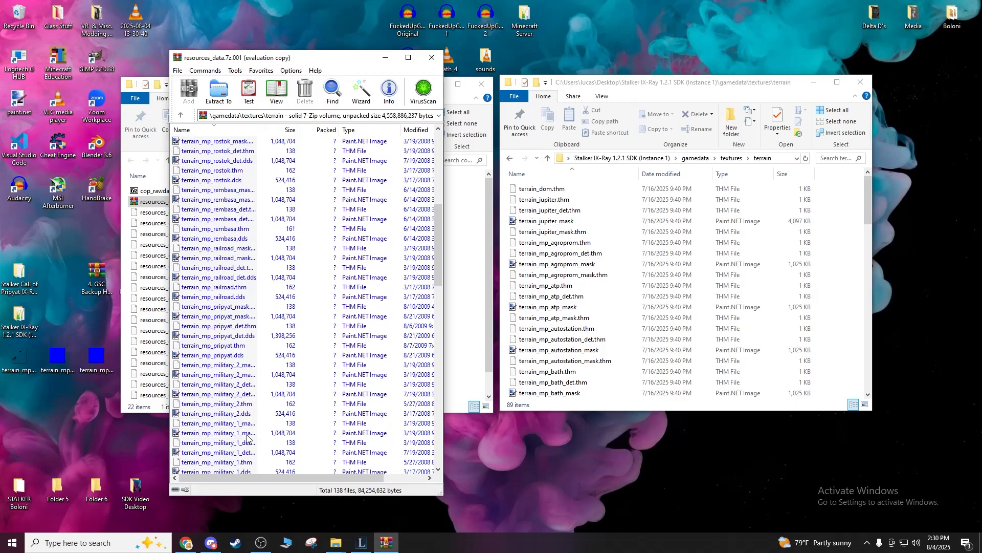
scroll(225, 404, "down", 4)
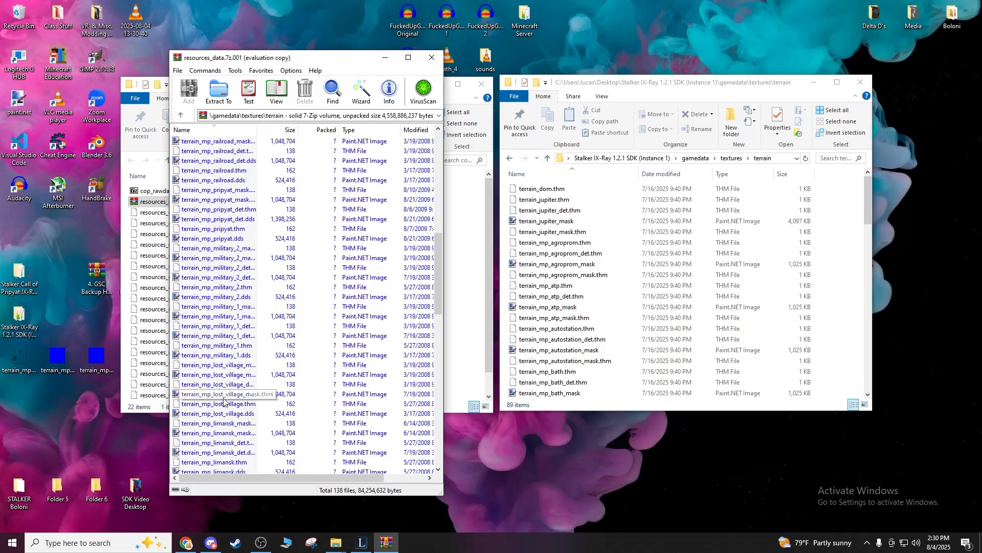
scroll(225, 403, "down", 5)
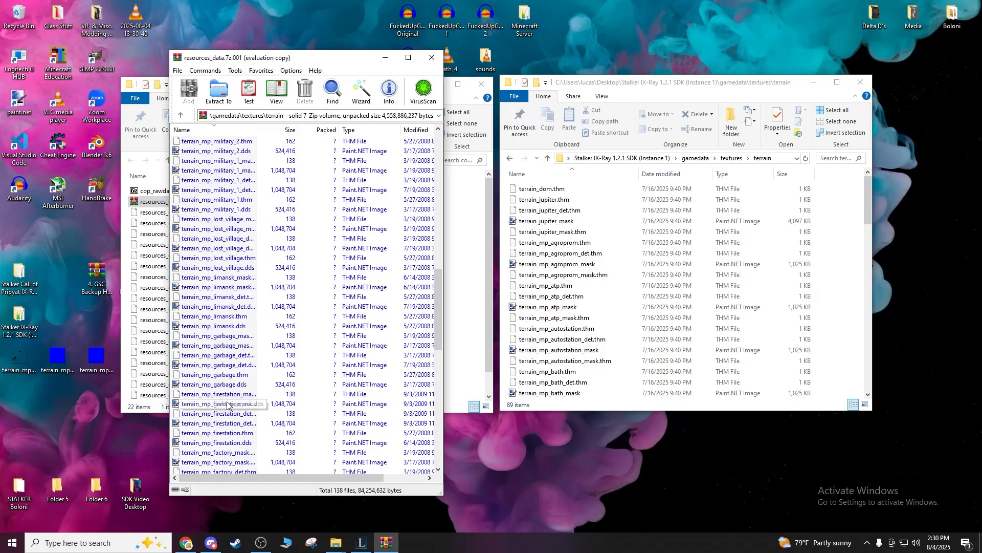
scroll(227, 404, "up", 11)
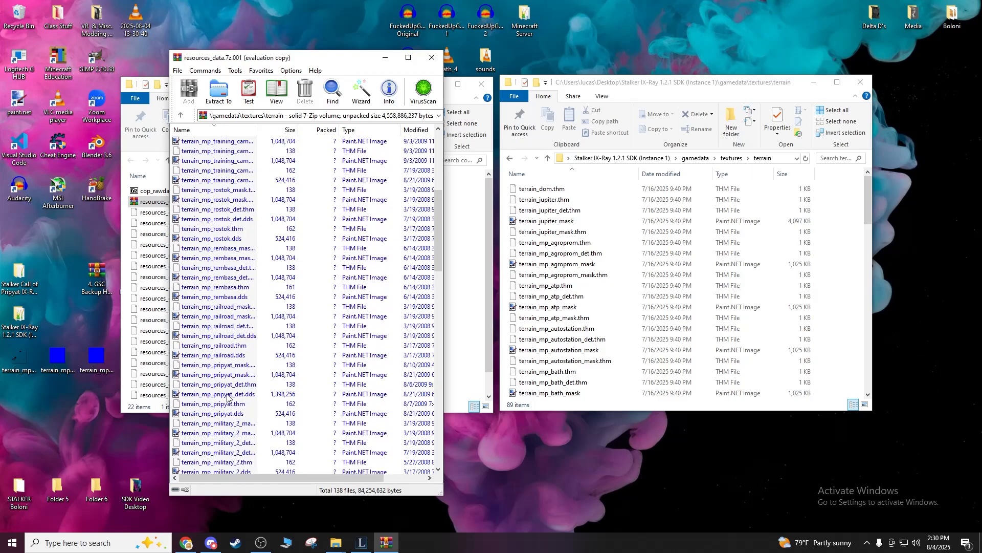
scroll(238, 388, "up", 3)
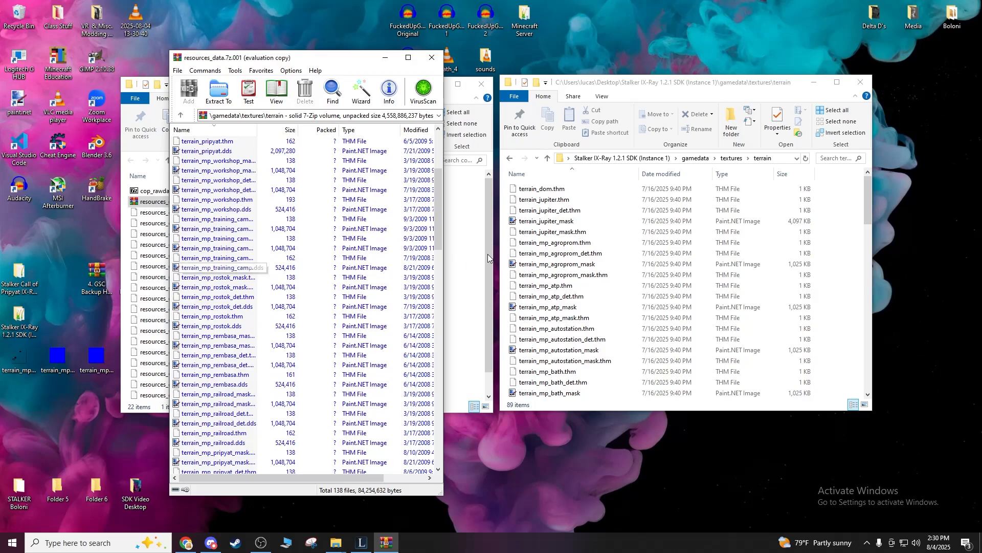
Find the terrain_mp_training_camp files in the SDK's terrain folder.
scroll(587, 277, "down", 3)
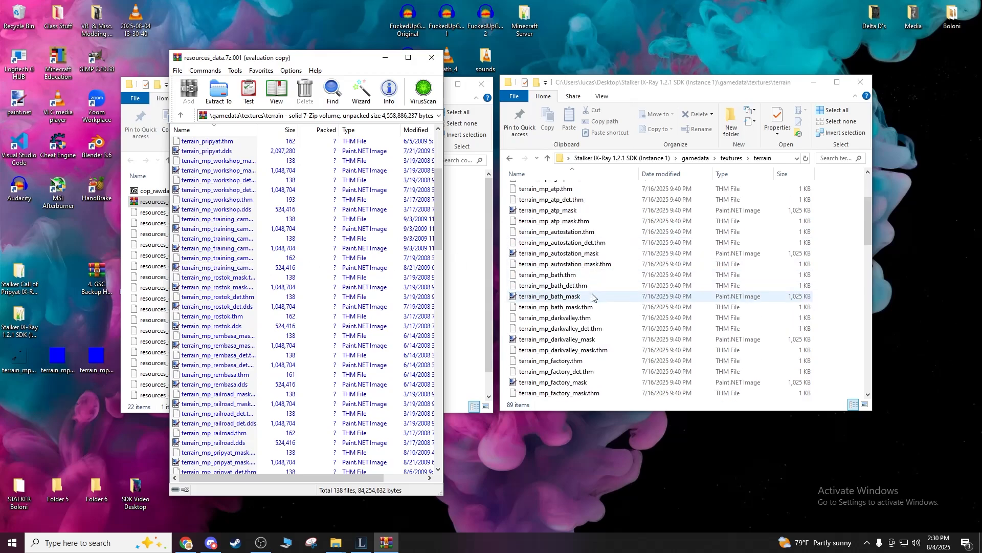
scroll(584, 379, "up", 1)
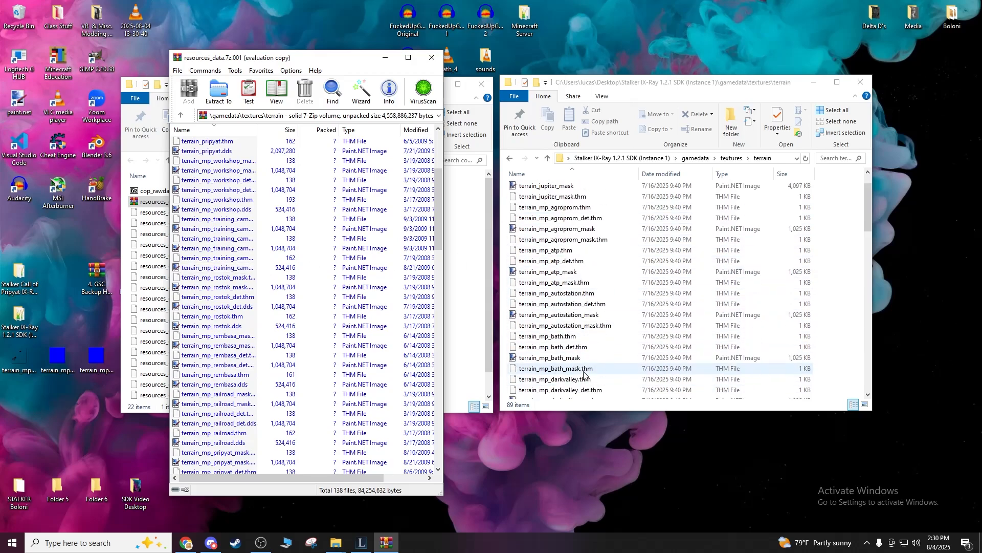
scroll(586, 376, "up", 2)
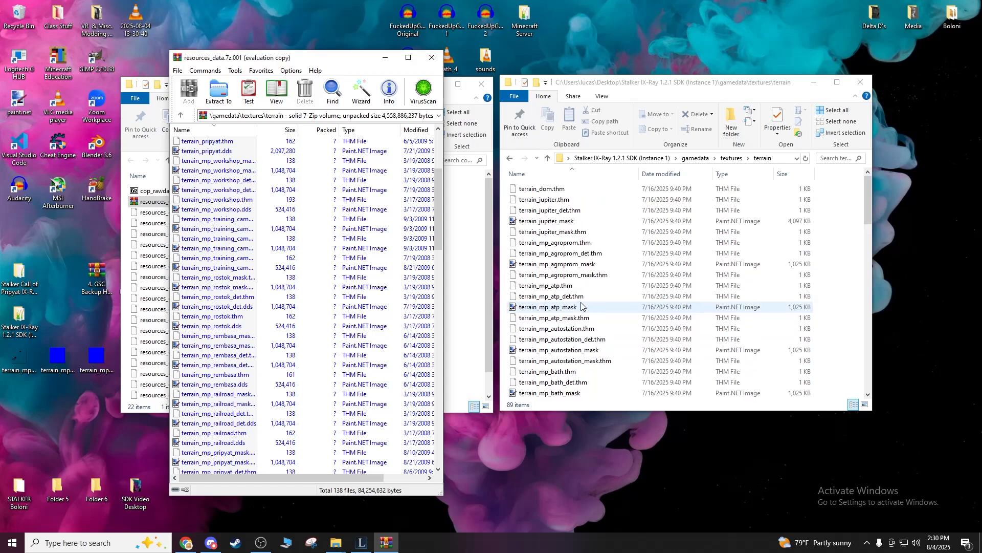
scroll(581, 306, "down", 10)
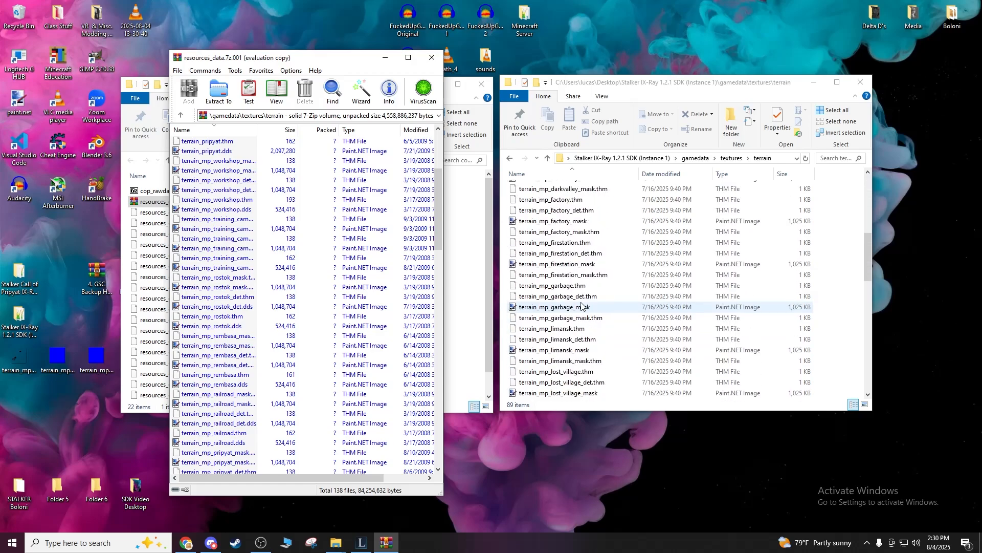
scroll(581, 306, "down", 7)
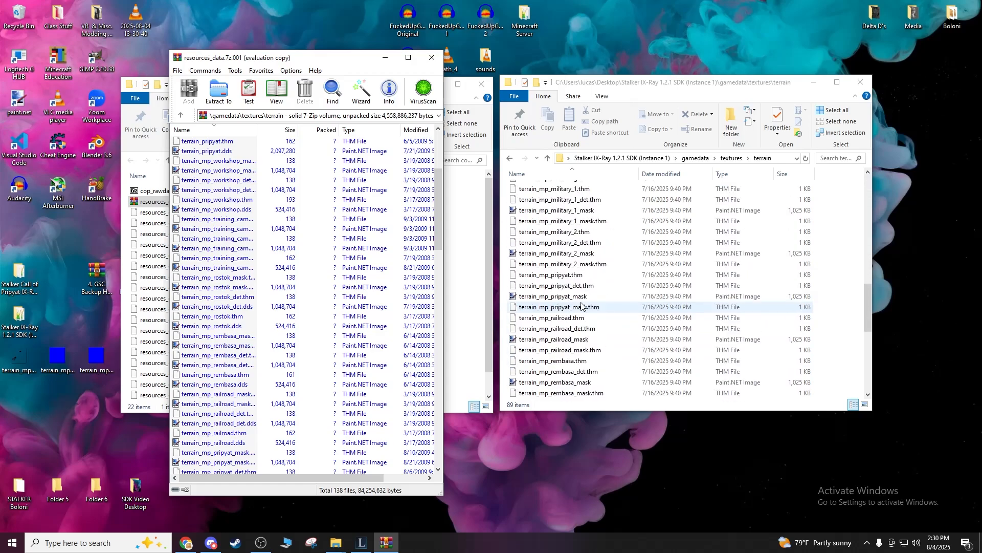
scroll(581, 305, "down", 2)
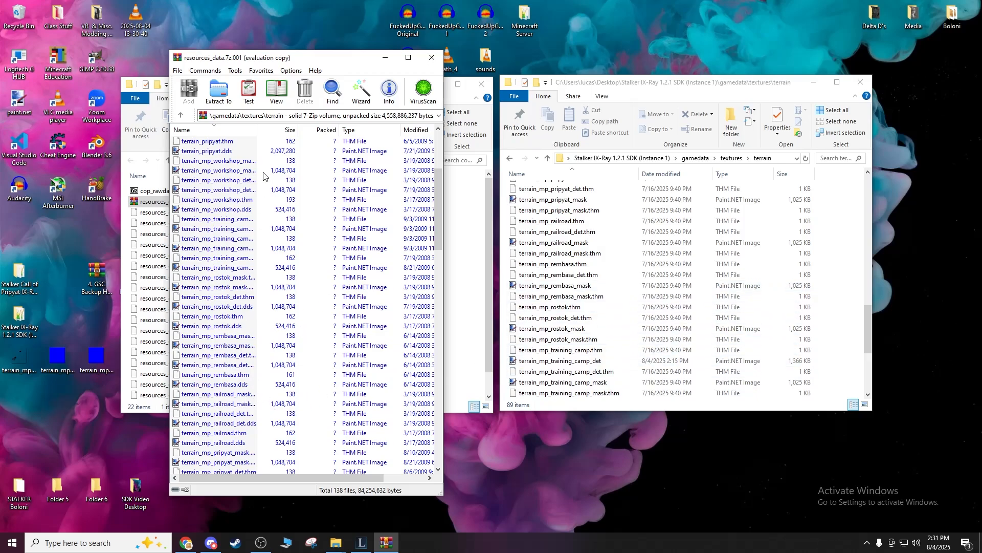
Widen the archive's name column, compare the full training camp file names with the SDK folder, and close the archive.
left_click_drag(257, 129, 276, 130)
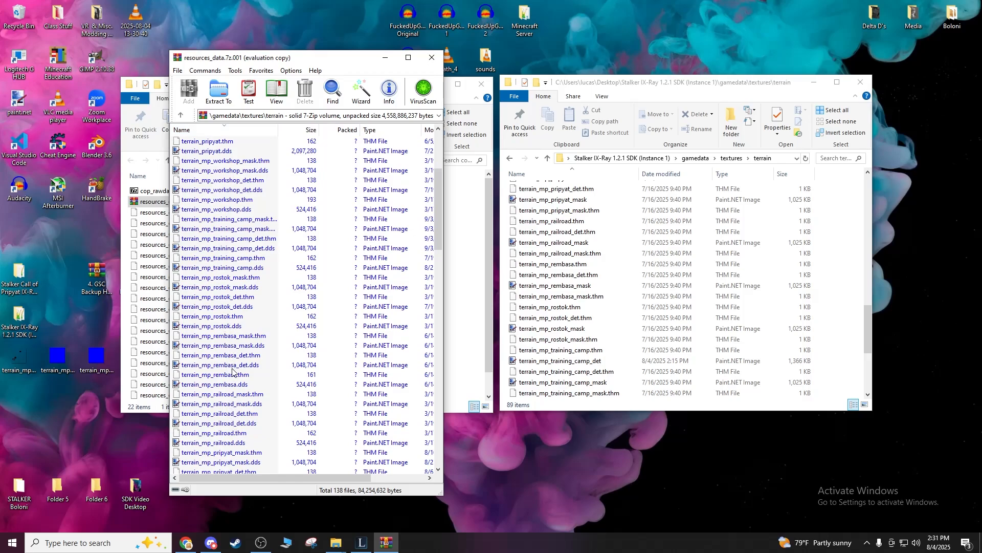
scroll(238, 408, "down", 2)
scroll(239, 409, "up", 2)
left_click(432, 58)
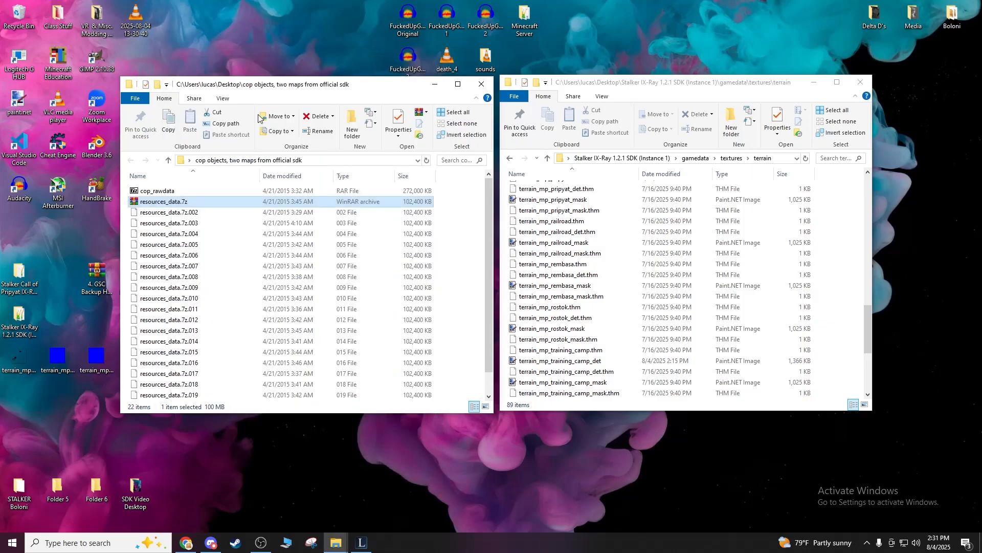
Check the rawdata folder in the cop_rawdata archive, and close the archive and its containing folder.
double_click(164, 192)
double_click(260, 174)
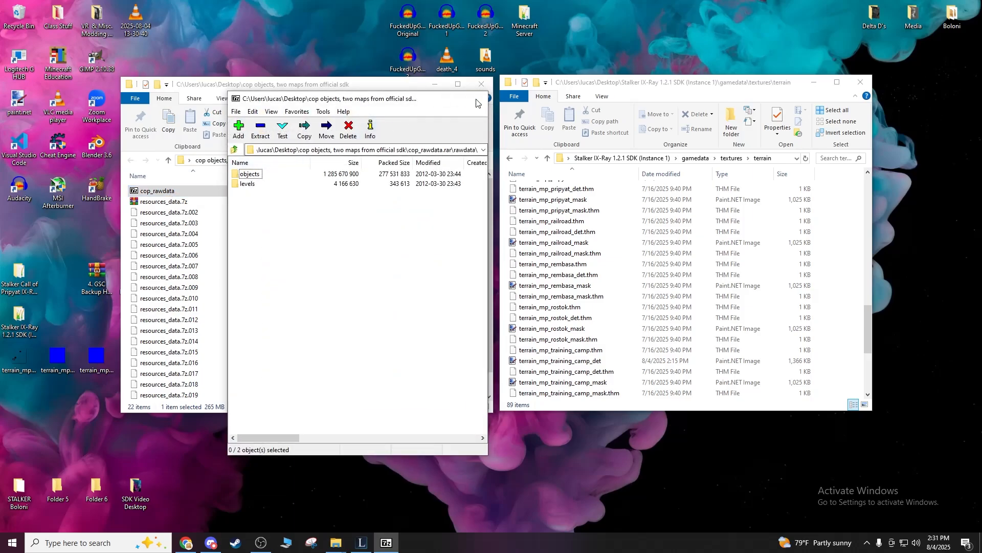
left_click(476, 98)
left_click(481, 84)
Check the contents of lx_data.7z in the "cop maps and terrains" folder, and close both windows.
double_click(370, 225)
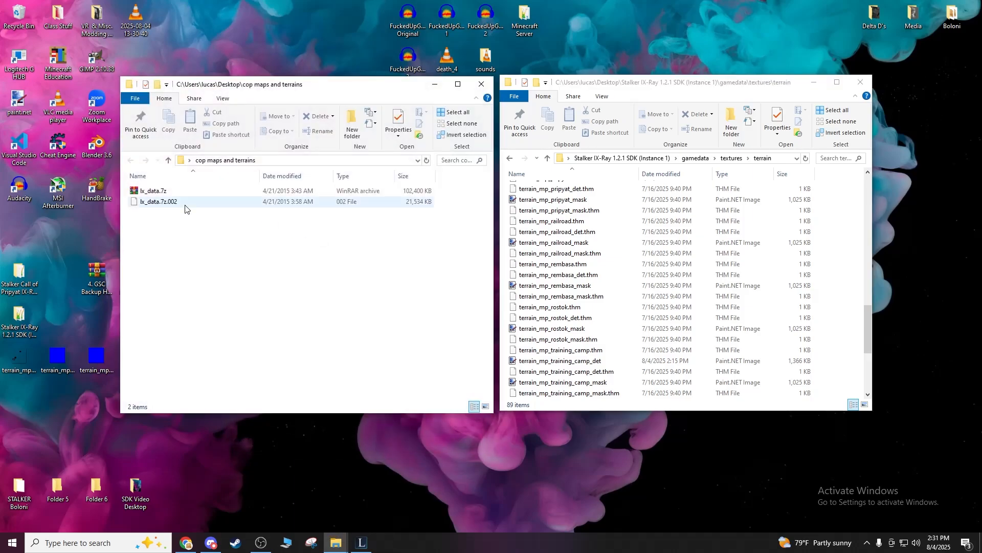
double_click(169, 191)
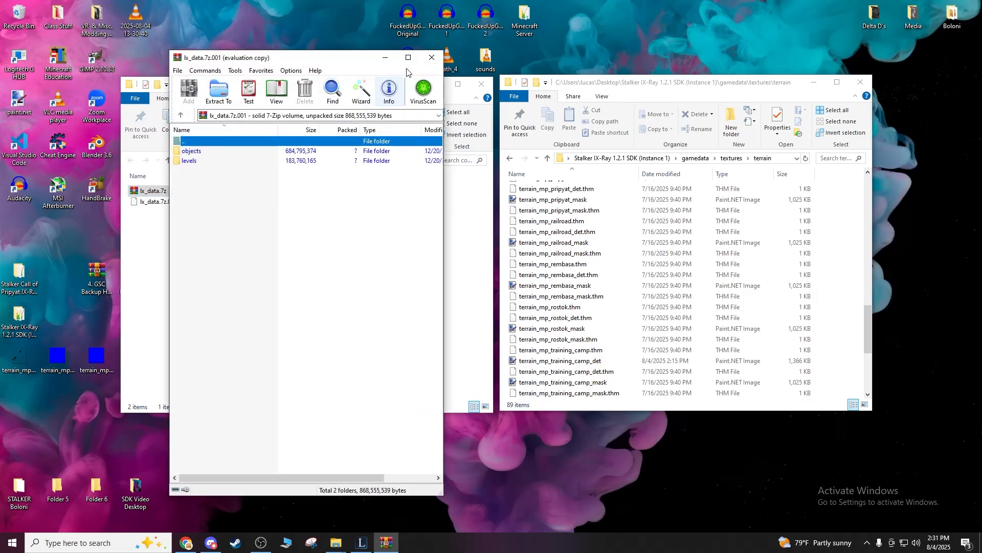
left_click(431, 58)
left_click(481, 84)
Open the terrain_cop archive from the "cop terrains" folder and look through its terrain folder for the training camp textures.
double_click(366, 316)
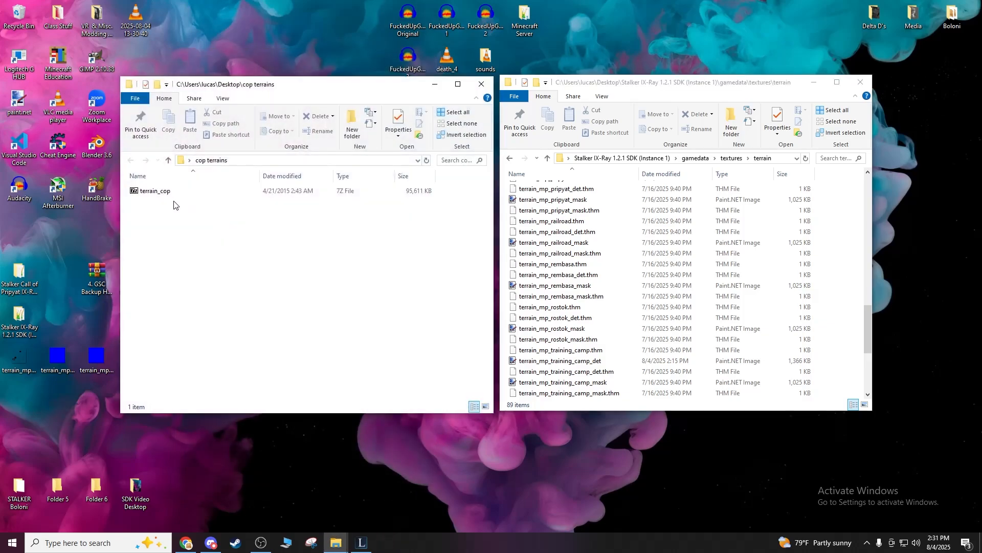
double_click(153, 190)
double_click(248, 174)
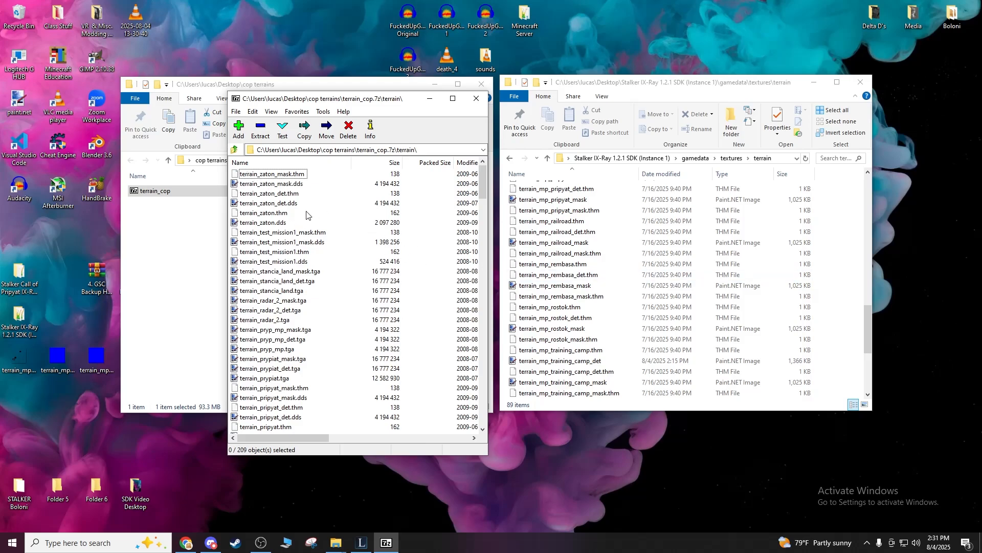
scroll(588, 297, "down", 5)
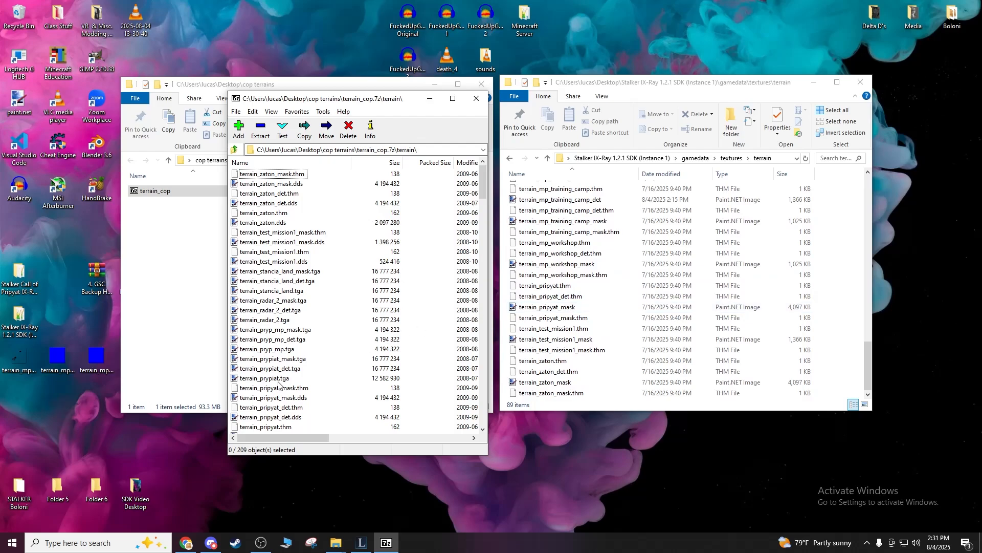
scroll(279, 353, "down", 15)
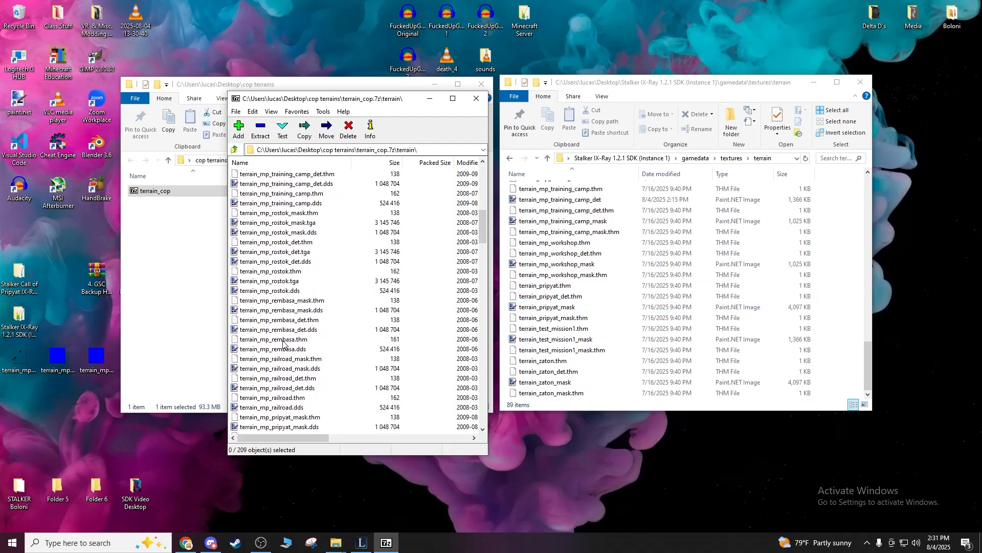
scroll(283, 344, "down", 1)
scroll(282, 344, "down", 10)
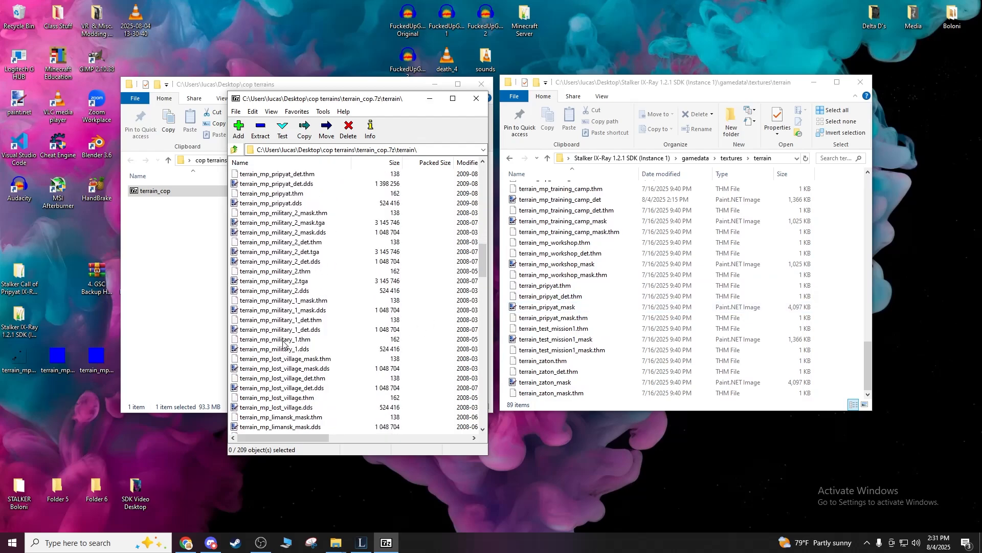
scroll(286, 349, "down", 13)
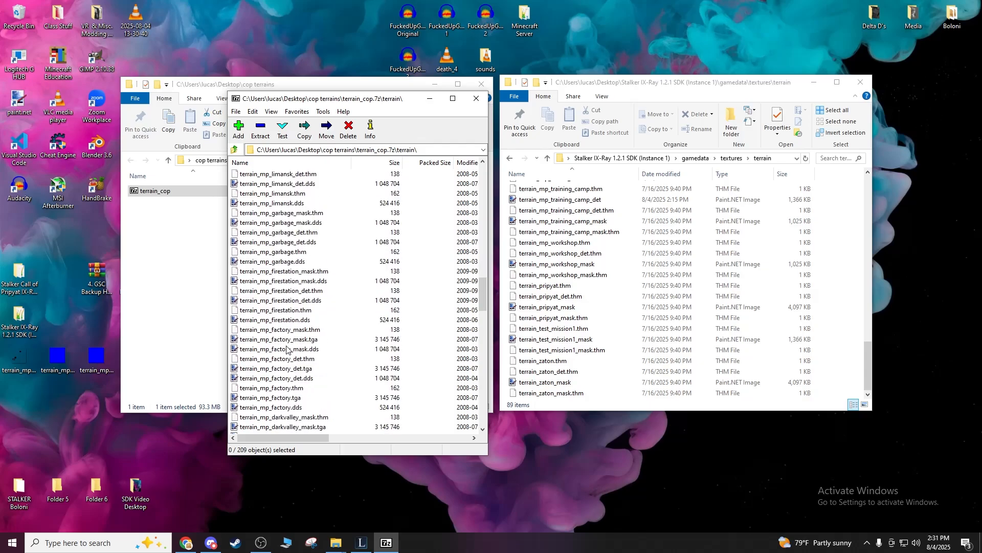
scroll(286, 349, "up", 20)
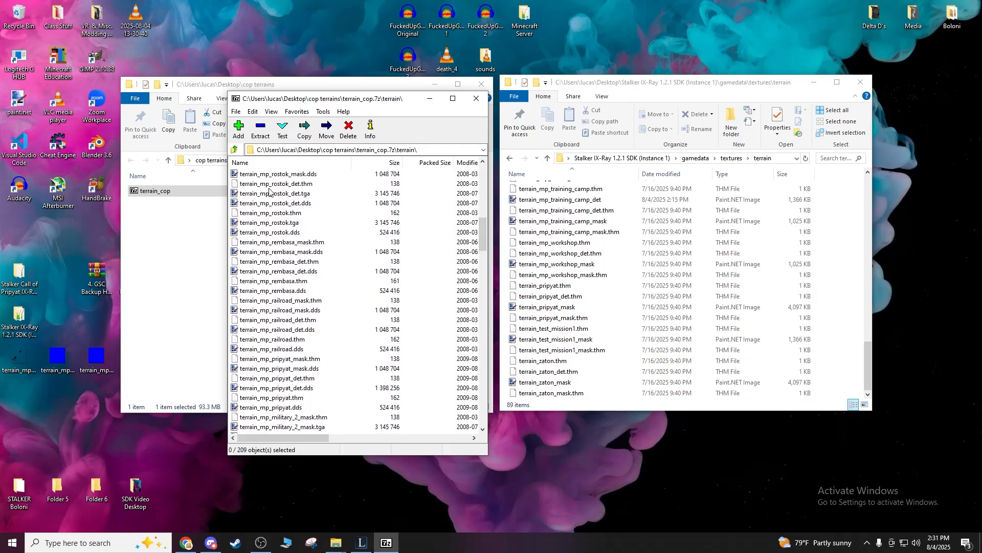
Copy terrain_mp_training_camp.dds and its .thm from the terrain_cop archive into the SDK's terrain textures folder, replacing the existing file, and close both source windows.
scroll(284, 214, "up", 2)
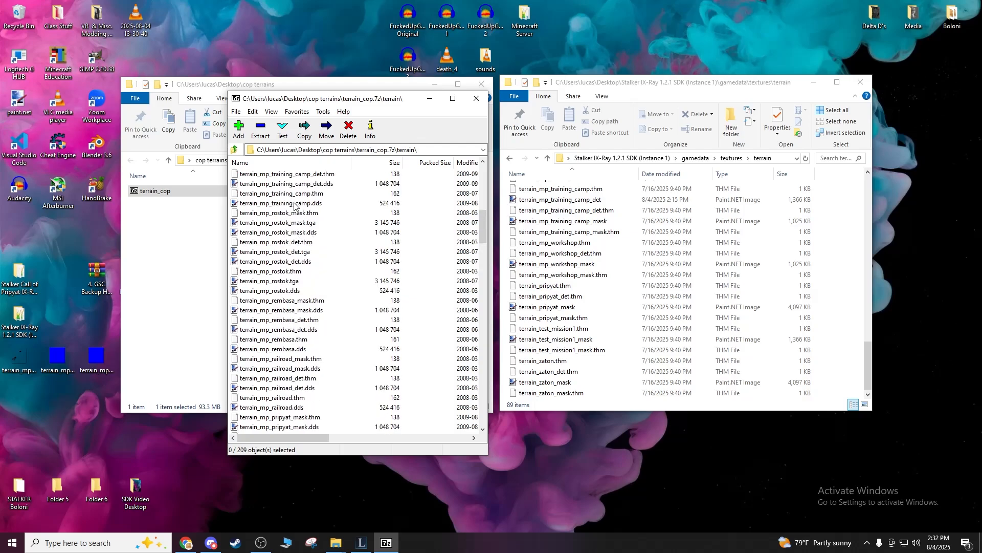
scroll(321, 188, "up", 1)
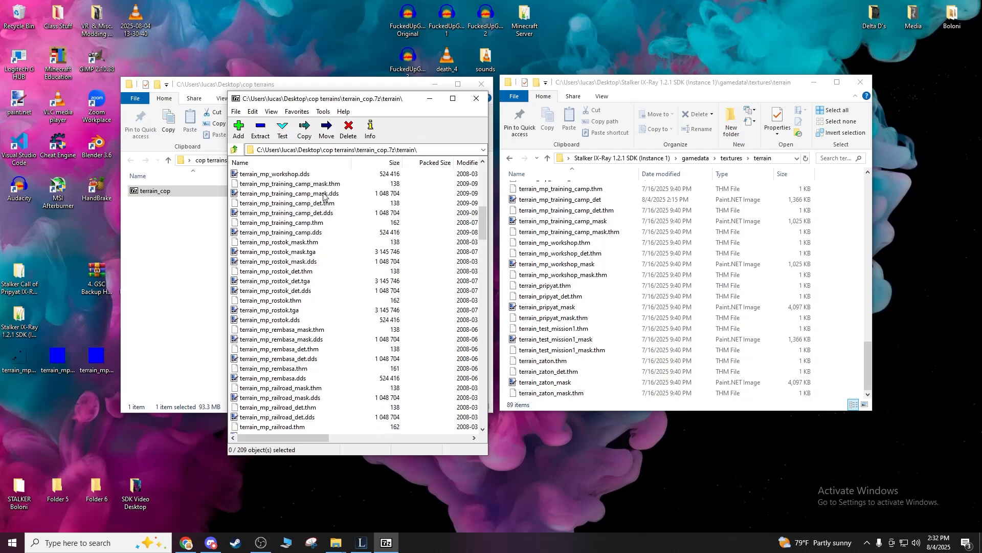
left_click(308, 233)
left_click(309, 223, "ctrl")
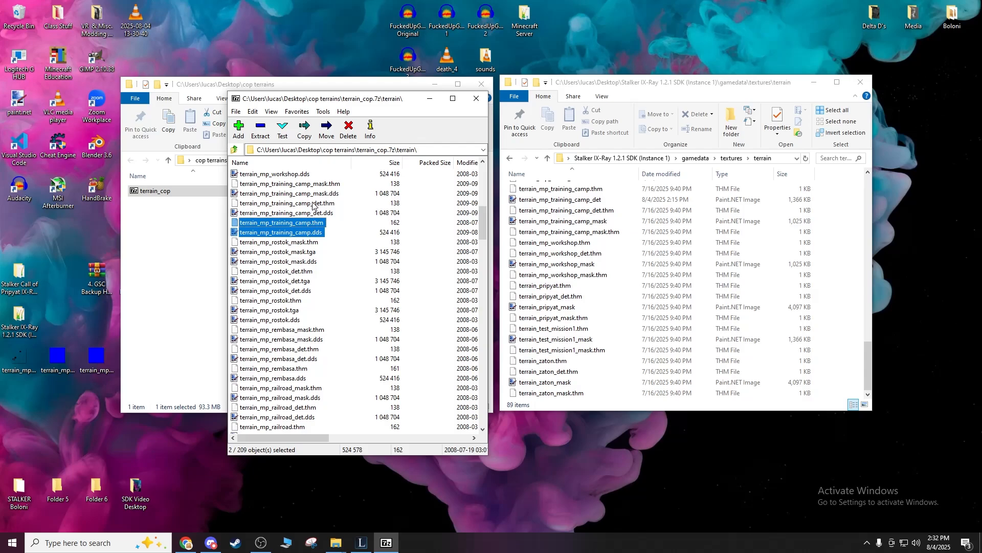
left_click_drag(289, 223, 622, 406)
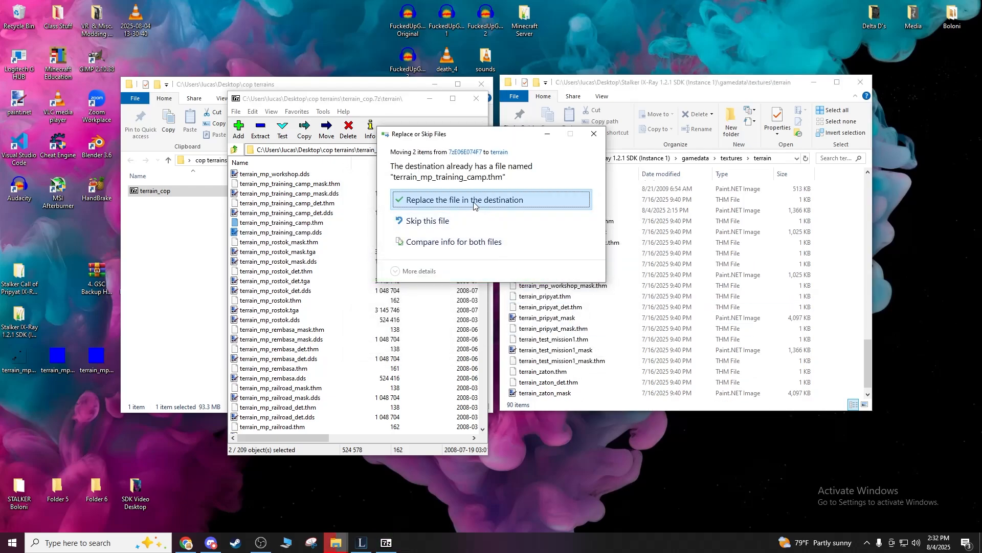
left_click(474, 202)
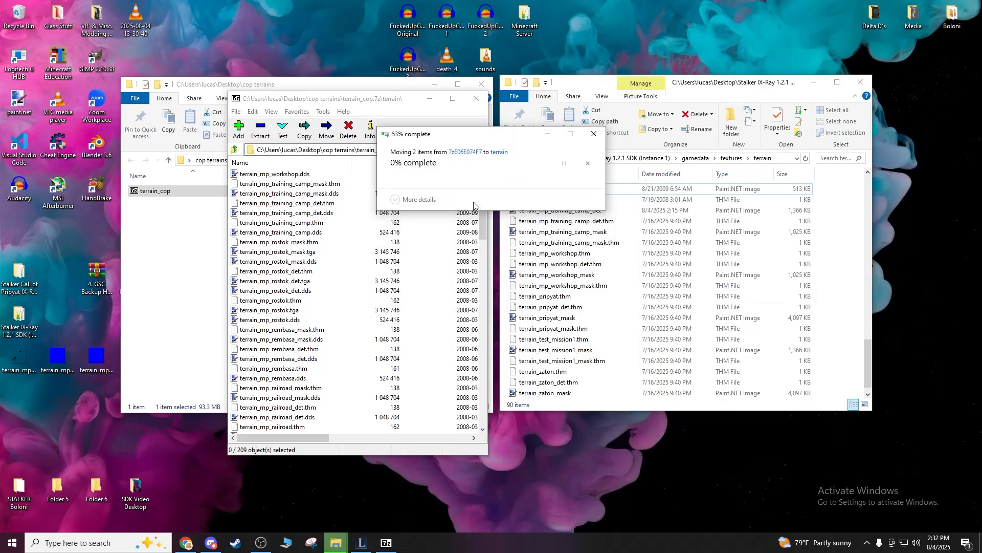
left_click(476, 98)
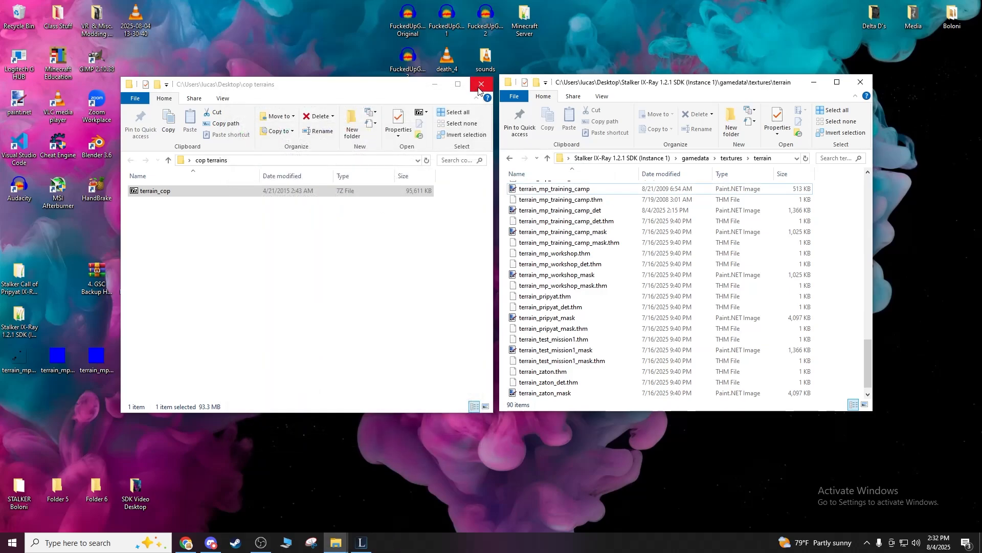
left_click(479, 90)
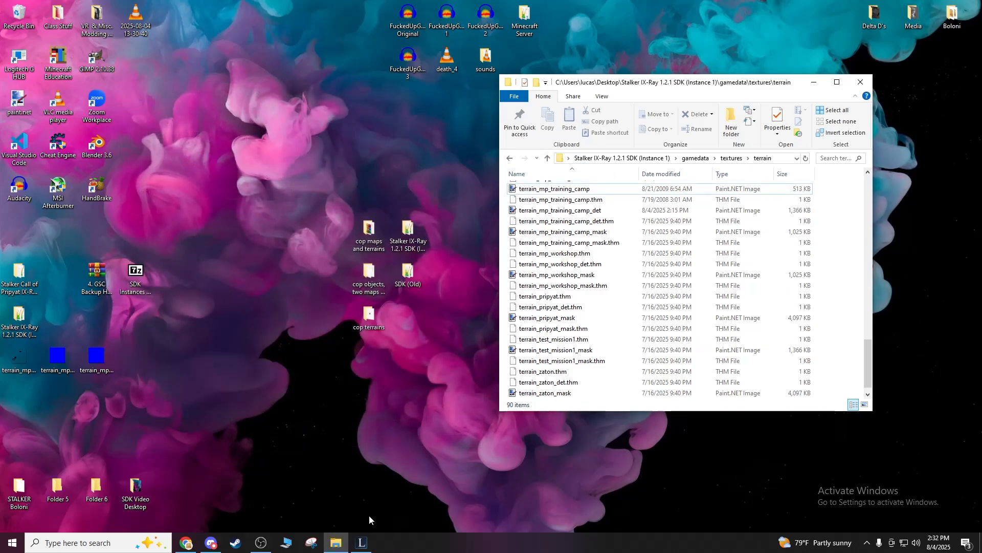
Switch to the level editor and examine the end of the build log and the area around the actor.
left_click(361, 541)
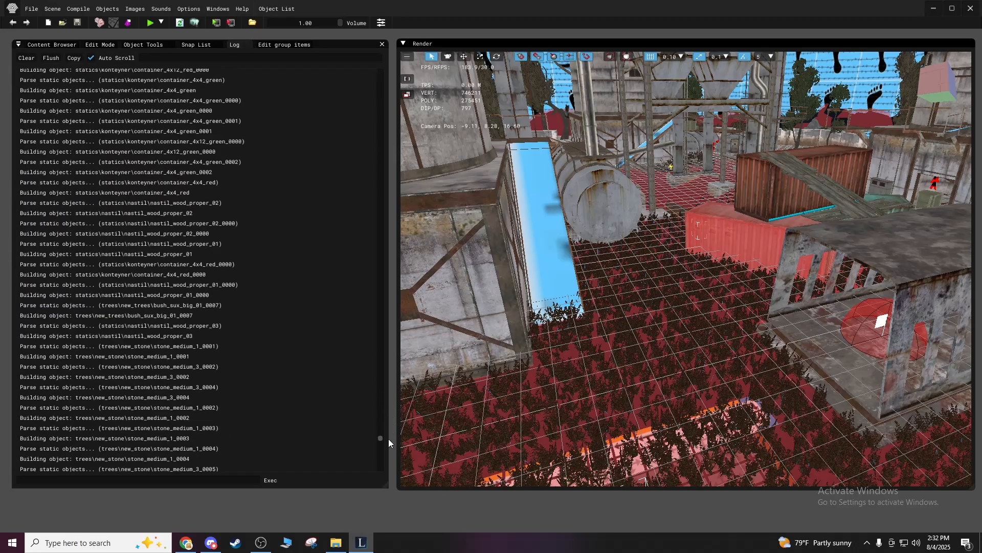
mouse_move(389, 478)
left_mouse_down()
mouse_move(384, 420)
mouse_move(388, 472)
left_mouse_up()
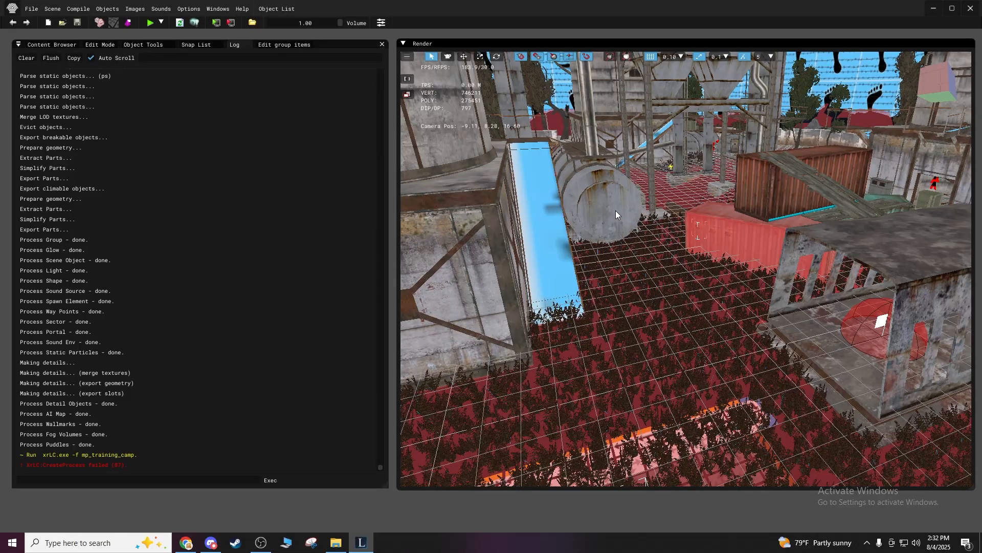
left_click_drag(685, 269, 667, 290, "shift")
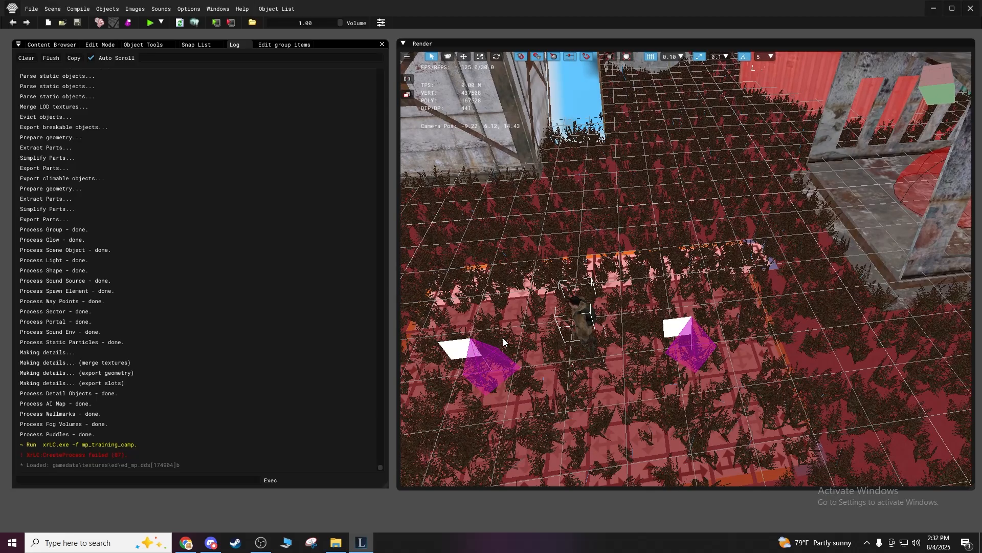
mouse_move(587, 293)
left_mouse_down("shift")
mouse_move(580, 253)
mouse_move(581, 307)
mouse_move(577, 288)
left_mouse_up("shift")
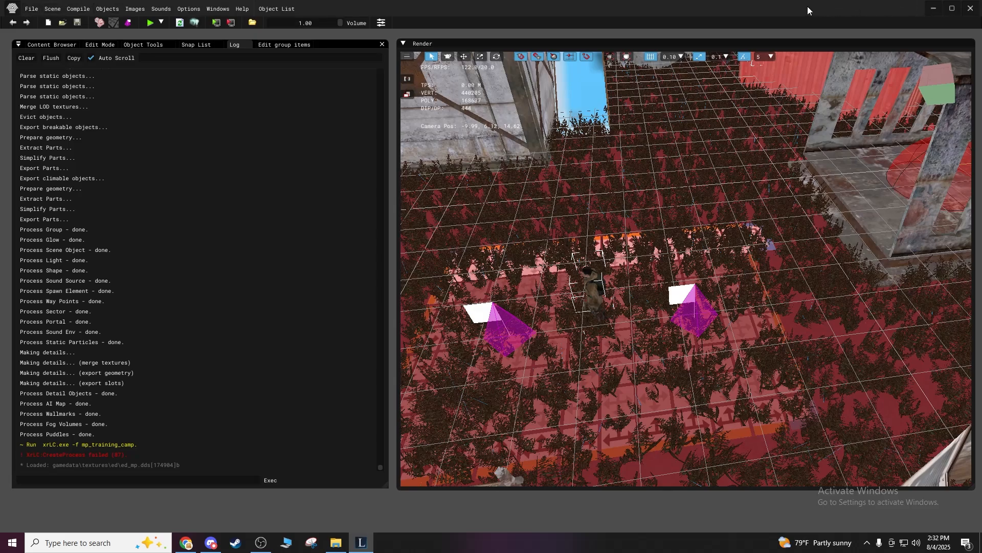
left_click_drag(793, 8, 793, 183)
left_click(719, 83)
left_click_drag(673, 82, 762, 79)
left_click_drag(504, 183, 536, 10)
left_click(953, 10)
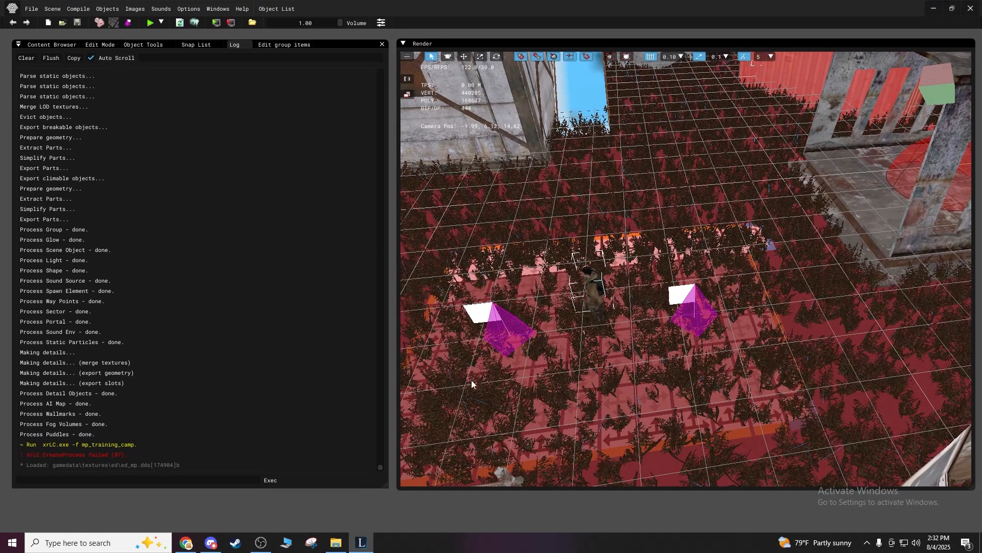
Switch to File Explorer and delete the mp_training_camp folder from the SDK's gamedata\levels folder.
key("alt+Tab")
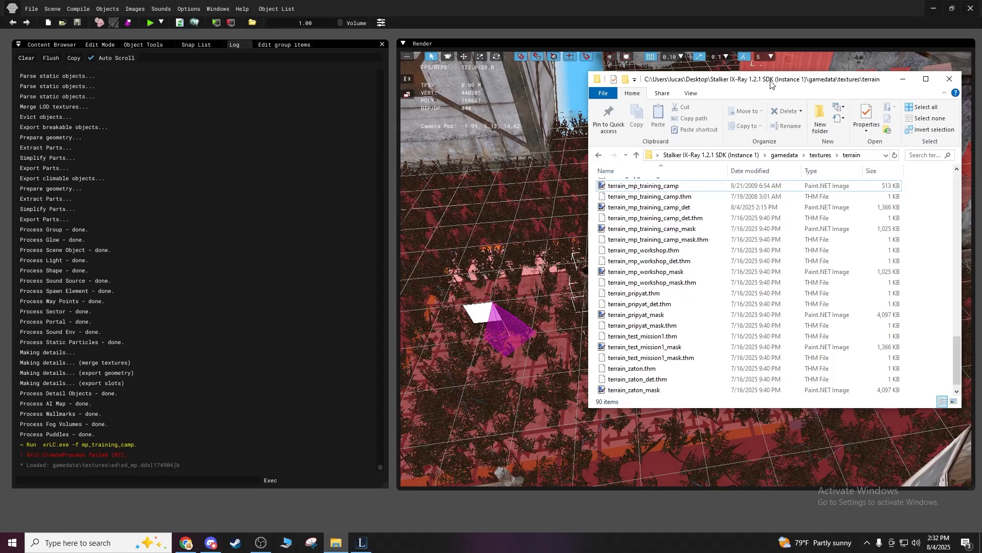
left_click(599, 155)
left_click(599, 155)
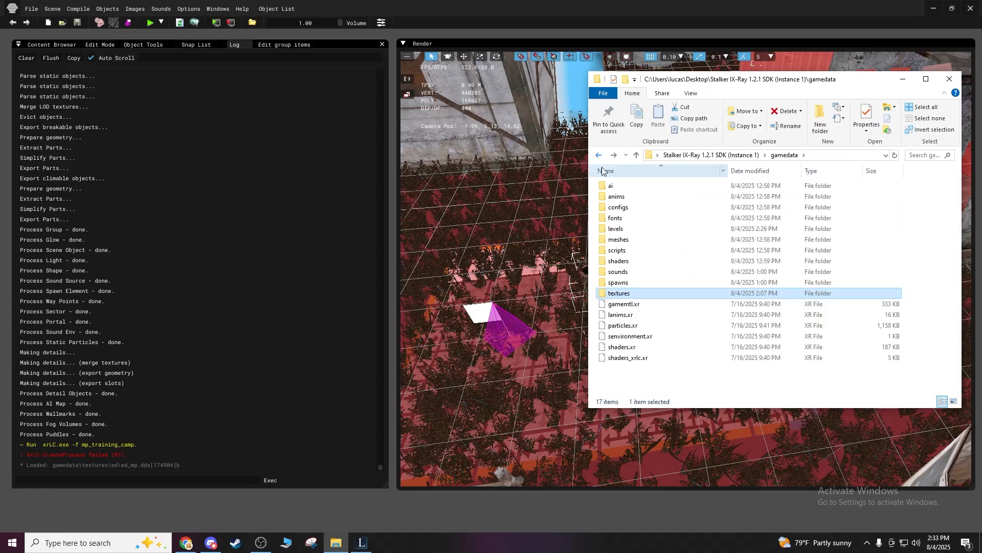
left_click(617, 228)
double_click(617, 228)
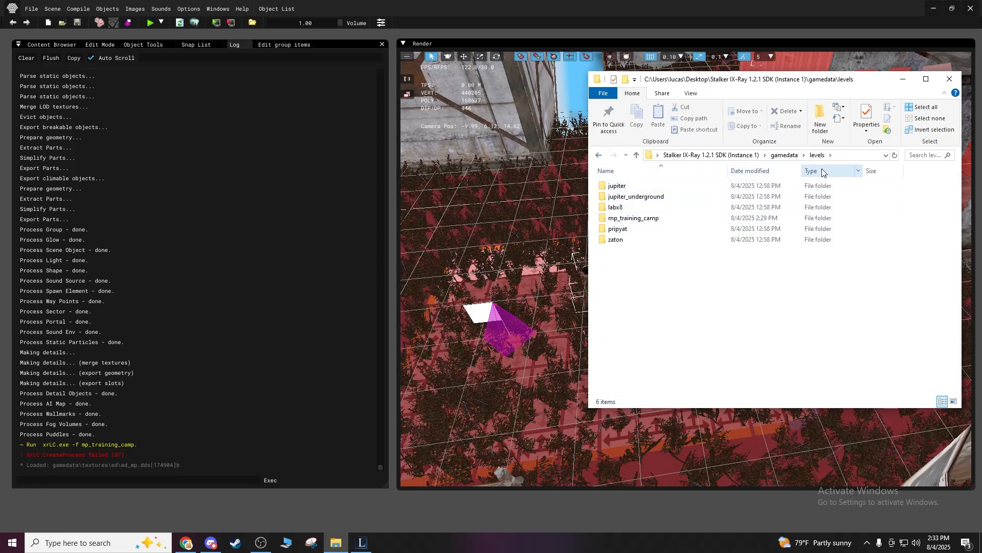
right_click(639, 220)
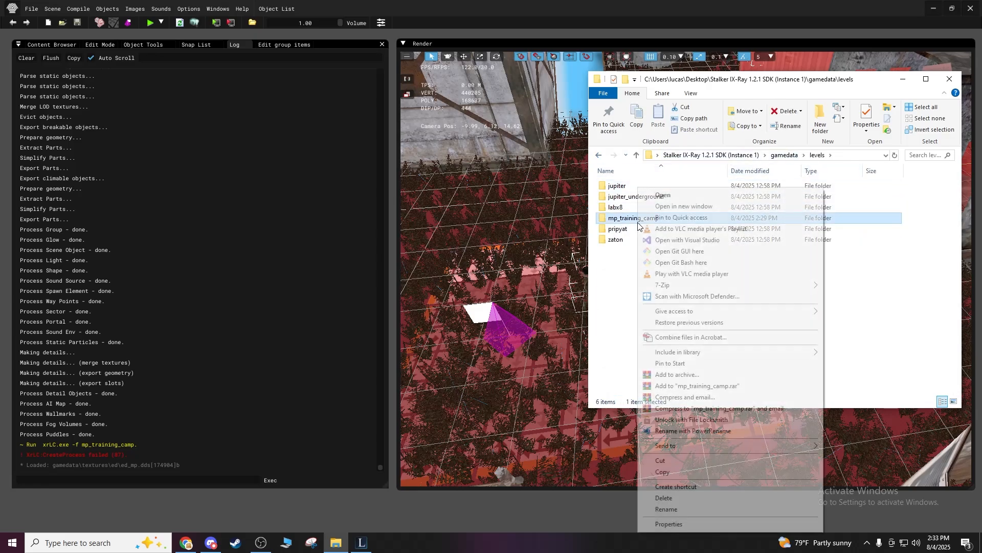
left_click(668, 499)
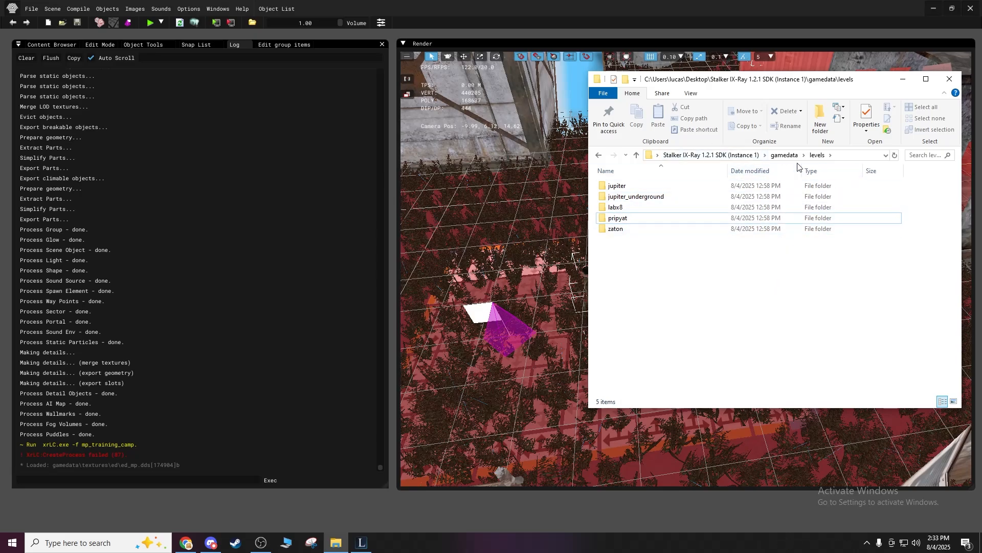
Build the whole level in the level editor with Make All and review the log from the start of the build.
left_click(107, 11)
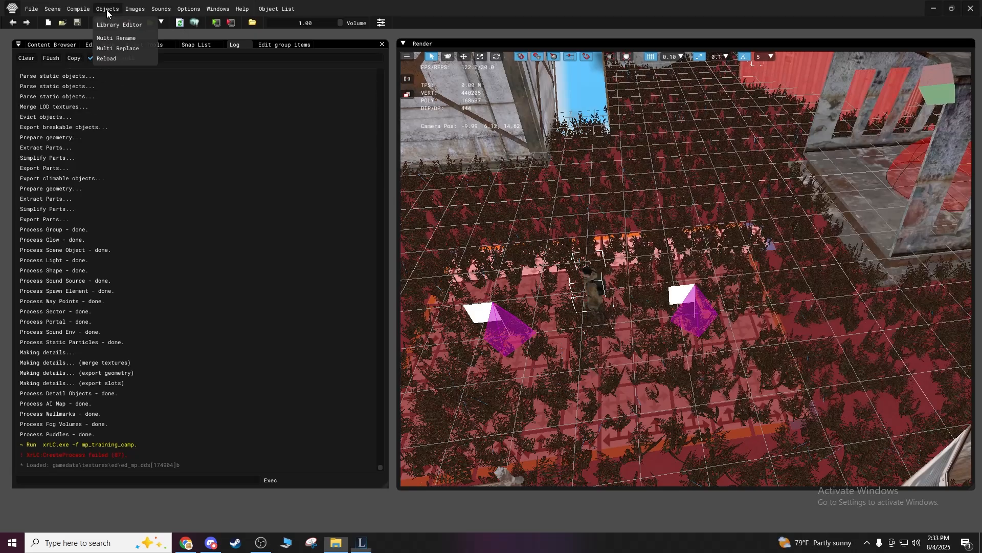
mouse_move(77, 11)
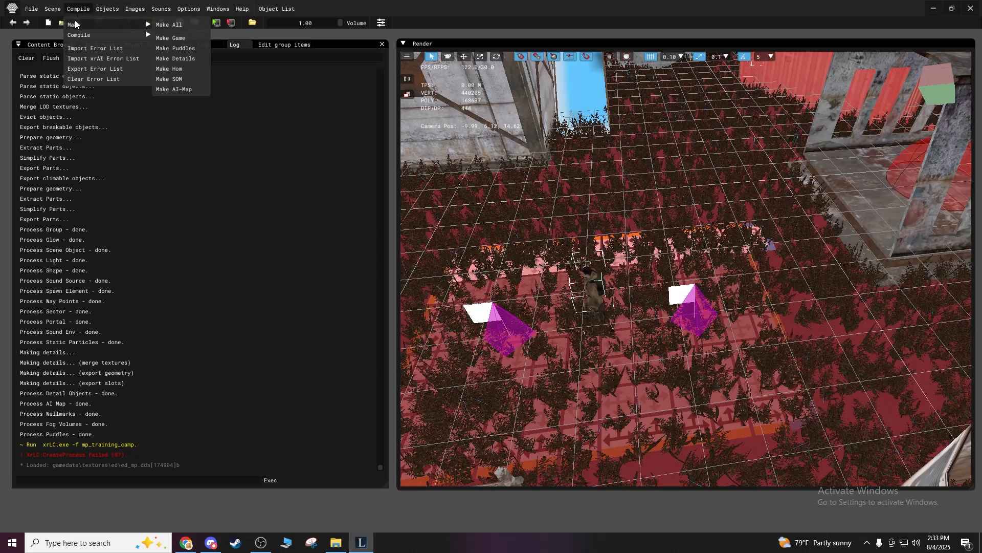
left_click(180, 26)
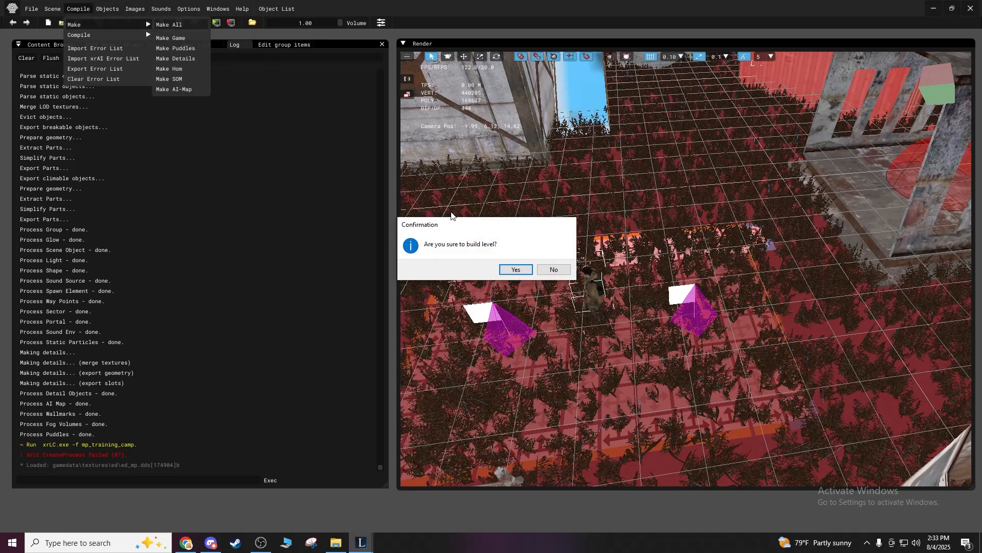
left_click(515, 269)
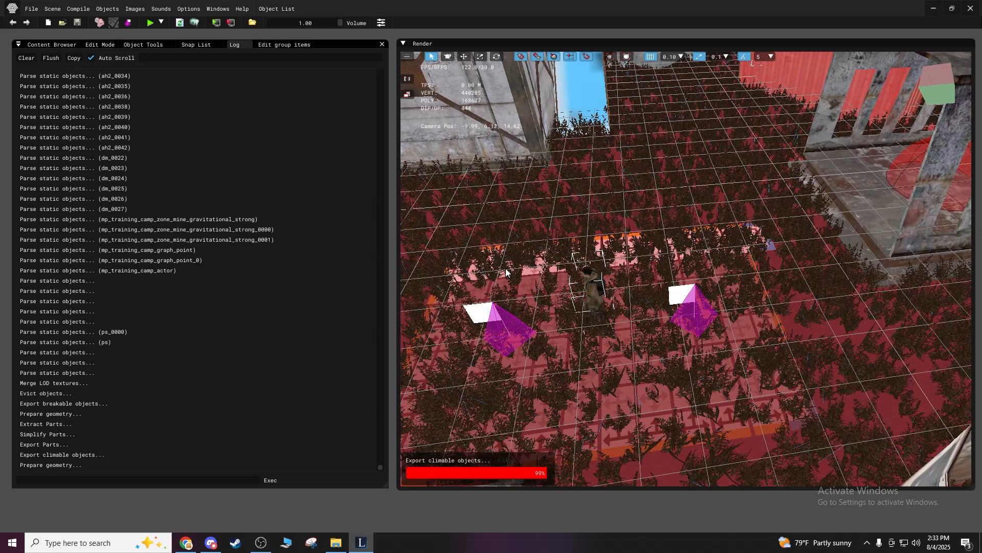
left_click(553, 269)
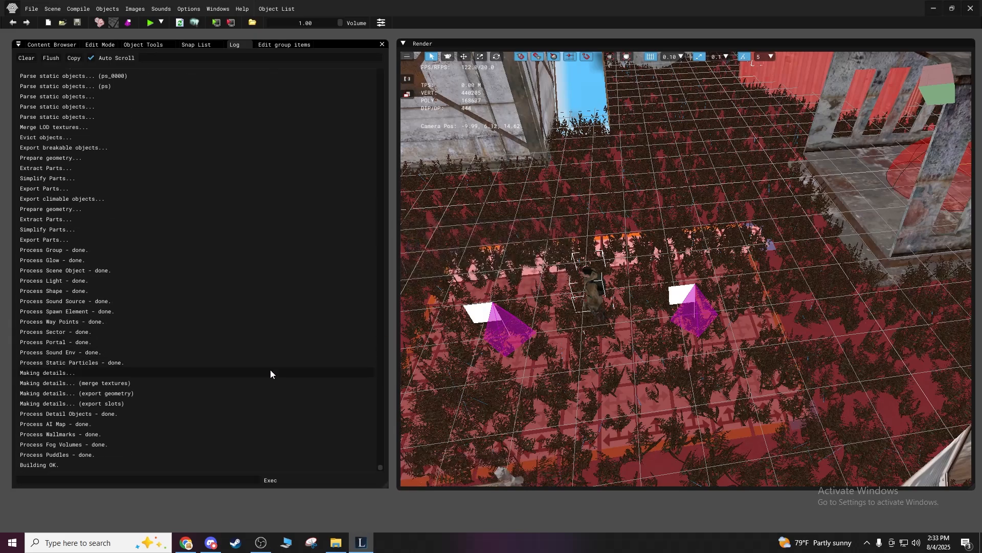
left_click_drag(380, 466, 378, 411)
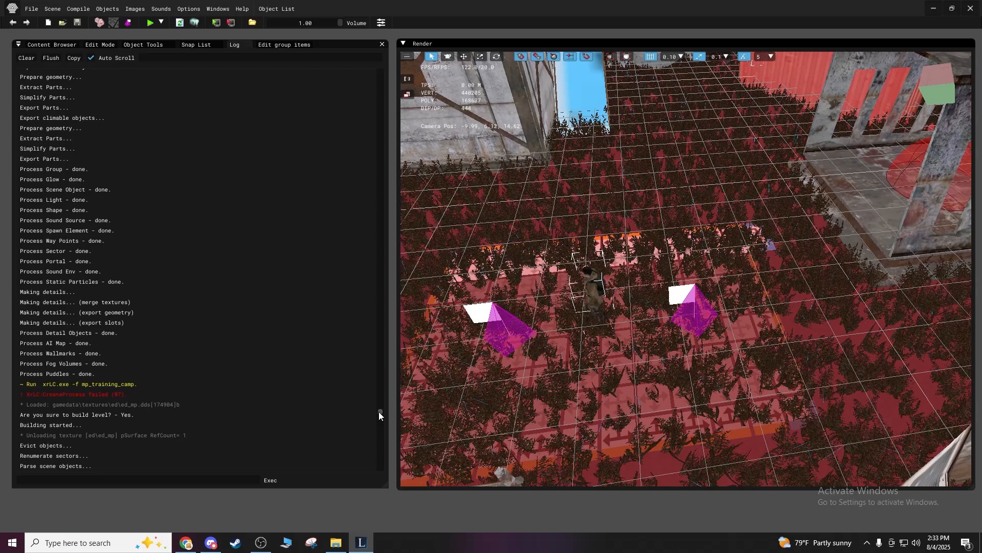
Close the level editor.
left_click(74, 9)
mouse_move(102, 34)
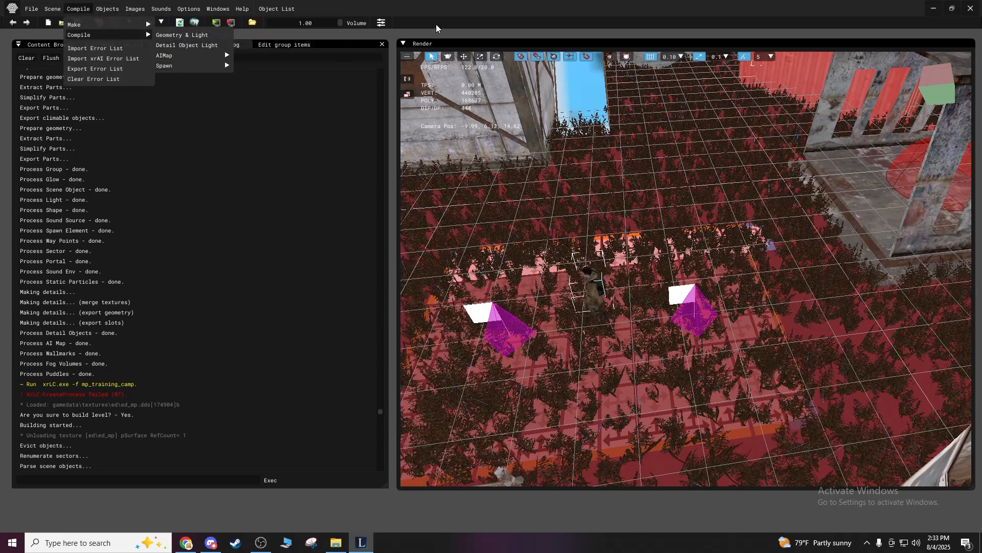
left_click(389, 7)
left_click(35, 10)
left_click(34, 9)
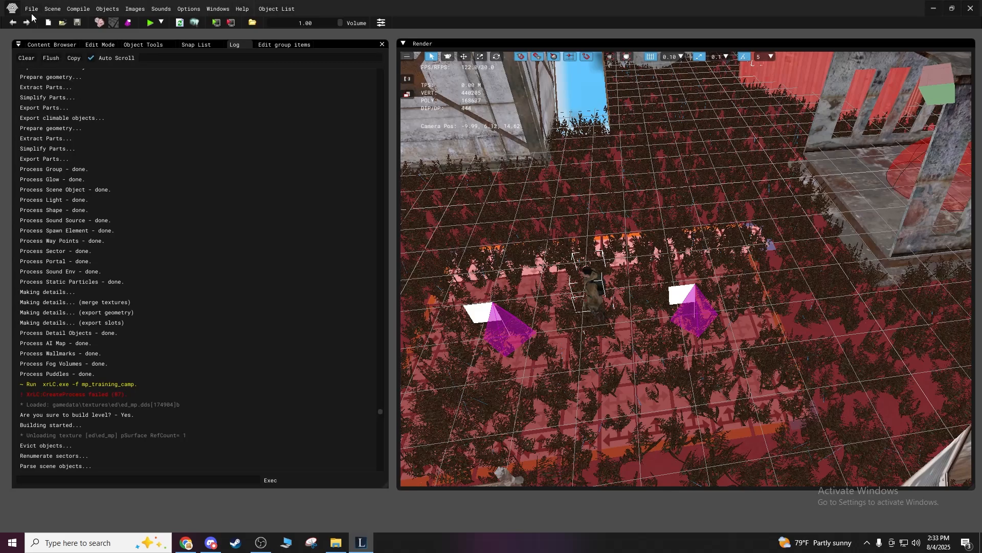
left_click(32, 10)
left_click(34, 45)
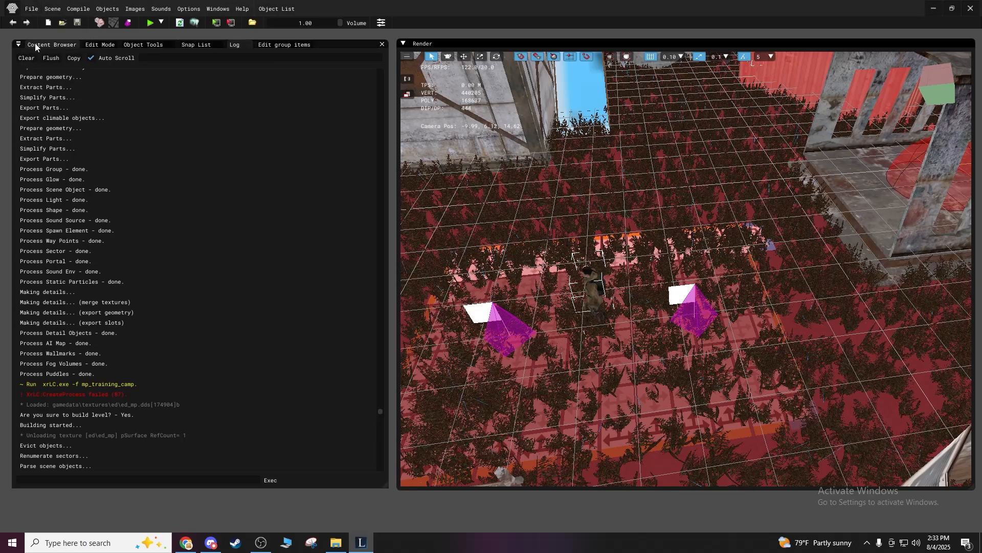
left_click(971, 9)
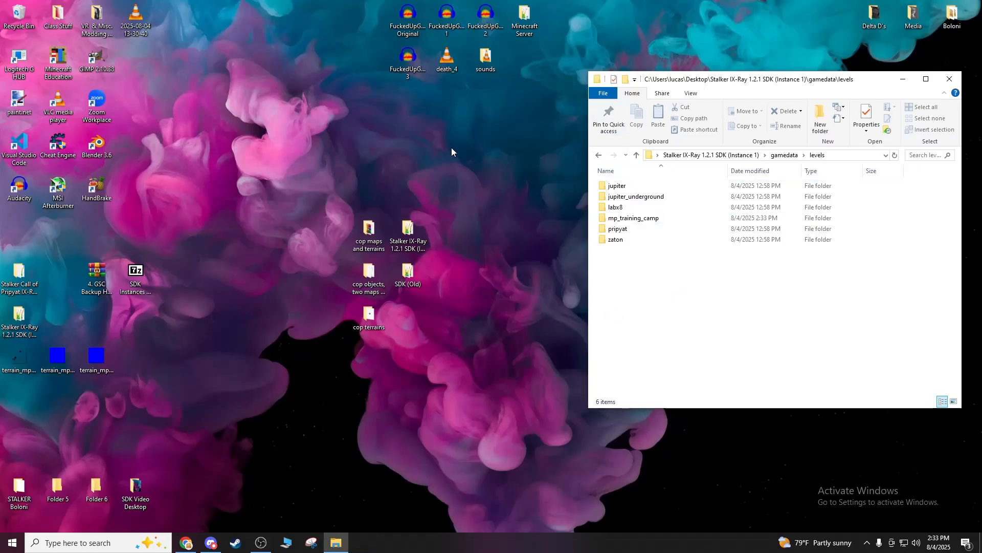
Rearrange the desktop icons by moving the terrain_mp_training_camp_det image beside the SDK folder and shifting the two archives one column over.
left_click_drag(96, 358, 58, 322)
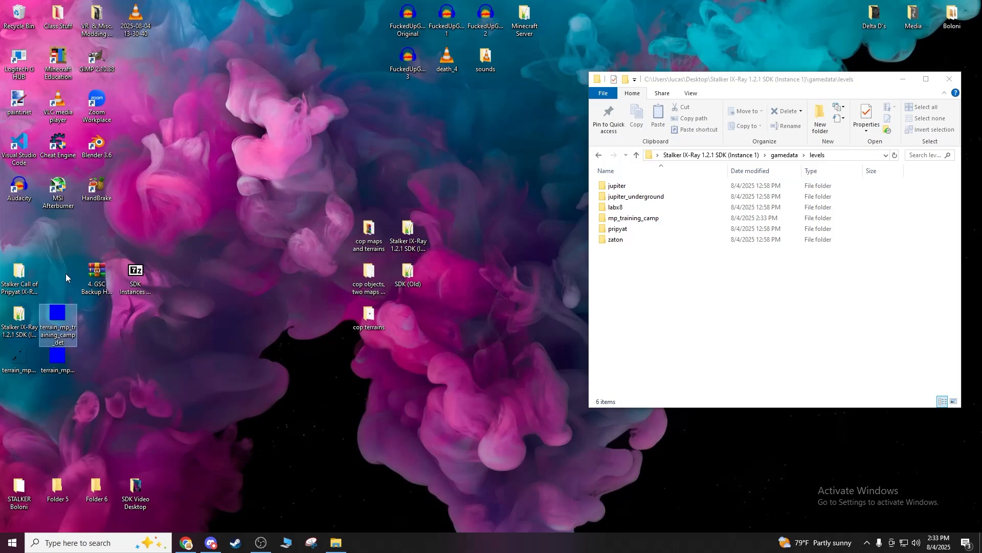
left_click_drag(72, 267, 173, 273)
left_click(256, 259)
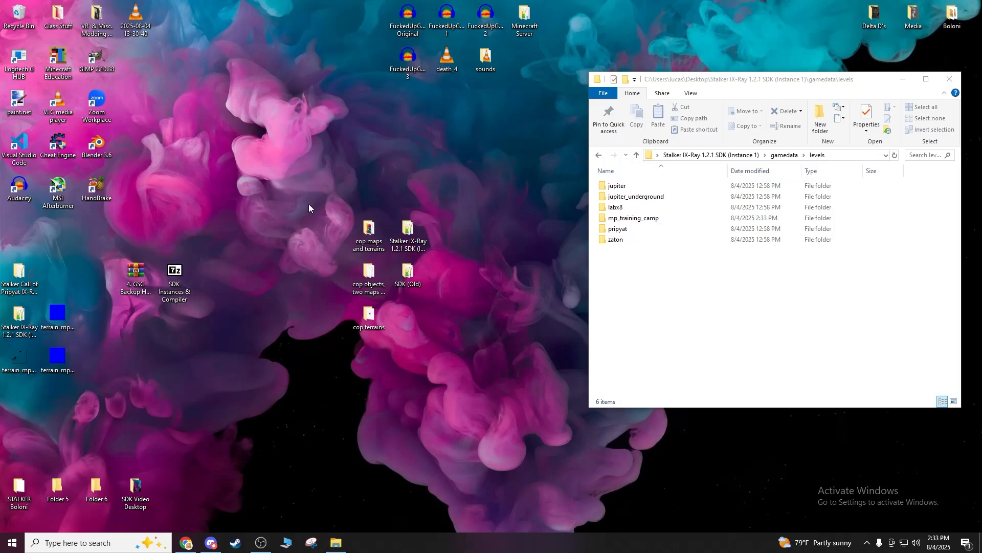
Check the mp_training_camp level folder and return to the root of the Stalker IX-Ray 1.2.1 SDK (Instance 1) folder.
double_click(618, 221)
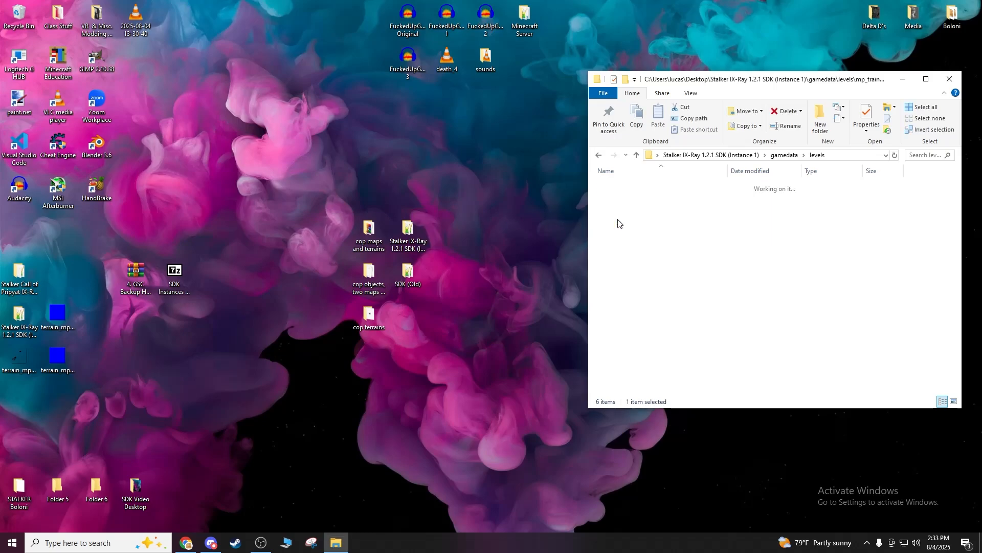
left_click(601, 157)
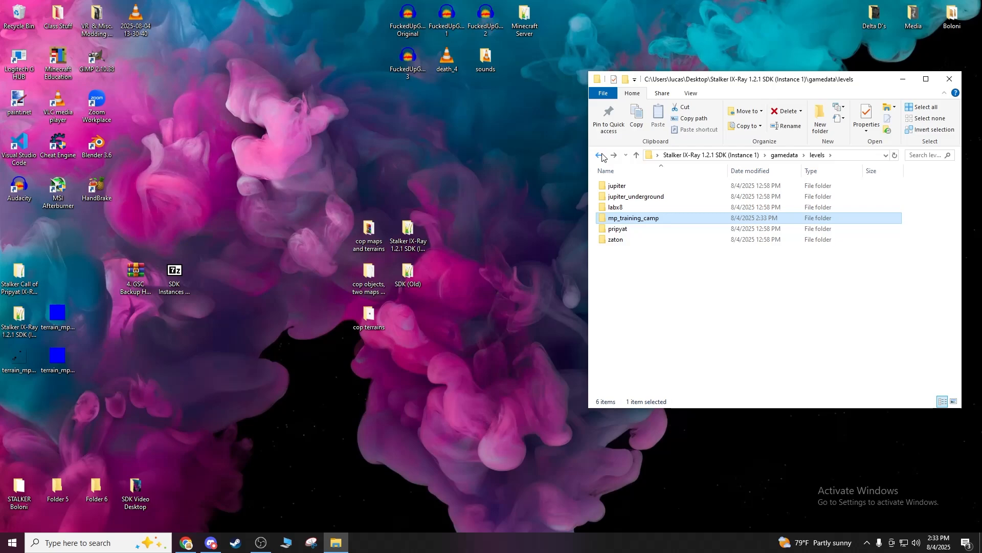
left_click(602, 158)
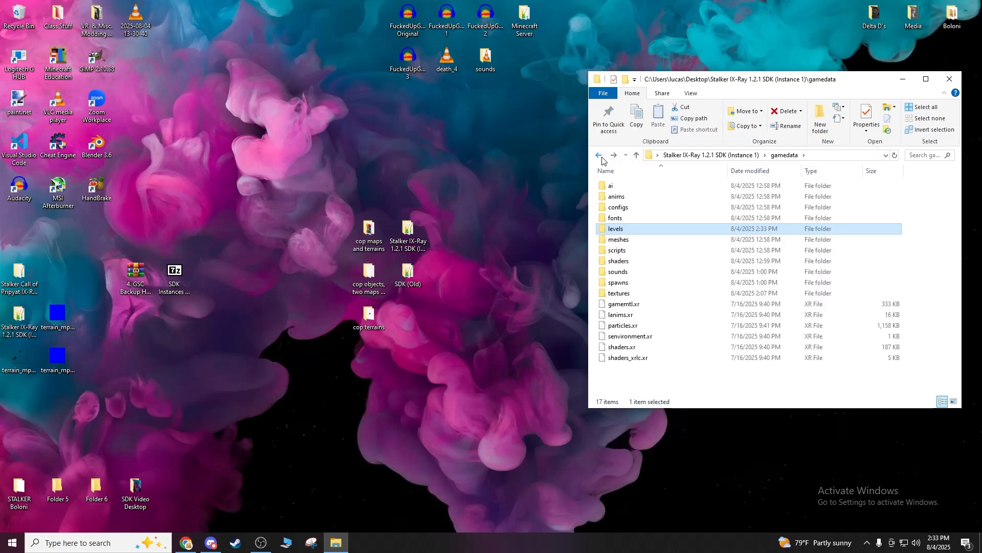
left_click(602, 159)
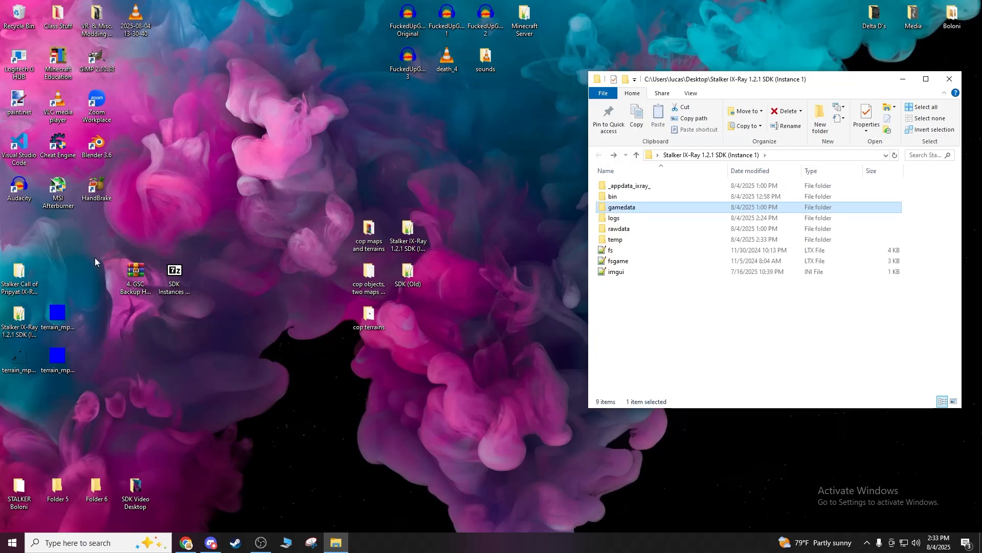
Open the Stalker Call of Pripyat IX-Ray 1.2.1 game folder and place its window beside the SDK folder window.
left_click(26, 273)
double_click(21, 270)
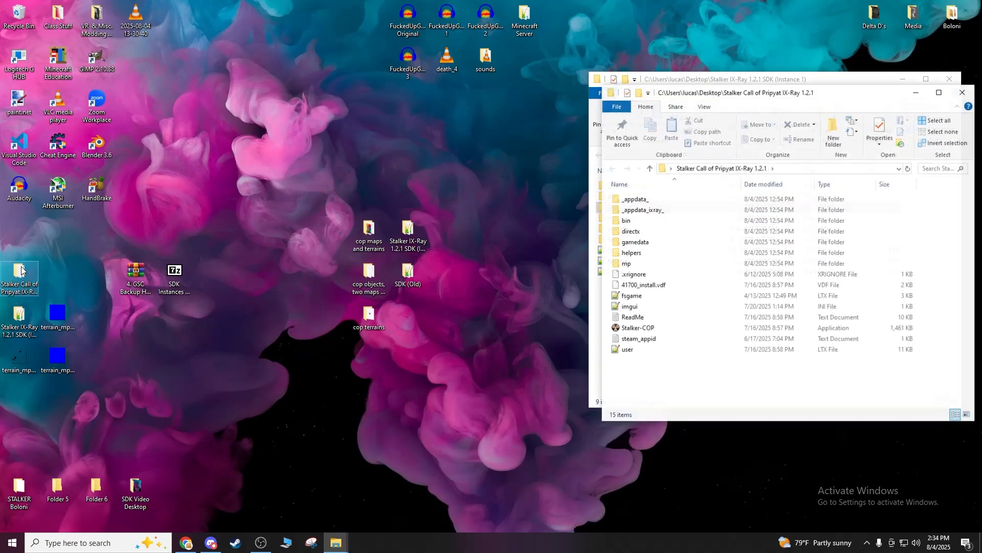
left_click_drag(783, 91, 383, 80)
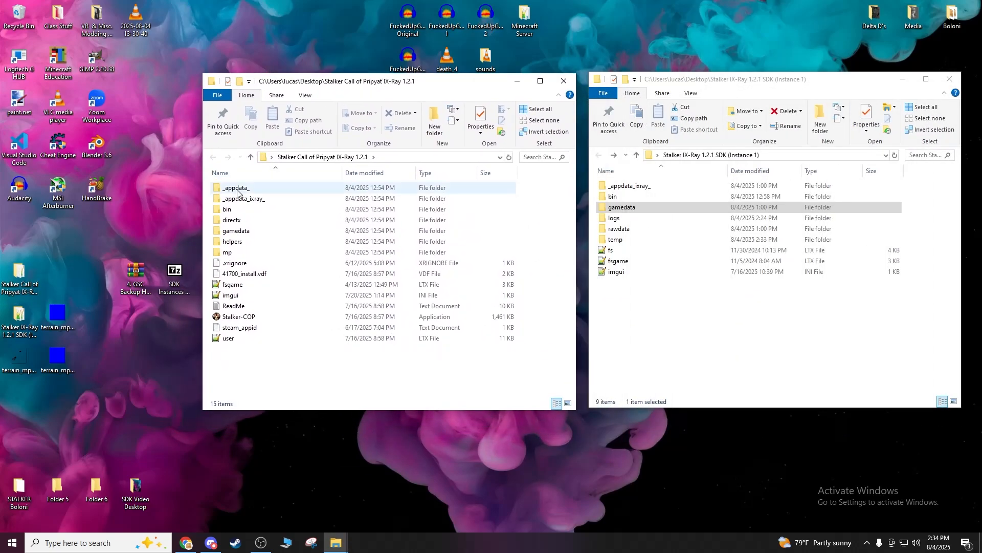
Extract all contents of xrCompiler_v1.6.rar from the SDK Instances & Compiler archive into the Stalker IX-Ray 1.2.1 SDK (Instance 1) folder.
left_click(518, 81)
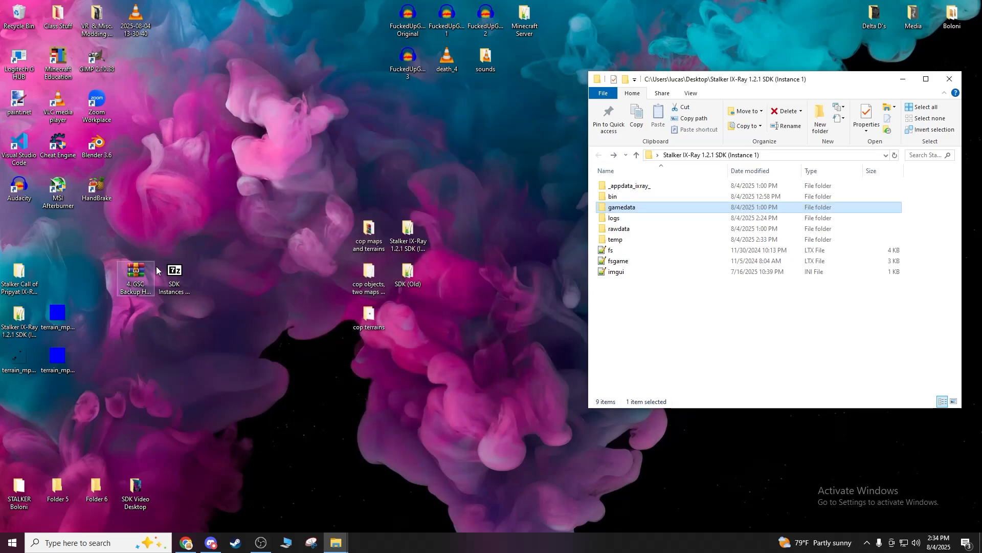
double_click(174, 277)
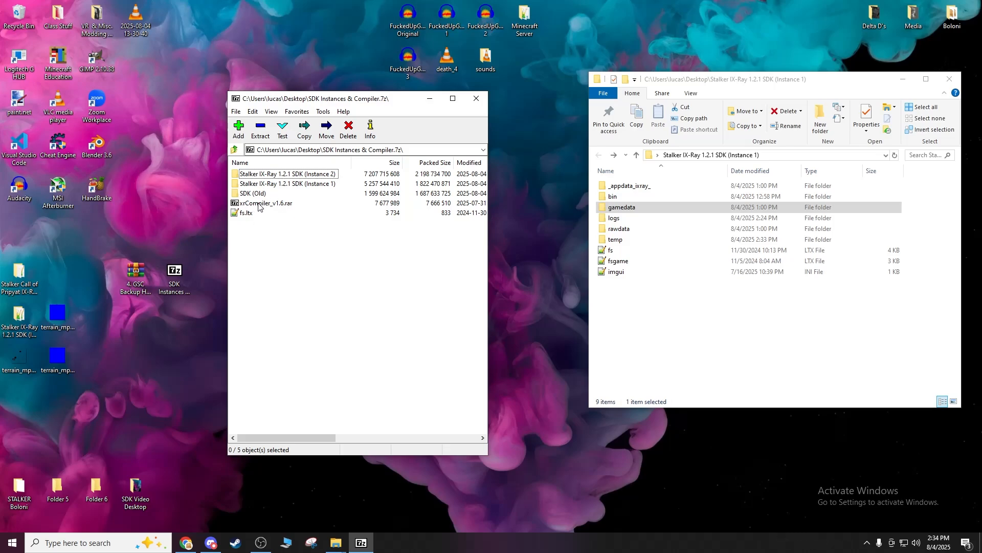
double_click(258, 203)
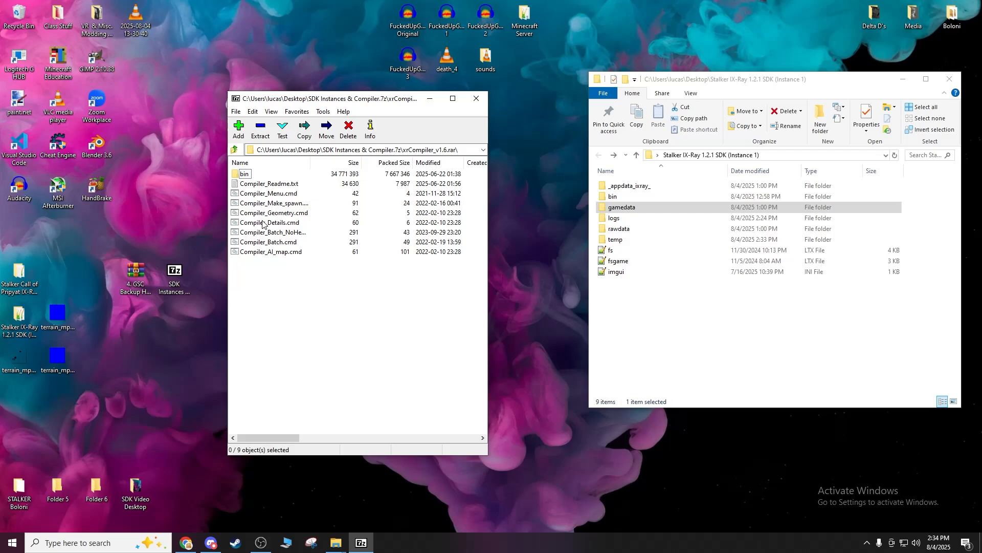
left_click_drag(273, 288, 246, 172)
left_click_drag(246, 172, 677, 335)
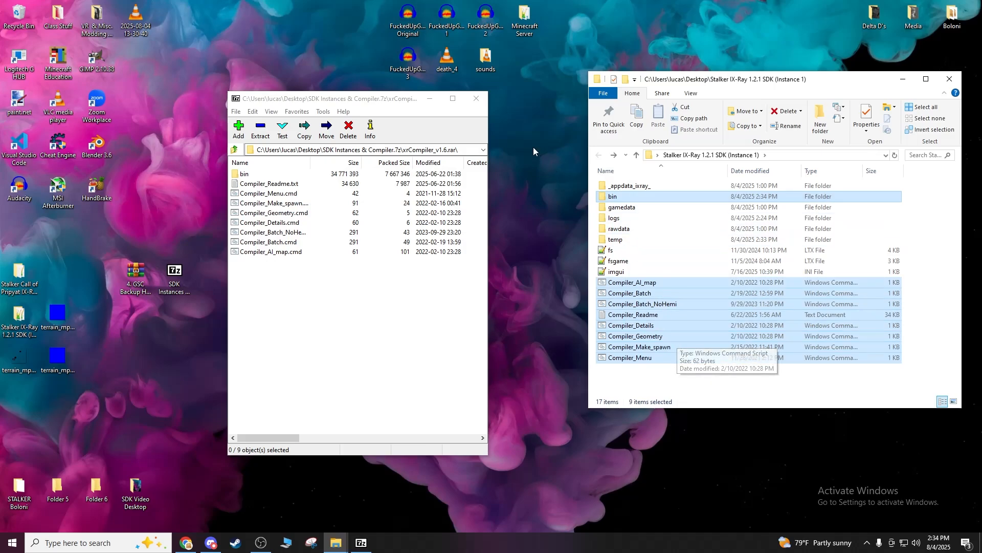
left_click(476, 98)
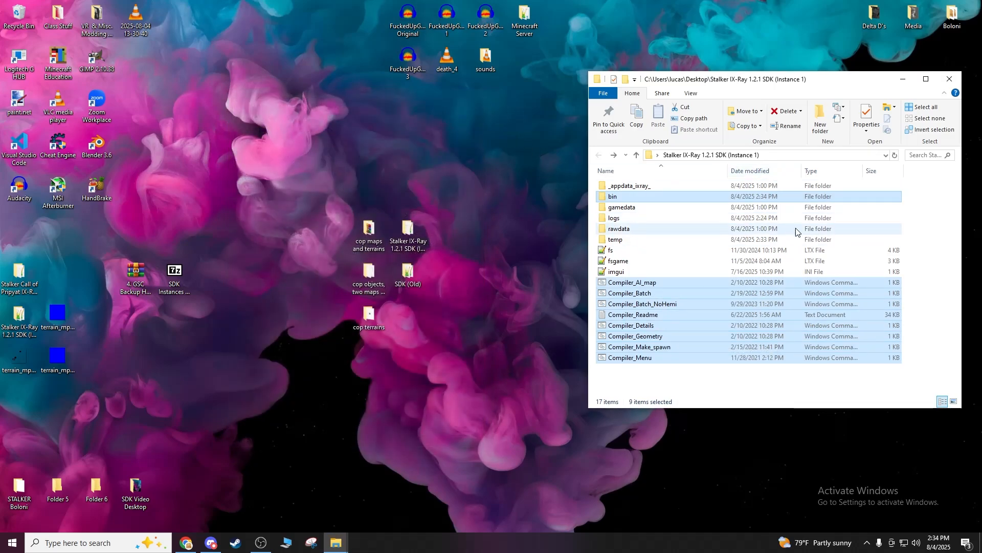
left_click(650, 373)
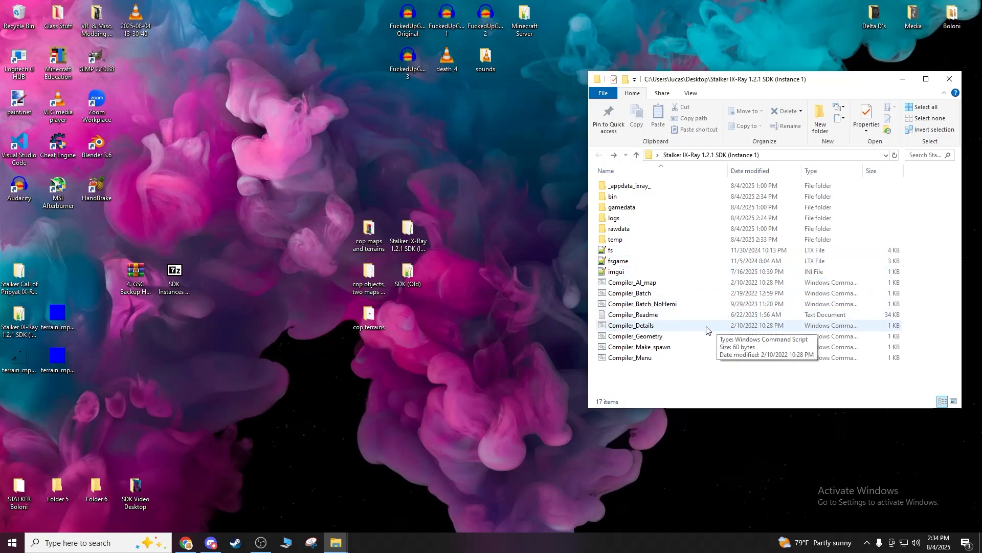
Launch Compiler_Menu, place its window beside the SDK folder, and show the gamedata\levels folder.
left_click(647, 360)
double_click(643, 357)
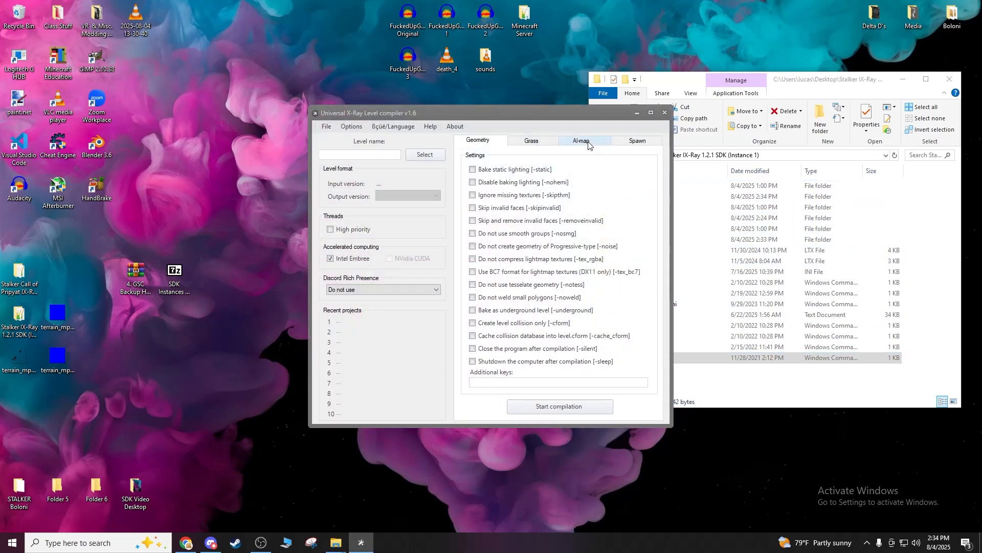
left_click_drag(577, 114, 474, 86)
double_click(634, 207)
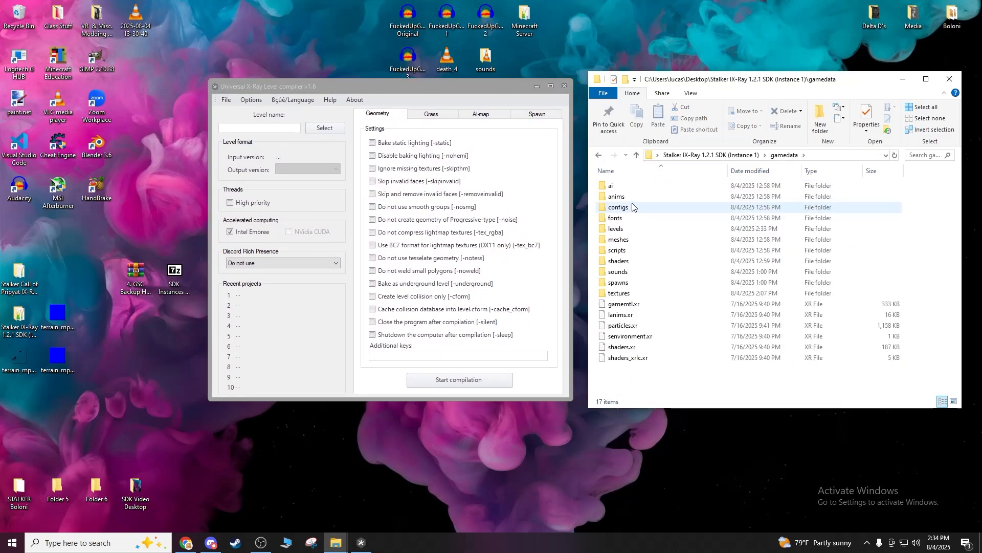
double_click(621, 228)
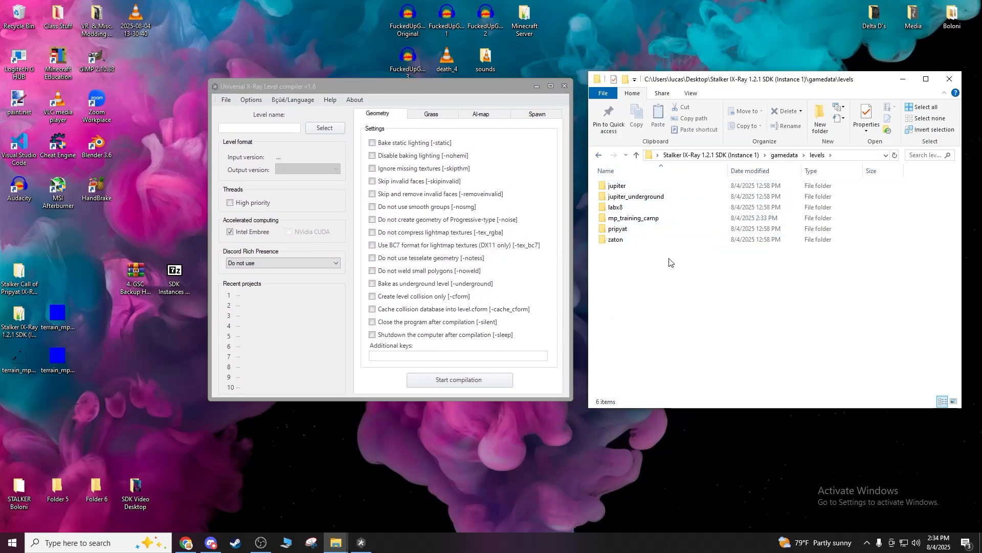
Choose the mp_training_camp level with Call of Pripyat output and start its geometry compilation.
left_click(325, 127)
left_click(373, 216)
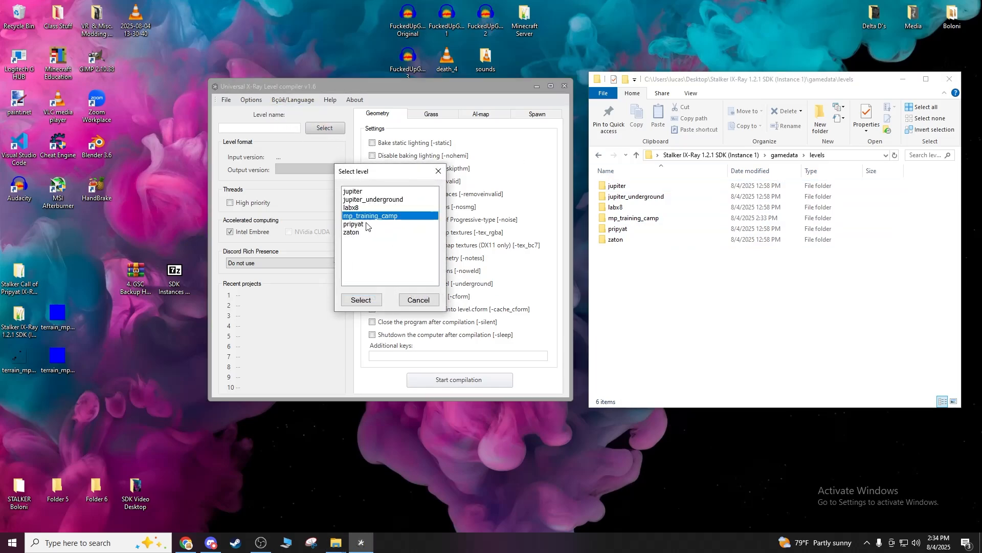
left_click(370, 298)
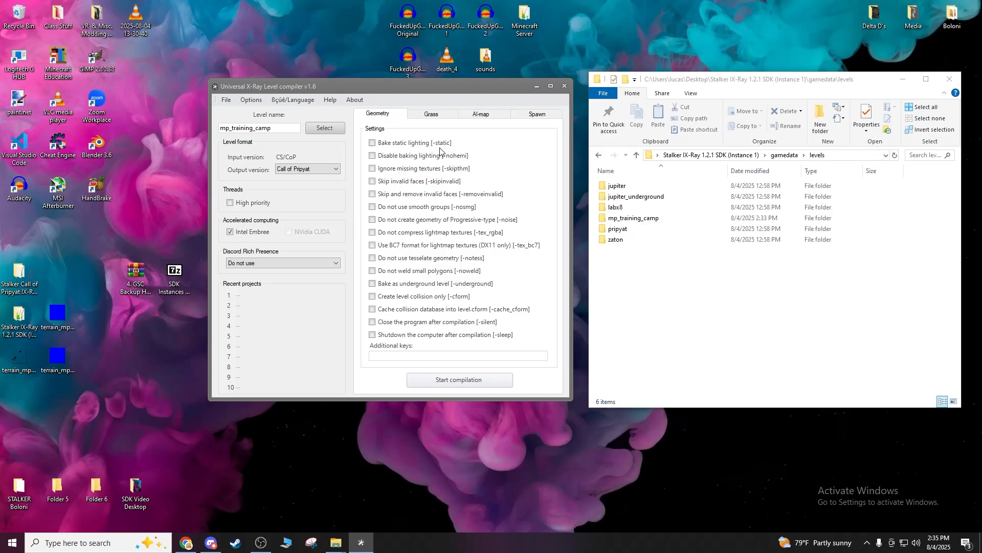
left_click(444, 380)
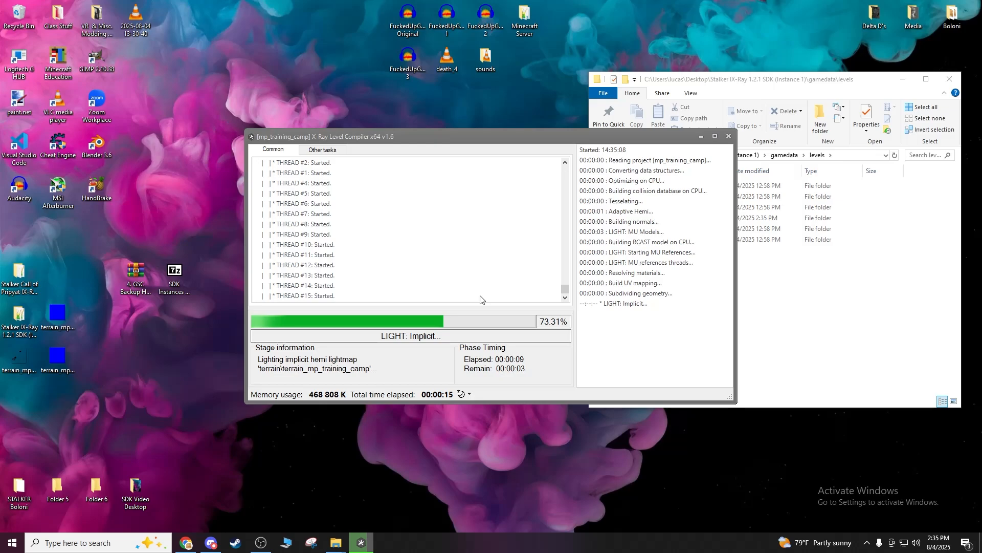
Watch the geometry compilation beside the opened mp_training_camp level folder and dismiss the completion dialog.
left_click(796, 292)
double_click(654, 220)
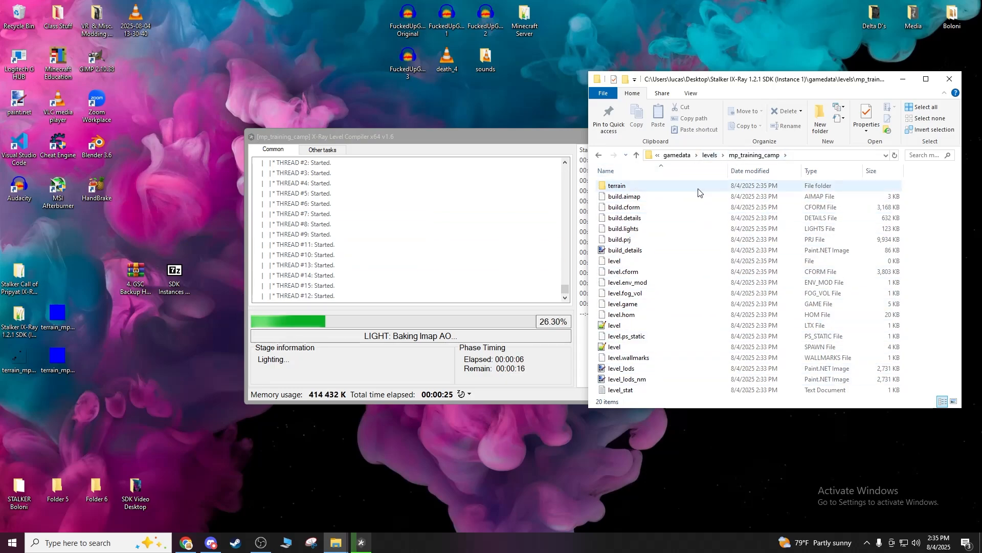
left_click_drag(499, 139, 329, 124)
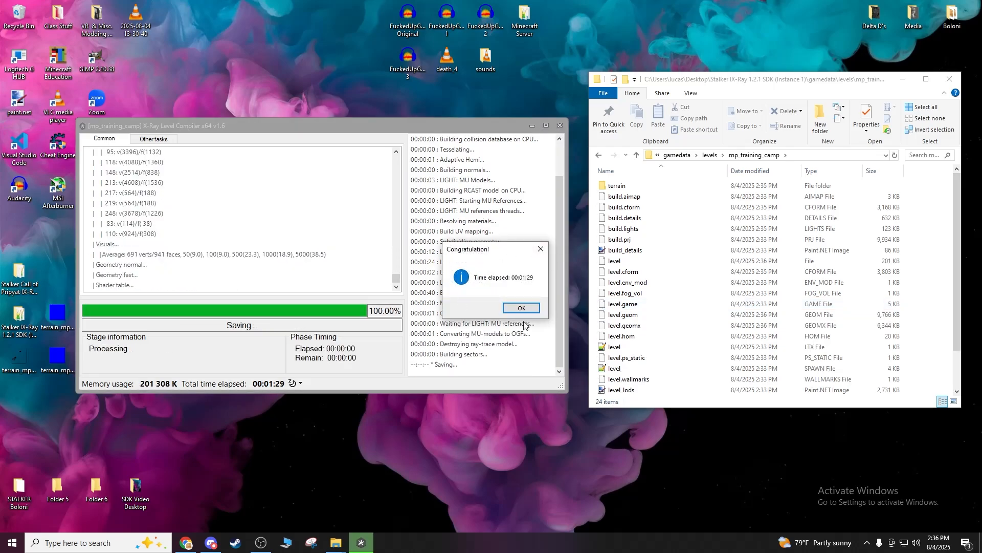
left_click(519, 308)
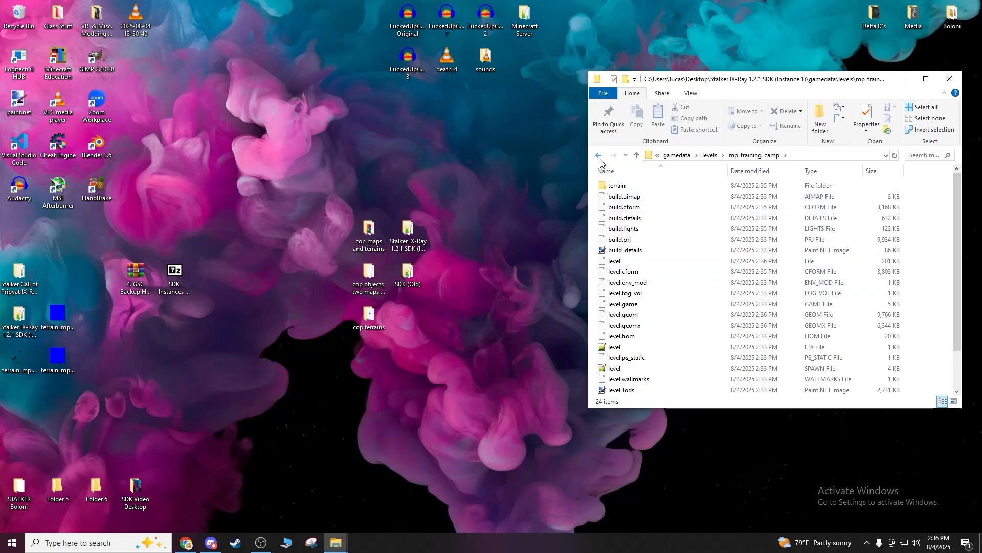
Reopen the Stalker IX-Ray 1.2.1 SDK (Instance 1) folder in a separate window and relaunch Compiler_Menu from it.
double_click(396, 232)
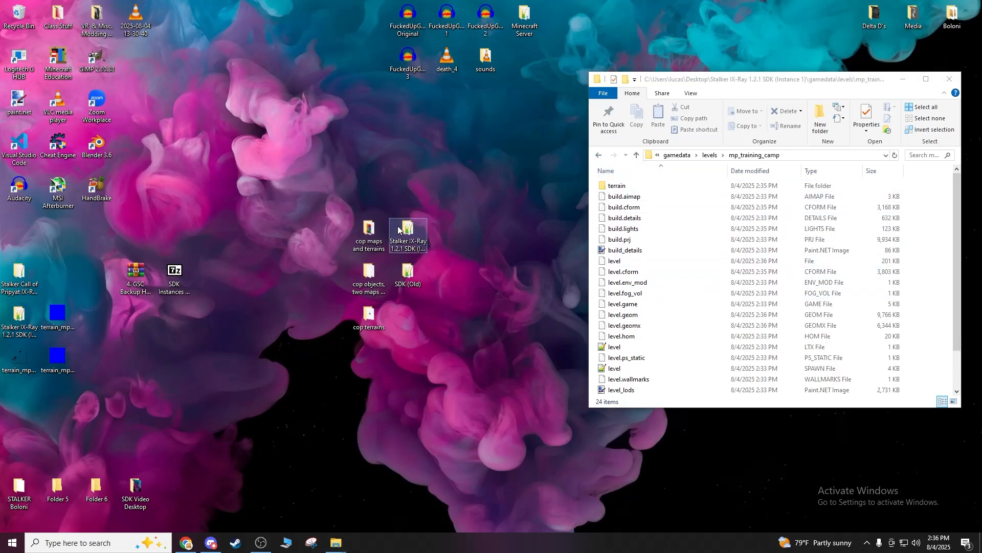
left_click(271, 340)
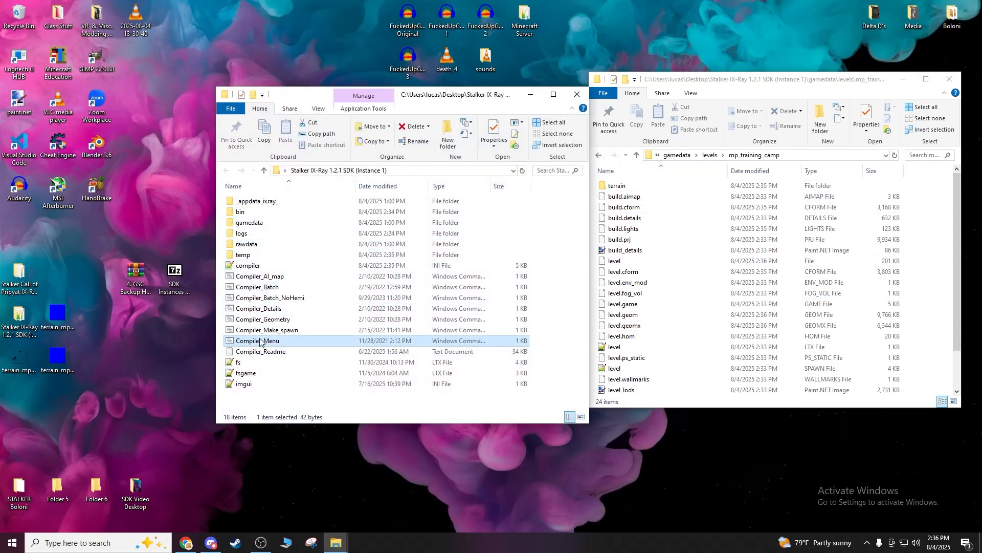
left_click_drag(455, 98, 409, 87)
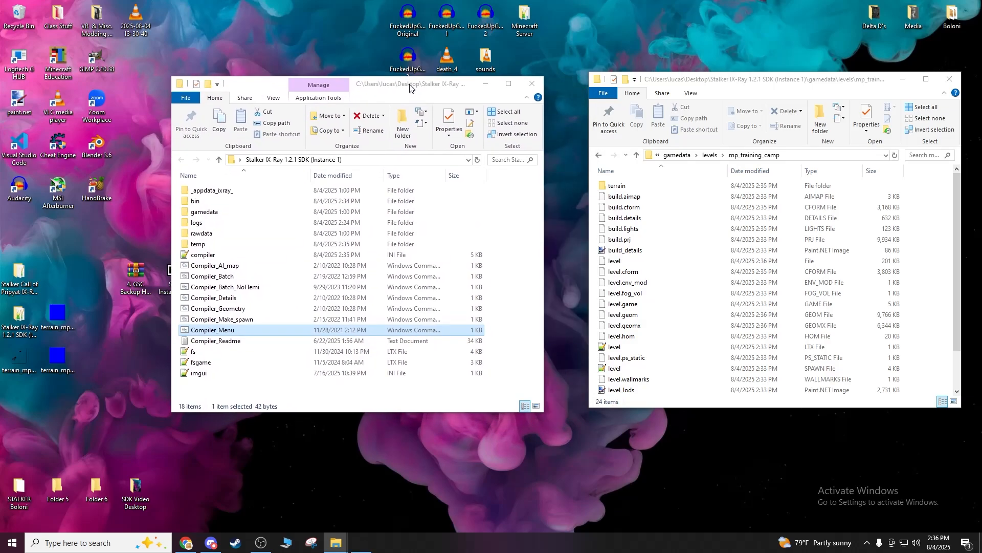
left_click(566, 117)
Show the grass compilation settings and choose mp_training_camp as the level.
left_click(531, 141)
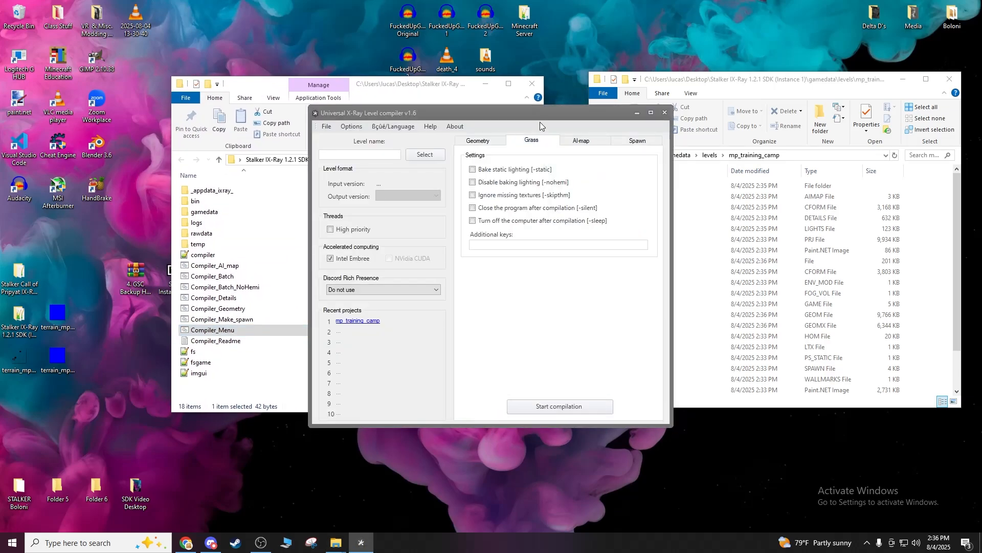
left_click_drag(533, 109, 443, 122)
left_click(335, 168)
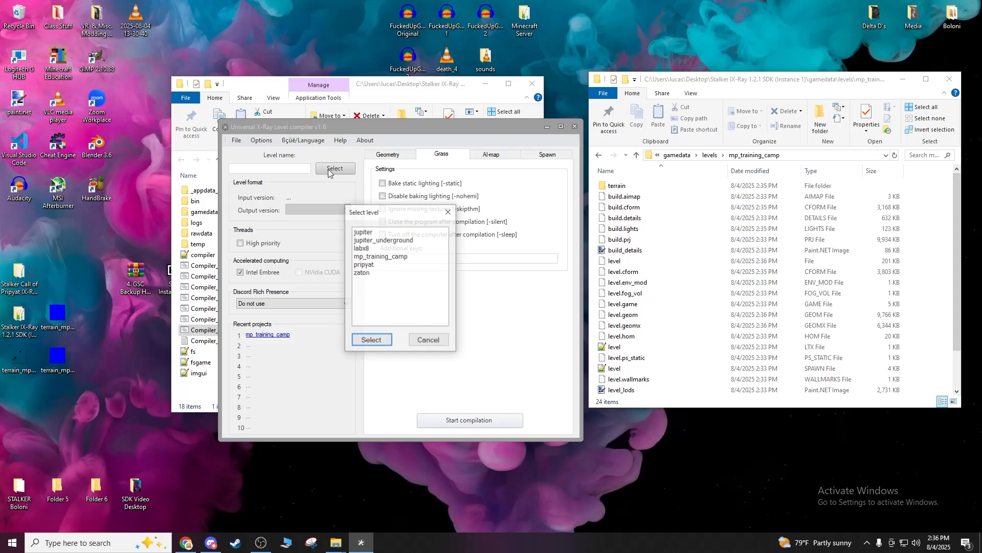
left_click(381, 256)
left_click(370, 340)
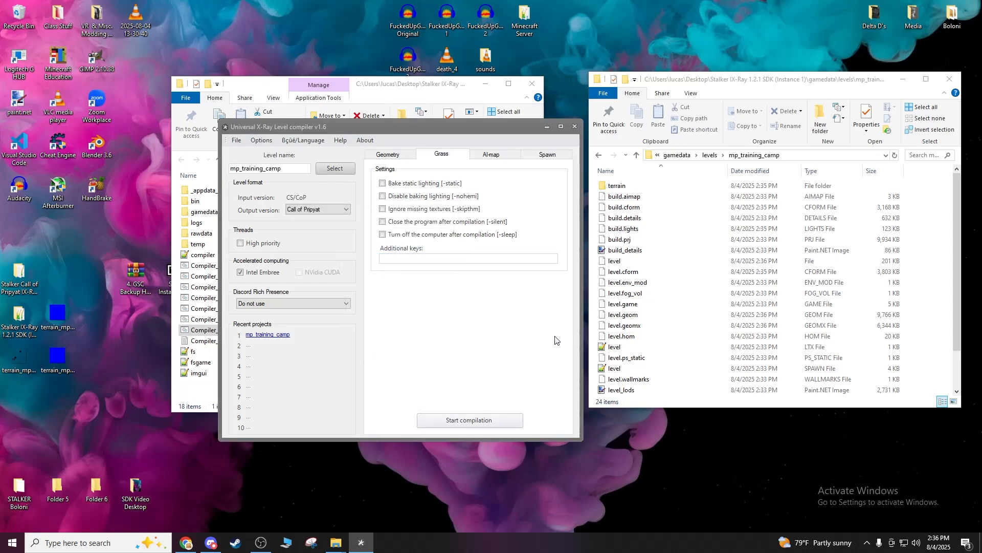
scroll(673, 379, "down", 1)
scroll(669, 373, "up", 1)
Minimize the compiler, open Compiler_Geometry.cmd in Notepad++ and examine its xrCompiler.exe call and launch arguments.
left_click(543, 127)
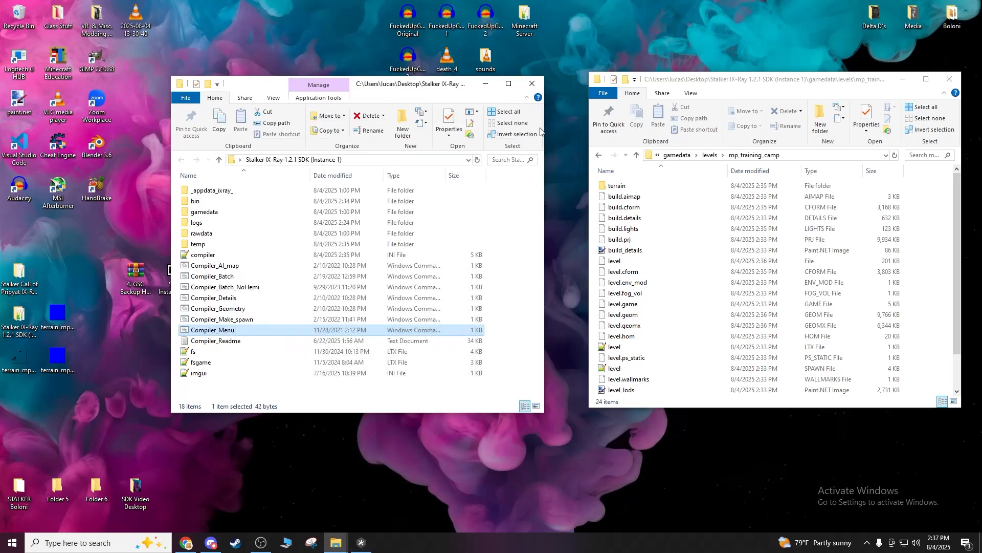
right_click(240, 309)
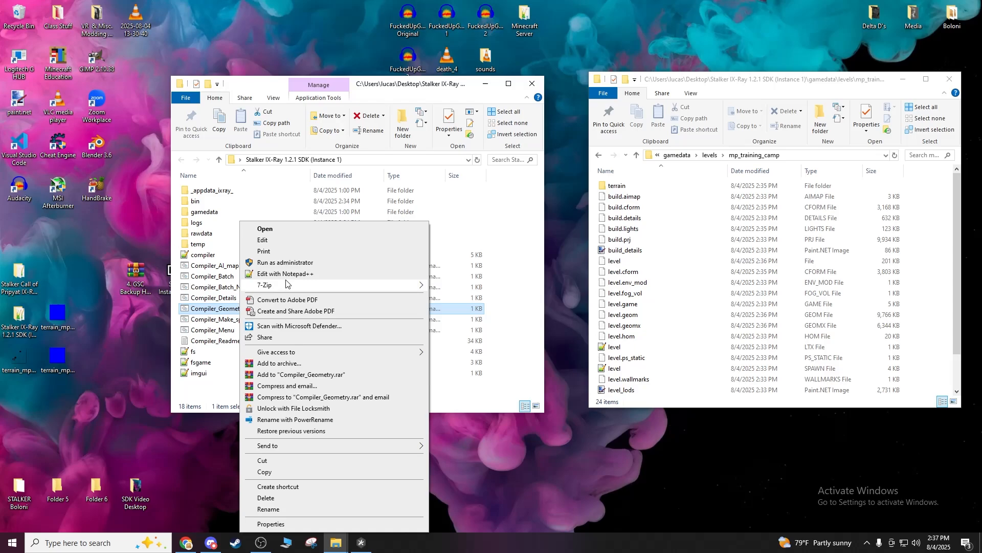
left_click(268, 274)
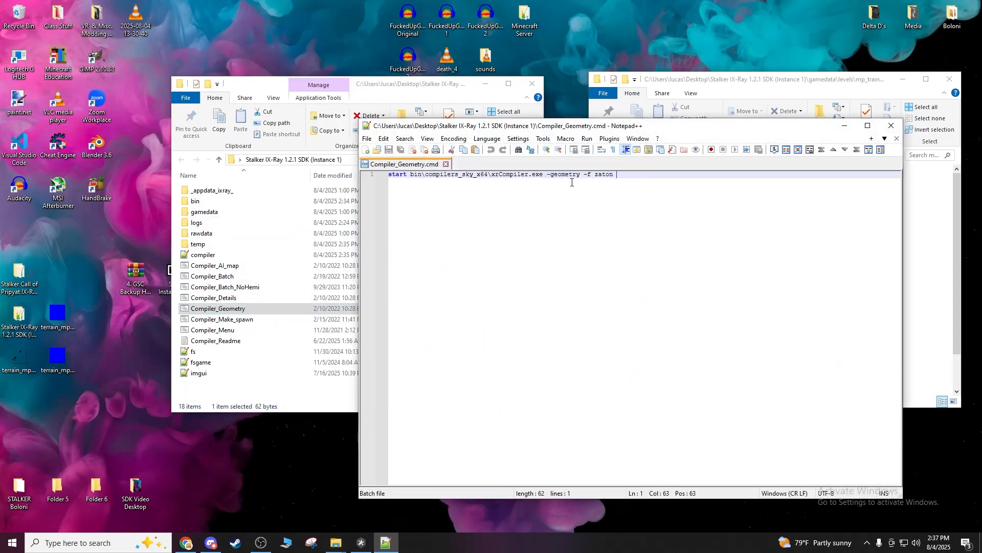
left_click(548, 176, "shift")
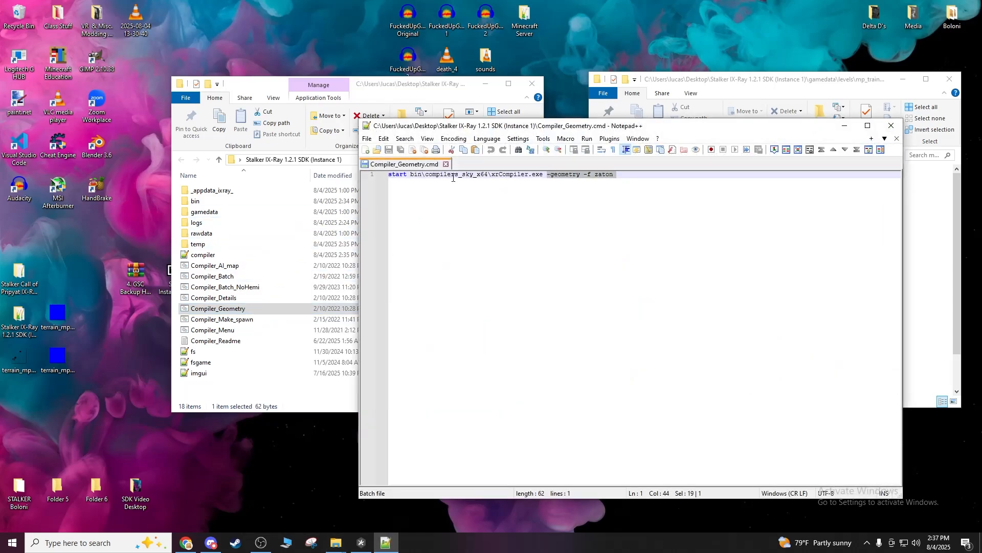
left_click_drag(493, 174, 540, 176)
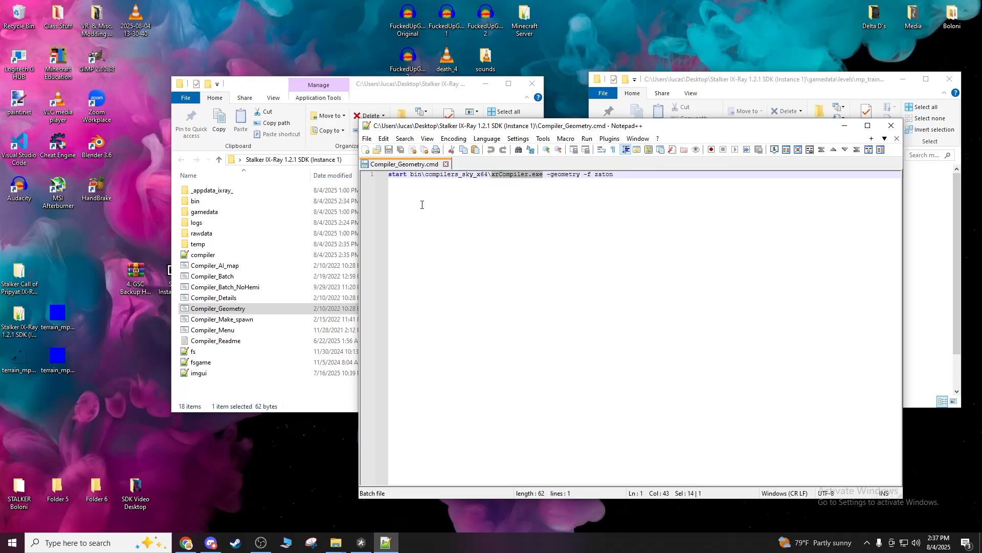
Check the SDK's bin\compilers_sky_x64 folder for the compiler executable and return to the SDK root.
double_click(202, 202)
double_click(212, 193)
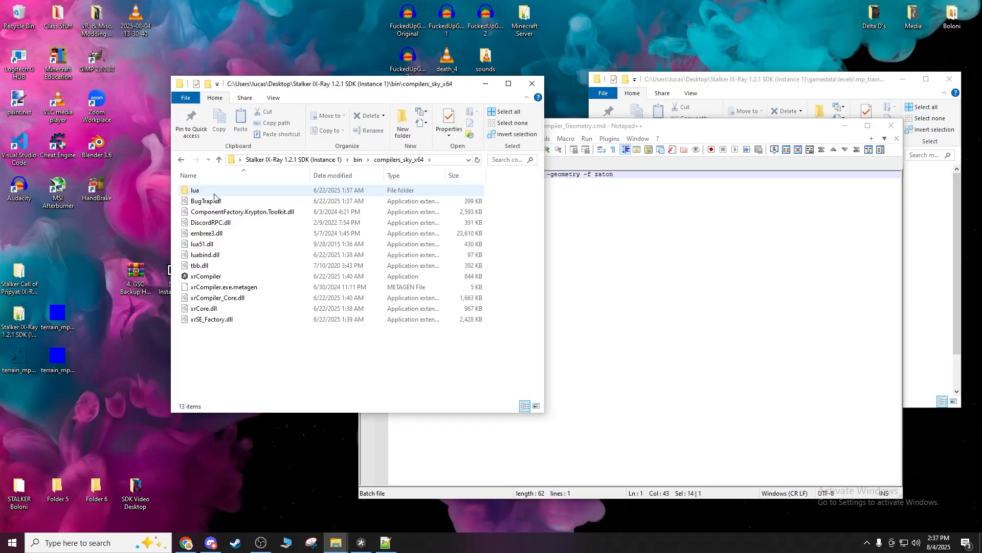
left_click(223, 174)
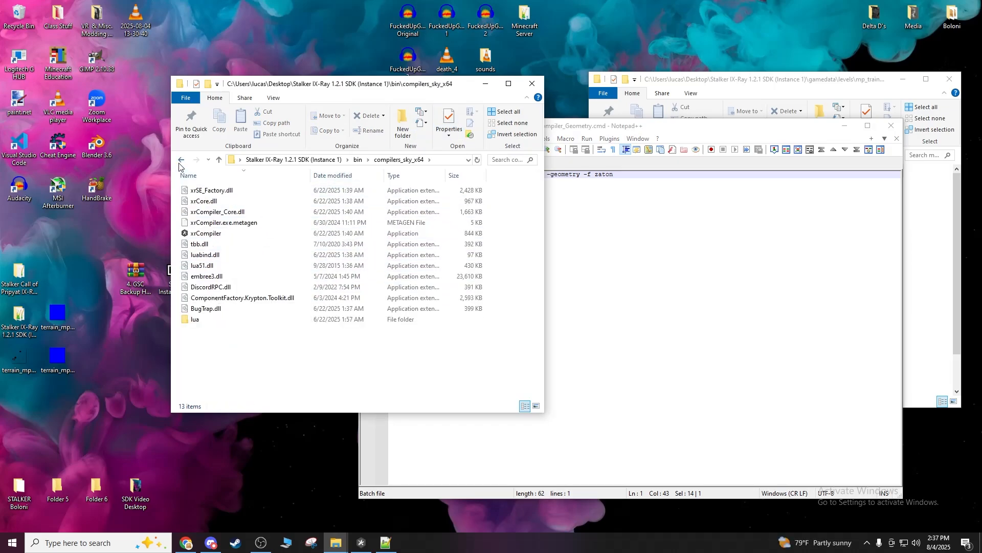
double_click(178, 163)
Arrange the SDK folder and Notepad++ windows side by side, narrowing the Notepad++ window to fit.
left_click_drag(429, 90, 352, 97)
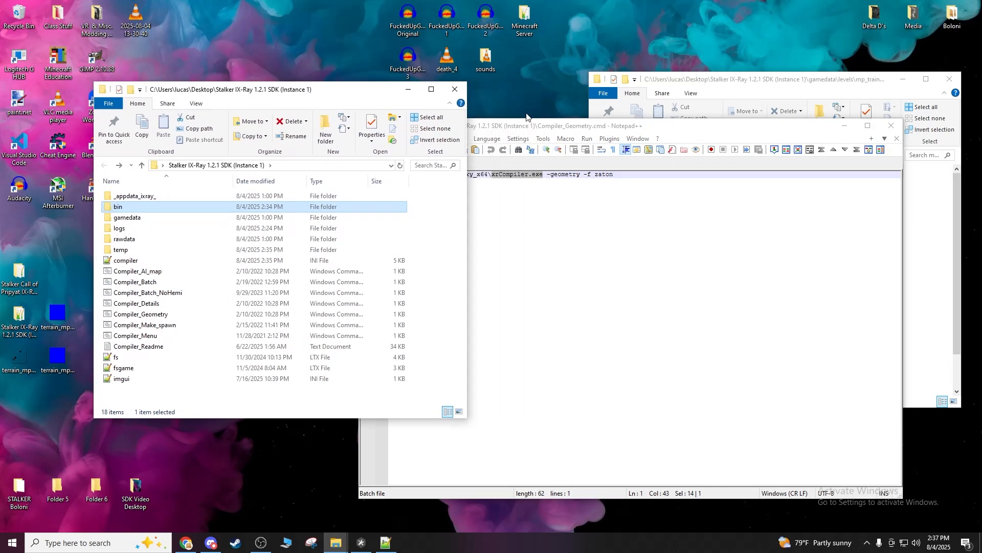
left_click_drag(664, 132, 596, 96)
left_click_drag(286, 267, 479, 255)
Review both pages of the level compiler's command line options help and minimize the compiler again.
left_click(361, 543)
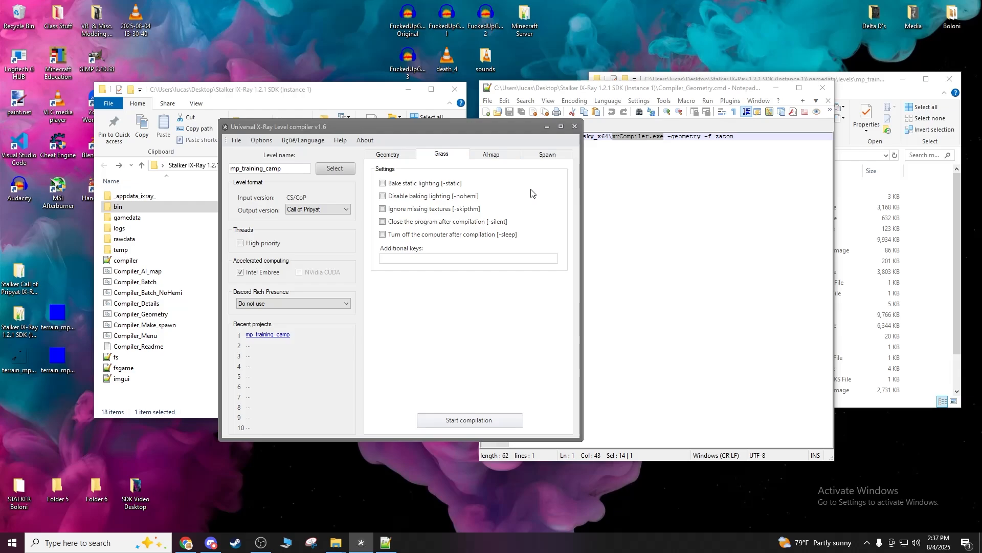
left_click(340, 142)
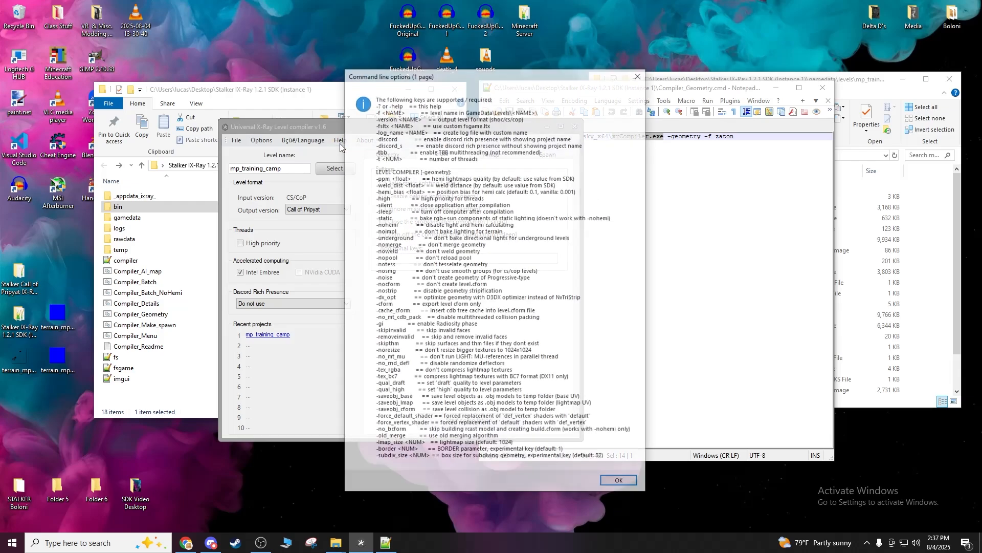
left_click(638, 76)
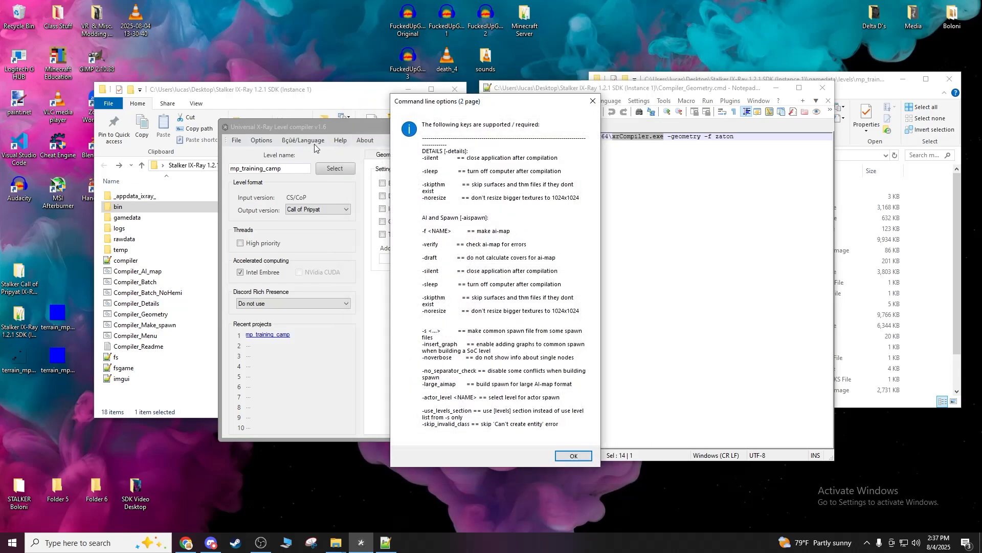
left_click(592, 102)
left_click(546, 127)
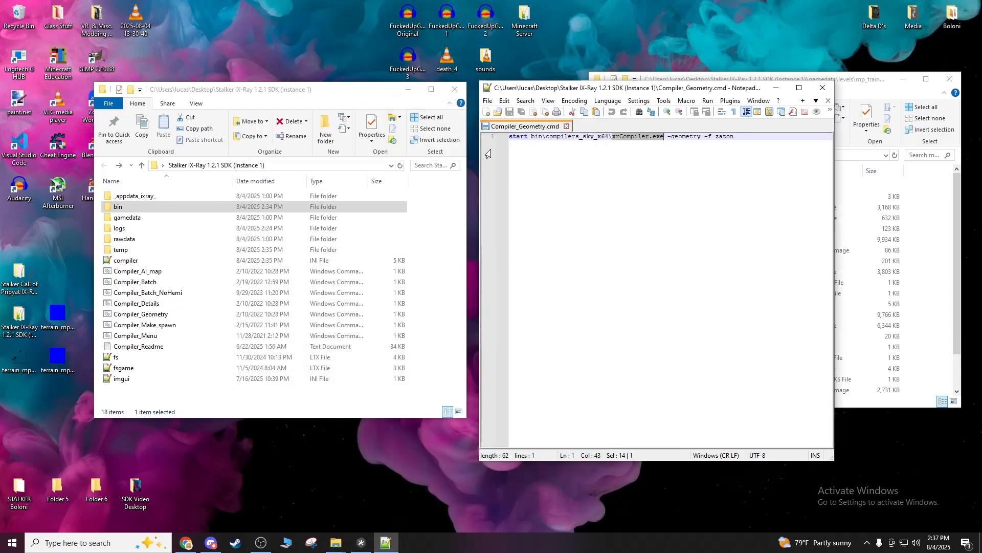
Open Compiler_Readme in Chrome, review its compiler keys and example batch commands, minimize Chrome and close Notepad++.
right_click(143, 351)
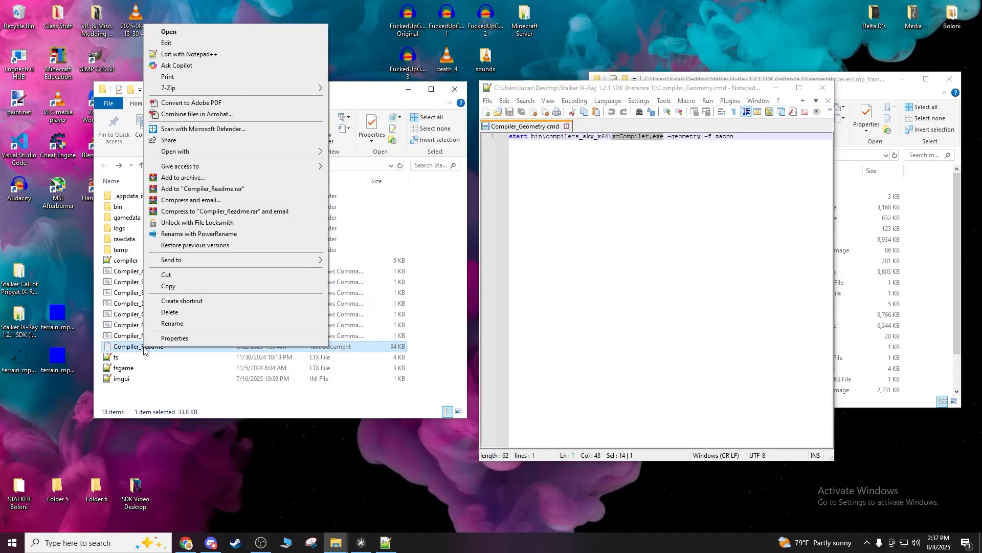
mouse_move(175, 151)
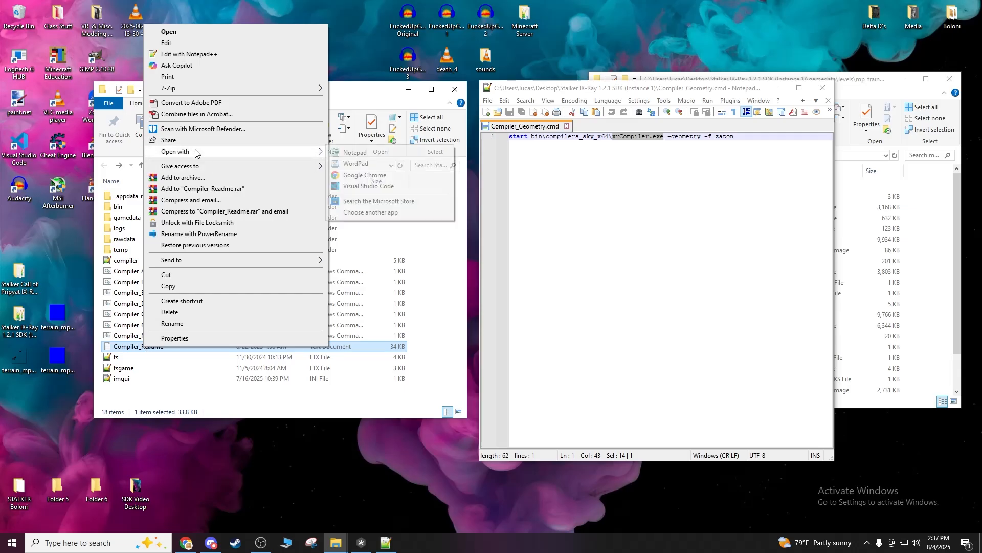
left_click(372, 179)
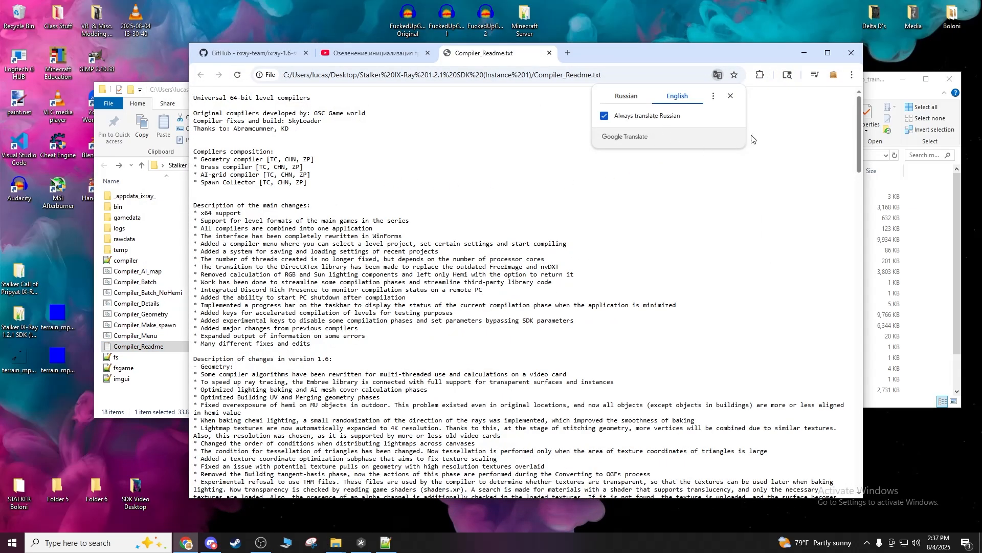
scroll(429, 368, "down", 20)
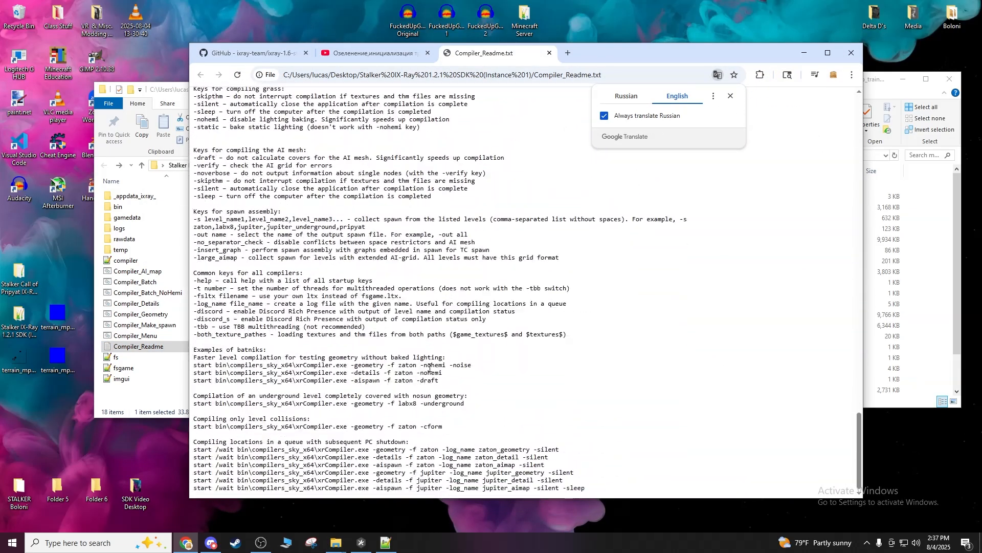
left_click(802, 54)
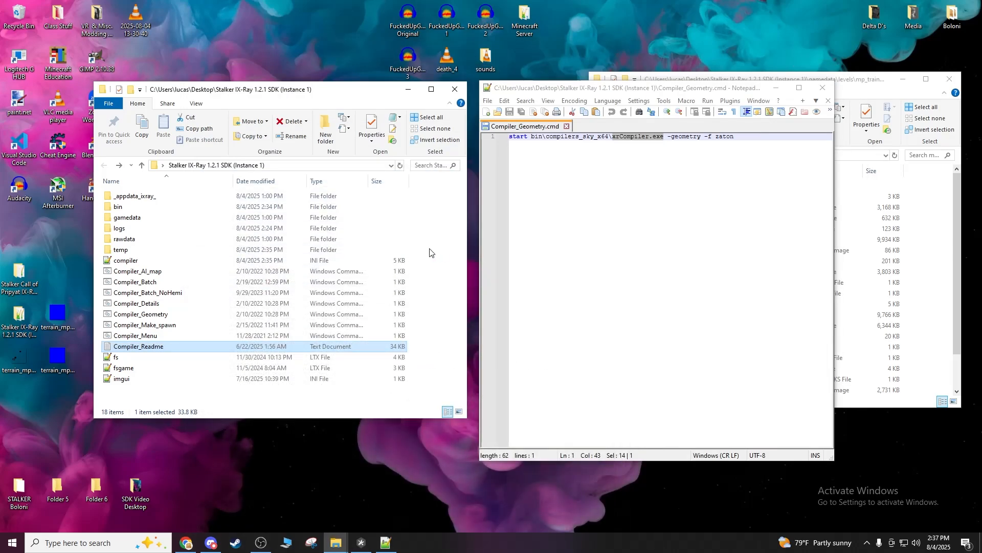
left_click(822, 88)
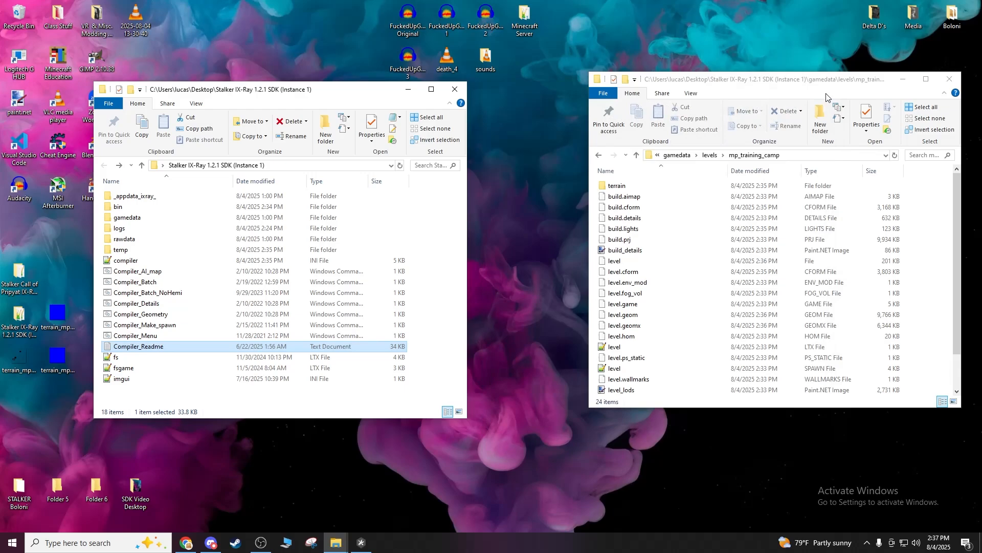
Run Compiler_Menu, close the extra compiler window, compile the grass of mp_training_camp and dismiss the completion message.
double_click(125, 336)
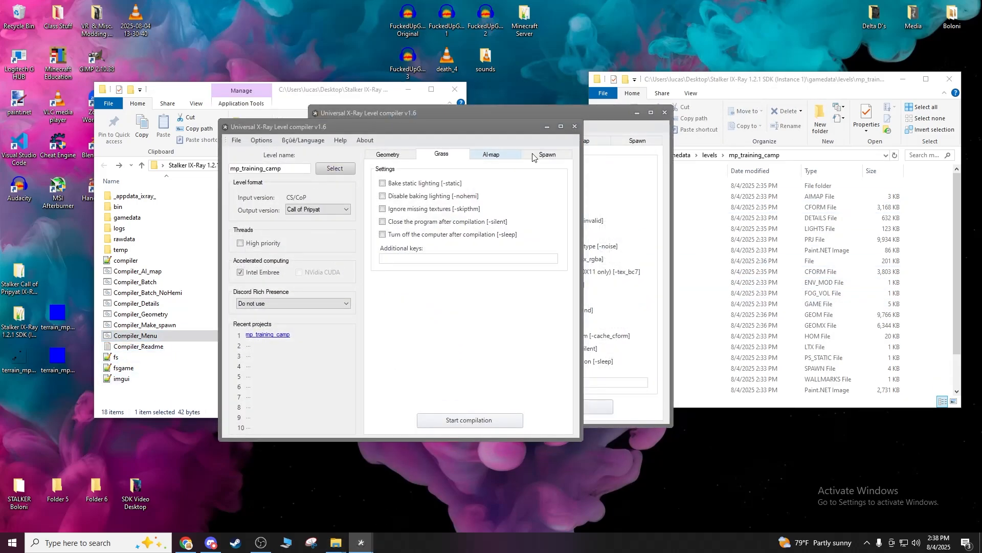
left_click(664, 113)
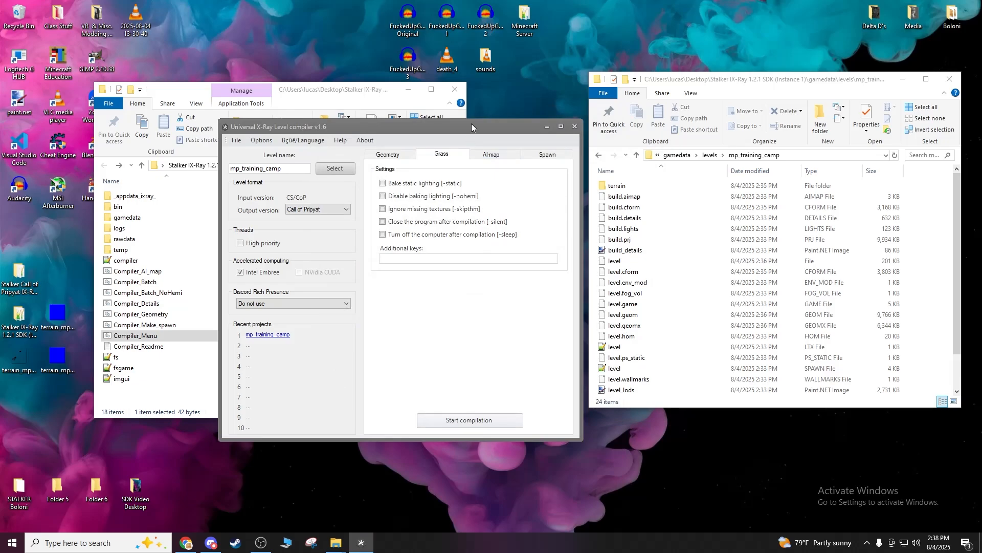
mouse_move(471, 124)
left_mouse_down()
mouse_move(493, 110)
mouse_move(485, 112)
left_mouse_up()
left_click(480, 407)
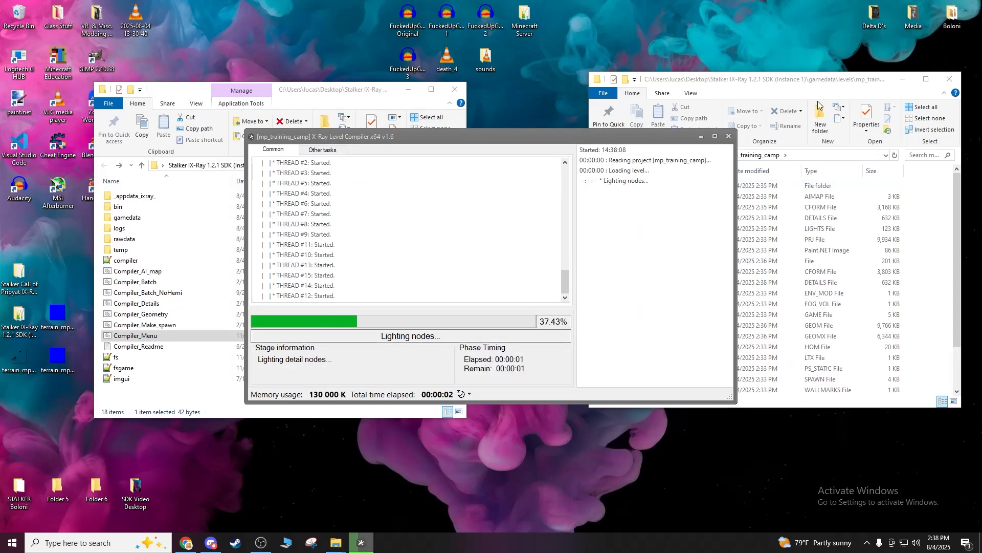
left_click_drag(811, 81, 805, 81)
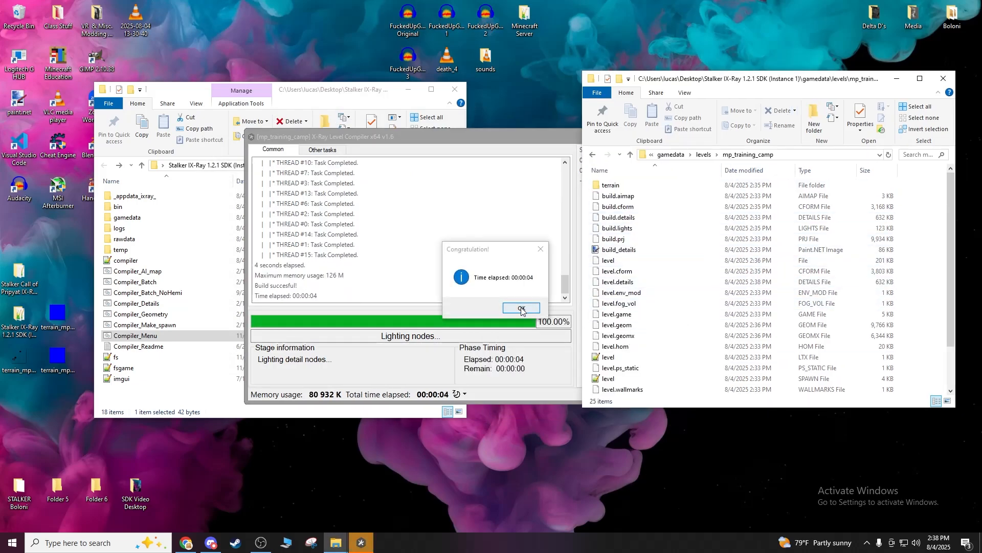
left_click(521, 308)
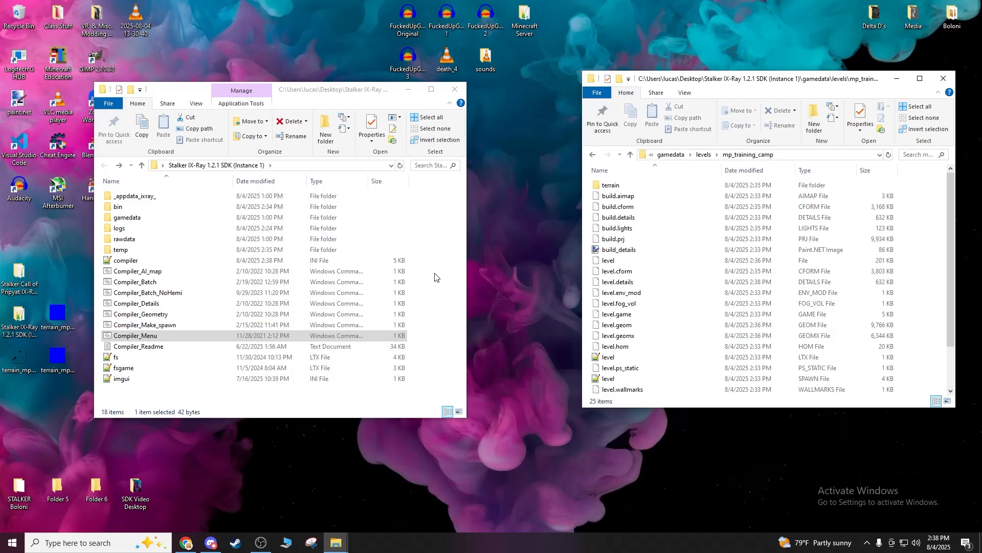
Check the SDK's logs folder and locate the compiler logs in _appdata_ixray_\logs.
double_click(128, 229)
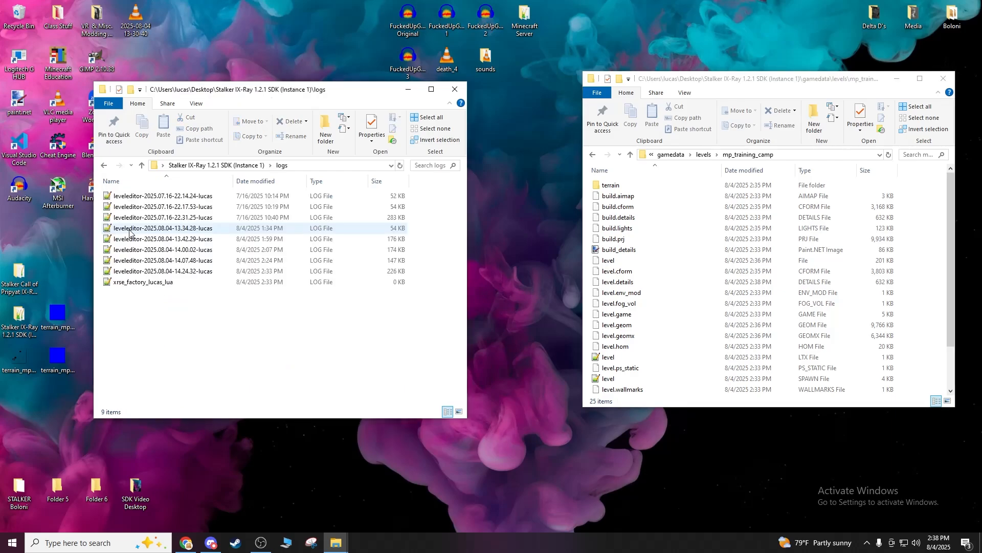
left_click(105, 166)
double_click(122, 195)
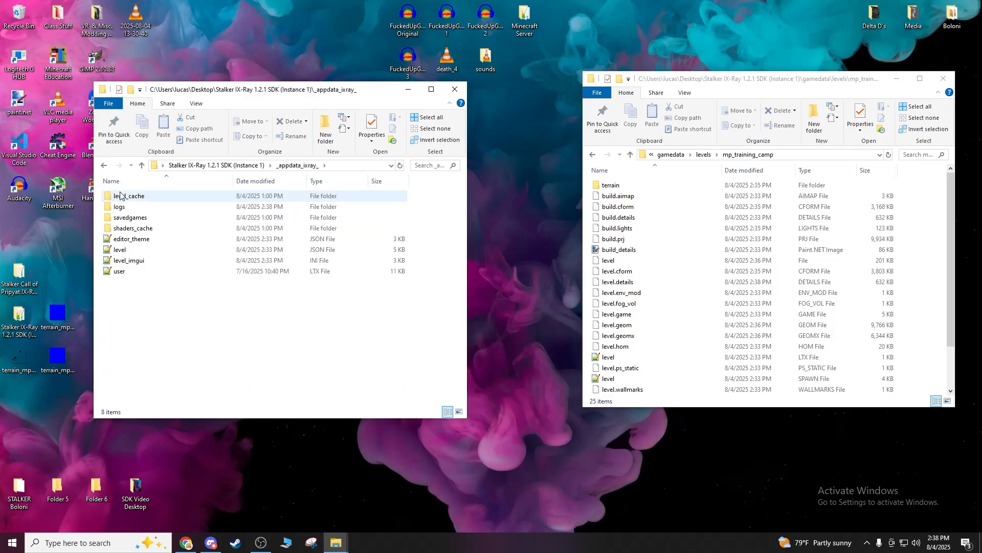
double_click(121, 207)
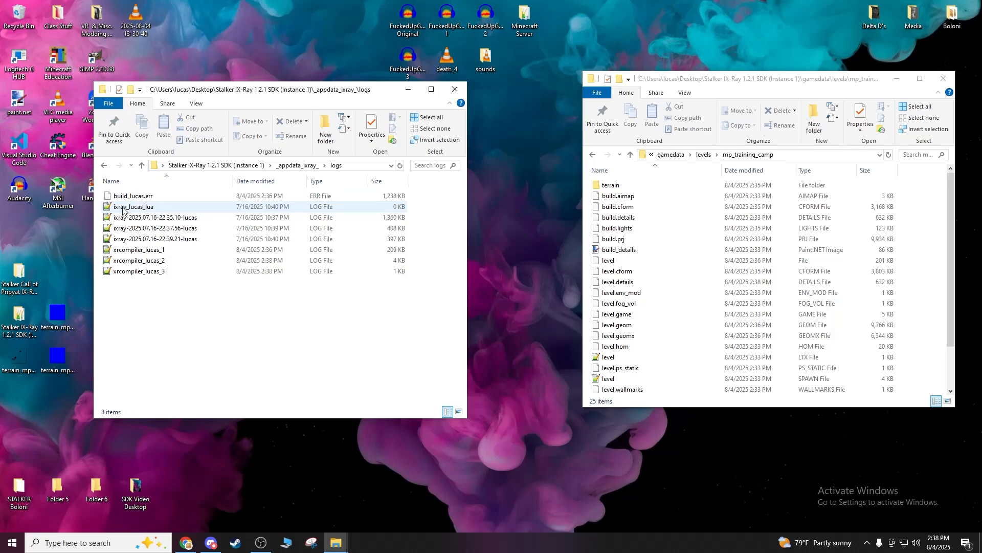
left_click(104, 165)
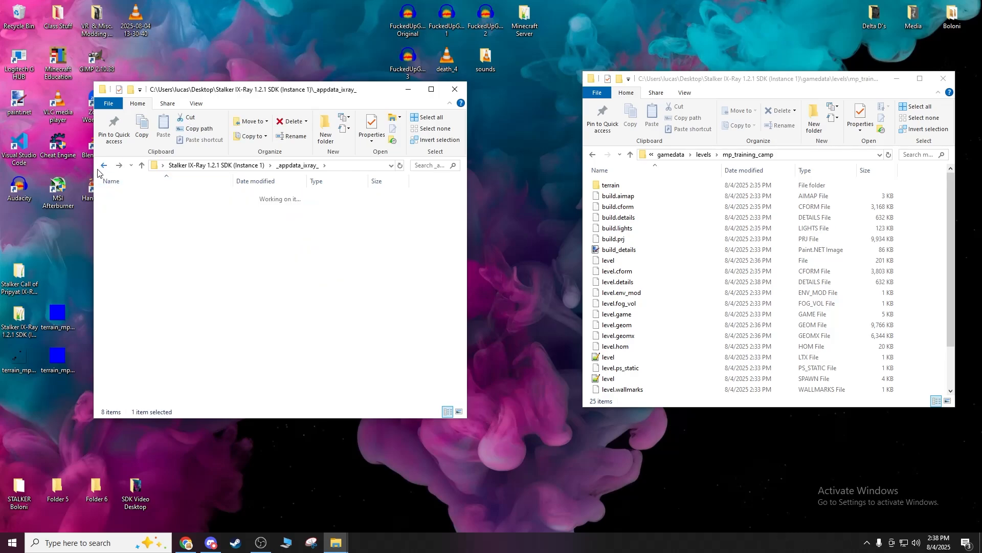
left_click(103, 166)
double_click(138, 198)
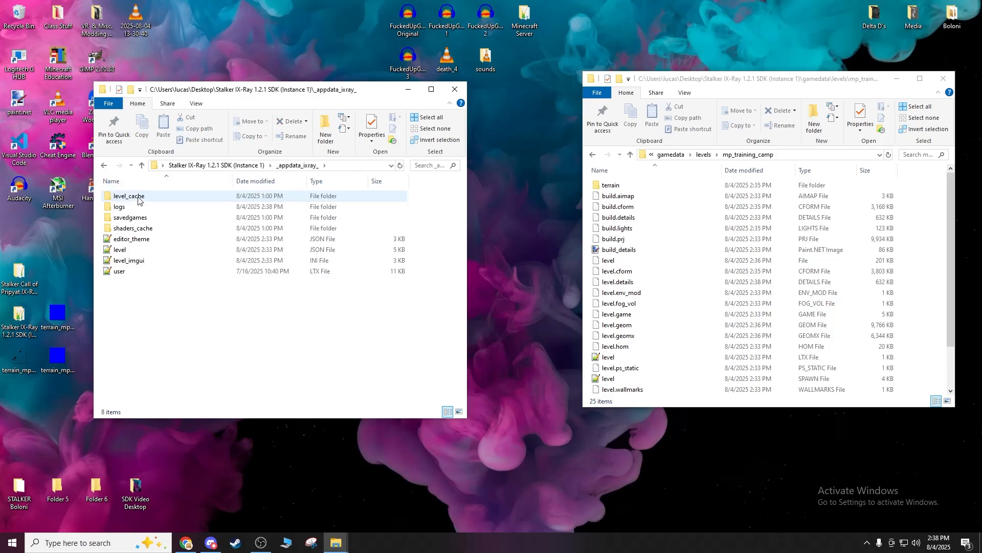
double_click(121, 207)
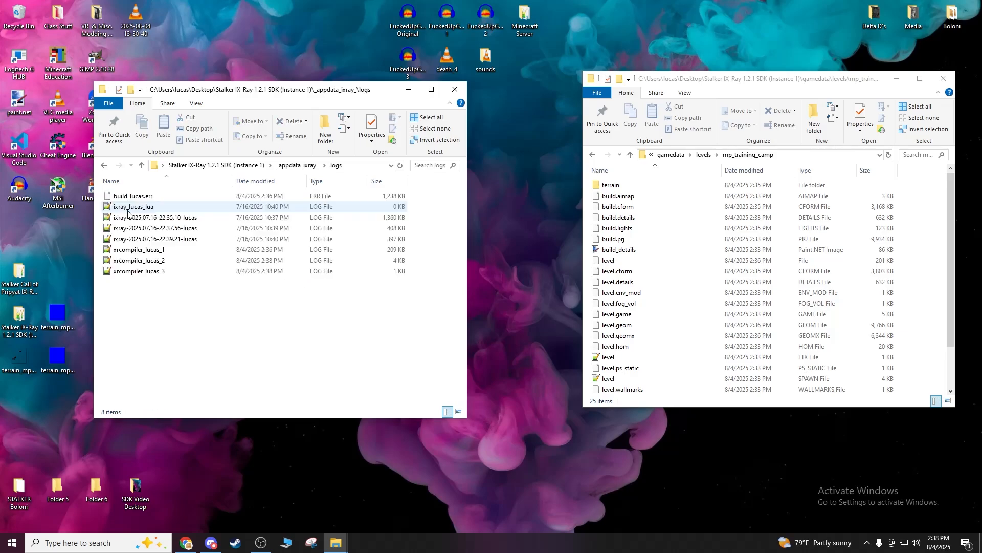
Examine the xrcompiler log numbered 3 in Notepad++, close it and retrace the path between the SDK root and _appdata_ixray_\logs.
double_click(147, 272)
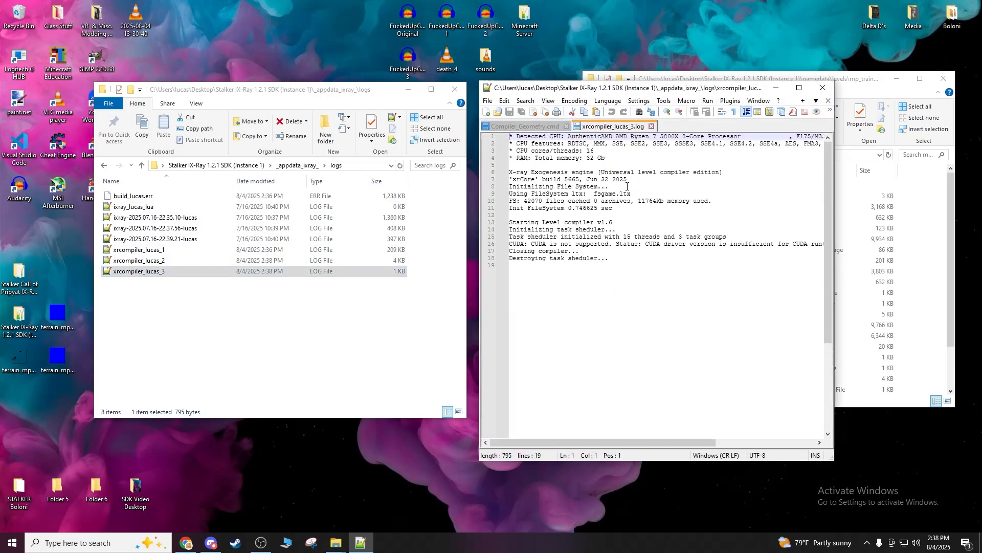
left_click(823, 88)
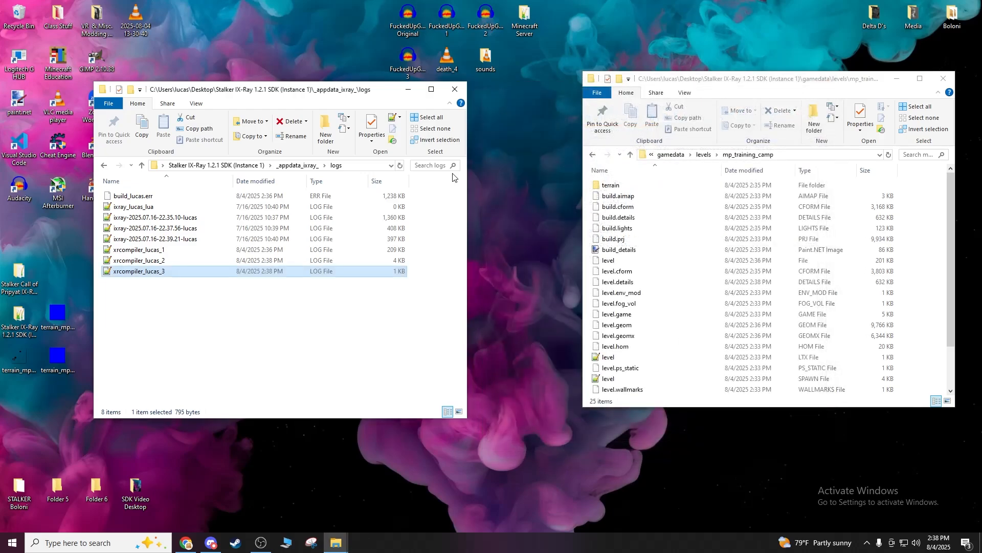
left_click(105, 165)
left_click(106, 166)
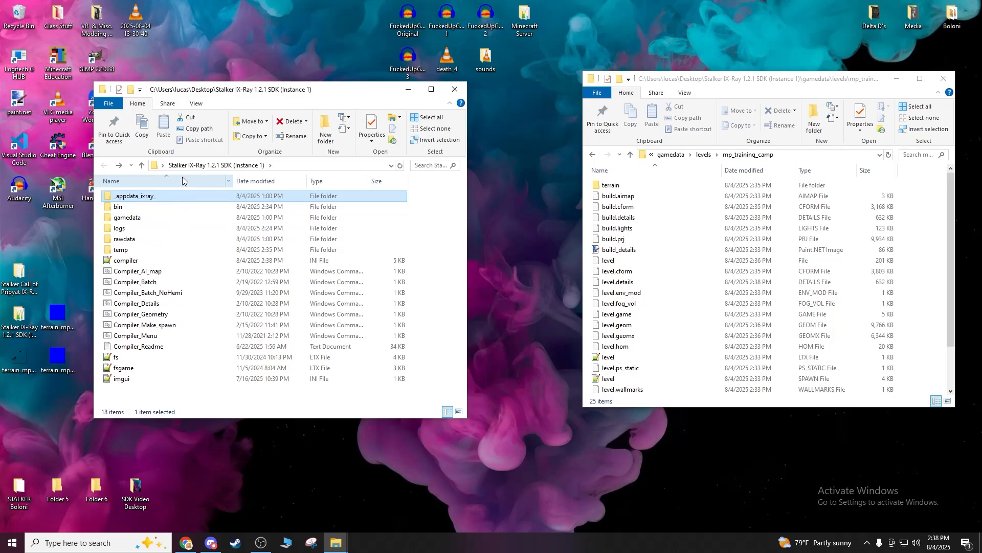
double_click(130, 196)
double_click(123, 206)
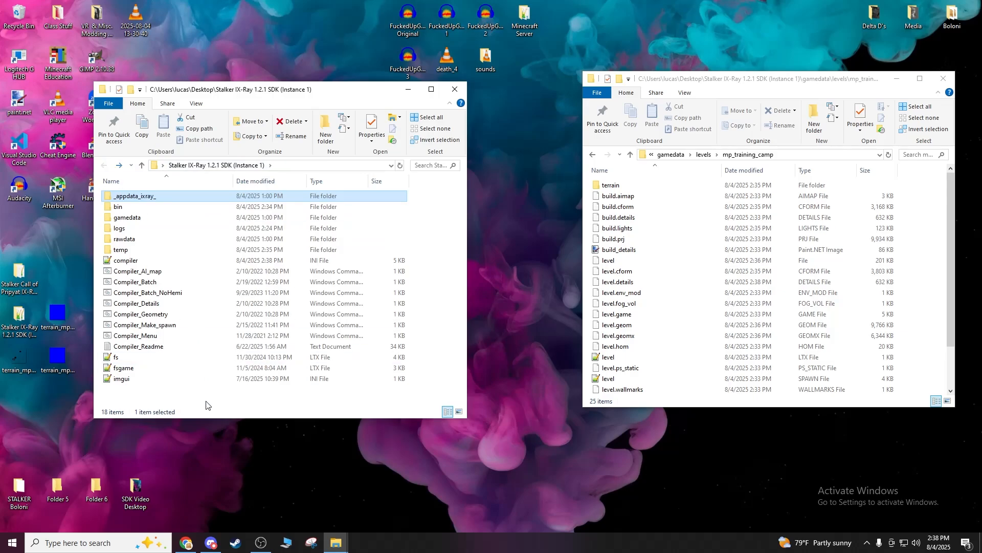
Run Compiler_Menu again, show the AI-map settings and select mp_training_camp as the level.
double_click(141, 336)
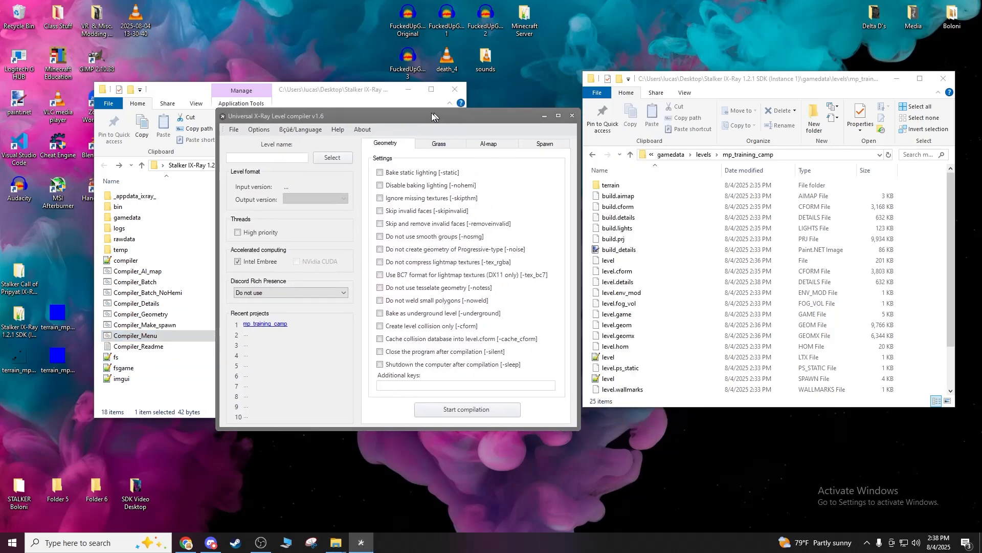
left_click(475, 141)
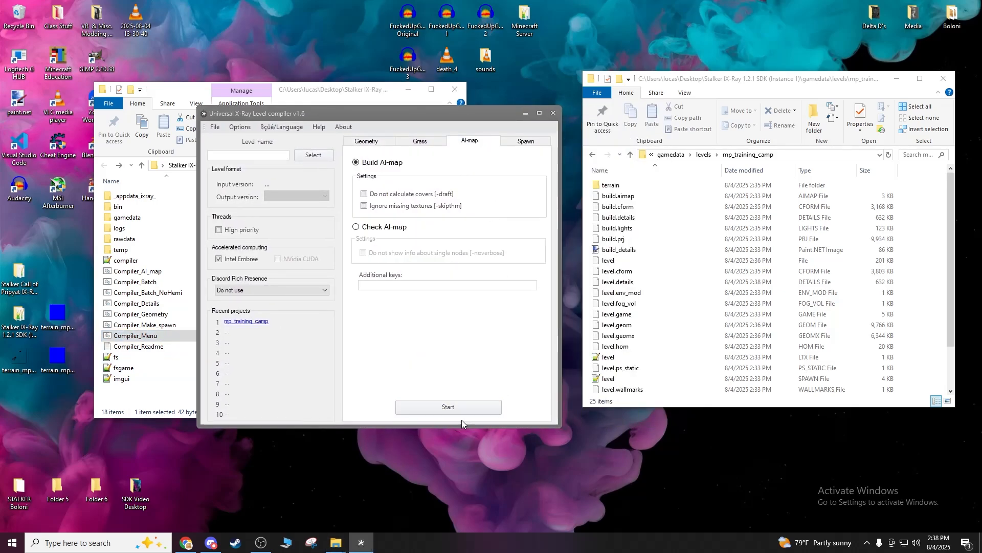
left_click(458, 406)
left_click(513, 307)
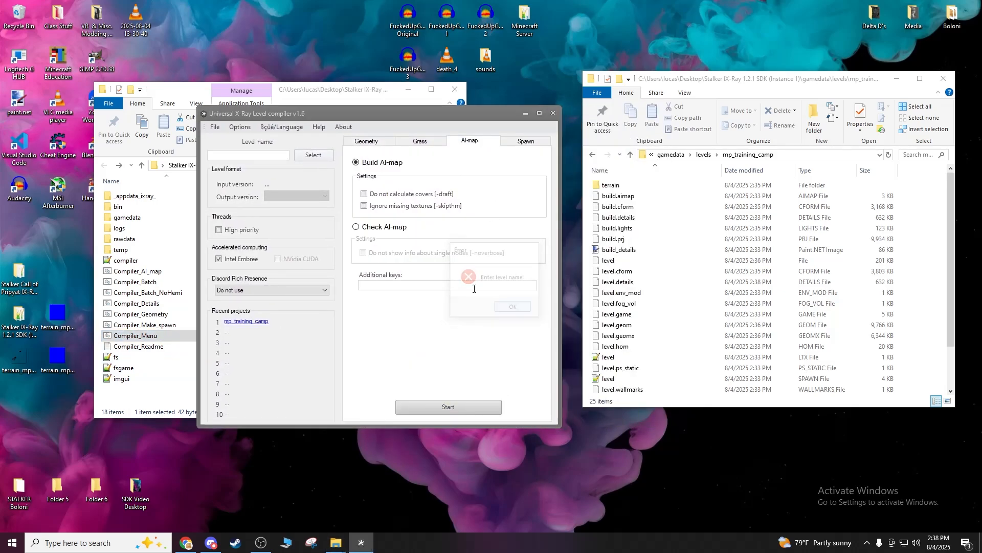
left_click(314, 154)
left_click(372, 244)
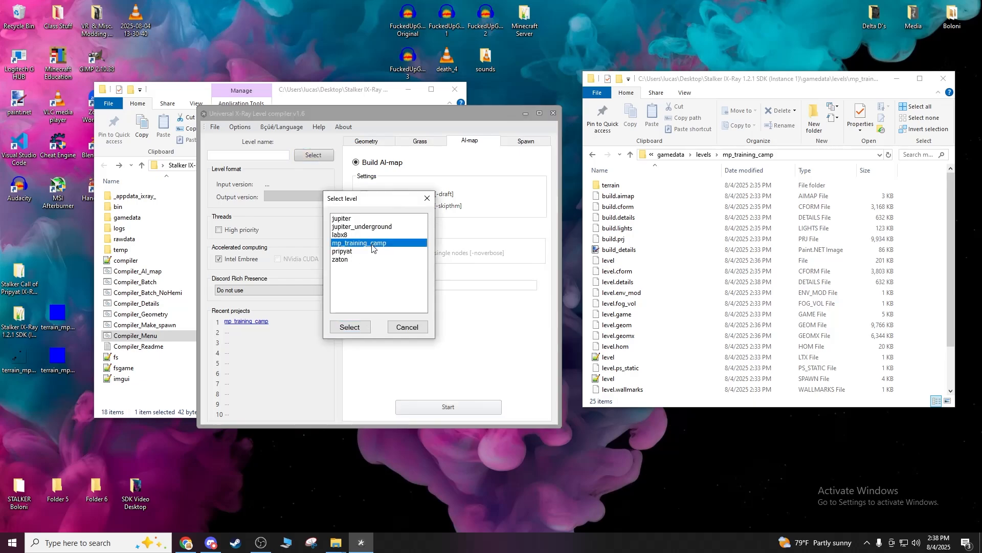
left_click(350, 327)
Build the AI map of mp_training_camp, check its level folder for the output and dismiss the completion message.
left_click(457, 408)
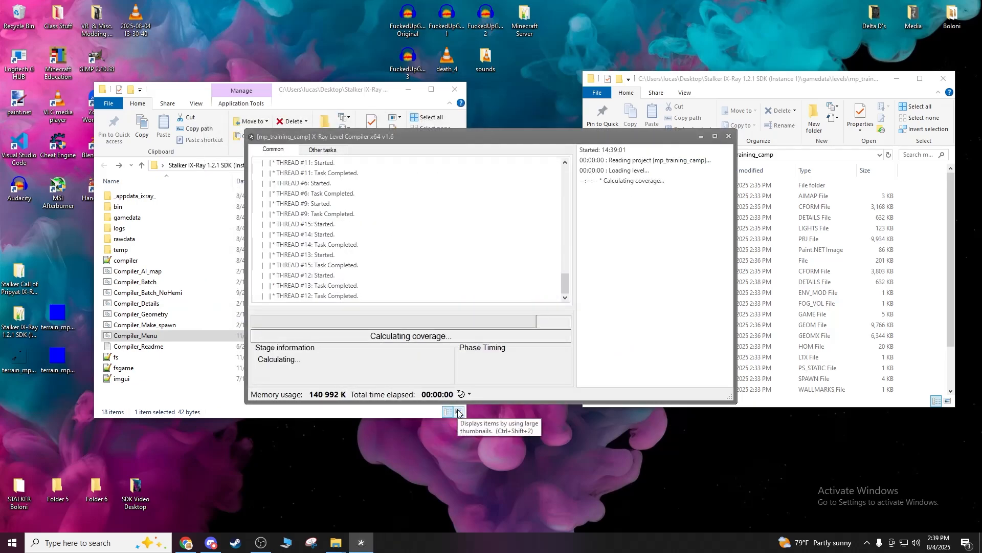
left_click(774, 81)
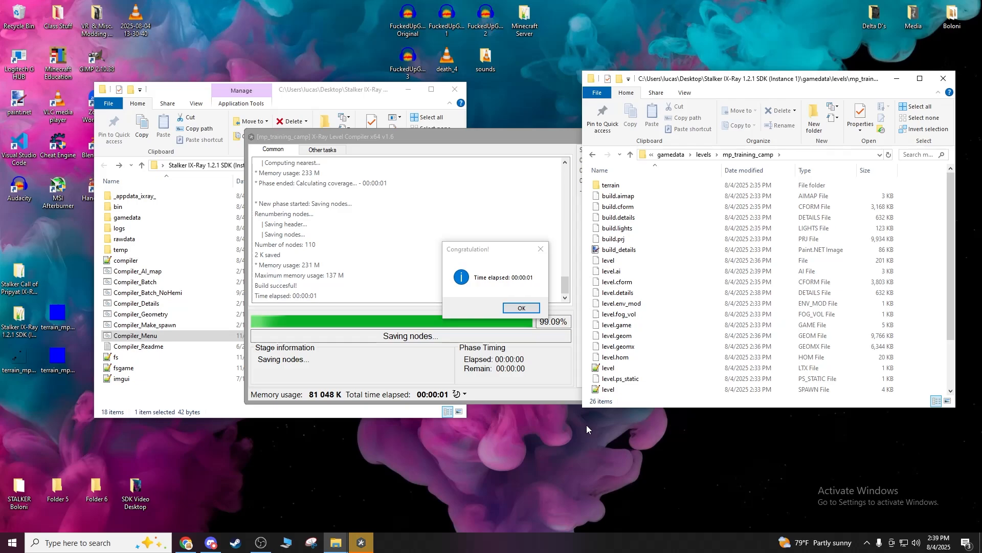
left_click(521, 308)
Relaunch Compiler_Menu, move the compiler window clear of the level folder and show the Spawn settings.
left_click(245, 336)
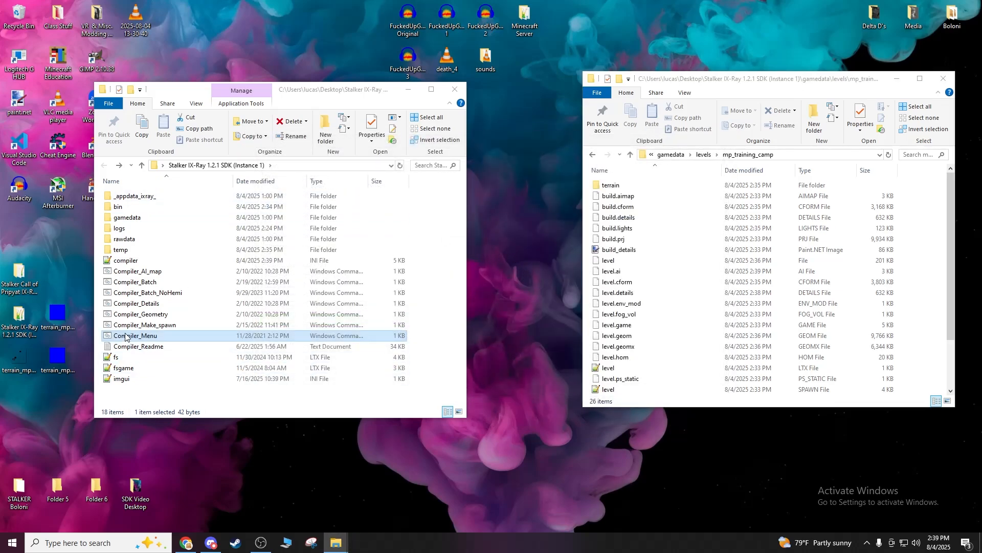
key("Return")
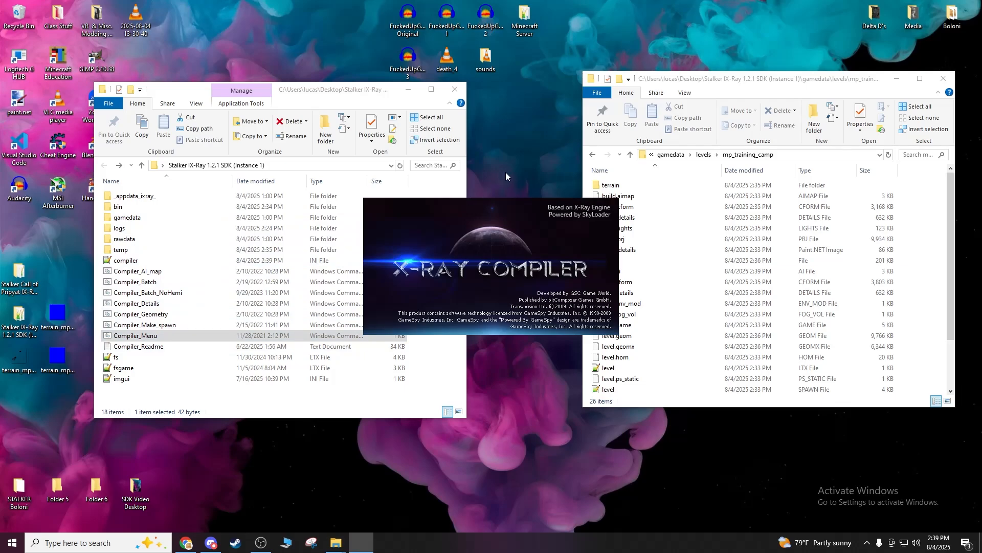
left_click_drag(528, 112, 415, 108)
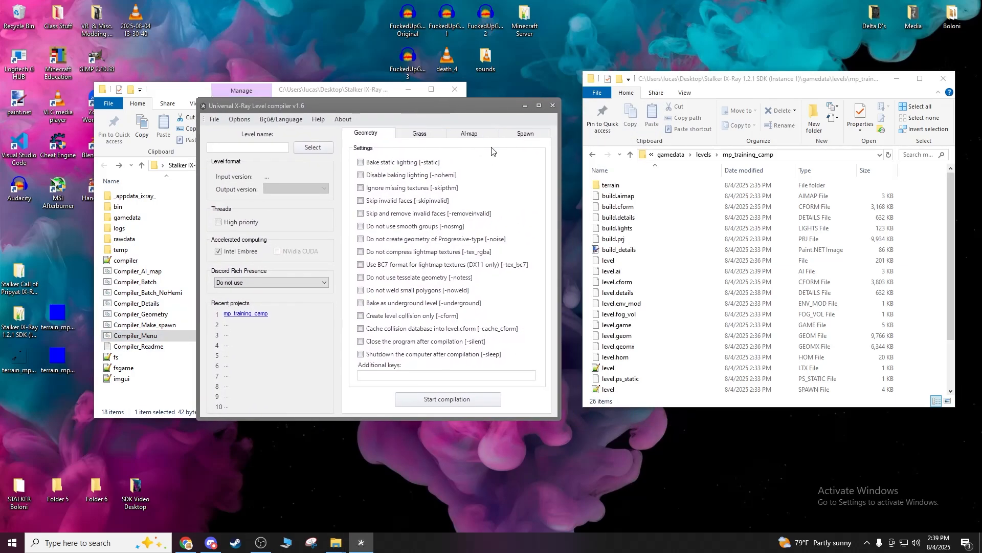
left_click(524, 135)
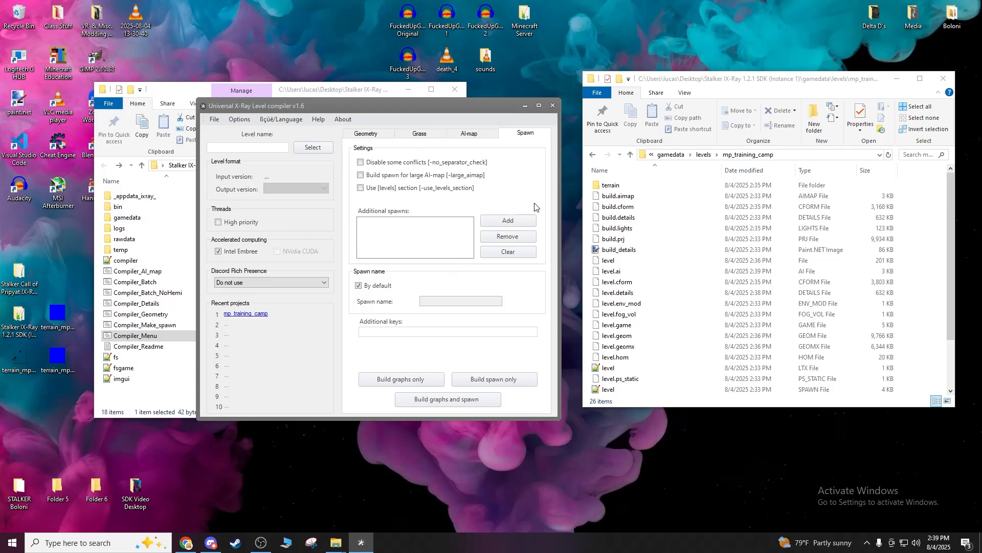
Reopen mp_training_camp by way of gamedata\levels, and move its folder window higher and shorten it.
left_click(591, 155)
left_click(591, 155)
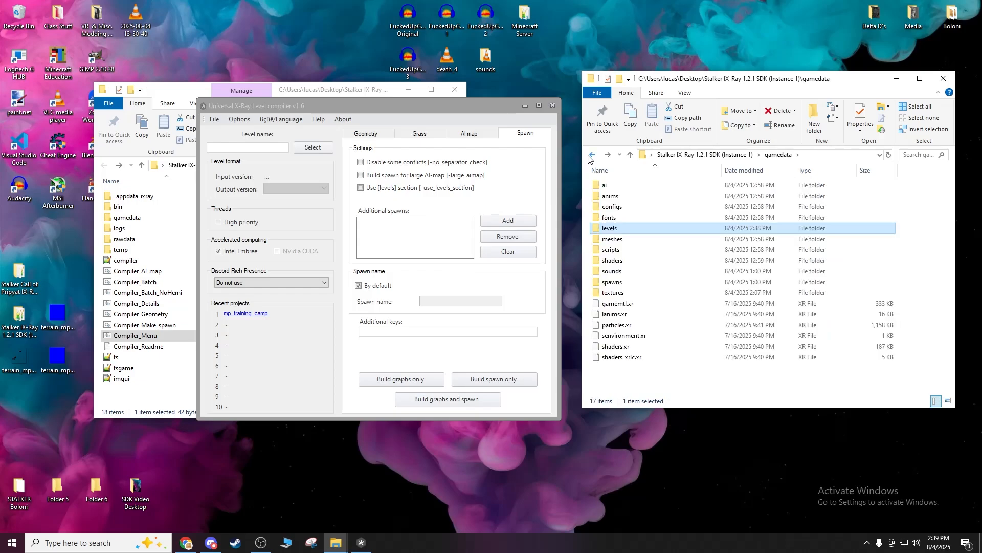
double_click(610, 228)
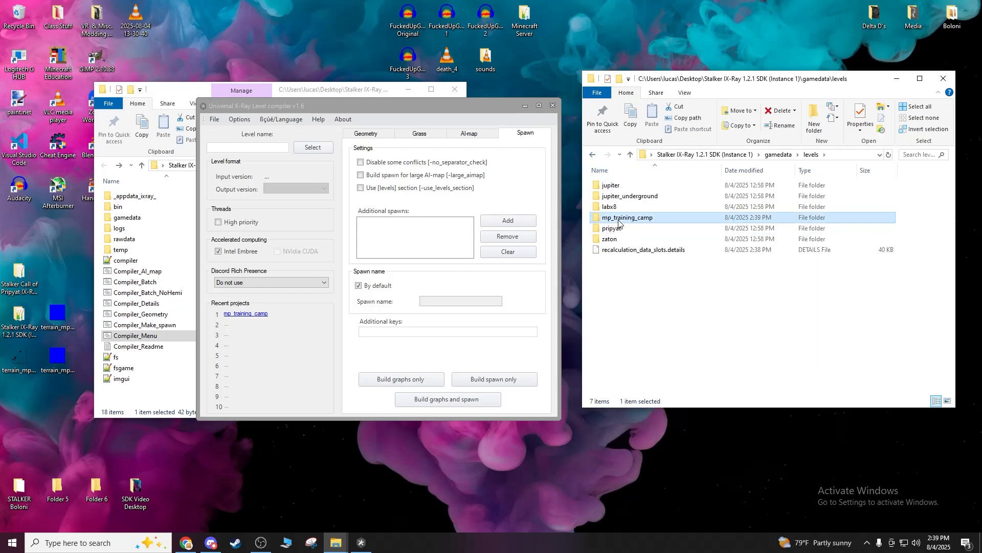
double_click(620, 217)
left_click_drag(698, 82, 691, 19)
left_click_drag(619, 343, 639, 229)
Return to the levels folder and open mp_training_camp in a separate window placed below it.
right_click(665, 92)
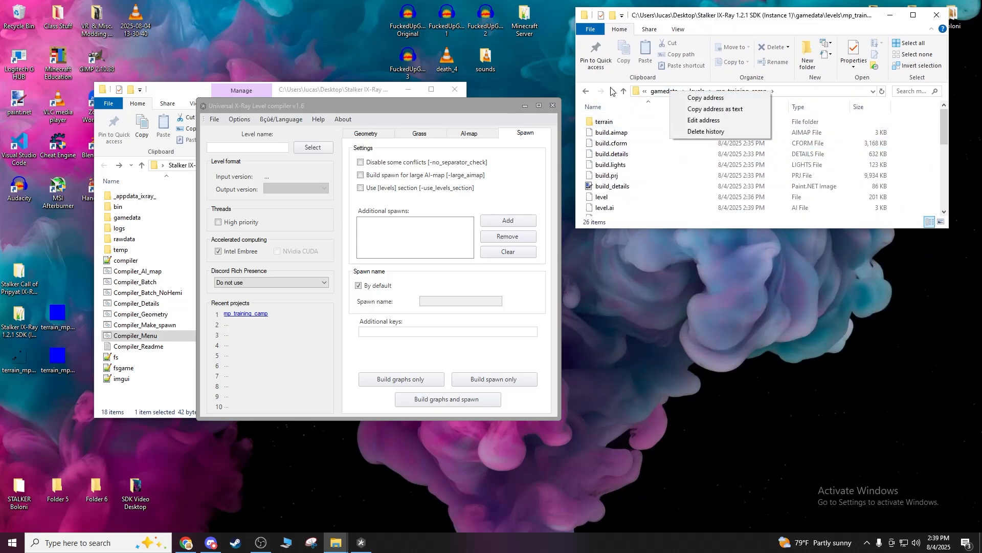
left_click(589, 91)
right_click(605, 155)
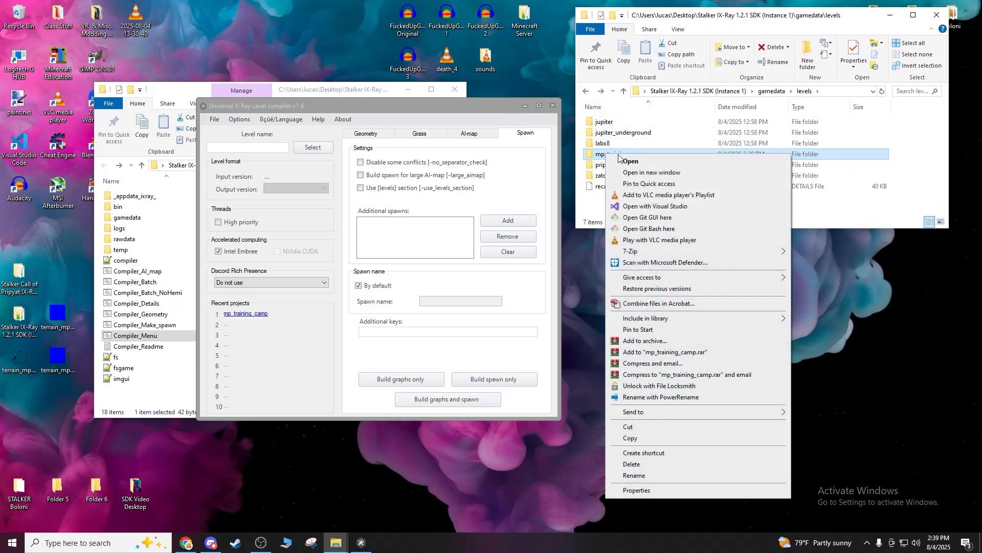
left_click(655, 174)
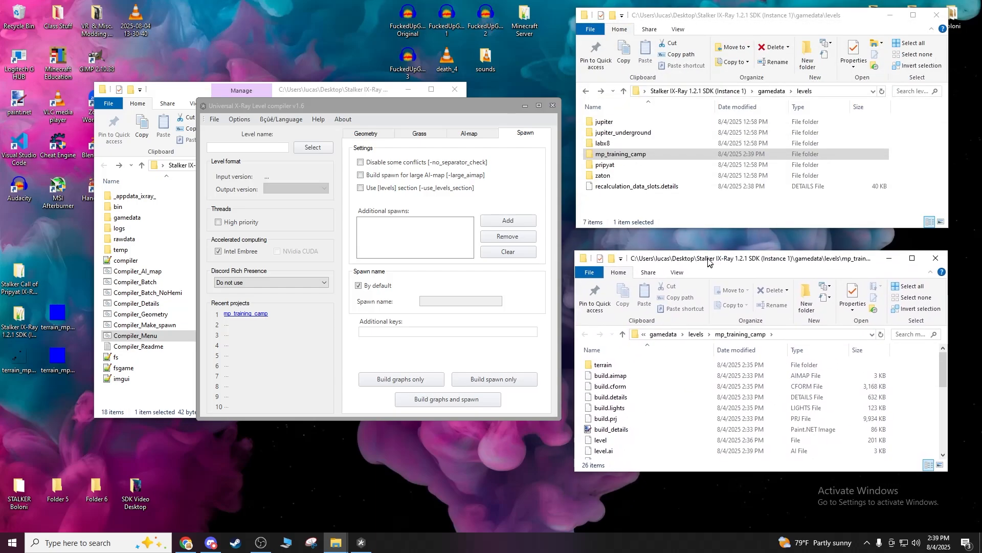
Open gamedata\spawns in the upper folder window and move the all spawn file out to the desktop.
left_click(583, 91)
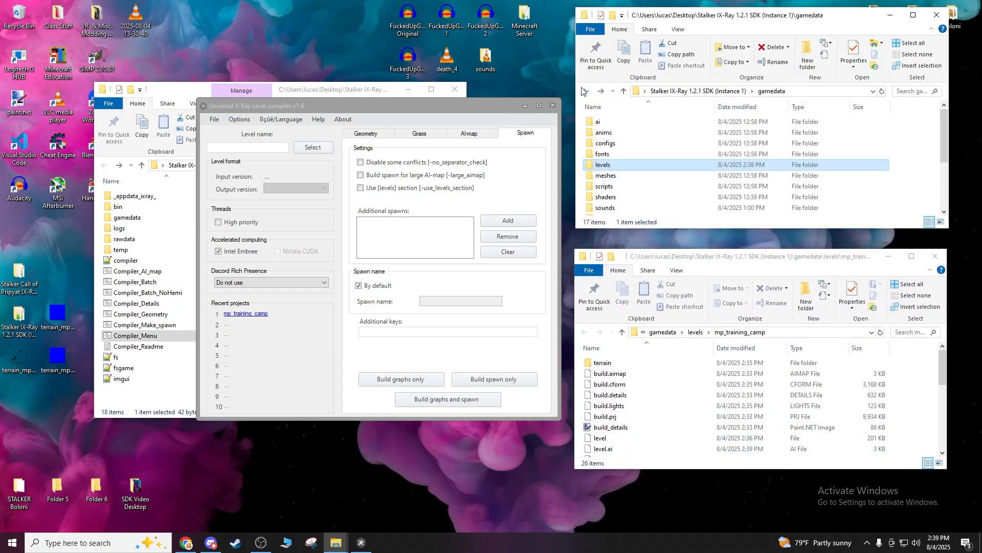
left_click(599, 92)
scroll(620, 184, "down", 2)
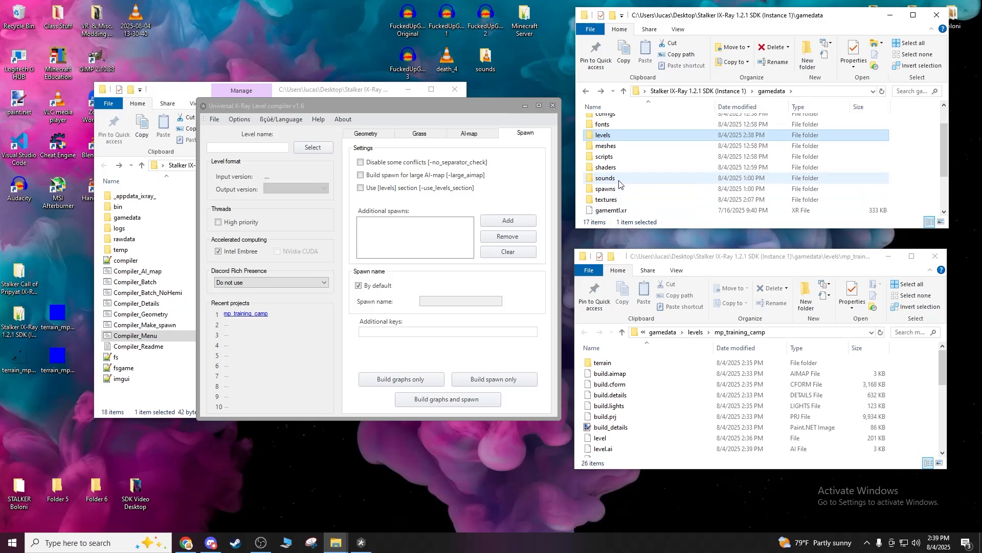
scroll(619, 183, "up", 1)
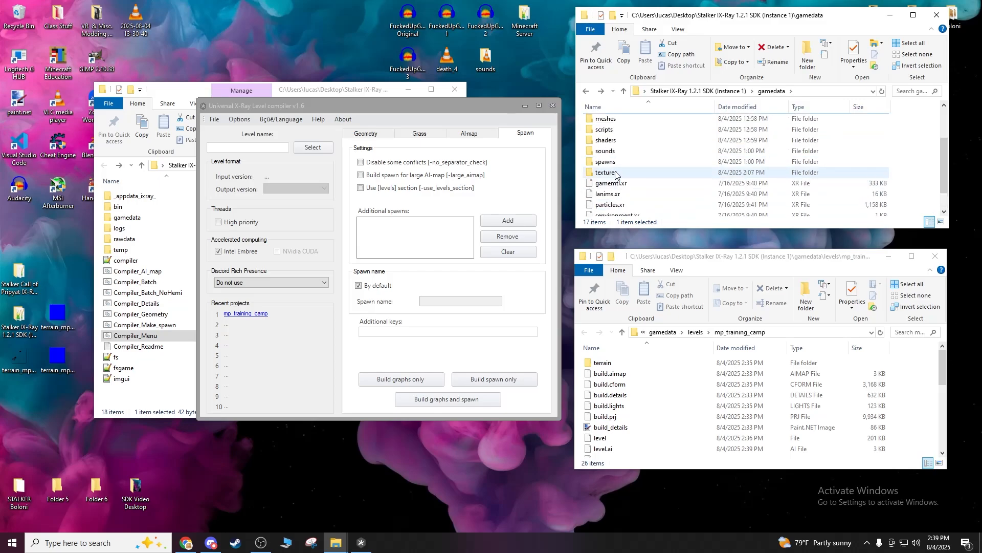
left_click(612, 163)
double_click(613, 163)
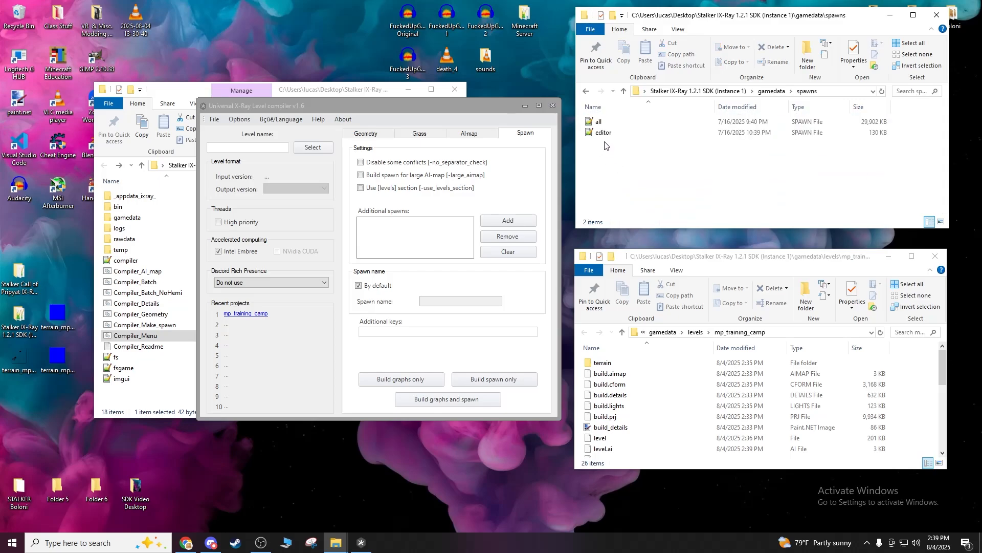
left_click_drag(605, 150, 704, 194)
left_click(21, 442)
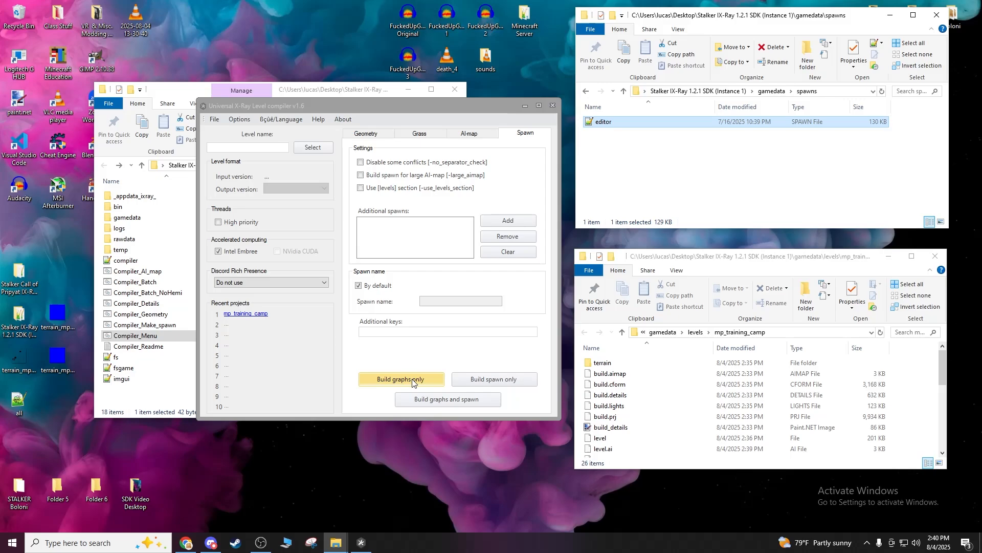
Select mp_training_camp as the level, build only its graphs and dismiss the completion message.
left_click(310, 146)
left_click(359, 243)
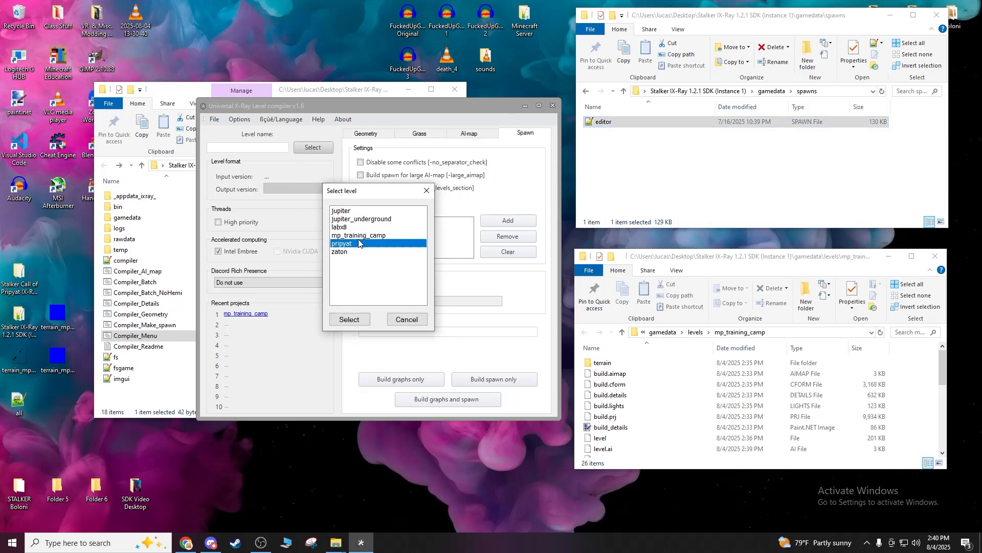
left_click(359, 235)
left_click(350, 319)
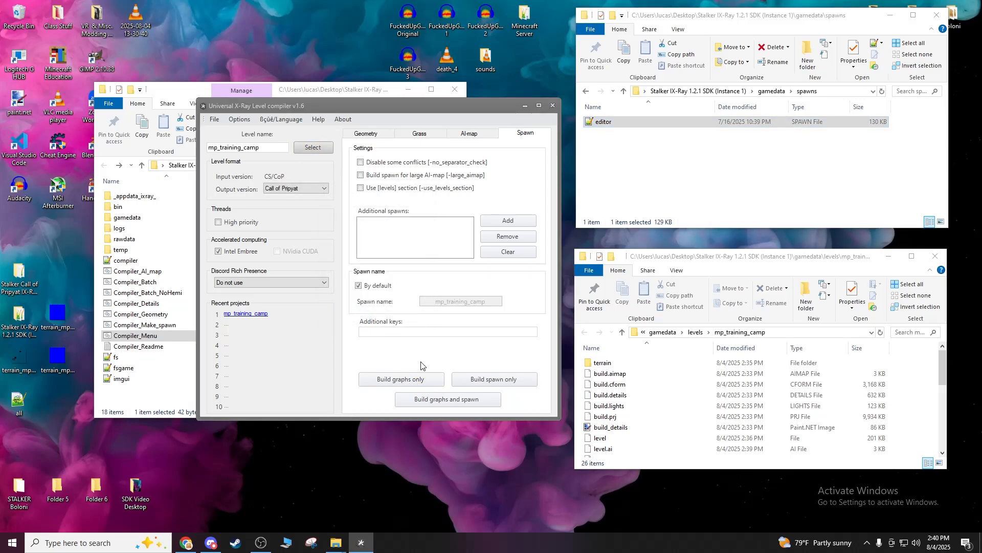
left_click(412, 378)
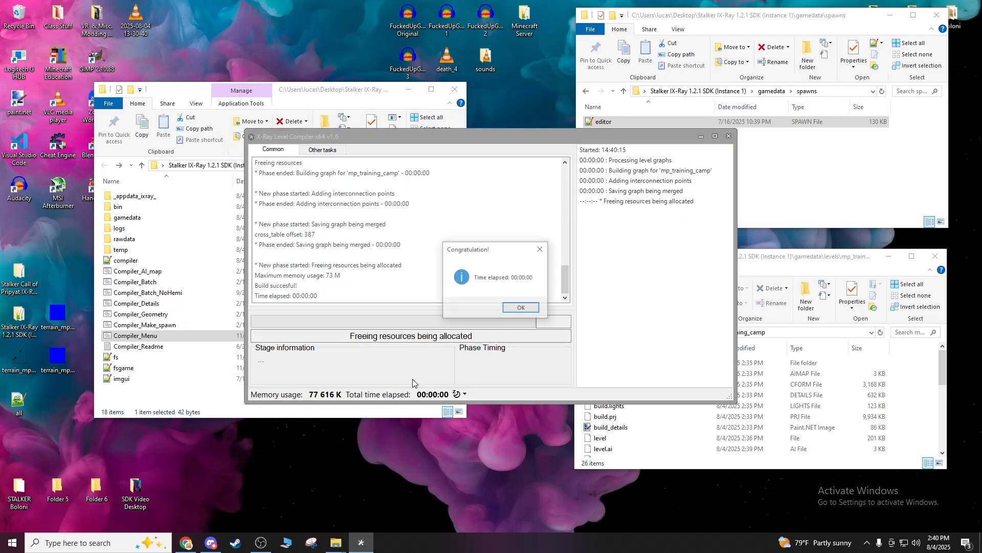
left_click(514, 306)
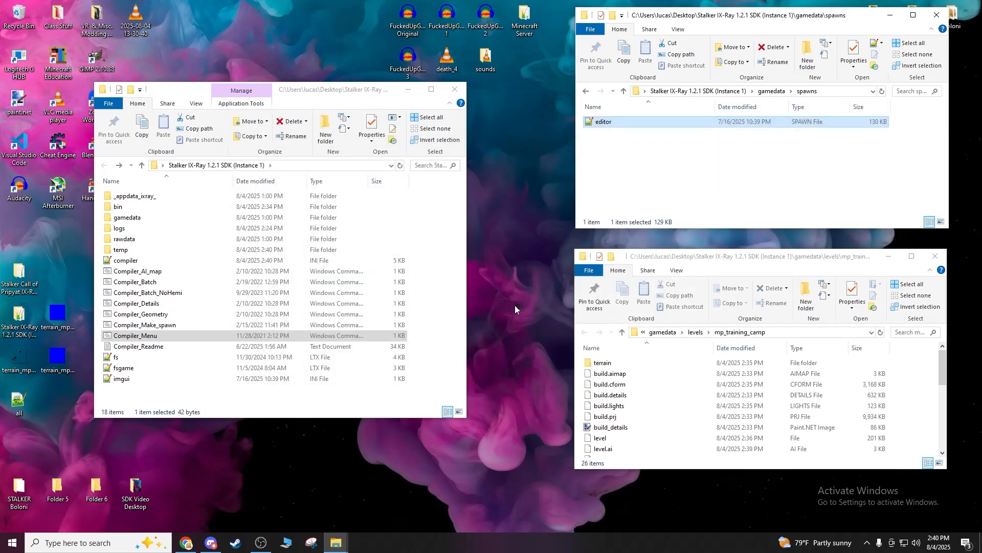
Relaunch Compiler_Menu, move the compiler window clear of the spawns folder and show the Spawn settings.
left_click(170, 337)
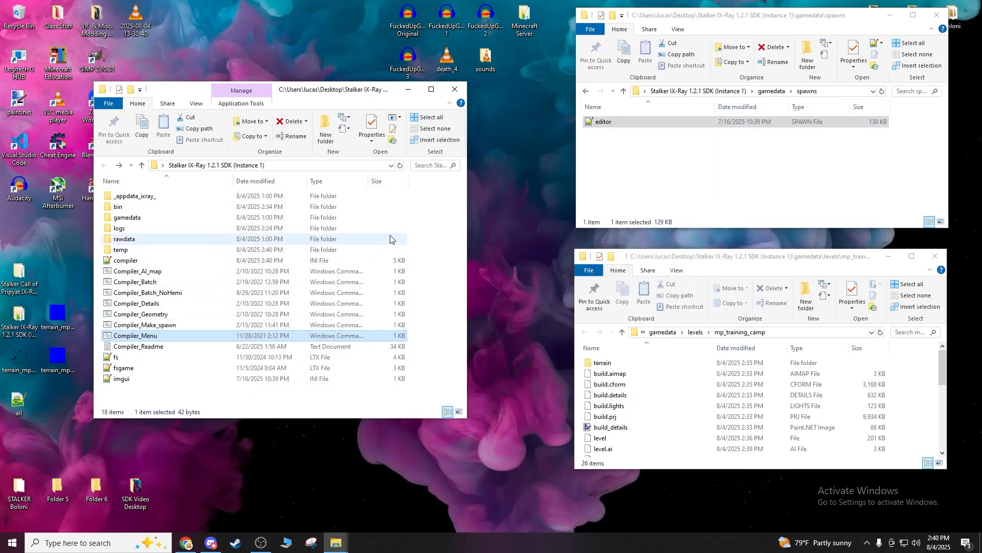
key("Return")
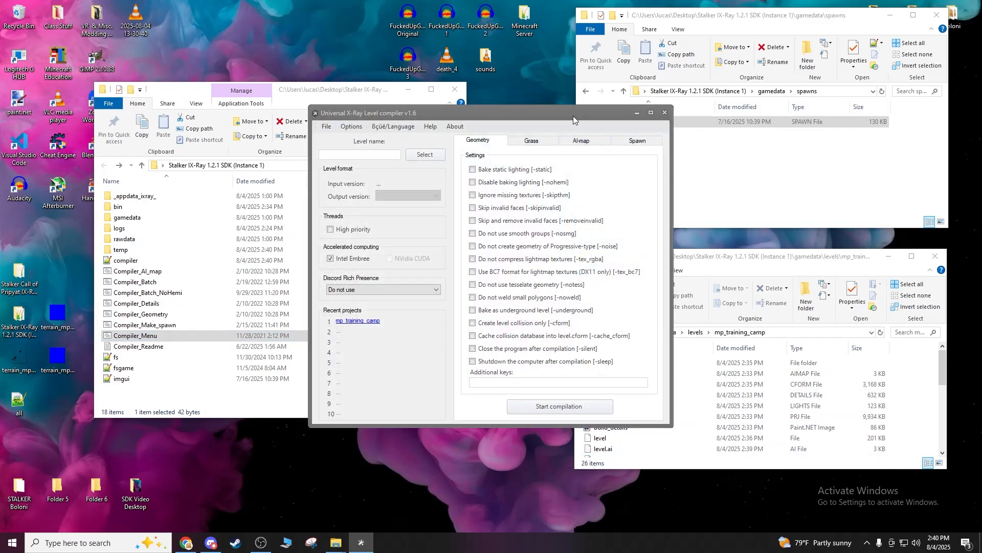
left_click_drag(573, 115, 461, 110)
left_click(525, 135)
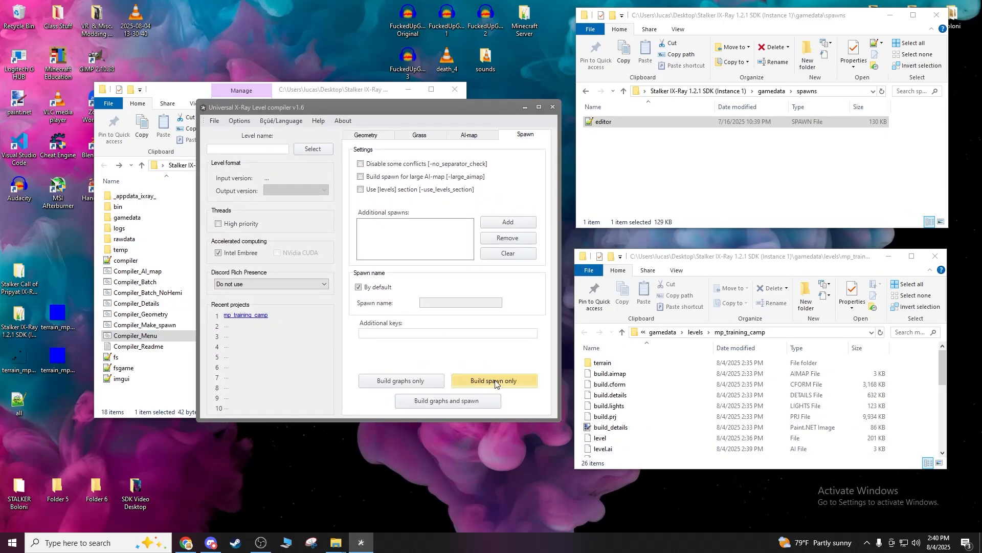
Select mp_training_camp as the level, build its graphs and spawn together, and dismiss the completion message.
left_click(458, 401)
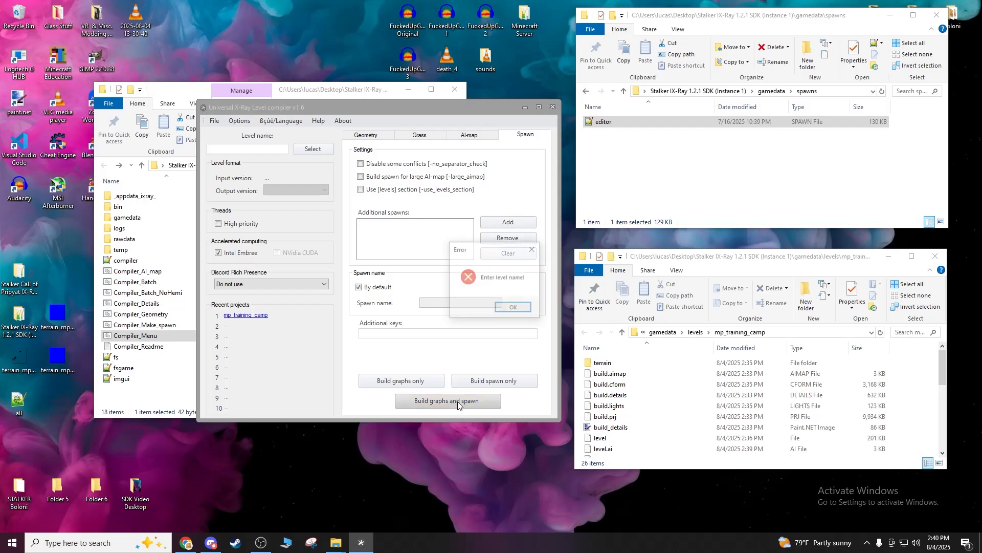
left_click(514, 307)
left_click(313, 149)
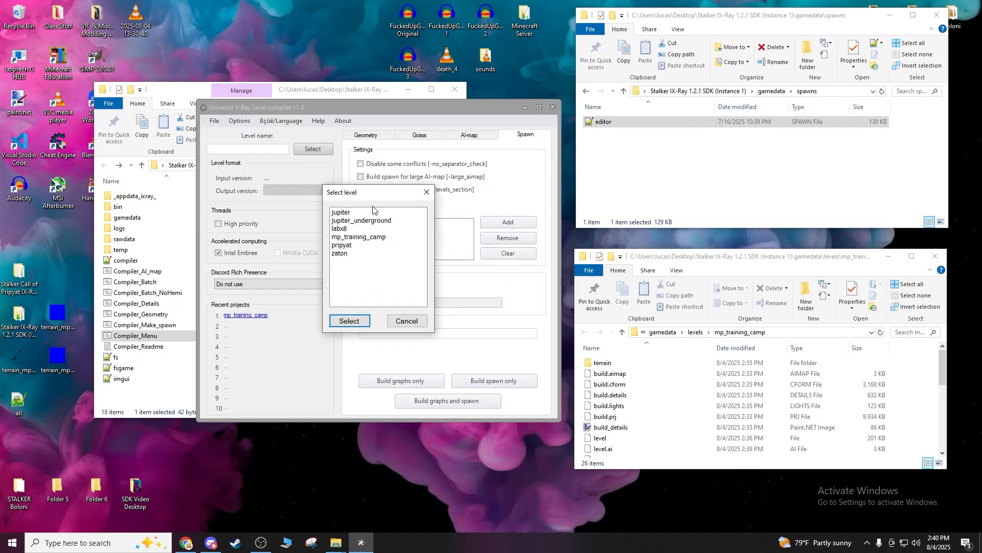
left_click(373, 239)
left_click(350, 321)
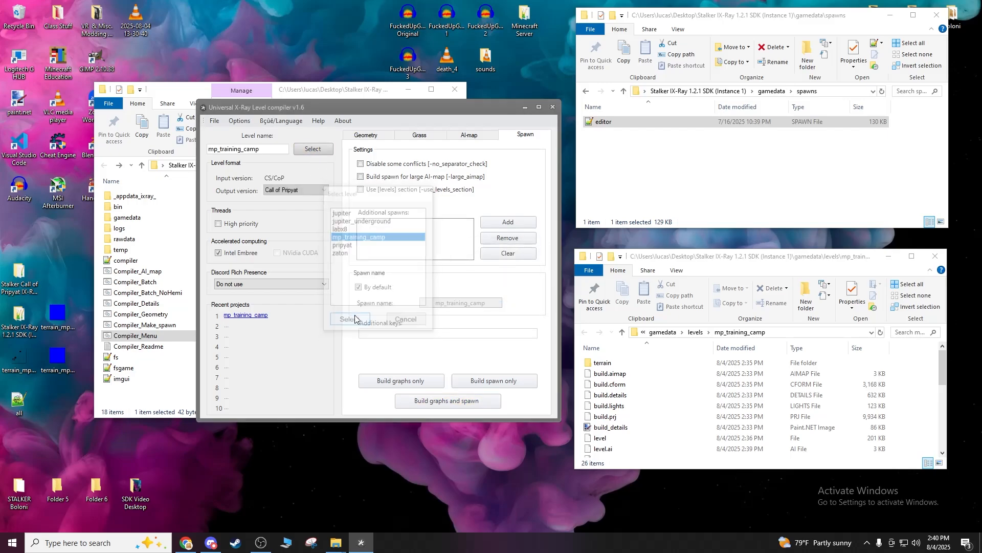
left_click(446, 401)
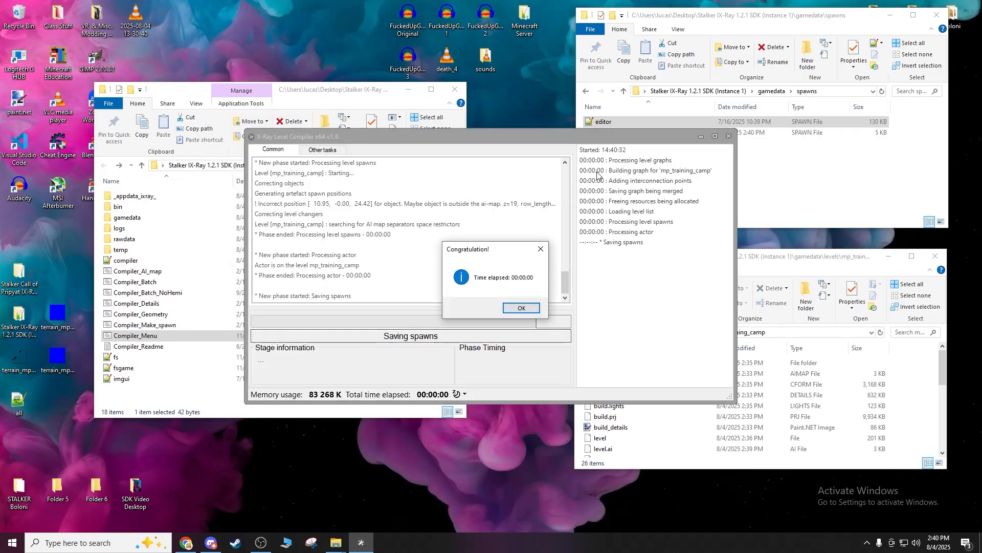
key("Return")
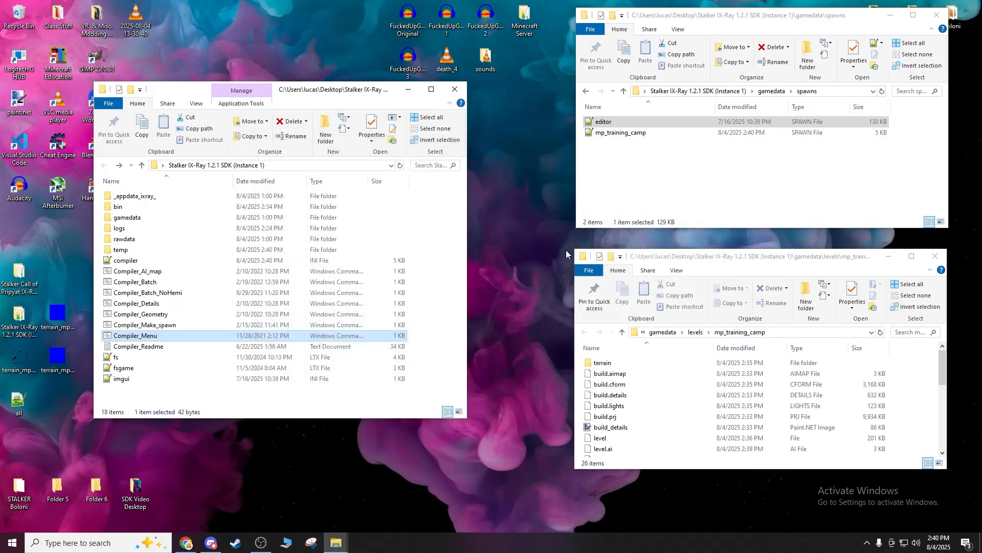
View the contents of the compiled mp_training_camp spawn file in the text editor and close it.
left_click(628, 136)
double_click(627, 134)
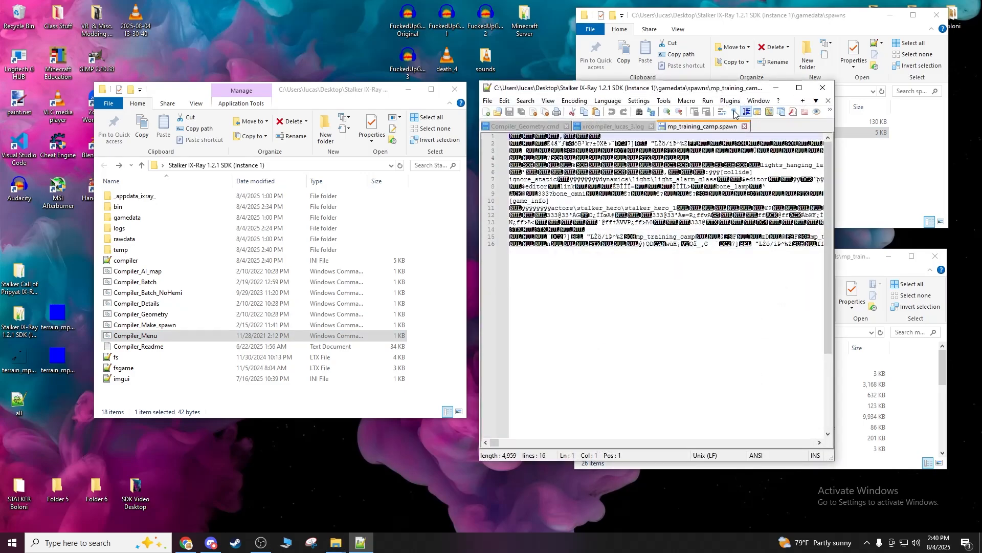
left_click(828, 91)
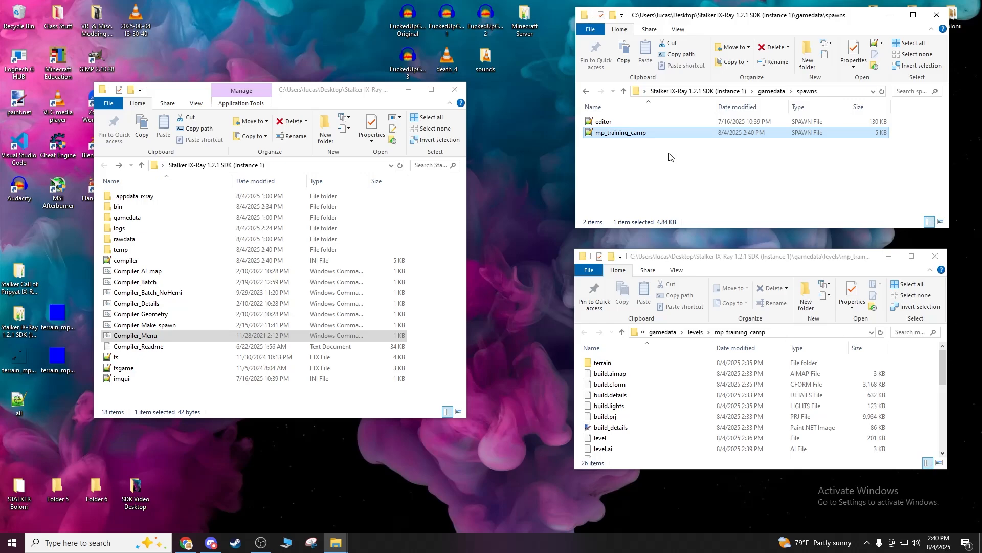
Examine the original all spawn file in the Stalker Call of Pripyat IX-Ray 1.2.1 gamedata\spawns folder, and return to the SDK's root folder.
double_click(128, 218)
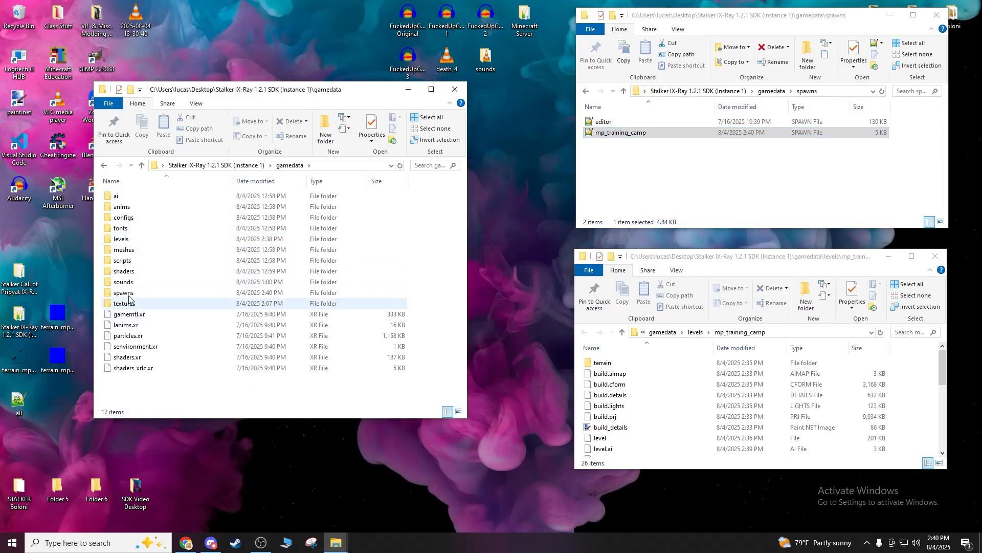
left_click(19, 278)
double_click(19, 275)
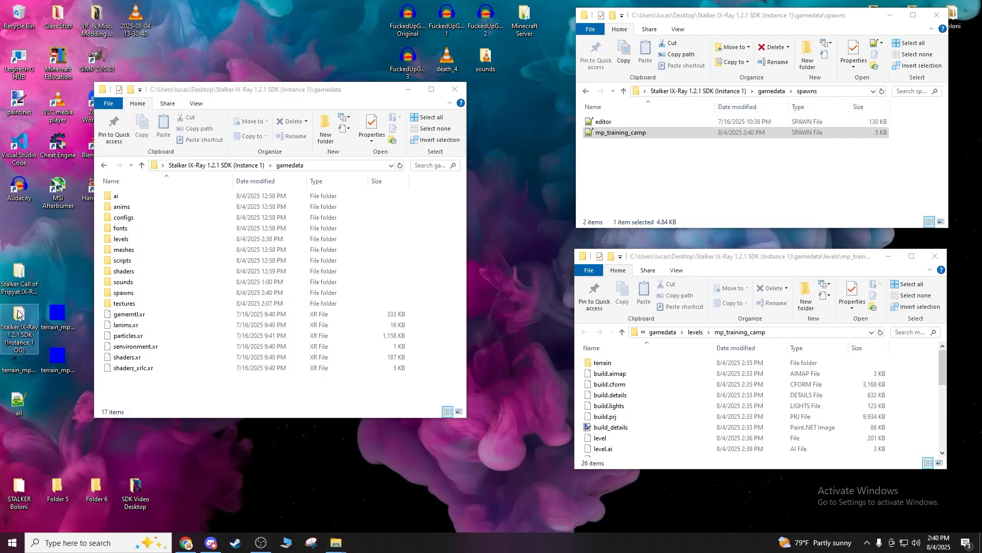
double_click(235, 234)
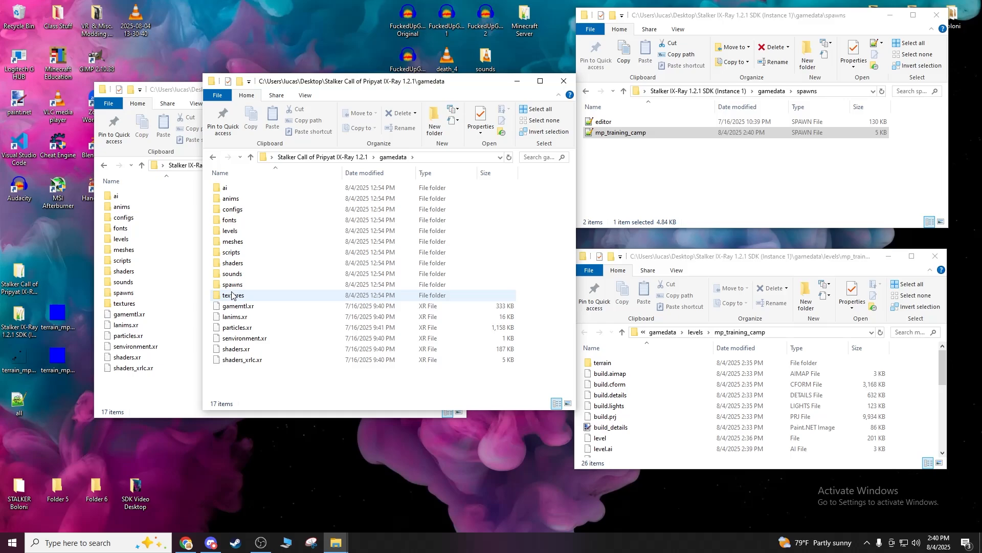
double_click(229, 286)
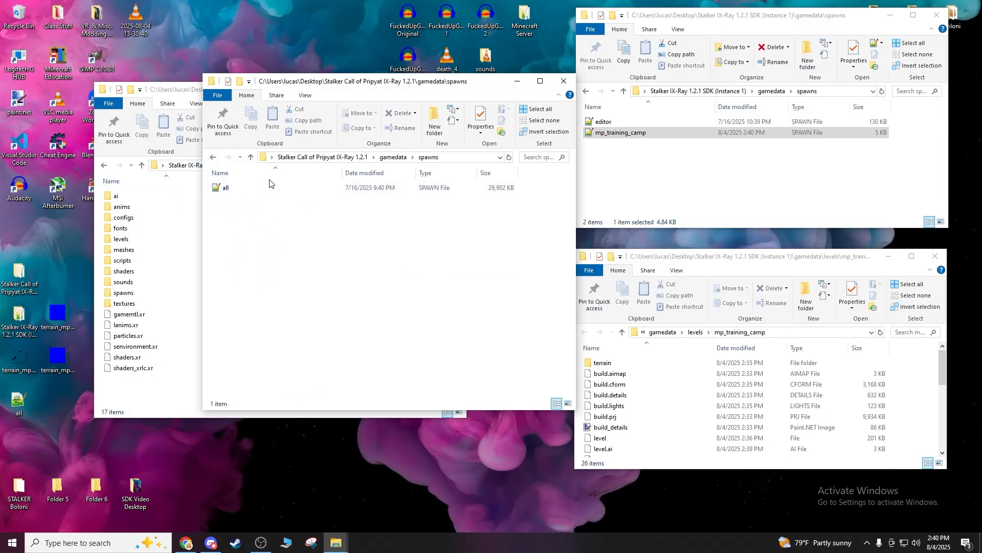
double_click(253, 188)
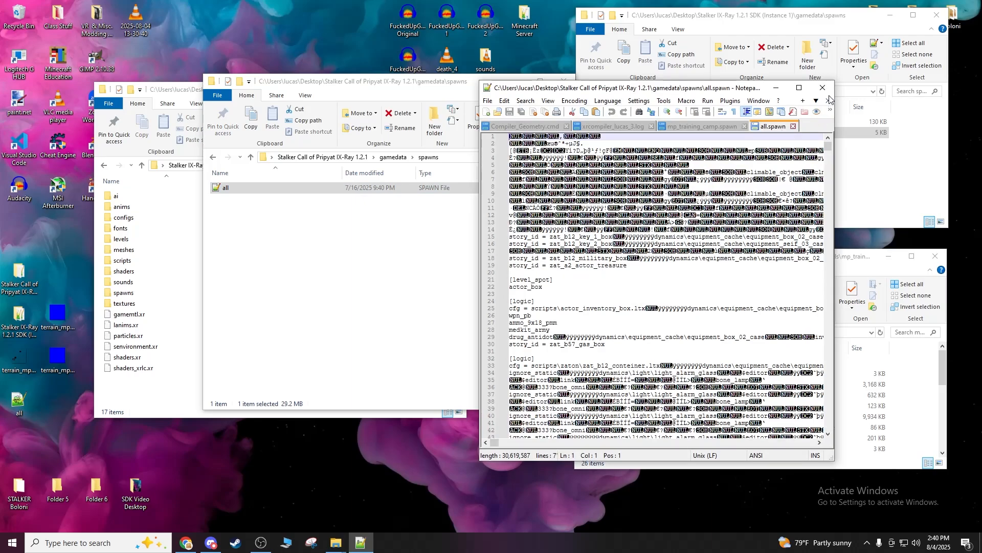
left_click(823, 87)
left_click_drag(463, 87, 413, 100)
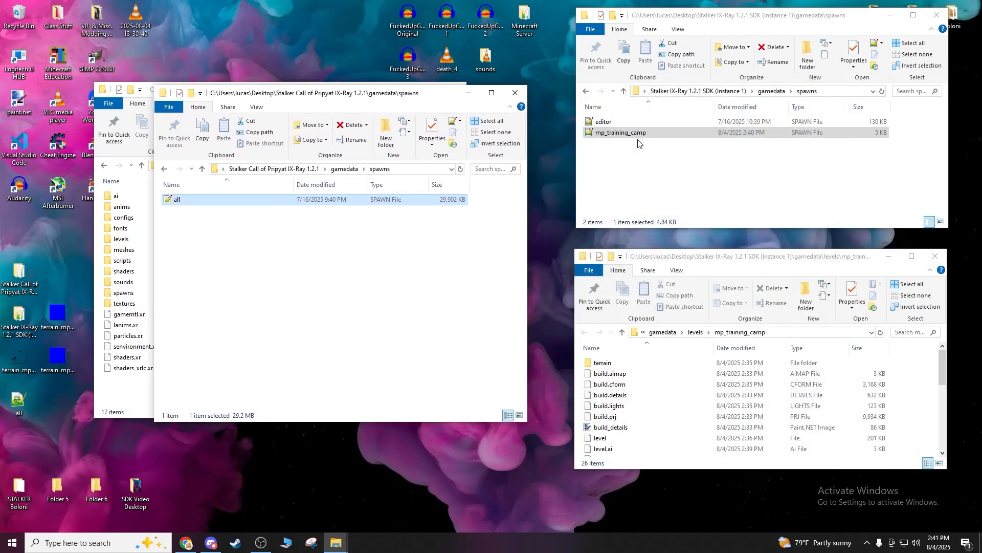
left_click(525, 92)
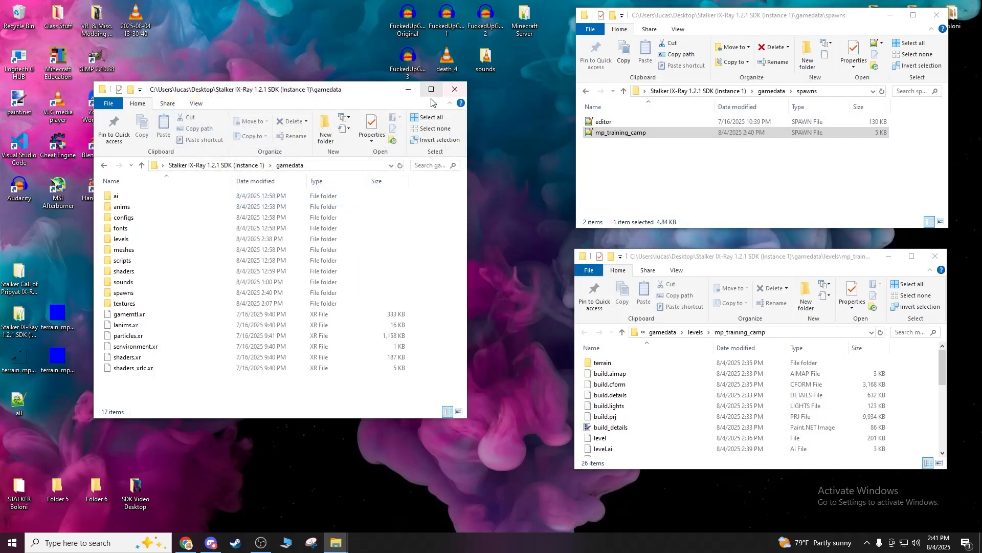
left_click(105, 166)
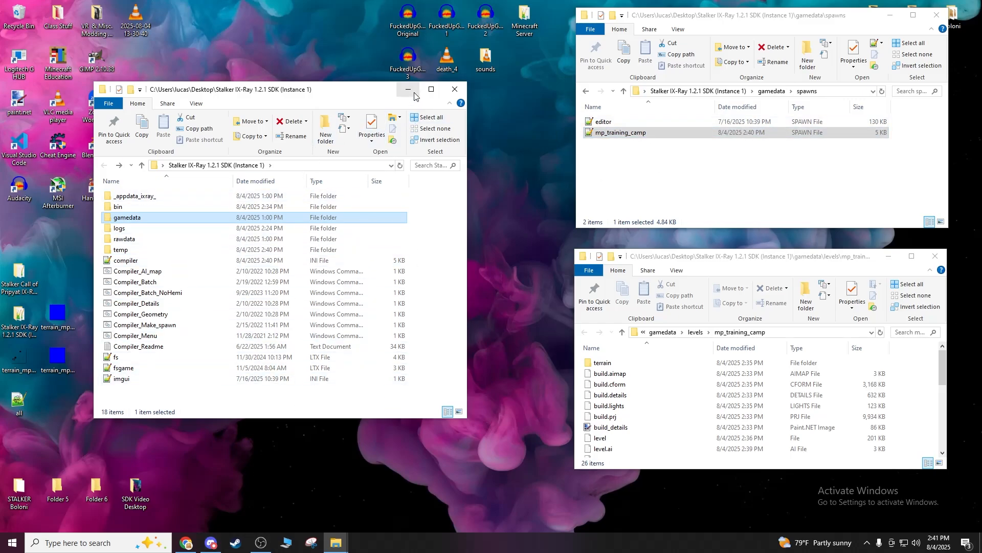
Relaunch Compiler_Menu and move the compiler window clear of the spawns file list.
mouse_move(335, 542)
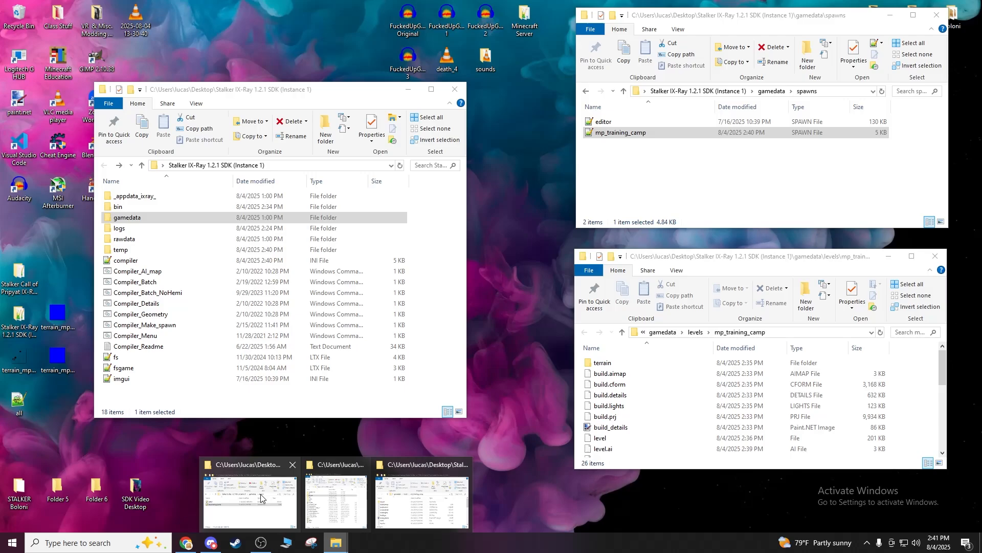
mouse_move(324, 492)
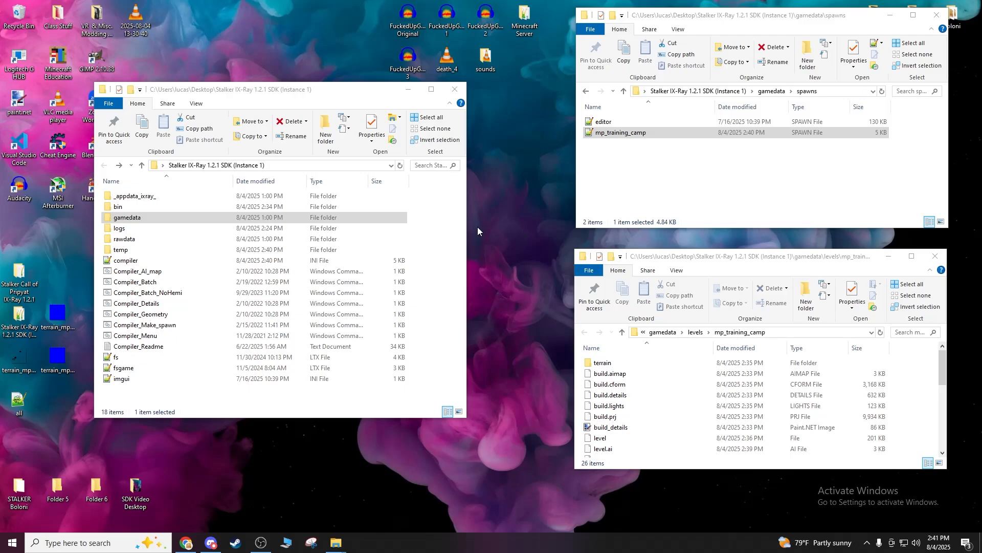
left_click(153, 336)
double_click(153, 337)
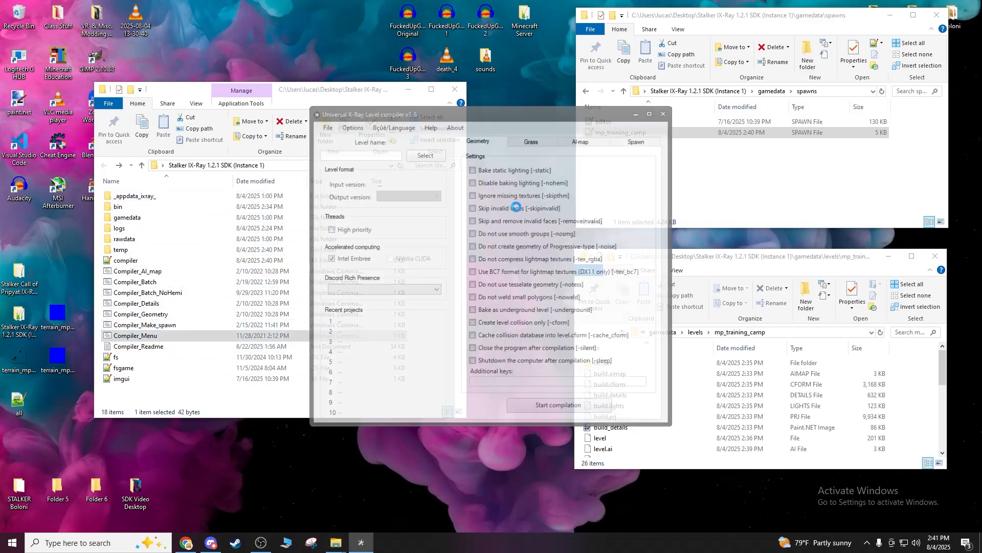
Rename the mp_training_camp spawn file as mp_training_campll.
left_click(649, 134)
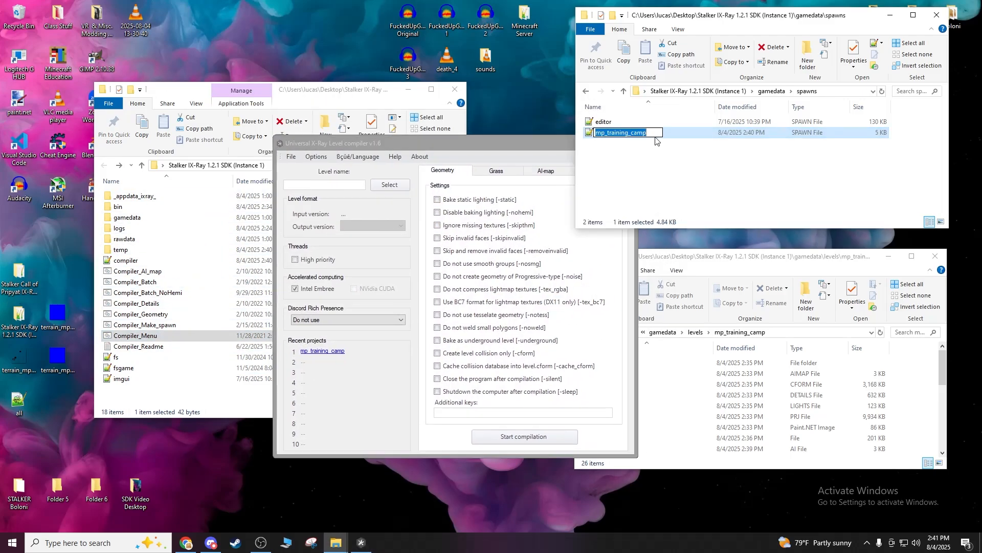
left_click(652, 132)
type("ll")
key("Return")
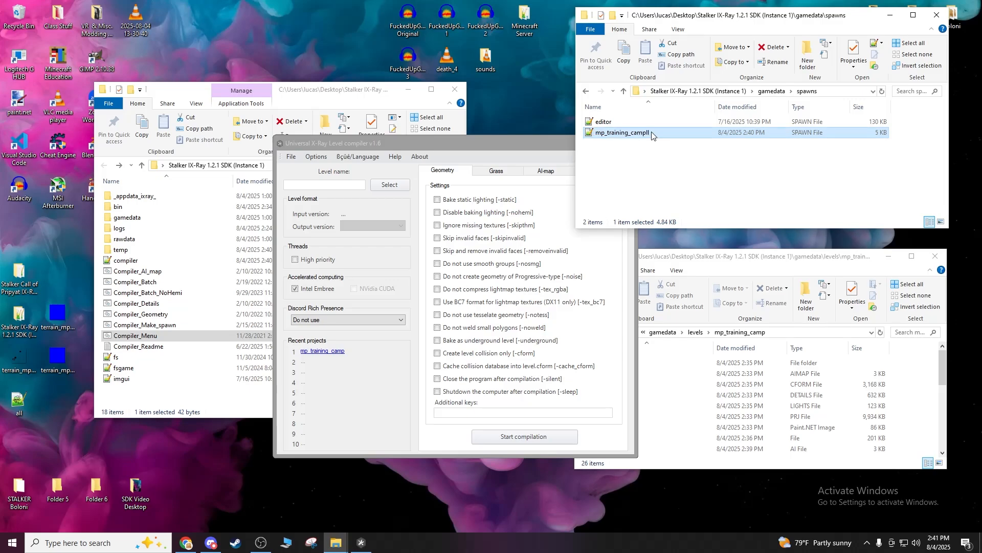
Build only the spawn for mp_training_camp with the default spawn name in the level compiler, and close the compiler when it finishes.
left_click_drag(517, 143, 467, 141)
left_click(552, 169)
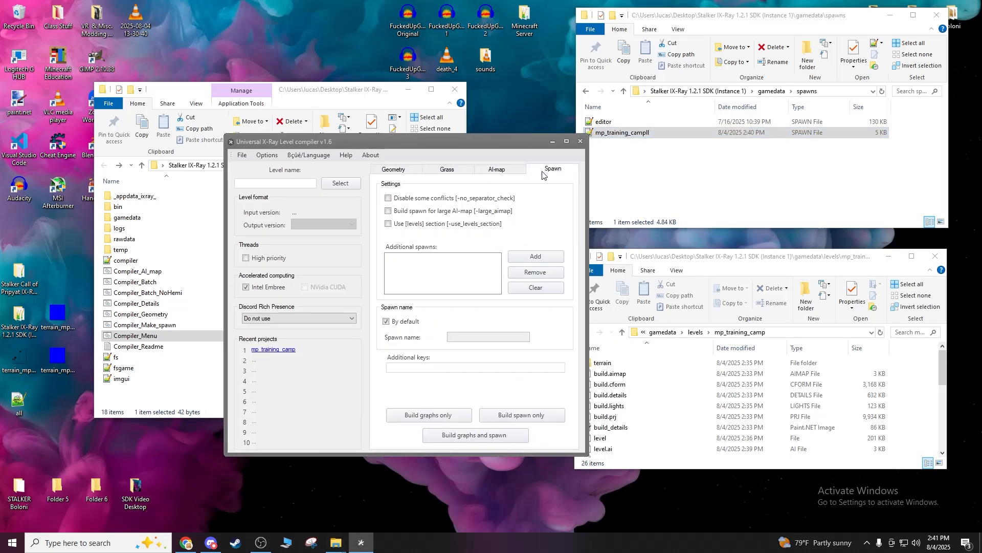
left_click(342, 184)
left_click(384, 271)
left_click(379, 358)
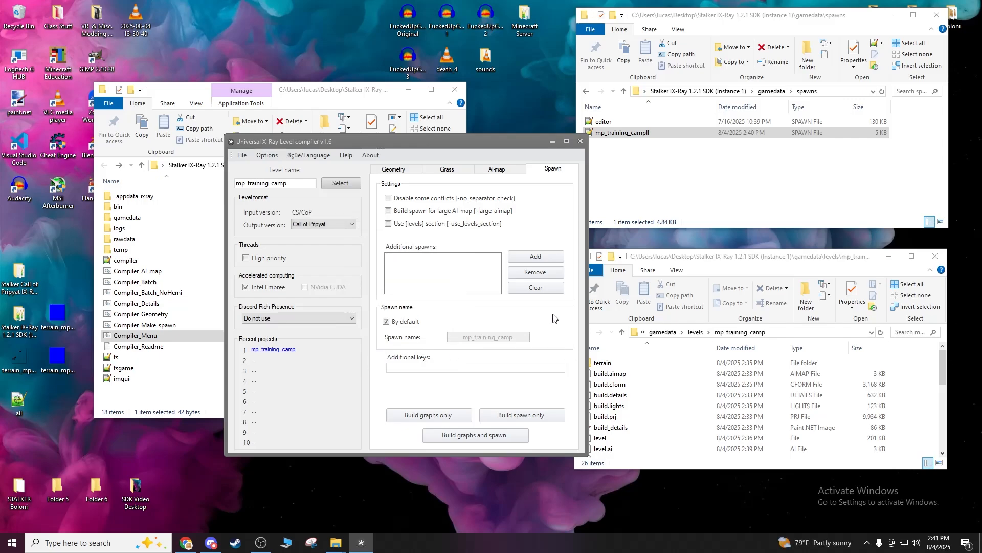
left_click(535, 419)
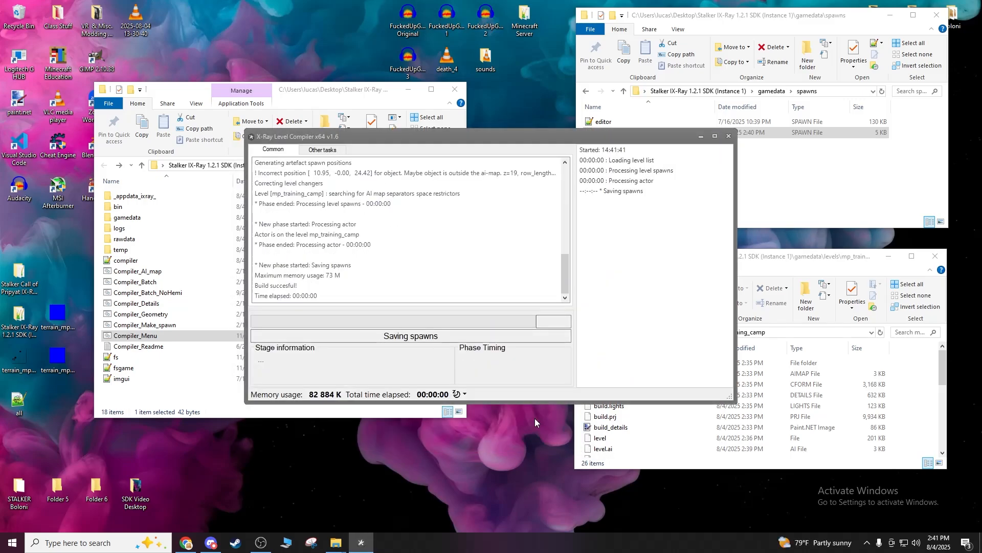
left_click(519, 308)
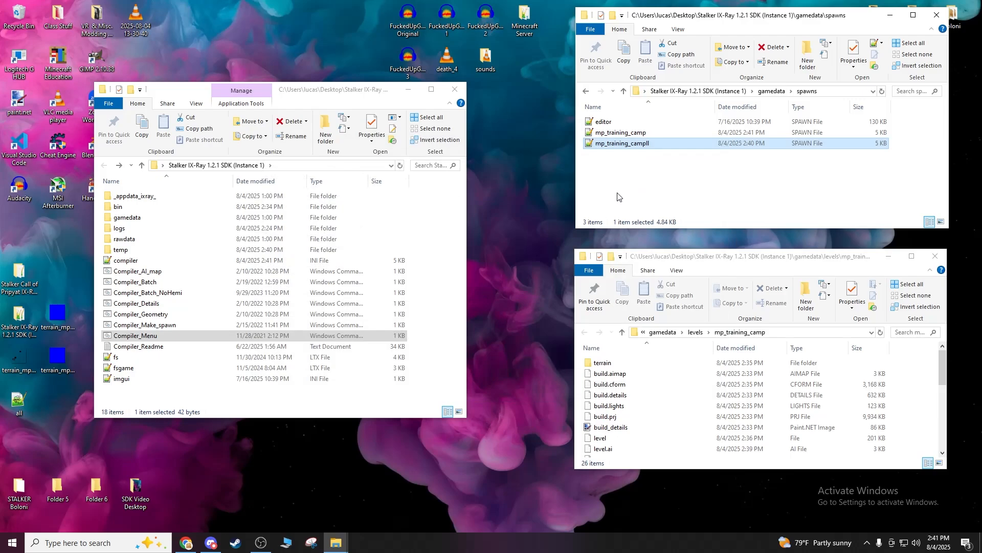
Delete the newly built mp_training_camp spawn file and rename mp_training_campll as mp_training_camp.
right_click(636, 135)
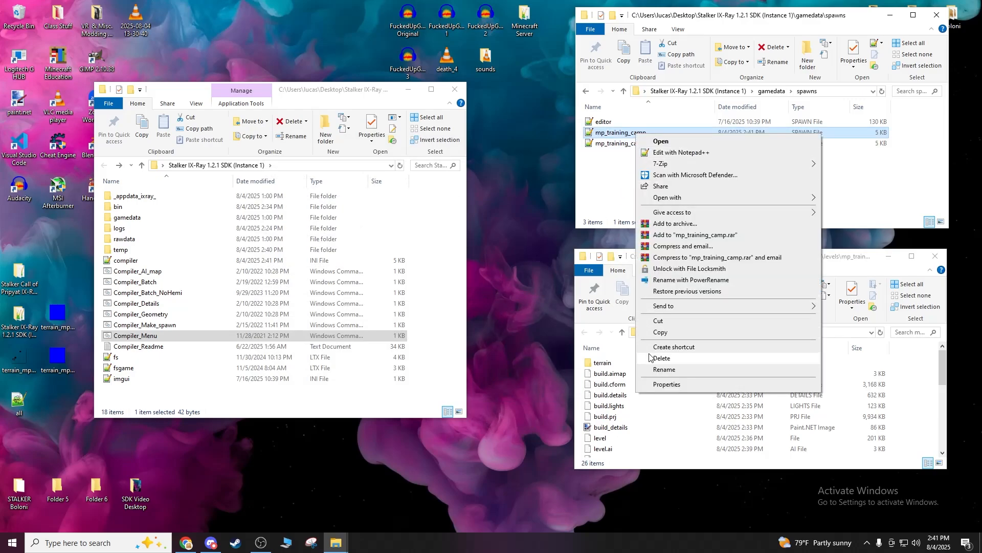
left_click(660, 350)
left_click(635, 137)
key("End")
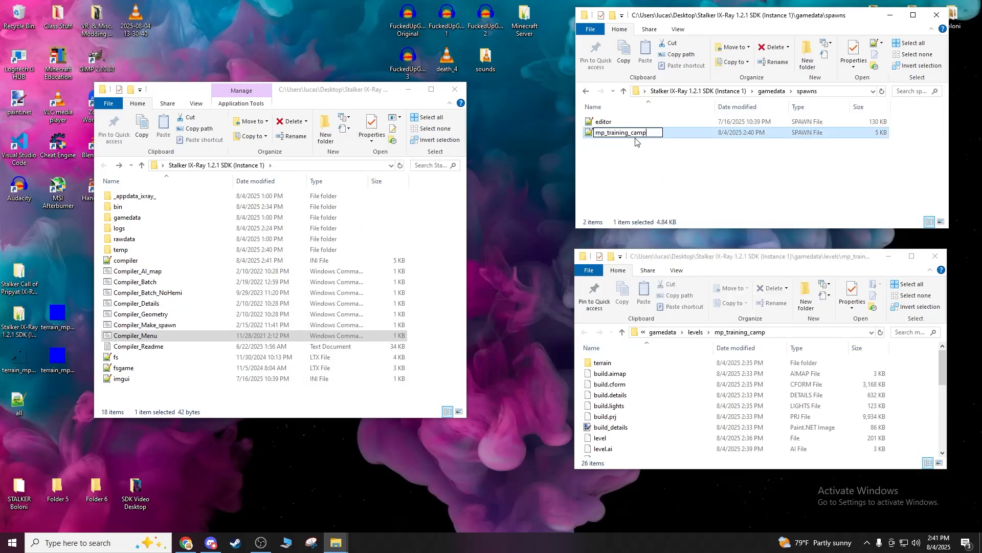
key("Return")
Rename the compiled mp_training_camp spawn file in the SDK's spawns folder as all.
left_click(629, 133)
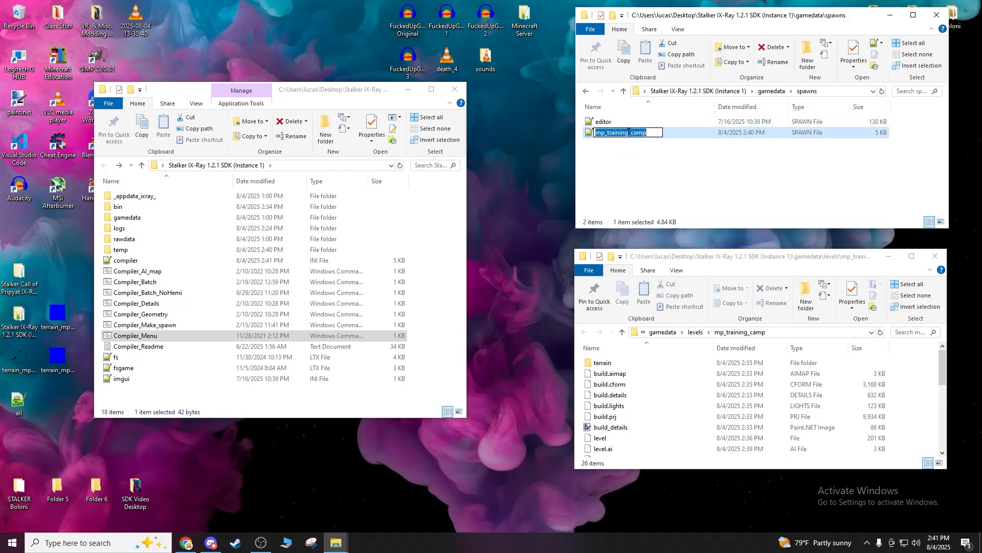
type("AL")
key("BackSpace")
key("BackSpace")
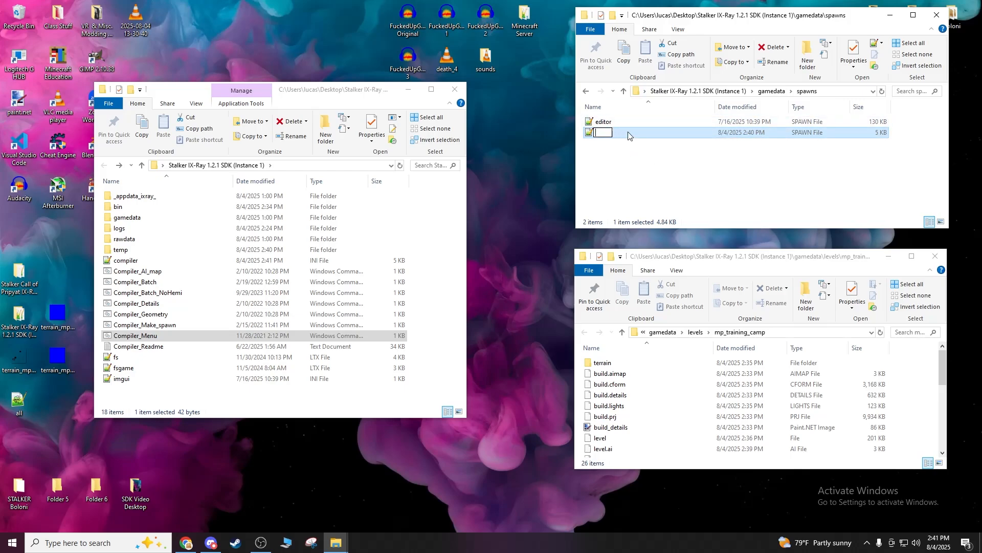
type("all")
key("Return")
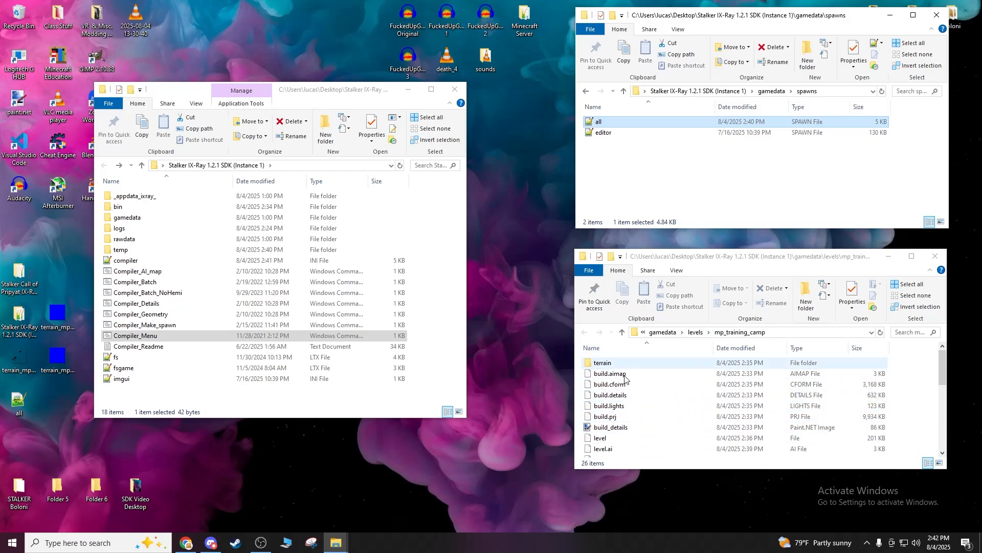
Close the SDK's root folder and open the Stalker Call of Pripyat IX-Ray 1.2.1 folder beside the remaining SDK folder windows.
scroll(625, 379, "down", 6)
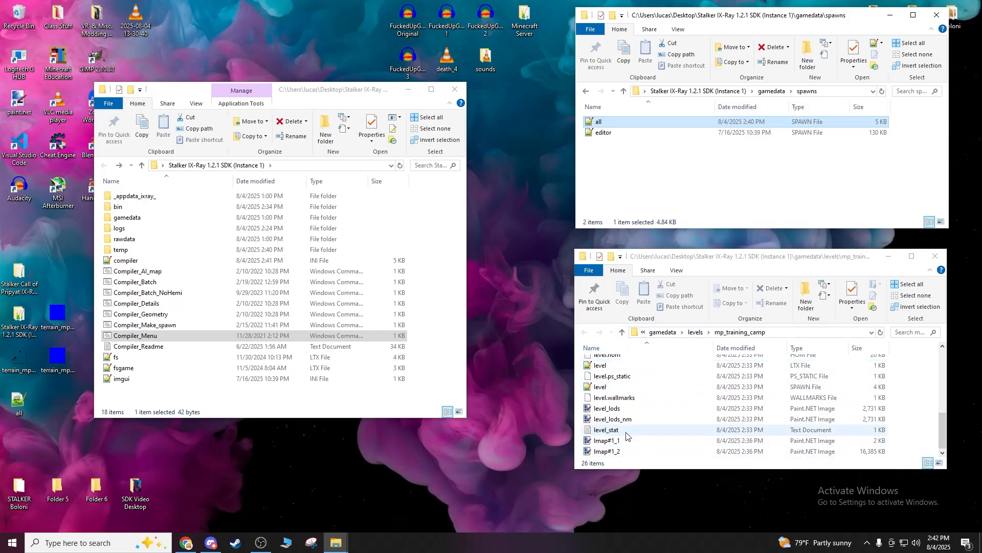
scroll(626, 435, "up", 6)
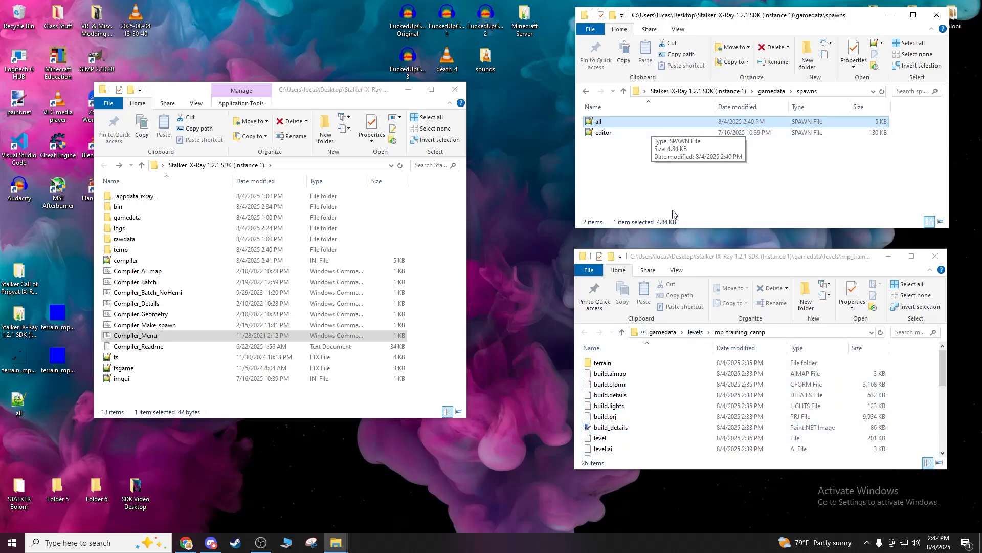
left_click_drag(719, 260, 720, 246)
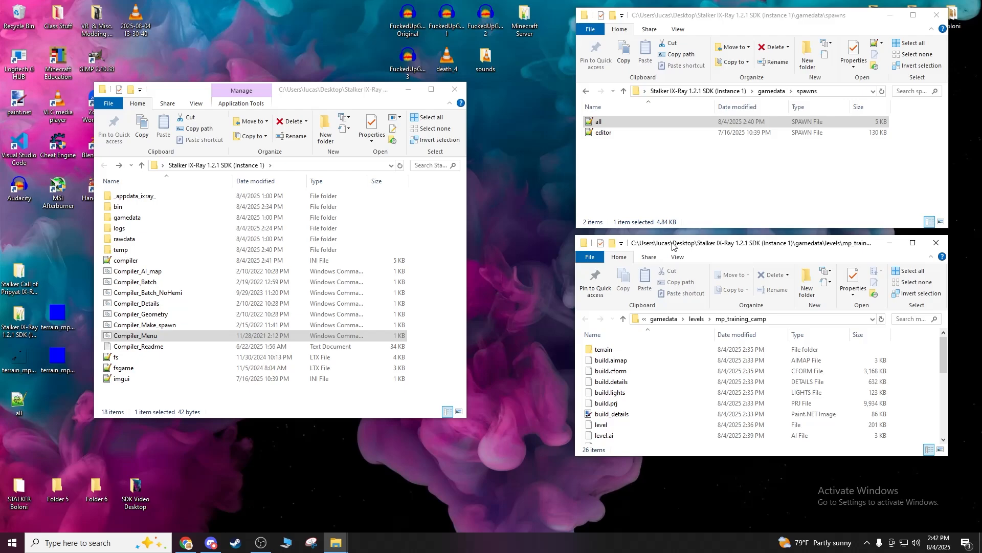
left_click(455, 91)
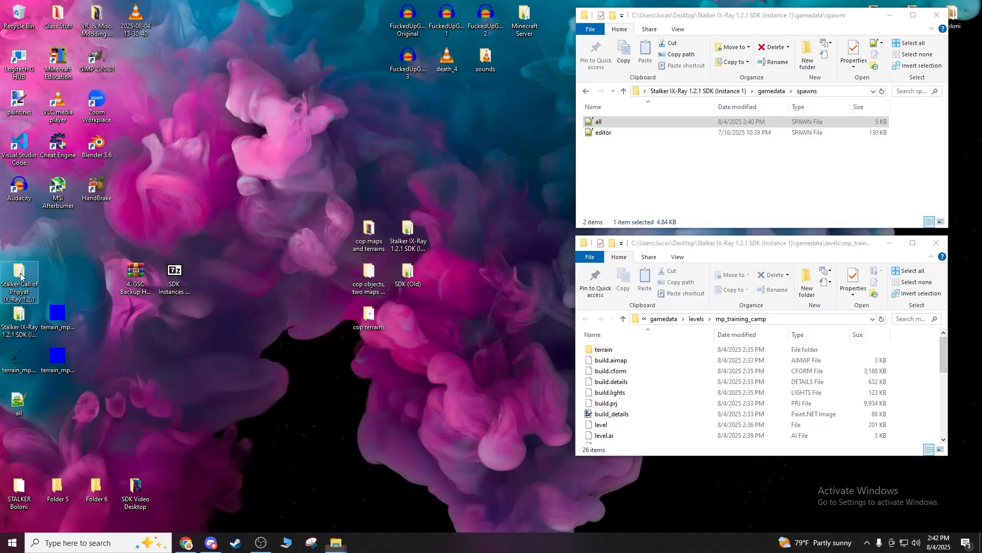
double_click(19, 279)
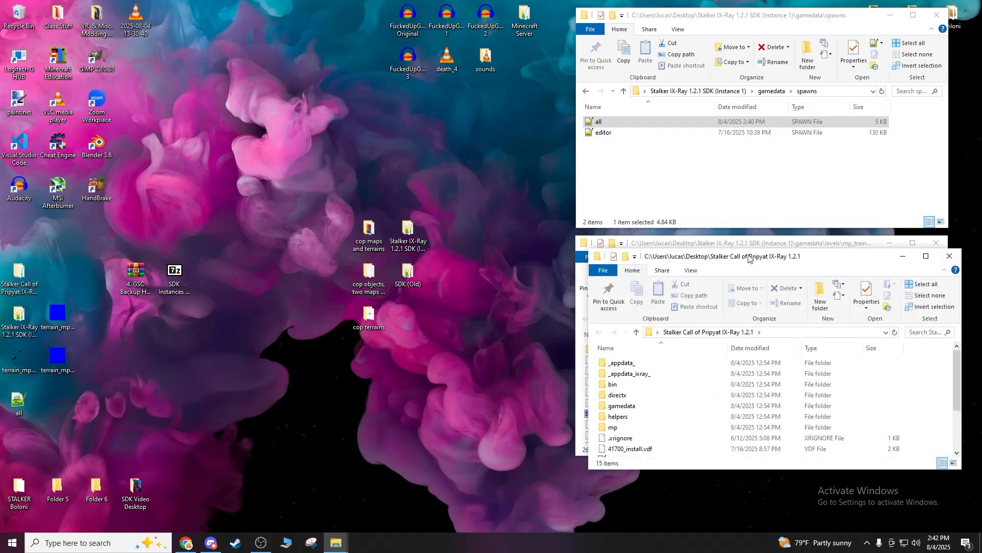
left_click_drag(722, 246, 338, 154)
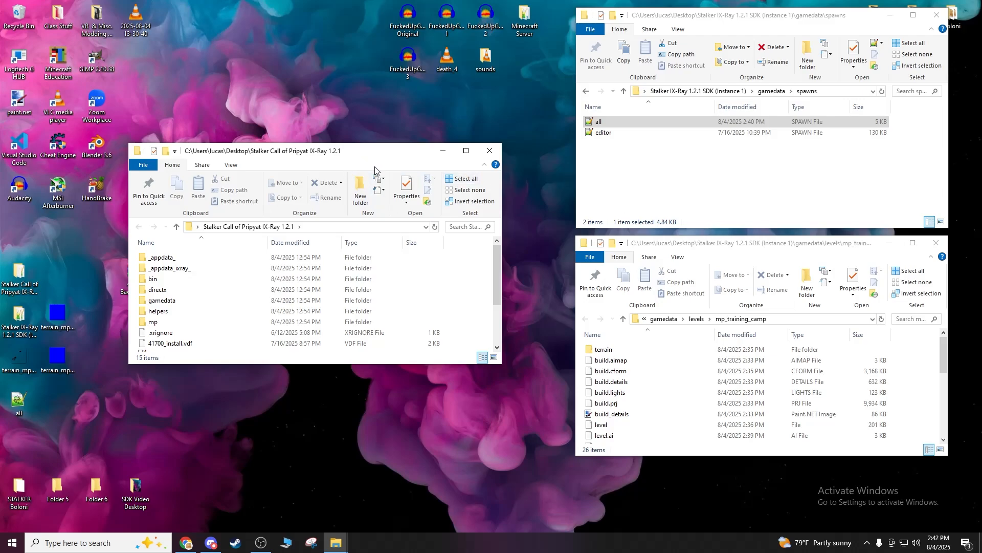
Copy the mp_training_camp folder from the SDK's gamedata\levels into the game's gamedata\levels folder.
left_click(697, 318)
double_click(163, 301)
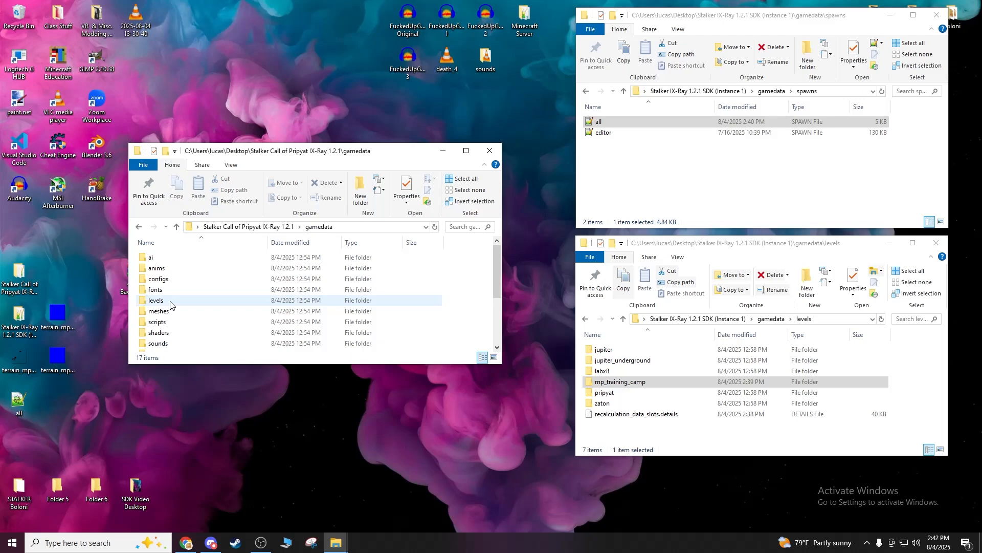
scroll(176, 309, "down", 1)
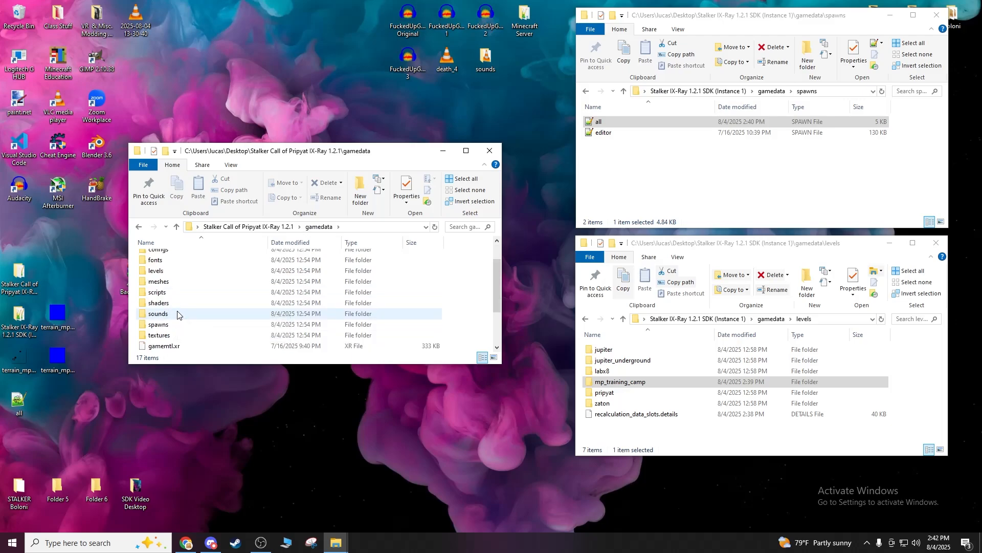
double_click(165, 276)
right_click(625, 382)
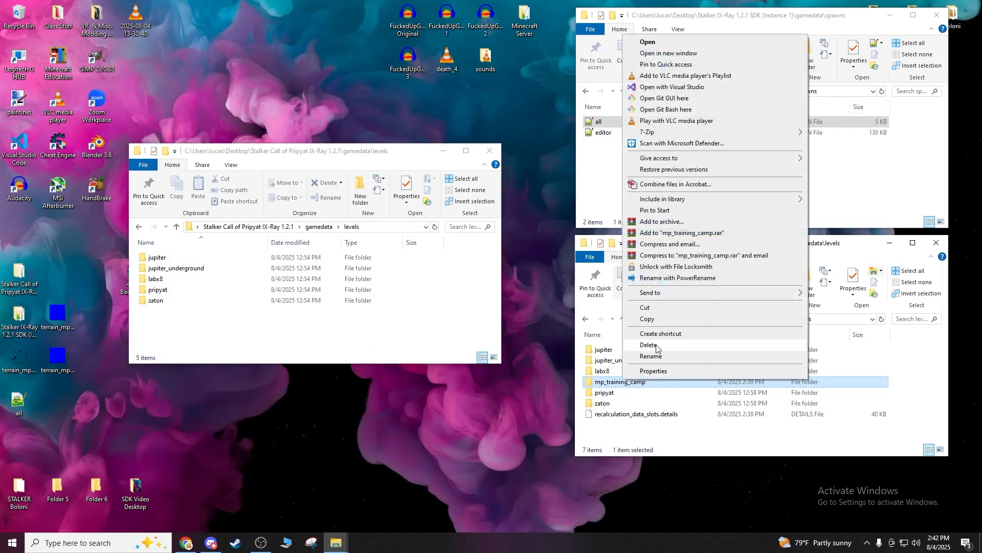
left_click(648, 318)
left_click(248, 330)
key("ctrl+v")
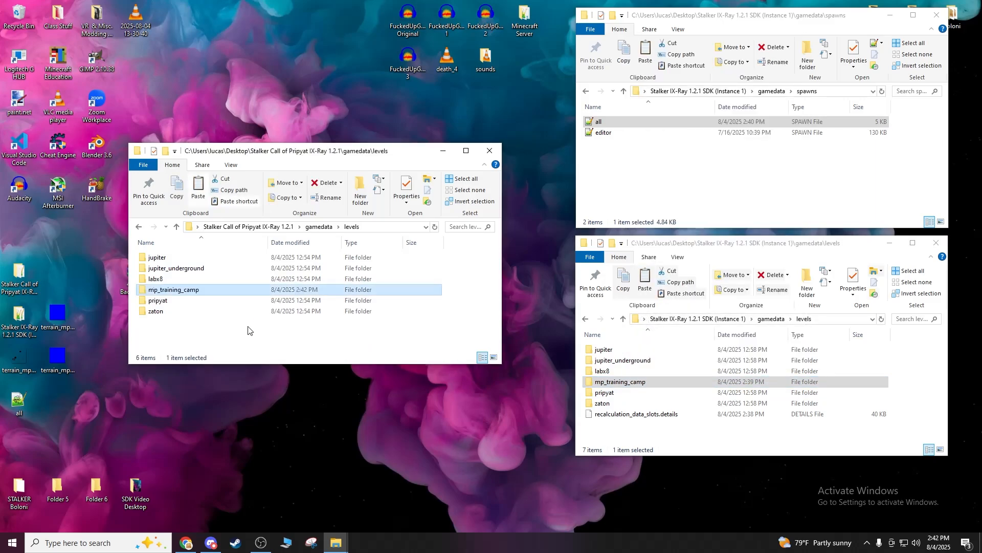
Rename the original all spawn file in the game's gamedata\spawns folder as allOLD.
left_click(139, 227)
scroll(161, 290, "down", 2)
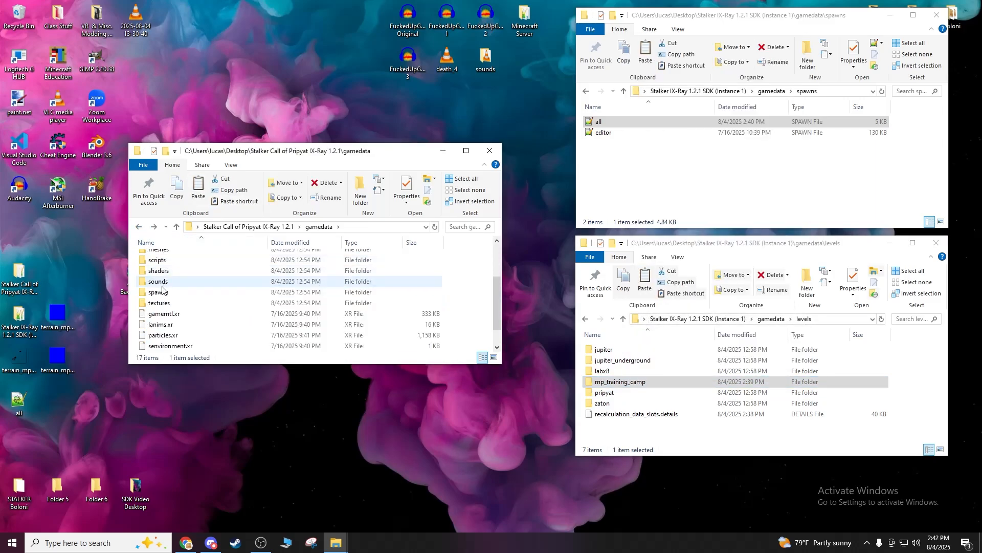
double_click(158, 292)
left_click(161, 258)
left_click(162, 259)
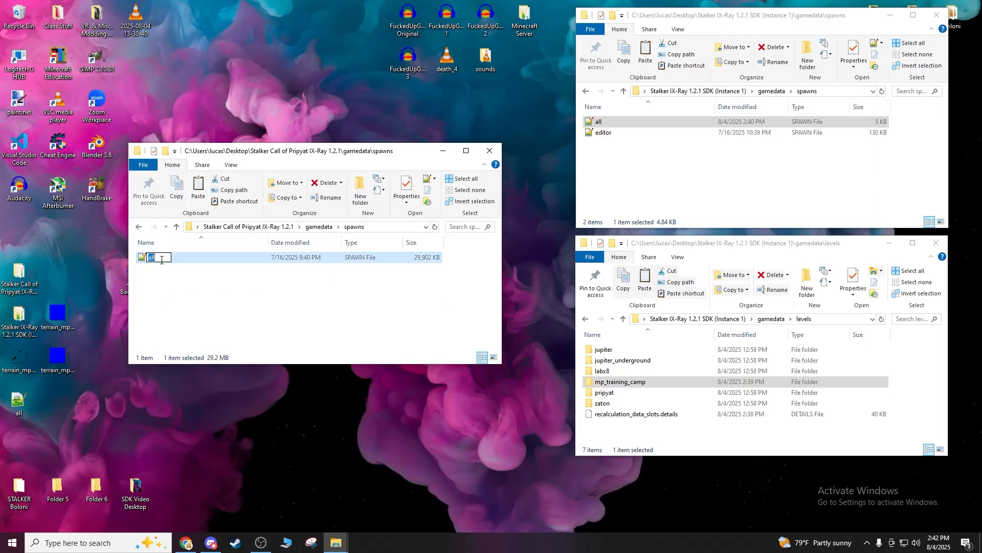
type("OLD")
key("Return")
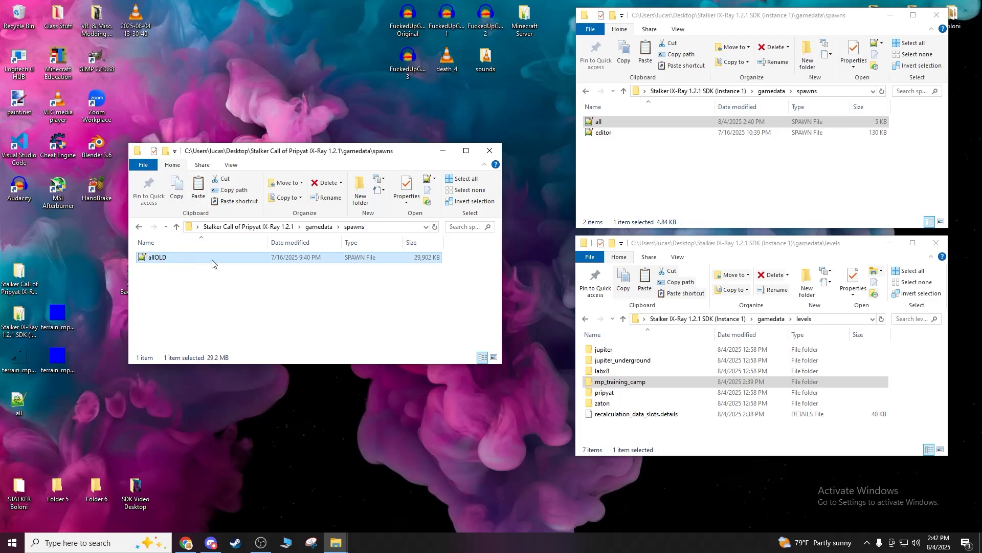
Copy the compiled all spawn file from the SDK's spawns folder into the game's gamedata\spawns folder.
right_click(602, 123)
left_click(628, 320)
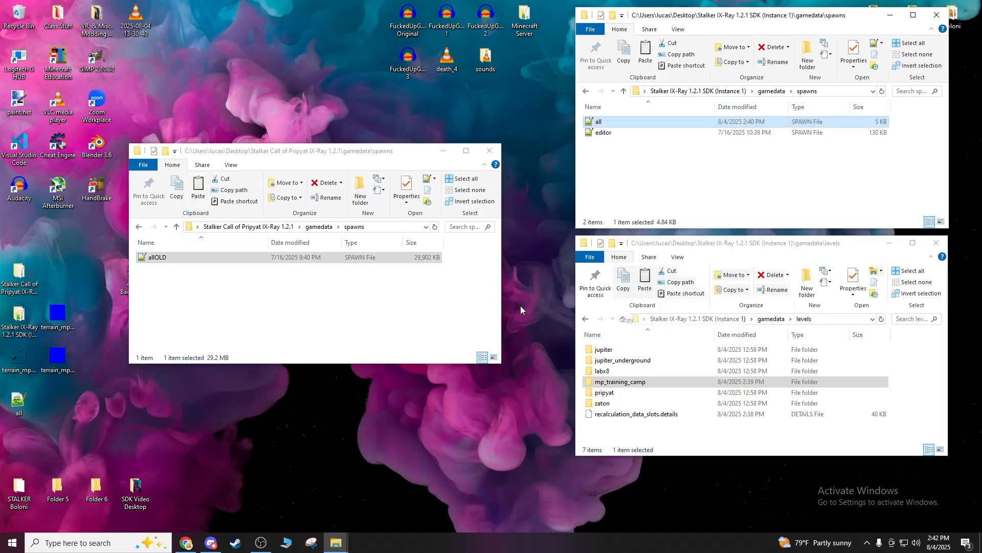
left_click(346, 307)
key("ctrl+v")
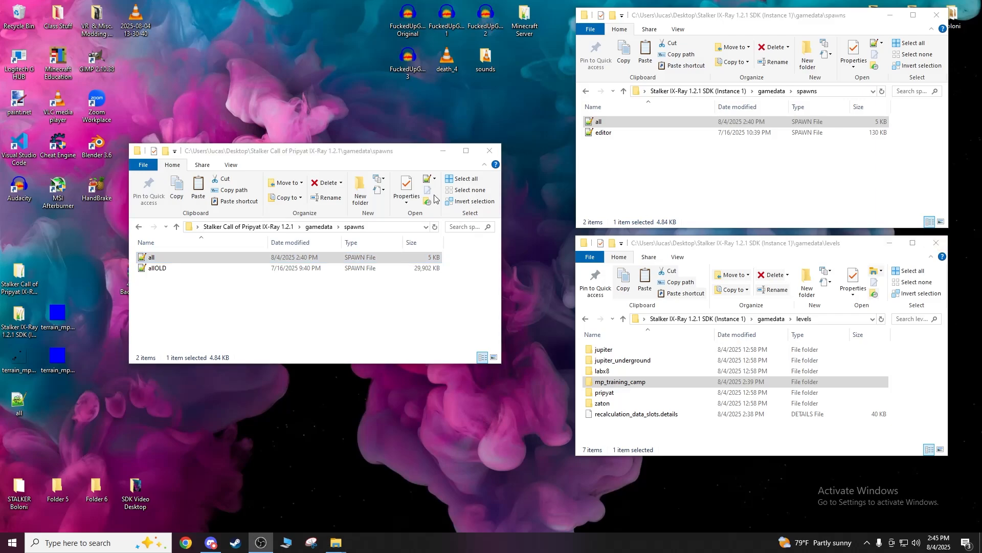
Review the game's levels and spawns folders for the copied files and return to gamedata.
left_click(142, 231)
left_click(139, 228)
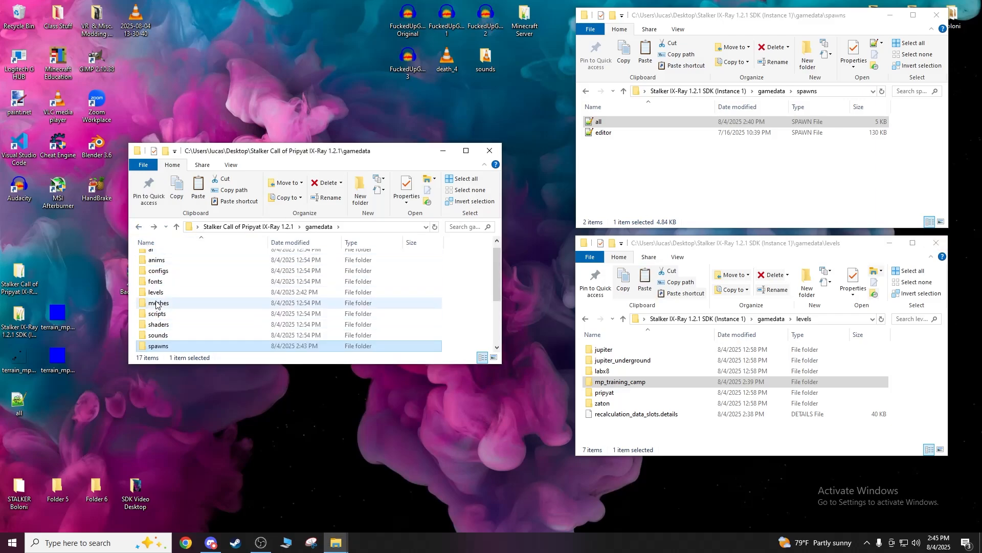
left_click(139, 228)
left_click(138, 227)
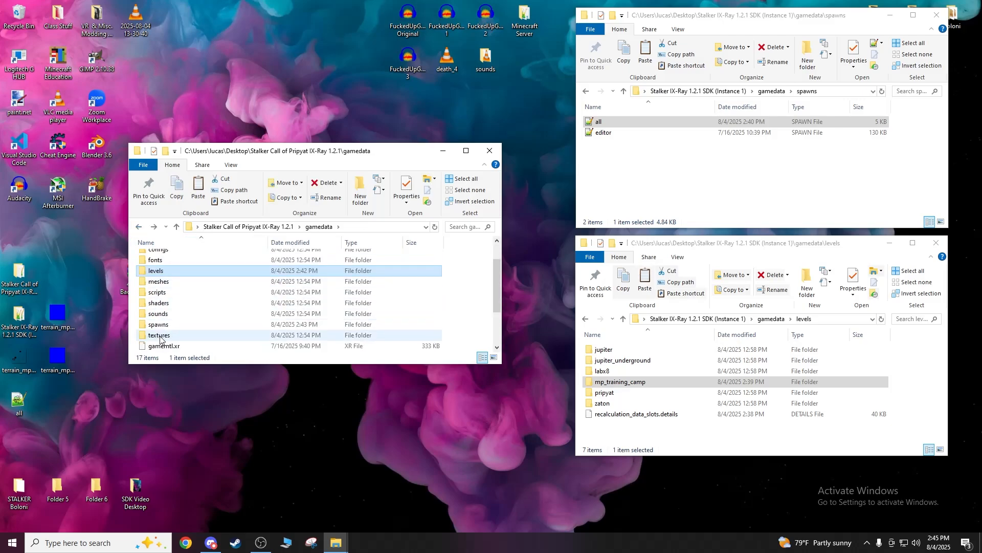
double_click(159, 325)
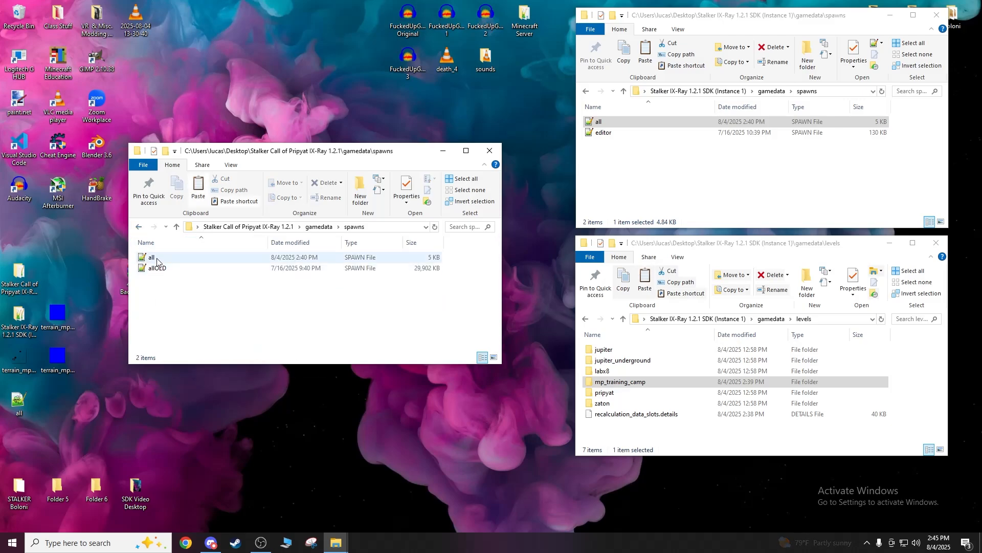
left_click(138, 228)
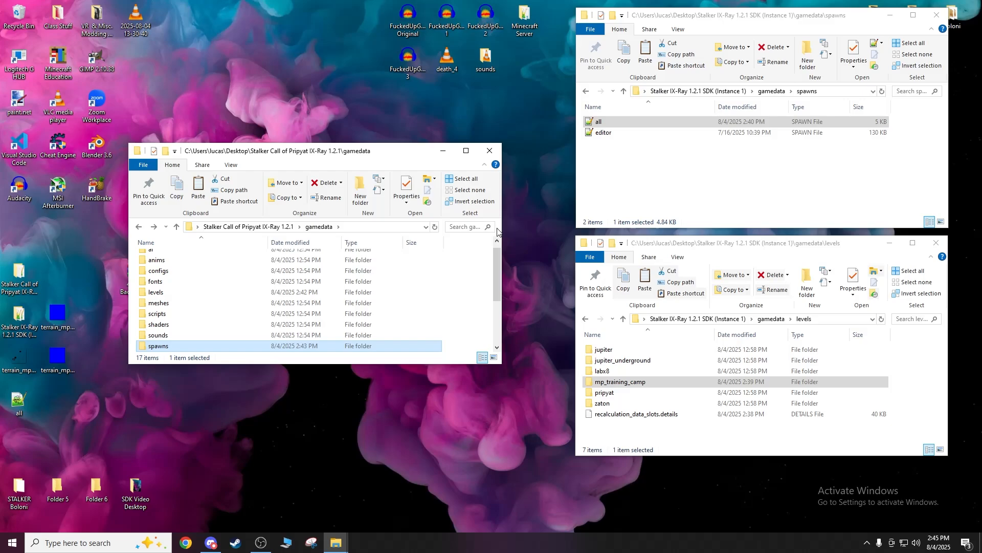
Enlarge the game's gamedata window, search it for game_leve, and open the game_levels LTX file in Notepad++.
left_click_drag(500, 231, 563, 230)
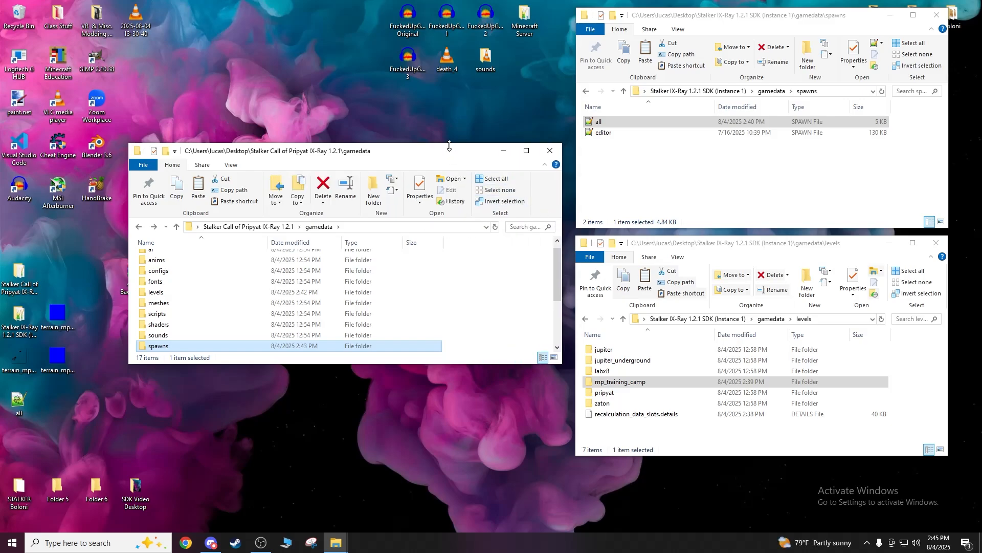
left_click_drag(449, 146, 449, 109)
left_click(528, 188)
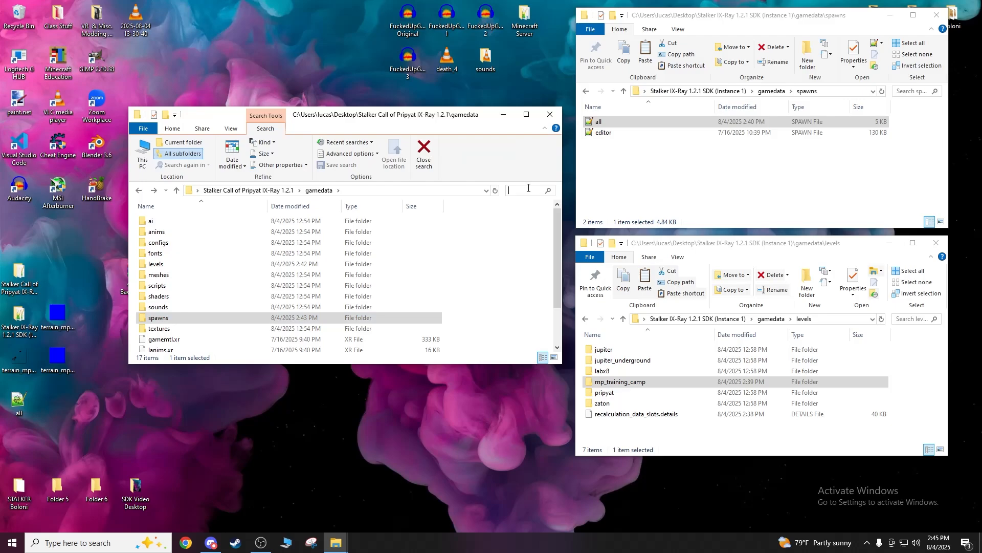
type("game")
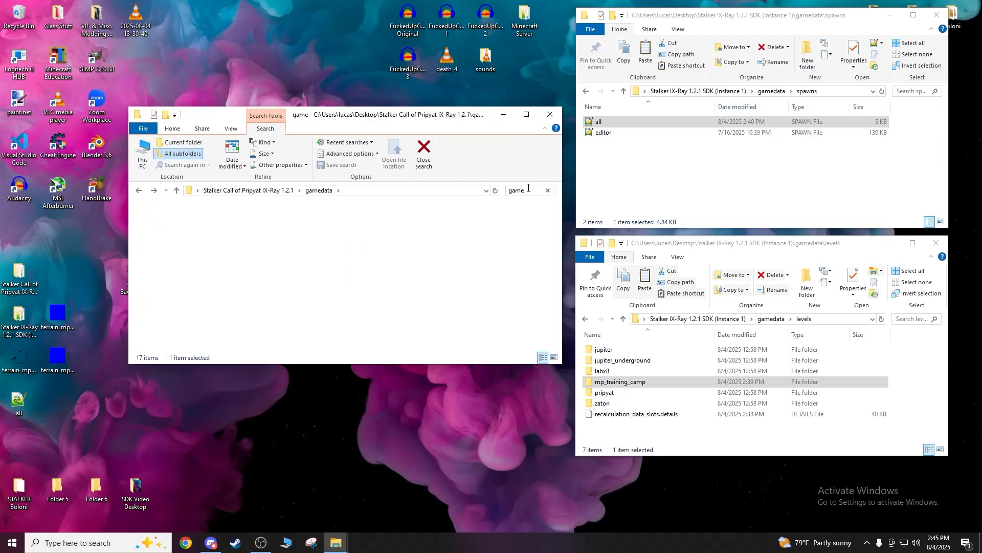
type("_")
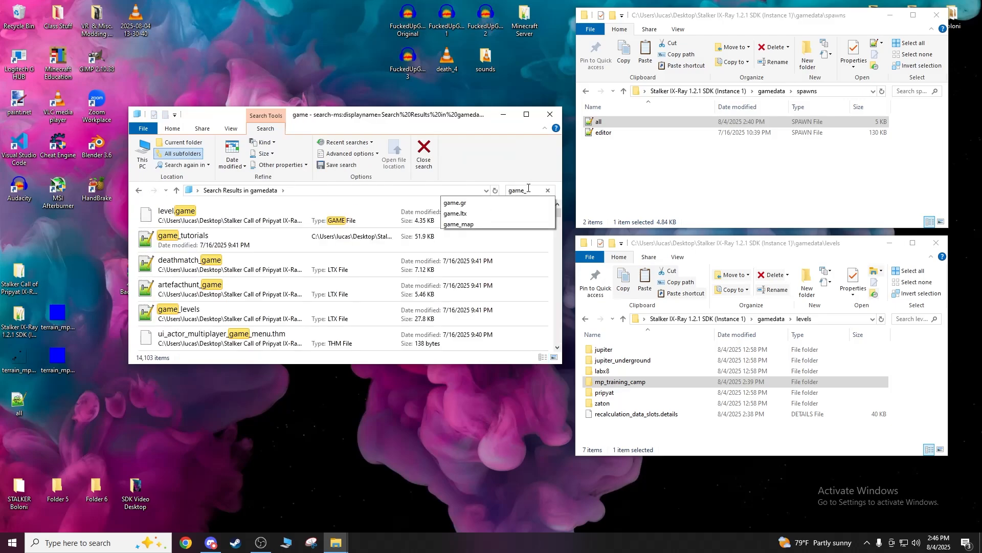
type("leve")
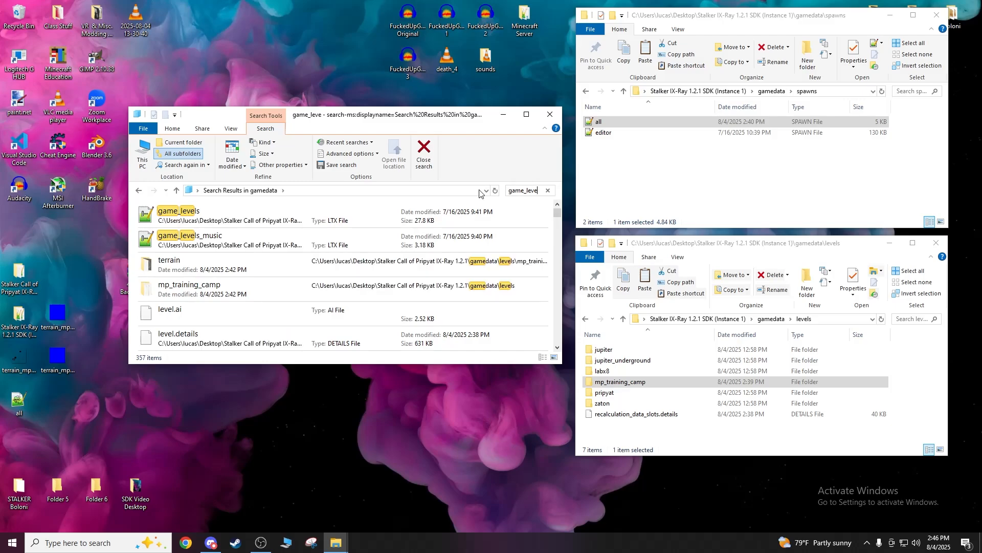
right_click(301, 215)
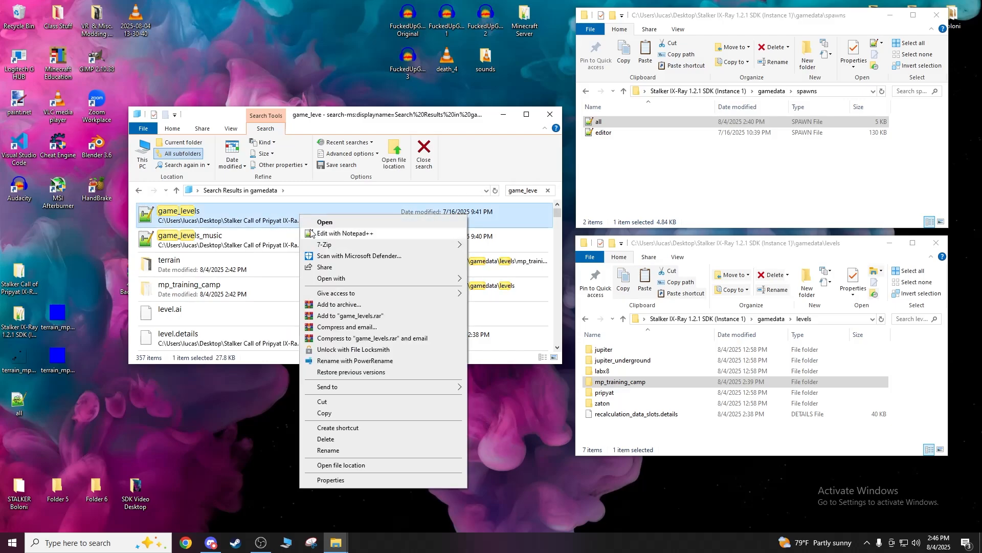
left_click(327, 233)
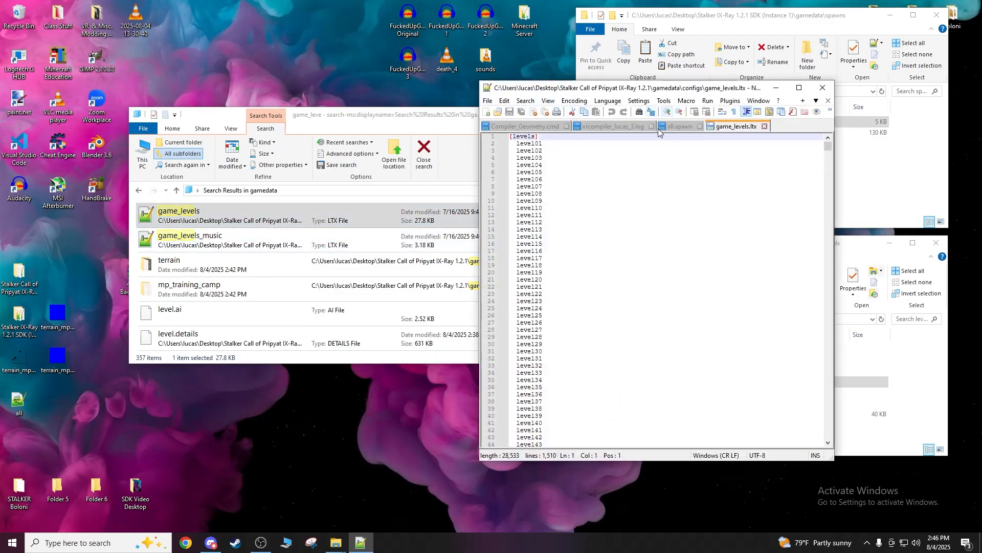
Close every open document except game_levels.ltx.
right_click(731, 125)
mouse_move(763, 143)
left_click(869, 140)
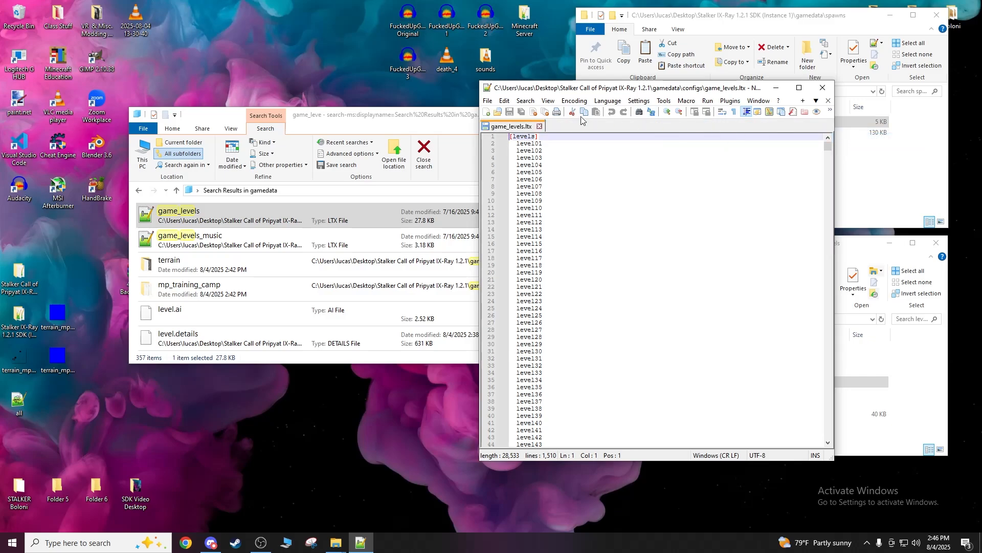
Search the game's gamedata folder for game_maps and open the game_maps_single LTX file in Notepad++.
left_click(134, 192)
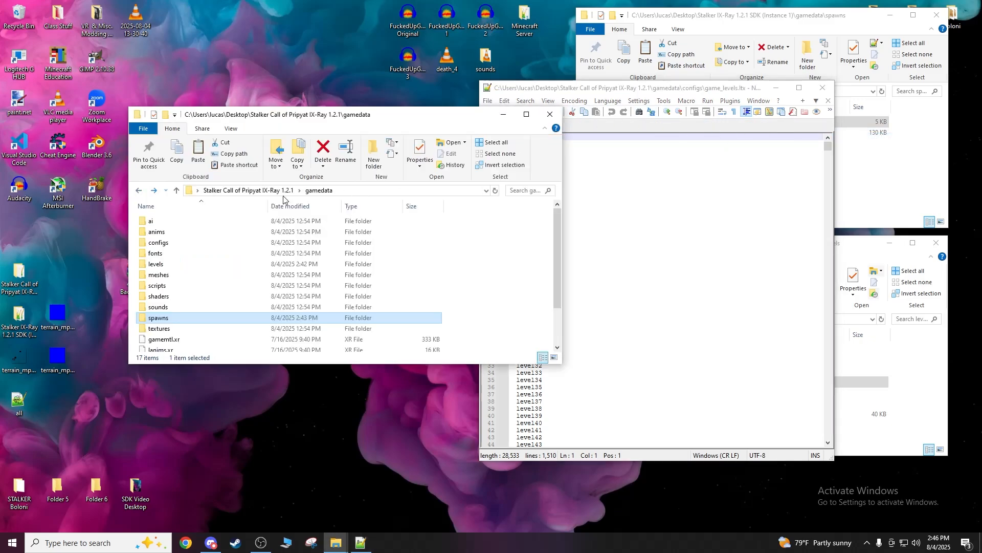
left_click(516, 191)
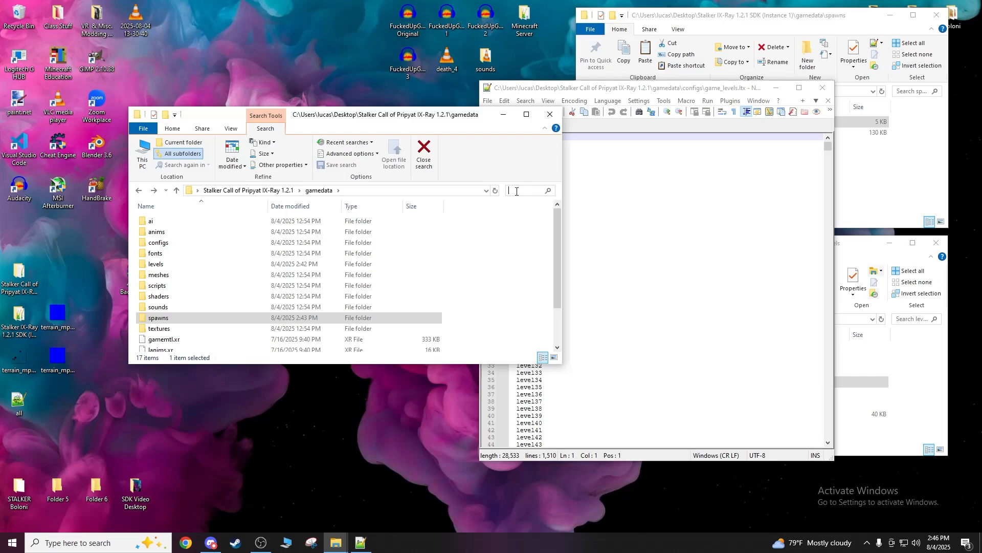
type("game_maps")
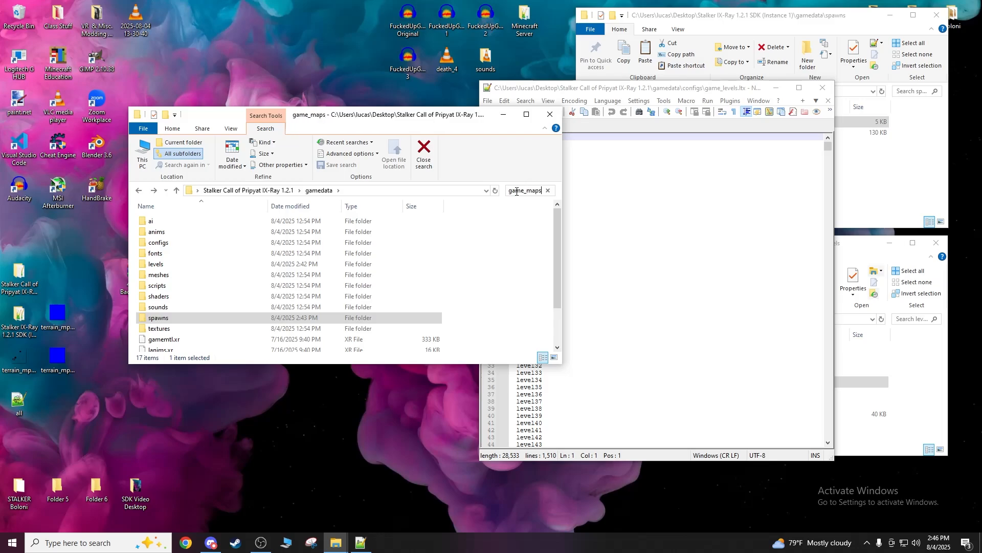
left_click(246, 238)
right_click(243, 242)
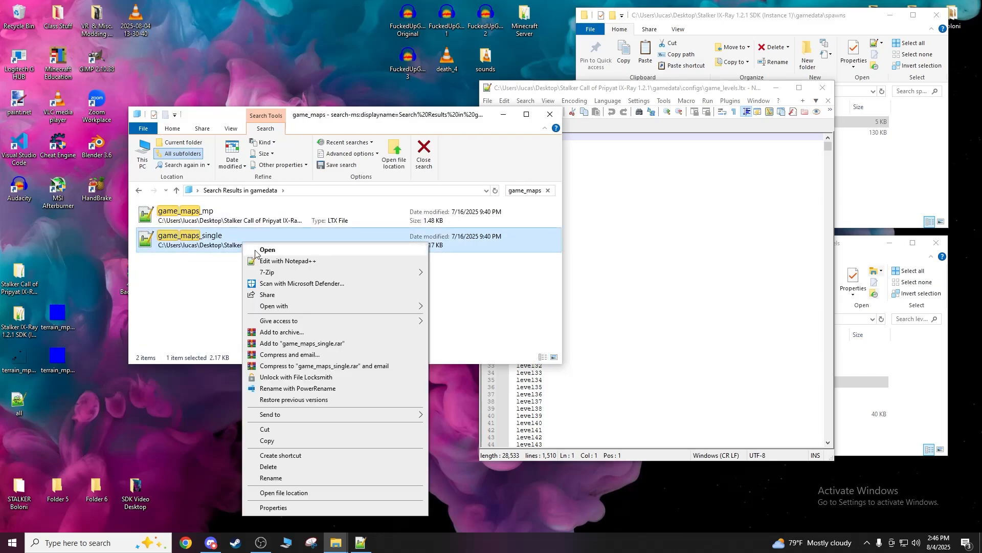
left_click(267, 260)
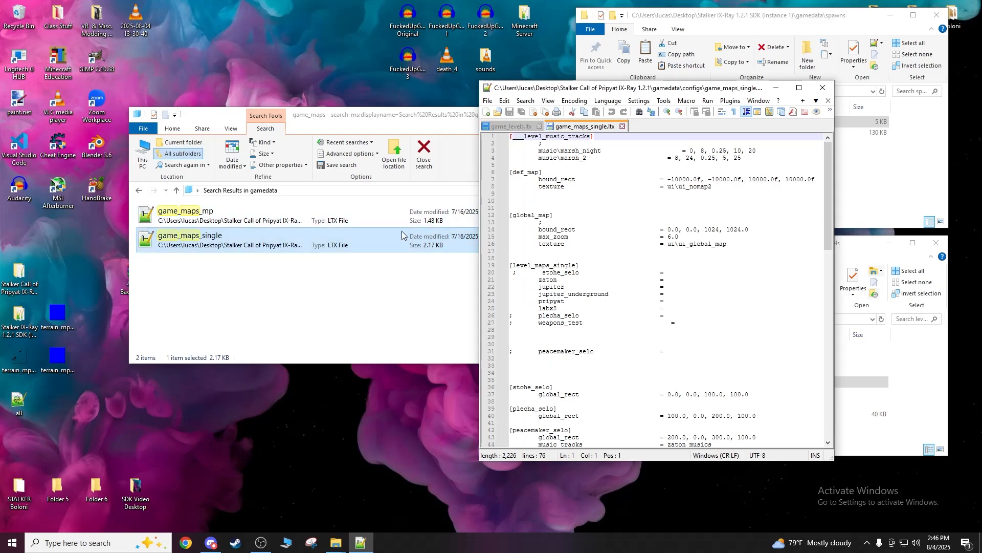
Search the game's gamedata folder for game_graph and open the game_graphs LTX file in Notepad++.
left_click(416, 192)
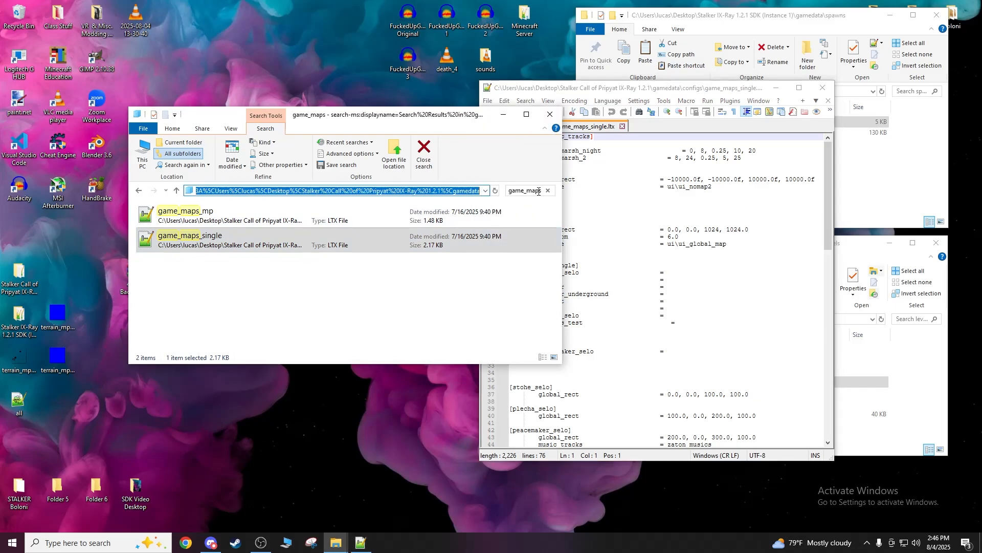
left_click(539, 192)
key("BackSpace")
type("gam")
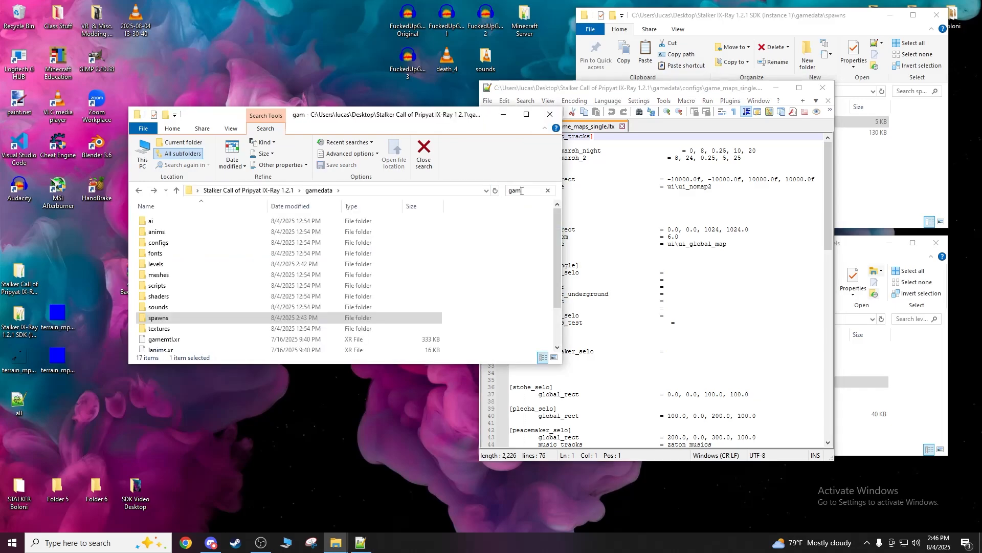
type("e_grap")
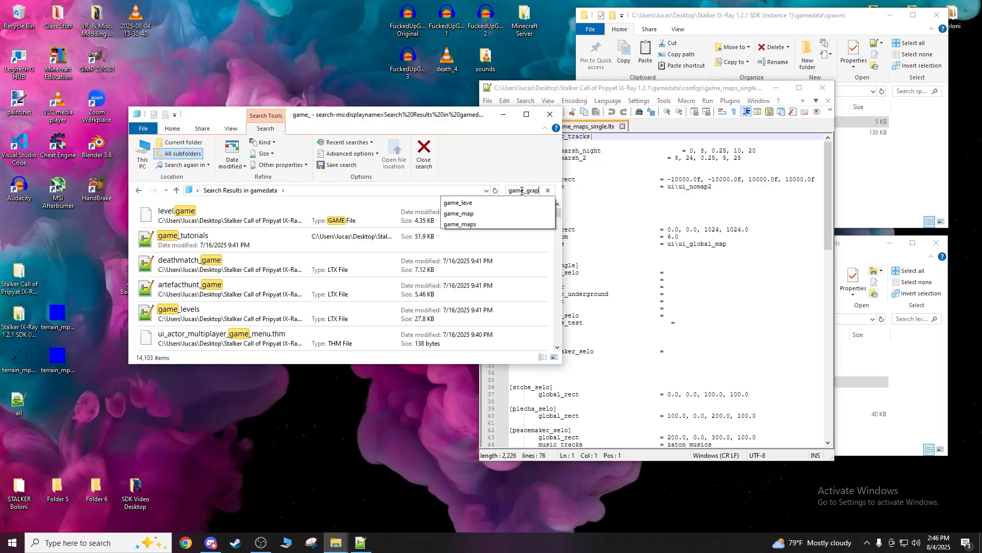
type("h")
left_click(186, 238)
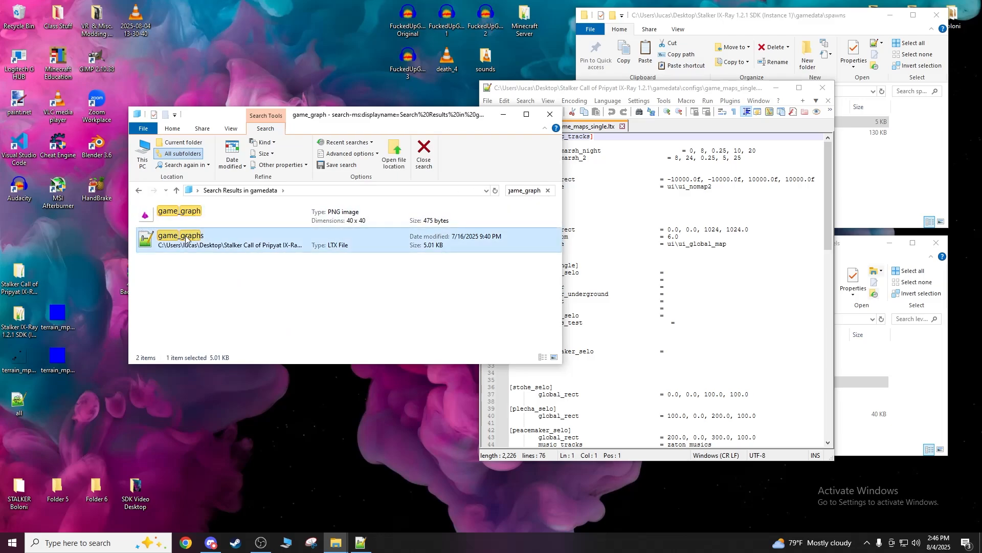
right_click(199, 241)
left_click(230, 259)
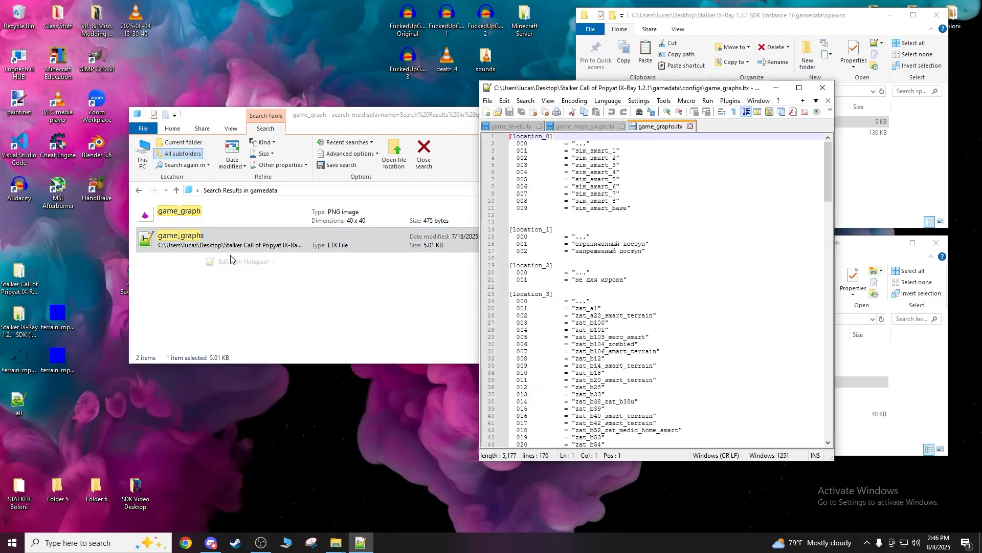
Move the search results window aside and return it to the Stalker Call of Pripyat IX-Ray 1.2.1 root folder.
left_click_drag(378, 117, 333, 114)
left_click(86, 194)
left_click(86, 194)
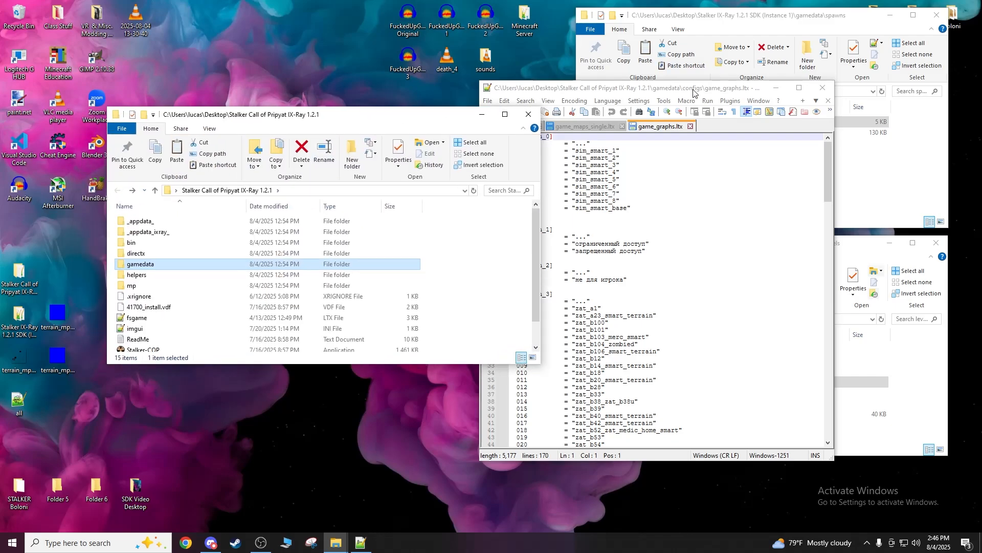
Reposition and widen the Notepad++ window, and skim the location entries in game_graphs.ltx.
left_click_drag(694, 92, 356, 89)
left_click_drag(498, 232, 824, 232)
left_click_drag(627, 93, 613, 69)
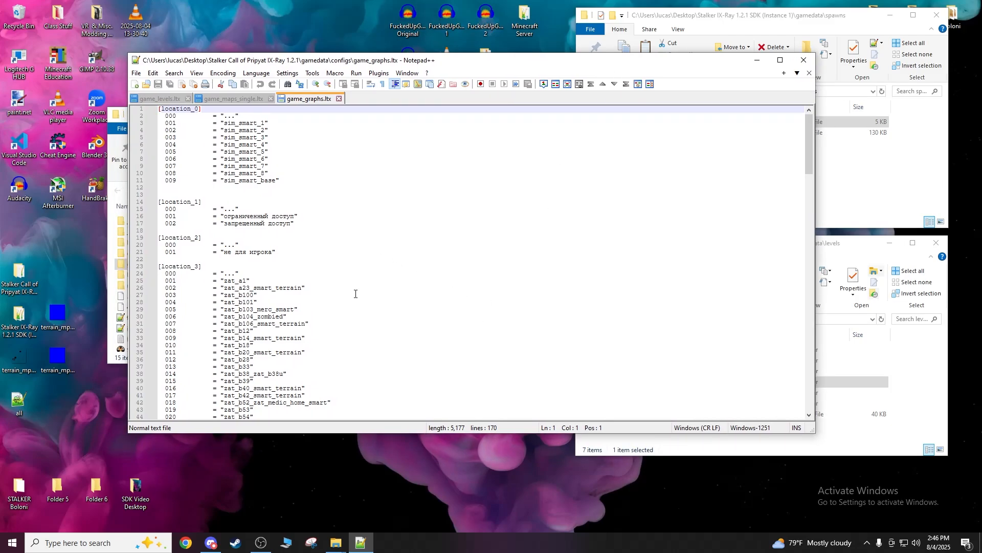
scroll(356, 294, "down", 1)
scroll(355, 294, "up", 1)
scroll(356, 293, "down", 20)
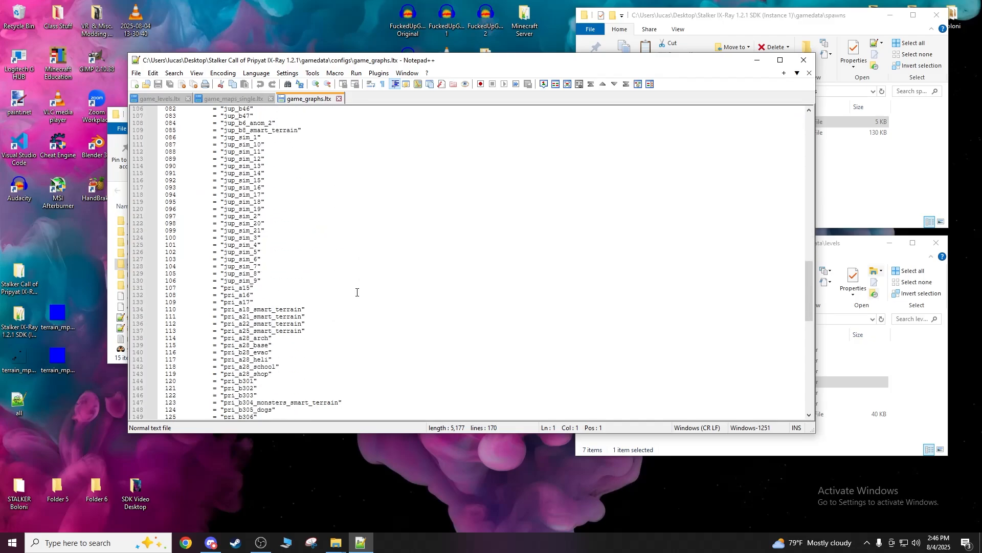
Add a level183 entry below level182 in the [levels] list of game_levels.ltx and save the file.
left_click(148, 97)
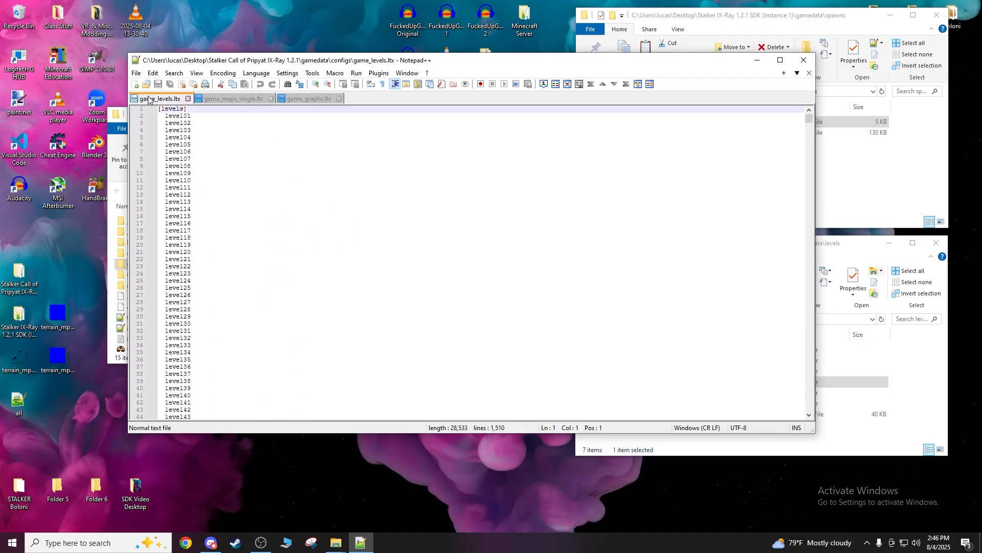
scroll(209, 123, "down", 15)
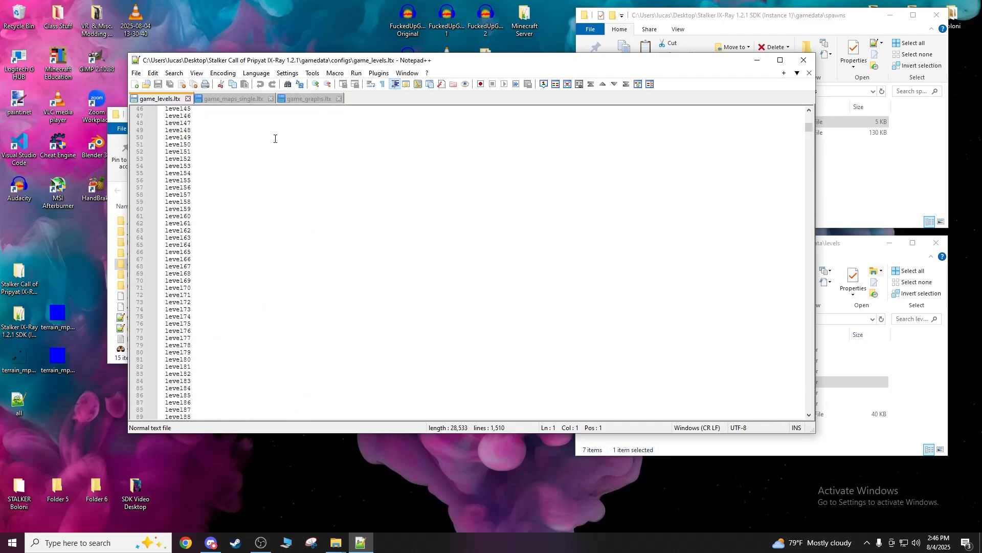
left_click_drag(809, 129, 774, 150)
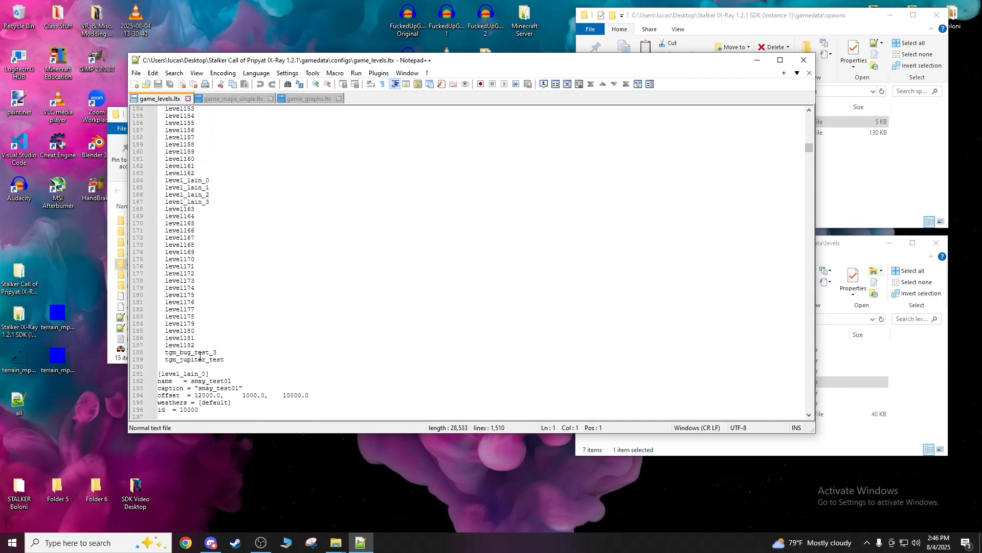
left_click(197, 346)
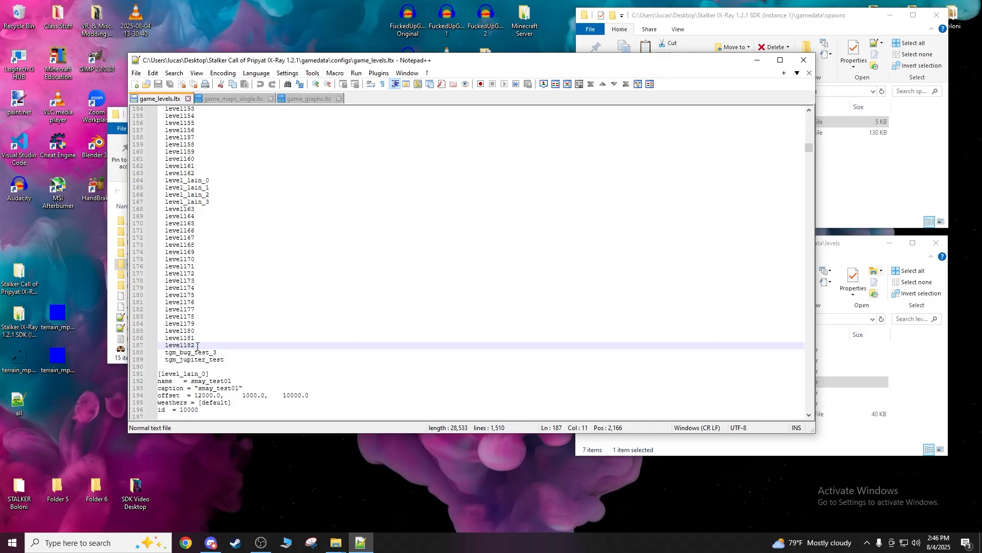
scroll(197, 343, "up", 1)
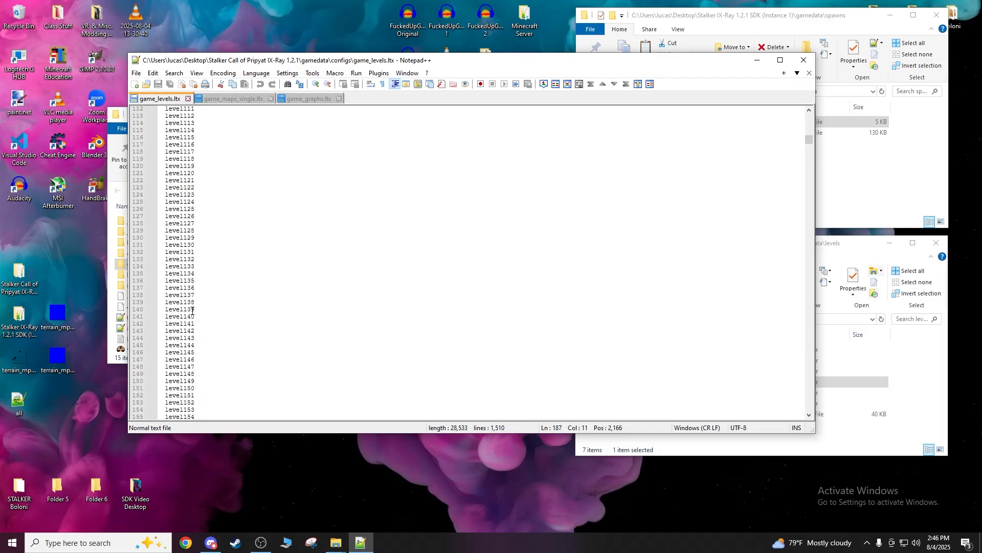
scroll(239, 283, "down", 4)
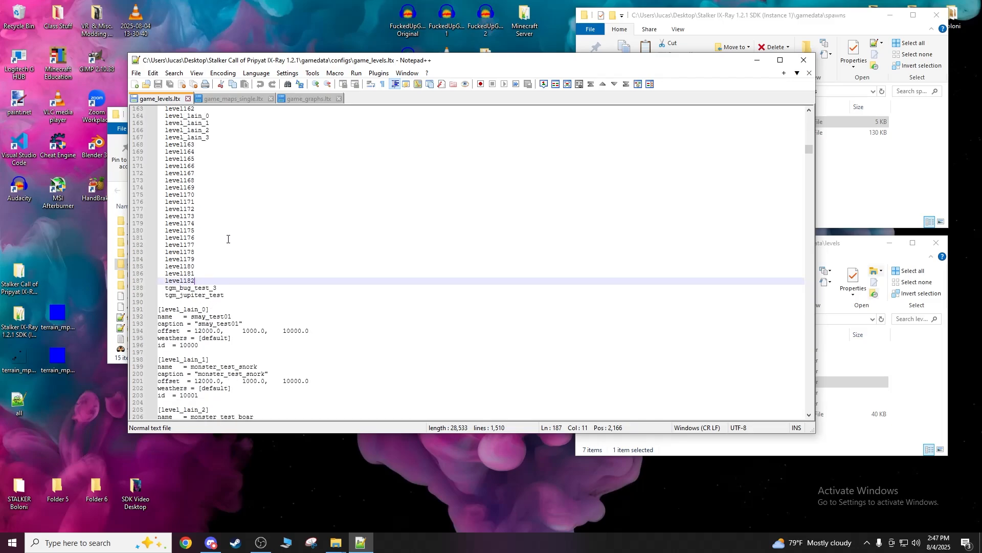
key("Return")
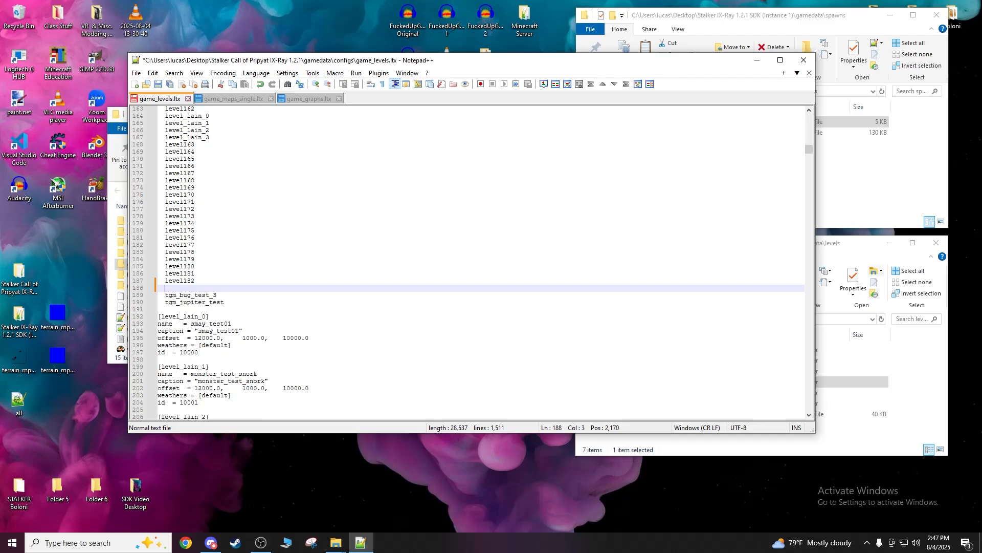
type("level")
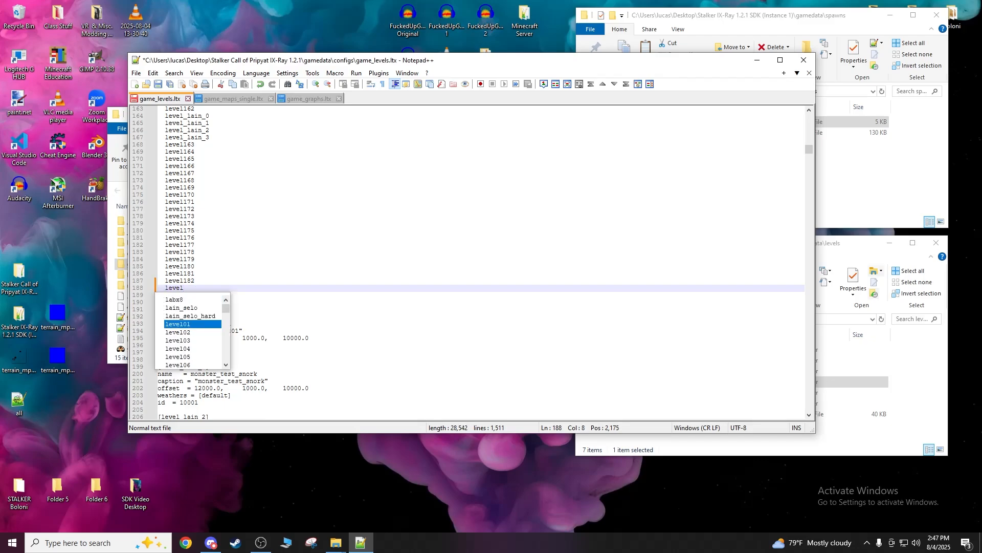
type("183")
key("ctrl+s")
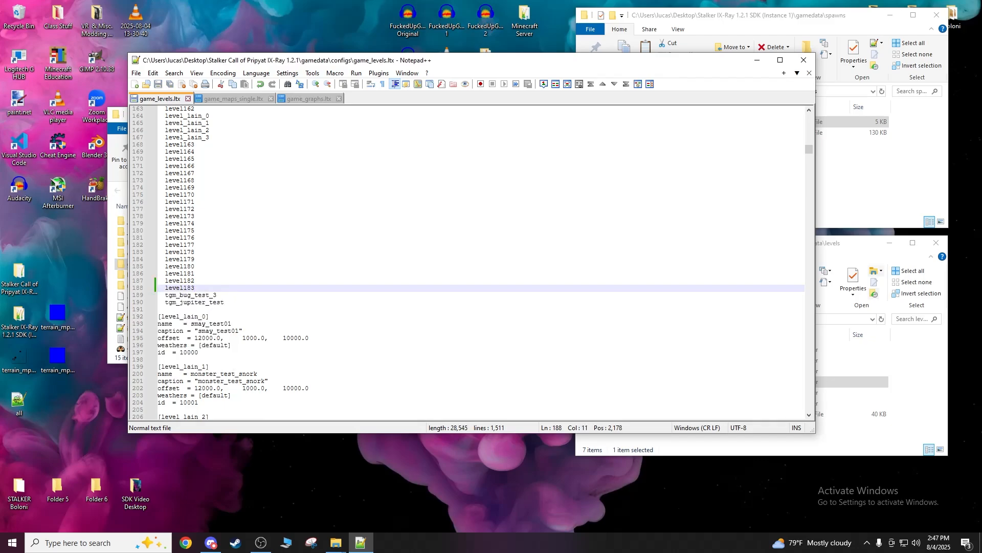
Search game_levels.ltx for jupiter_underground to locate its level definition block.
left_click_drag(197, 289, 162, 289)
left_click_drag(809, 151, 801, 221)
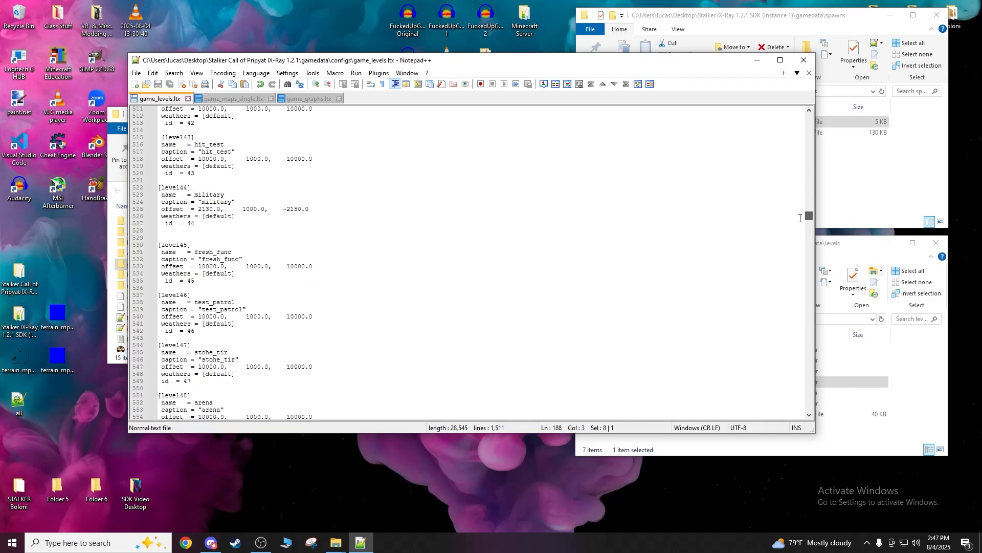
key("ctrl+f")
type("jupiter_under")
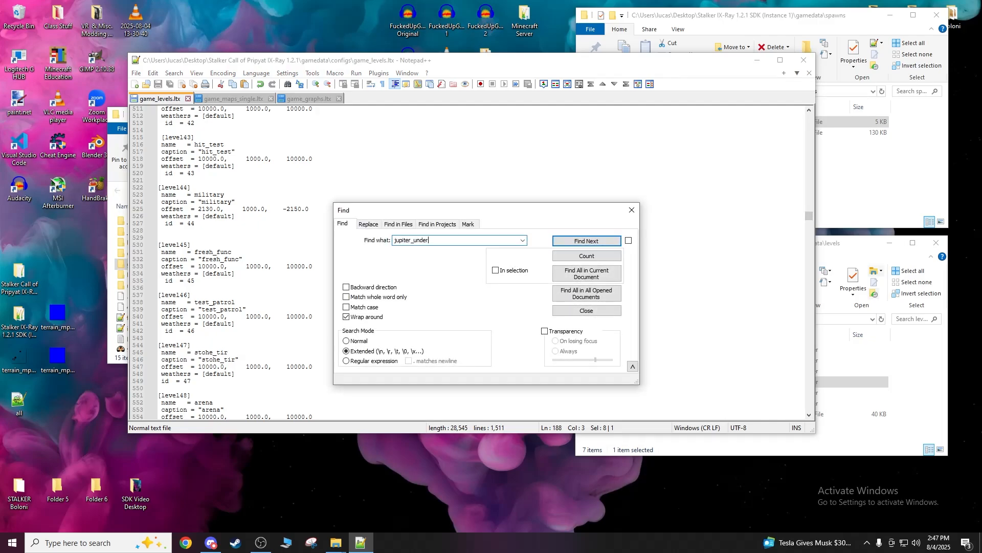
type("ground")
key("Return")
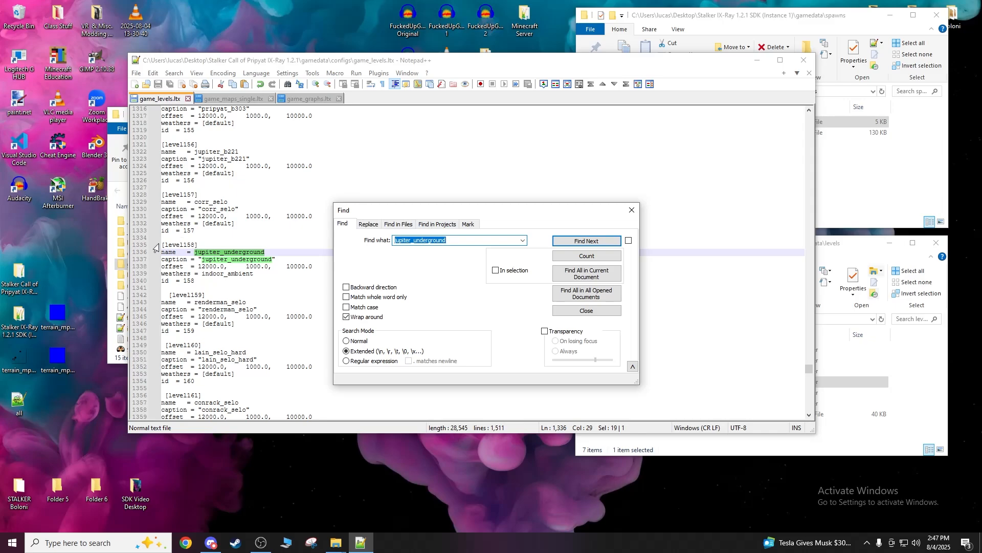
Open gamedata in the game's folder window and close that window.
left_click(119, 260)
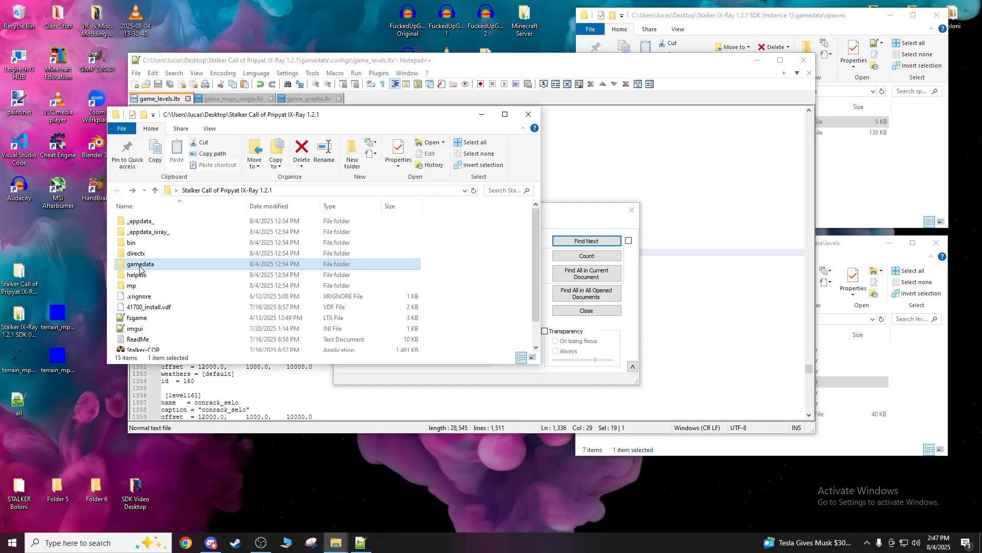
double_click(136, 264)
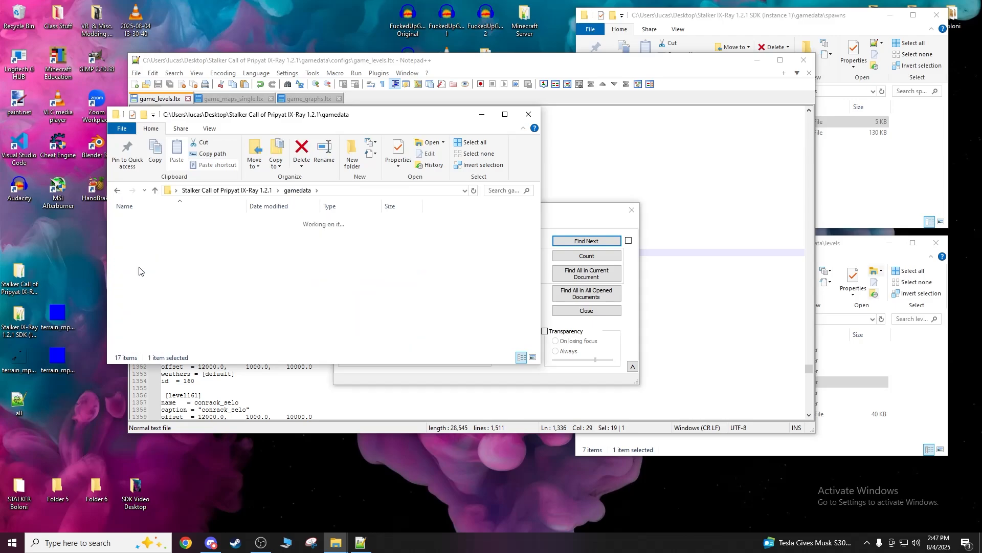
left_click(522, 117)
Look through the level definition blocks in game_levels.ltx down to the [level182] block at the end of the file.
scroll(224, 312, "down", 5)
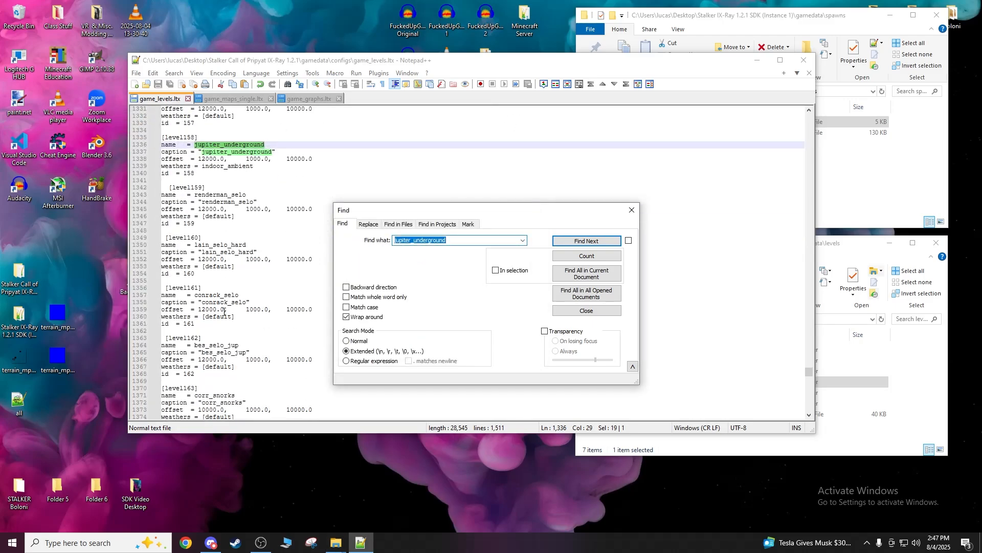
left_click_drag(808, 373, 806, 355)
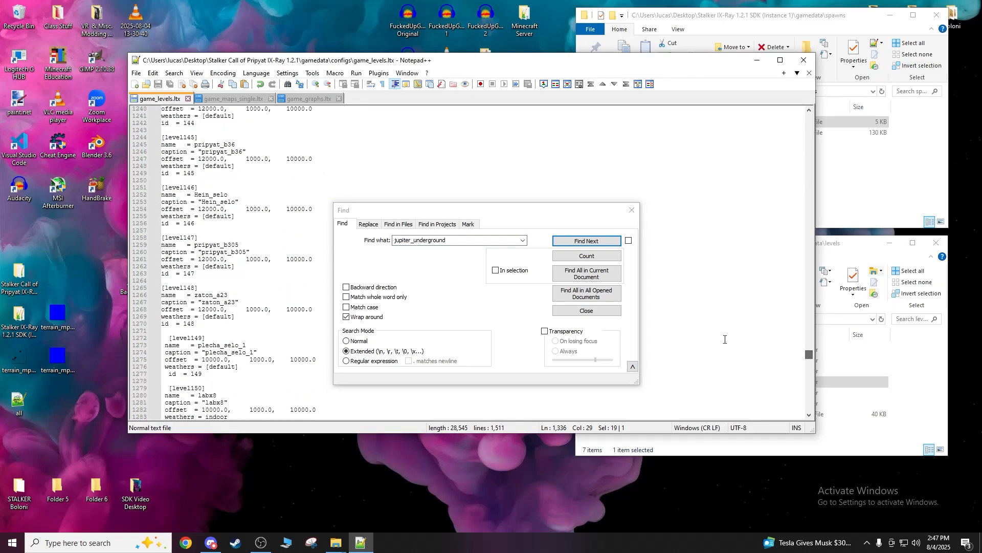
scroll(288, 292, "down", 20)
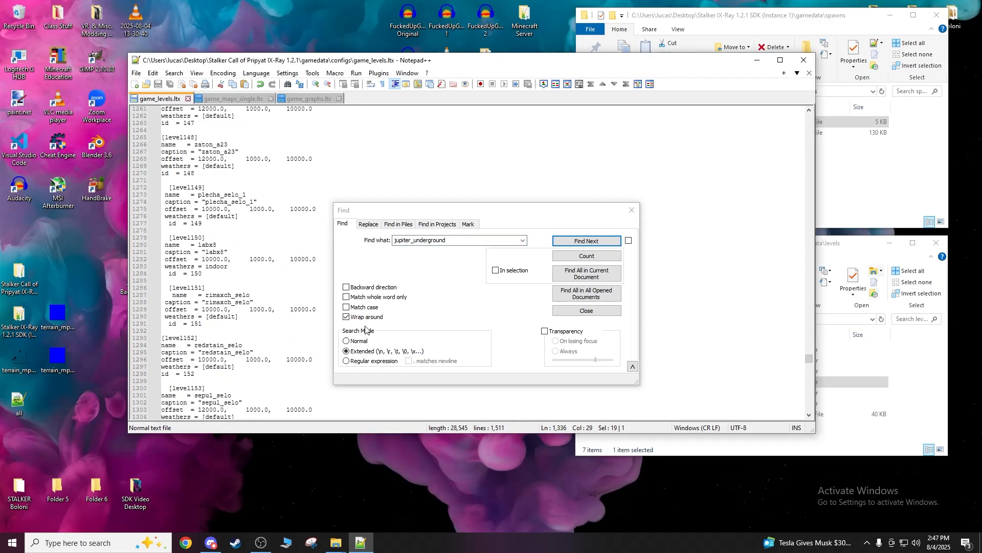
scroll(264, 308, "down", 20)
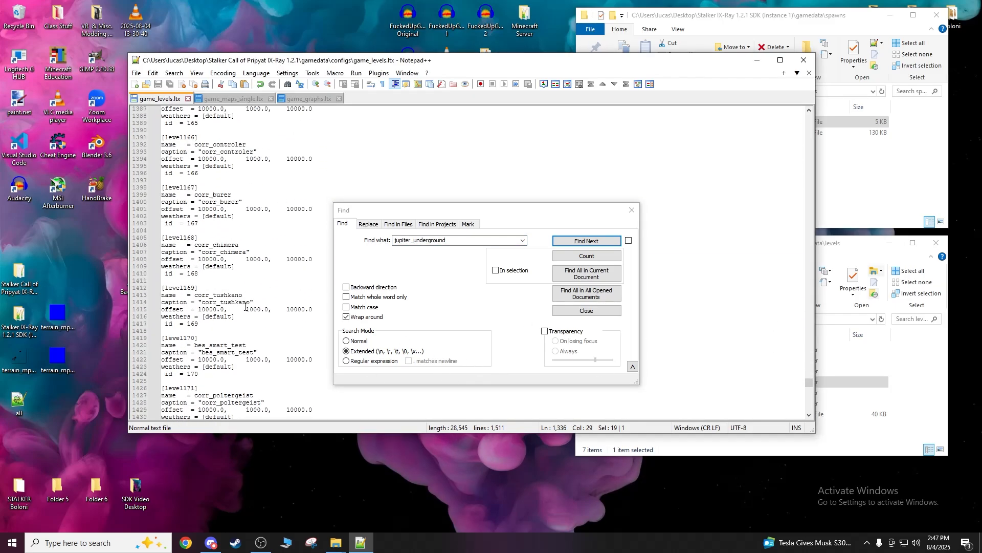
scroll(235, 292, "up", 4)
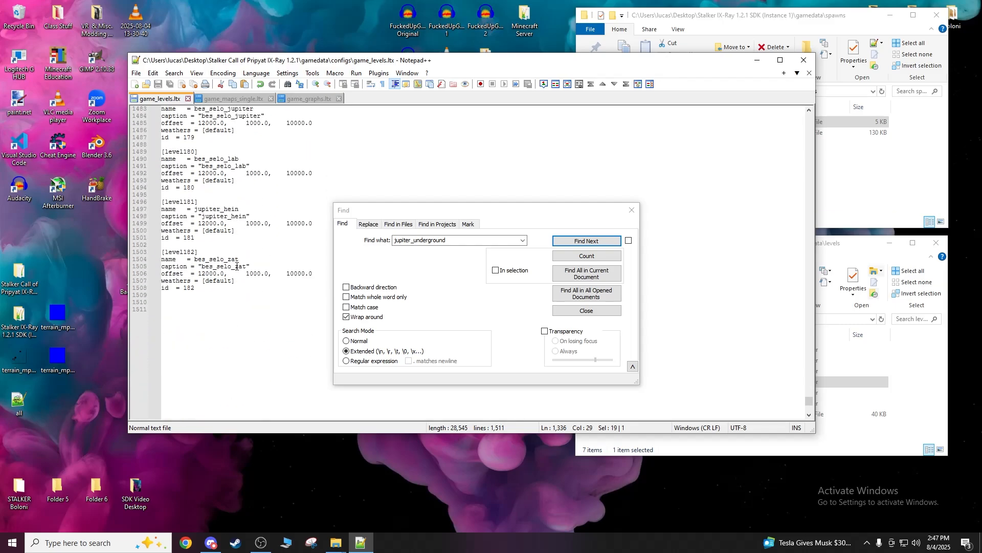
left_click_drag(432, 217, 470, 204)
left_click(199, 290)
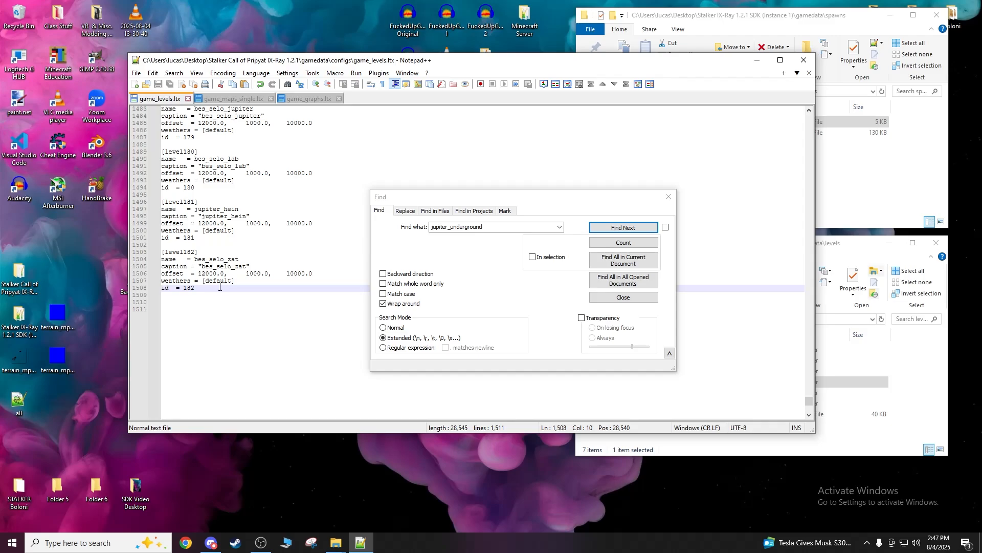
scroll(220, 289, "up", 2)
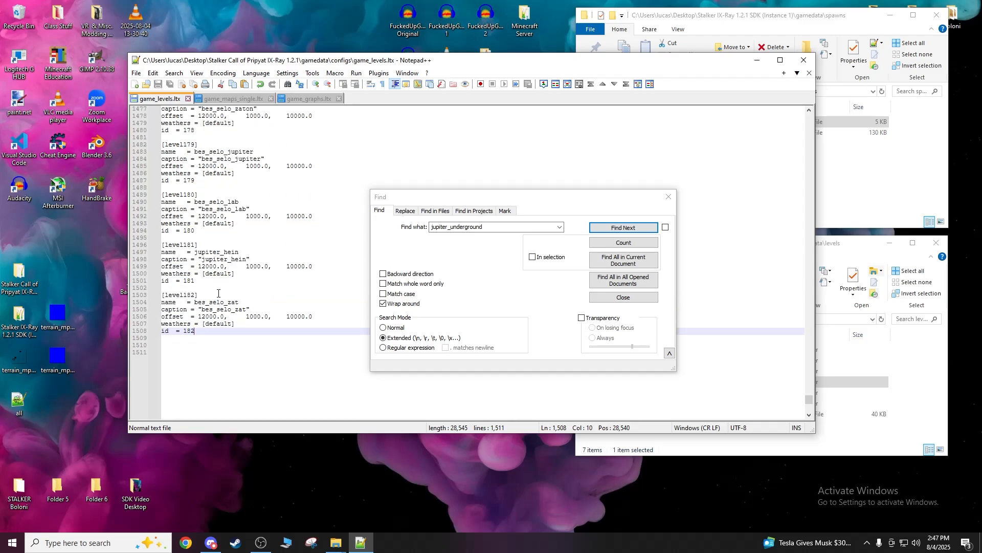
scroll(220, 293, "up", 9)
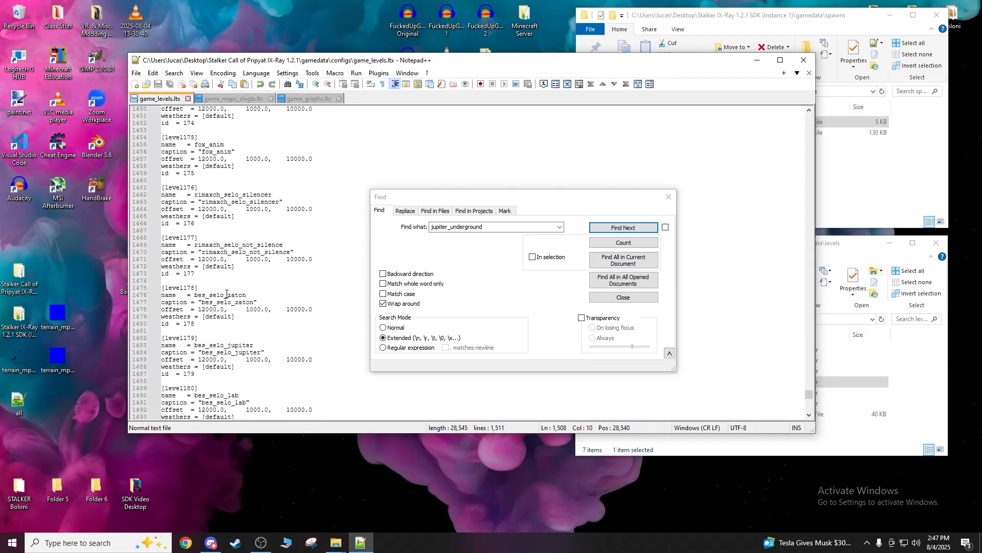
scroll(227, 295, "down", 9)
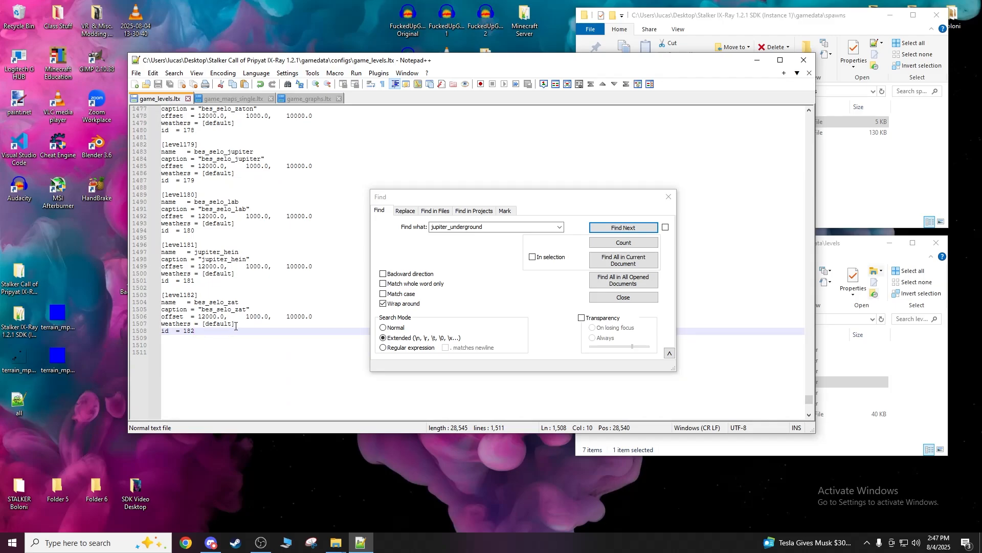
Duplicate the [level182] block below itself and change the copy's section name to level183 and its id to 183.
left_click_drag(215, 329, 154, 296)
key("ctrl+c")
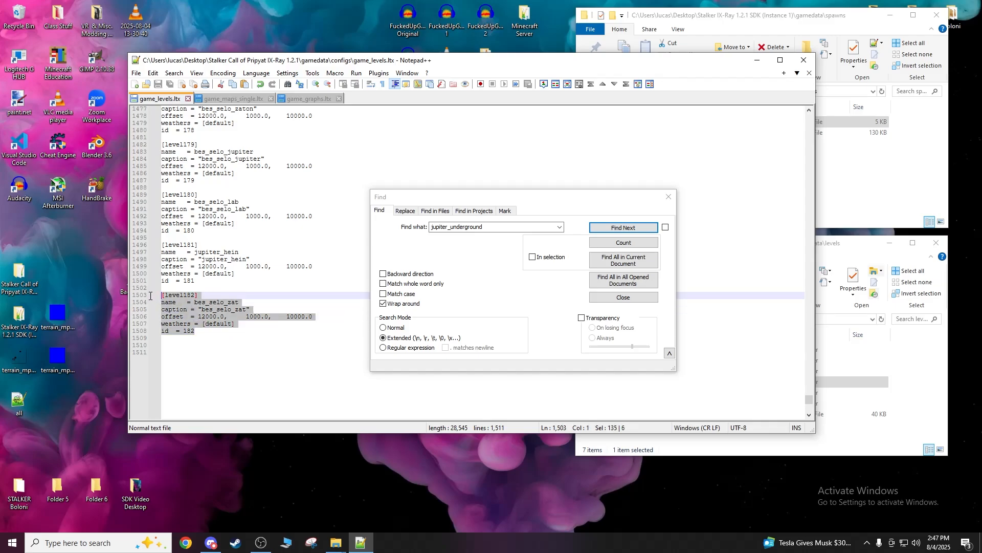
left_click(177, 345)
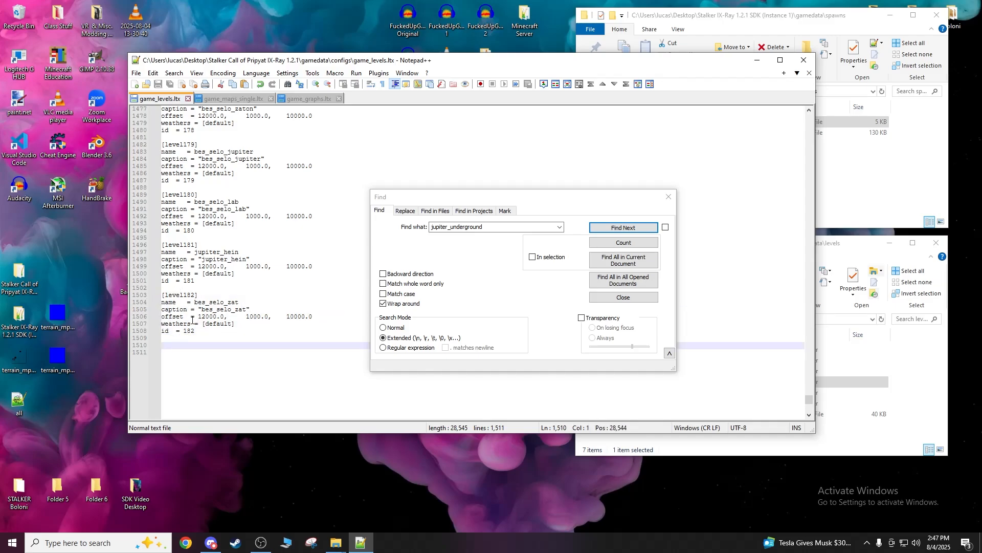
key("ctrl+v")
key("BackSpace")
type("3")
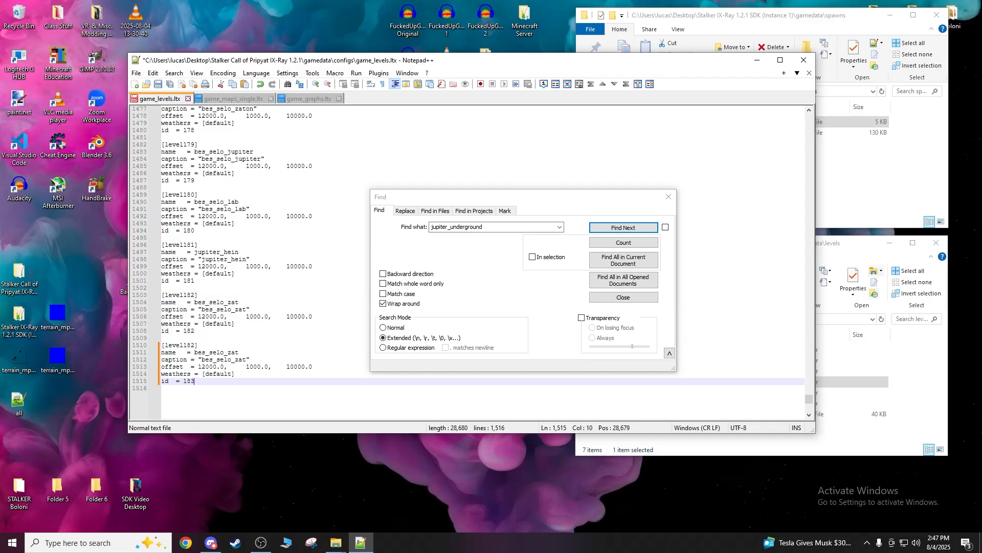
left_click(196, 347)
key("BackSpace")
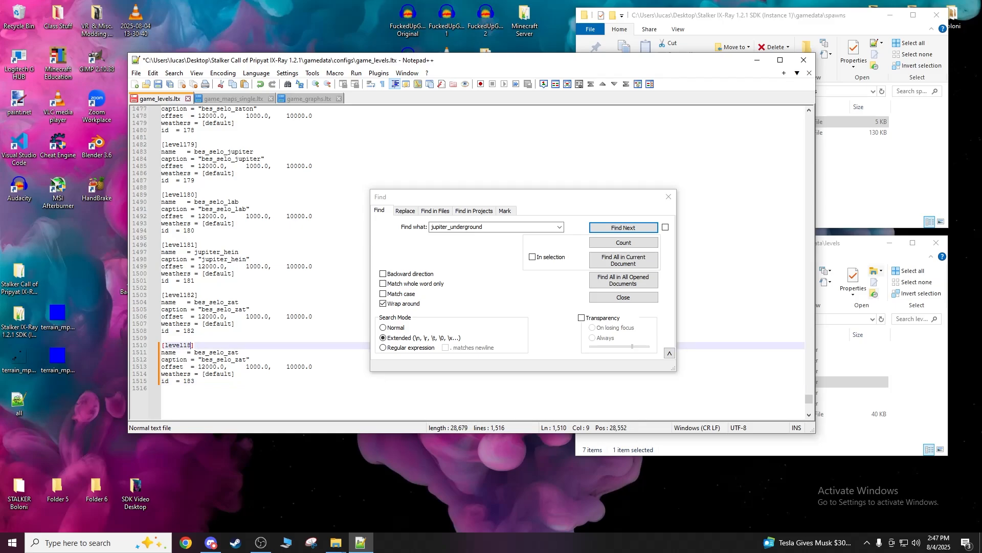
type("3")
Set the name and caption of the [level183] block to mp_training_camp and save game_levels.ltx.
double_click(237, 352)
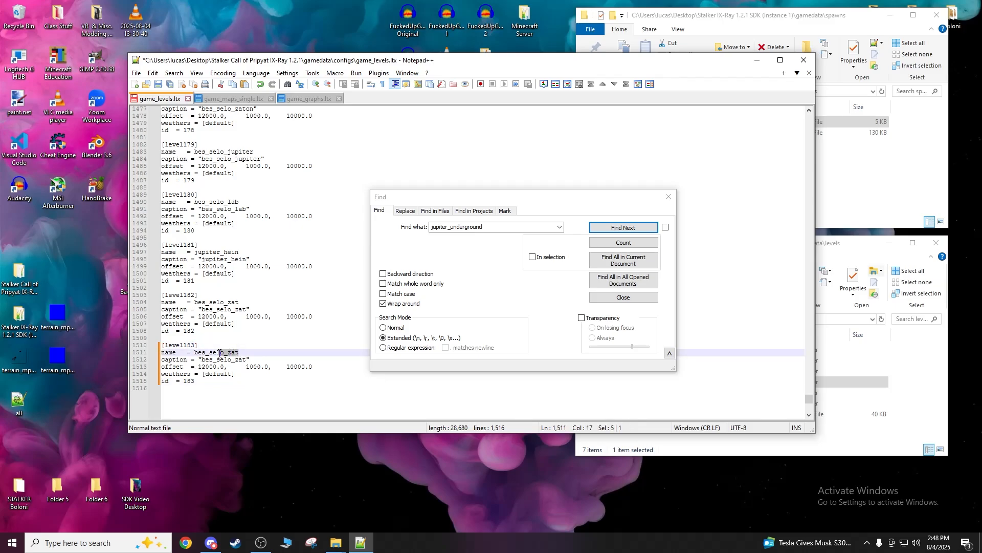
type("mp_training_camp")
mouse_move(257, 351)
left_mouse_down()
mouse_move(194, 352)
mouse_move(247, 360)
left_mouse_up()
key("ctrl+c")
key("ctrl+v")
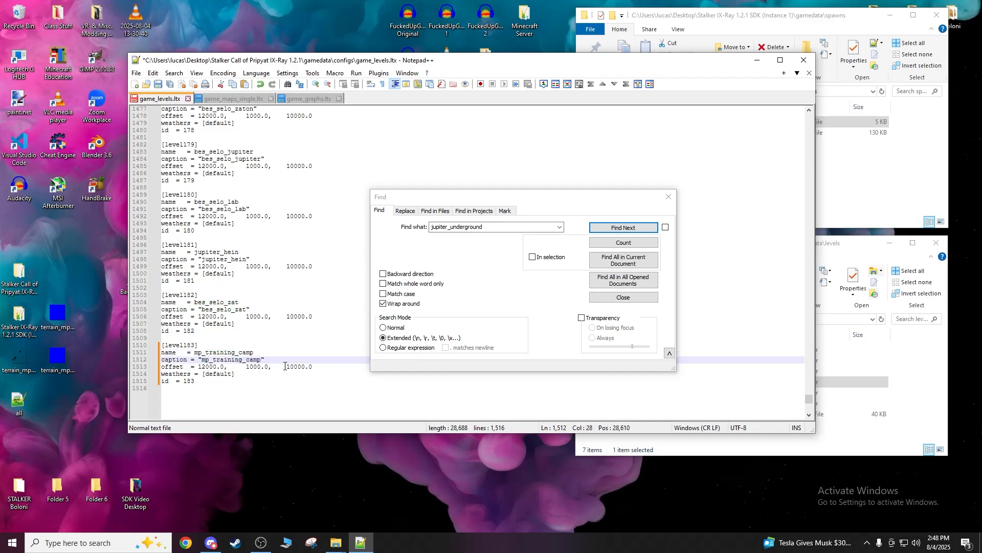
key("ctrl+s")
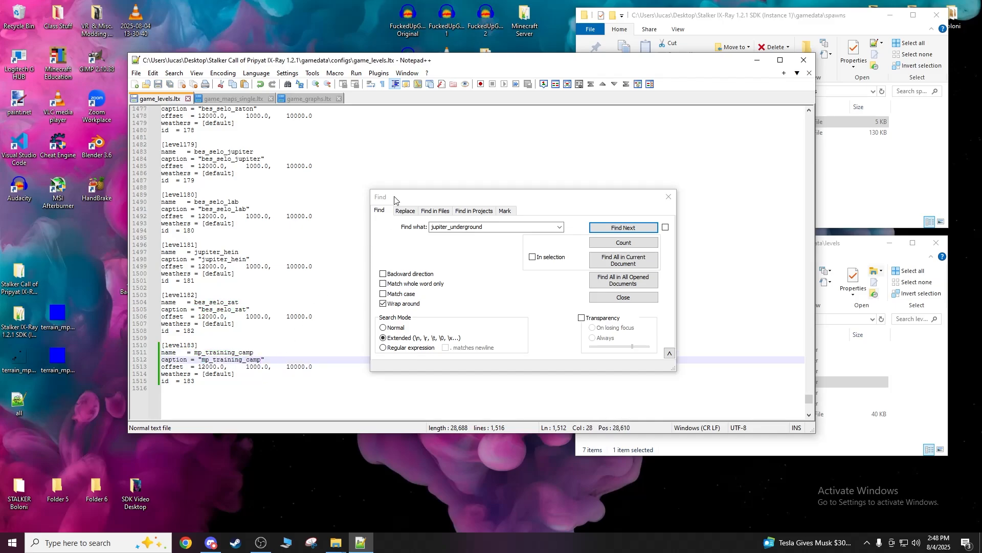
Add an mp_training_camp = entry below zaton in the [level_maps_single] list of game_maps_single.ltx.
left_click(228, 100)
left_click_drag(572, 201, 718, 217)
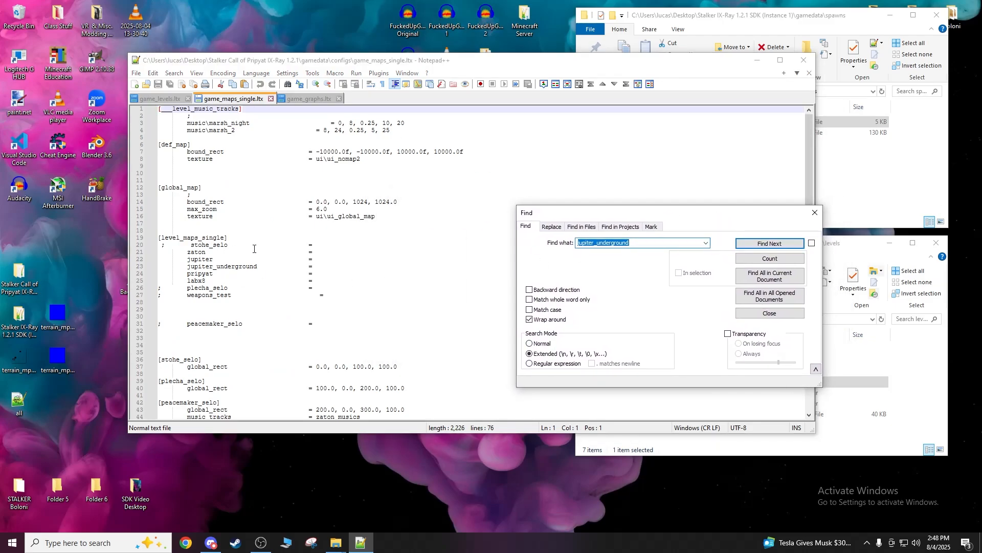
left_click(316, 253)
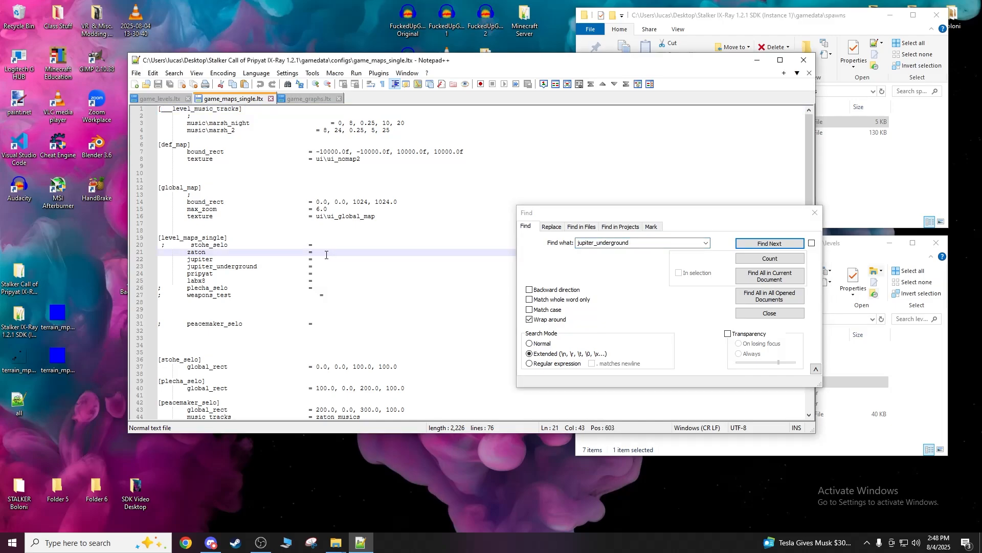
key("Return")
key("ctrl+v")
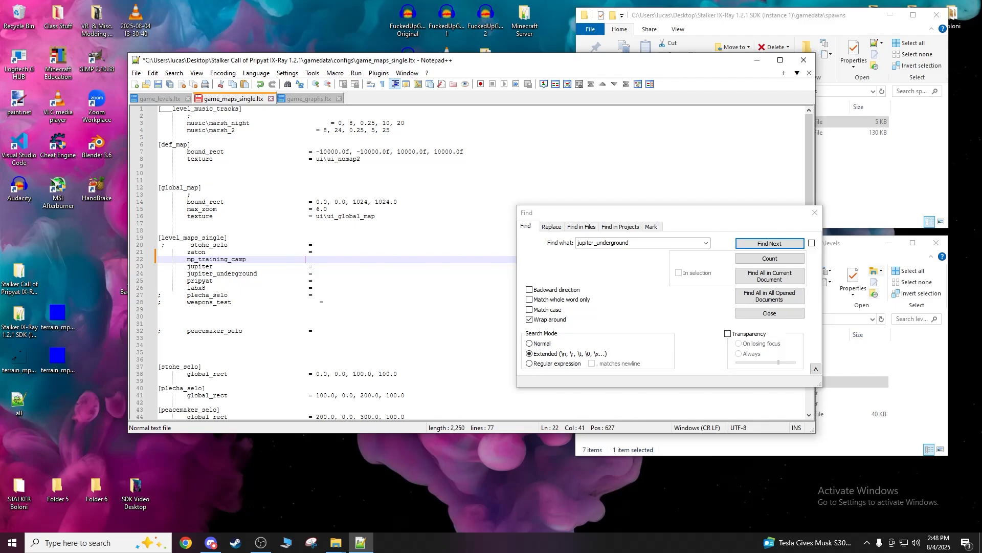
Add an [mp_training_camp] section header below the [labx8] block in game_maps_single.ltx.
scroll(300, 224, "down", 8)
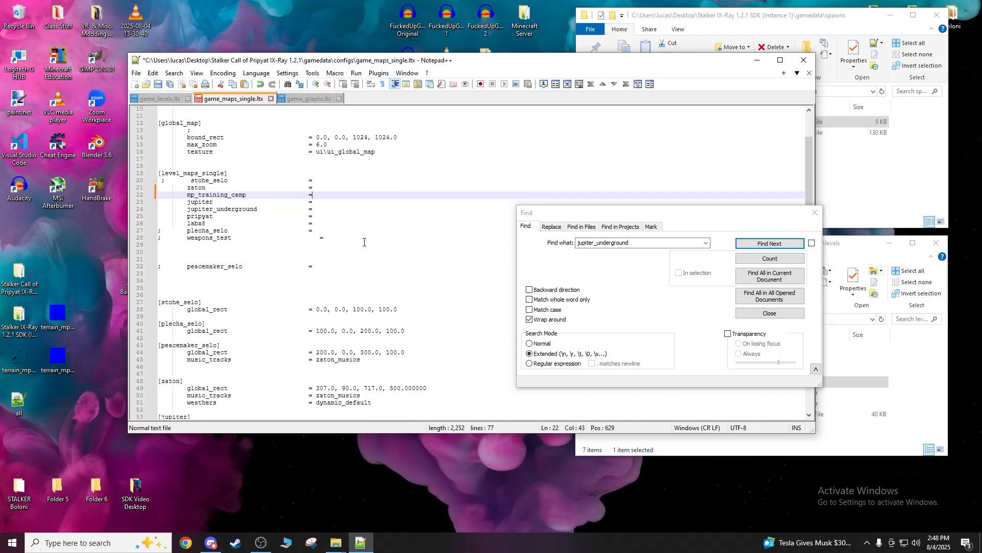
left_click(614, 215)
left_click_drag(614, 215, 773, 312)
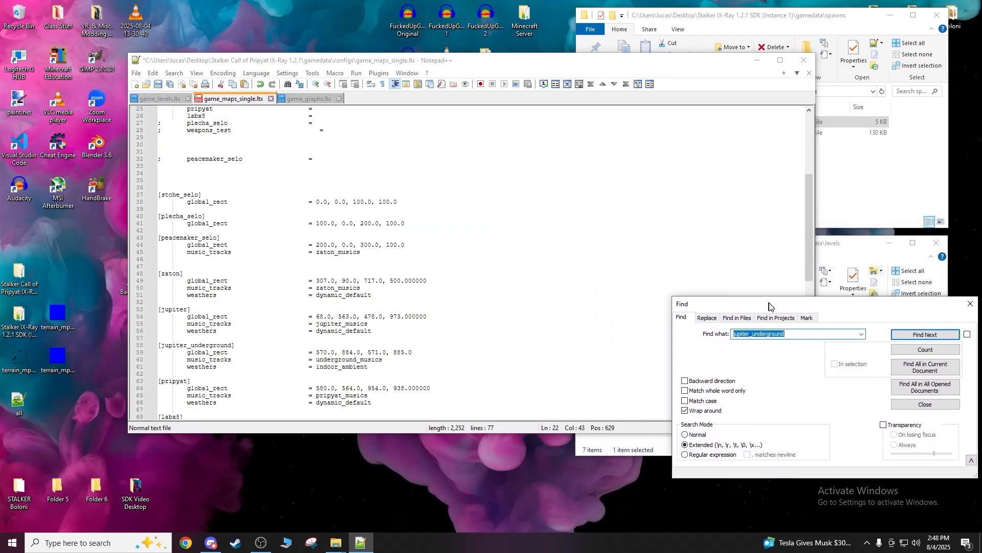
scroll(307, 279, "down", 6)
scroll(387, 332, "up", 1)
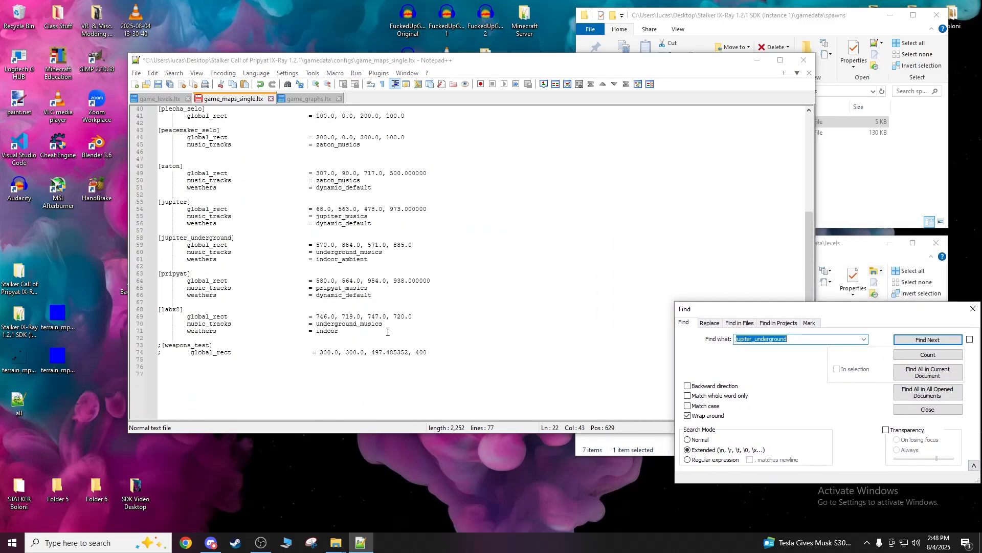
left_click(375, 332)
key("Return")
key("Return")
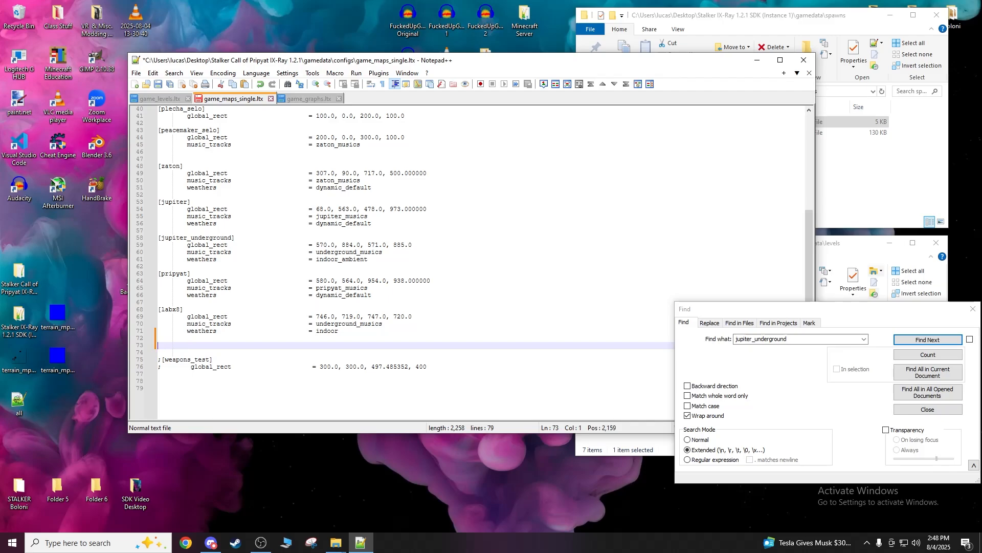
type("[]mp_traini")
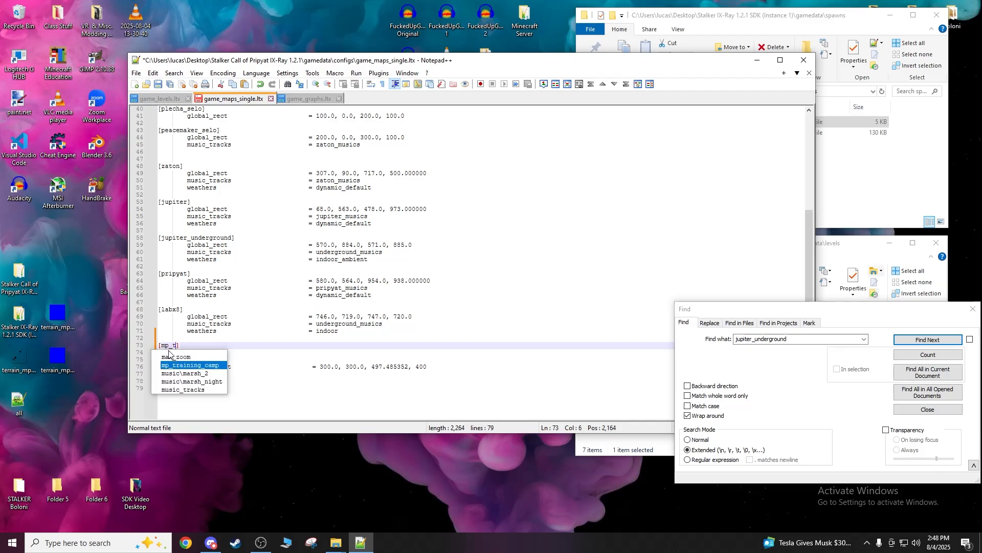
type("ng_camp")
Copy the global_rect, music_tracks and weathers lines from [pripyat] into the [mp_training_camp] section and save the file.
left_click_drag(342, 331, 188, 318)
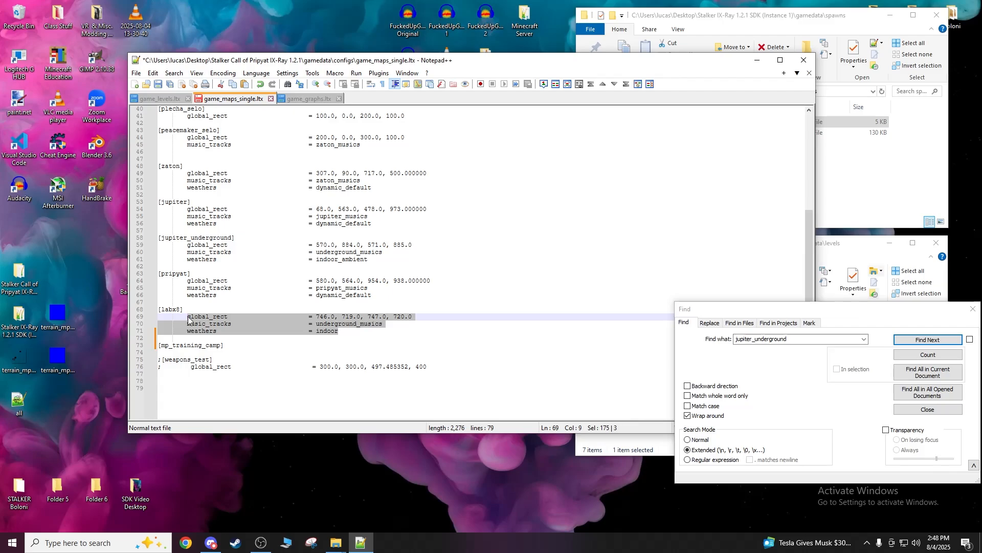
left_click(373, 299)
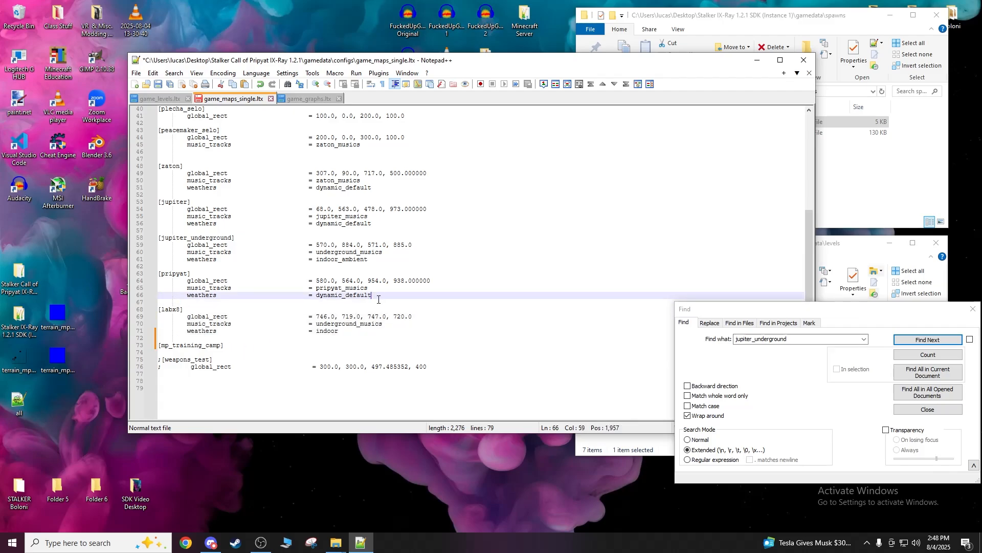
key("shift+Up")
key("shift+Home")
key("shift+Up")
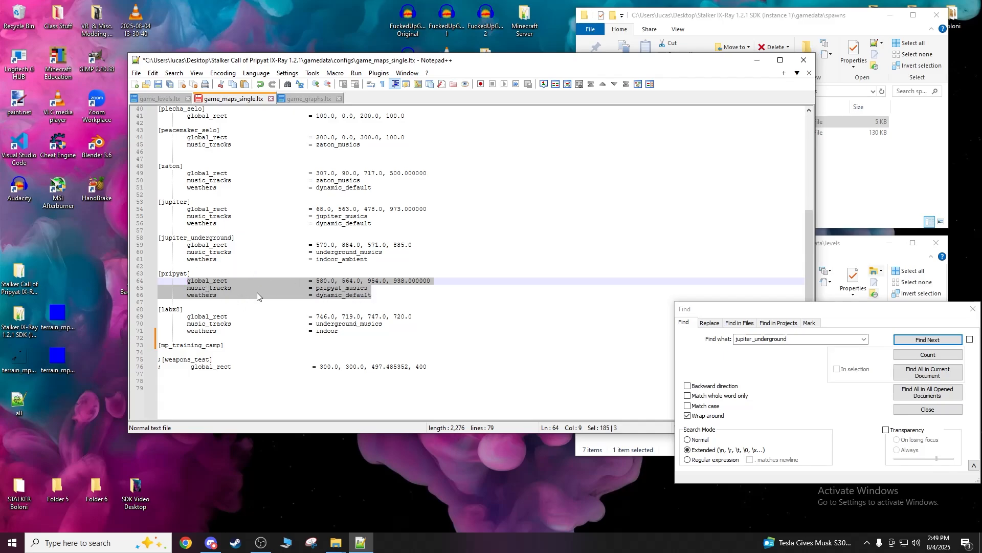
left_click(239, 345)
key("Return")
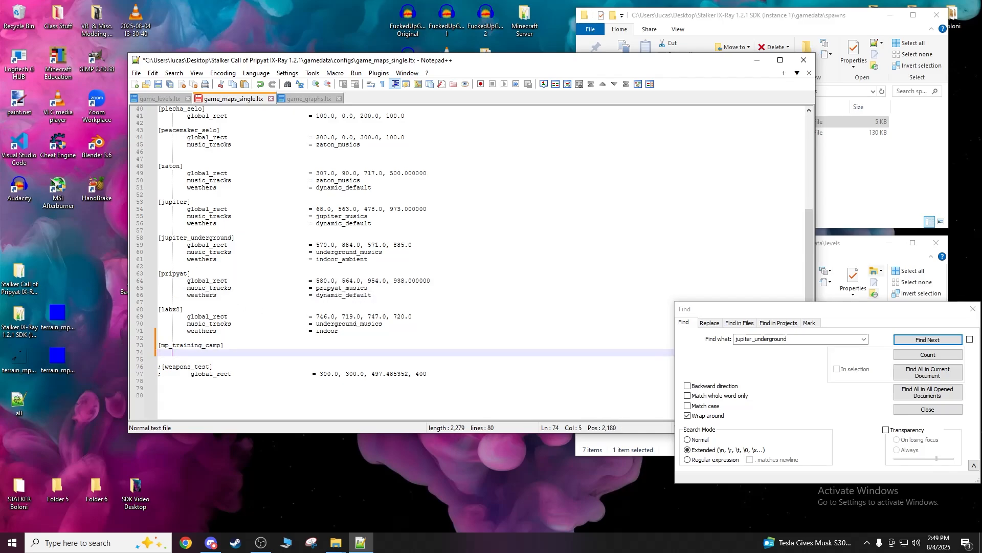
key("Tab")
key("ctrl+v")
key("ctrl+s")
scroll(256, 335, "up", 13)
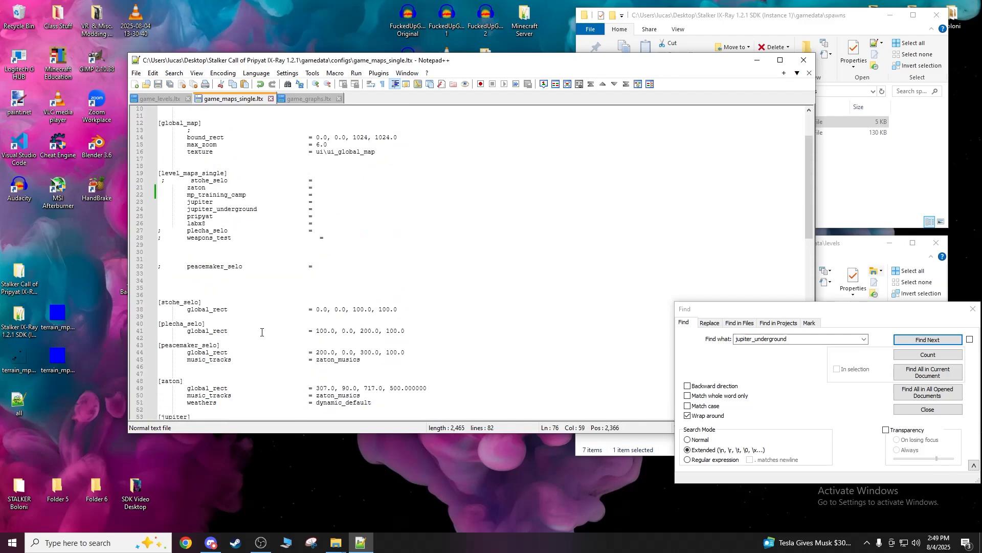
Add entry 142 = "mp_training_camp" below entry 141 in game_graphs.ltx and save the file.
left_click(300, 101)
scroll(346, 253, "down", 5)
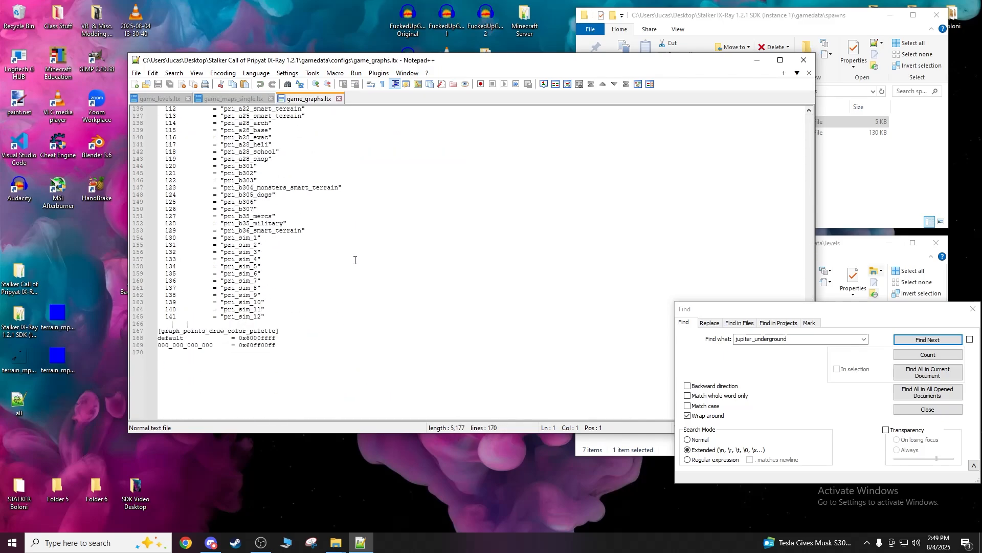
left_click_drag(829, 313, 893, 440)
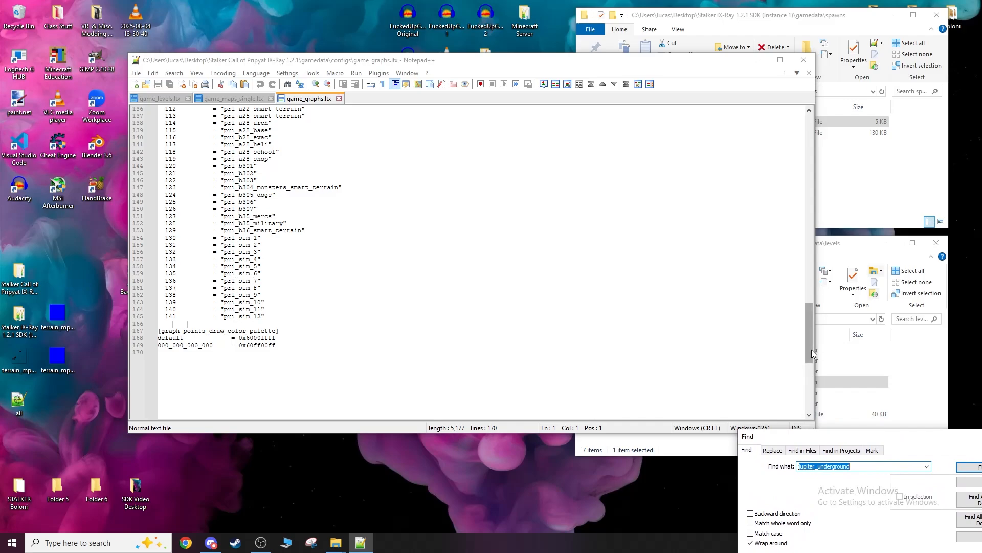
left_click_drag(812, 349, 765, 348)
left_click(271, 310)
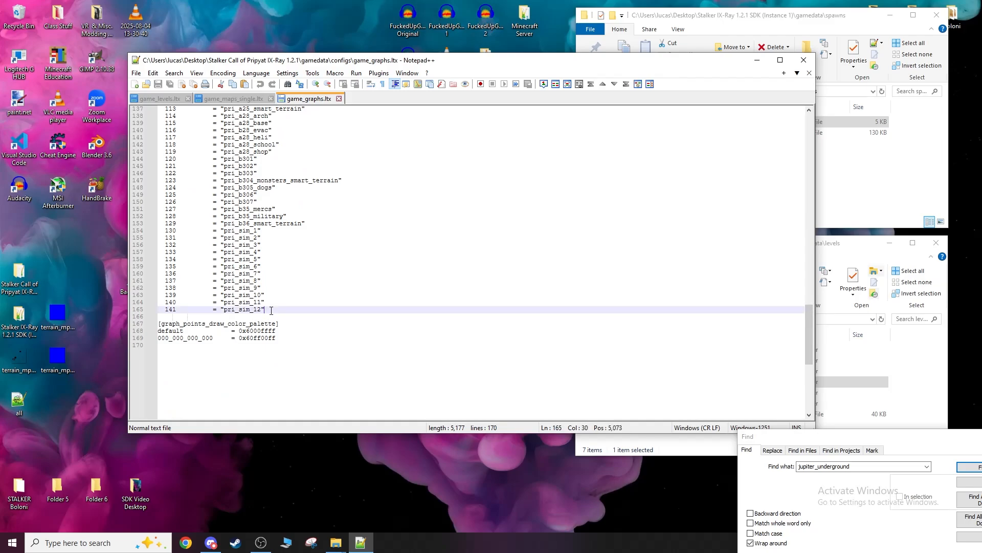
key("Return")
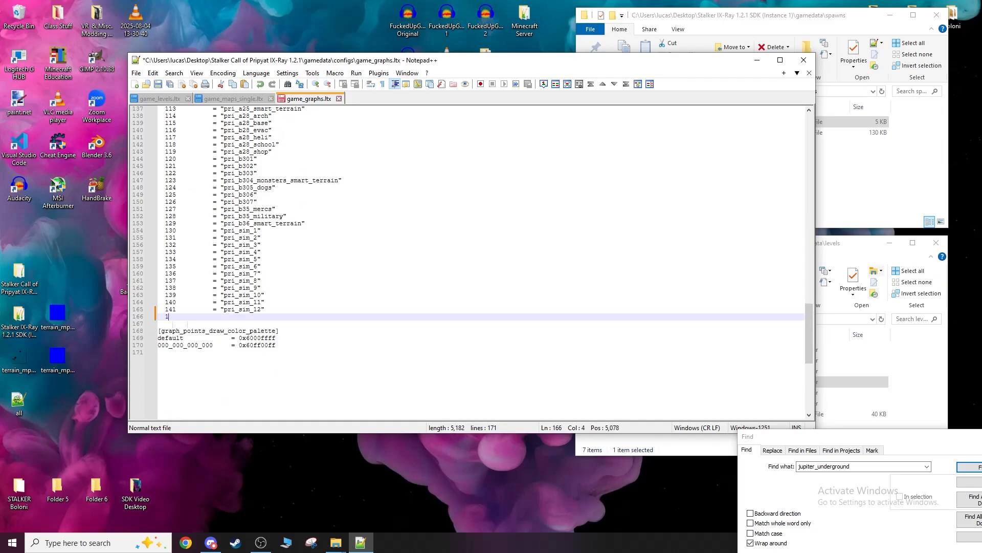
type("142")
key("Tab")
key("Tab")
key("ctrl+v")
key("ctrl+z")
type("mp_training_cam")
key("ctrl+s")
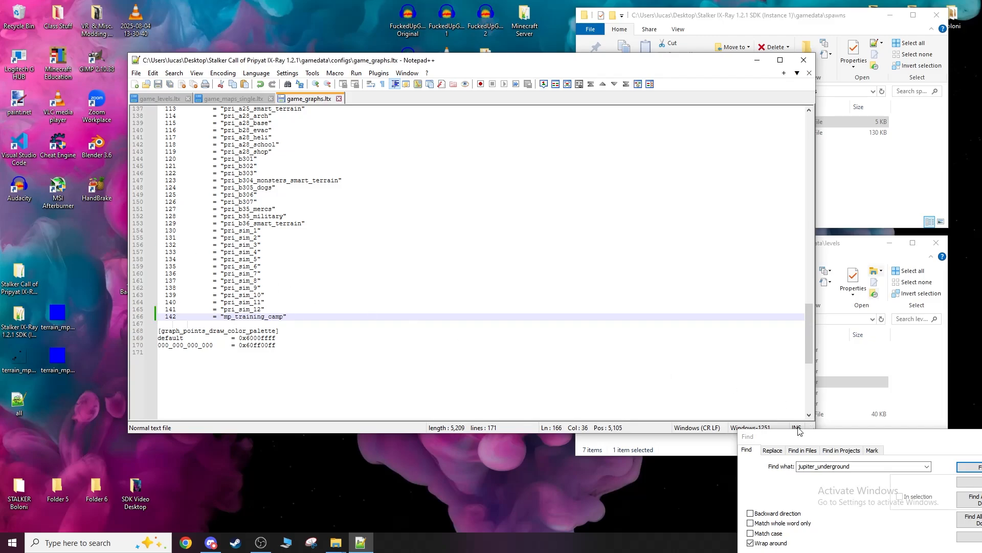
Close the text search dialog and the text editor holding the three LTX configuration files.
key("ctrl+f")
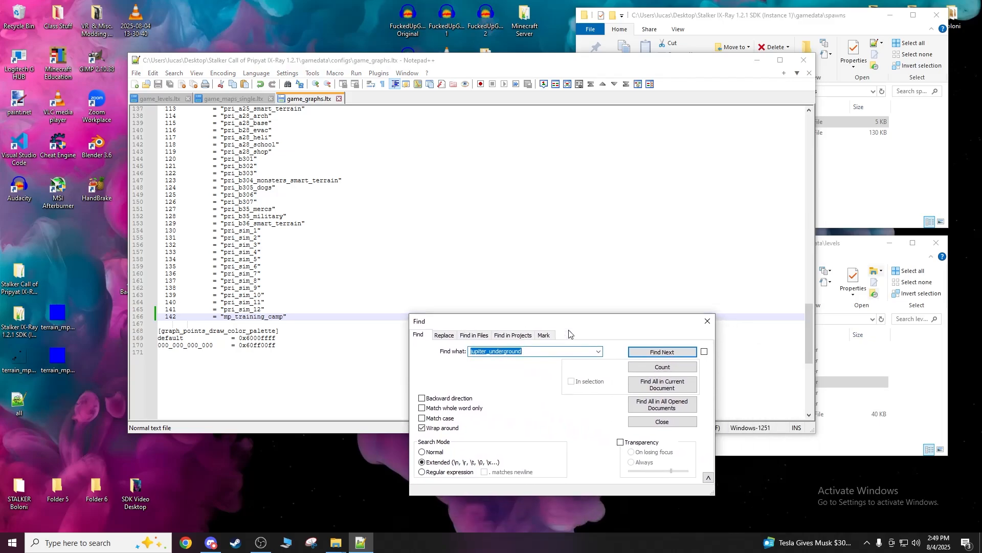
left_click(707, 321)
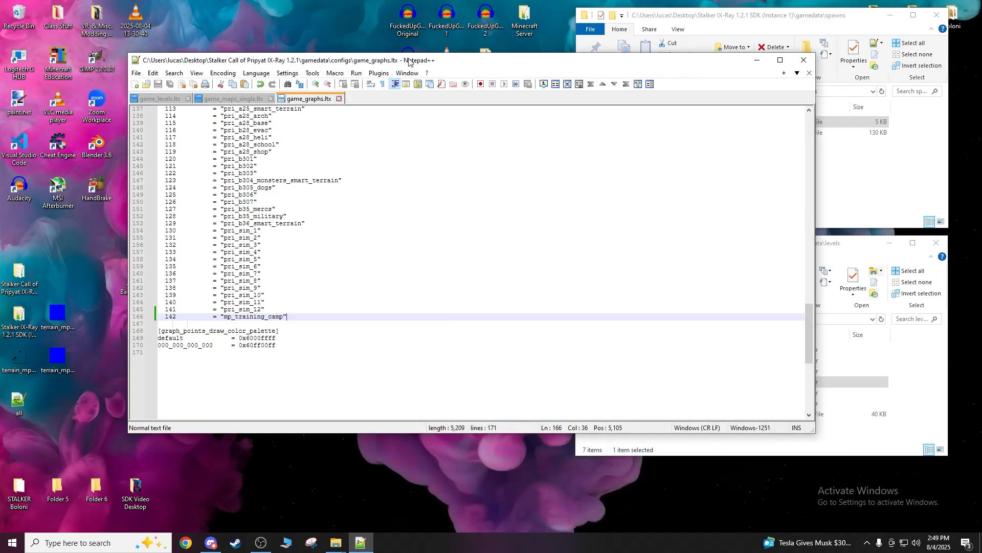
left_click_drag(411, 58, 377, 72)
left_click(765, 76)
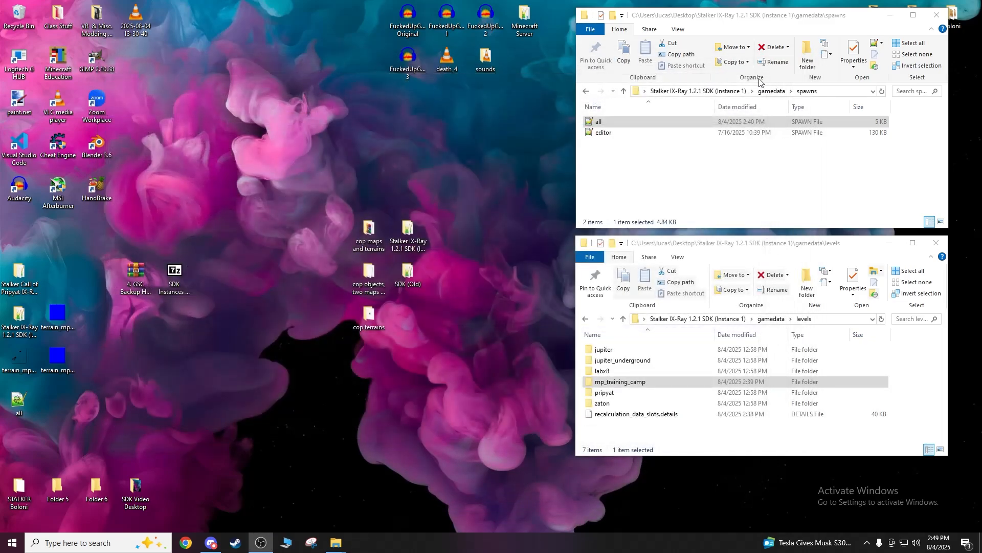
Open the Stalker Call of Pripyat IX-Ray 1.2.1 folder and launch the Stalker-COP application.
left_click(5, 276)
left_click(19, 319)
double_click(23, 287)
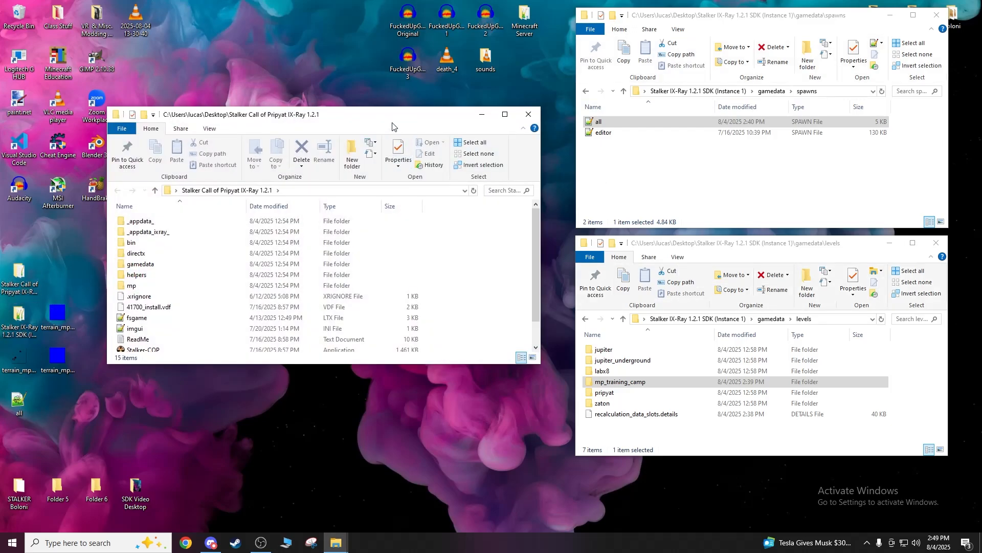
left_click_drag(393, 117, 410, 116)
scroll(204, 303, "down", 2)
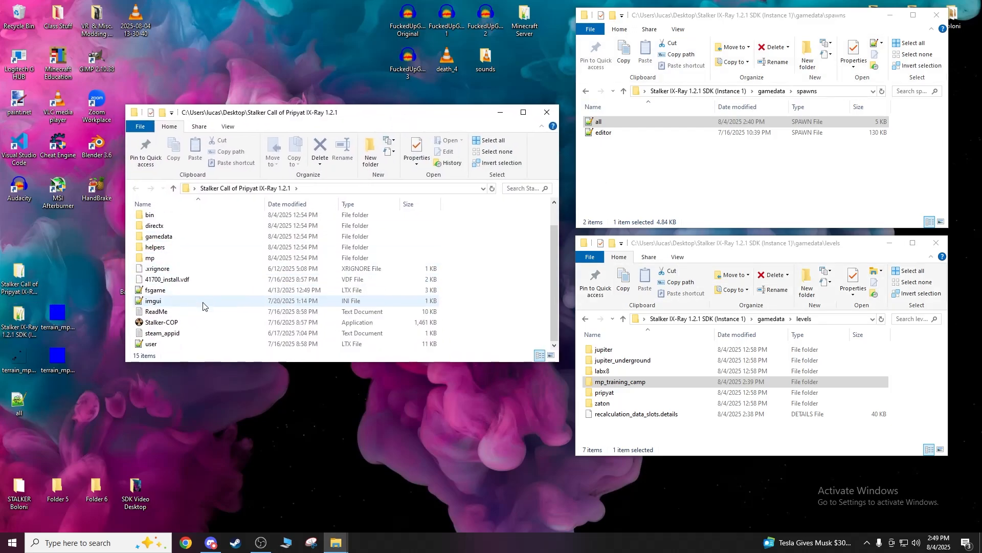
right_click(165, 322)
left_click(215, 58)
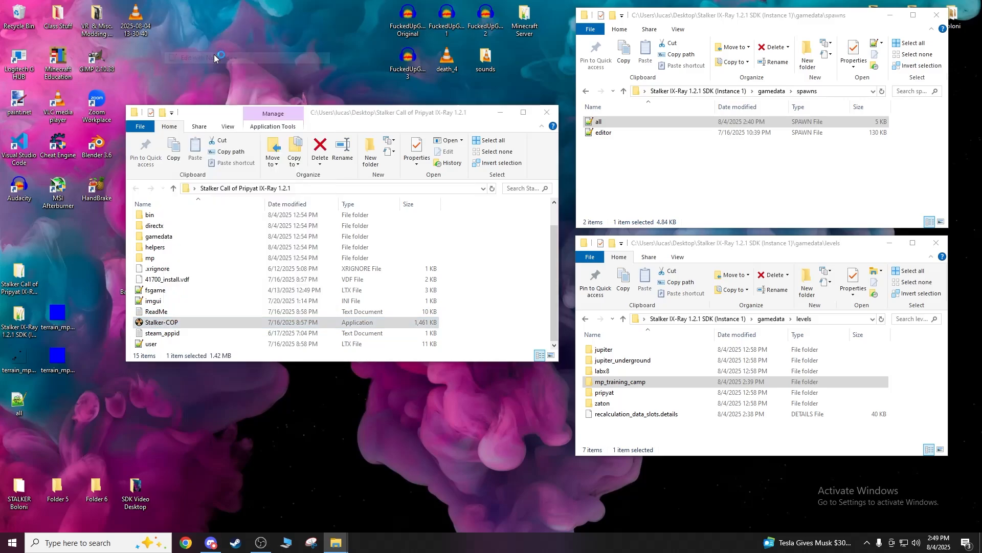
left_click(773, 73)
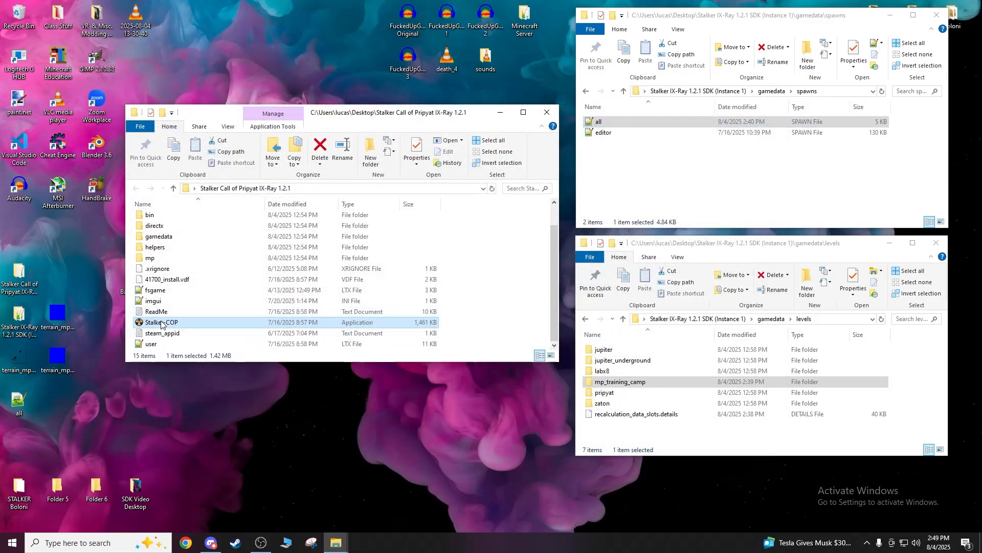
right_click(161, 323)
left_click(221, 48)
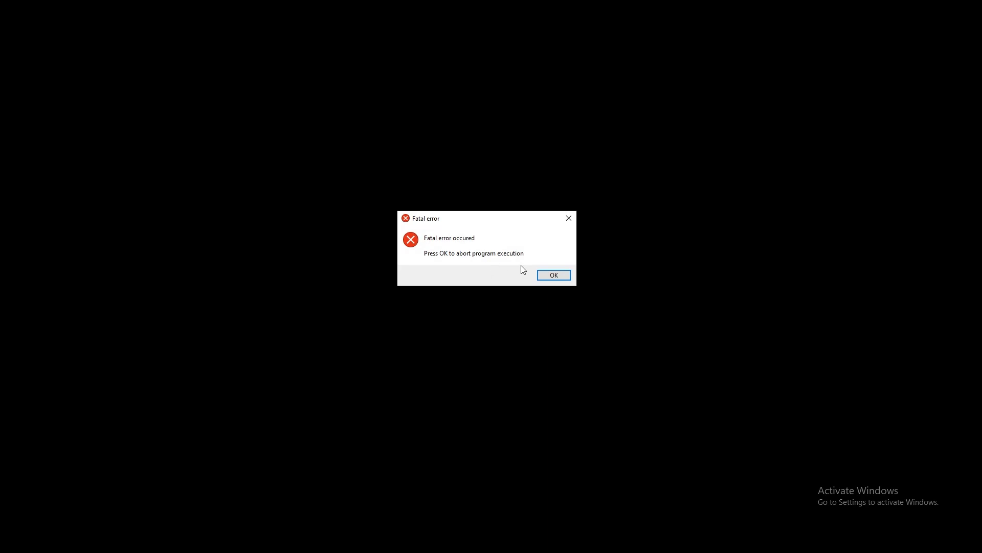
Dismiss the game's error dialog and close the leftover X-Ray 1.6 Engine window.
left_click(553, 275)
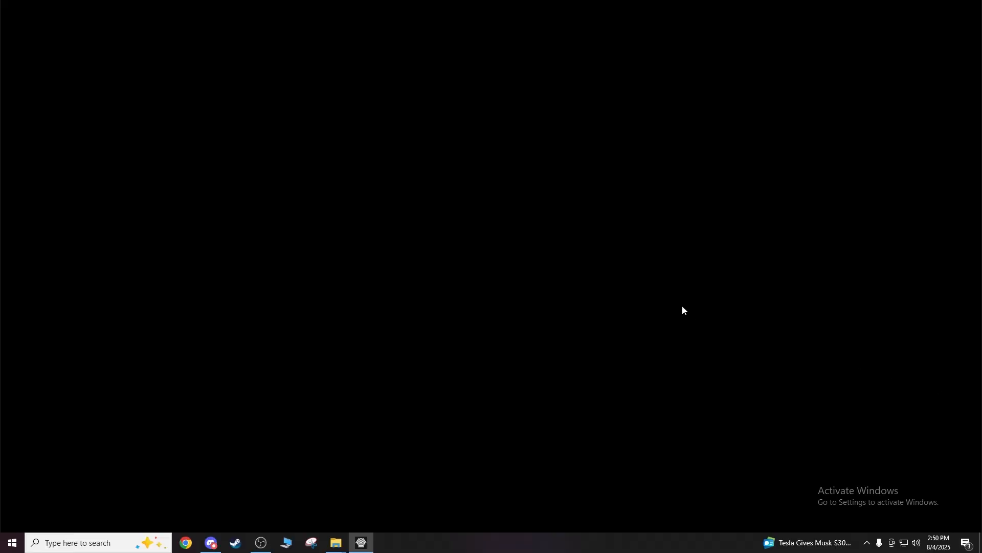
right_click(361, 542)
left_click(338, 521)
right_click(361, 542)
left_click(340, 522)
right_click(368, 543)
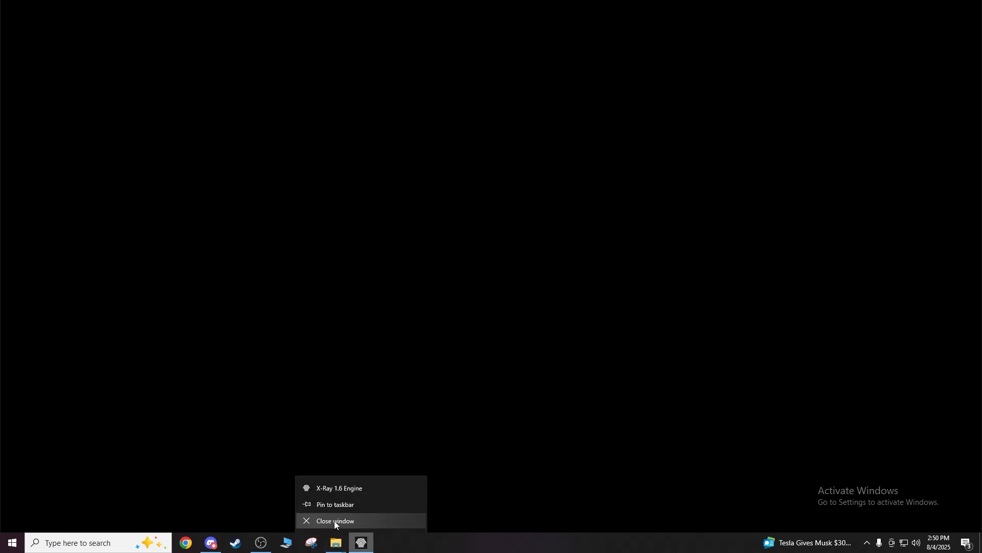
left_click(333, 520)
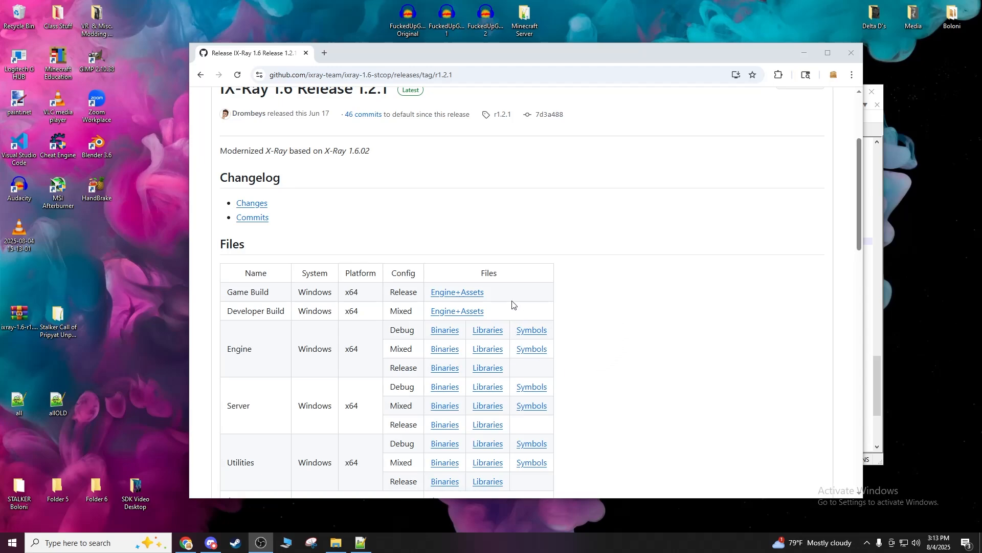
Check the Developer Build's Engine+Assets download on the IX-Ray 1.6 Release 1.2.1 page and put the browser away.
scroll(511, 305, "up", 3)
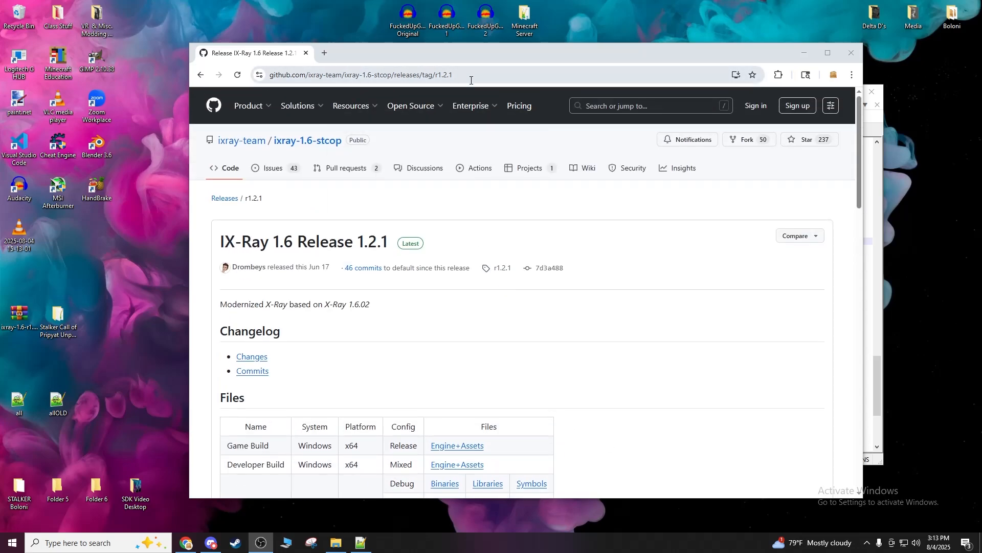
scroll(445, 413, "down", 1)
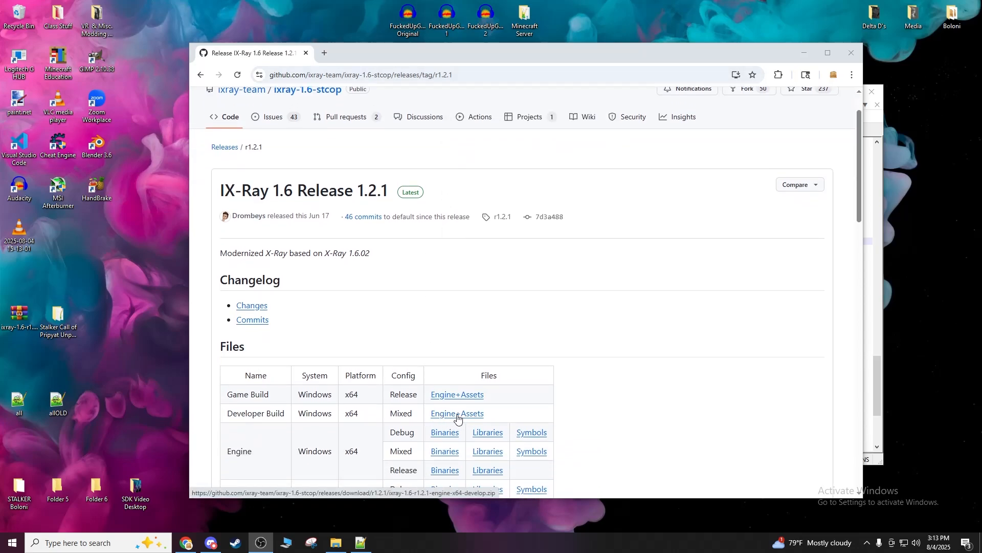
left_click(806, 52)
Open the ixray-1.6-r1.2.1-engine-x64-develop archive and look over the files and folders it holds.
left_click(19, 317)
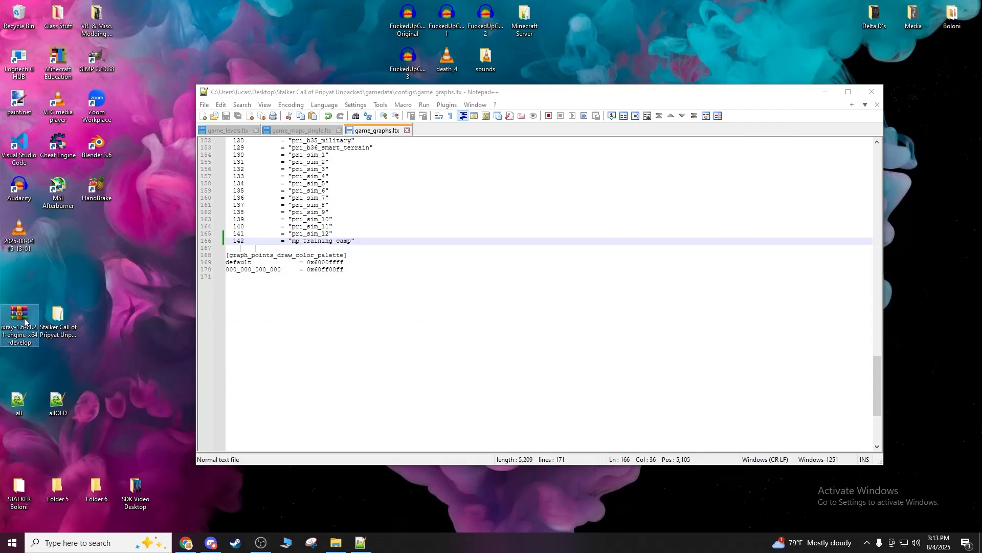
double_click(29, 313)
left_click(685, 101)
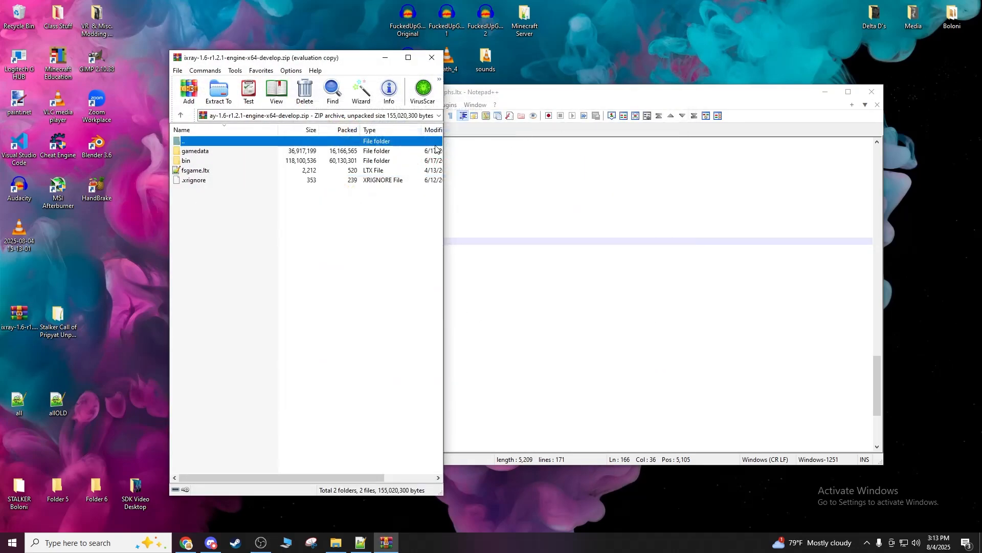
left_click_drag(195, 204, 186, 150)
left_click(195, 230)
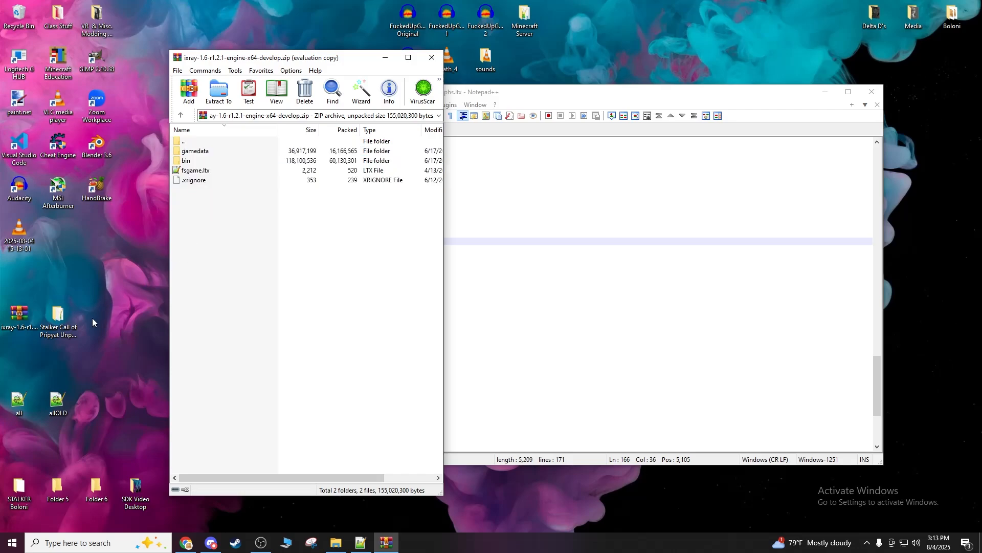
Compare the archive's contents with the Stalker Call of Pripyat Unpacked folder side by side, and put both windows away.
double_click(58, 316)
left_click_drag(309, 123, 732, 138)
left_click_drag(197, 212, 181, 146)
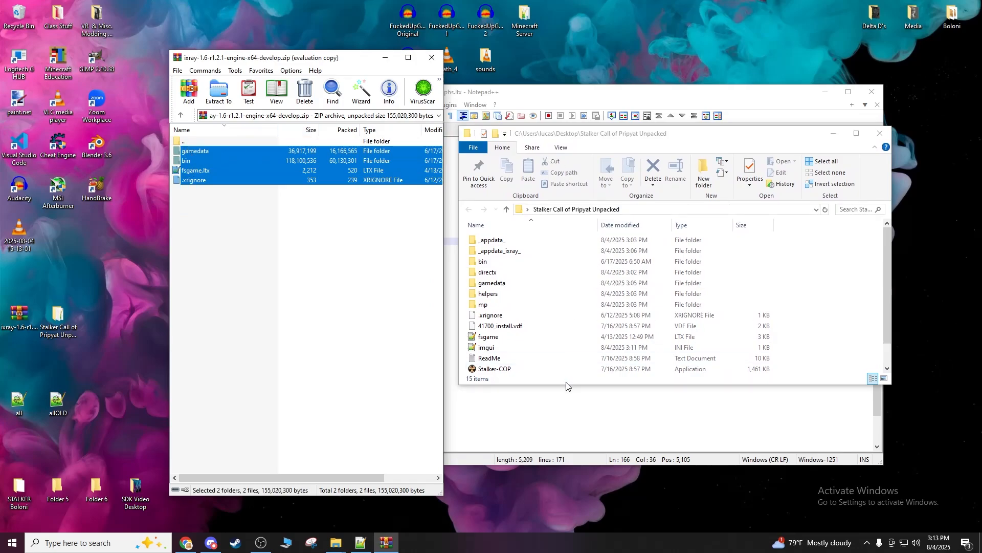
left_click(431, 57)
left_click_drag(616, 140, 452, 193)
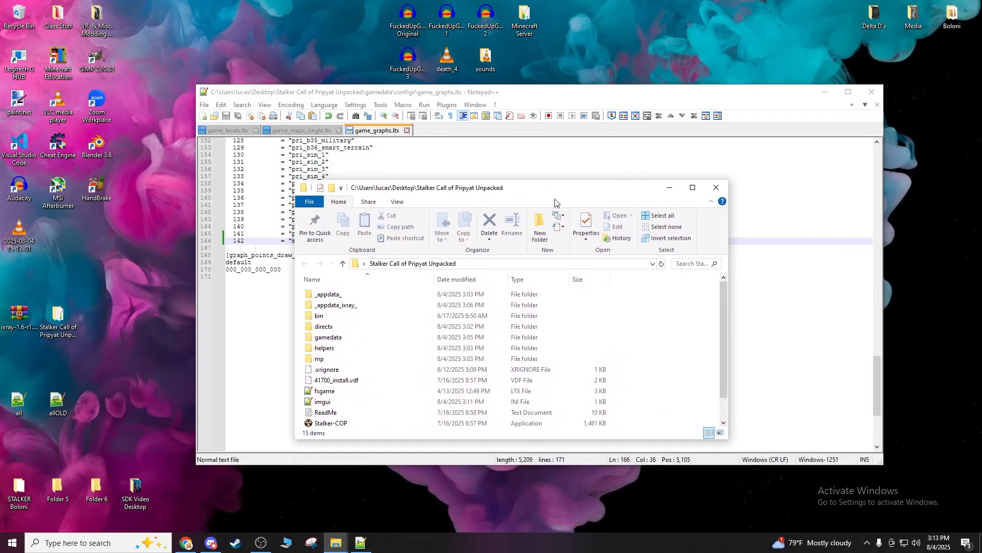
left_click_drag(530, 198, 597, 176)
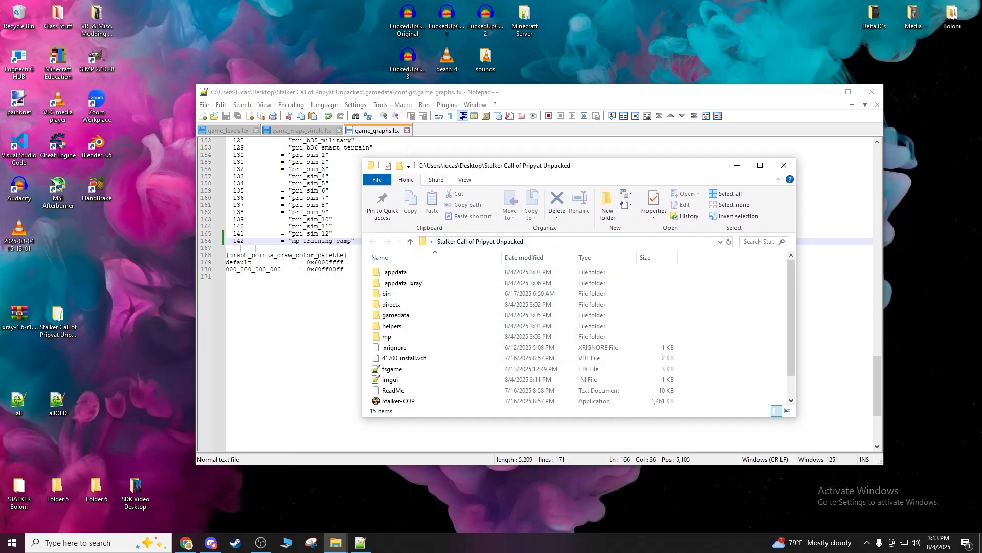
left_click_drag(450, 167, 461, 173)
left_click(748, 171)
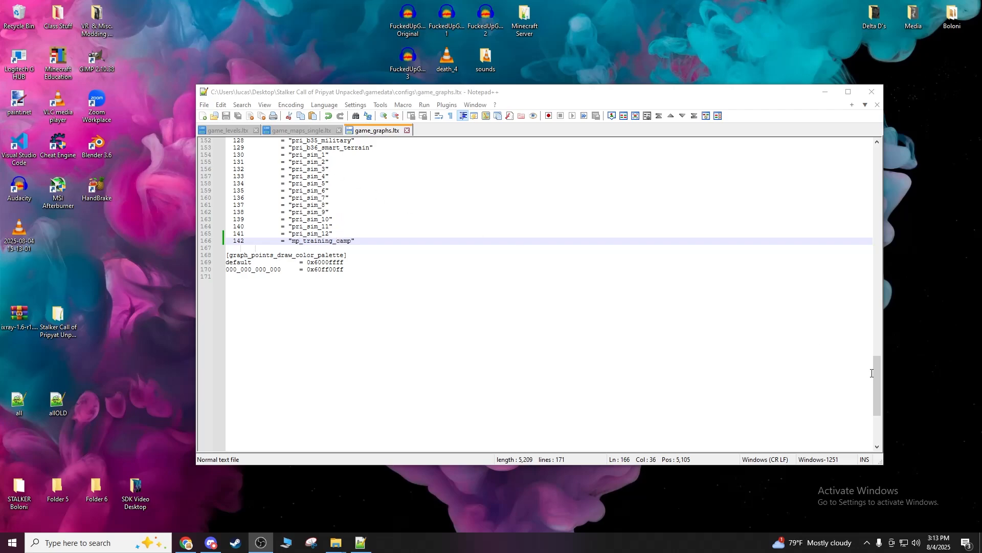
Review the mp_training_camp entries in game_graphs.ltx, game_maps_single.ltx and game_levels.ltx, and close the editor.
mouse_move(873, 373)
left_mouse_down()
mouse_move(884, 177)
mouse_move(873, 175)
mouse_move(865, 378)
mouse_move(863, 367)
left_mouse_up()
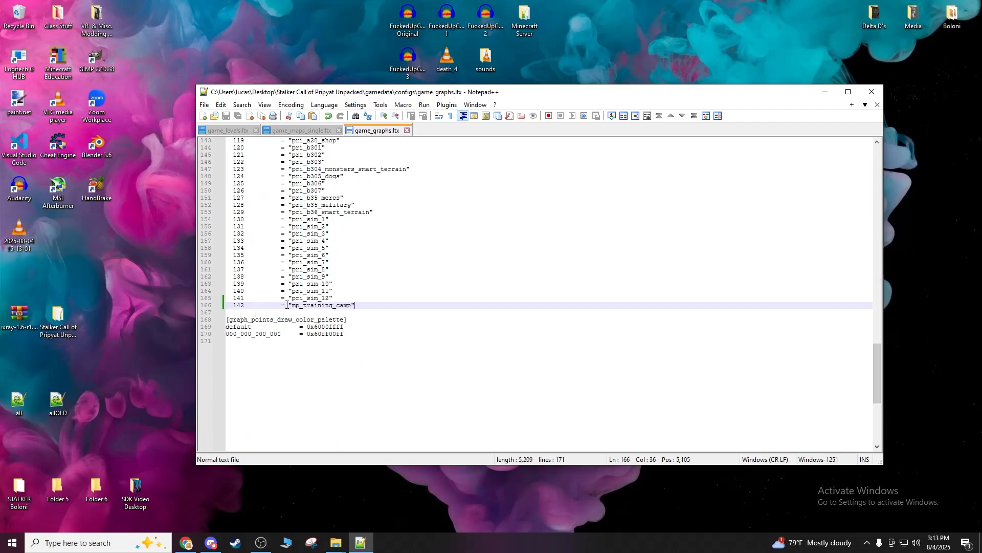
left_click(305, 131)
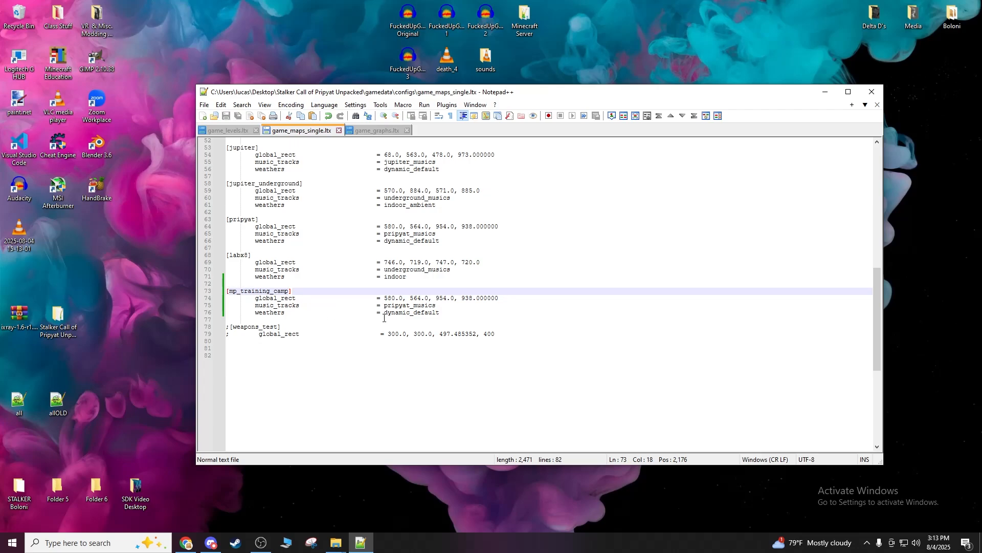
left_click_drag(875, 377, 853, 212)
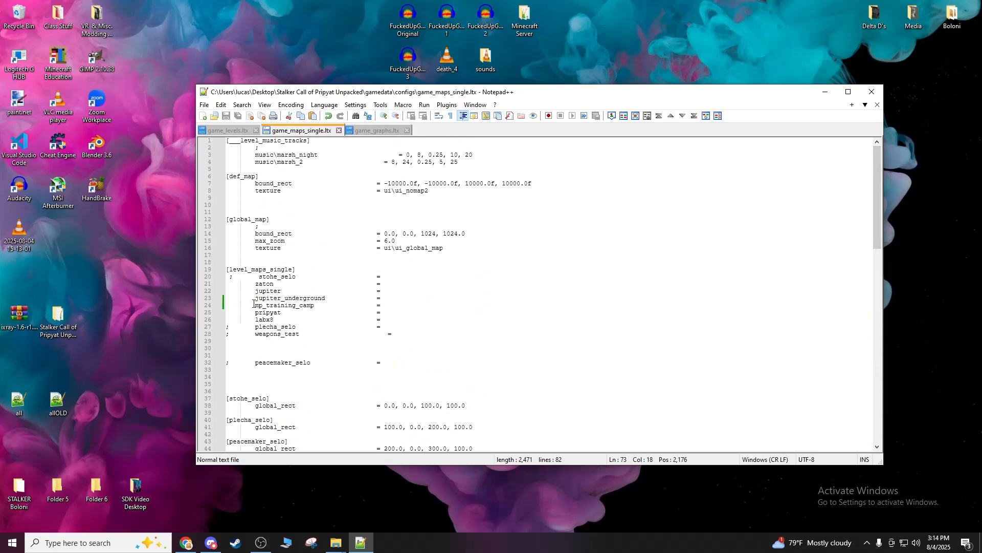
left_click(221, 130)
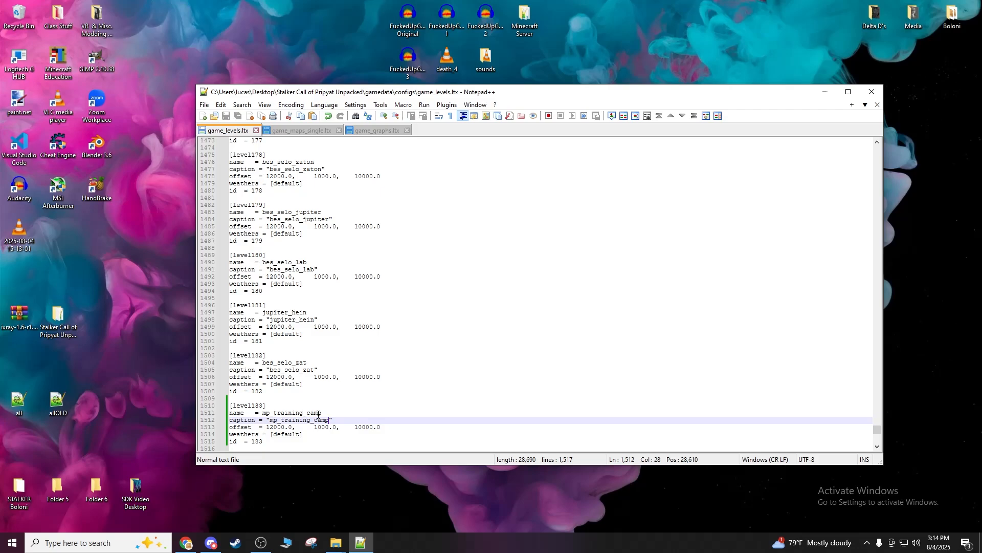
left_click_drag(879, 428, 847, 184)
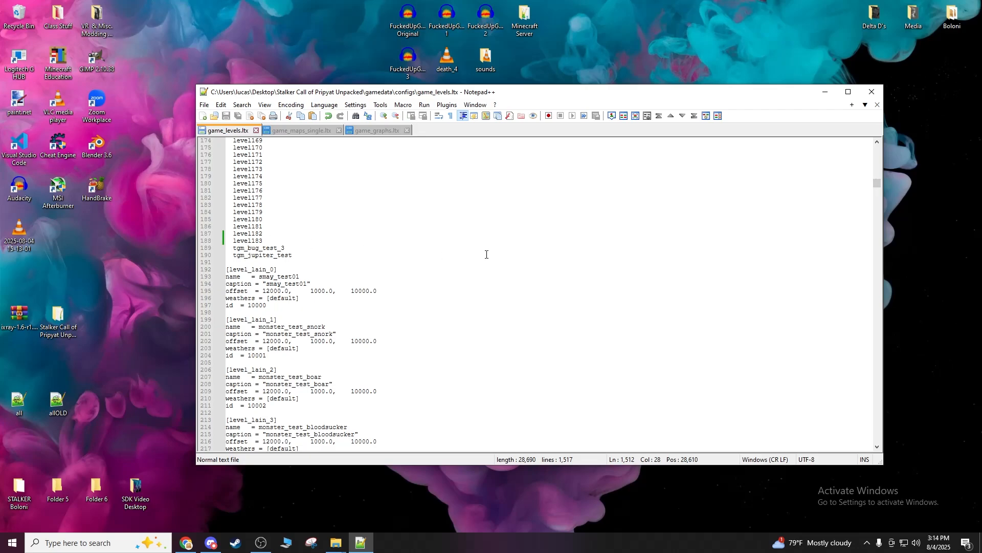
left_click_drag(878, 183, 869, 439)
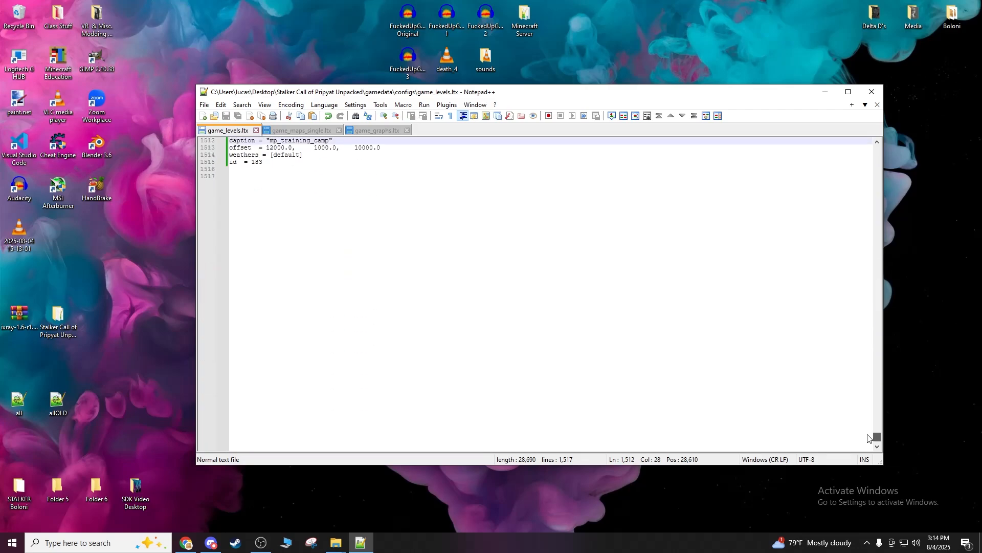
left_click(878, 93)
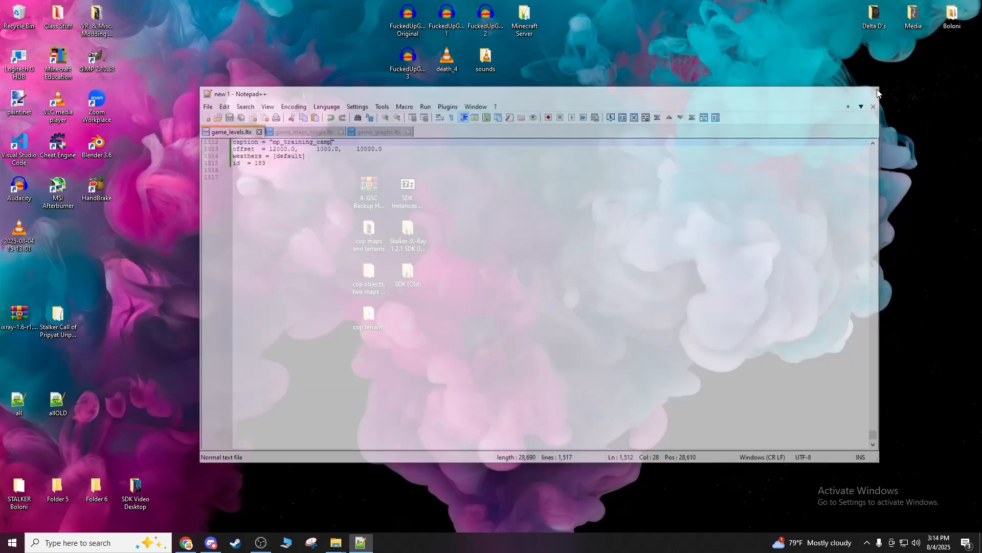
Open the Stalker IX-Ray 1.2.1 SDK (Instance 1) folder, and run Compiler_Menu to view the level compiler before closing it.
double_click(408, 233)
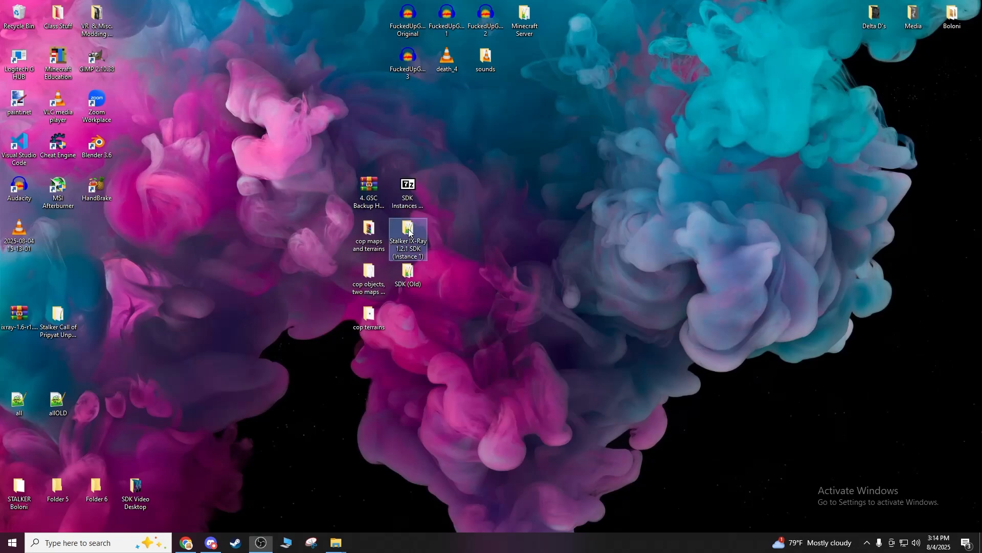
left_click_drag(560, 191, 320, 142)
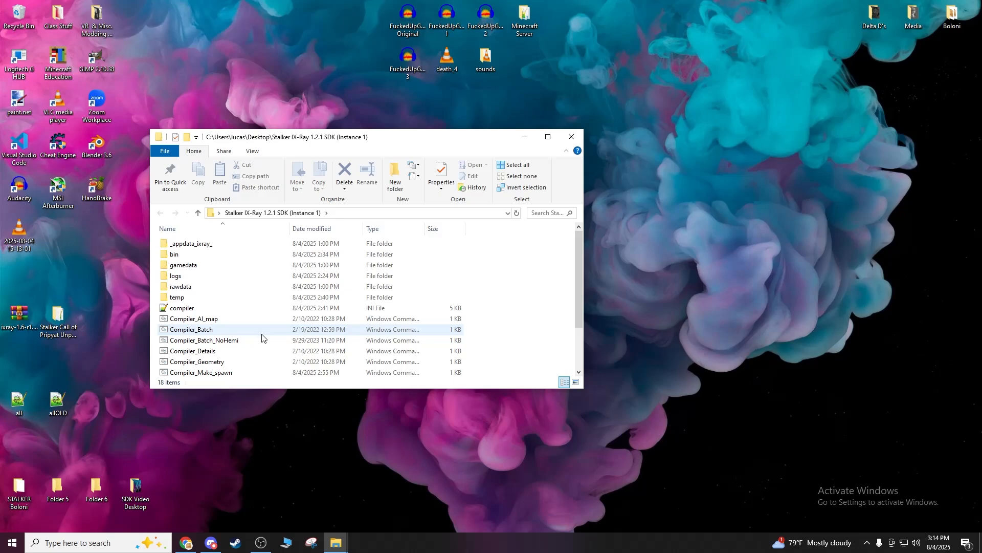
scroll(263, 335, "down", 2)
left_click(210, 329)
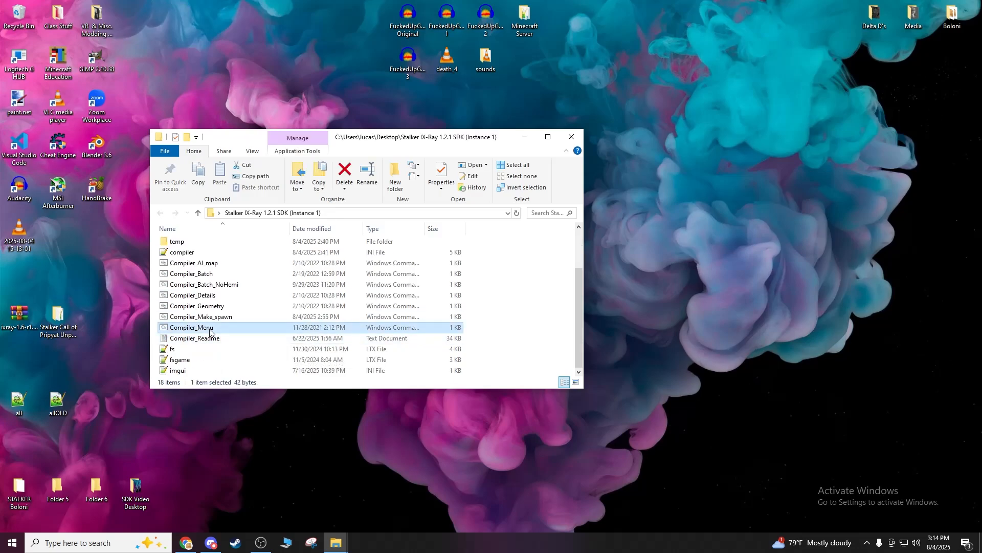
double_click(210, 329)
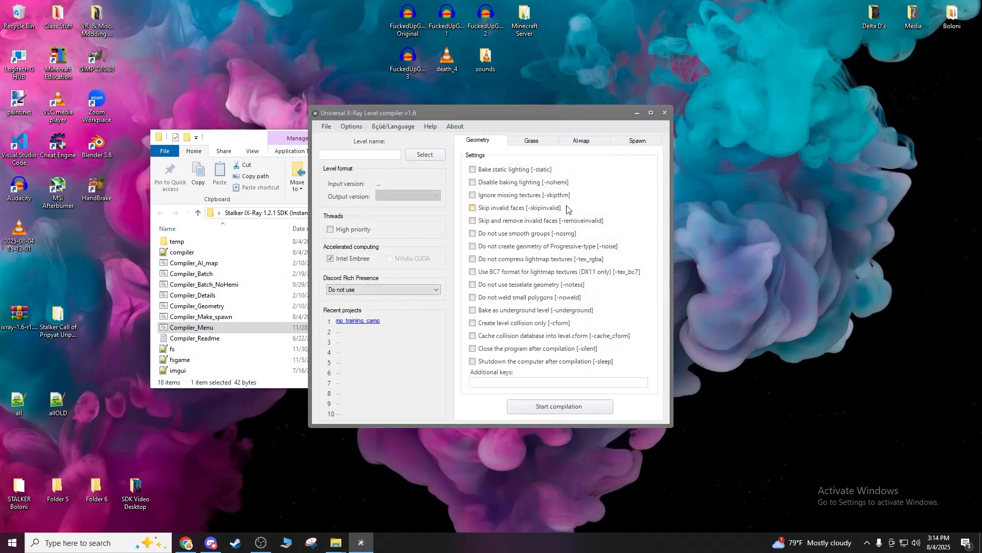
left_click(664, 113)
Open the SDK's gamedata folder in a separate window and place it beside the SDK root folder.
scroll(256, 286, "up", 2)
double_click(256, 265)
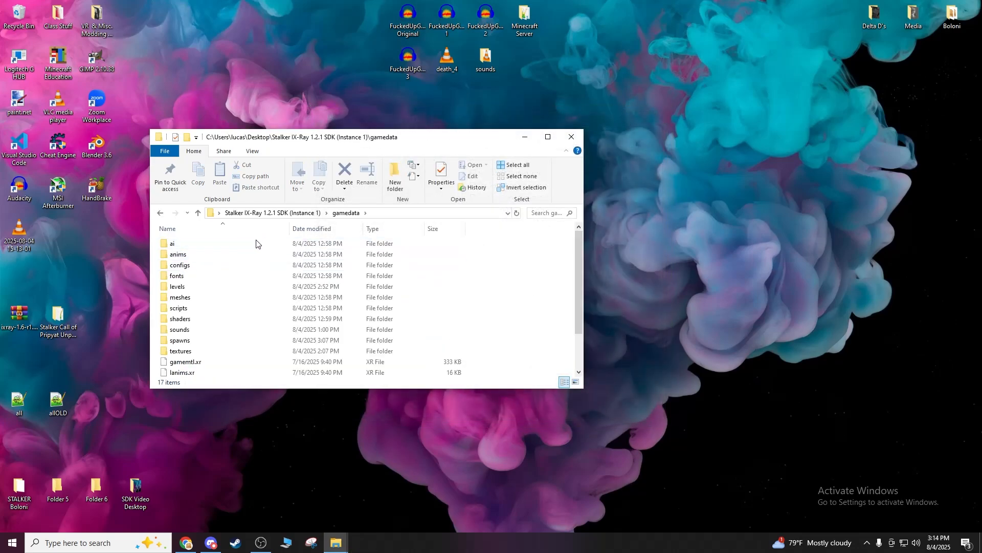
left_click(161, 214)
right_click(184, 259)
left_click(215, 204)
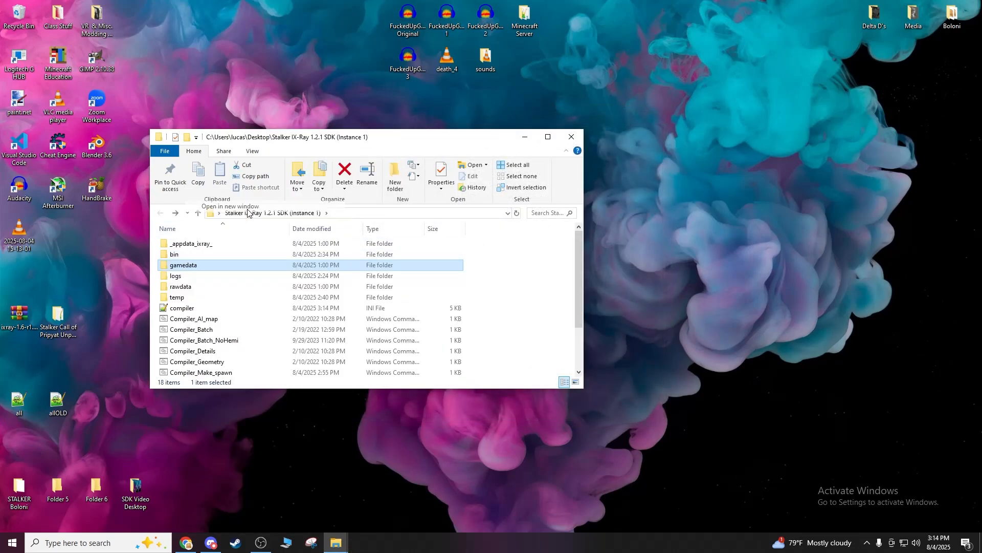
left_click_drag(505, 149, 899, 164)
left_click_drag(439, 138, 348, 132)
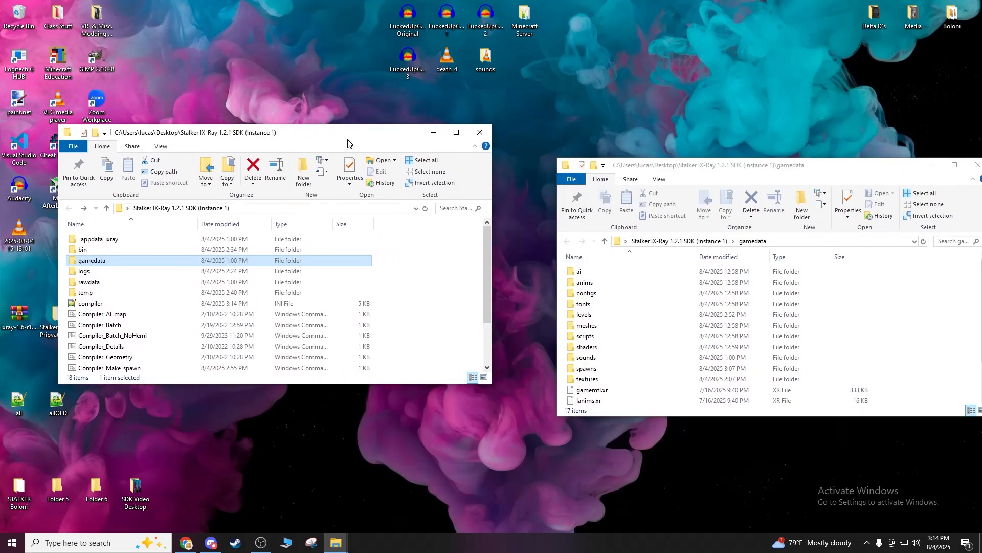
left_click_drag(706, 177, 648, 145)
scroll(169, 330, "down", 2)
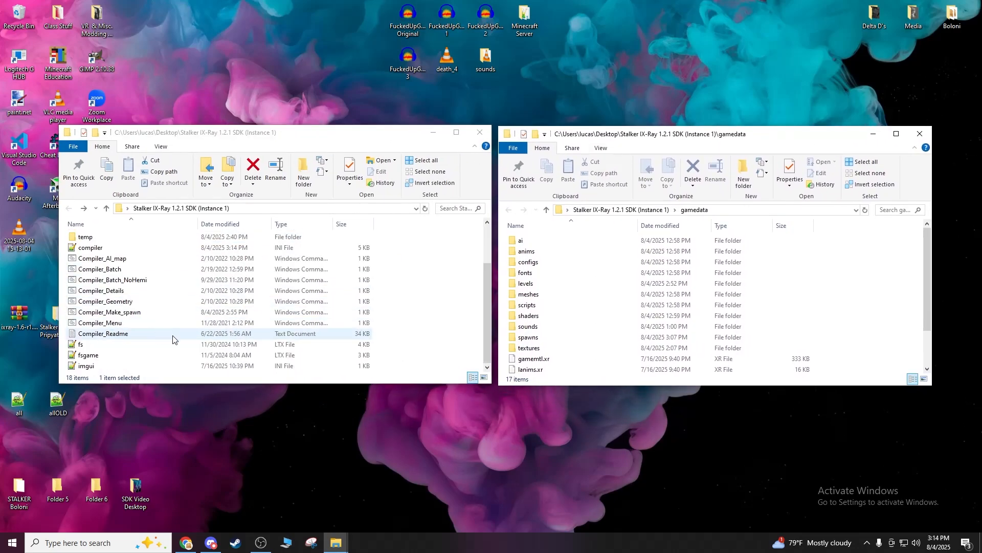
Check the mp_training_camp level name in the Compiler_Make_spawn script, and run it to build all.spawn in the SDK's gamedata\spawns folder.
double_click(528, 337)
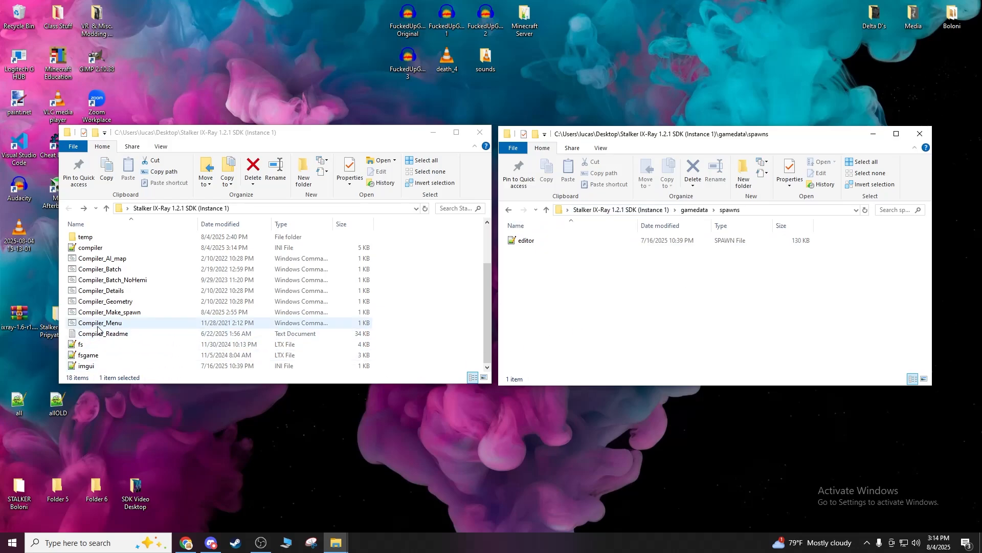
left_click(127, 313)
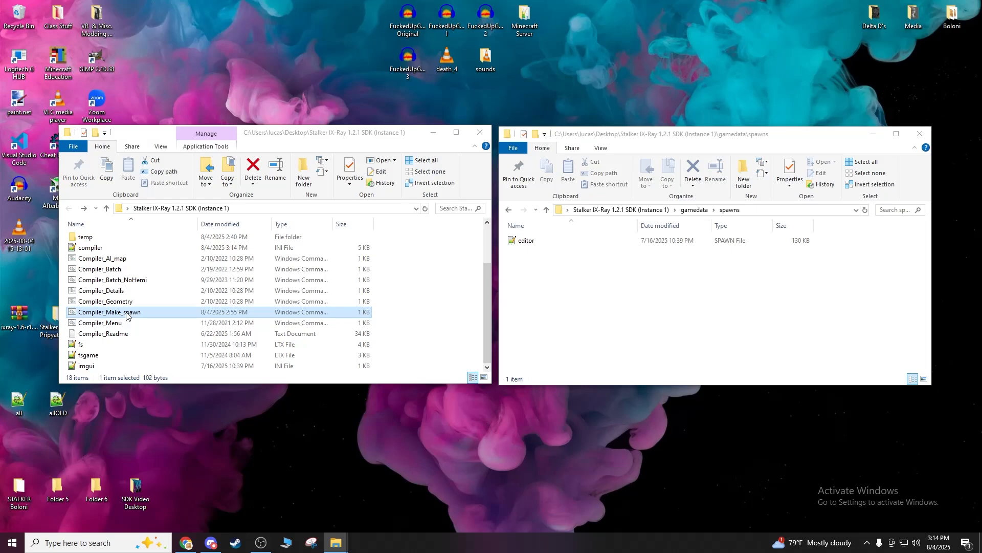
right_click(126, 313)
left_click(173, 53)
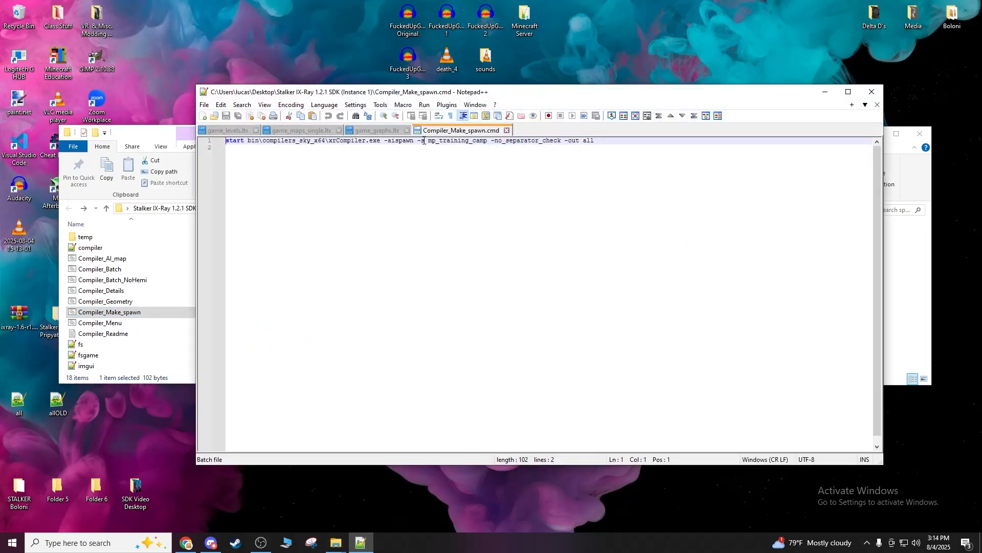
left_click_drag(488, 141, 430, 143)
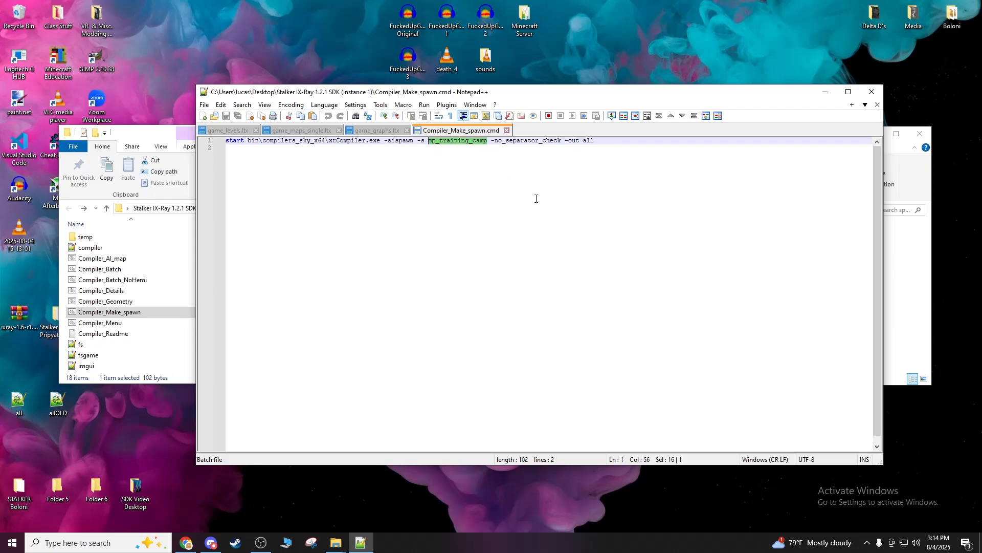
left_click(872, 92)
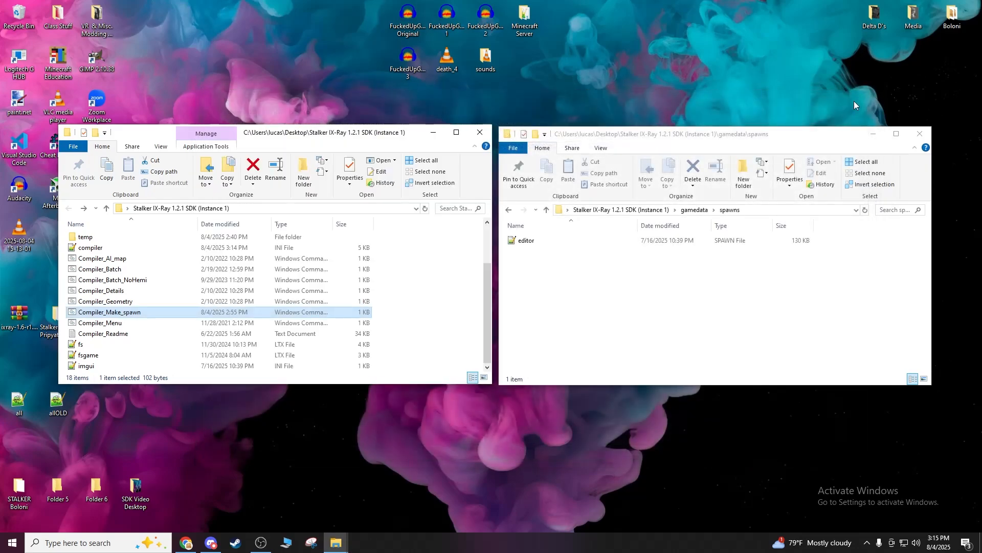
double_click(115, 313)
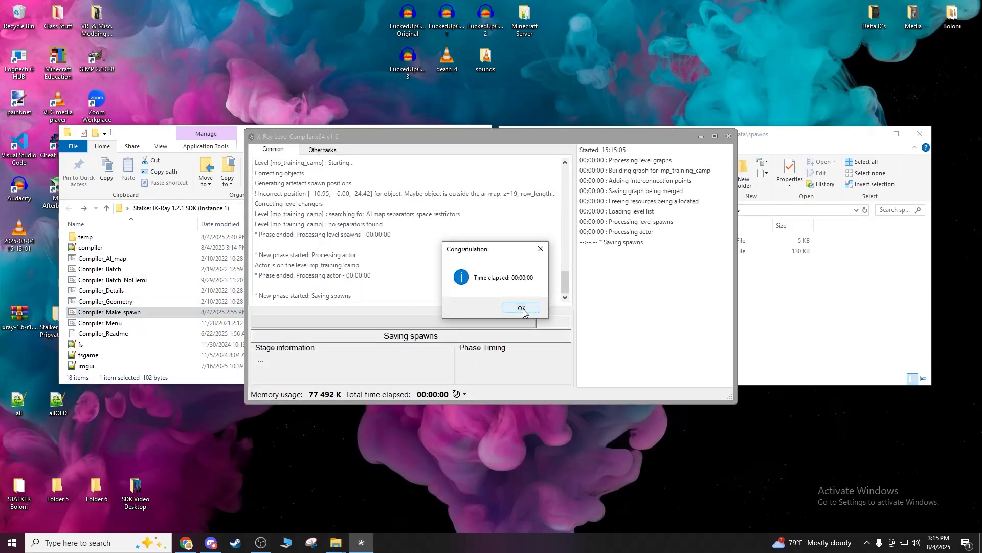
left_click(523, 310)
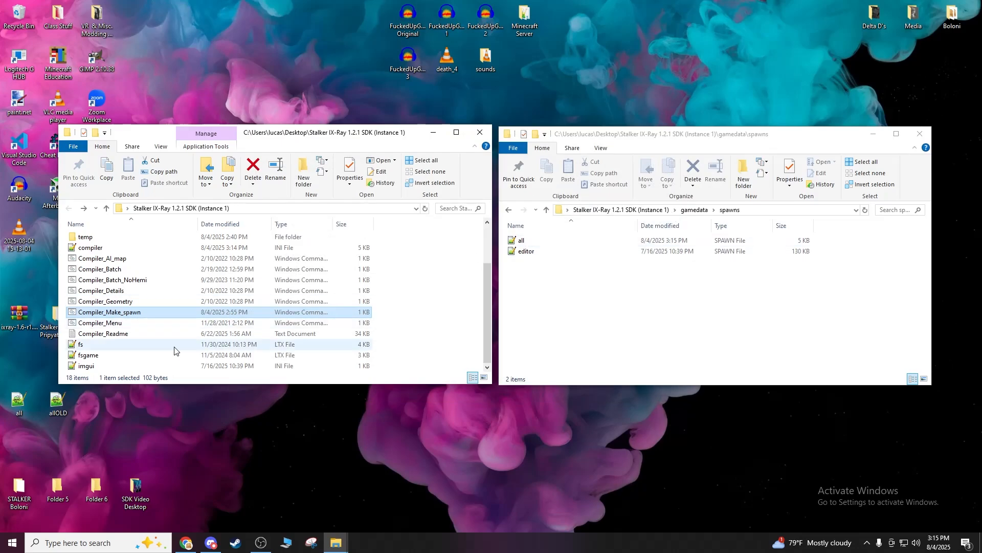
View all.spawn from the unpacked game's gamedata\spawns folder in the text editor, close both, and put the SDK window back in place.
left_click_drag(373, 140, 493, 83)
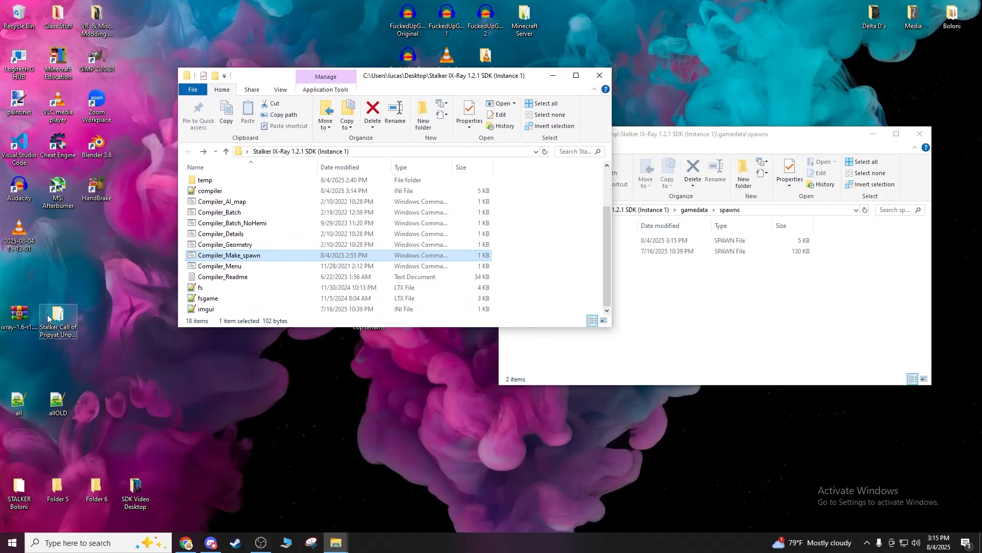
double_click(58, 320)
double_click(417, 323)
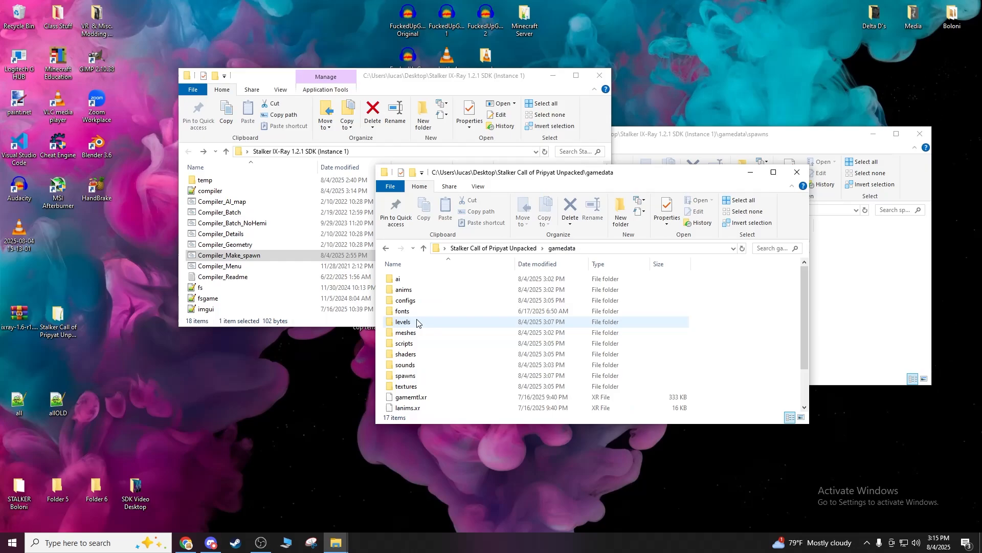
double_click(409, 387)
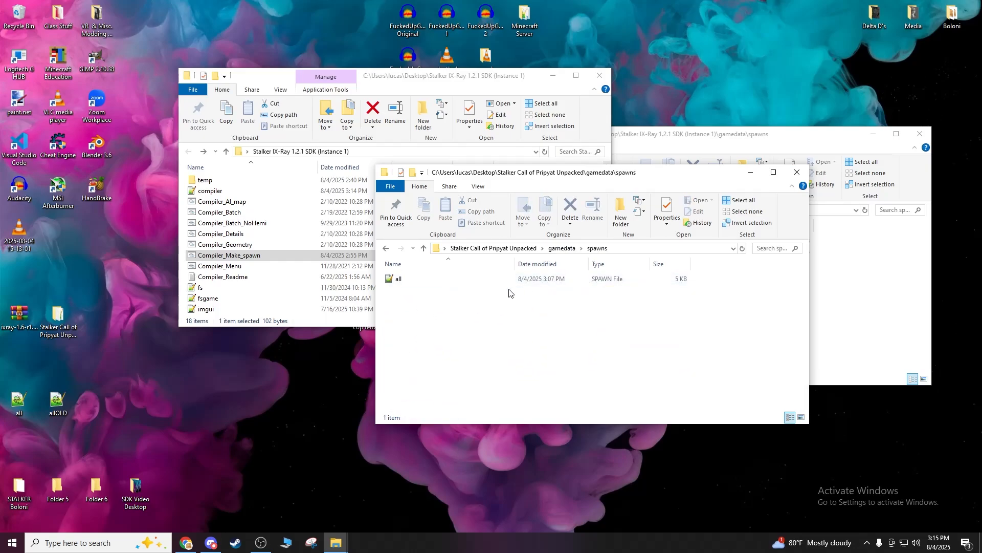
double_click(465, 281)
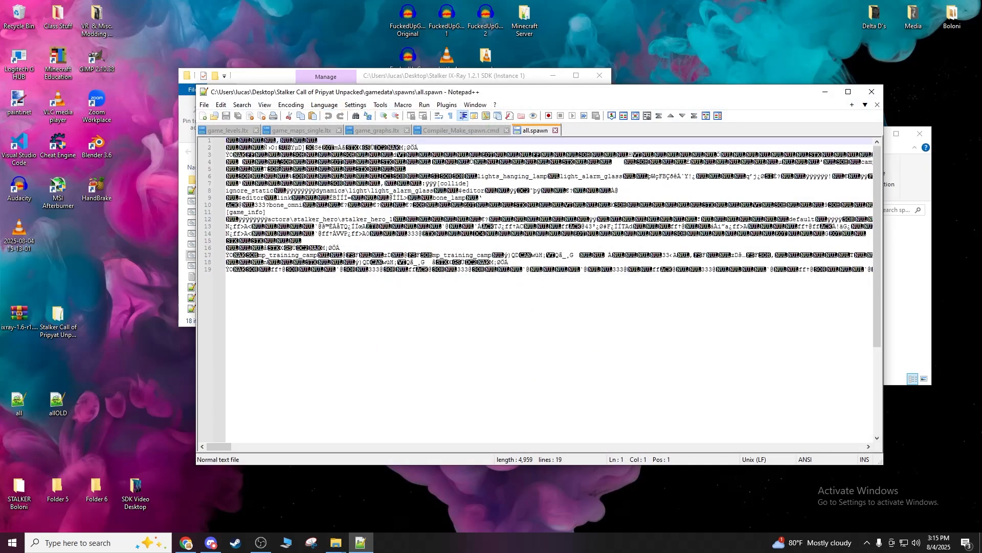
left_click(872, 92)
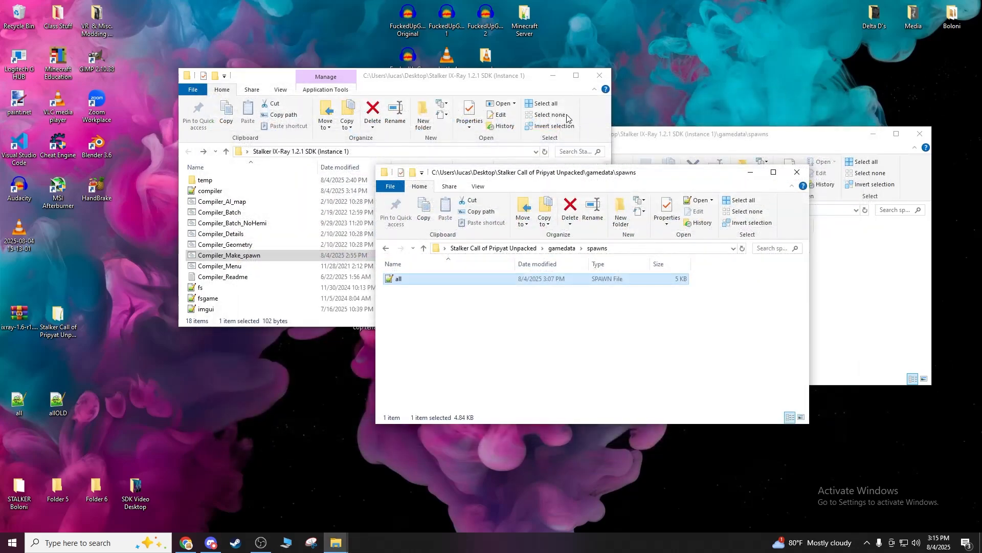
left_click(796, 172)
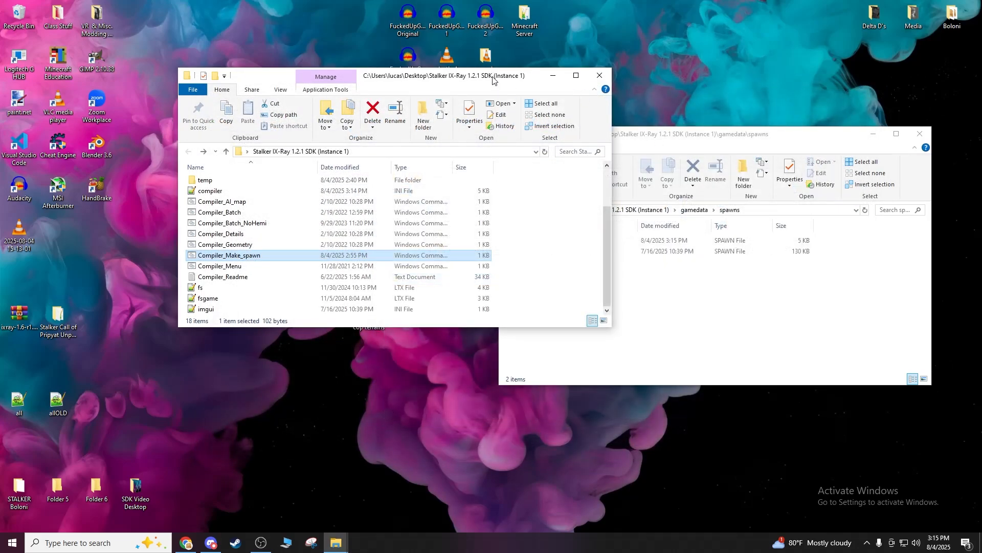
left_click_drag(493, 80, 375, 137)
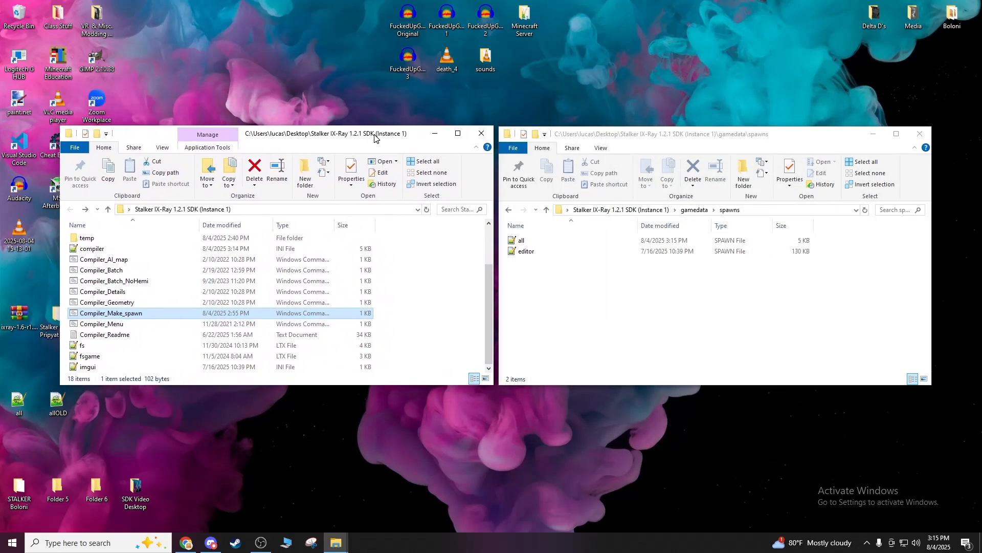
Clear the desktop by closing the SDK spawns window and the remaining File Explorer windows.
left_click(433, 134)
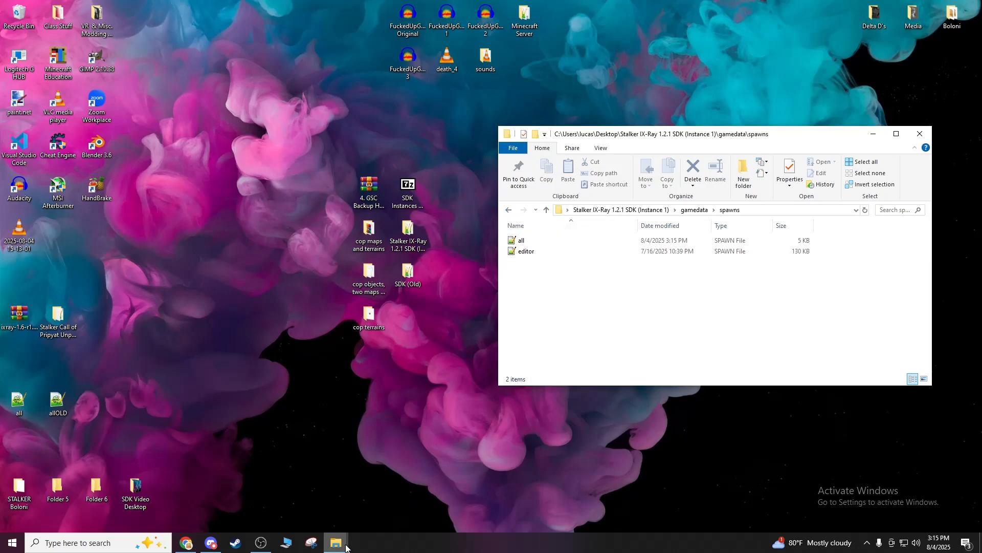
left_click(920, 134)
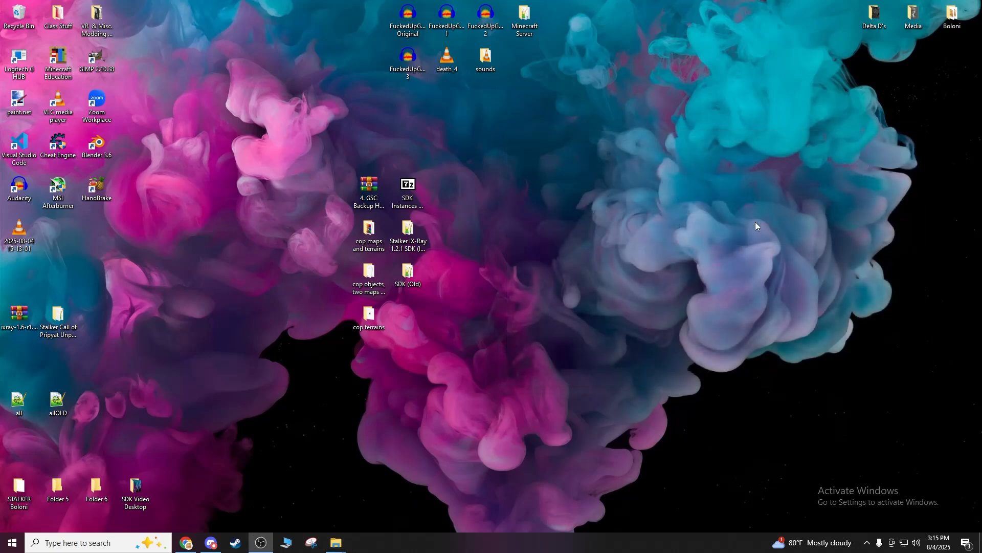
mouse_move(337, 542)
left_click(429, 465)
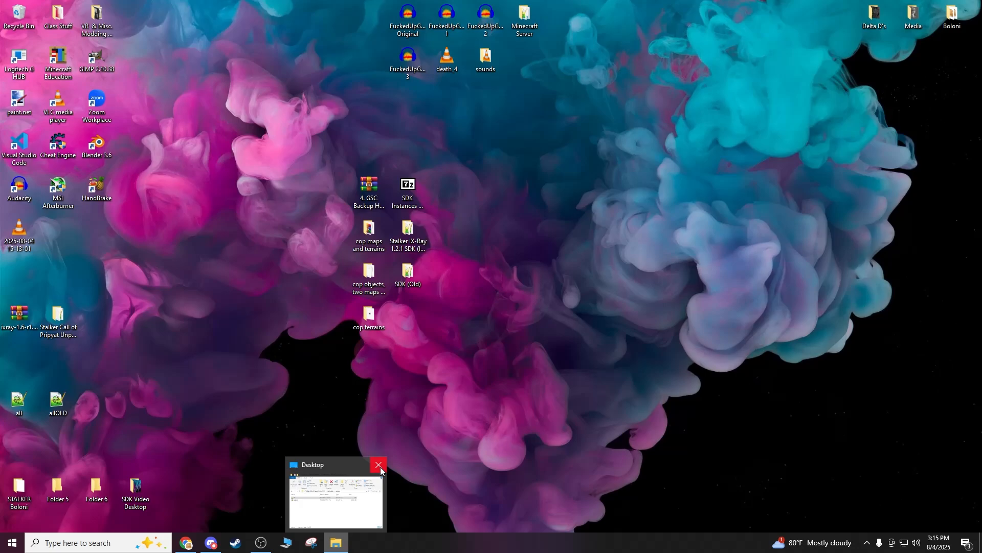
left_click(377, 463)
Open the Stalker Call of Pripyat Unpacked folder and launch the game with Stalker-COP.
double_click(63, 320)
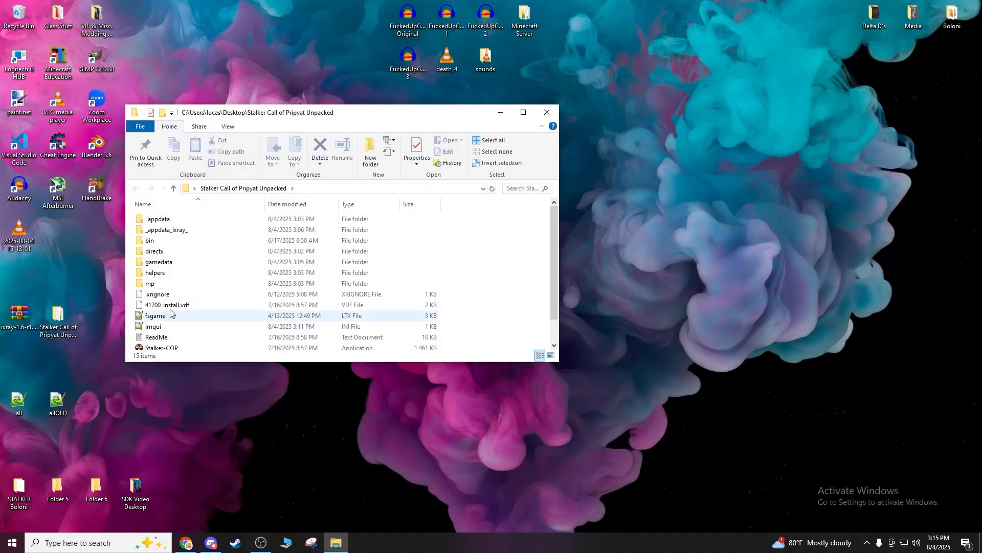
scroll(186, 292, "down", 1)
left_click(19, 318)
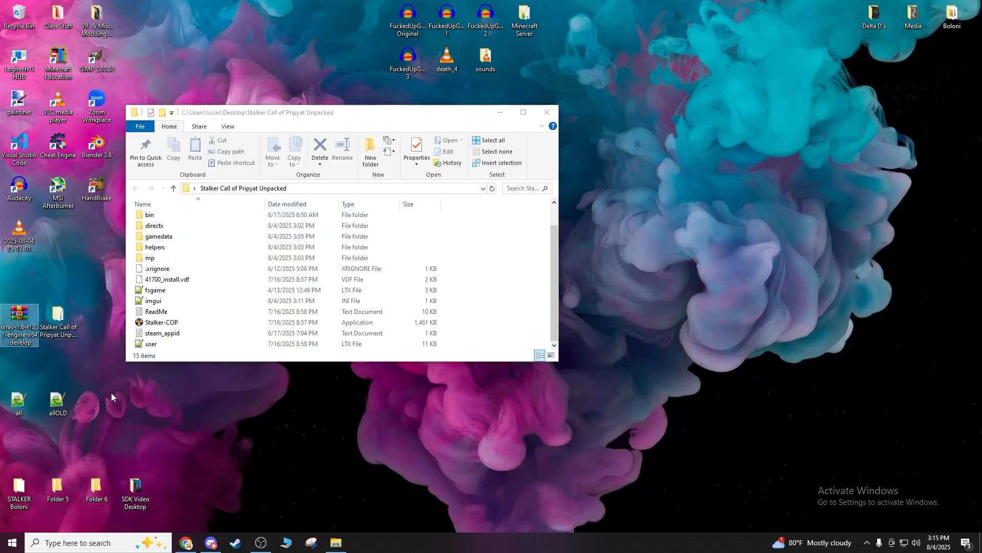
double_click(162, 322)
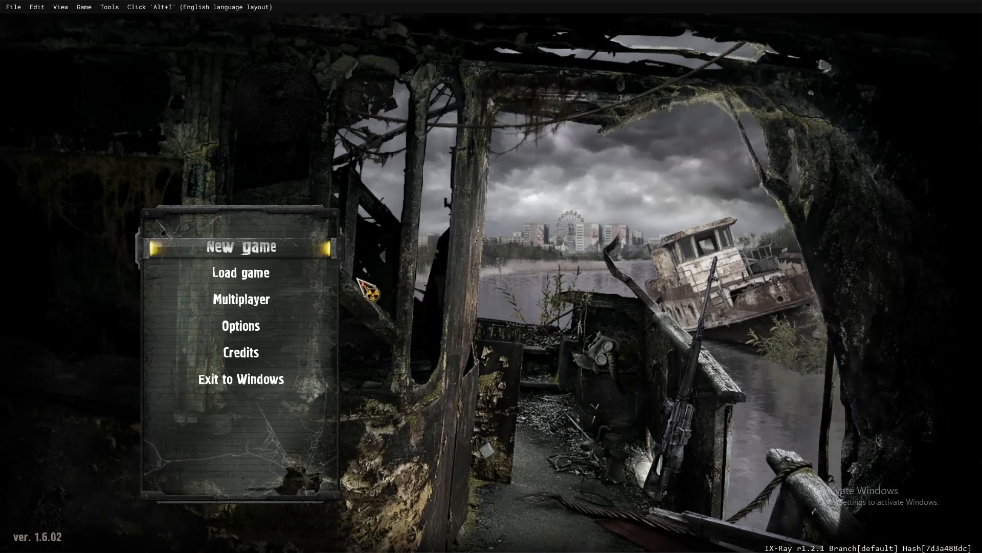
Start a new game from the main menu, enter the loaded level and skip the intro video.
left_click(237, 285)
key("Escape")
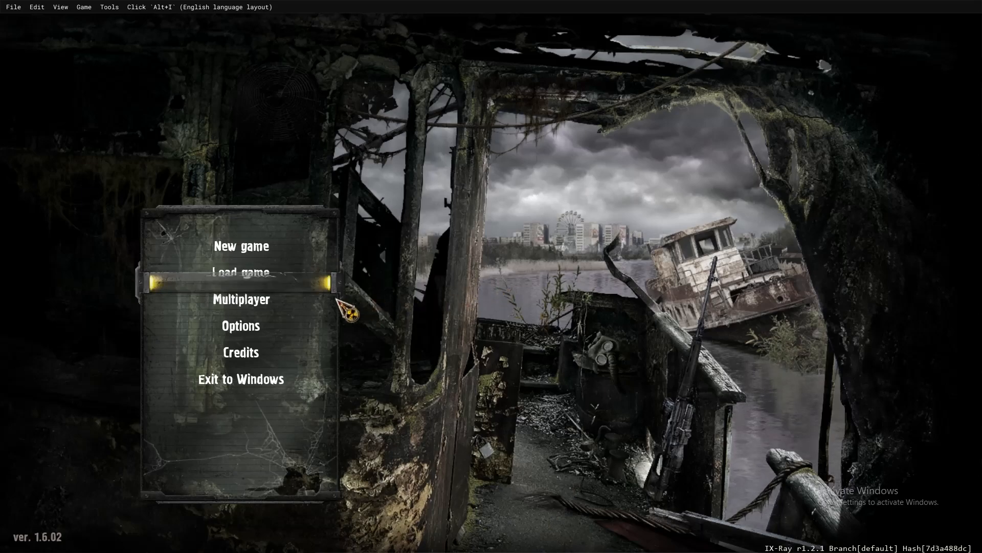
left_click(240, 250)
left_click(248, 268)
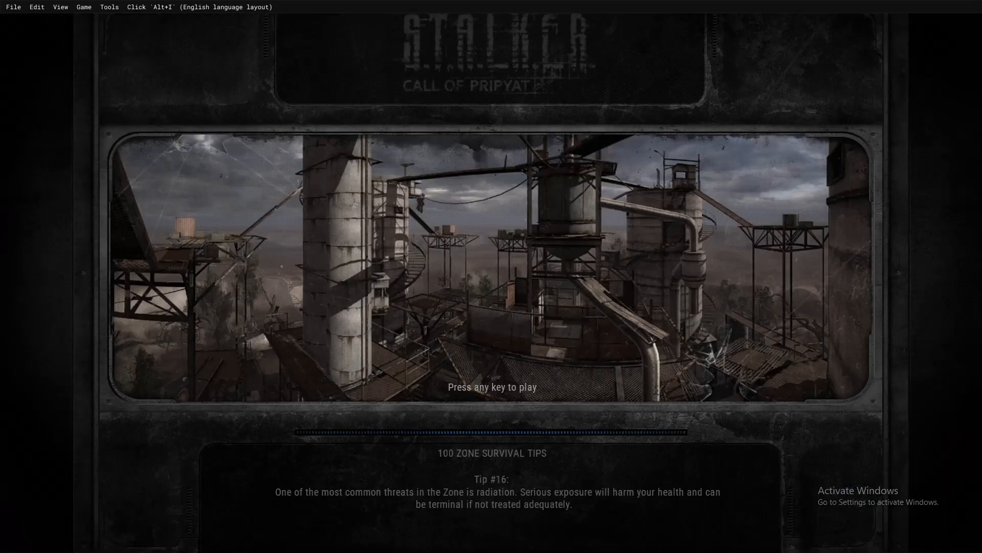
key("space")
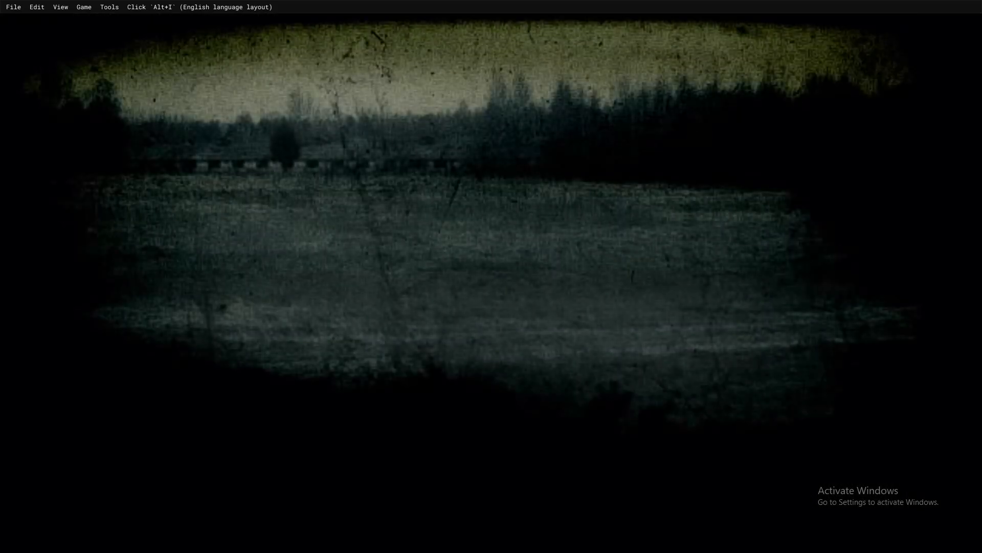
key("Escape")
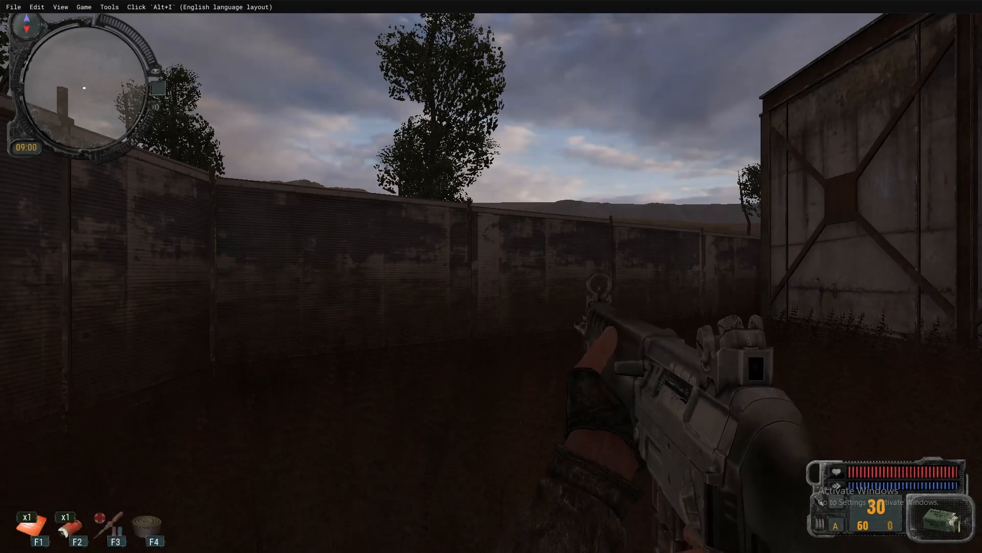
Walk through the training camp level to test it, checking the inventory, switching weapons, and firing and reloading the rifle.
key("2")
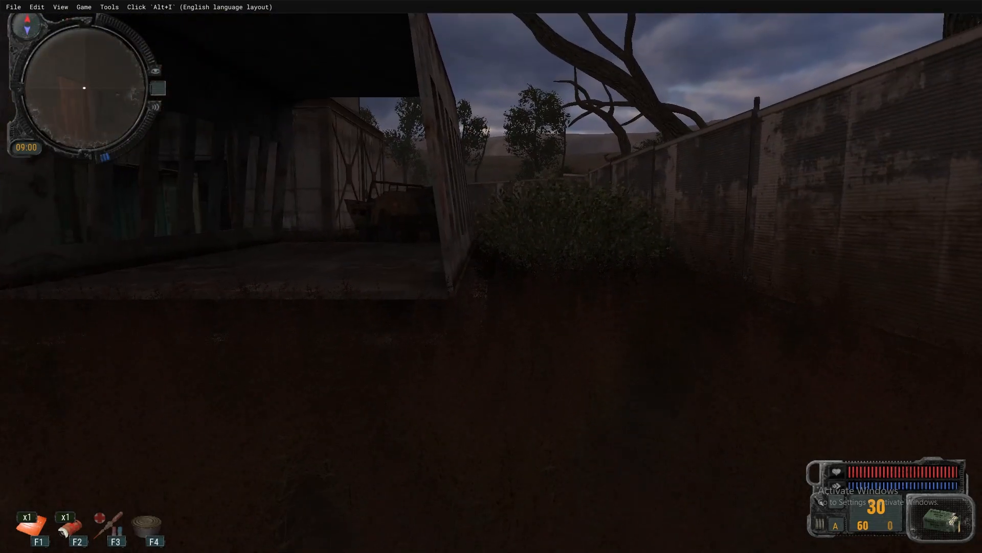
key("i")
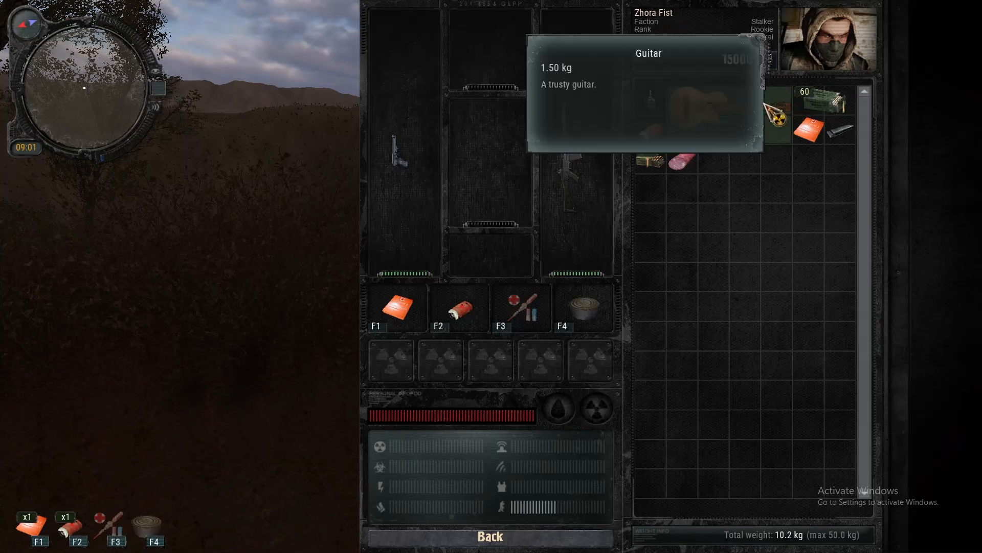
key("i")
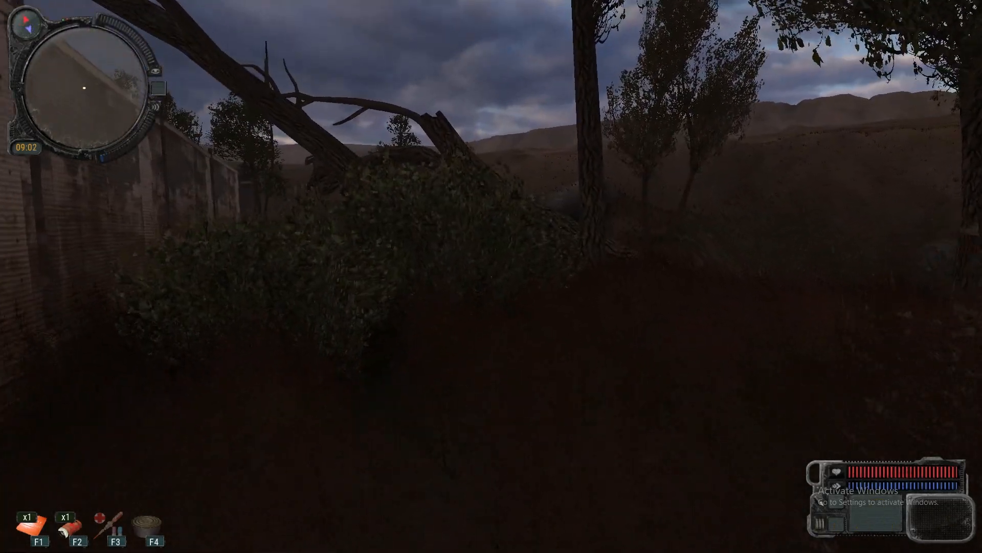
key("3")
key("w")
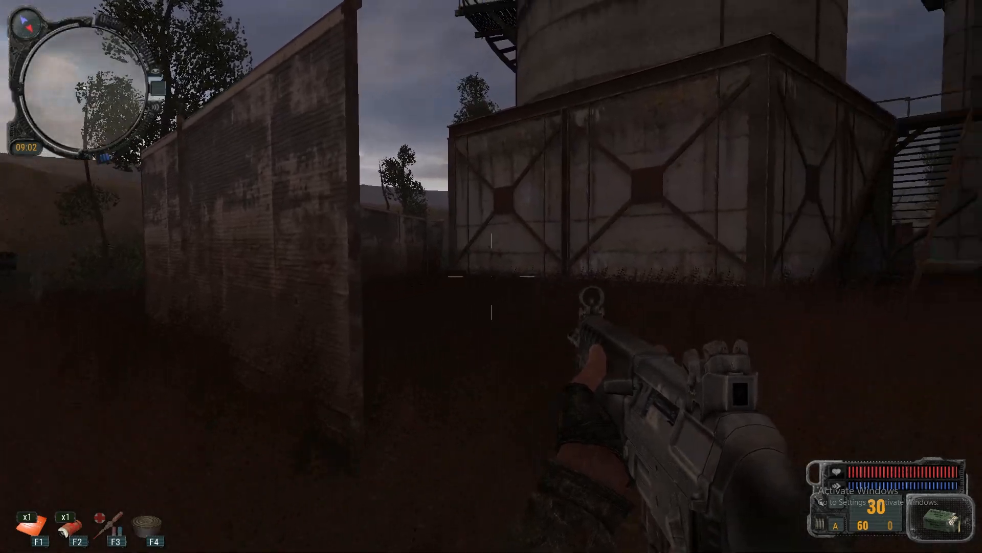
key("w")
left_click(491, 276)
key("r")
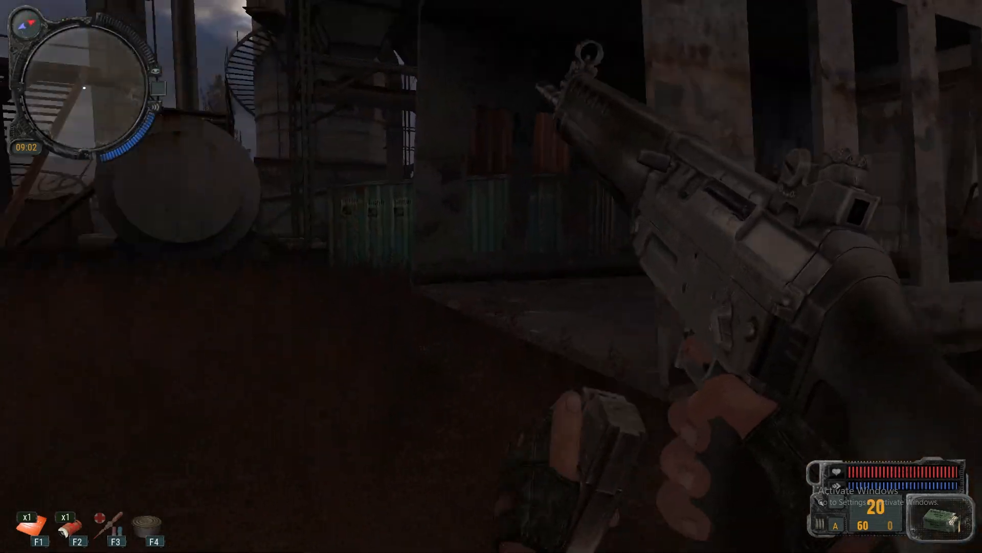
key("w")
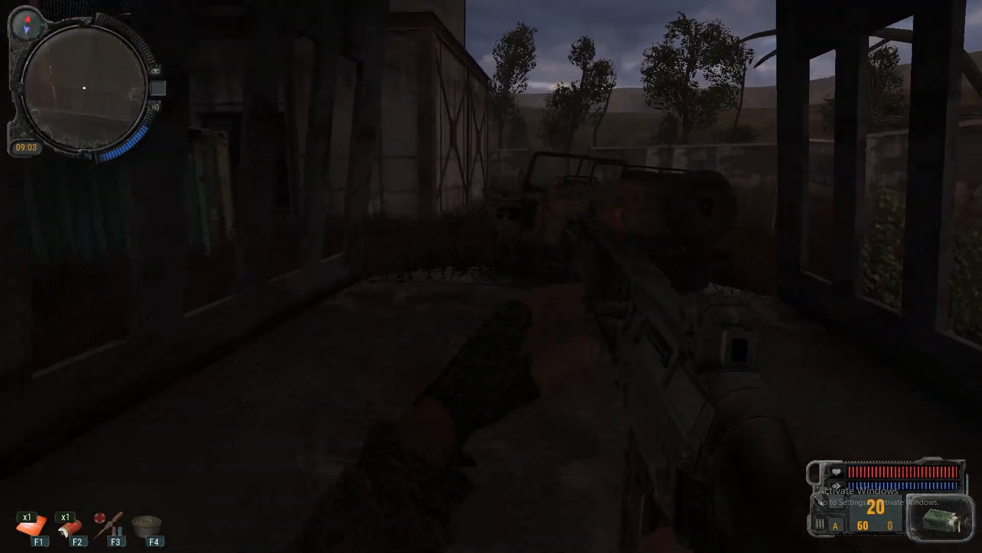
key("w")
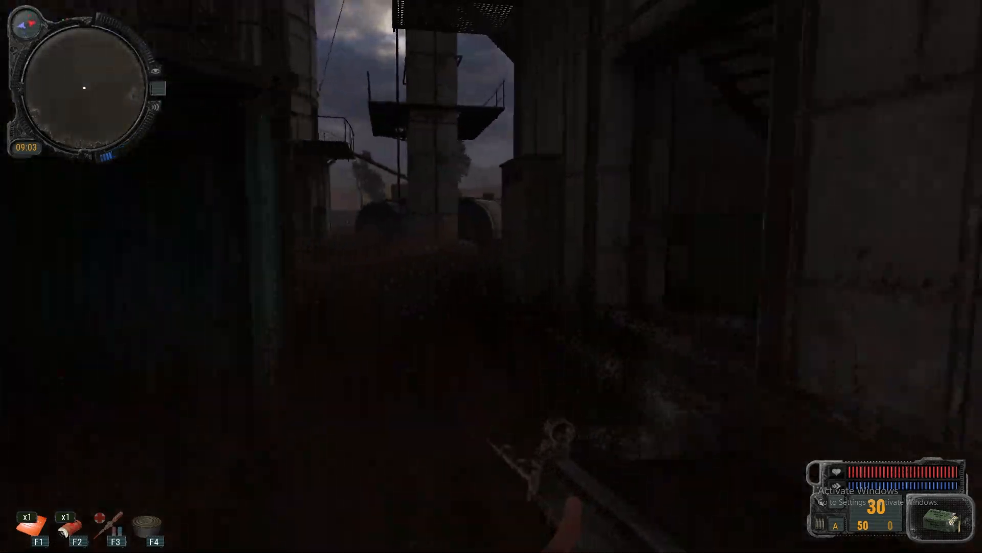
key("w")
Exit the game to Windows and close the Stalker Call of Pripyat Unpacked folder.
key("Escape")
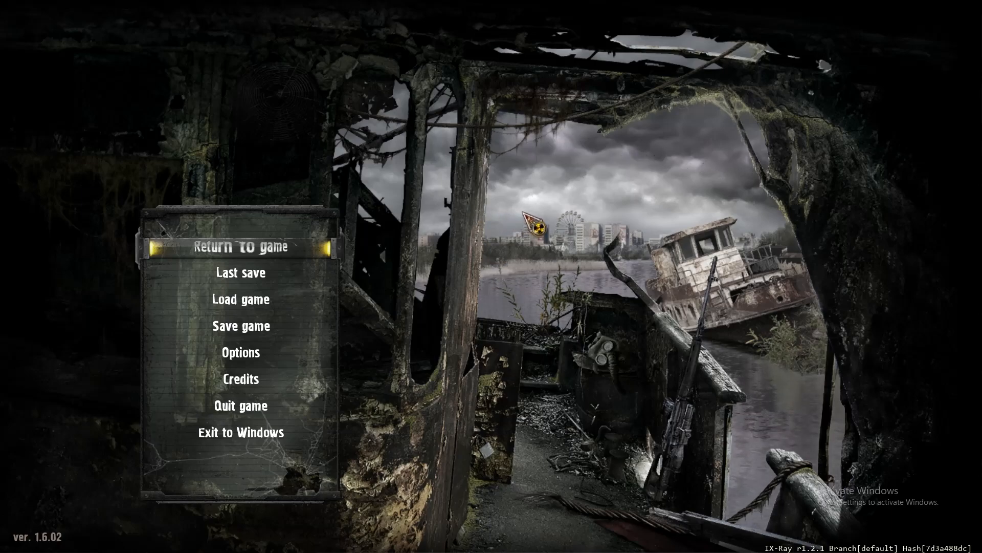
left_click(253, 430)
left_click(430, 345)
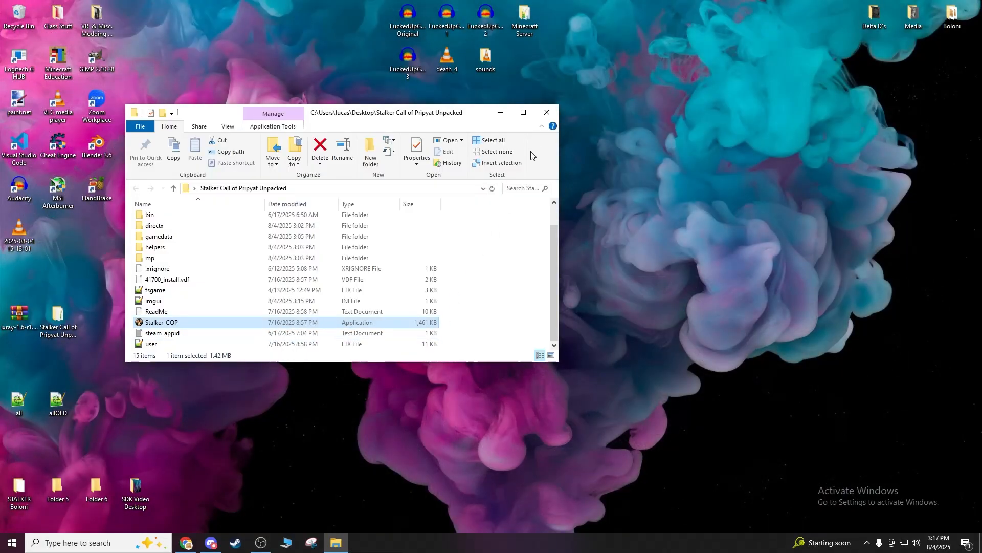
left_click(547, 113)
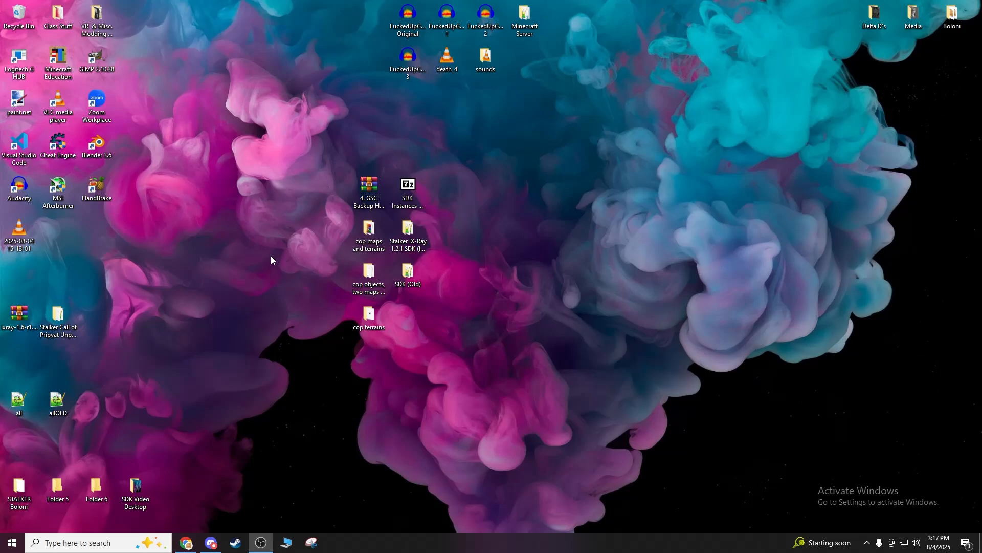
left_click_drag(494, 138, 788, 384)
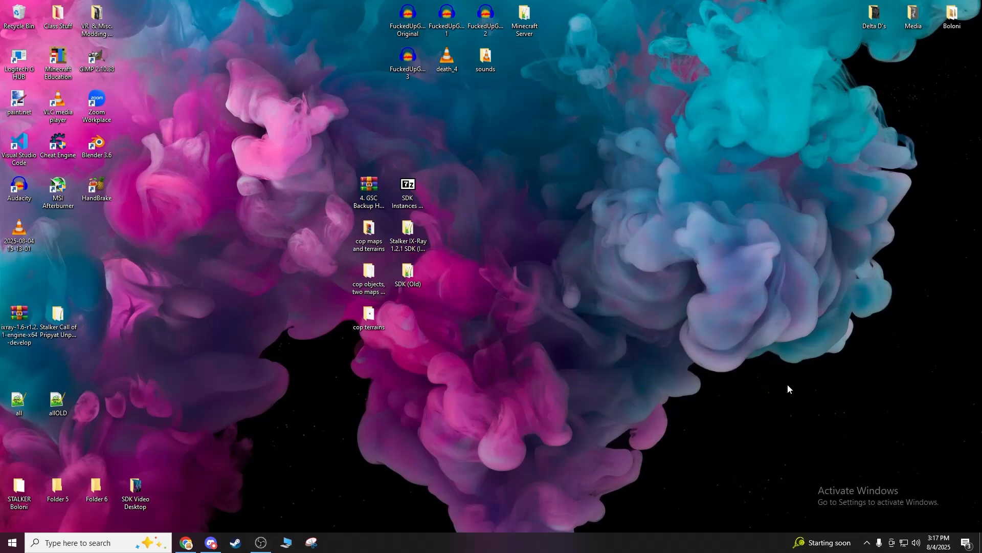
left_click_drag(803, 417, 547, 127)
left_click_drag(546, 128, 760, 378)
left_click(362, 185)
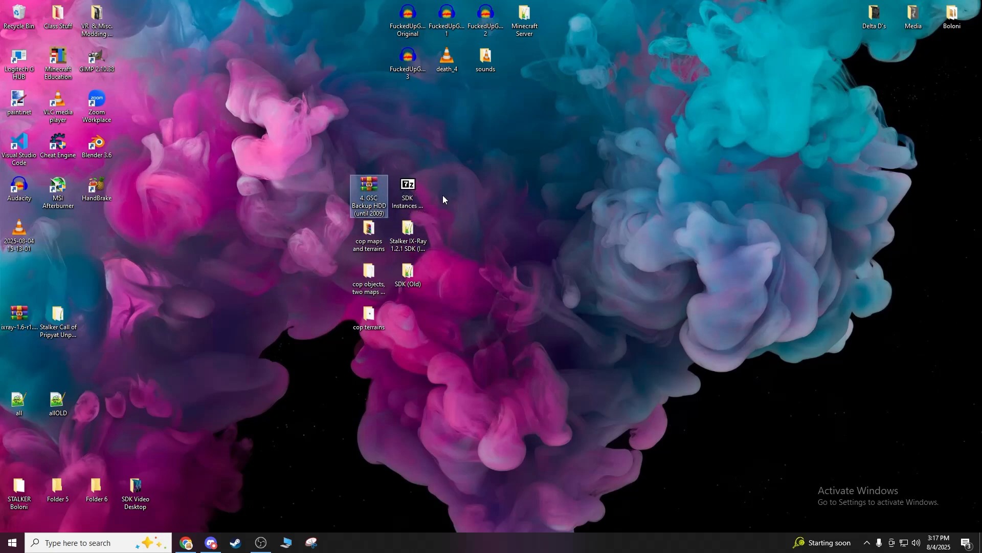
left_click(404, 183)
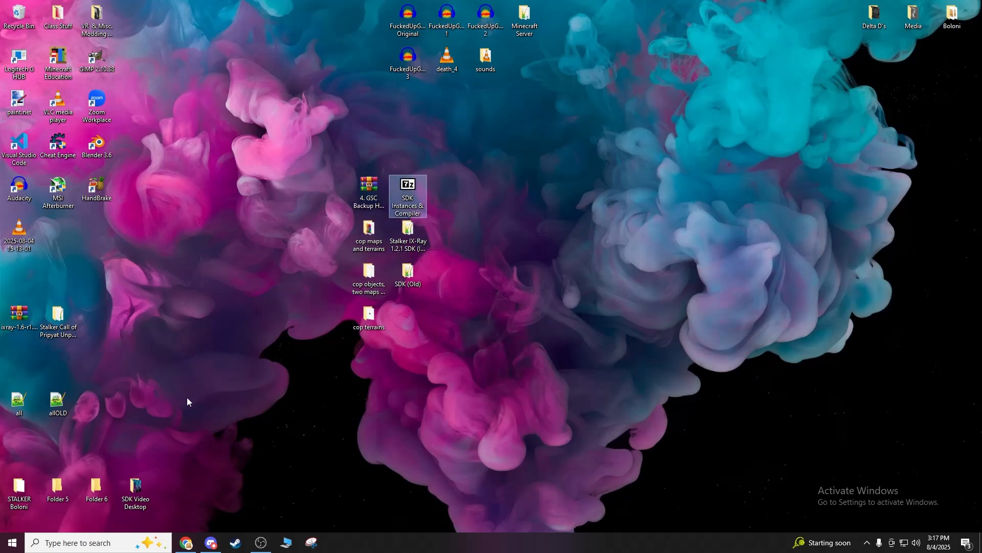
left_click(511, 398)
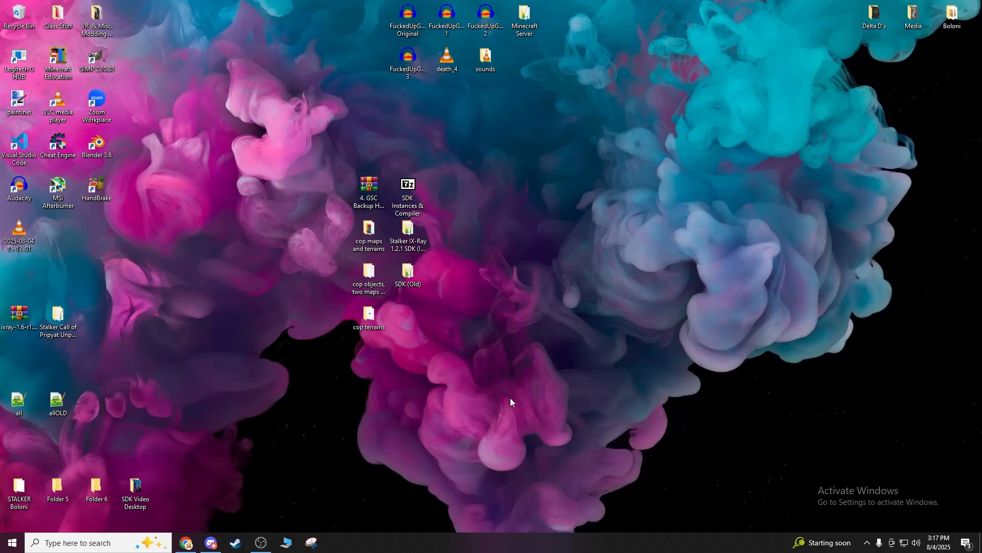